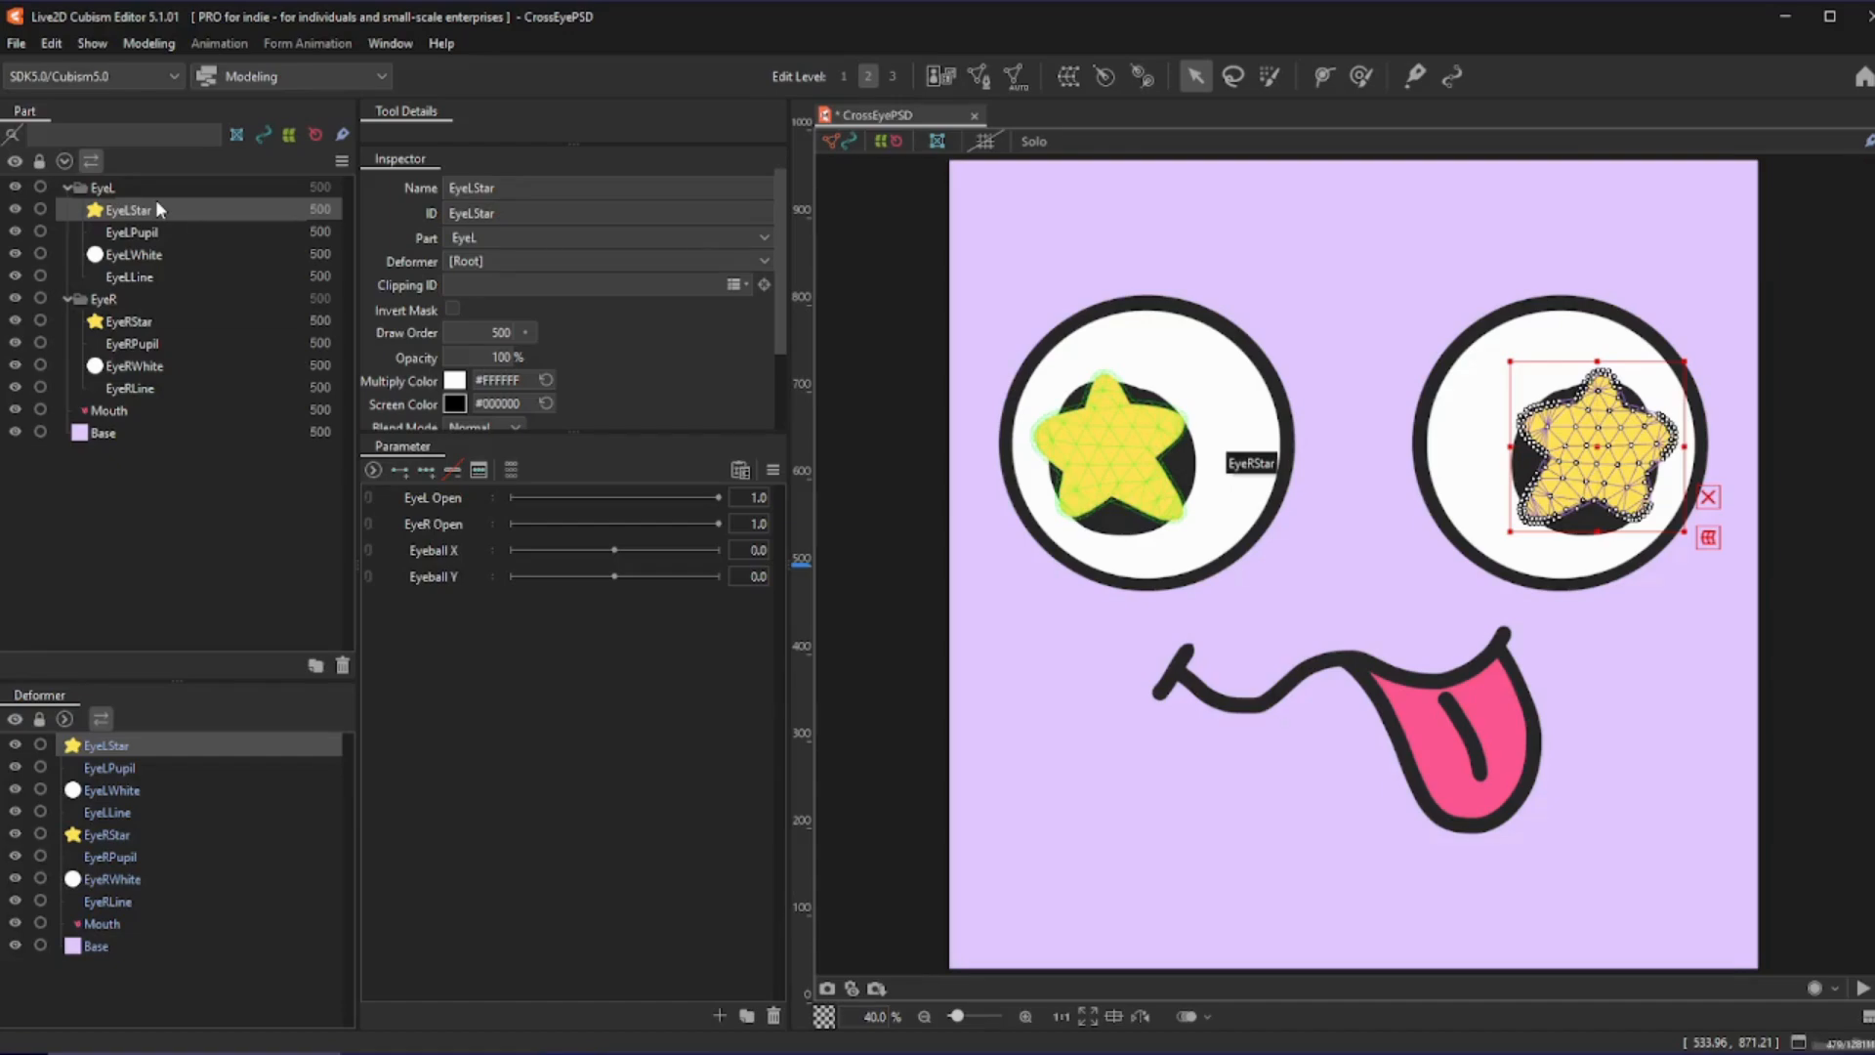
- With EyeLStar and EyeRStar selected, create a parameter with name and ID EyeStarToggle and place it first in the parameter list
left_click(130, 834, "ctrl")
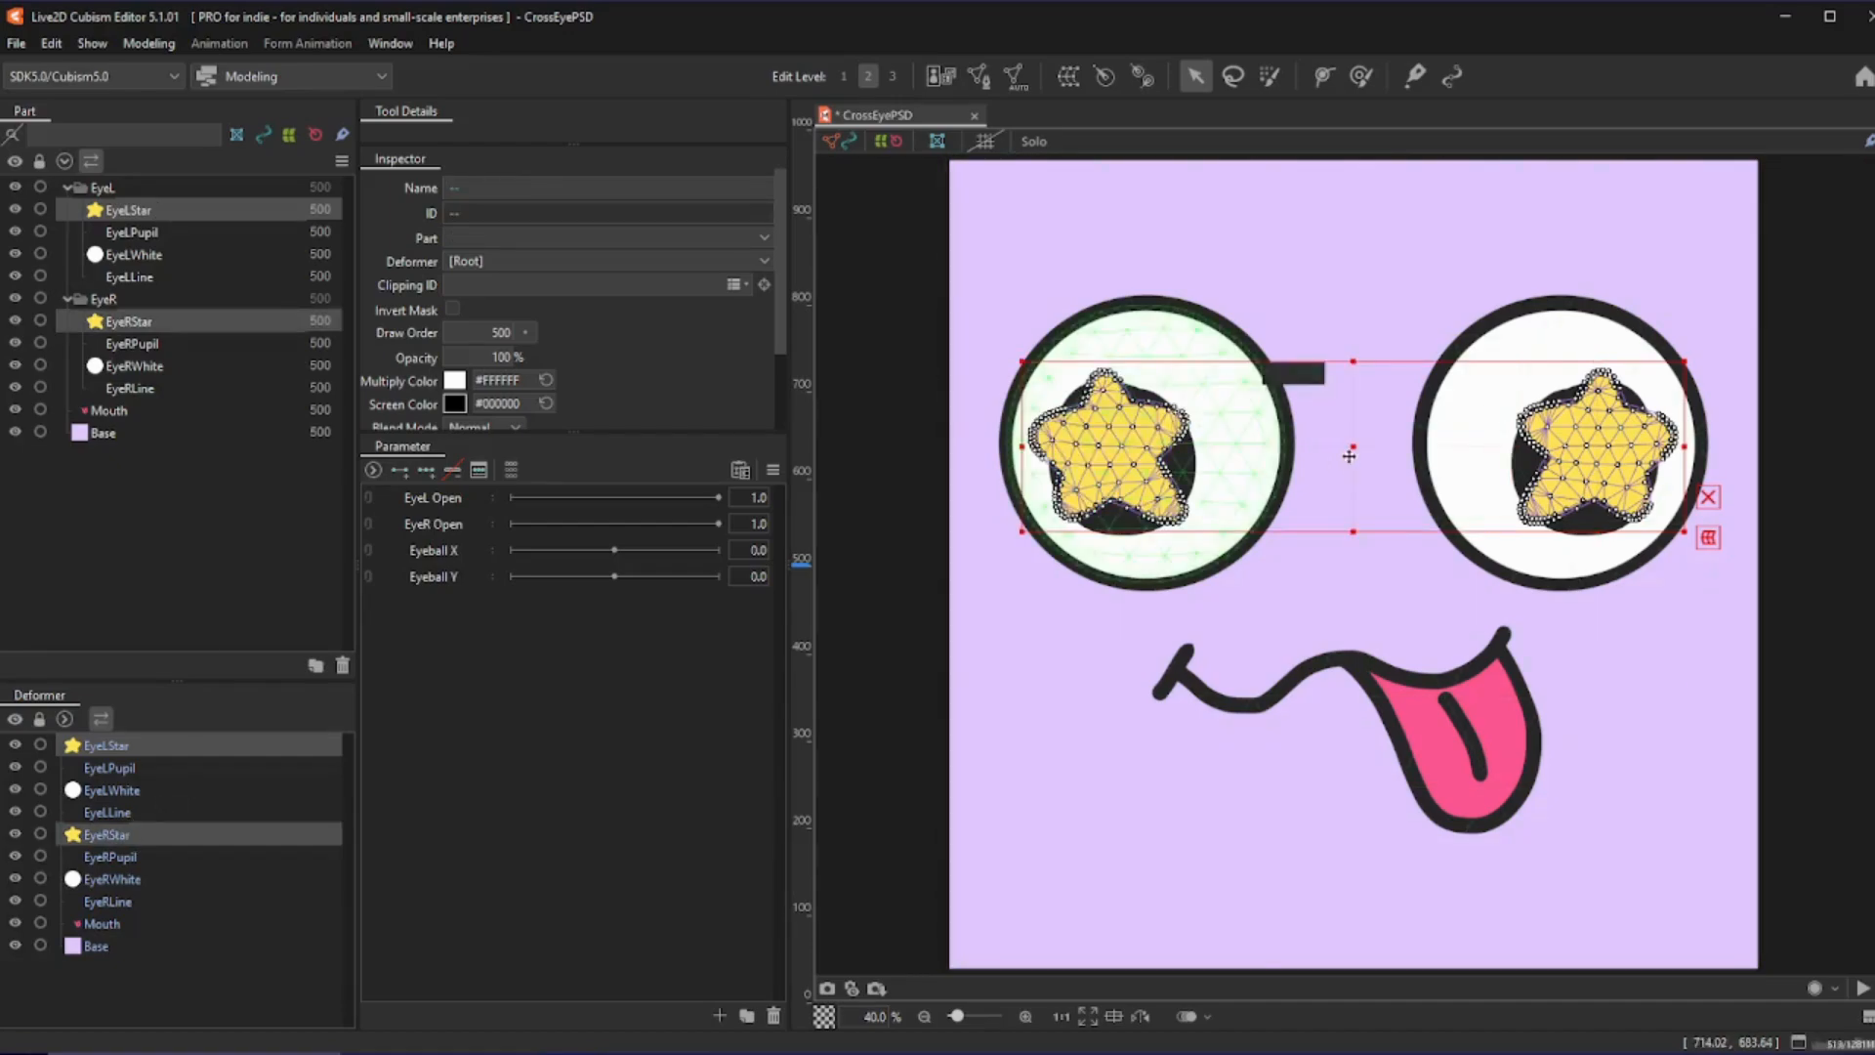
mouse_move(1357, 548)
left_mouse_down()
mouse_move(1290, 601)
mouse_move(1444, 460)
mouse_move(1353, 547)
left_mouse_up()
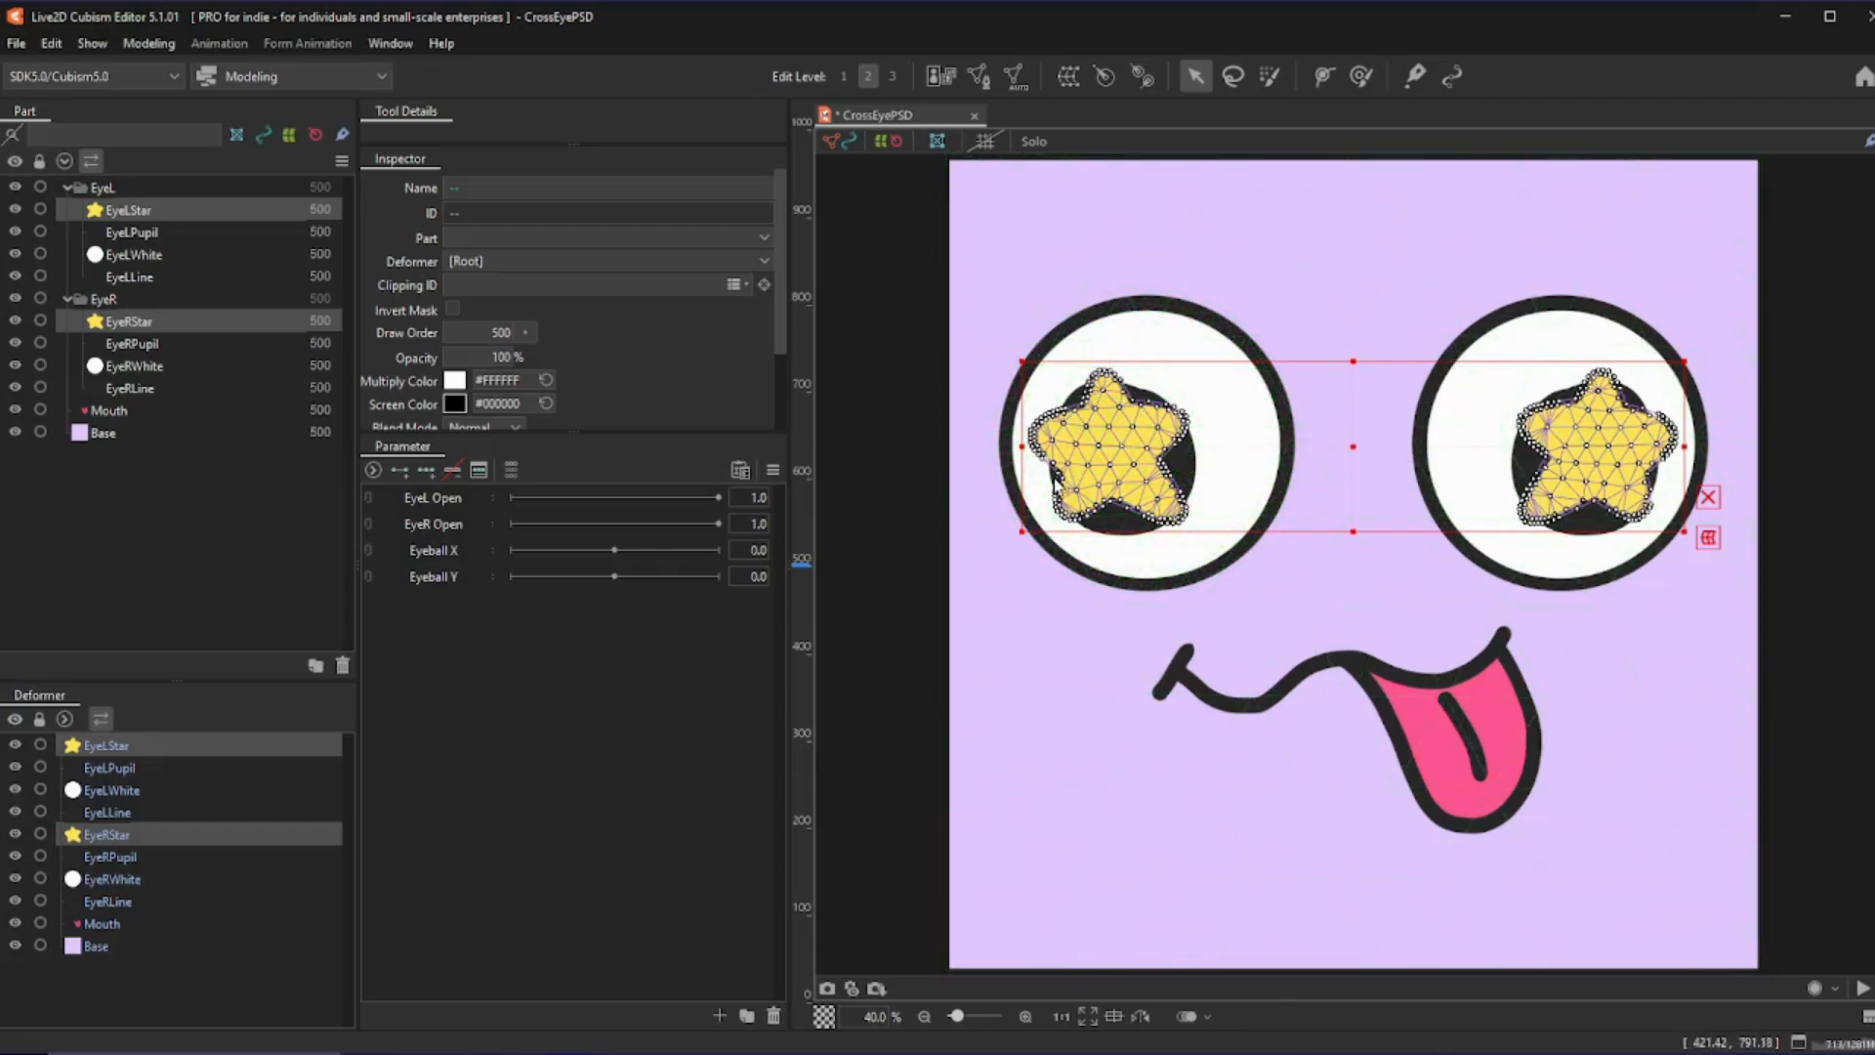
left_click(720, 1016)
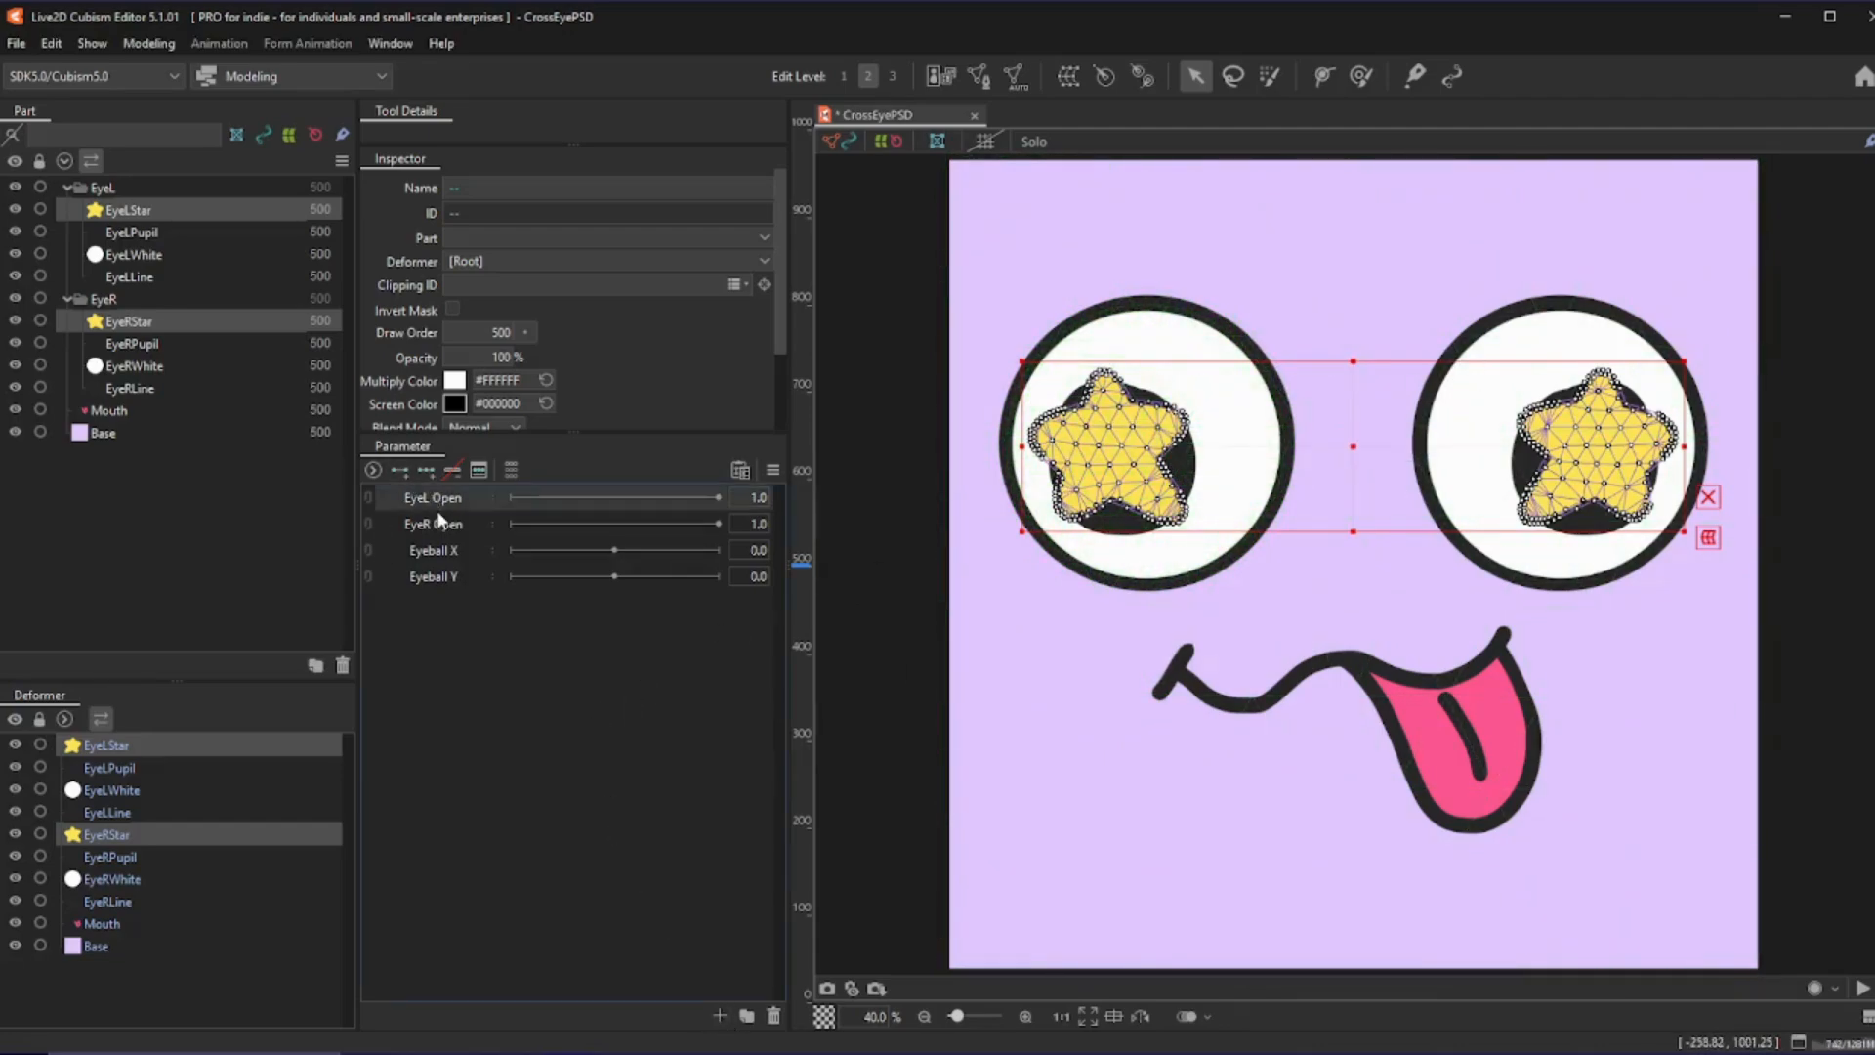
key("BackSpace")
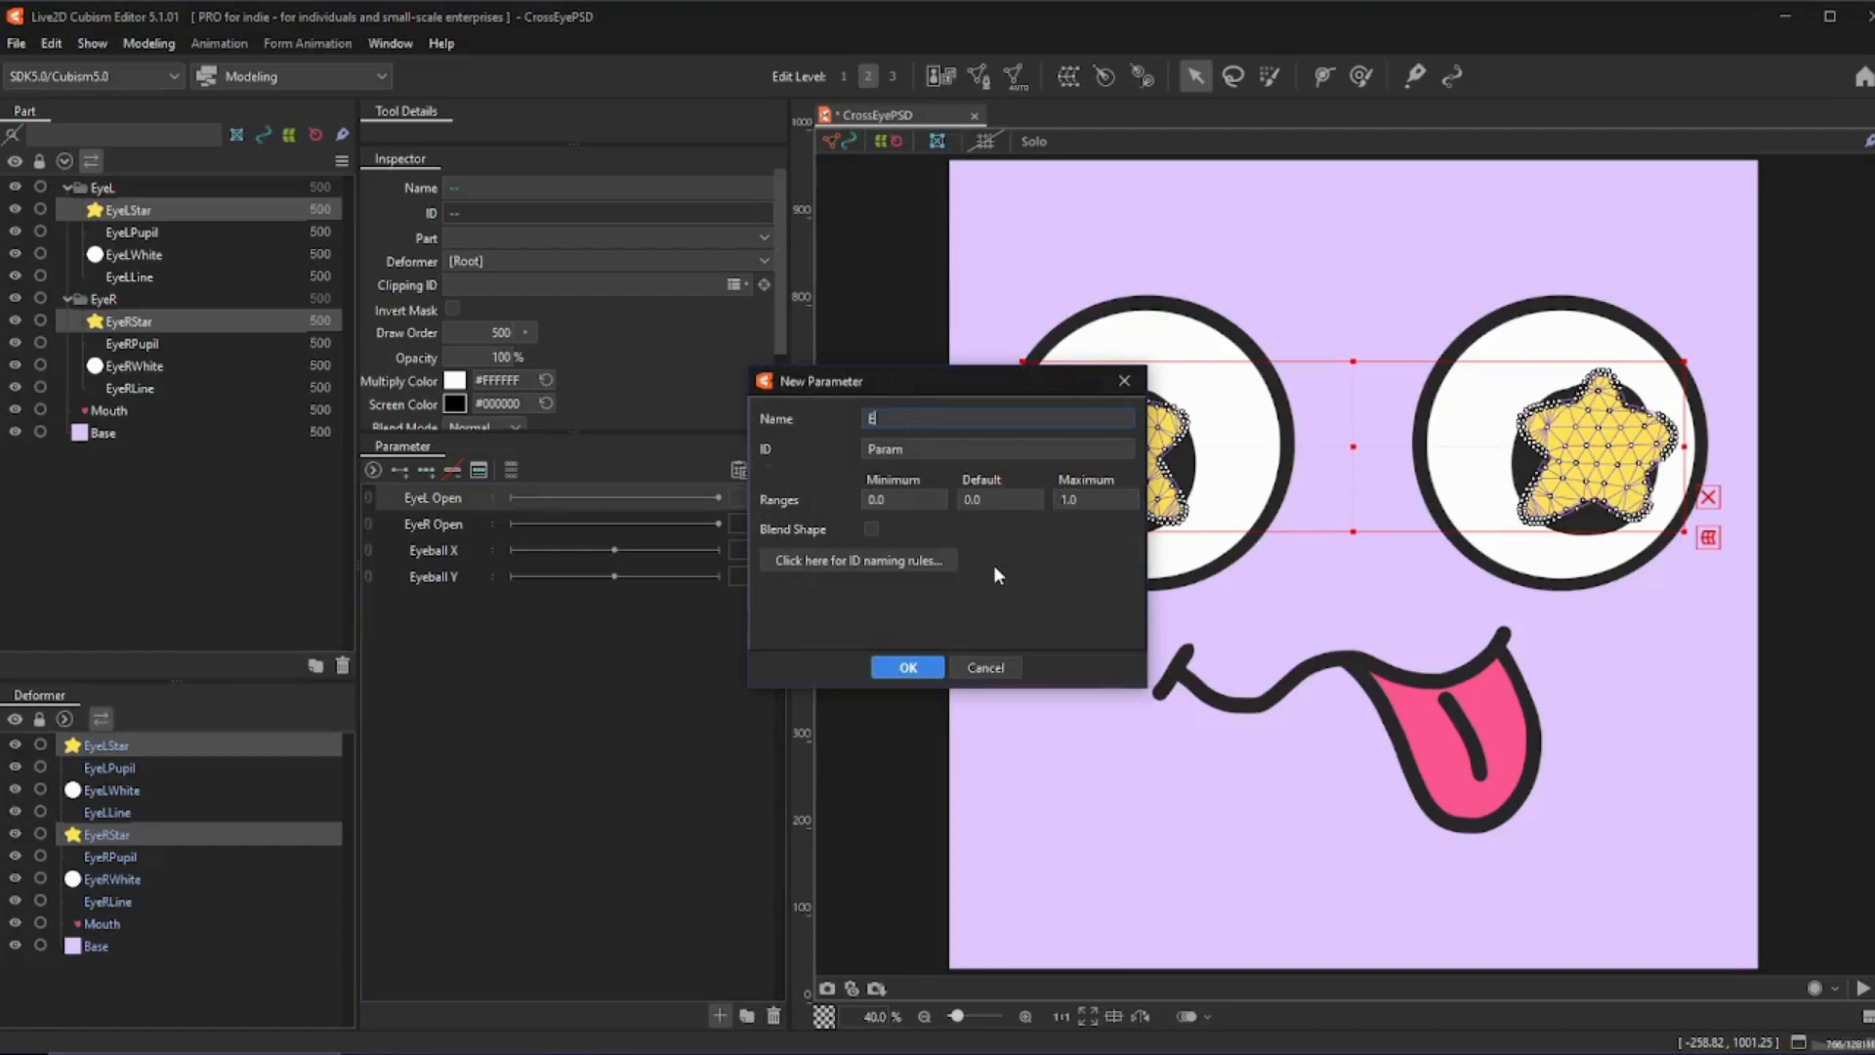
type("EyeStarToggle")
key("ctrl+a")
key("ctrl+c")
key("Tab")
key("ctrl+v")
left_click(896, 667)
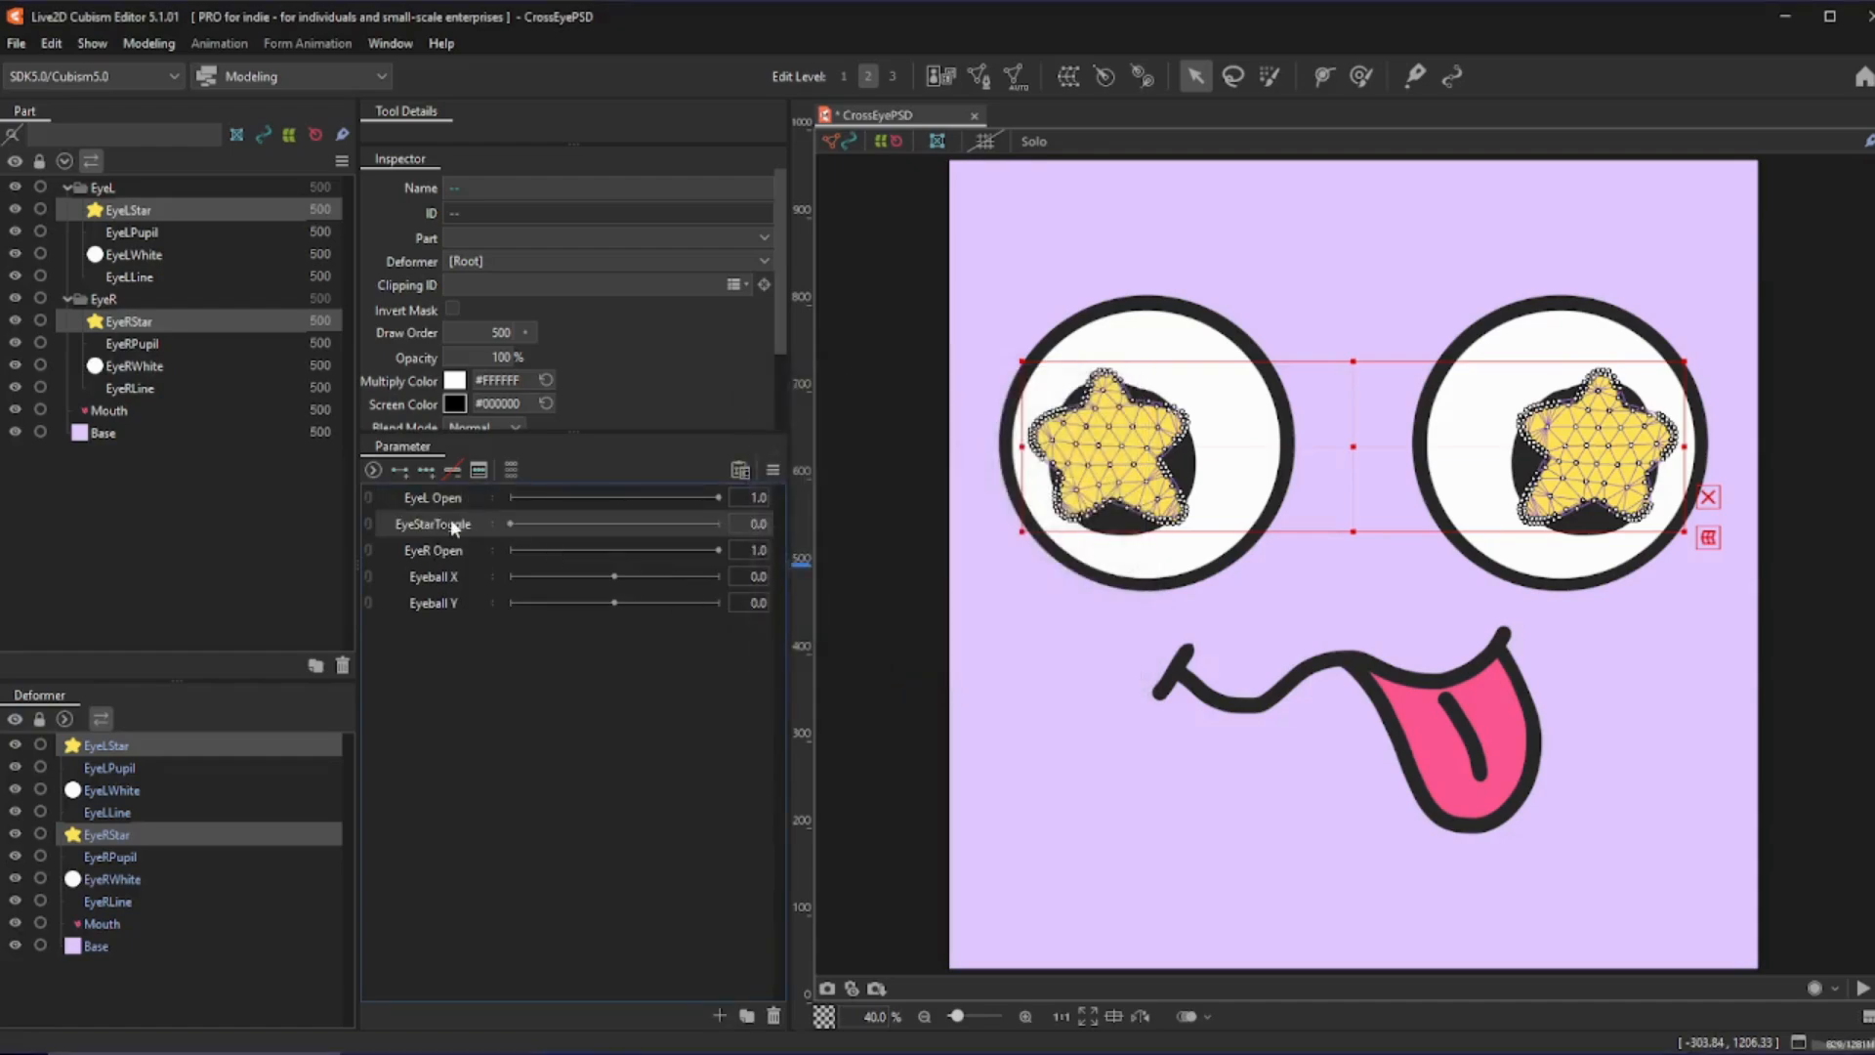
left_click_drag(449, 519, 453, 505)
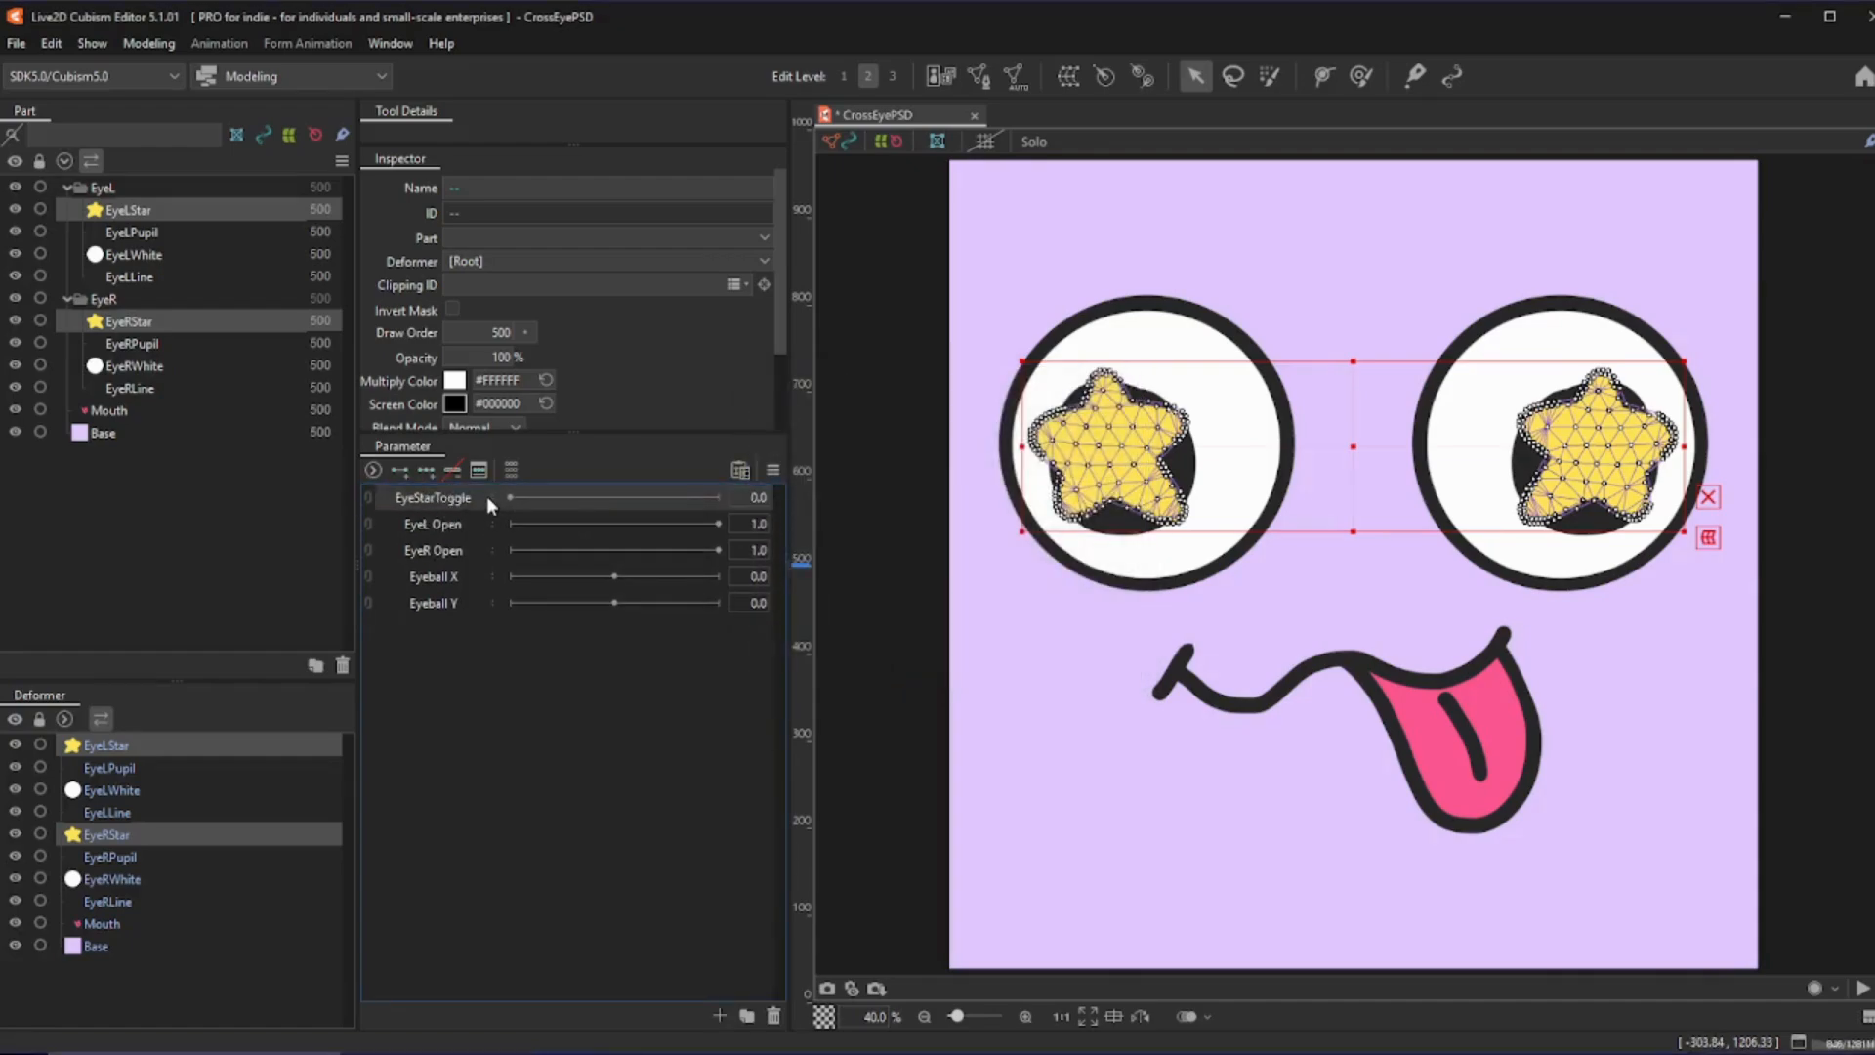
- Add two keys on EyeStarToggle for both stars and set their opacity to 0% at key 0.0
left_click(399, 470)
left_click_drag(510, 356, 439, 356)
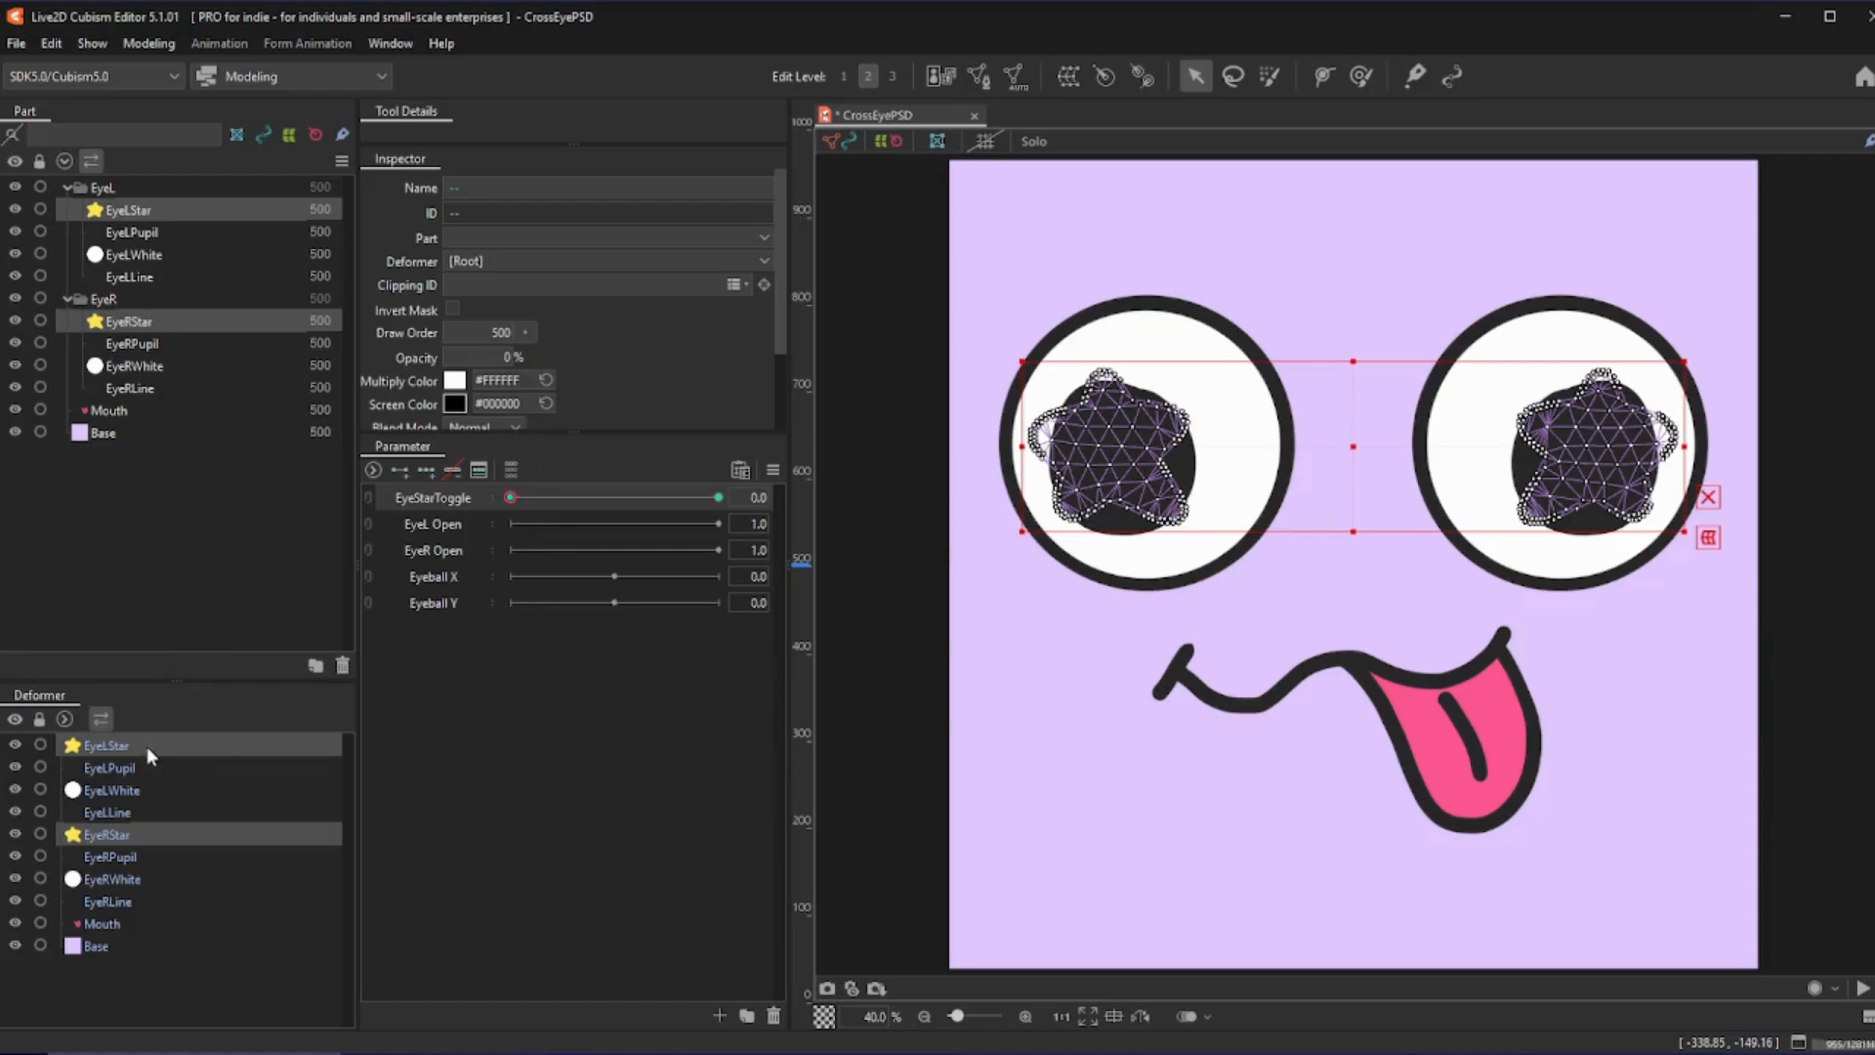
left_click_drag(522, 496, 244, 519)
- Try moving both pupils as a pair and both eye whites as a pair, undoing the moves
left_click(131, 766)
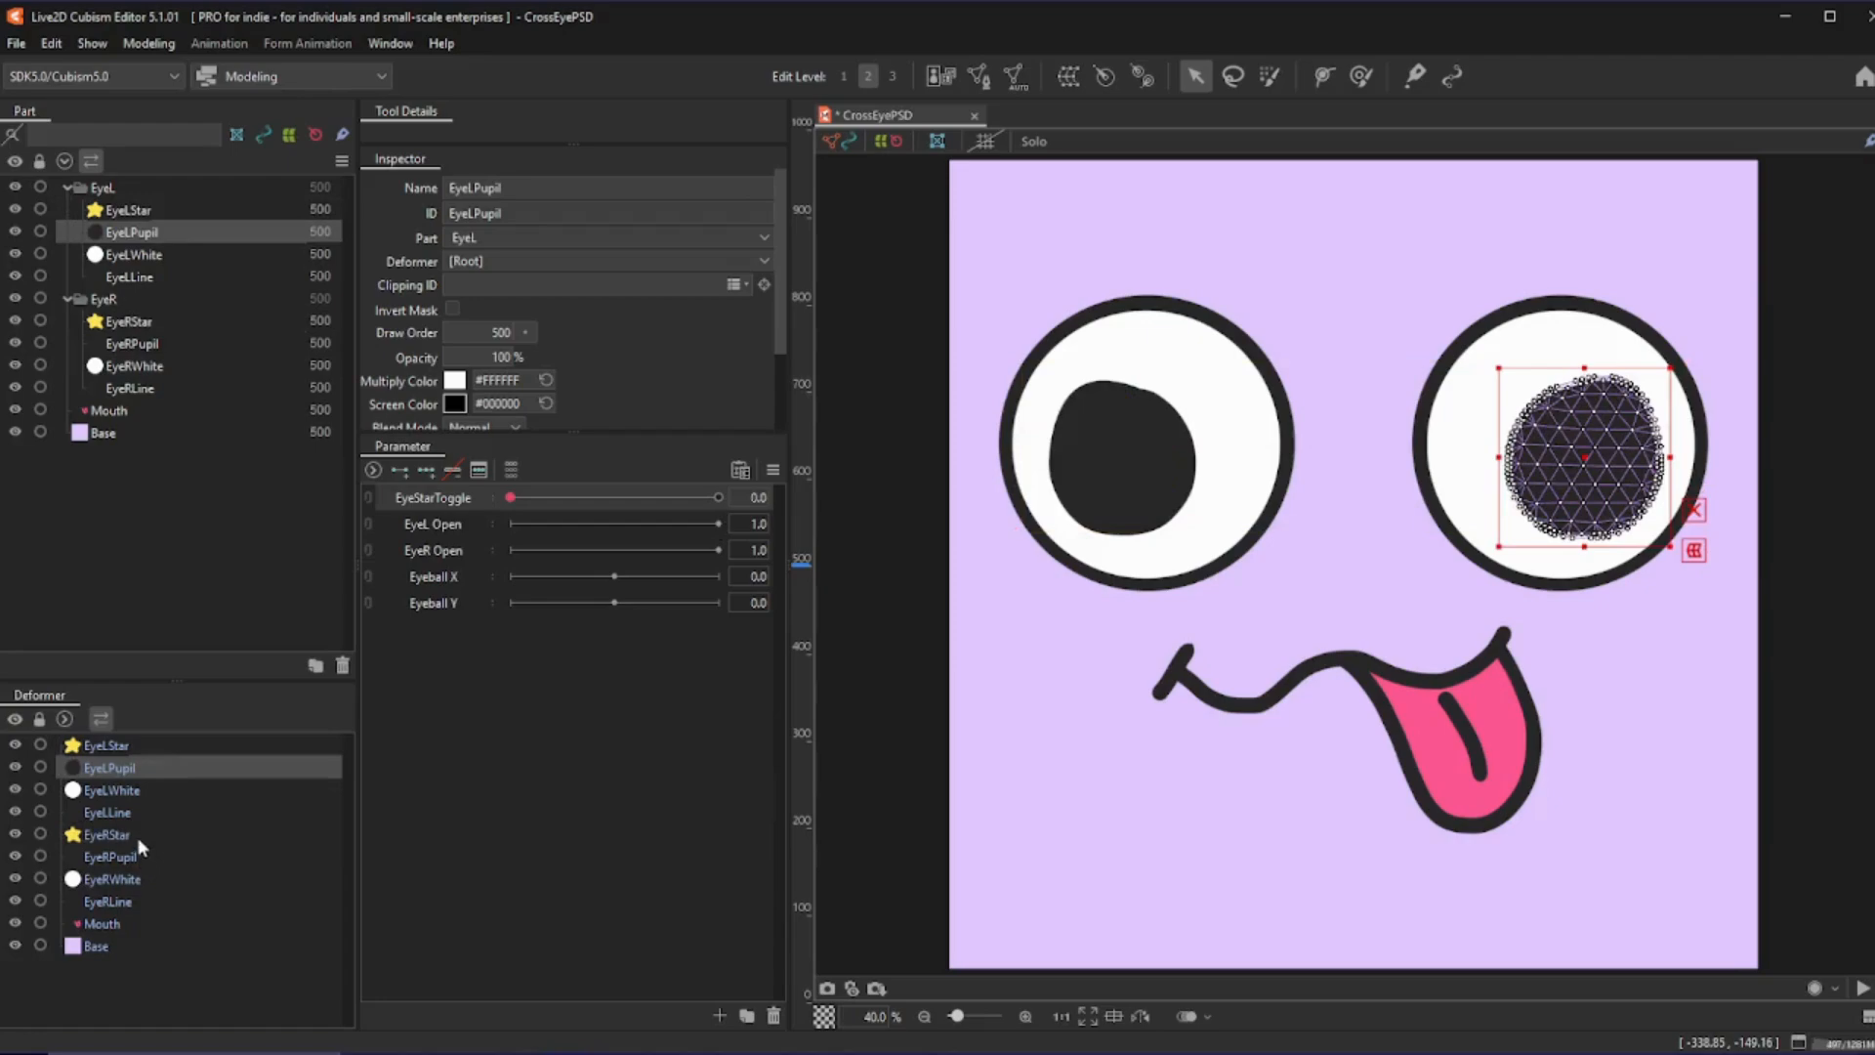
left_click(155, 857, "ctrl")
left_click_drag(1293, 432, 1215, 415)
left_click(127, 879)
left_click(117, 789, "ctrl")
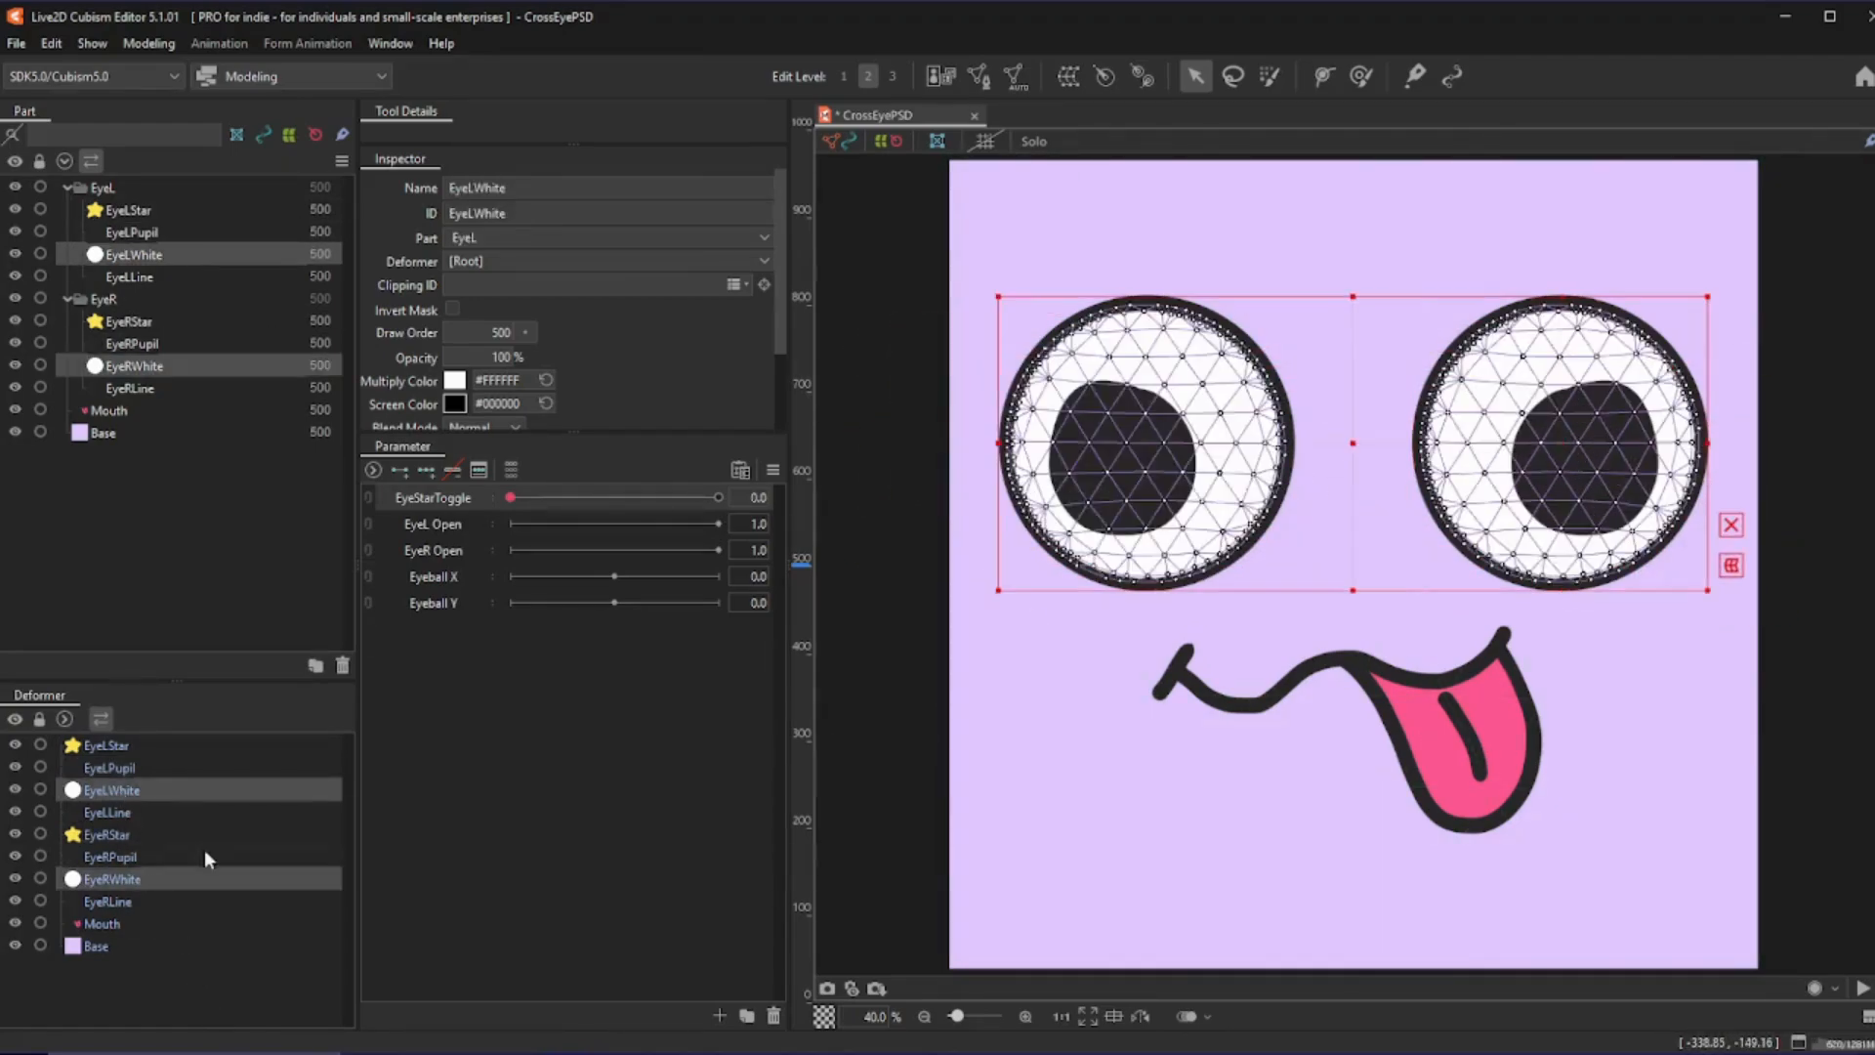
mouse_move(1353, 443)
left_mouse_down()
mouse_move(1281, 597)
mouse_move(1275, 372)
mouse_move(1322, 464)
left_mouse_up()
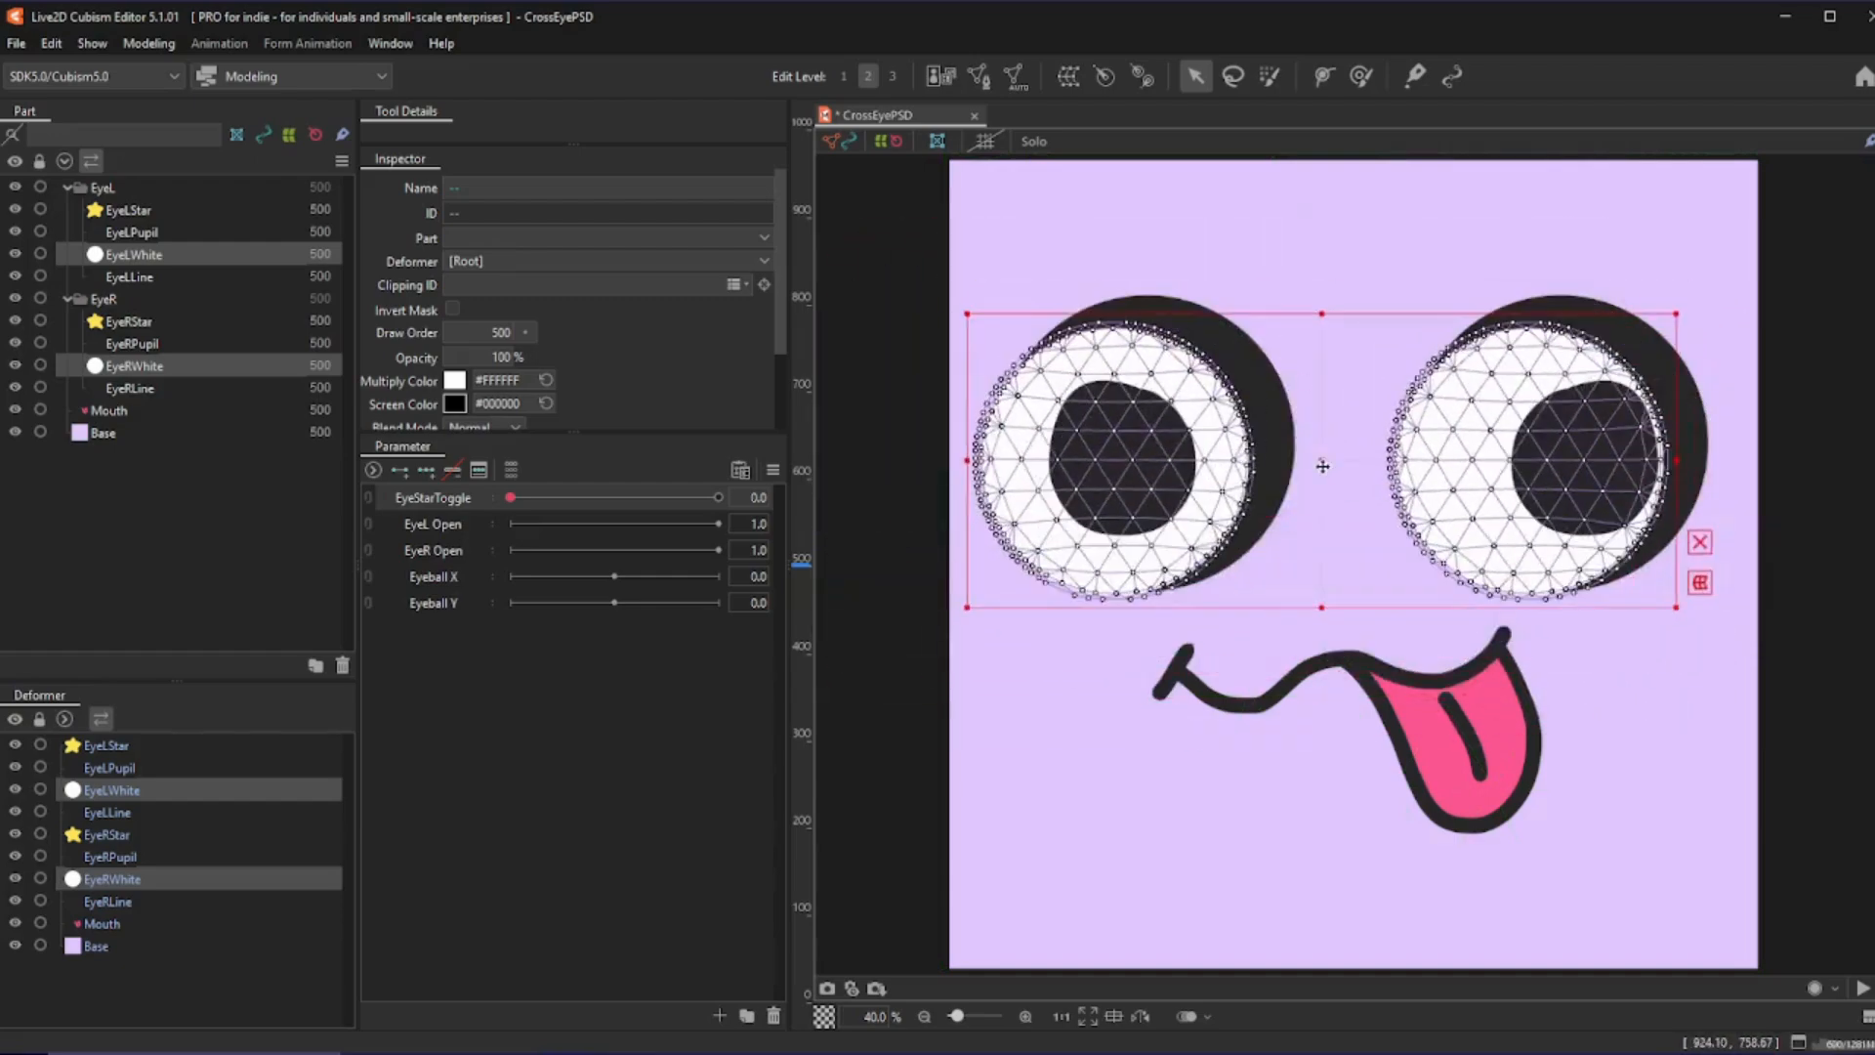
key("ctrl+z")
- Try moving the EyeLLine and EyeRLine outlines together, and undo the move
left_click(117, 809)
left_click(126, 898, "ctrl")
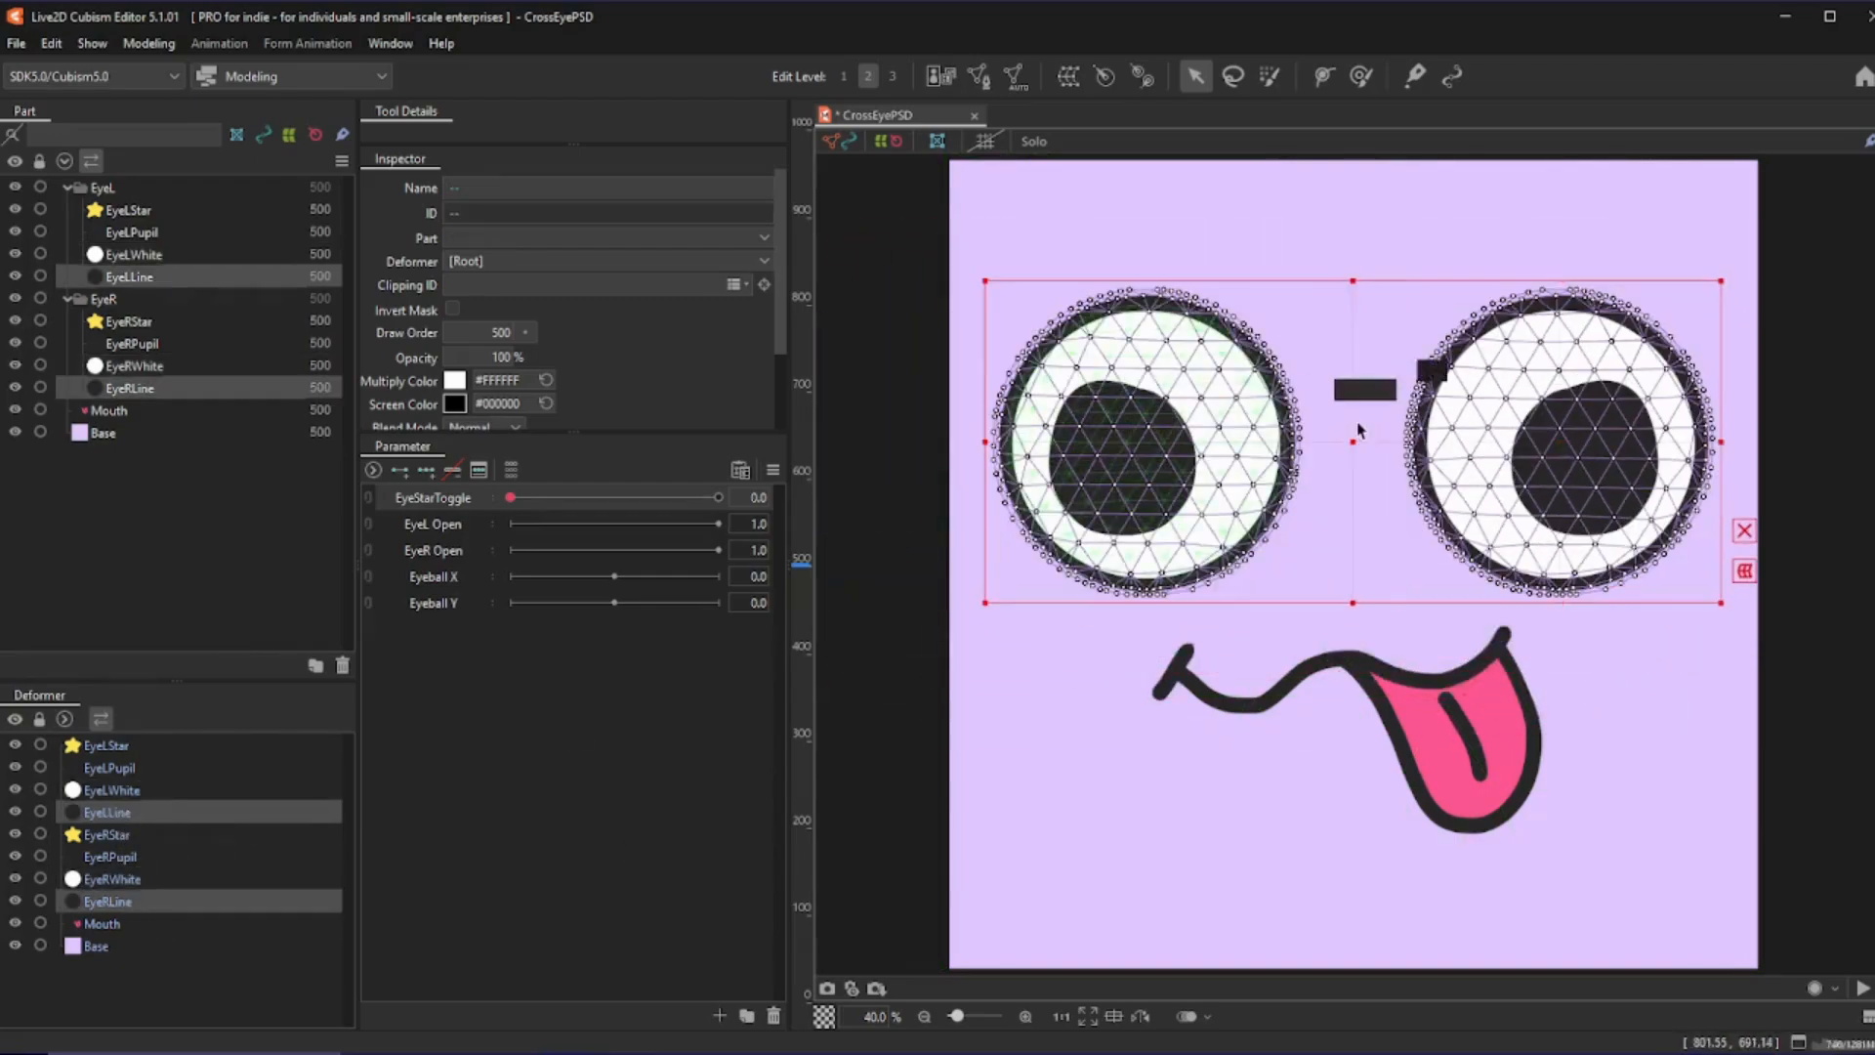
left_click_drag(1341, 441, 1206, 440)
key("ctrl+z")
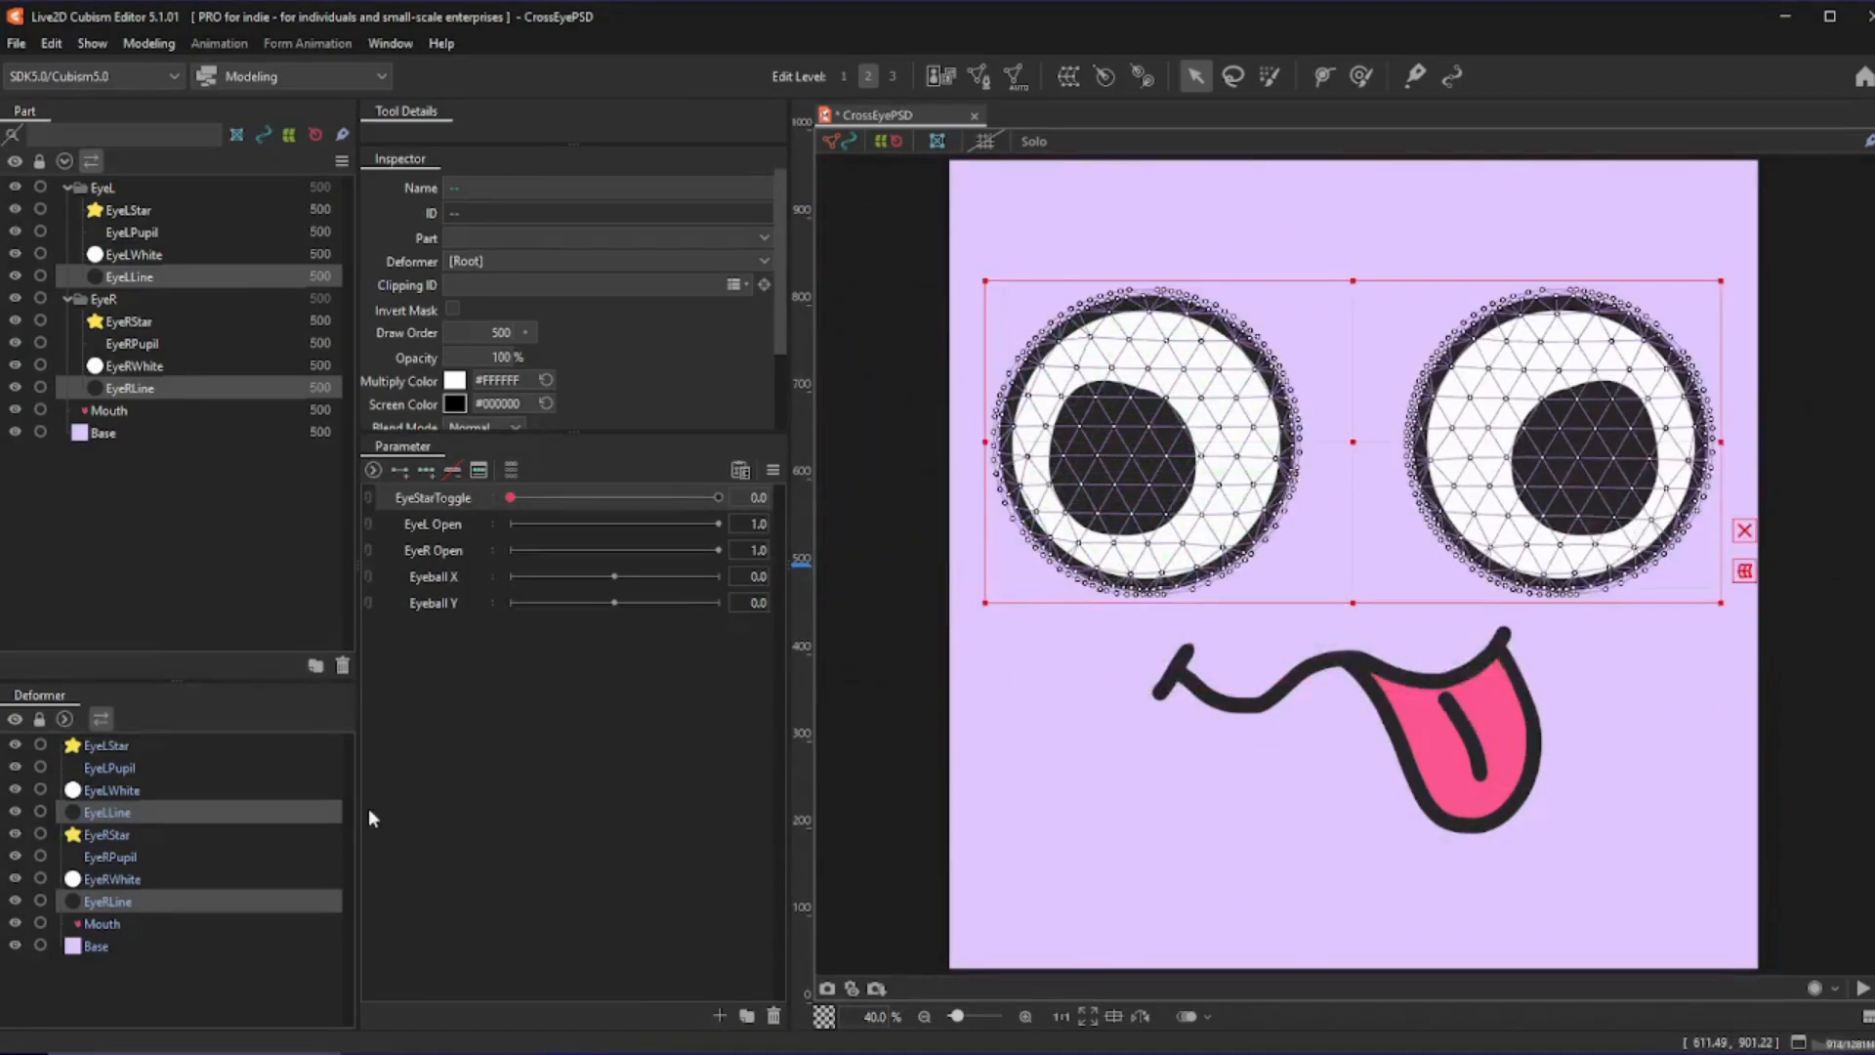
- Try moving the Mouth and the Base separately, undoing each move
left_click(115, 924)
left_click_drag(1340, 730, 1307, 708)
key("ctrl+z")
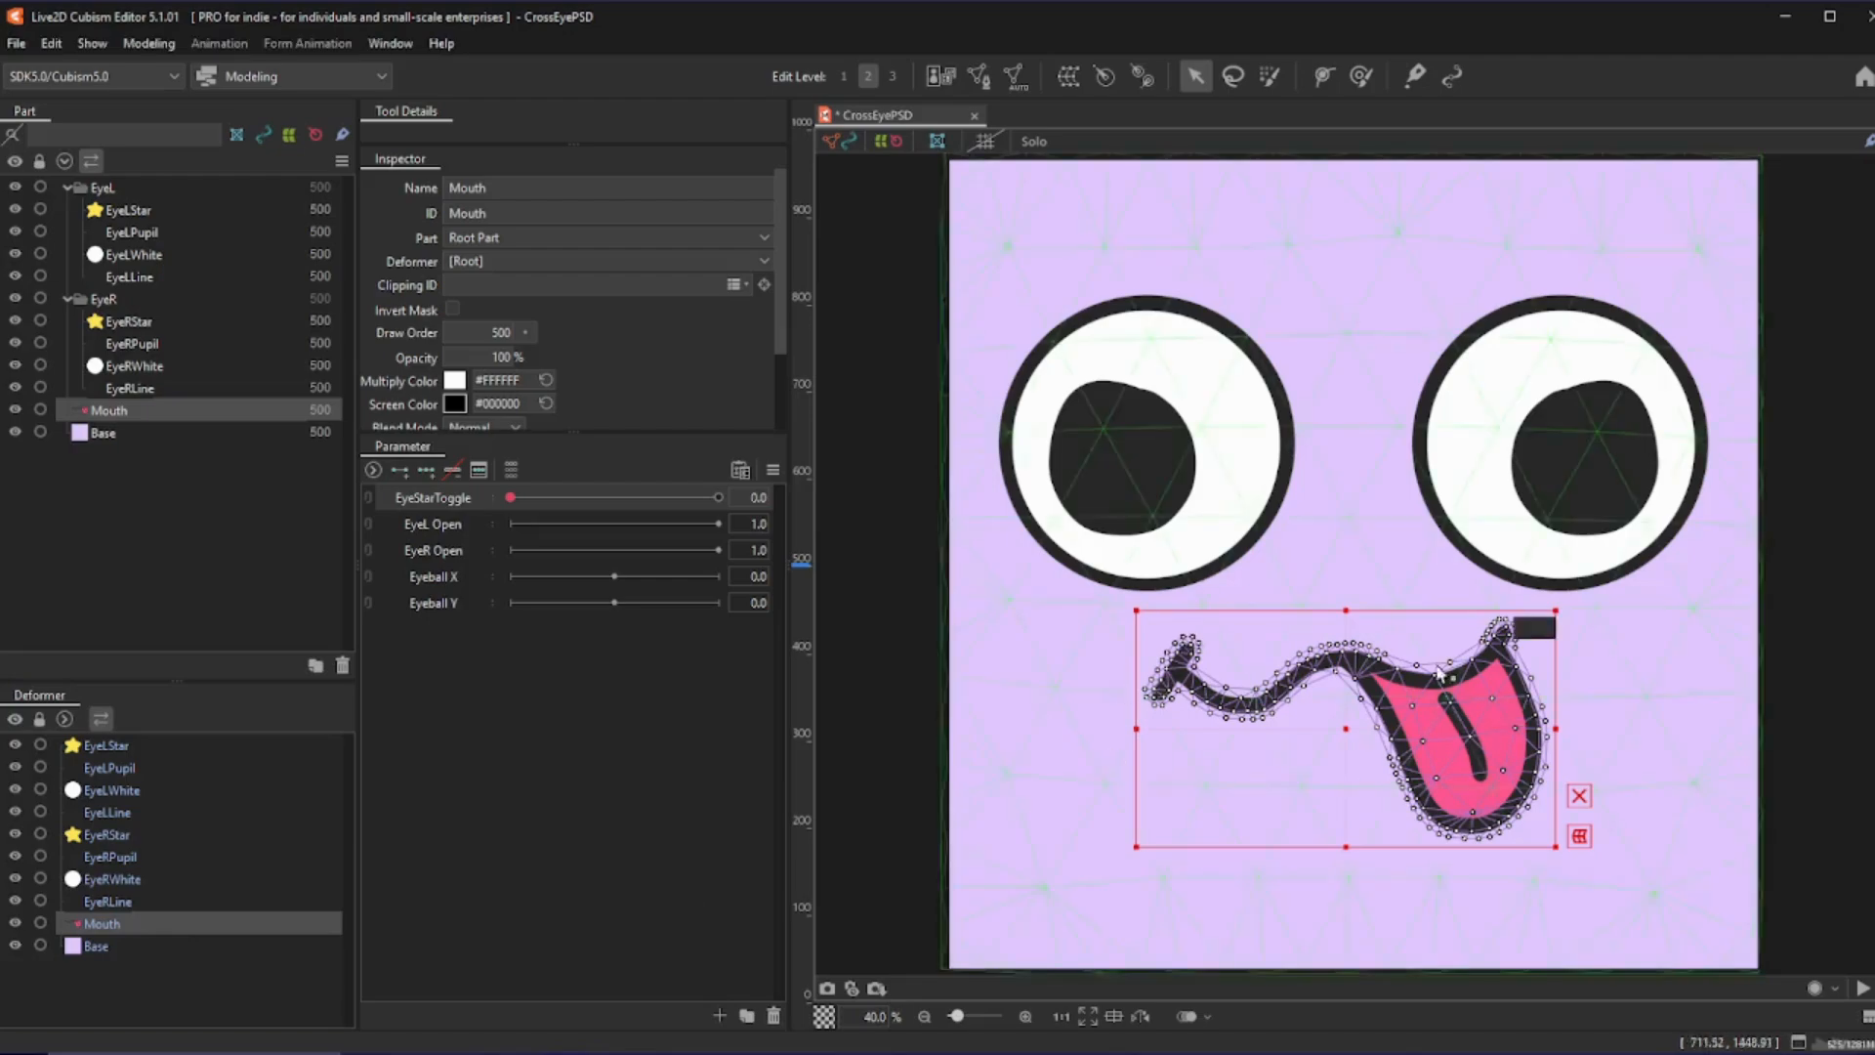
left_click(121, 946)
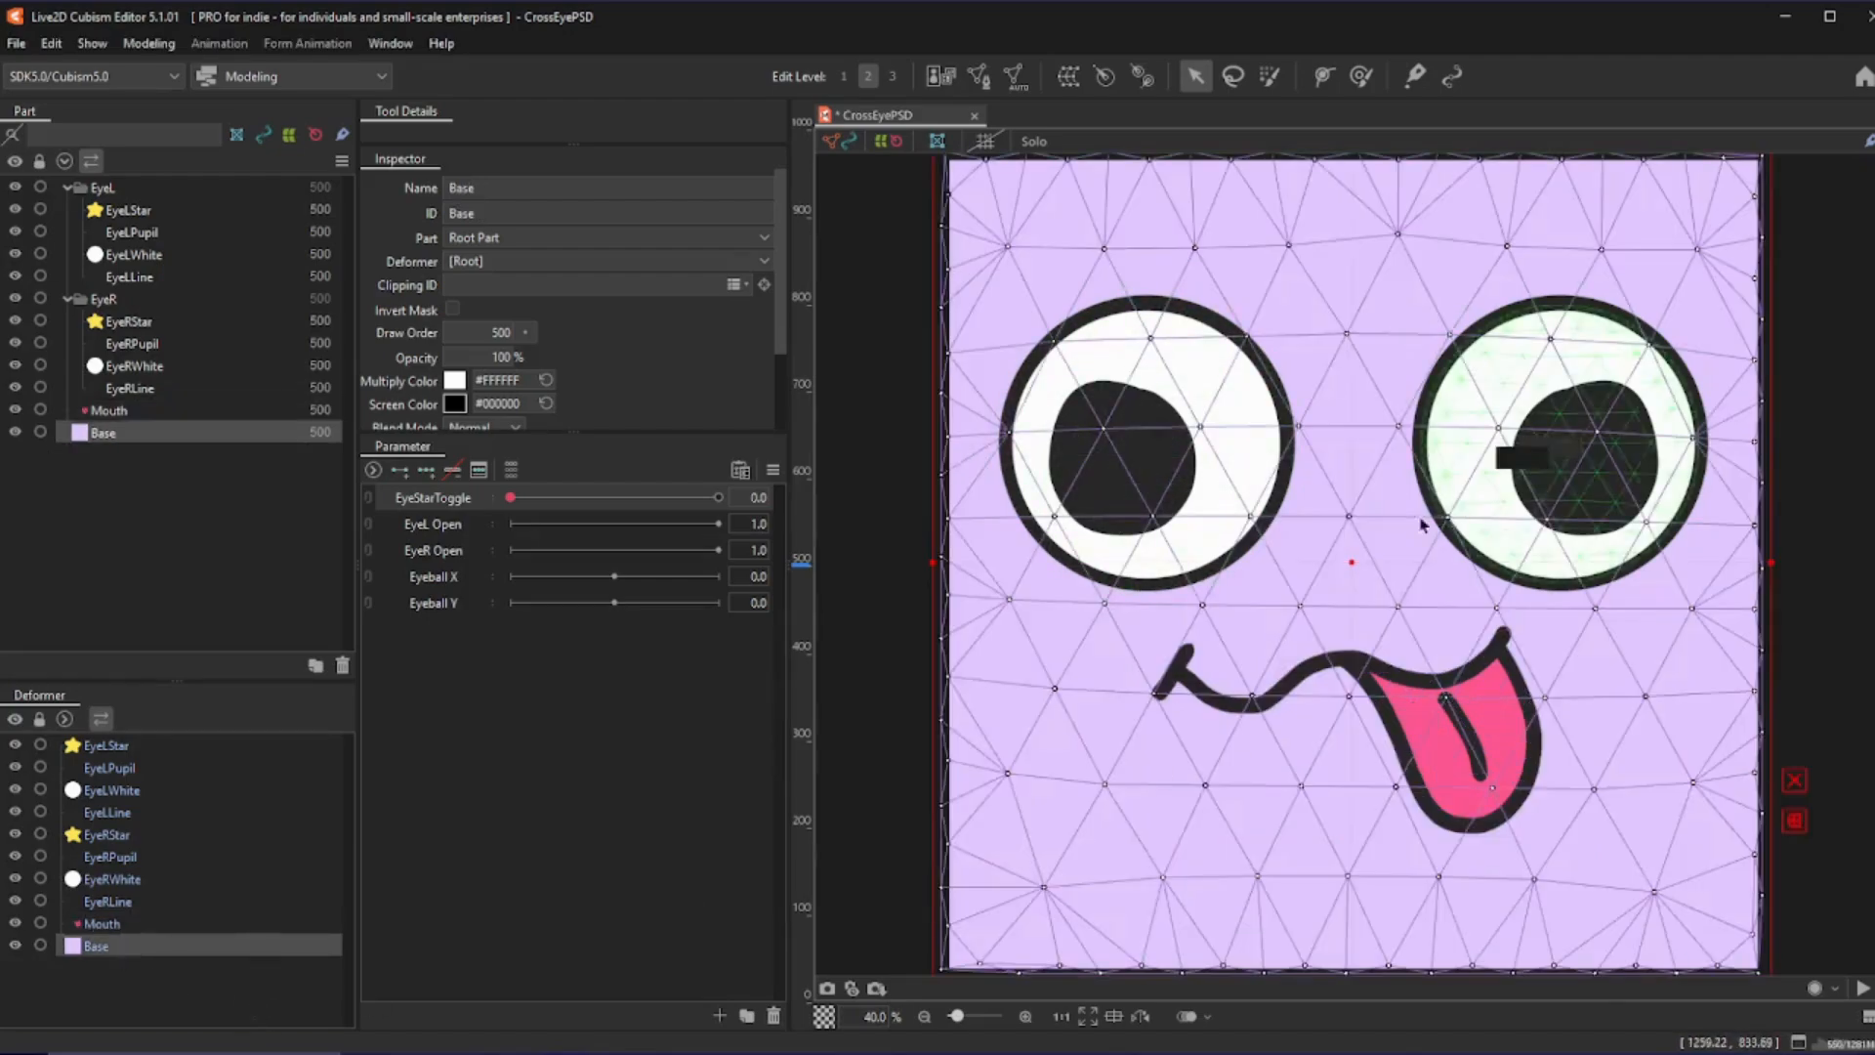
left_click_drag(1379, 581, 1504, 598)
key("ctrl+z")
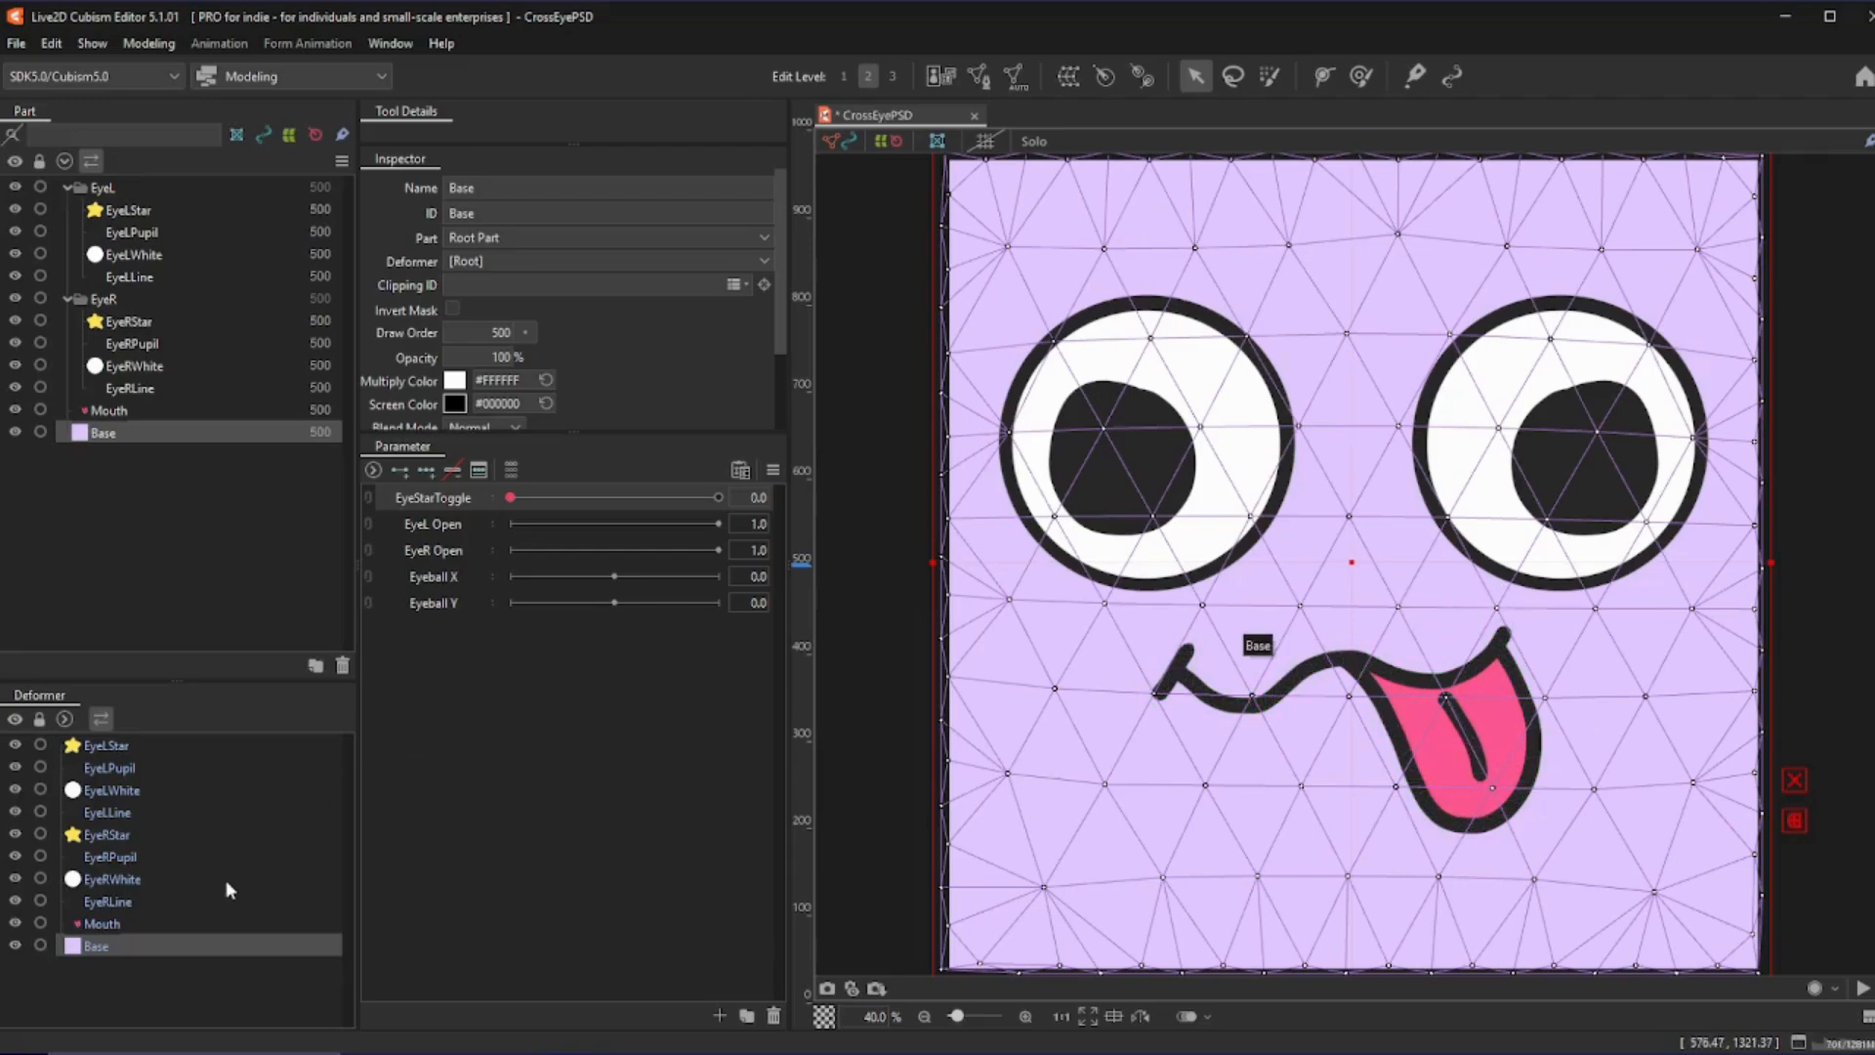
- Add three keys on both Eyeball X and Eyeball Y for EyeLPupil
left_click(143, 768)
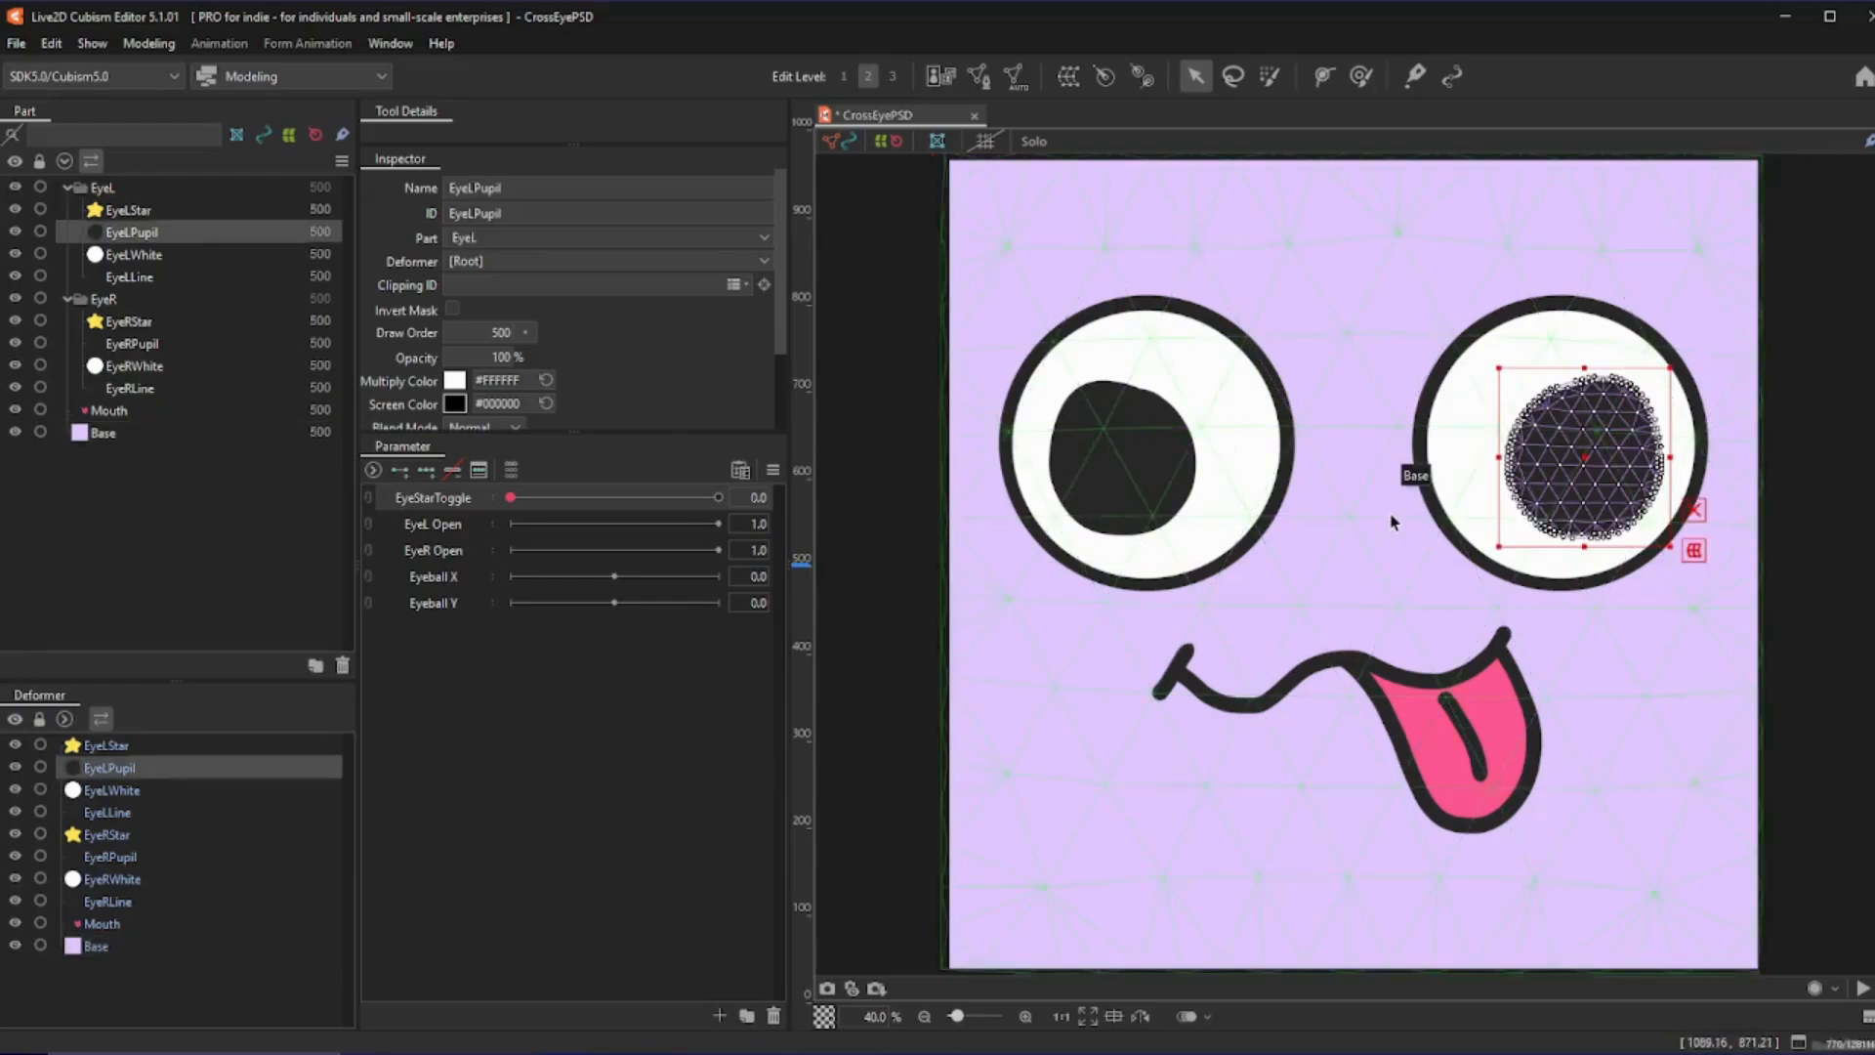
scroll(1570, 524, "up", 3)
scroll(1571, 524, "down", 2)
scroll(1664, 316, "up", 2)
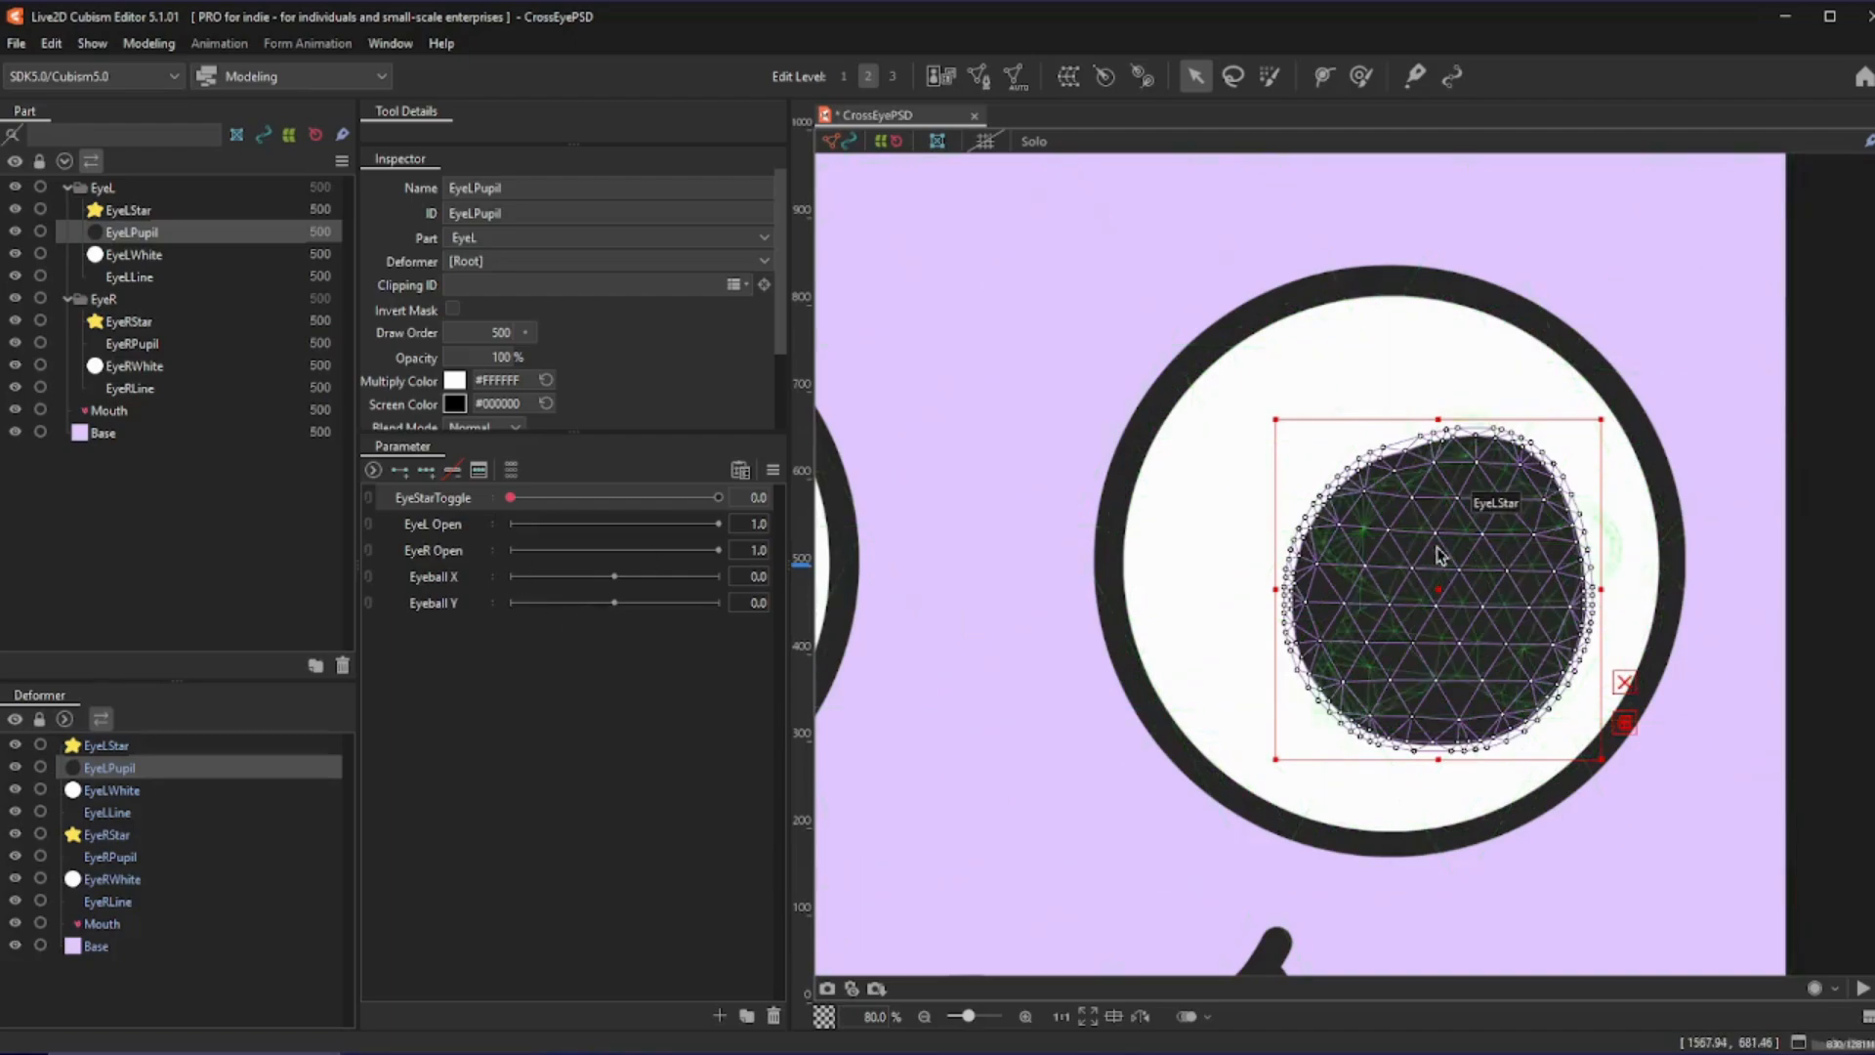
scroll(1461, 542, "down", 2)
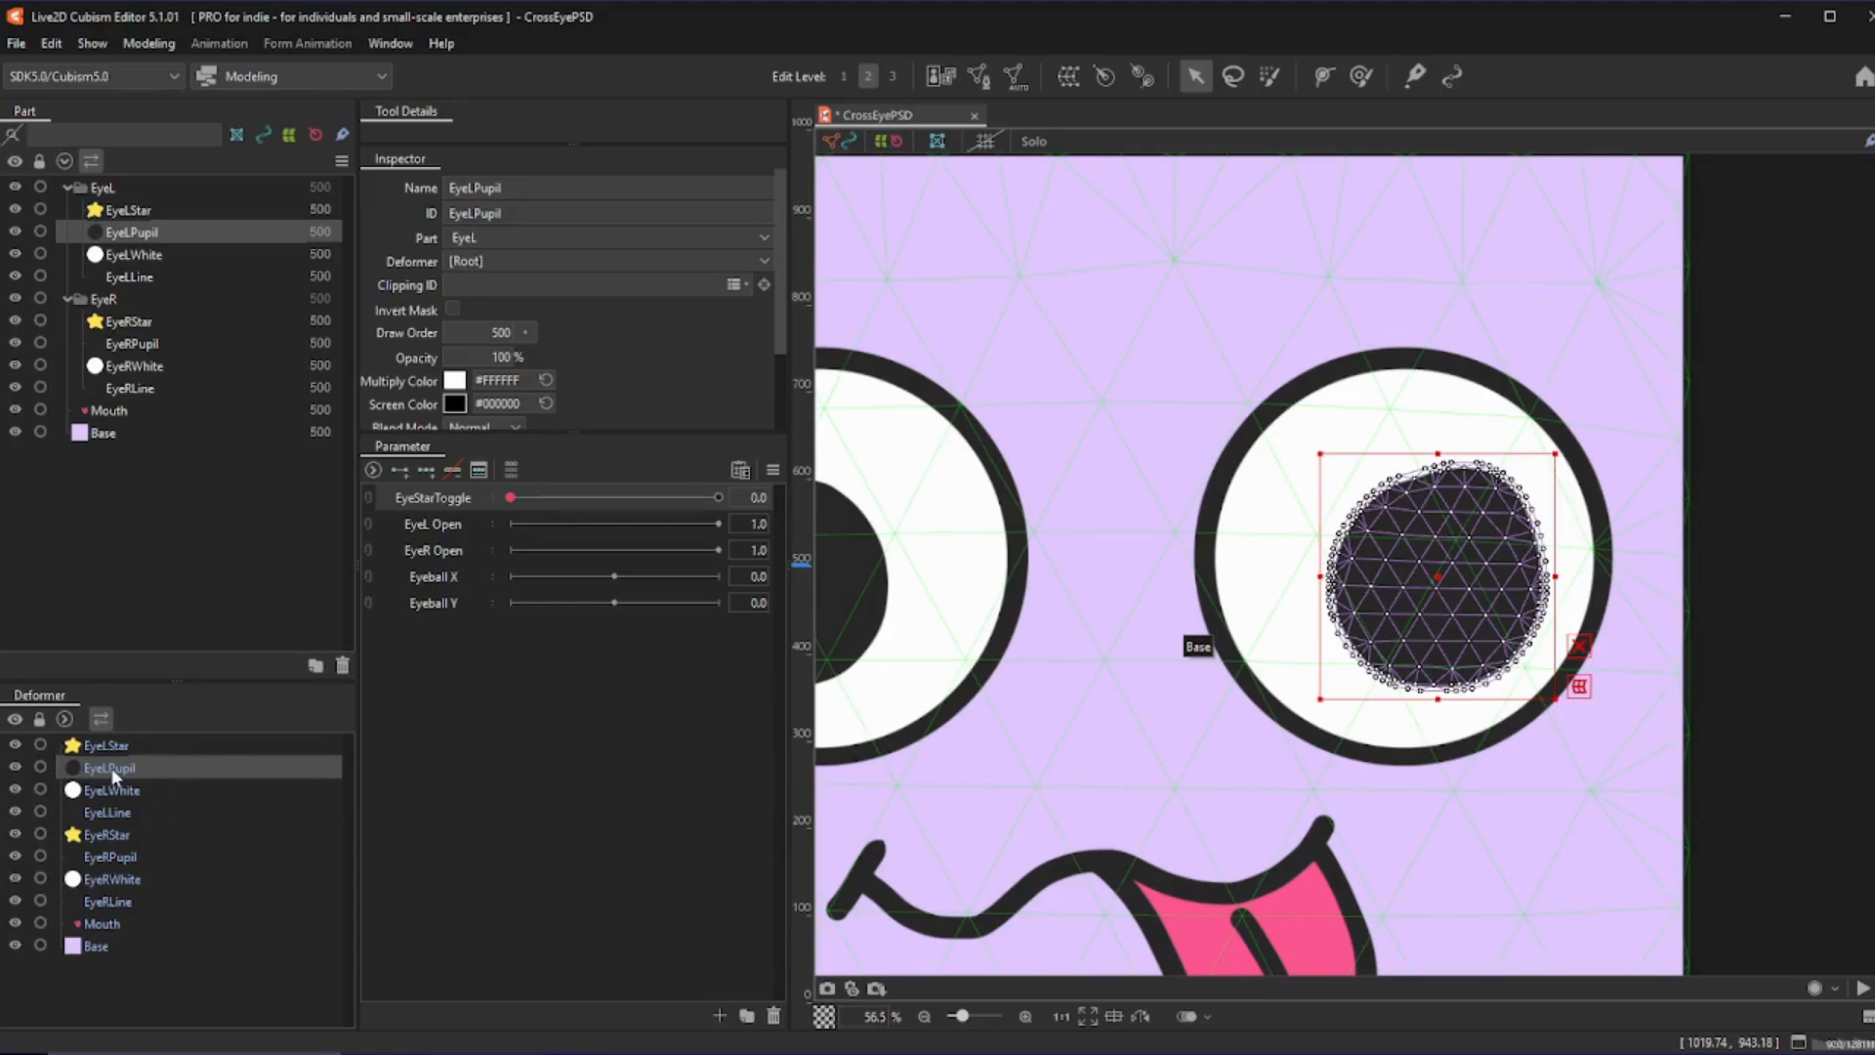
left_click_drag(444, 583, 452, 612)
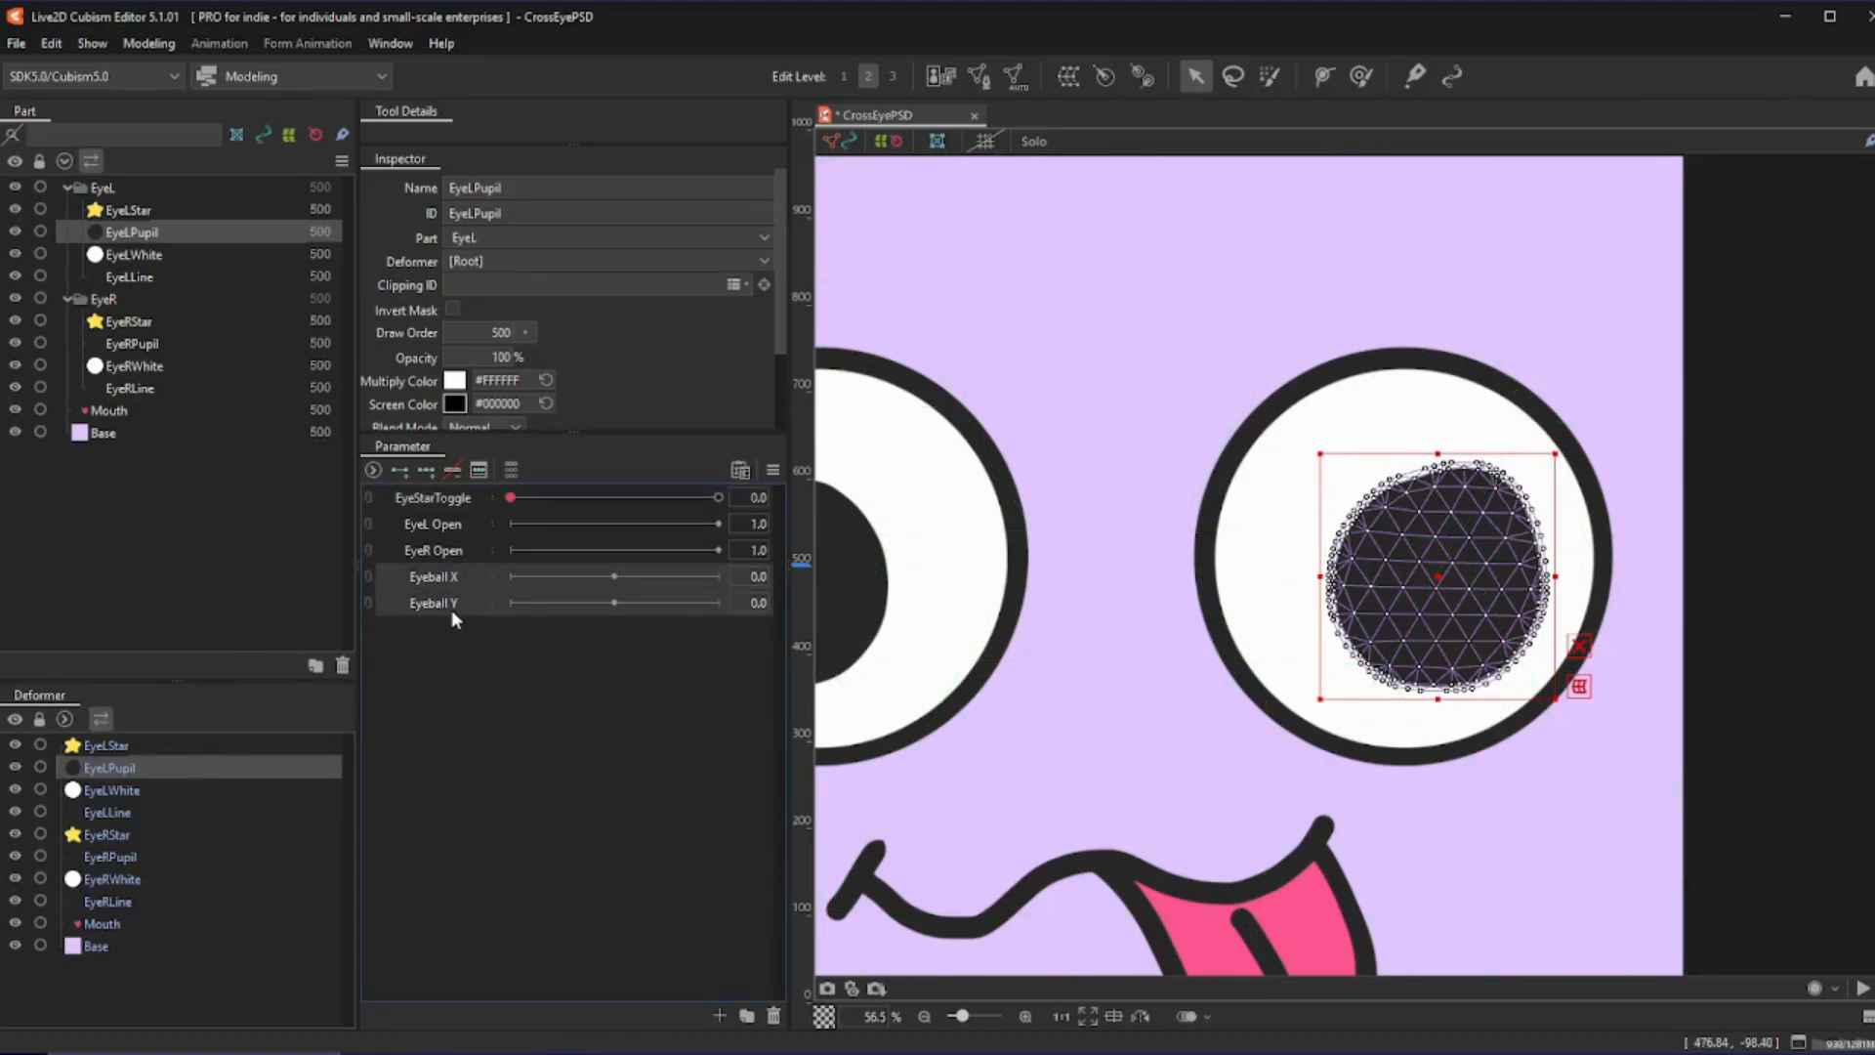
left_click(432, 470)
- Move EyeLPupil to the eye's left edge at Eyeball X -1.0 and its right edge at 1.0, then return Eyeball X to 0.0
left_click(510, 576)
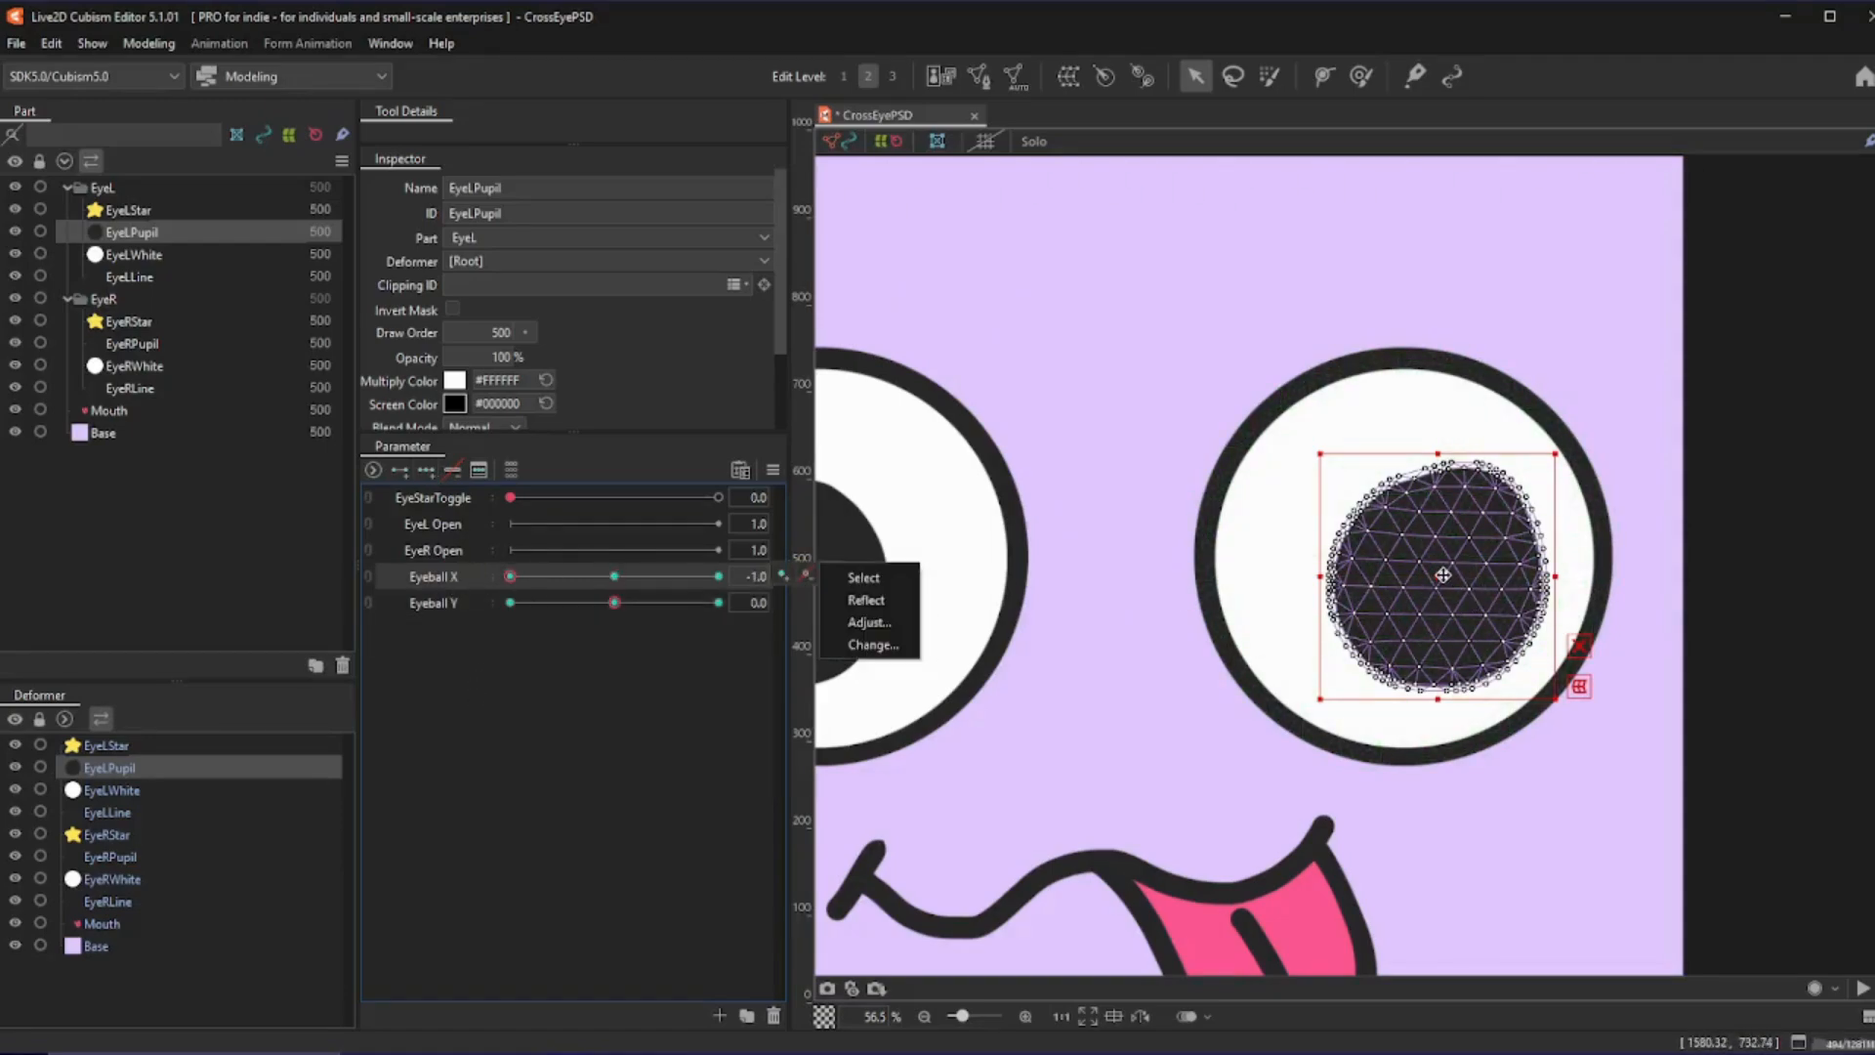
left_click_drag(1441, 577, 1306, 575)
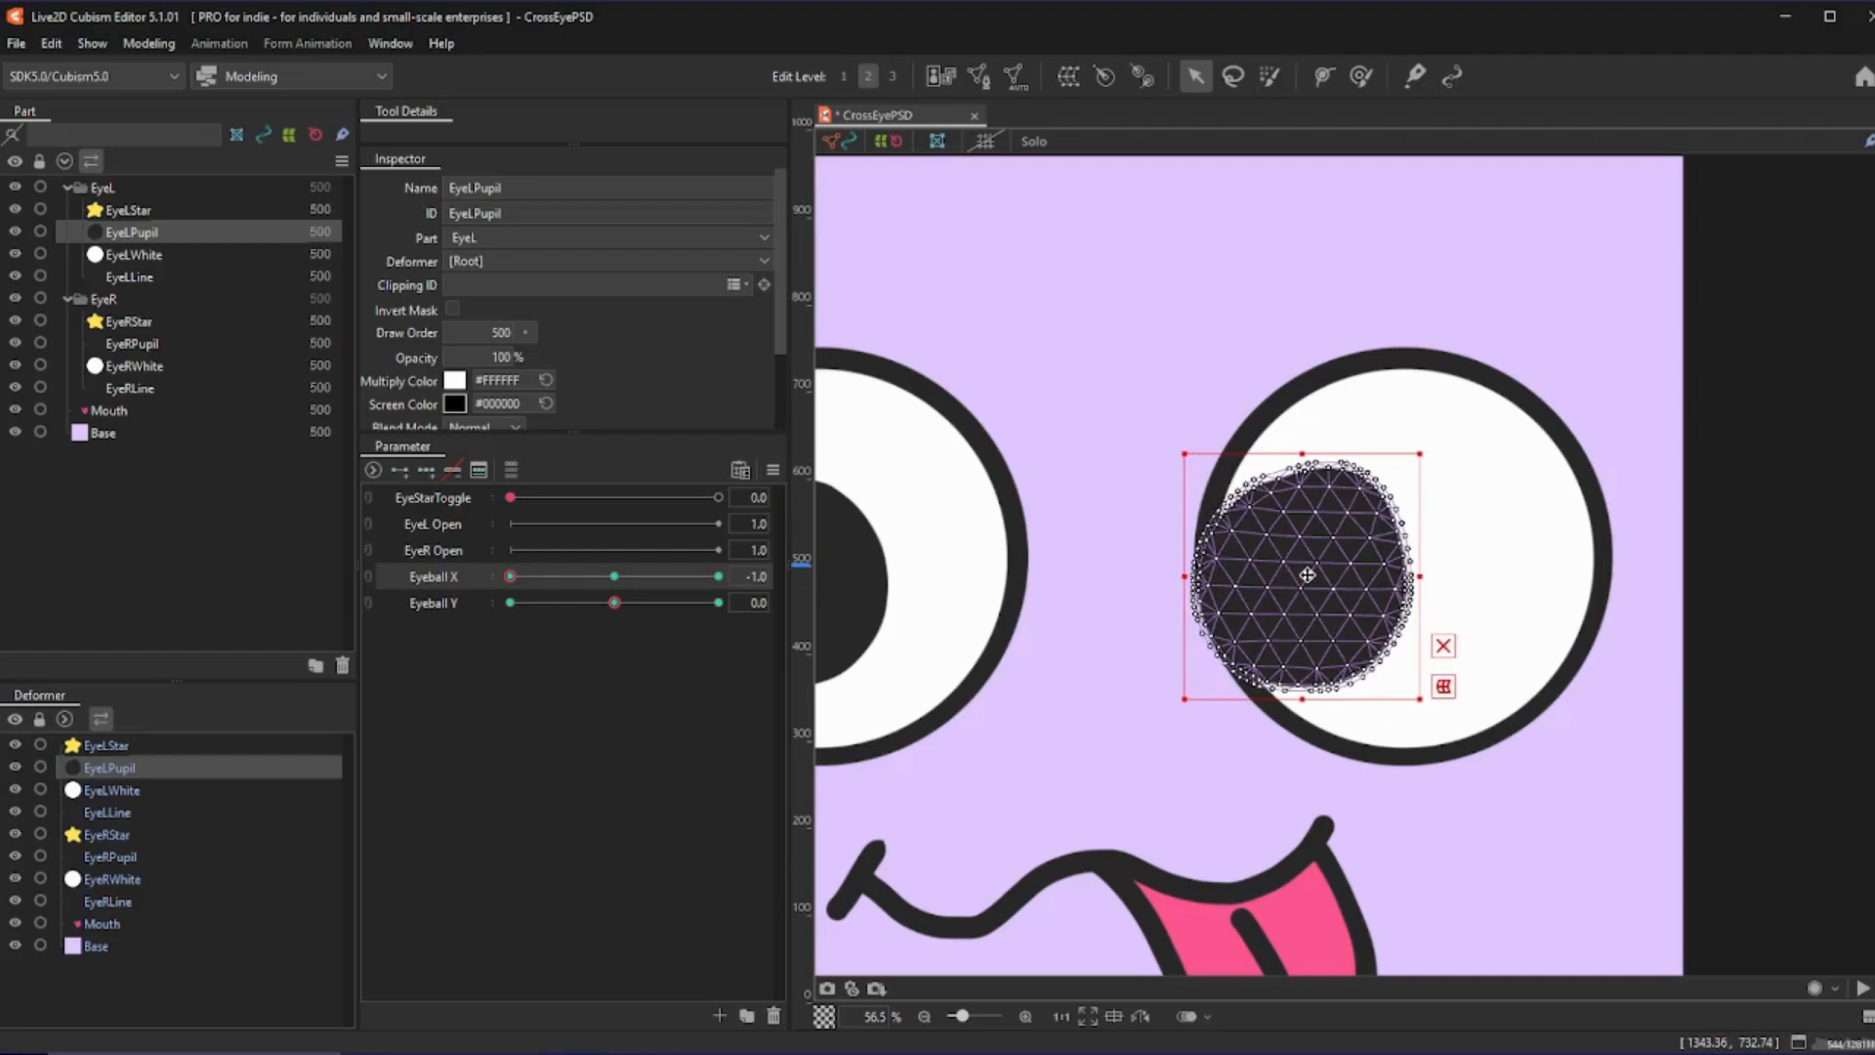
left_click(718, 576)
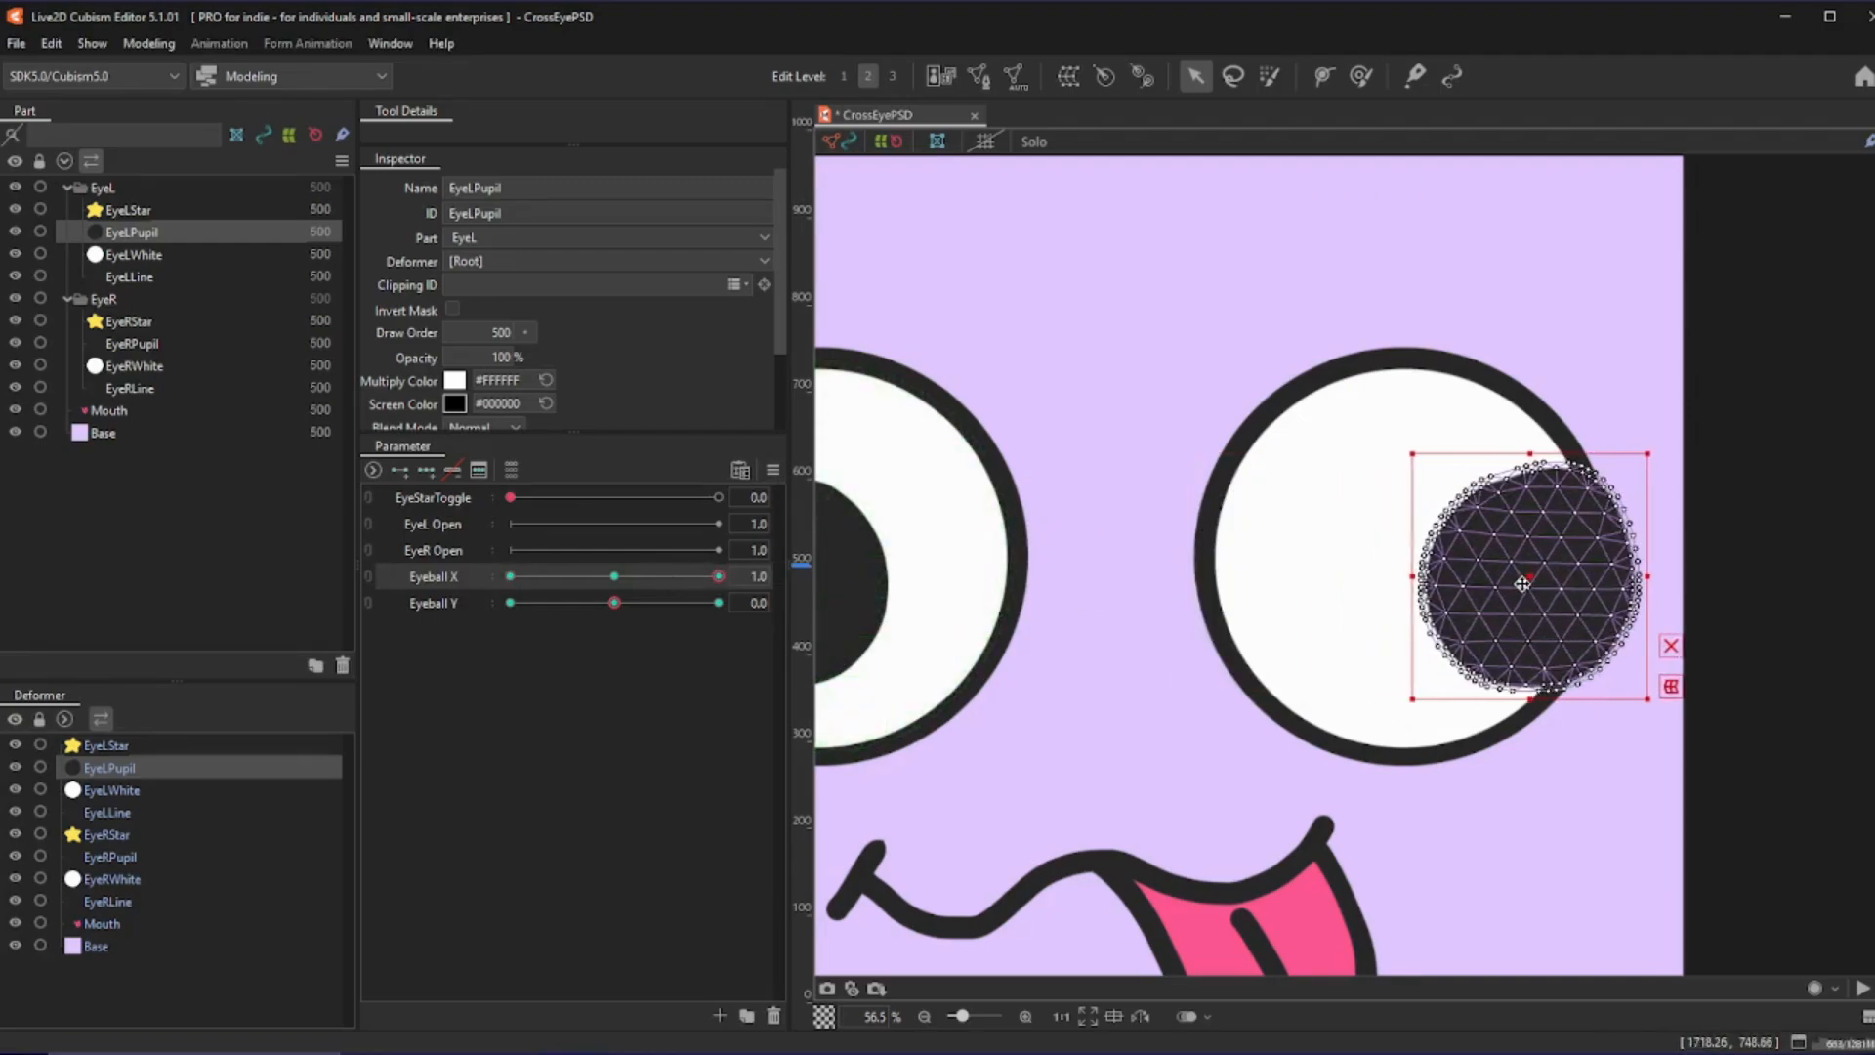
left_click(615, 576)
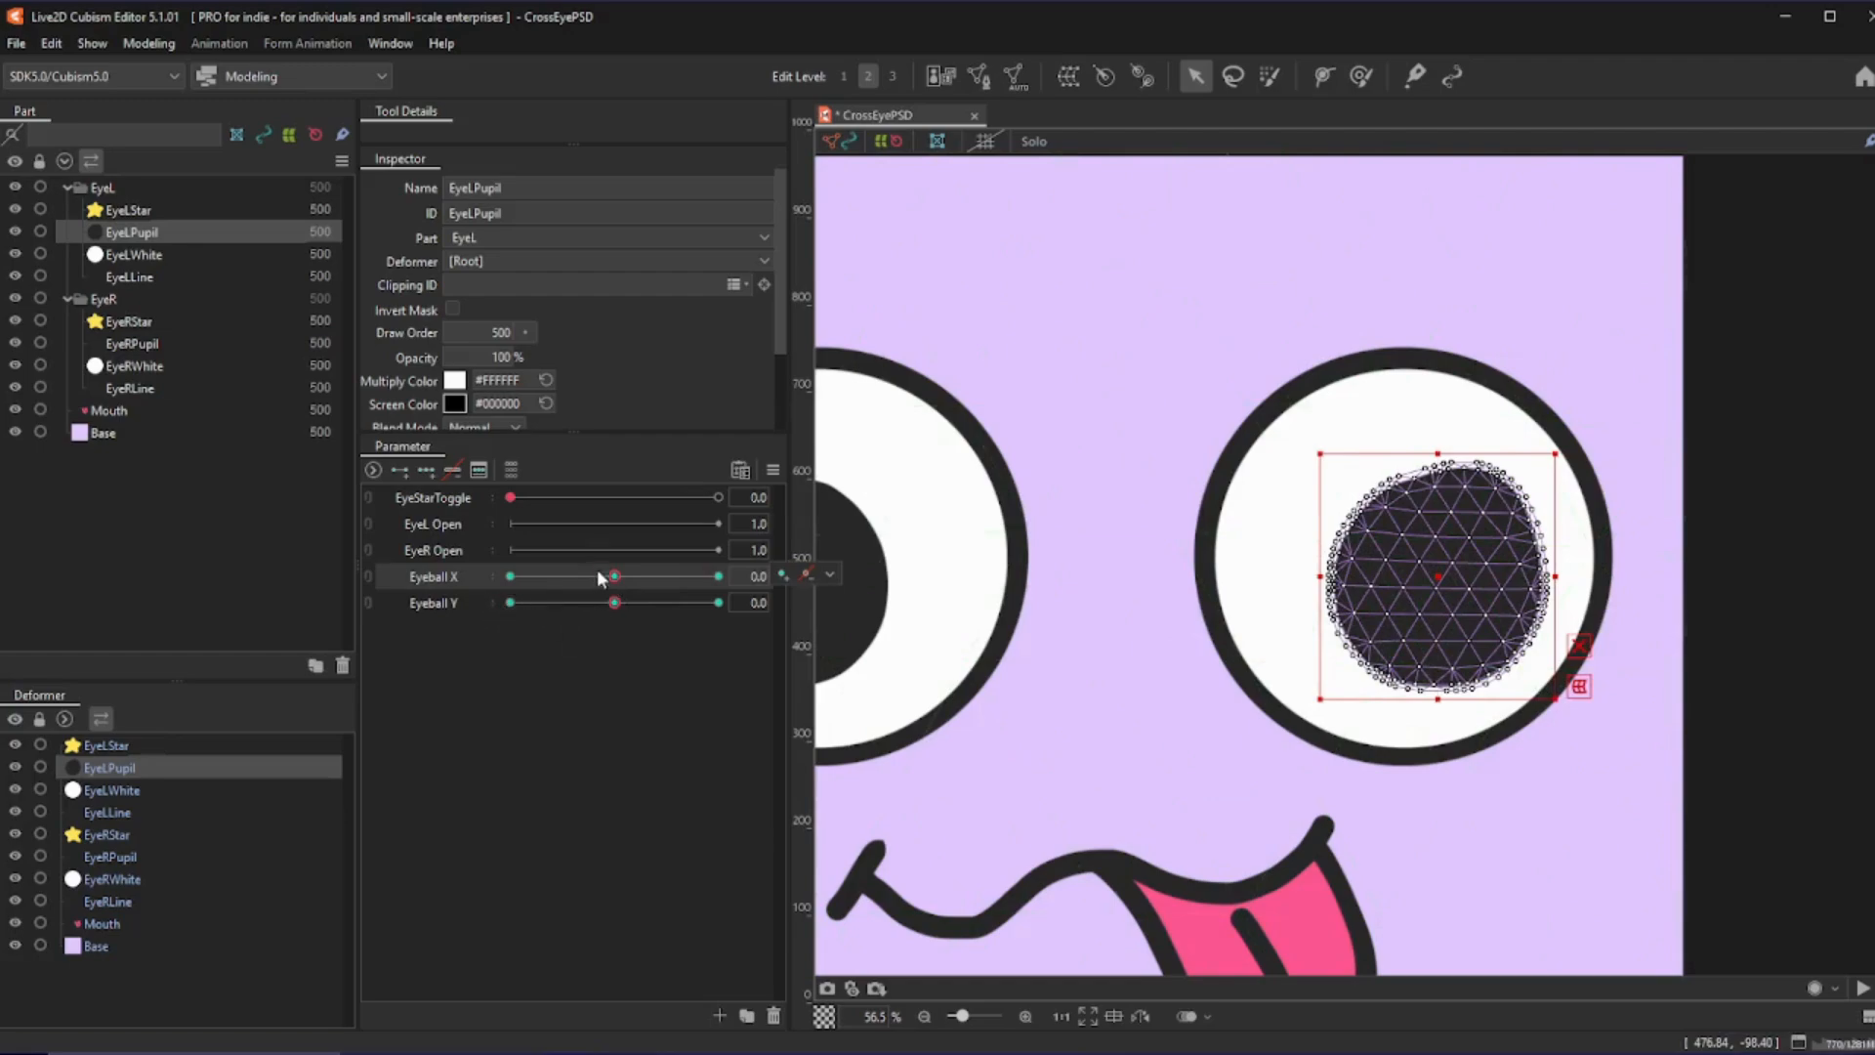
- Move EyeLPupil to the eye's lower edge at Eyeball Y -1.0 and its upper edge at 1.0, then return Eyeball Y to 0.0
left_click(511, 602)
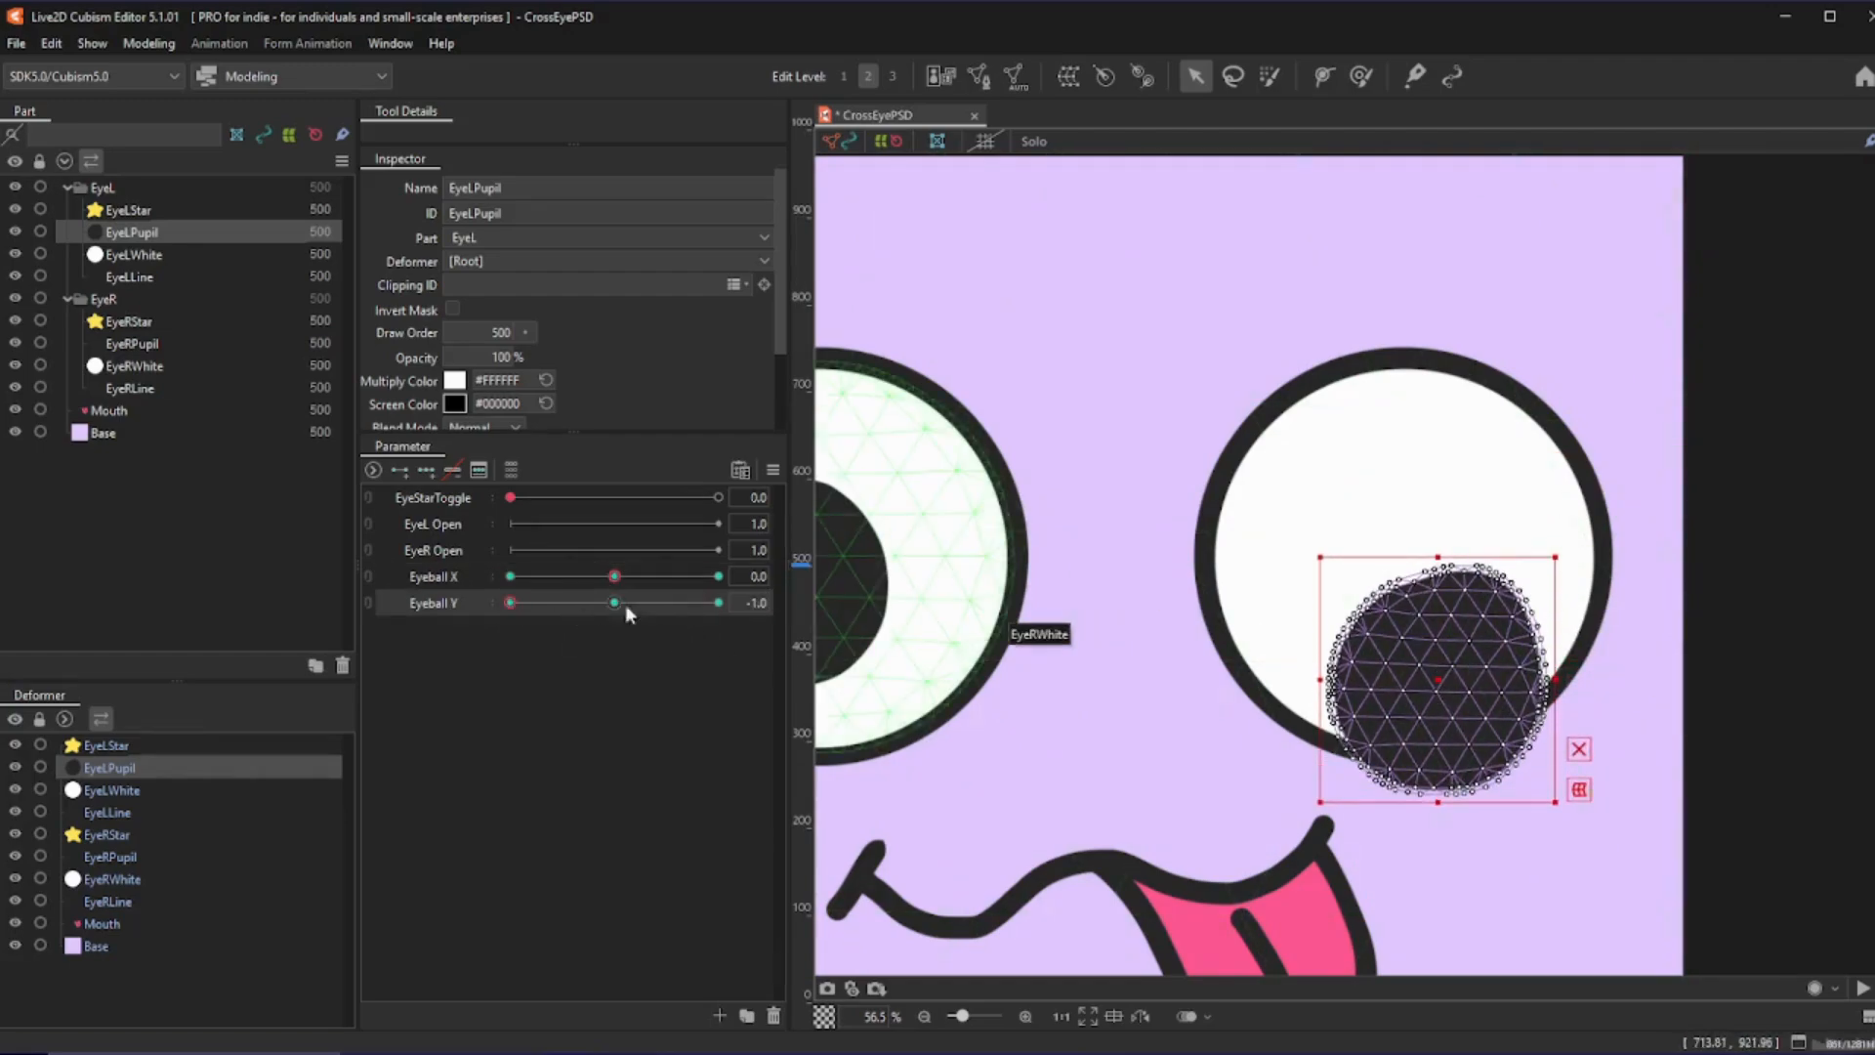
left_click(717, 602)
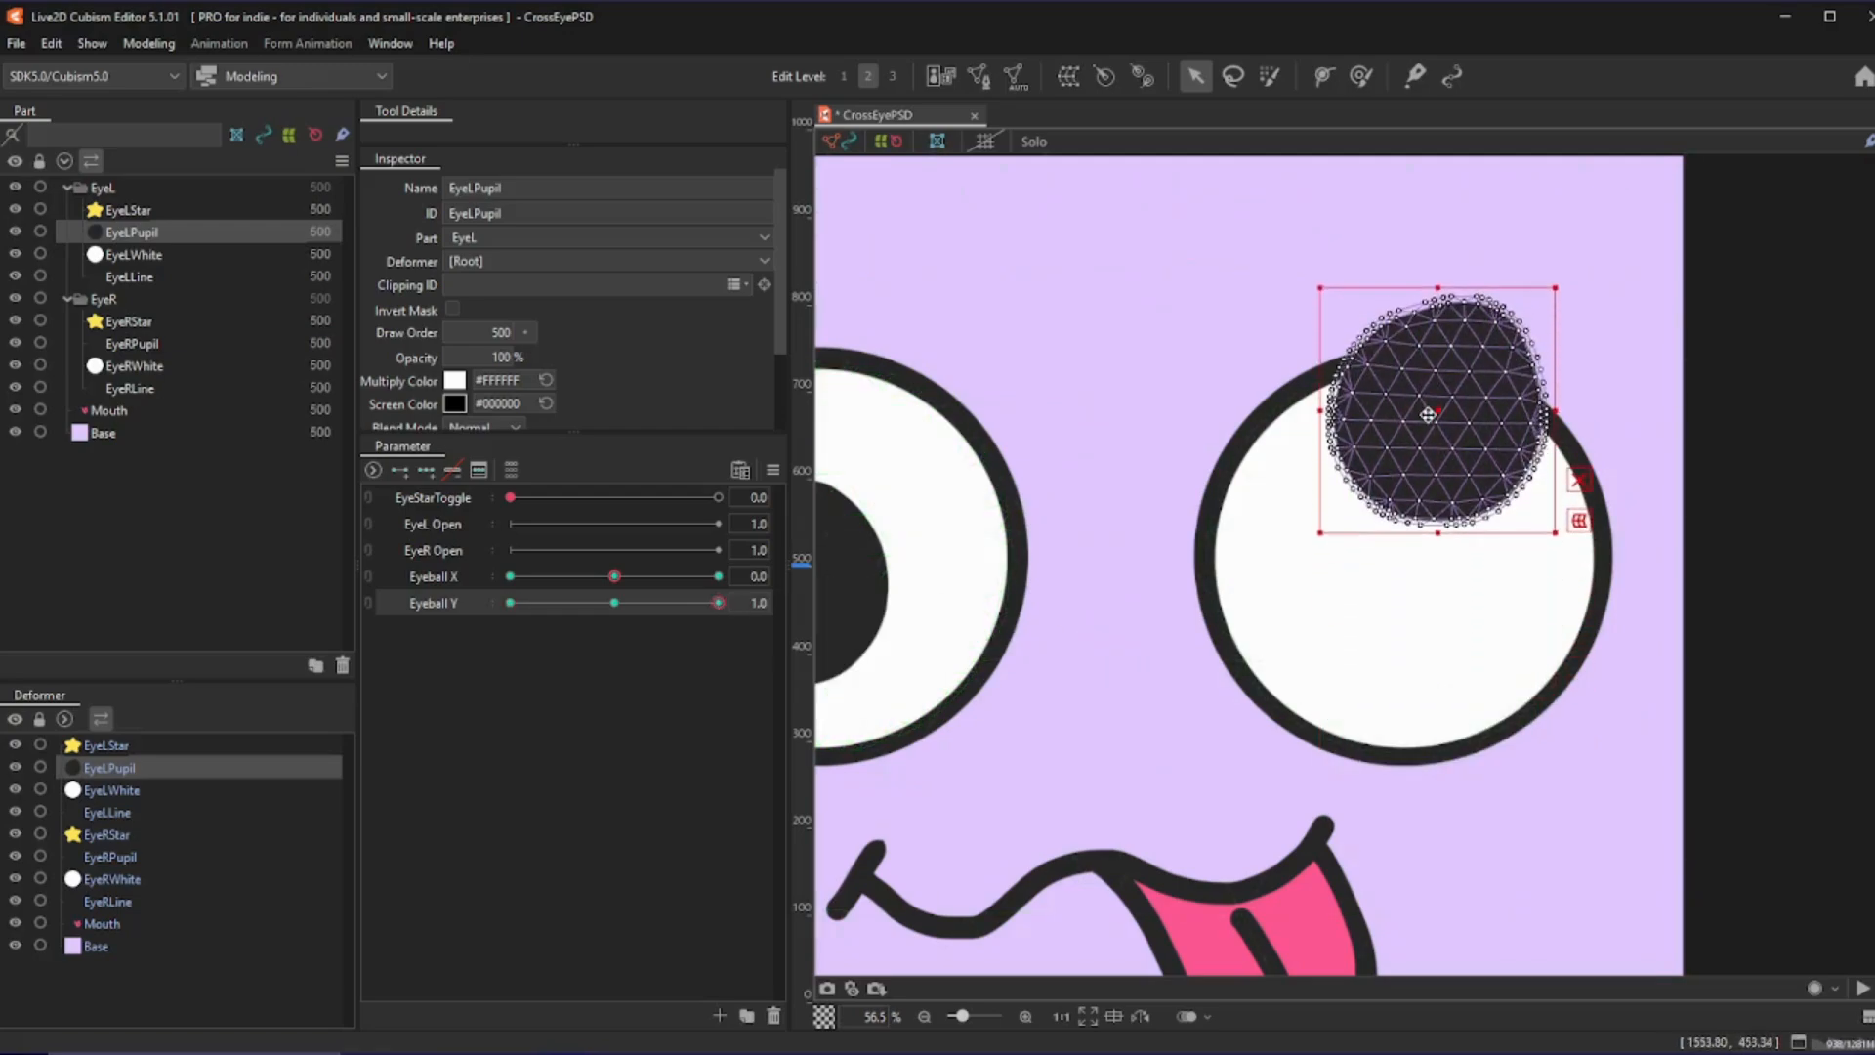
left_click(615, 602)
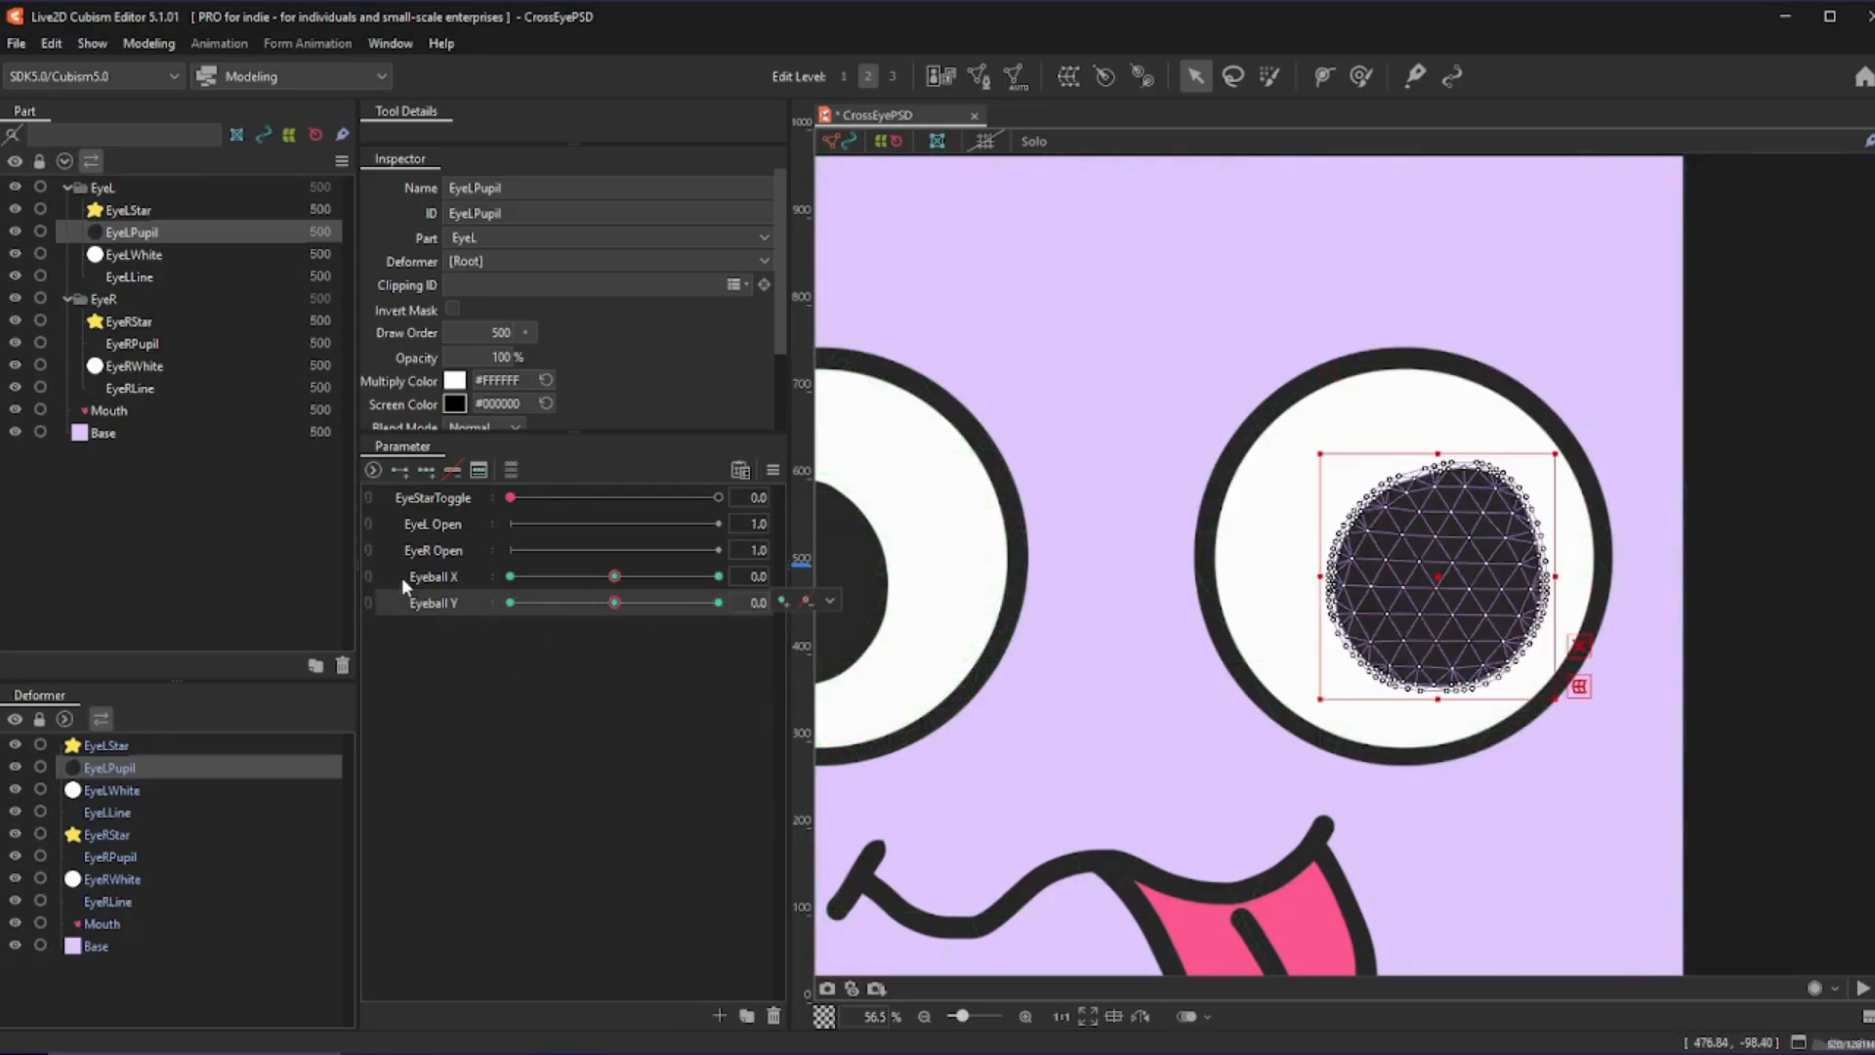
- Synthesize corners for EyeLPupil from Eyeball X and Eyeball Y, and link the two parameters into a combined grid
left_click(449, 577)
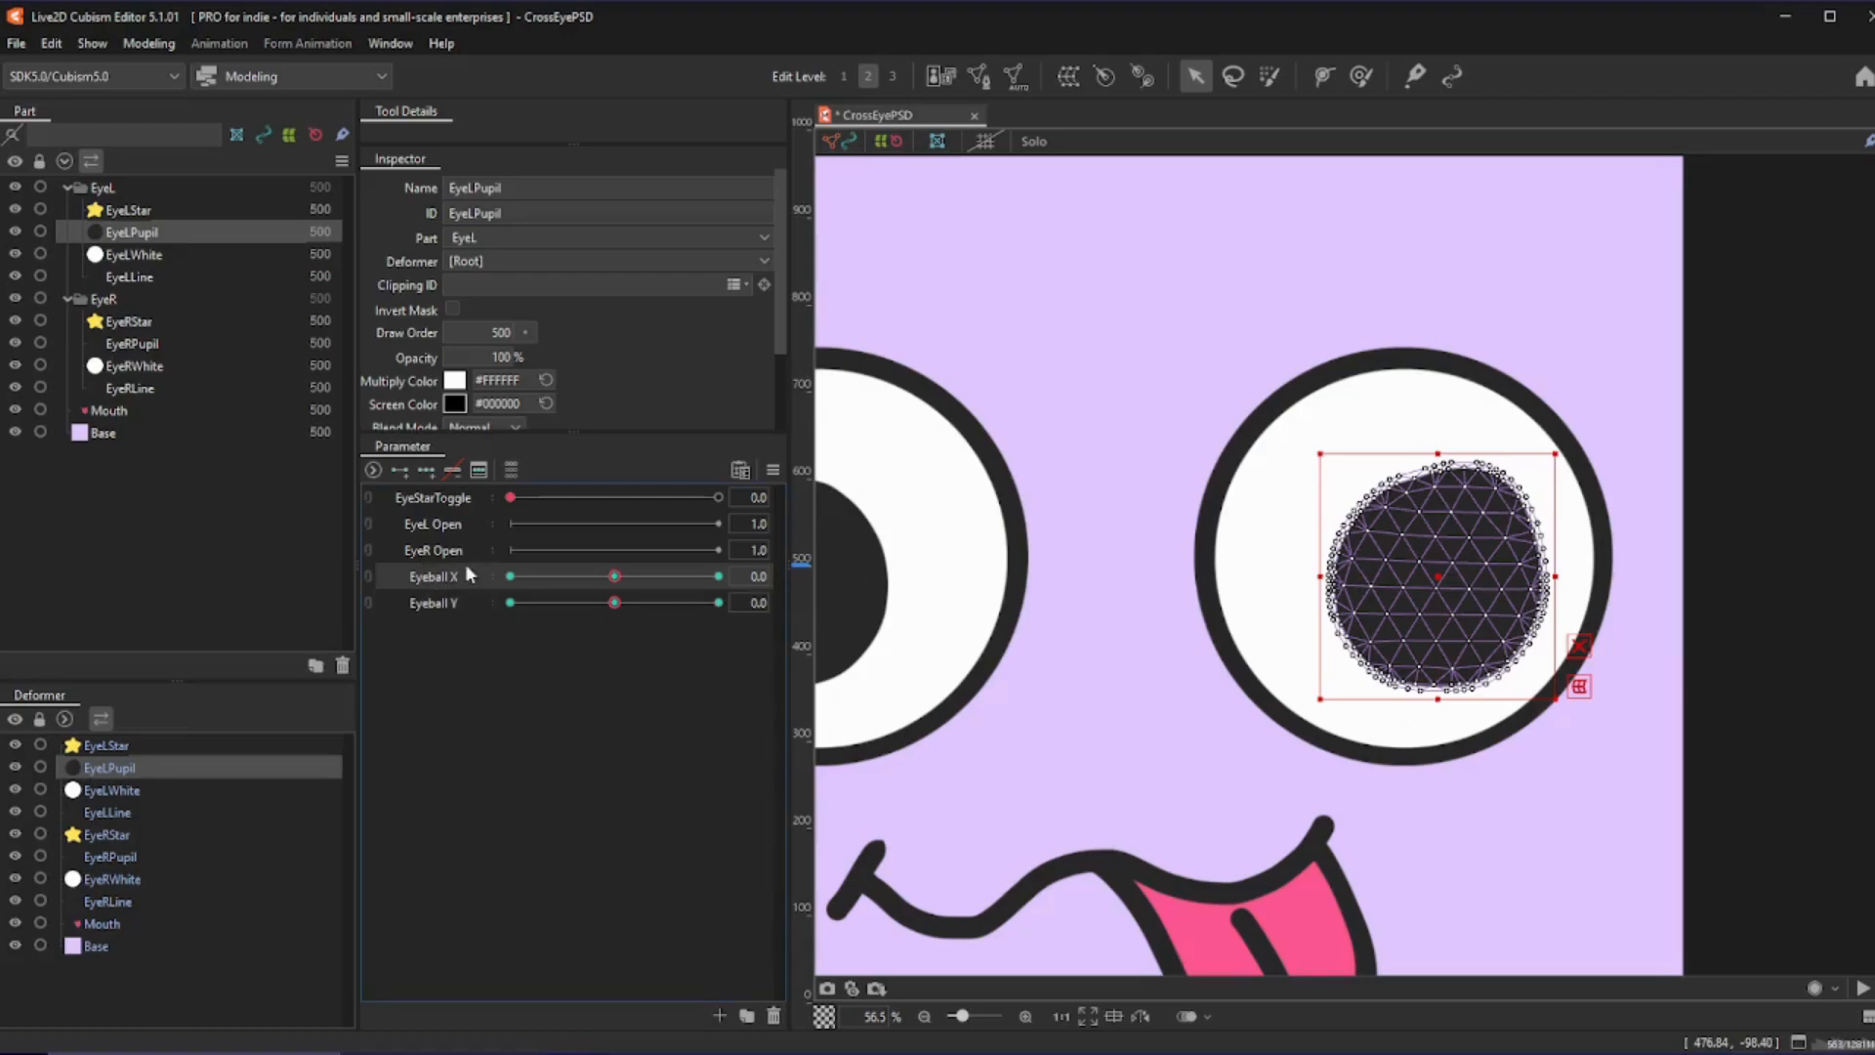
left_click(774, 470)
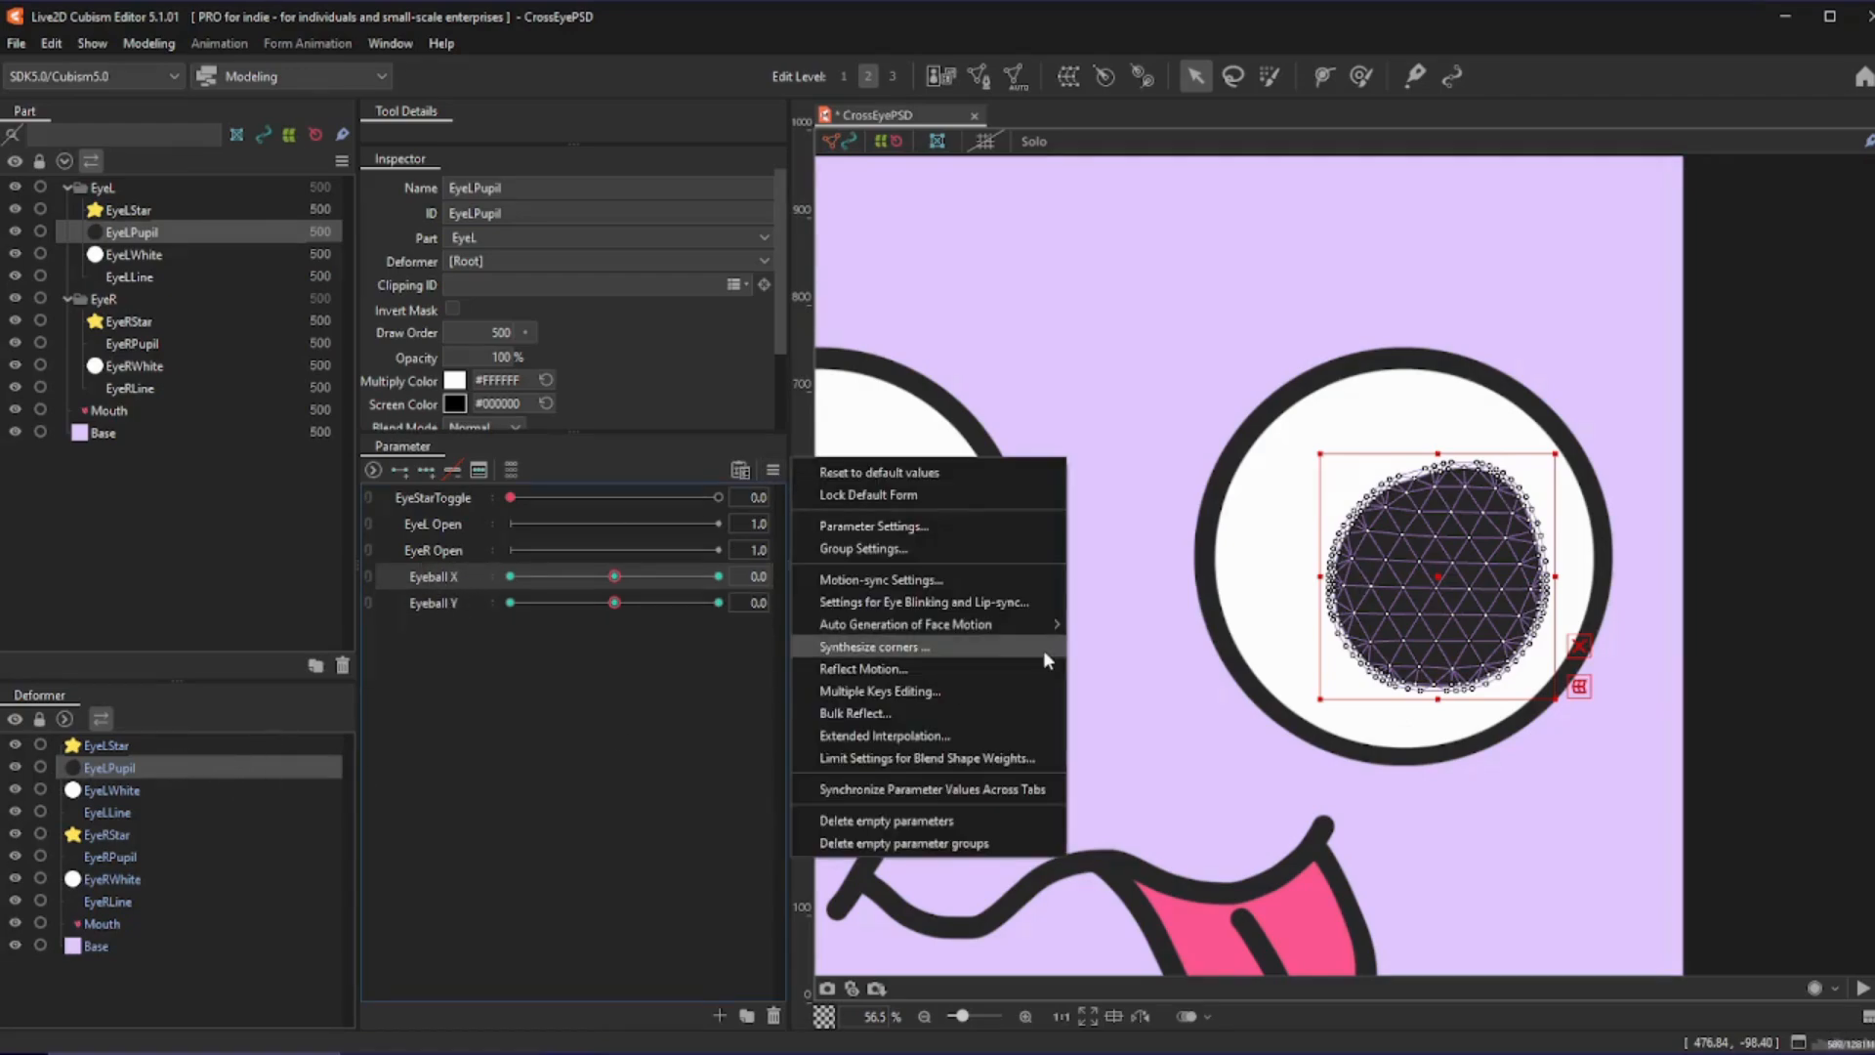
mouse_move(1010, 630)
left_click(994, 644)
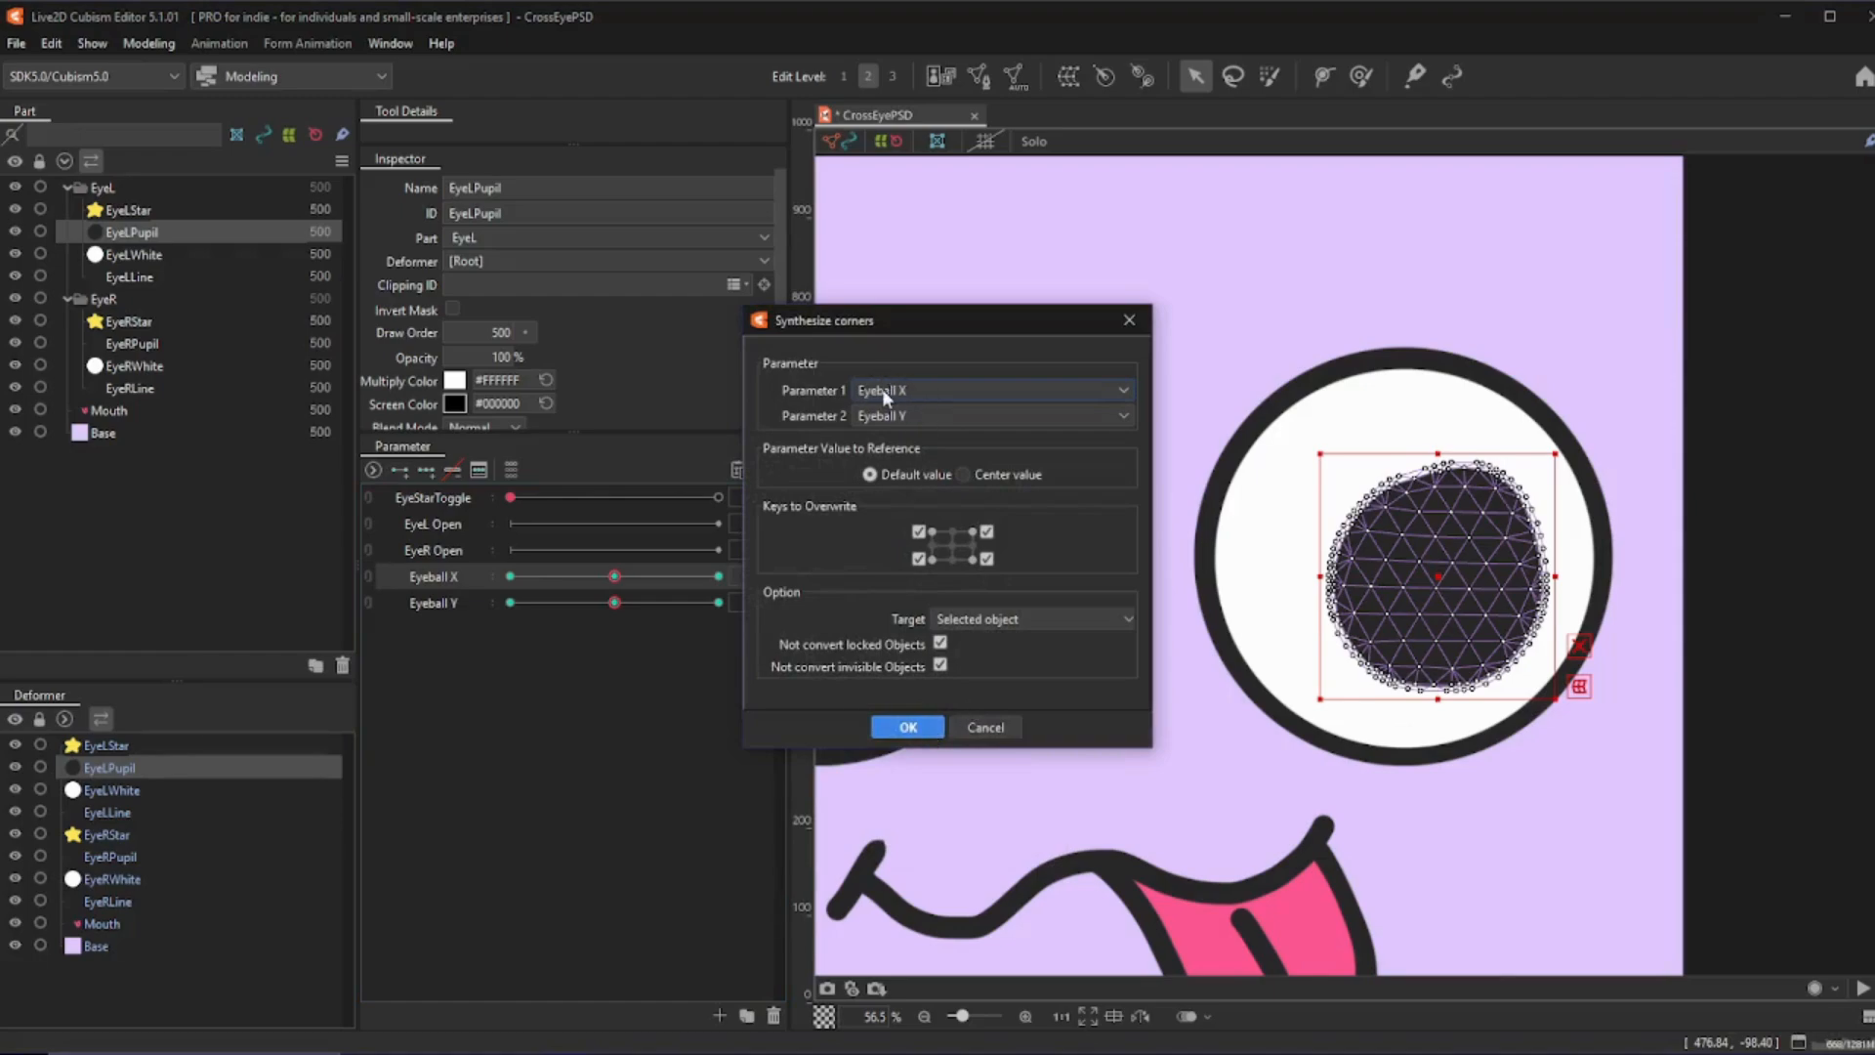
left_click(894, 727)
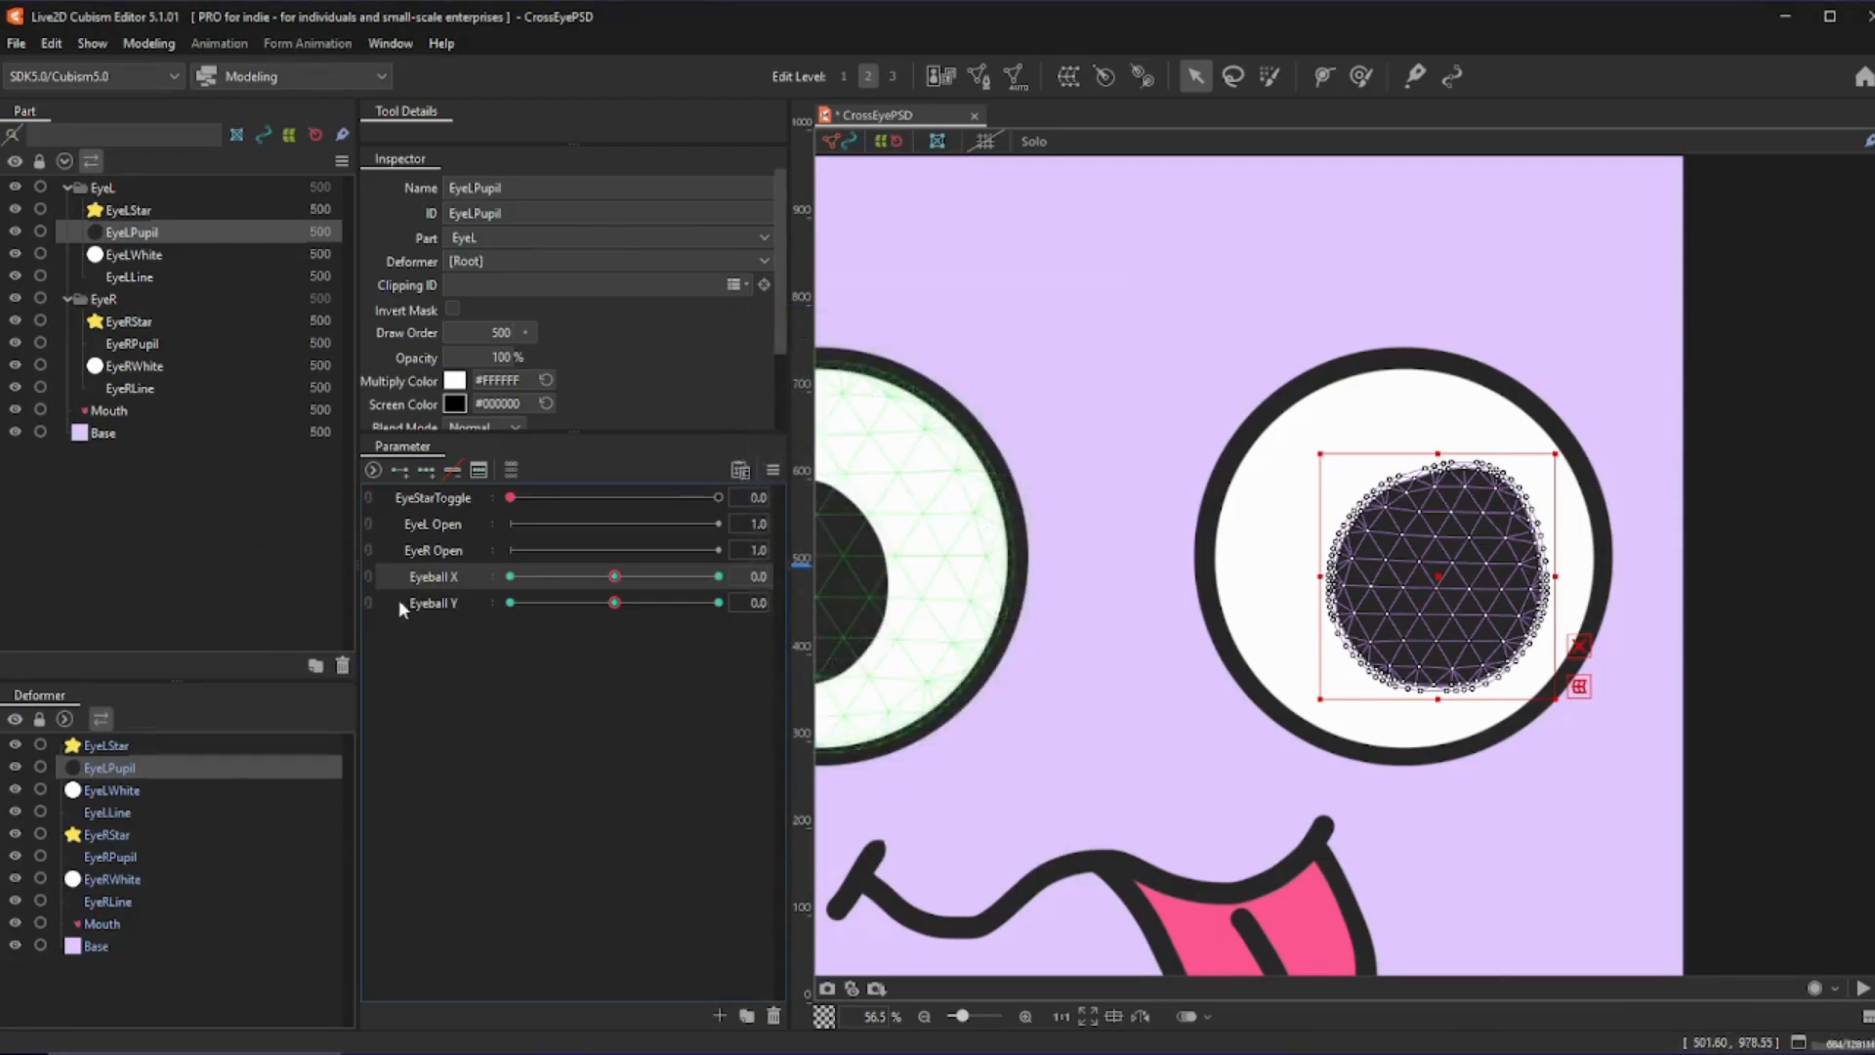
left_click(372, 574)
mouse_move(614, 611)
left_mouse_down()
mouse_move(728, 572)
mouse_move(831, 670)
mouse_move(494, 619)
mouse_move(682, 674)
mouse_move(666, 586)
mouse_move(613, 701)
mouse_move(461, 508)
mouse_move(467, 627)
mouse_move(545, 582)
mouse_move(656, 607)
mouse_move(614, 611)
left_mouse_up()
- Set EyeLPupil's Clipping ID to EyeLWhite and test the pupil's movement on the eyeball grid, returning it to the centre
left_click(107, 811)
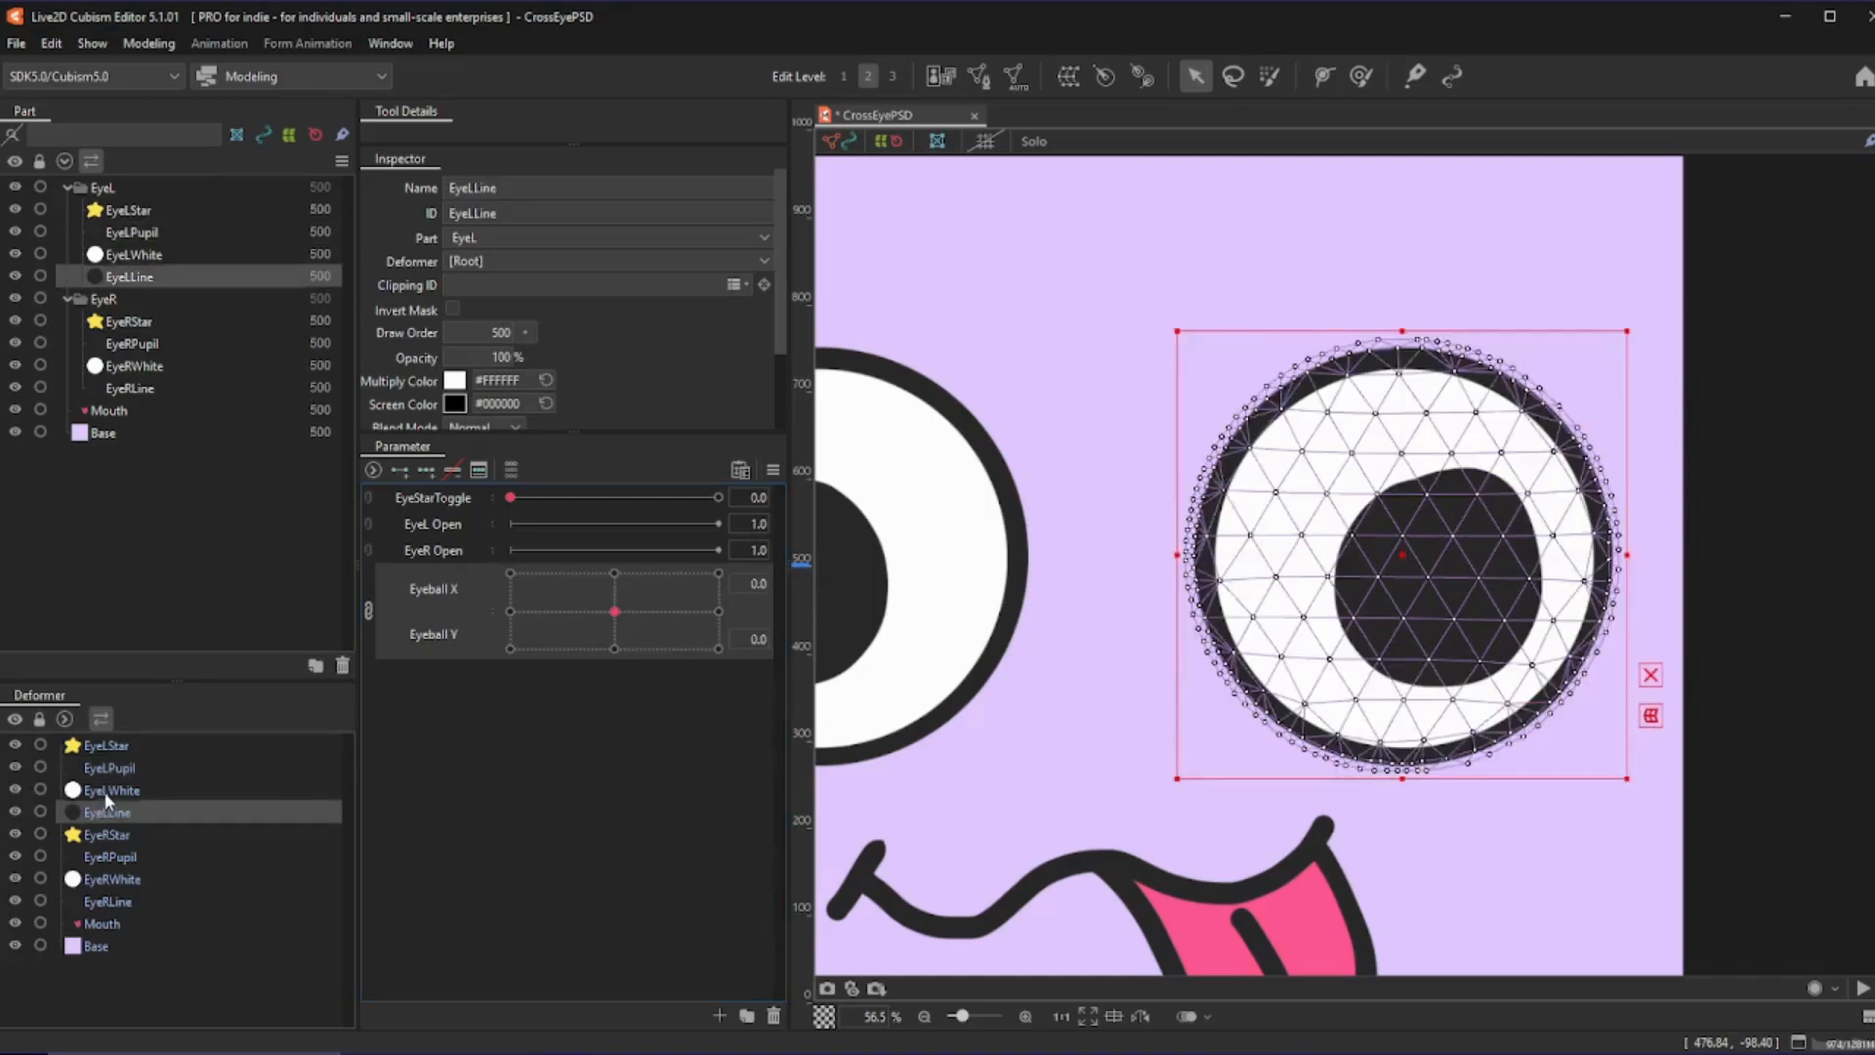
left_click(109, 790)
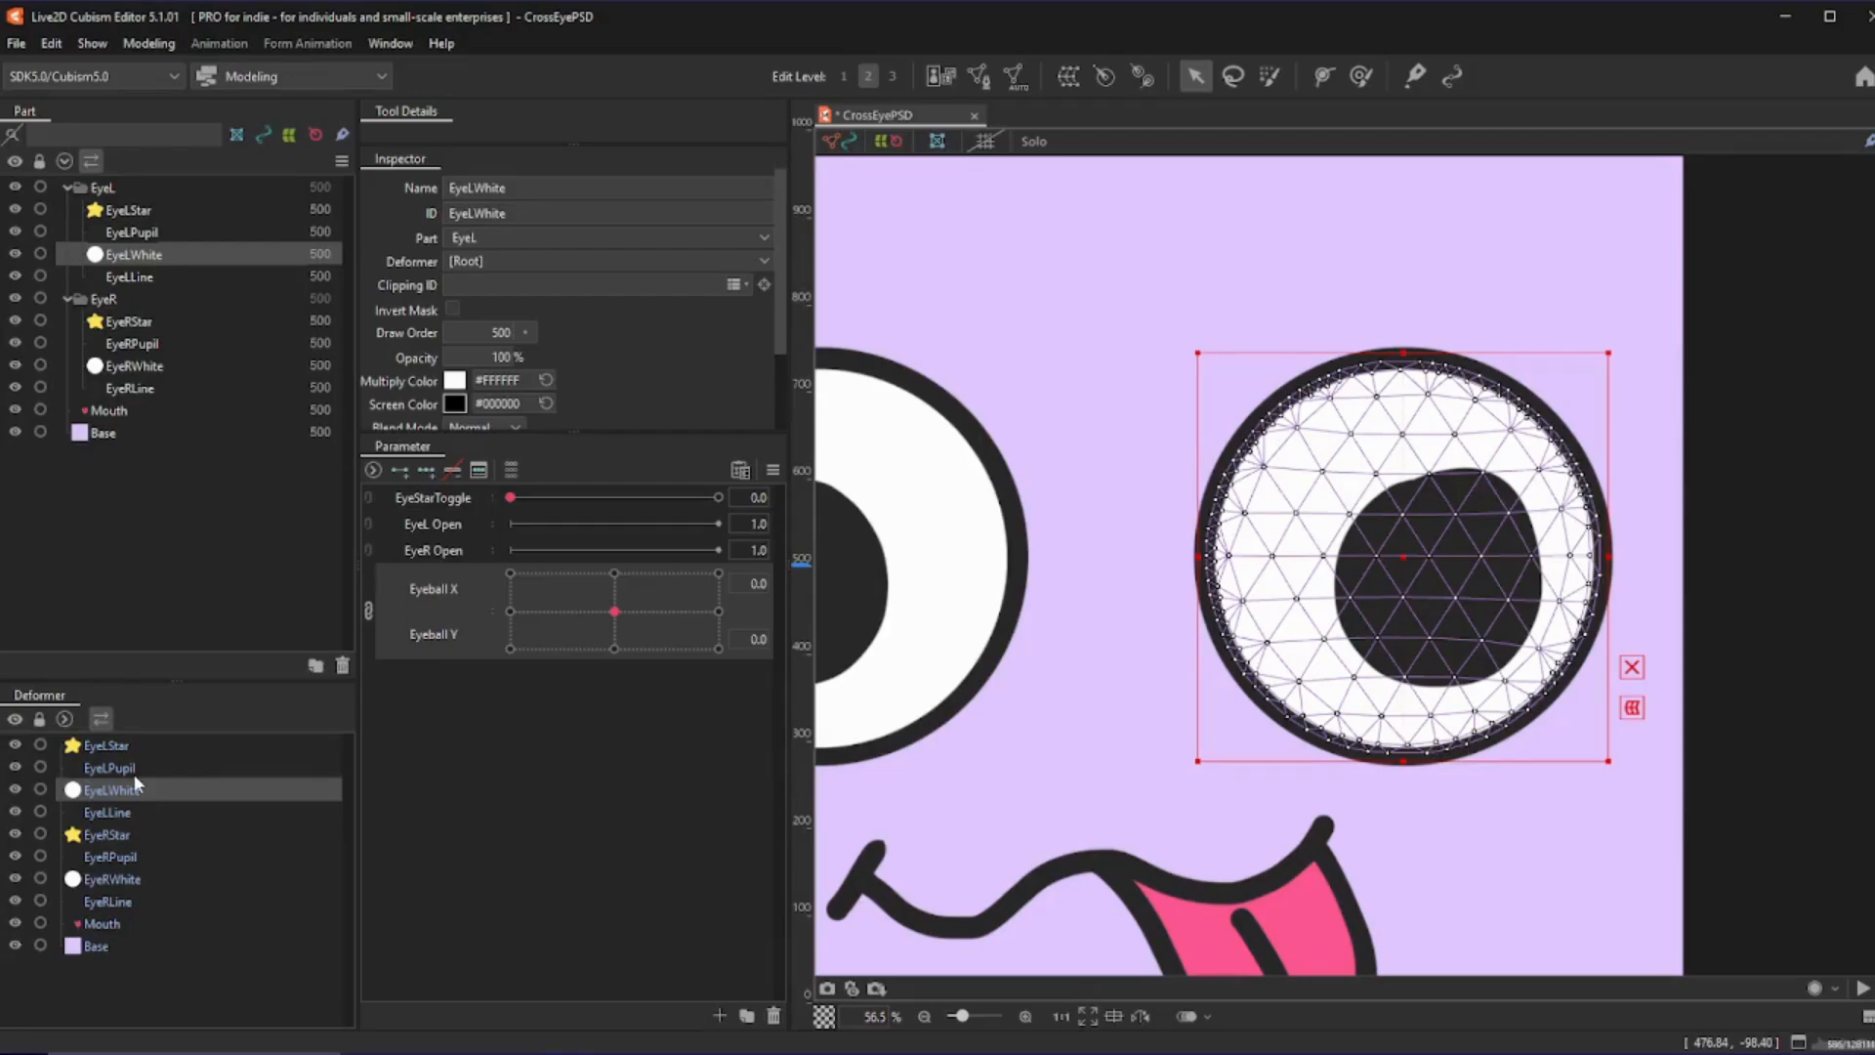
left_click(145, 771)
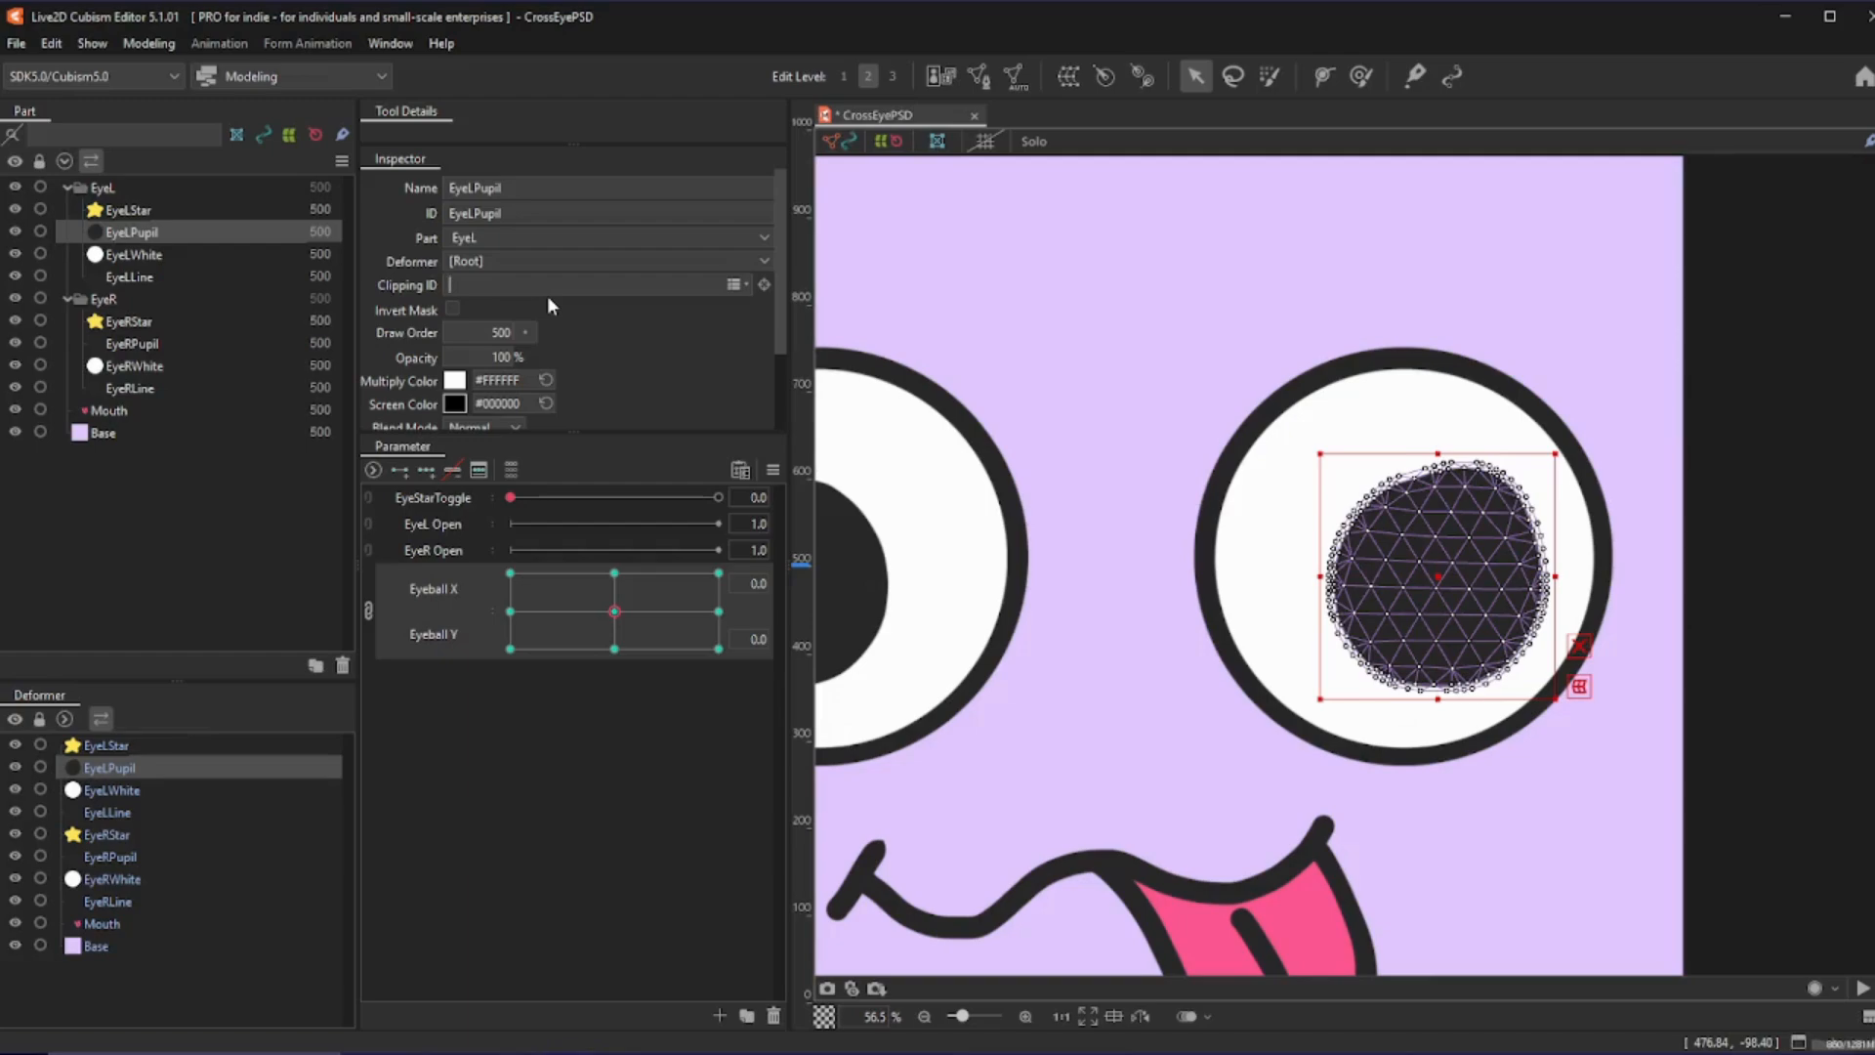
type("EyeLWhite")
left_click(583, 625)
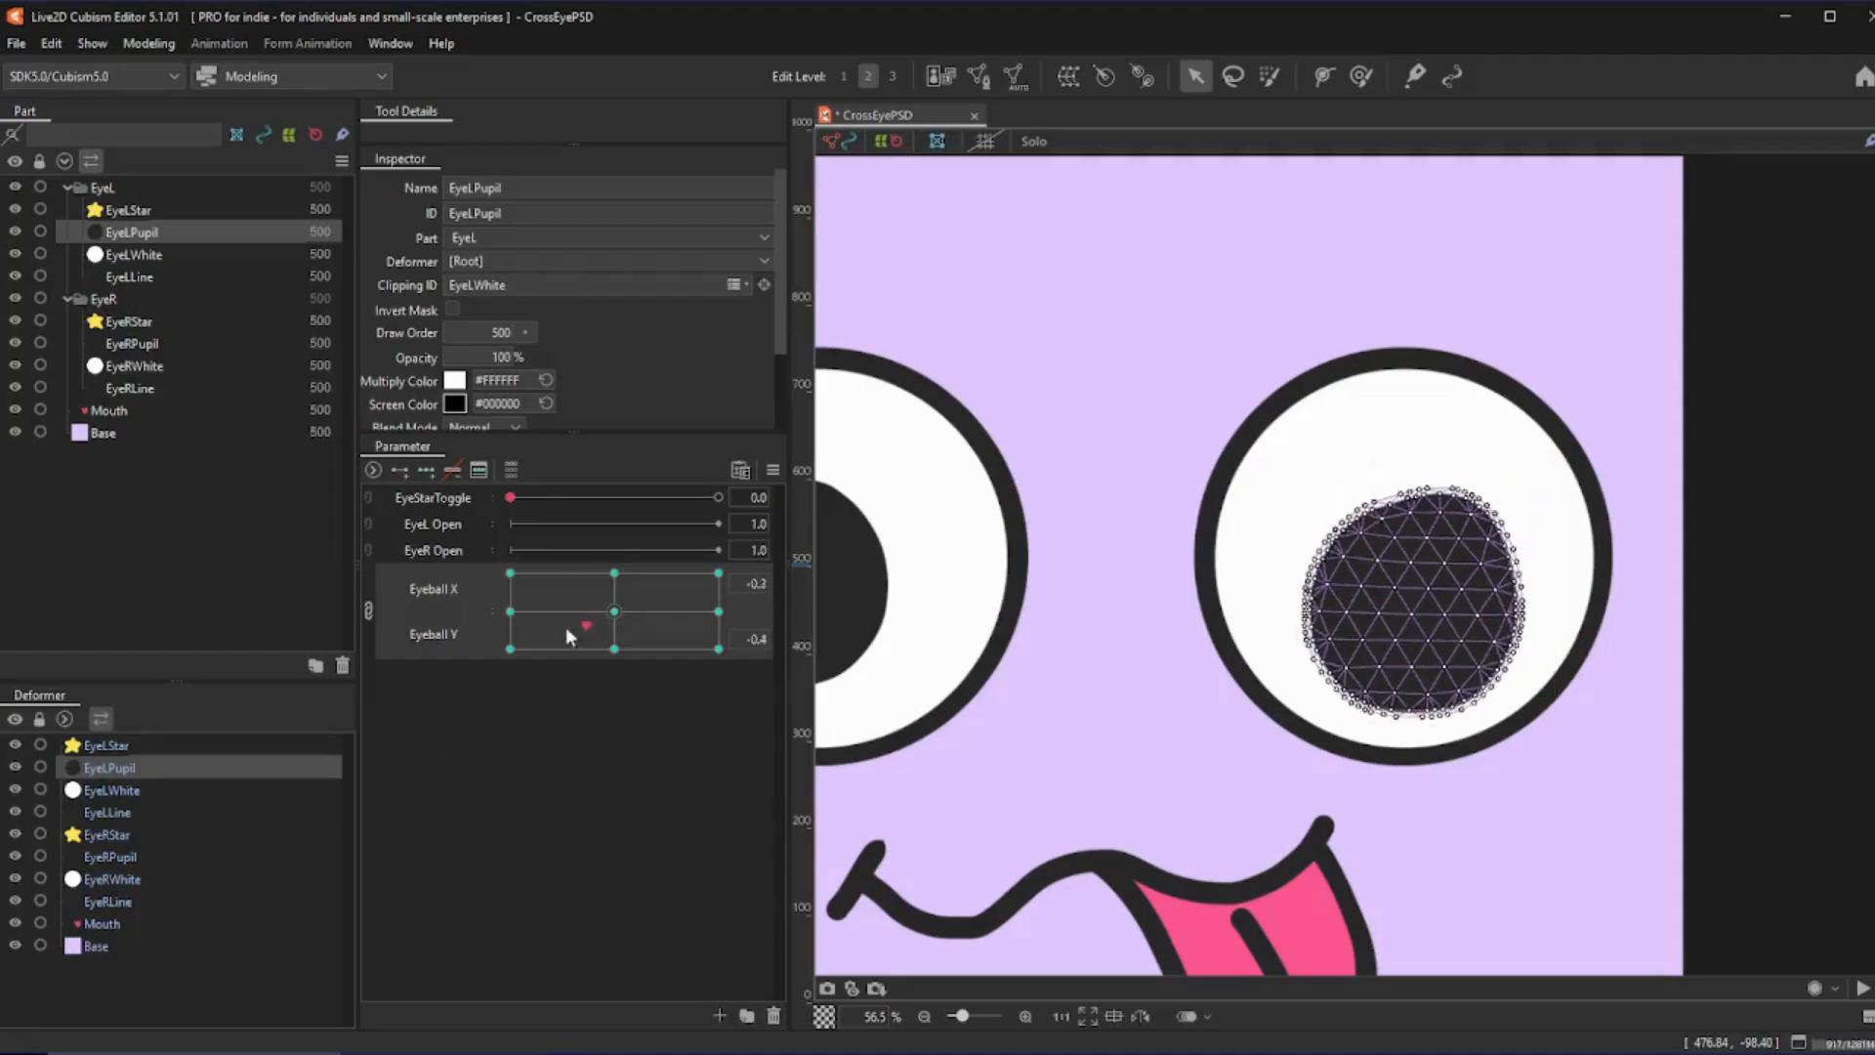
left_click_drag(566, 628, 614, 611)
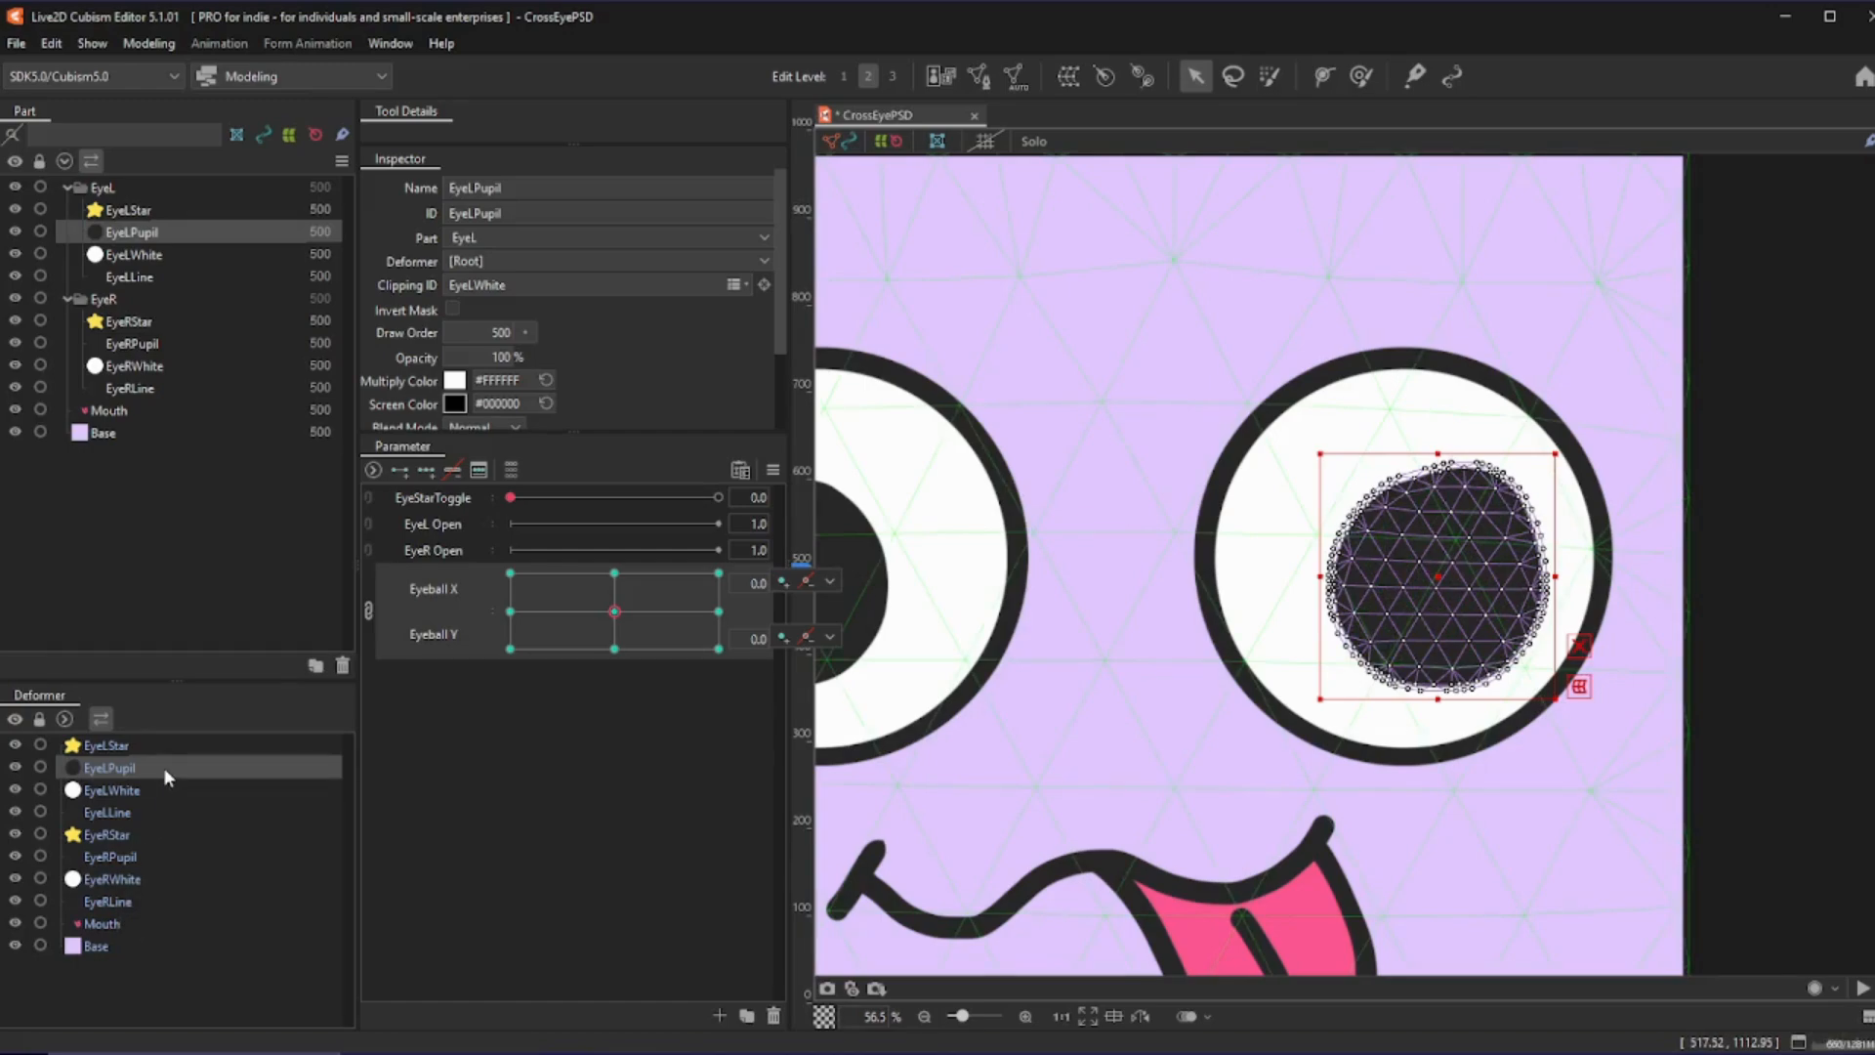
- Create a warp deformer as parent of EyeLPupil and EyeLWhite with 2 x 2 Bezier divisions, and place EyeLStar inside it
left_click(141, 789, "ctrl")
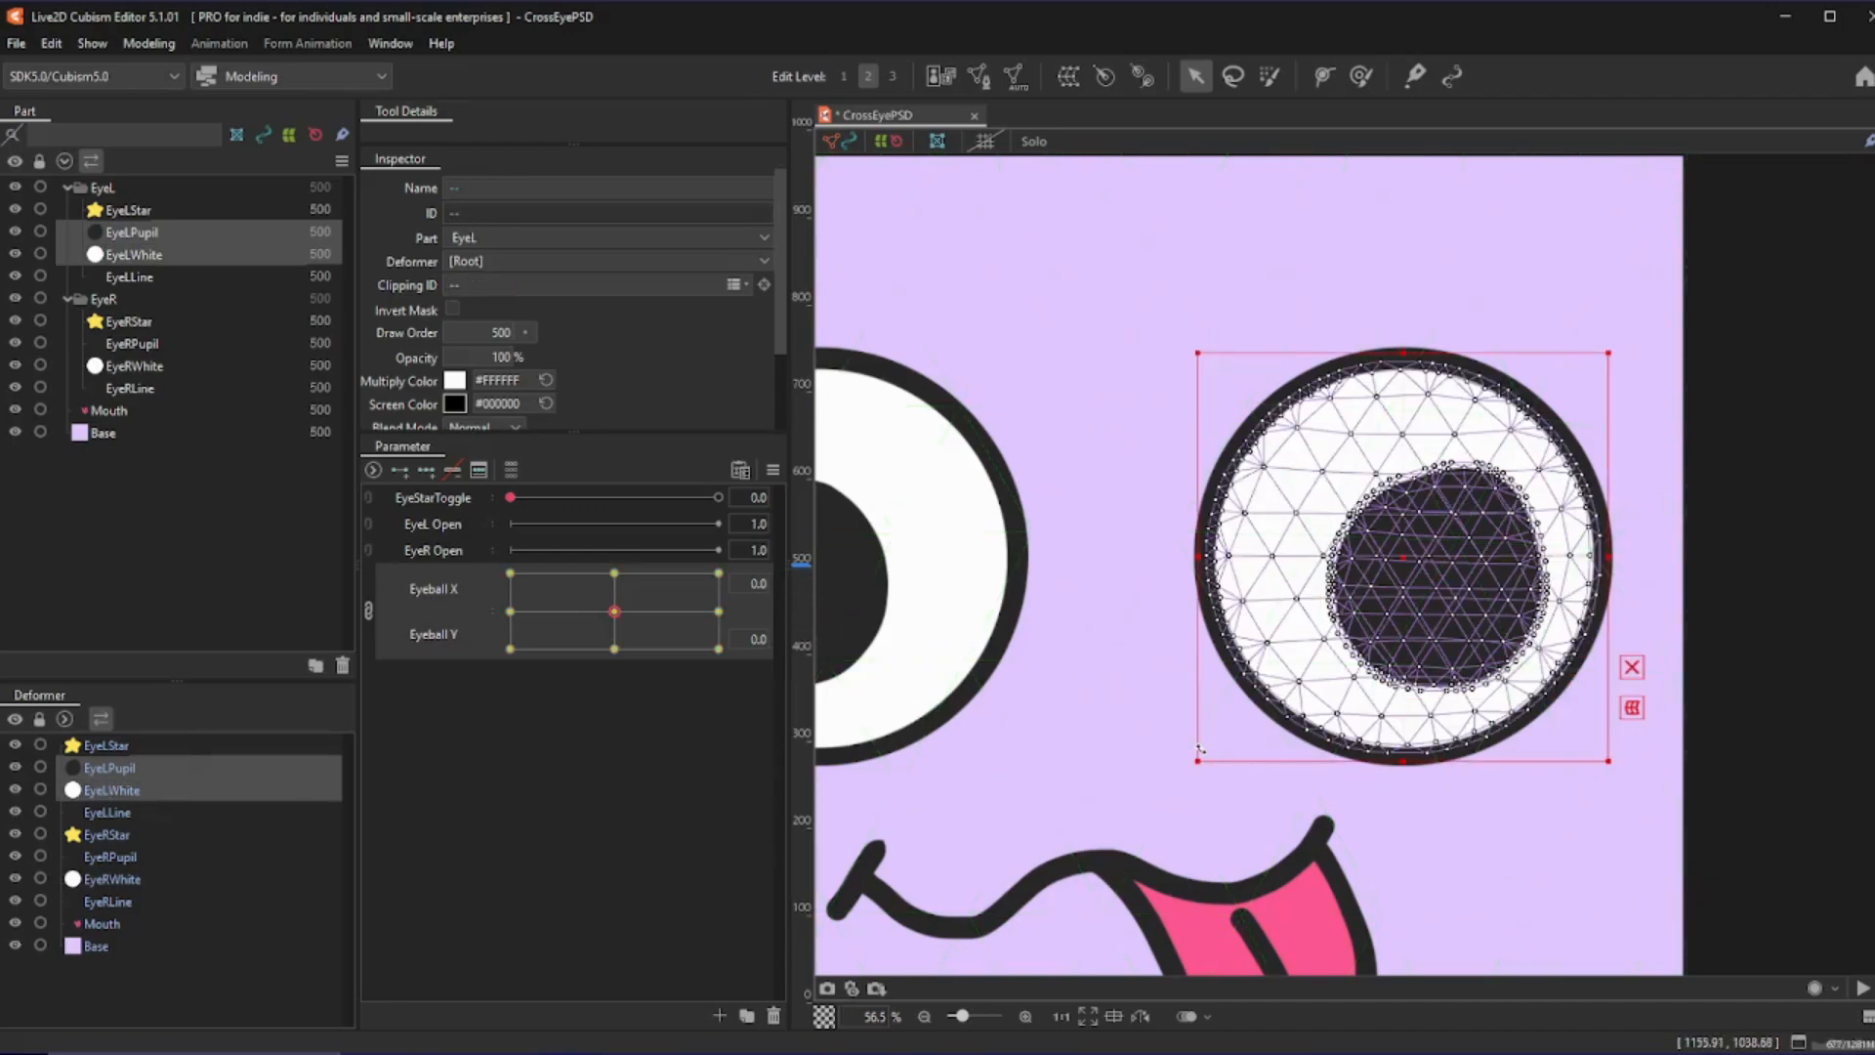
key("w")
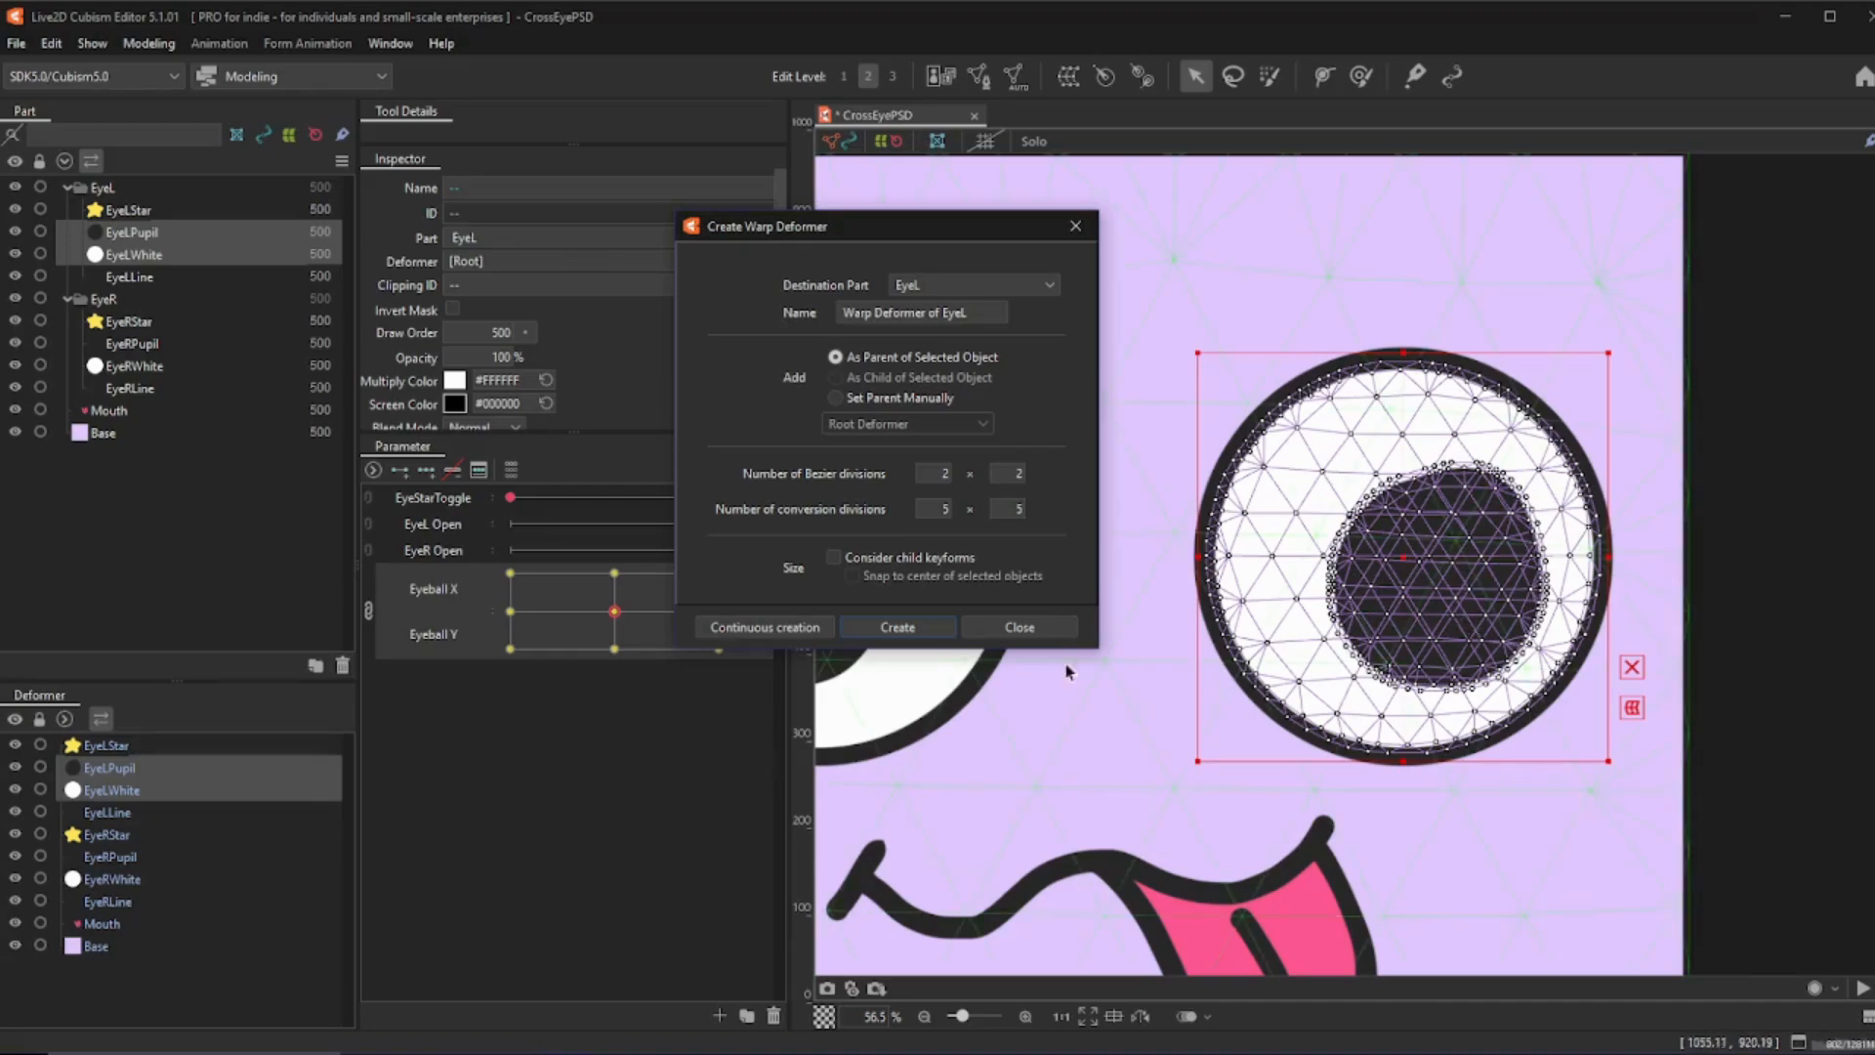
left_click(896, 628)
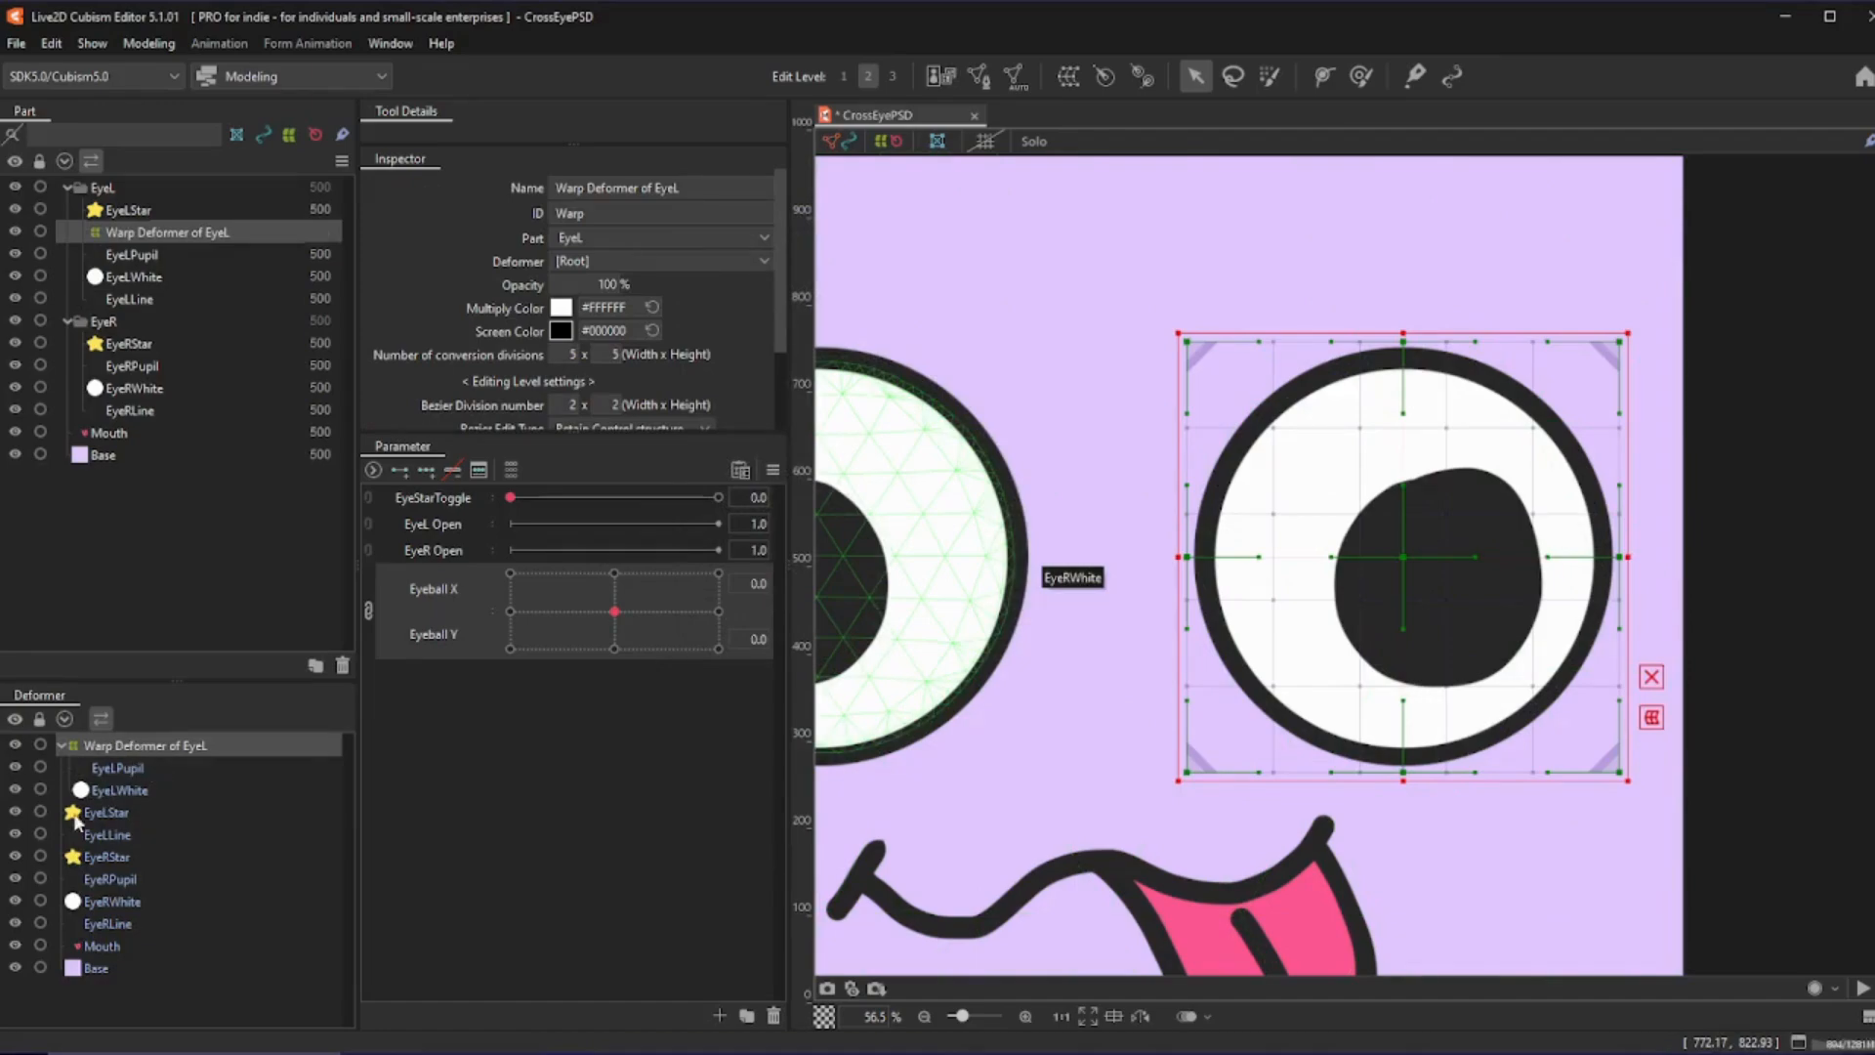
left_click_drag(106, 812, 136, 748)
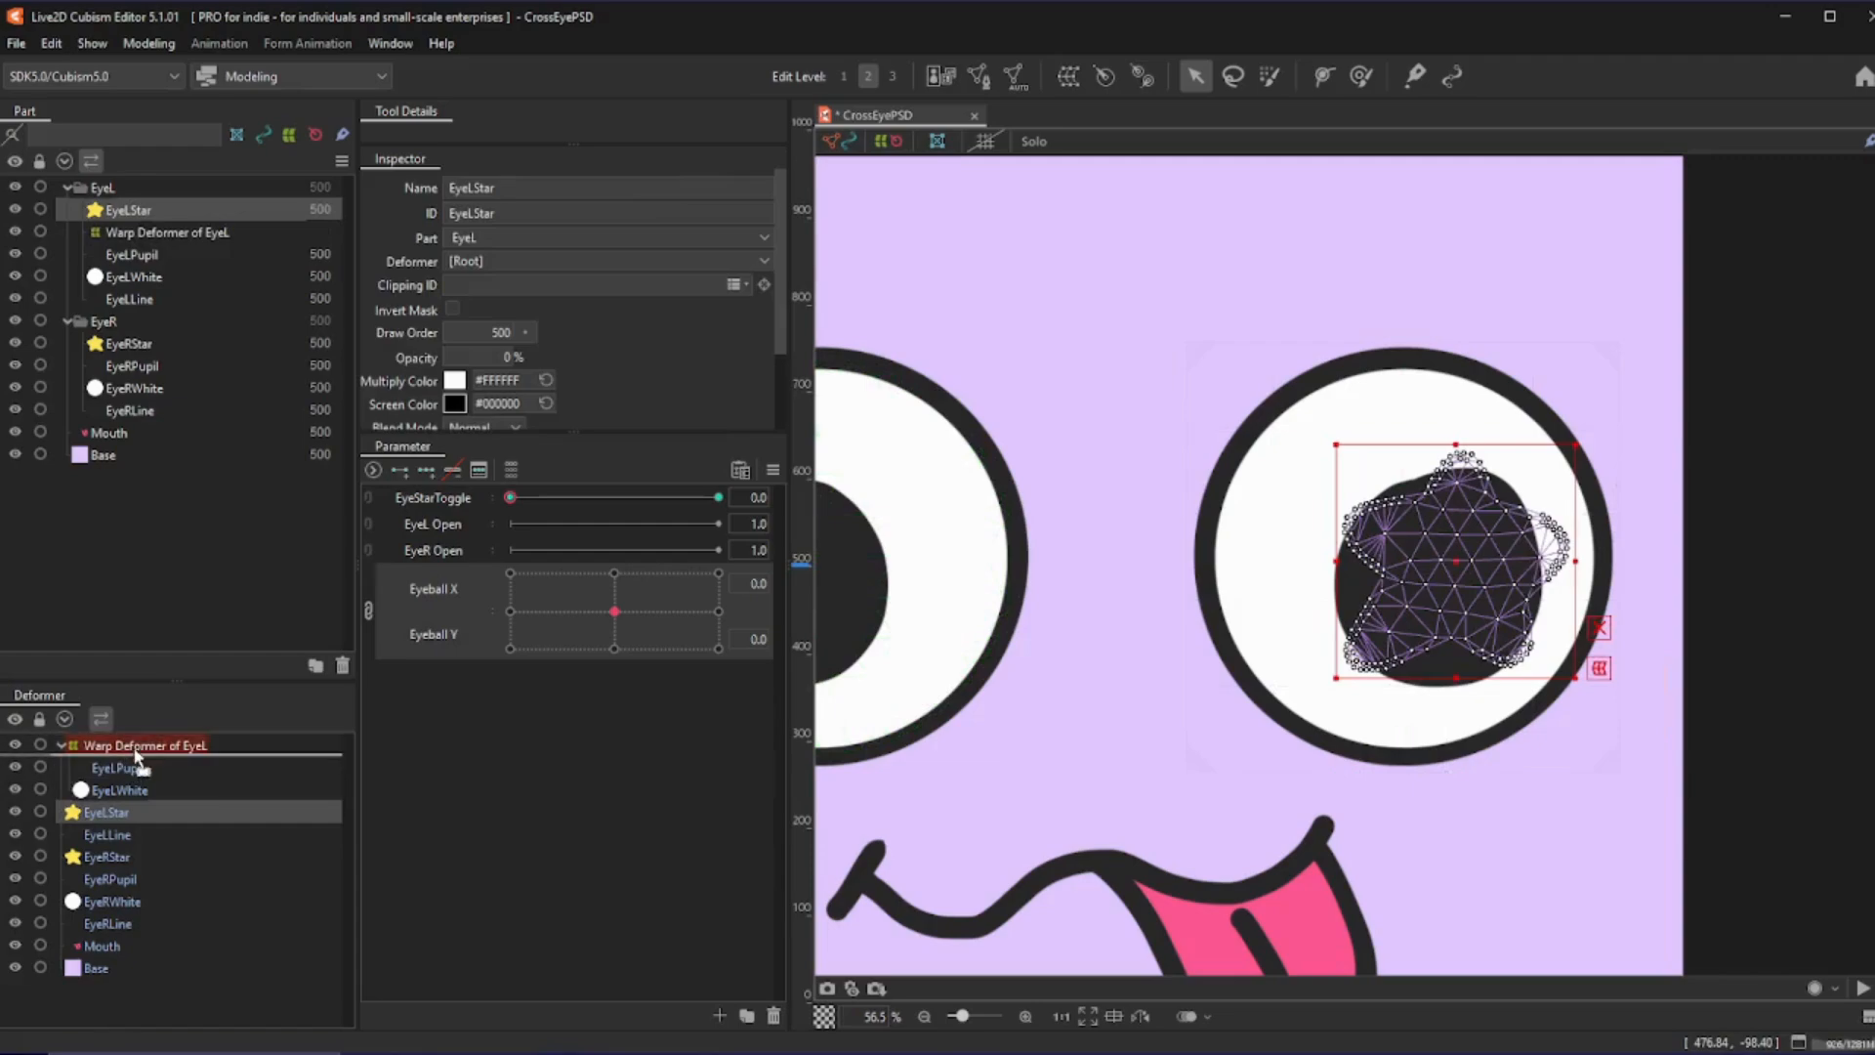
left_click(146, 799)
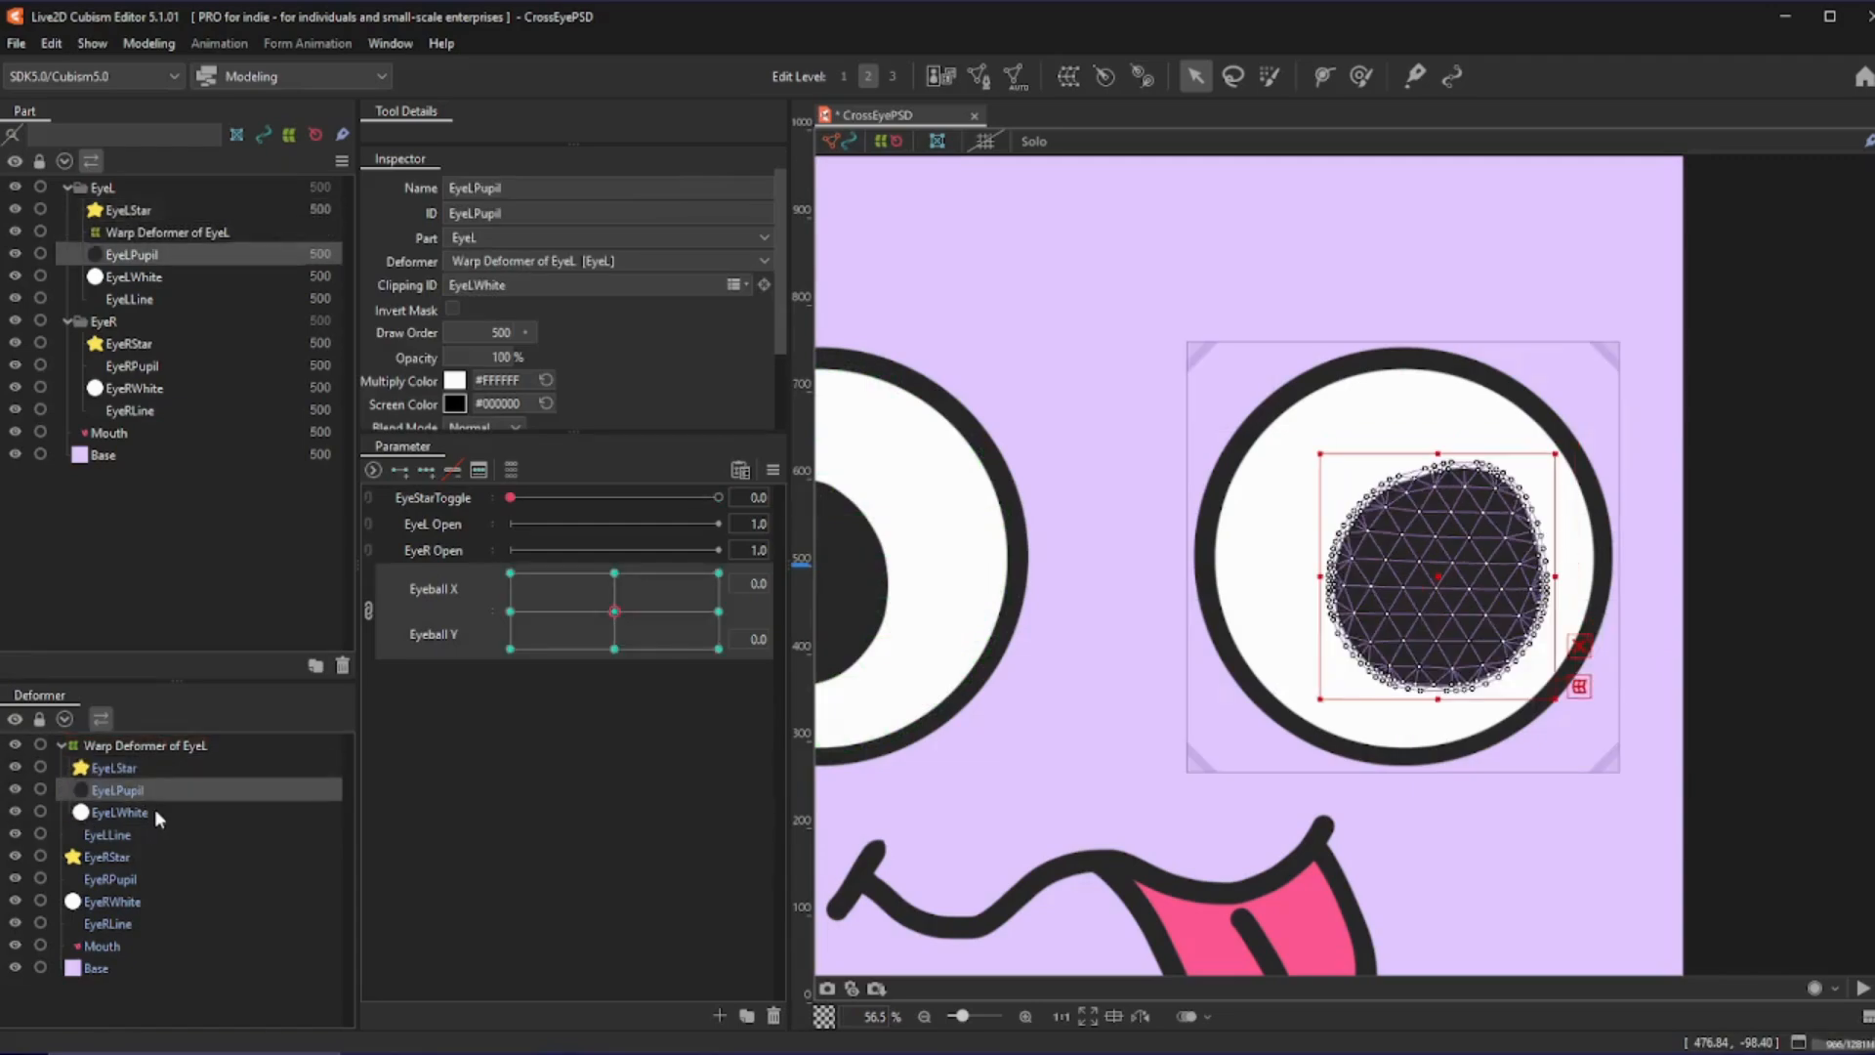
- Set EyeStarToggle to 1.0 and create a separate warp deformer as parent of EyeLStar
left_click(154, 810)
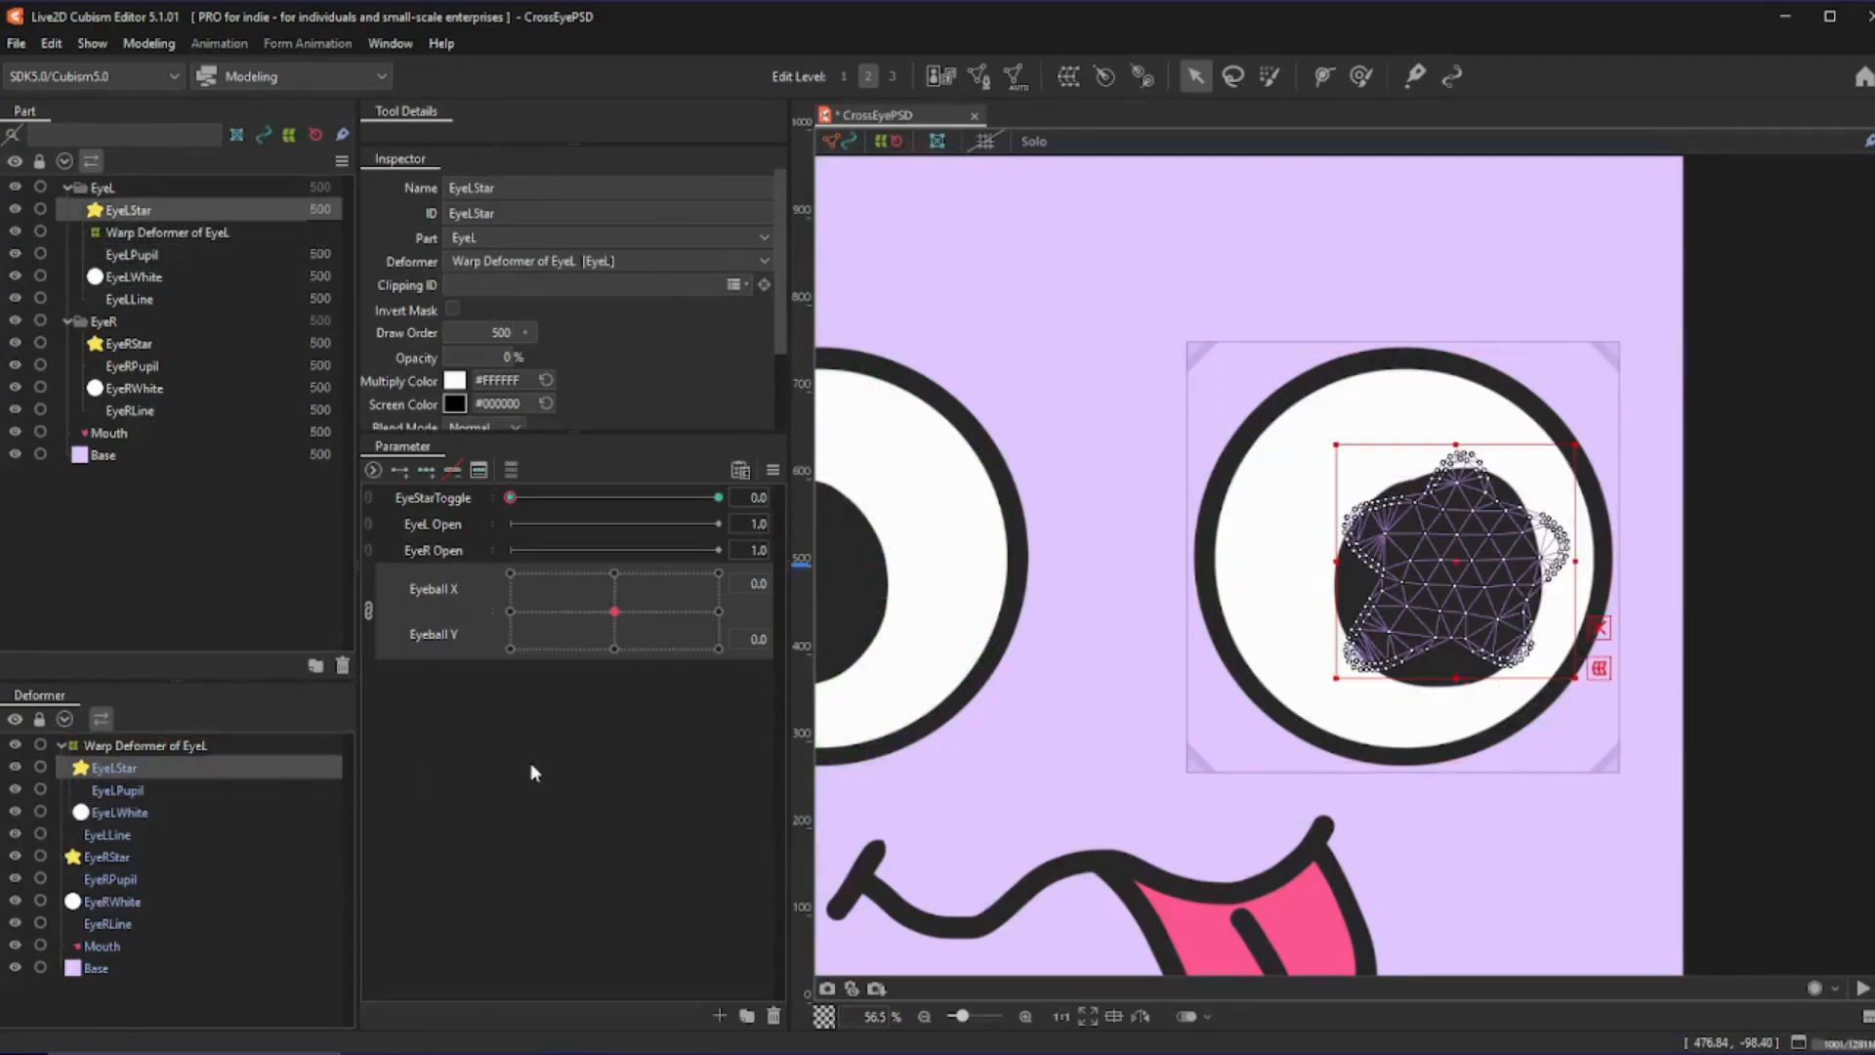
left_click(718, 498)
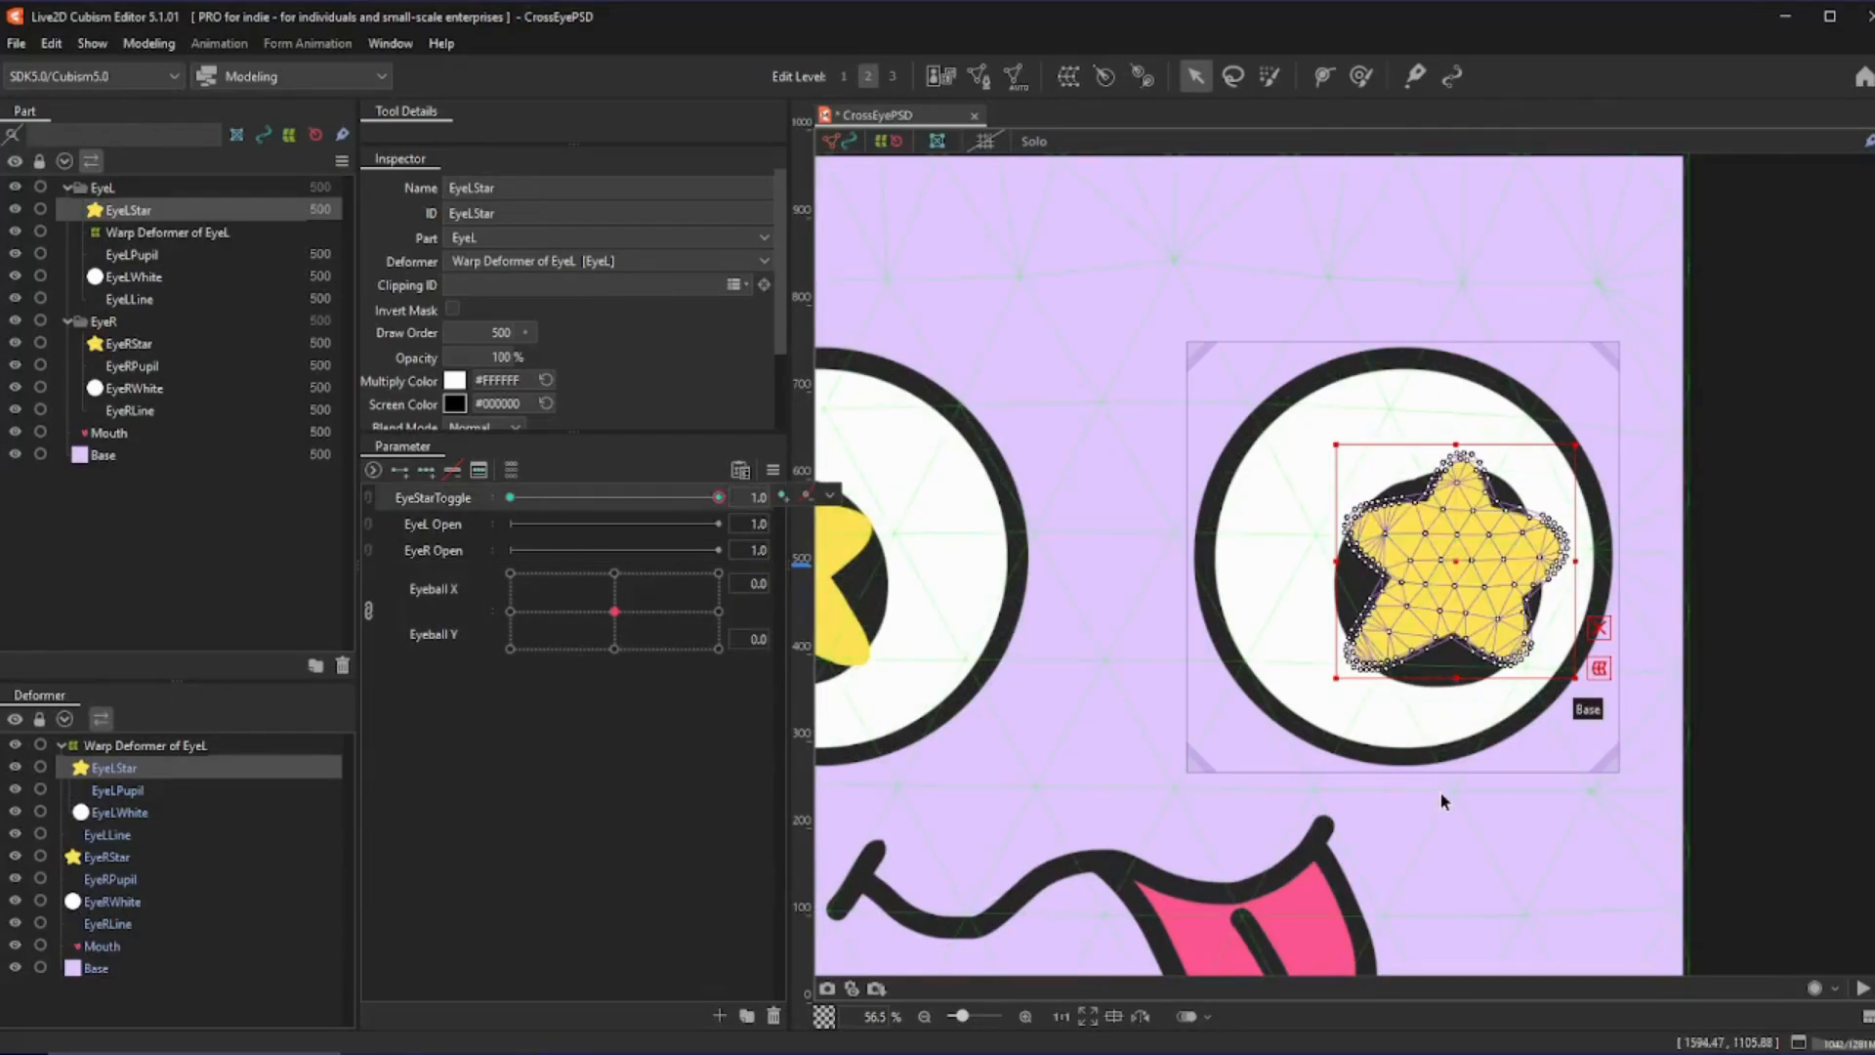
key("w")
left_click(895, 635)
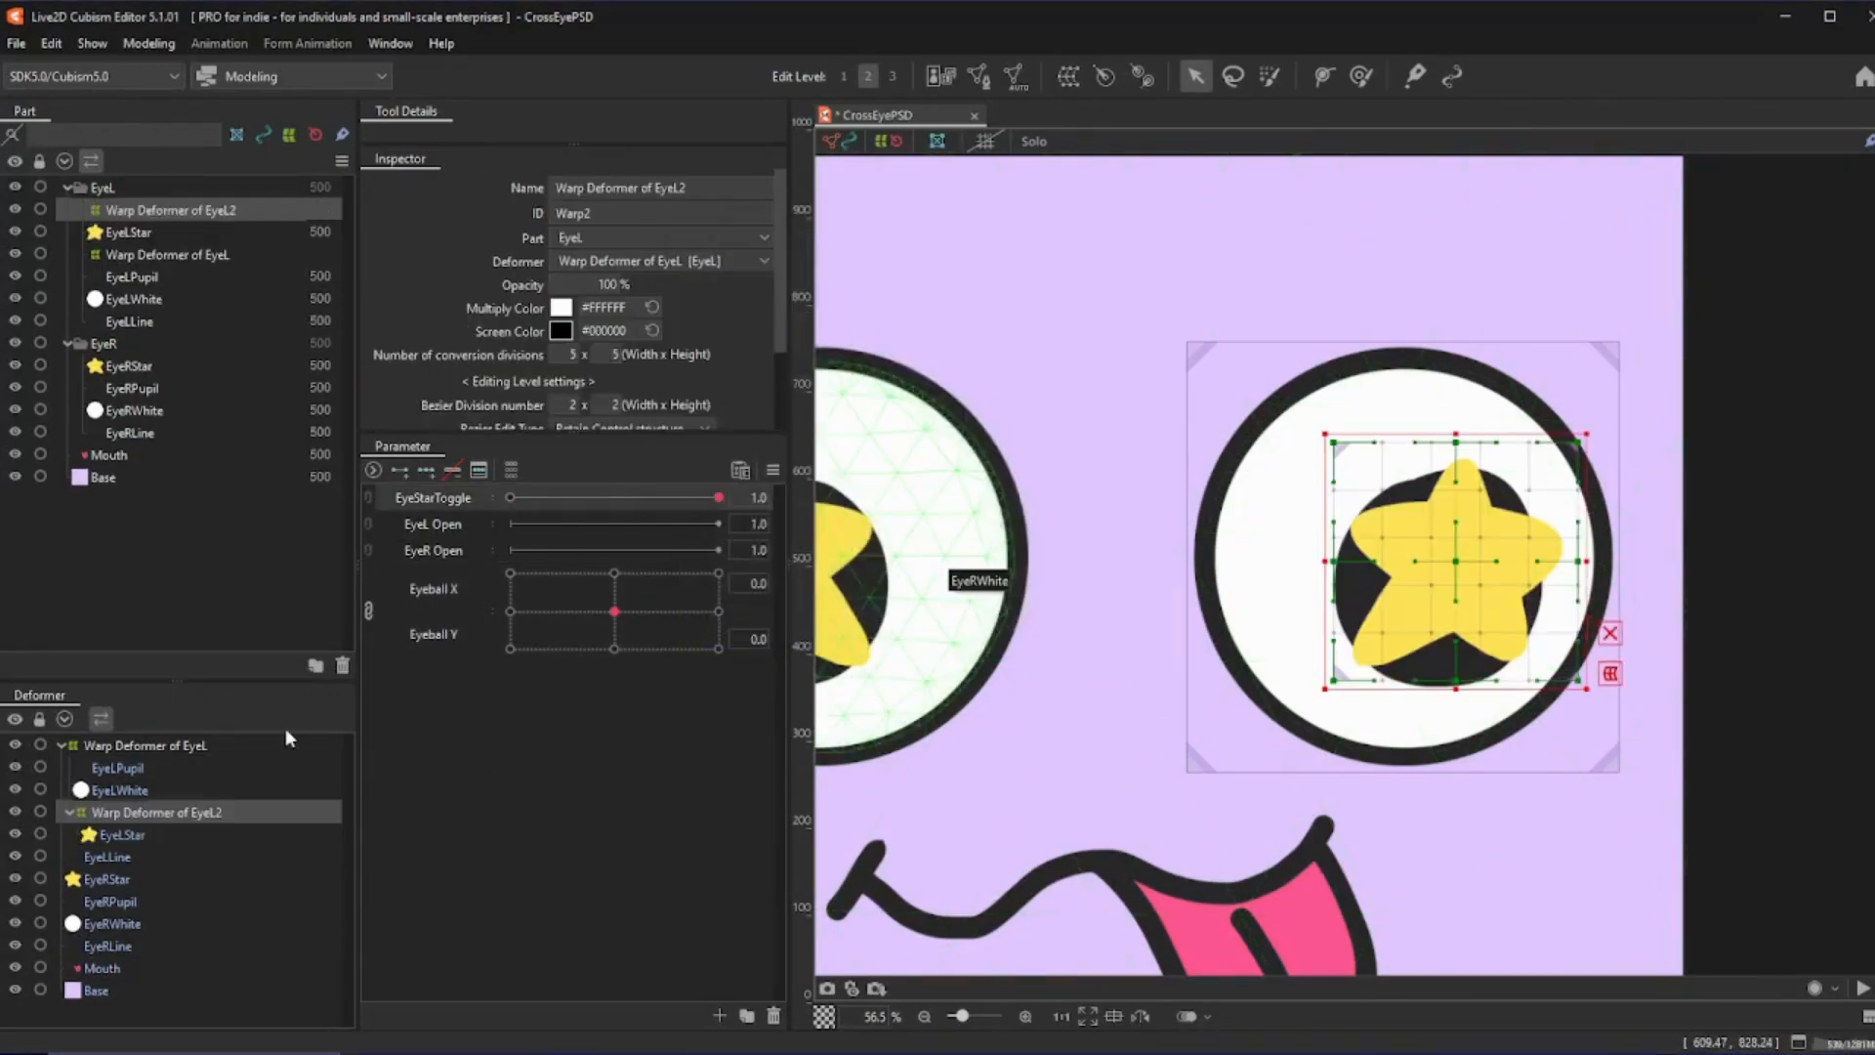
- Add three keys on Eyeball X and Y to EyeLStar's warp deformer, match it to the pupil at each extreme, and return to the centre
left_click(454, 593)
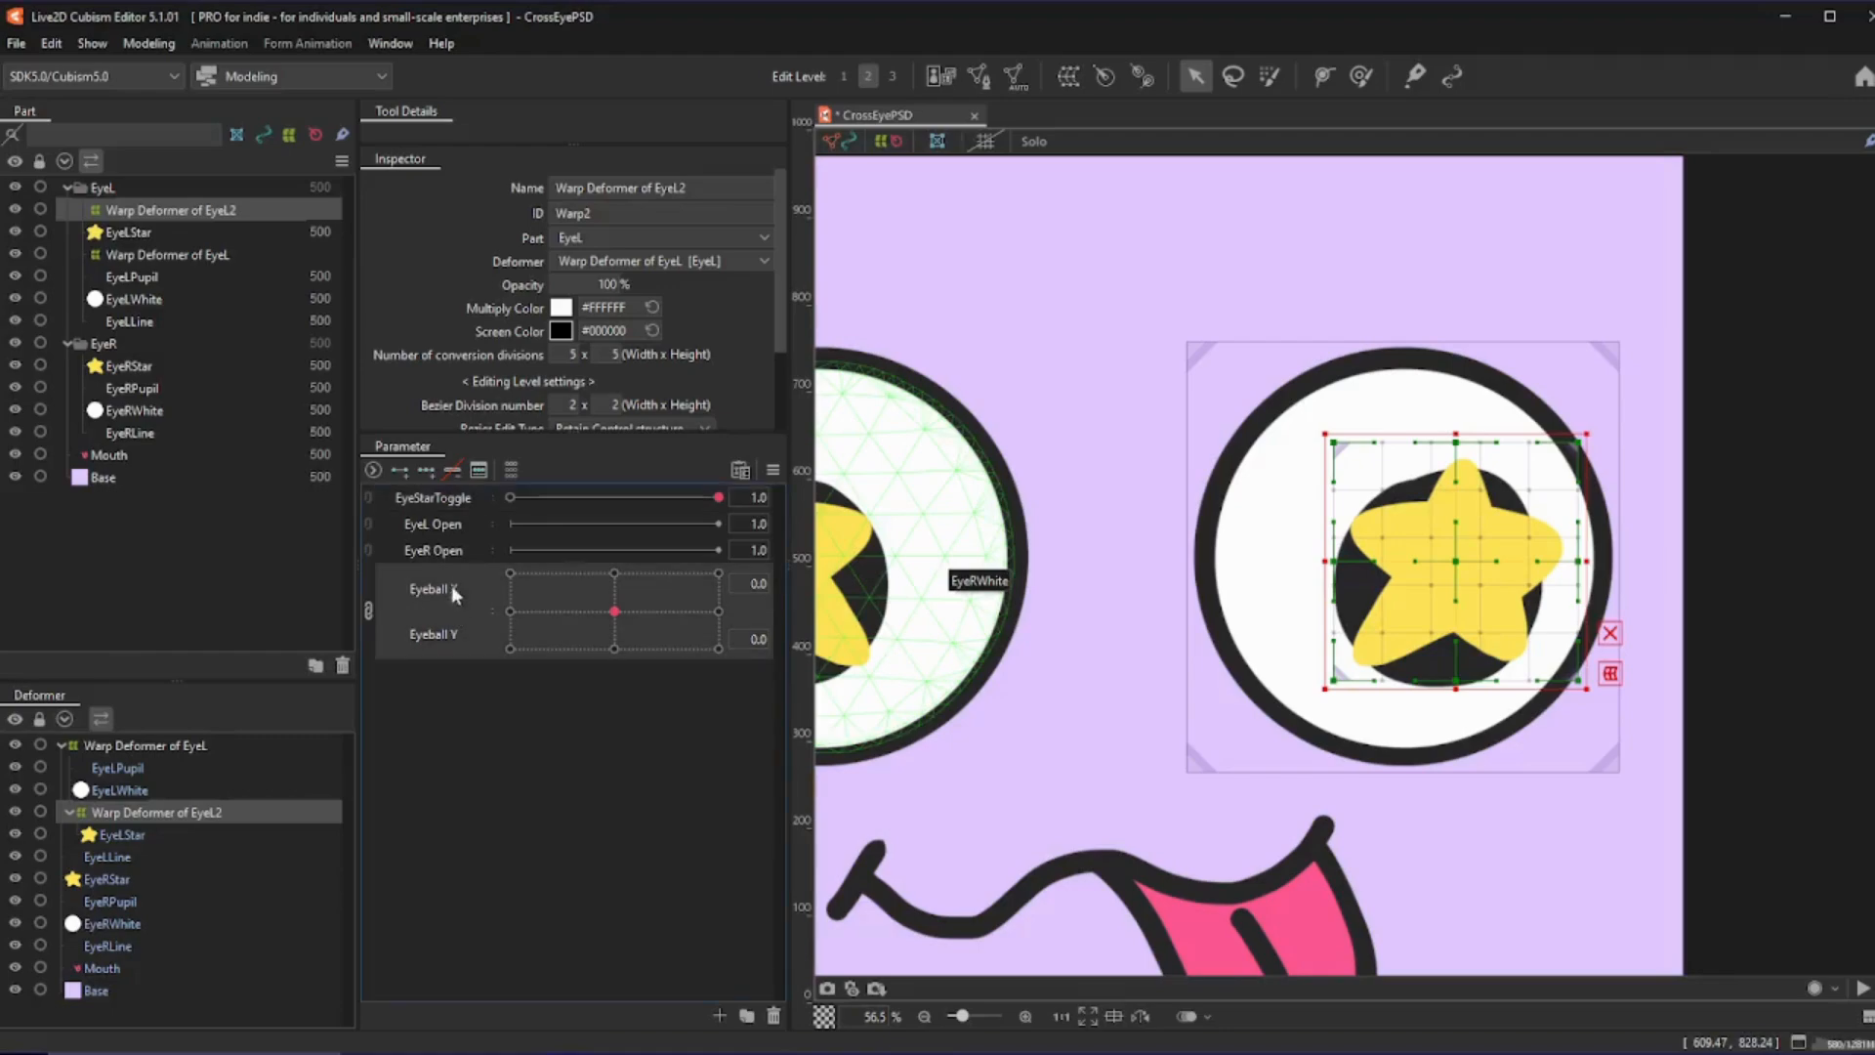
left_click(431, 470)
left_click(510, 612)
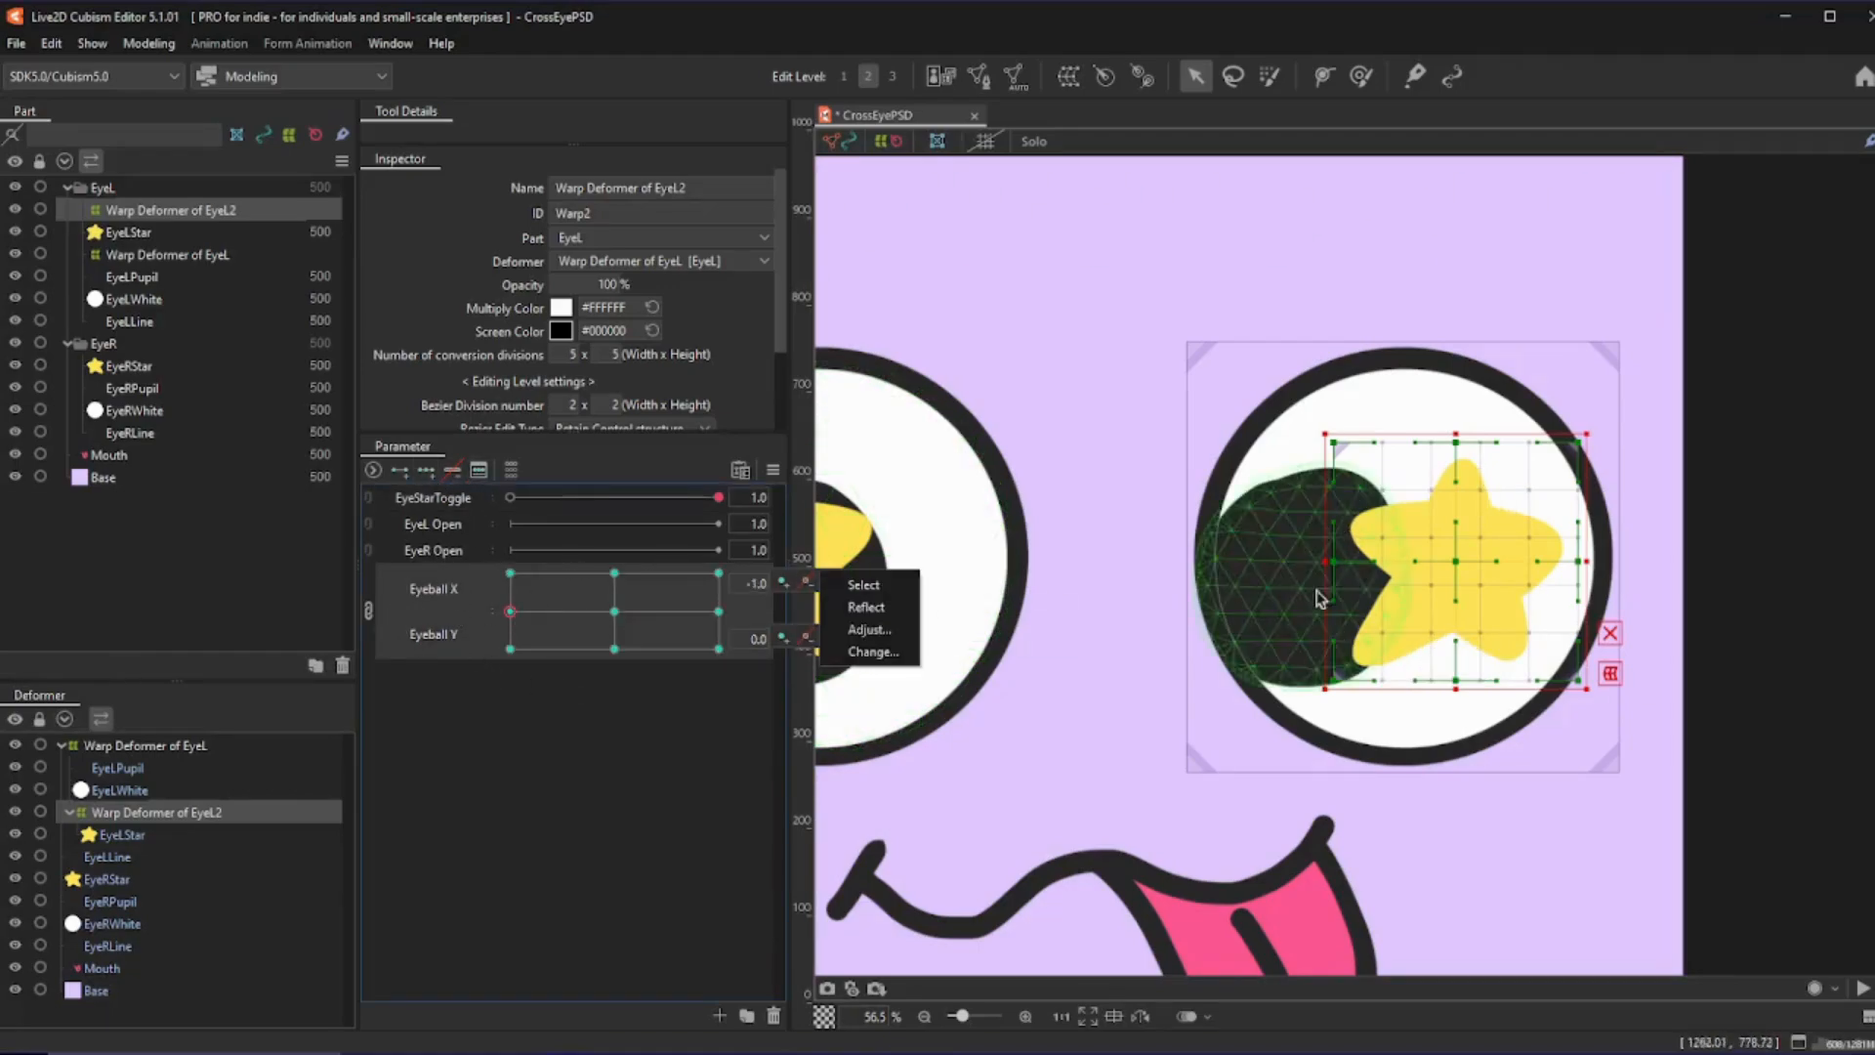
left_click_drag(1466, 565, 1460, 676)
left_click(719, 613)
left_click(614, 573)
left_click(614, 648)
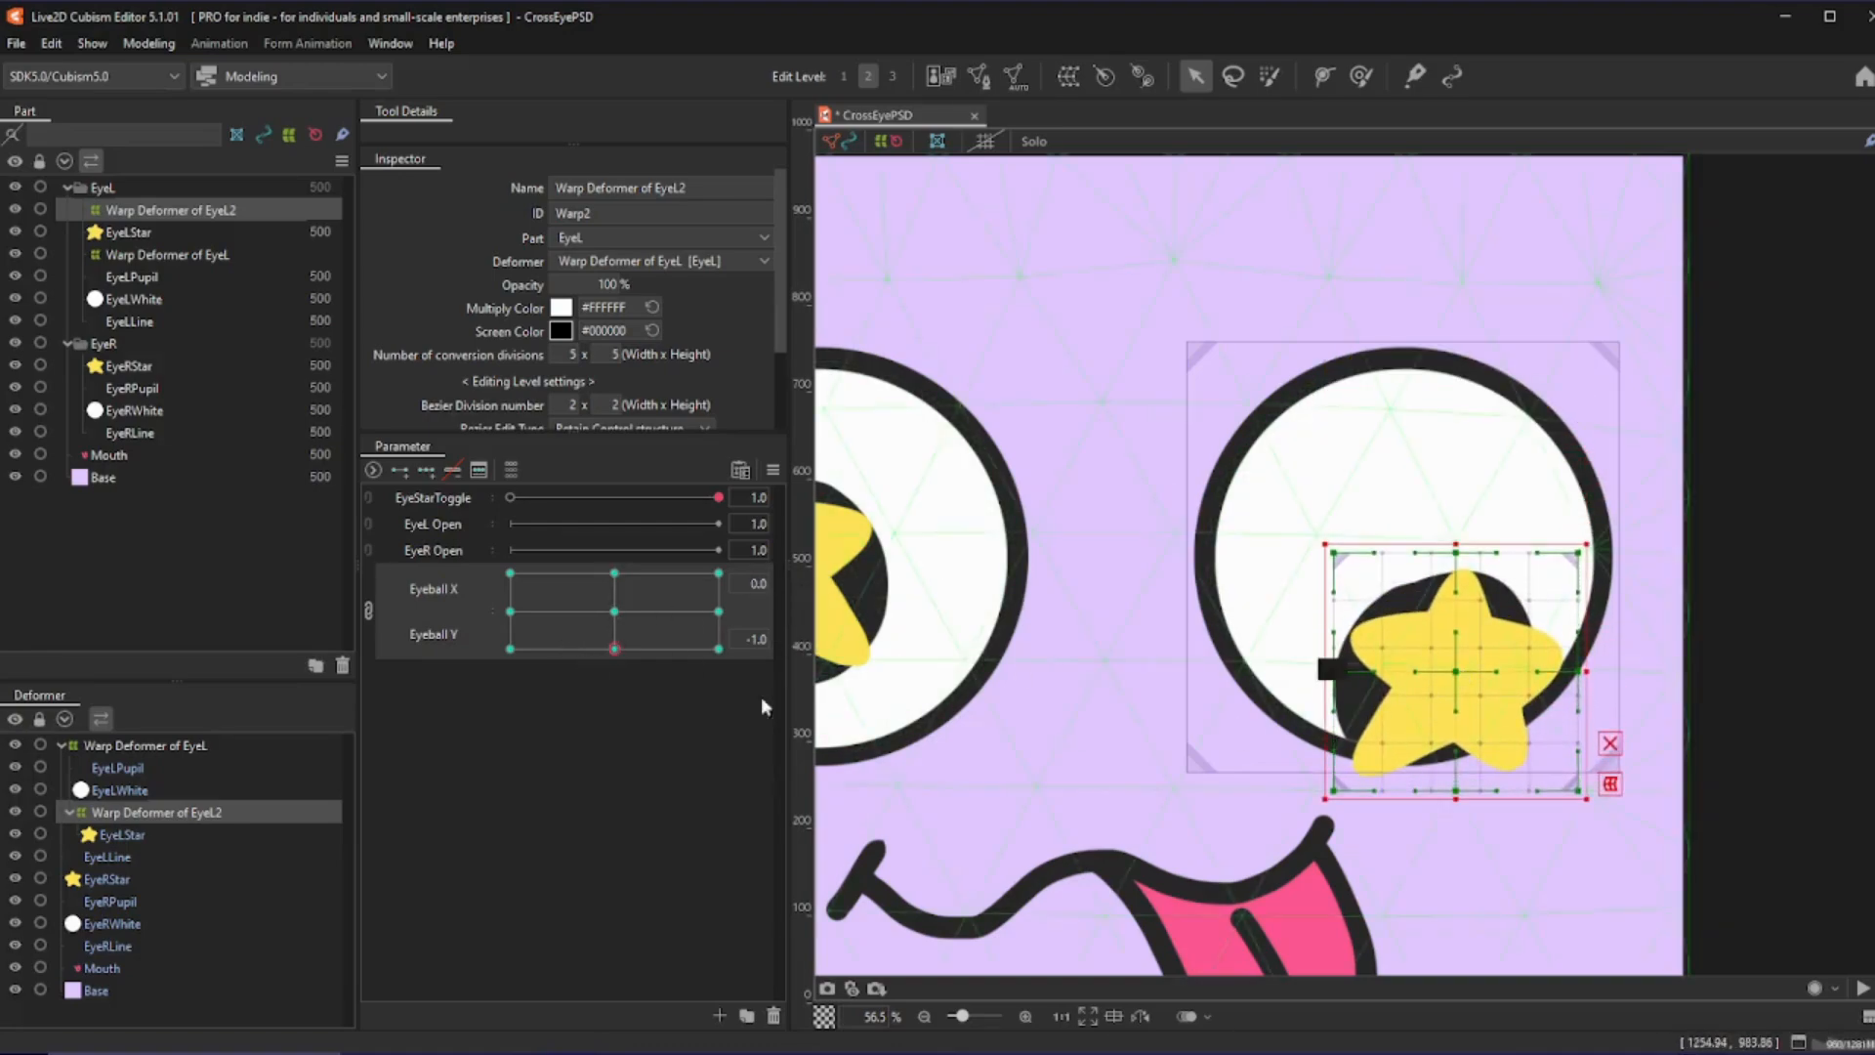
left_click(615, 611)
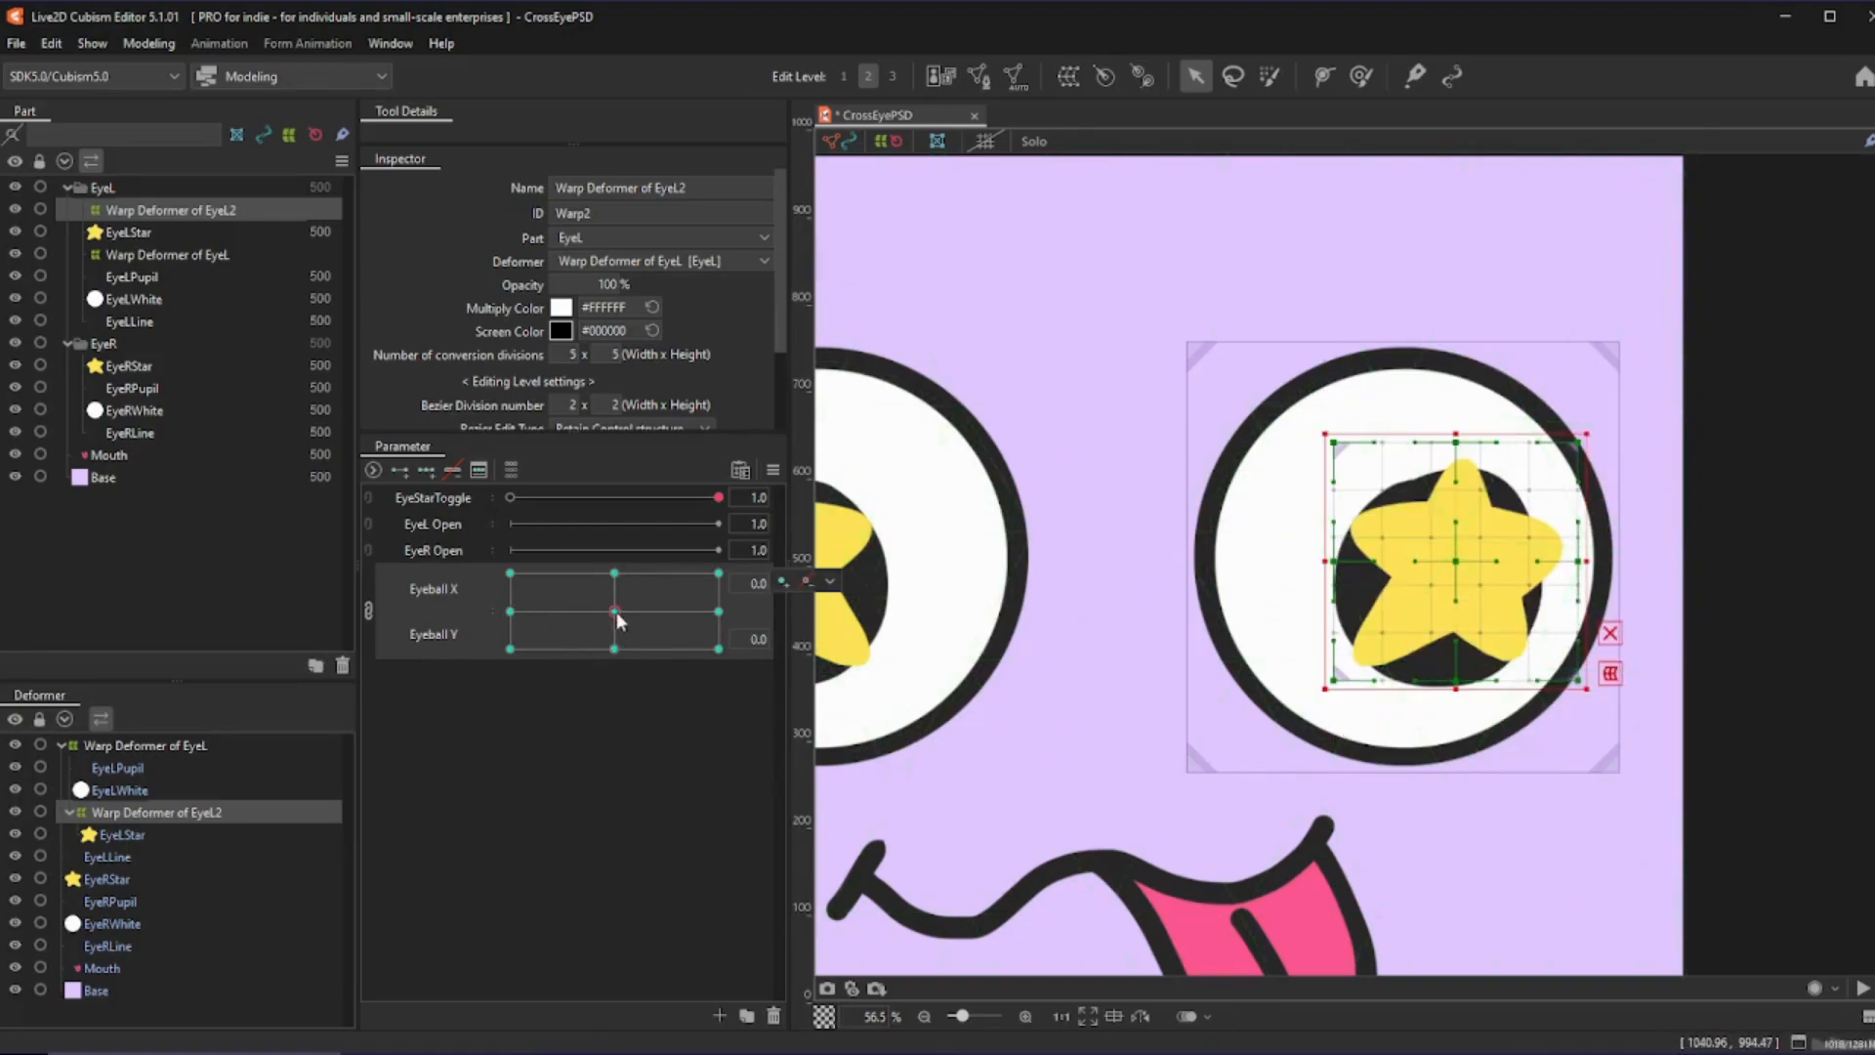
- Synthesize corners for the star's warp deformer from Eyeball X and Eyeball Y, and test a diagonal position before returning to the centre
left_click(773, 470)
left_click(971, 657)
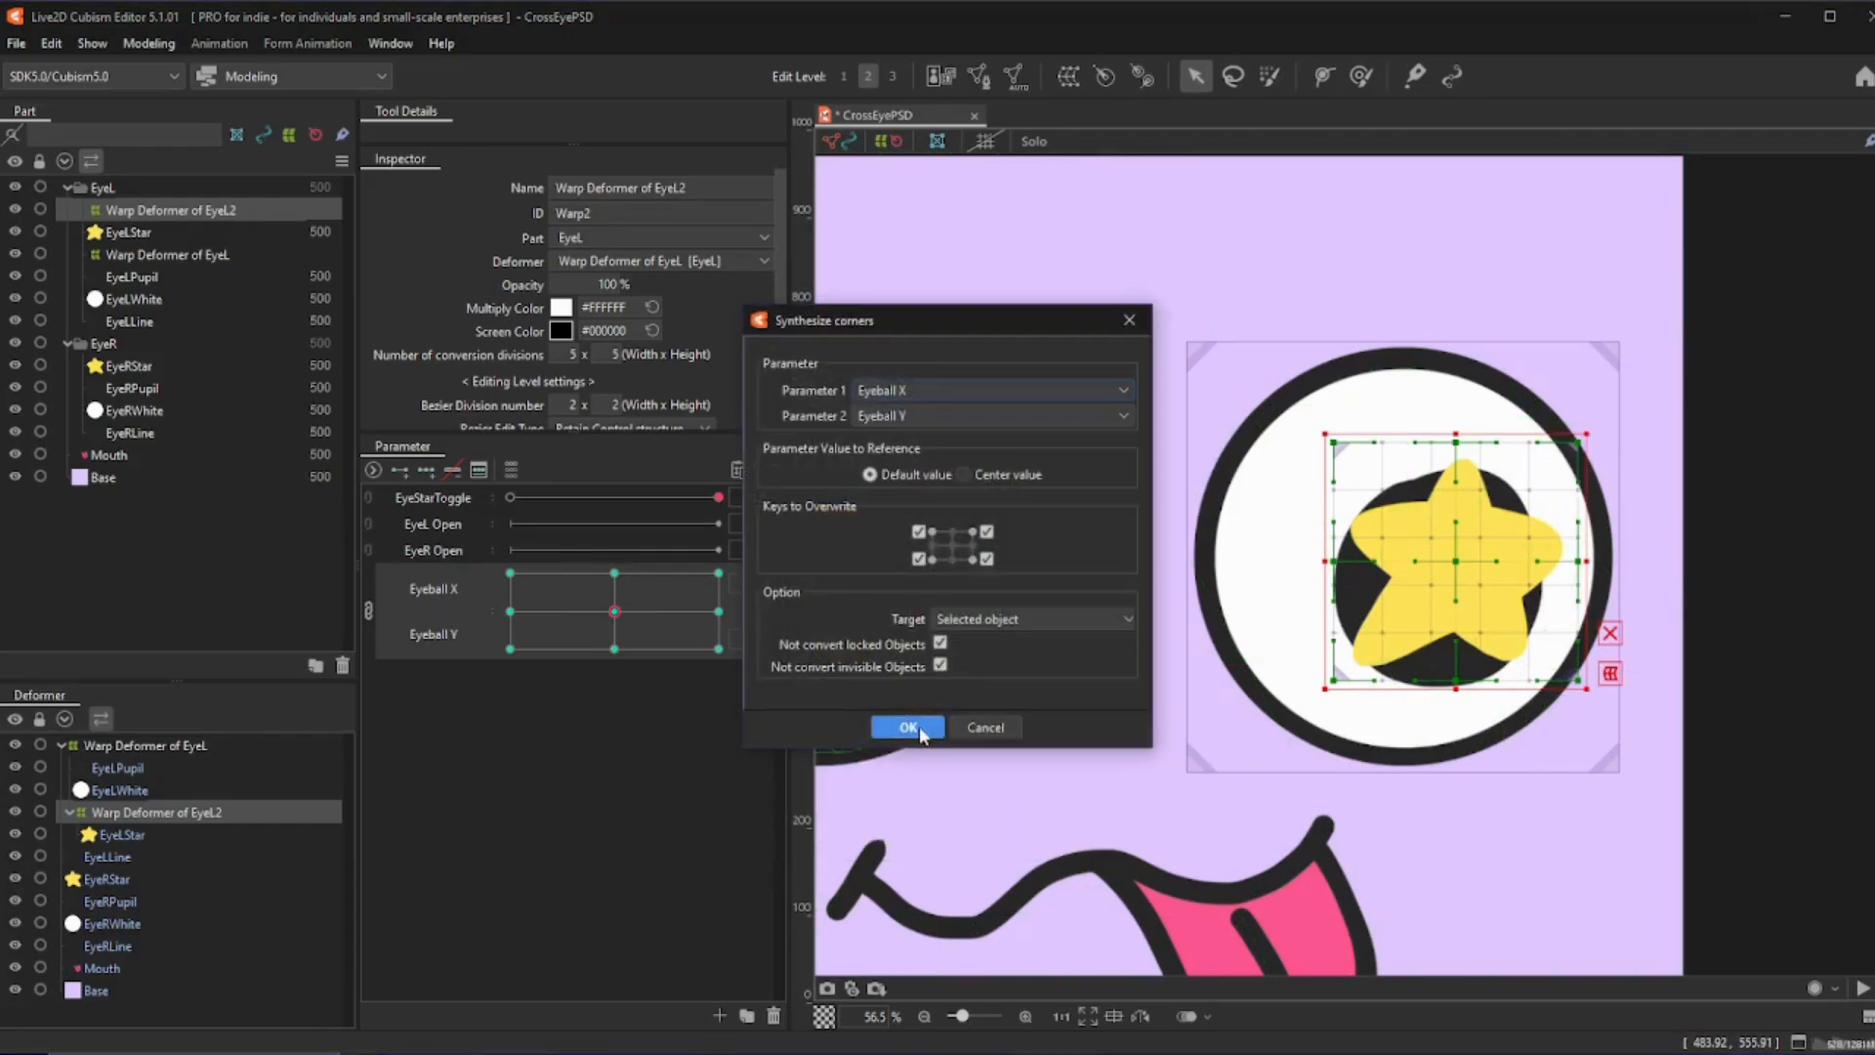
left_click(907, 725)
left_click_drag(610, 614, 509, 648)
left_click(707, 500)
left_click(609, 612)
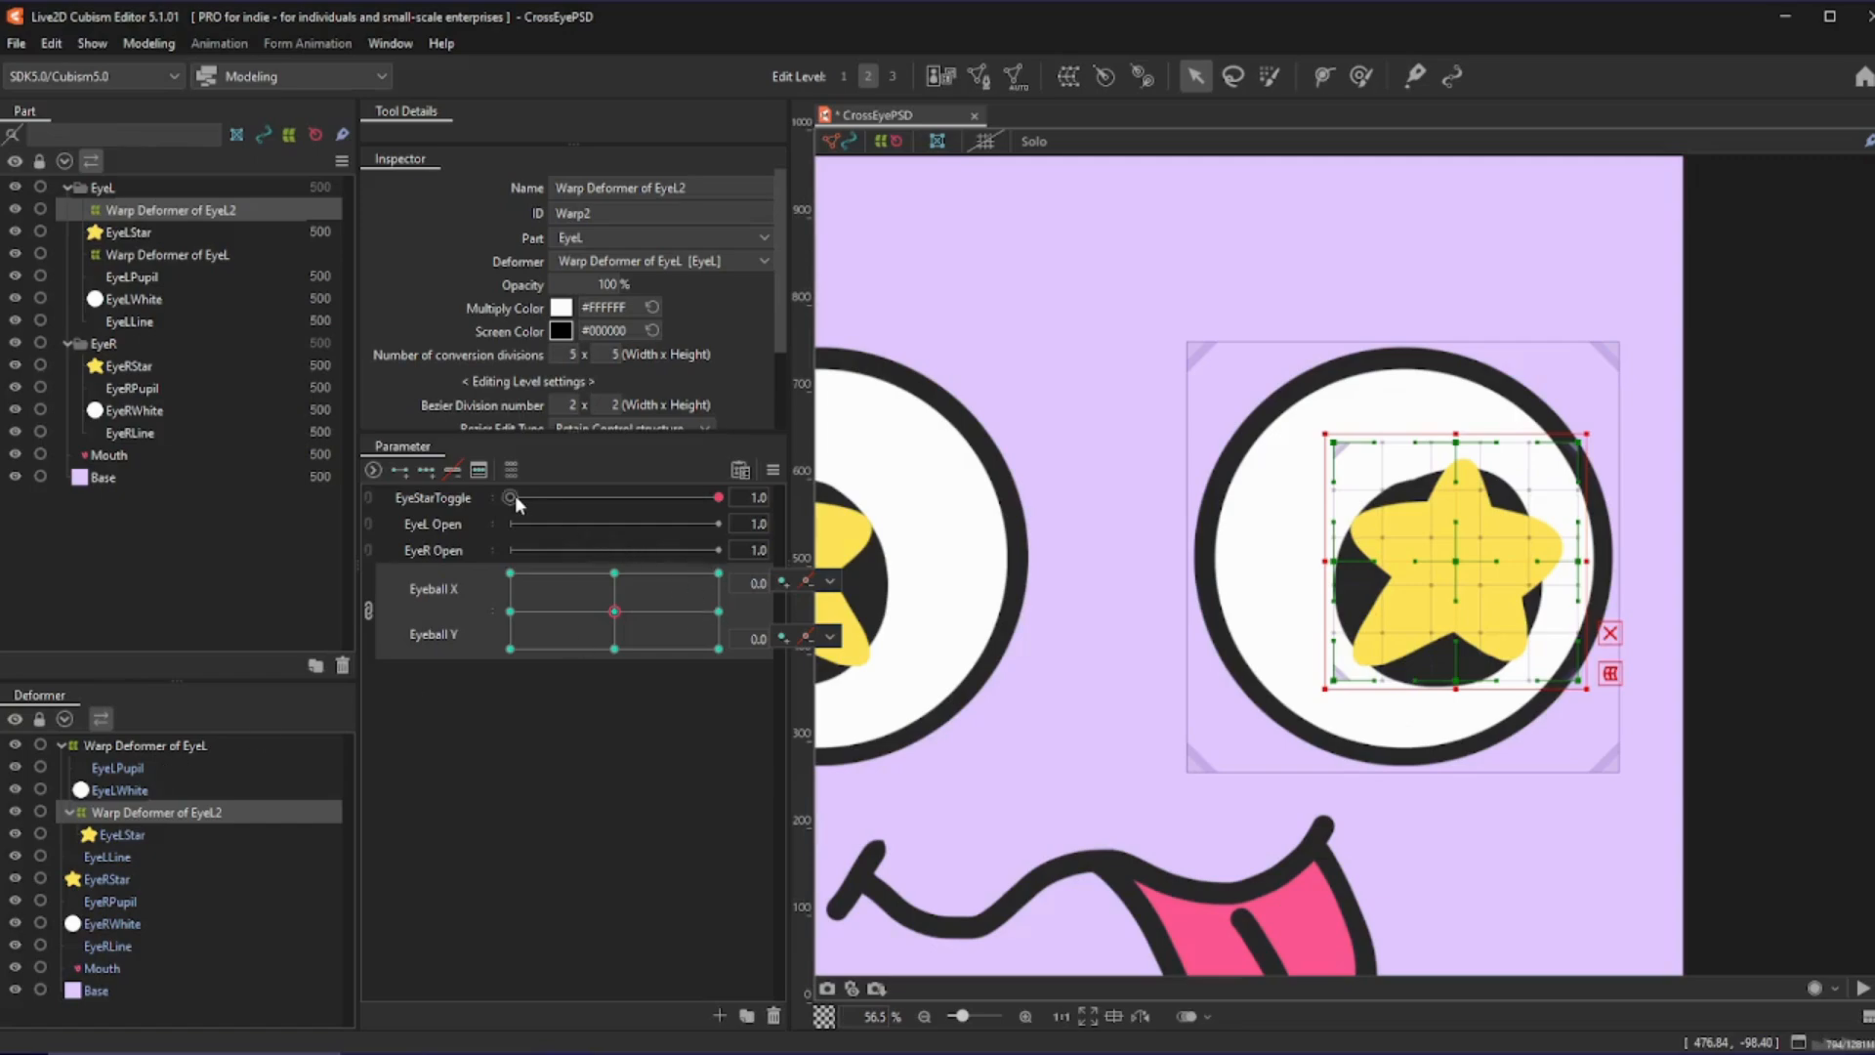
- Set EyeLStar's Clipping ID to EyeLWhite, test it on the eyeball grid, and reset the grid to the centre and EyeStarToggle to 0.0
left_click(160, 786)
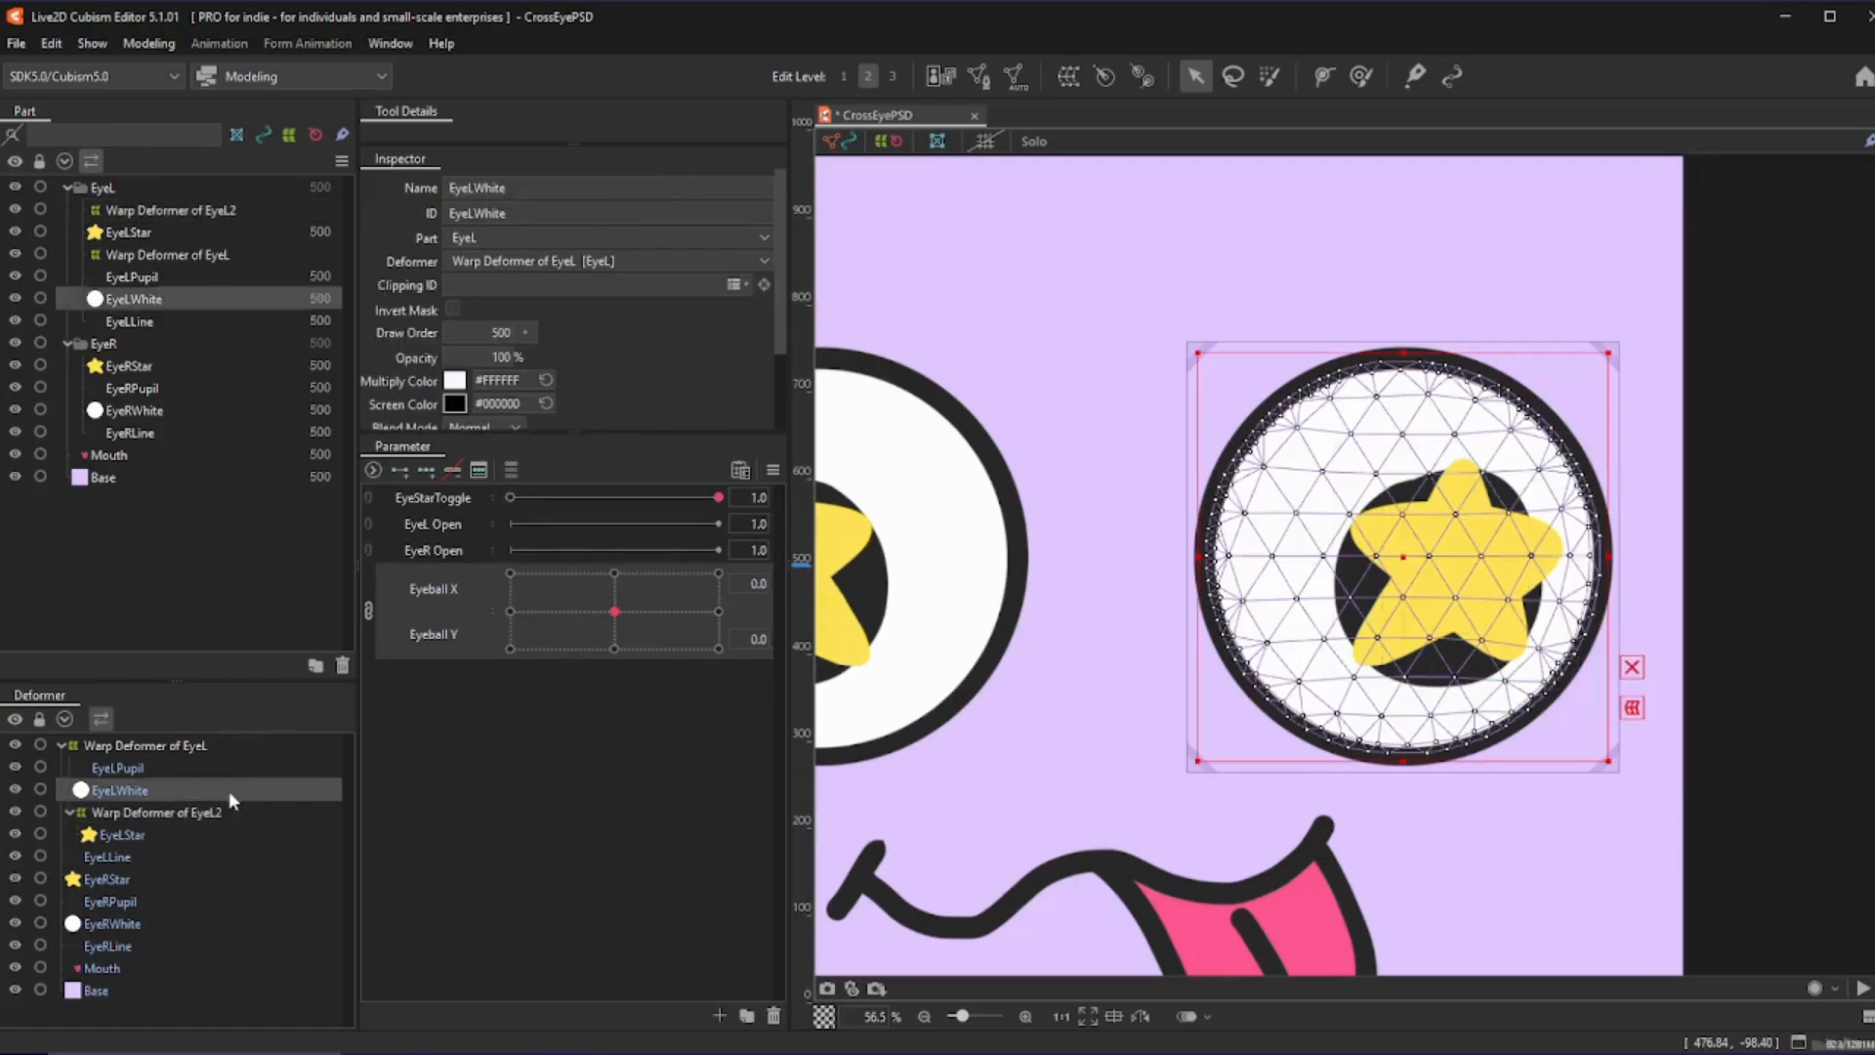
left_click(172, 833)
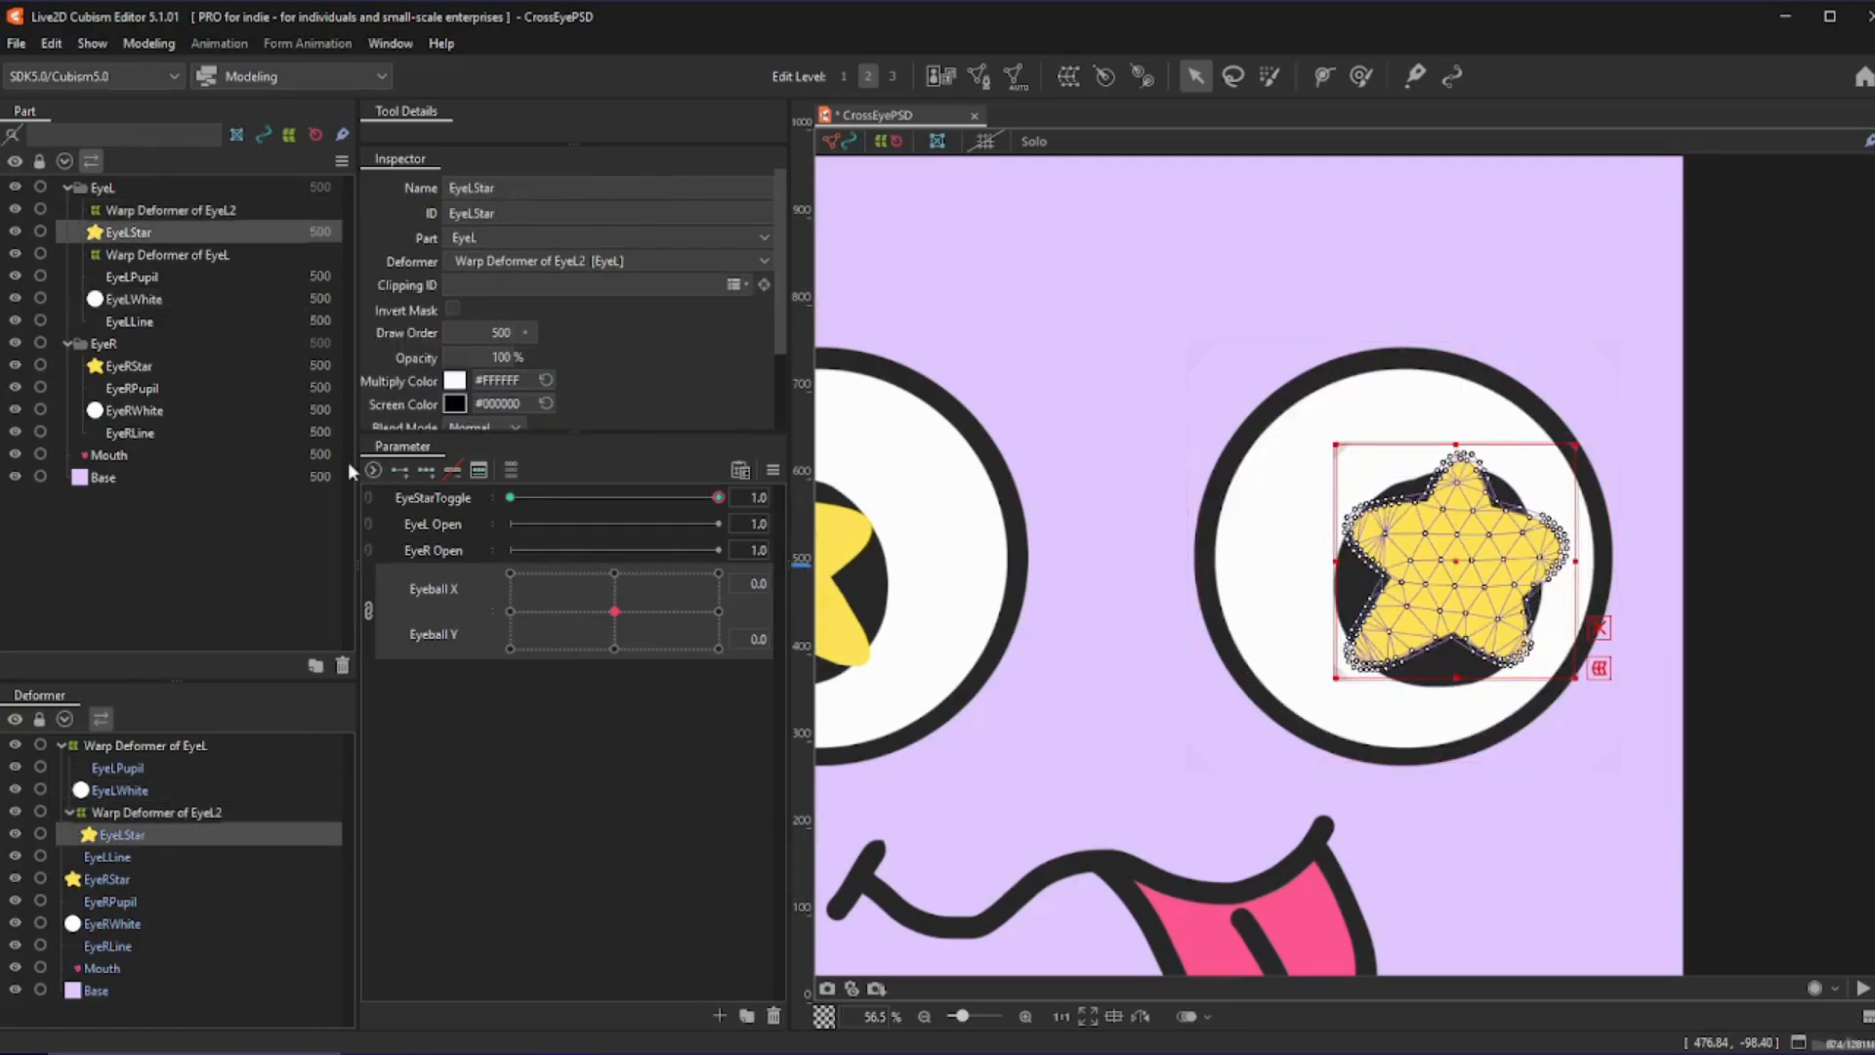
left_click(489, 281)
type("EyeLWhite")
left_click_drag(695, 650, 619, 573)
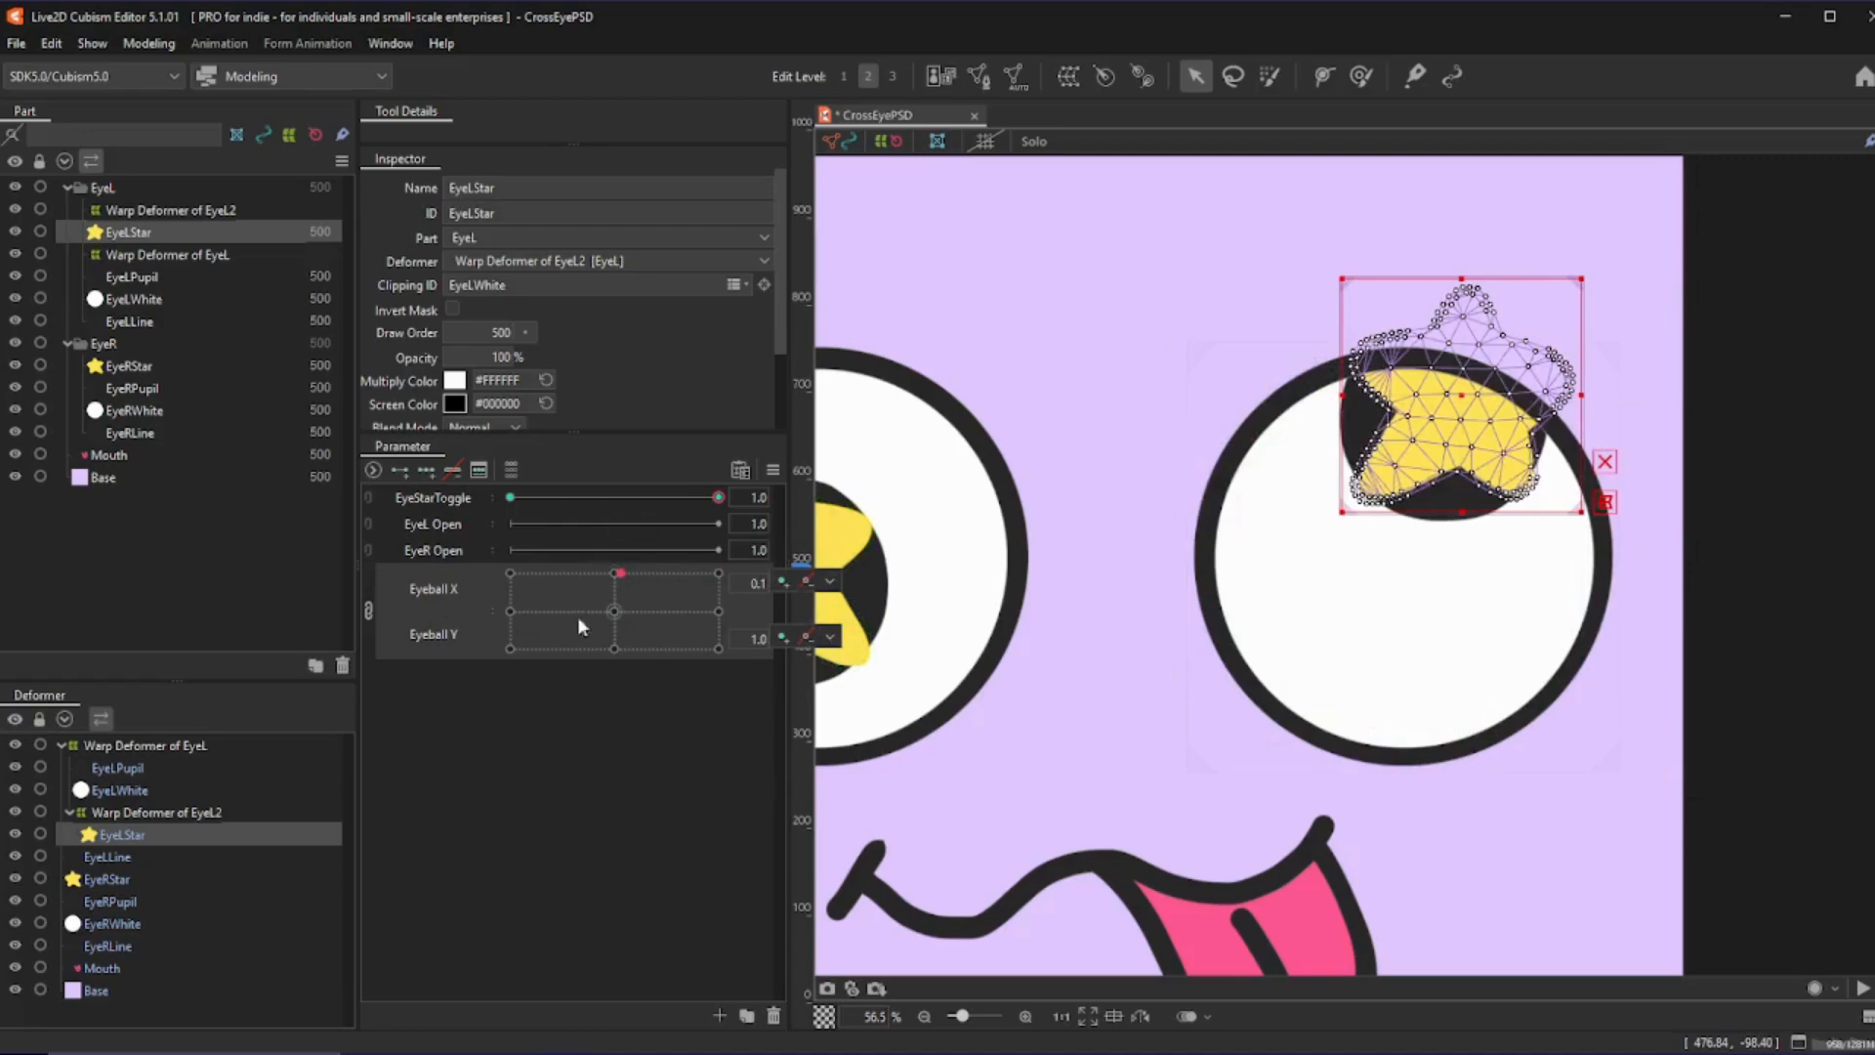
left_click(614, 610)
left_click(511, 496)
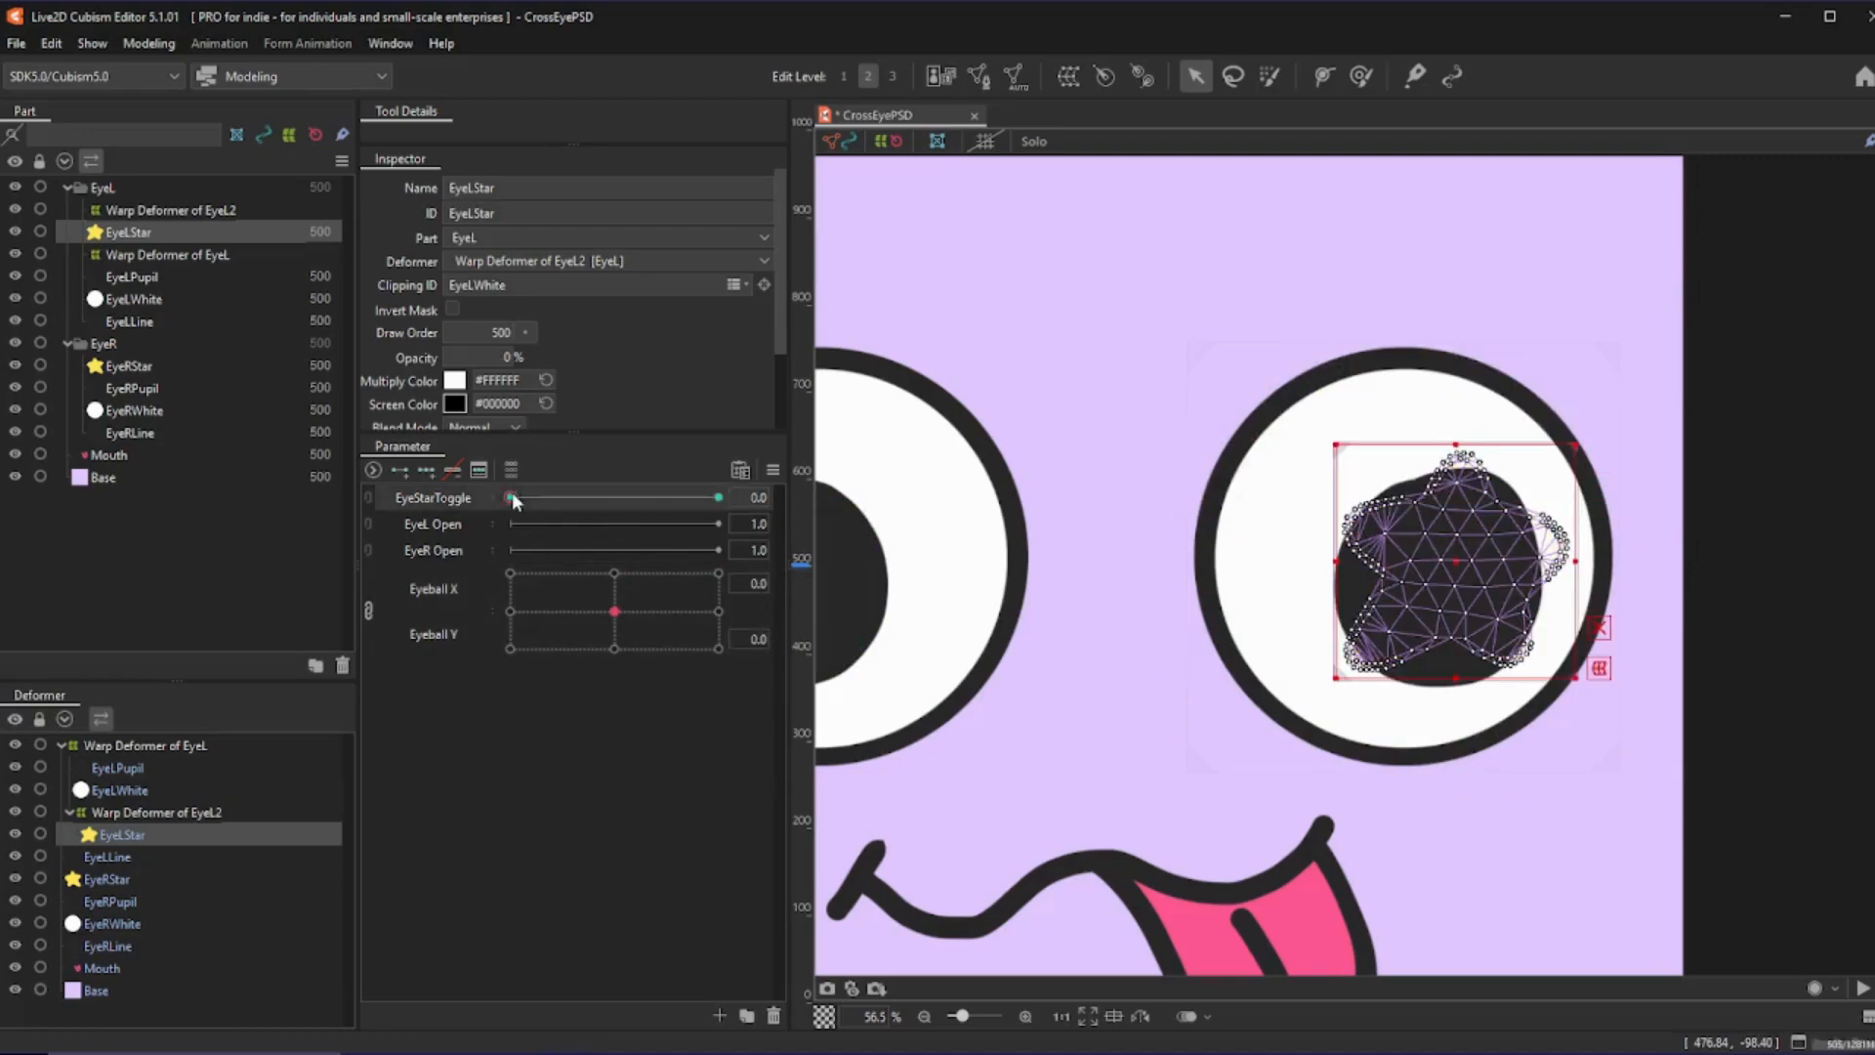
left_click(158, 745)
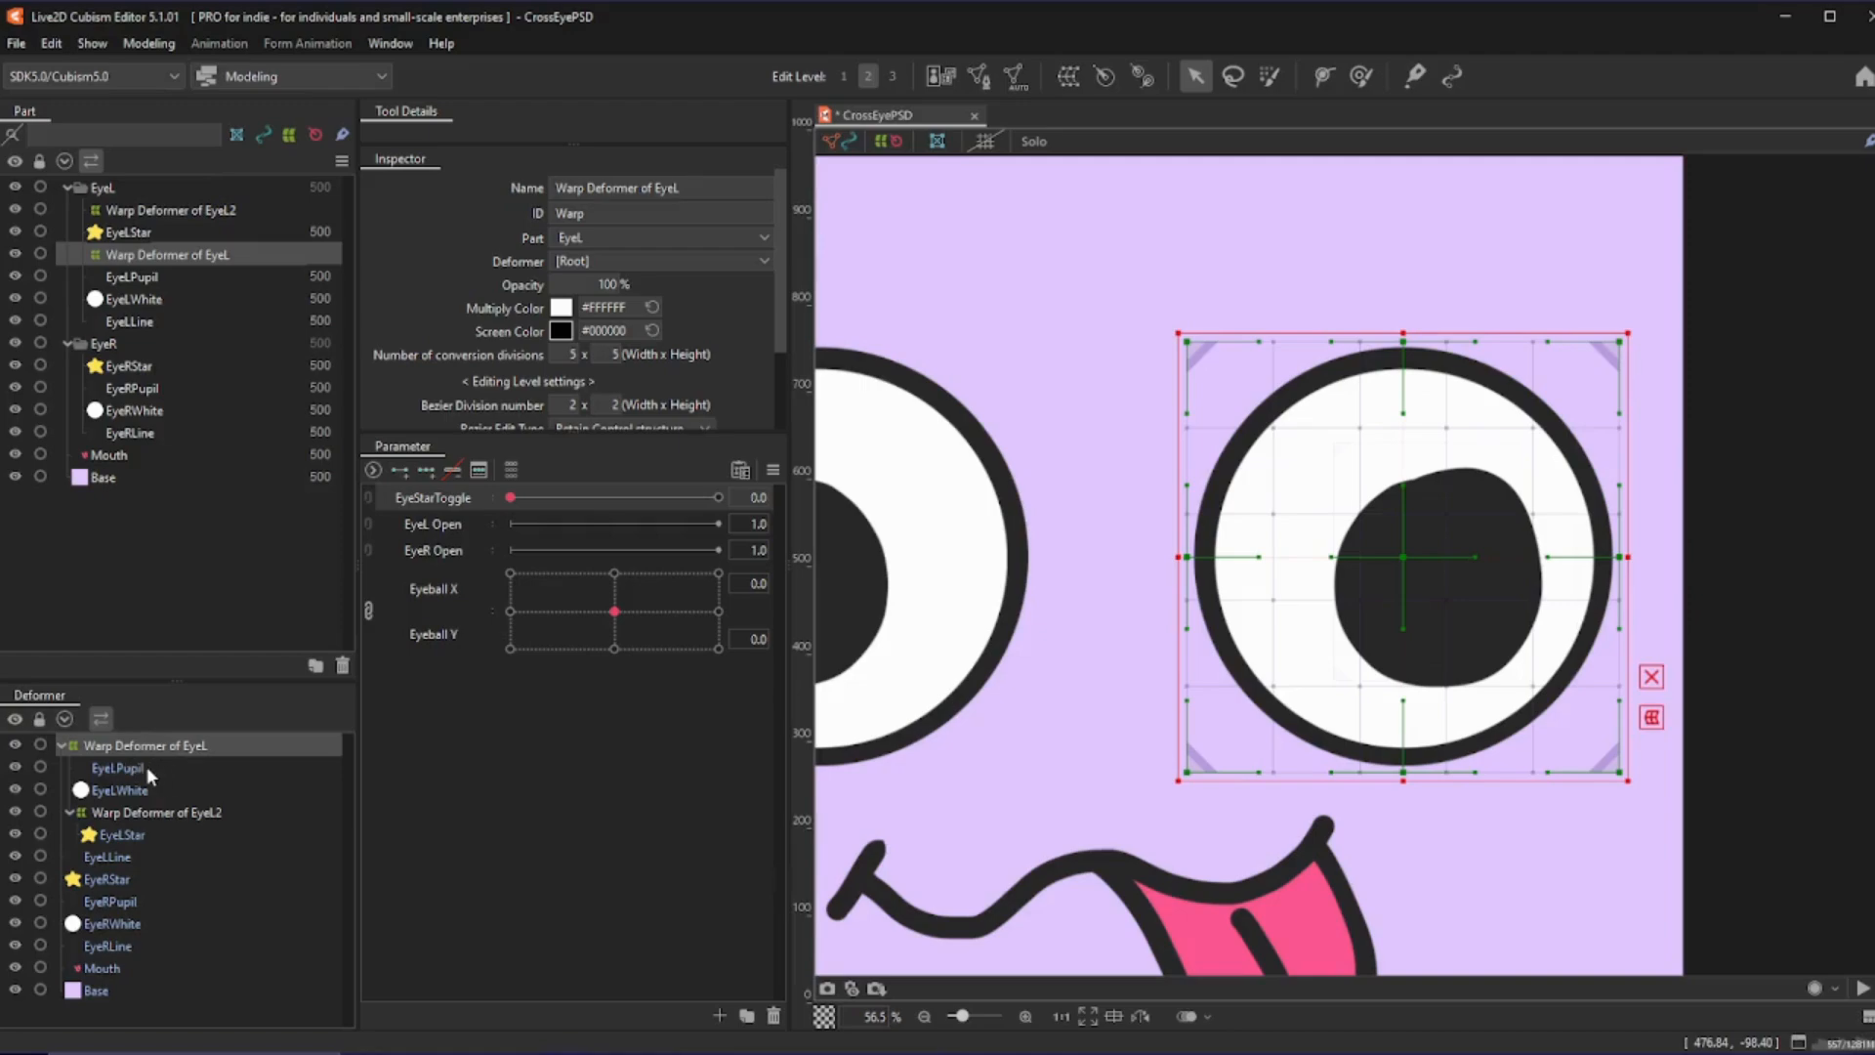
left_click(147, 765)
left_click(156, 790)
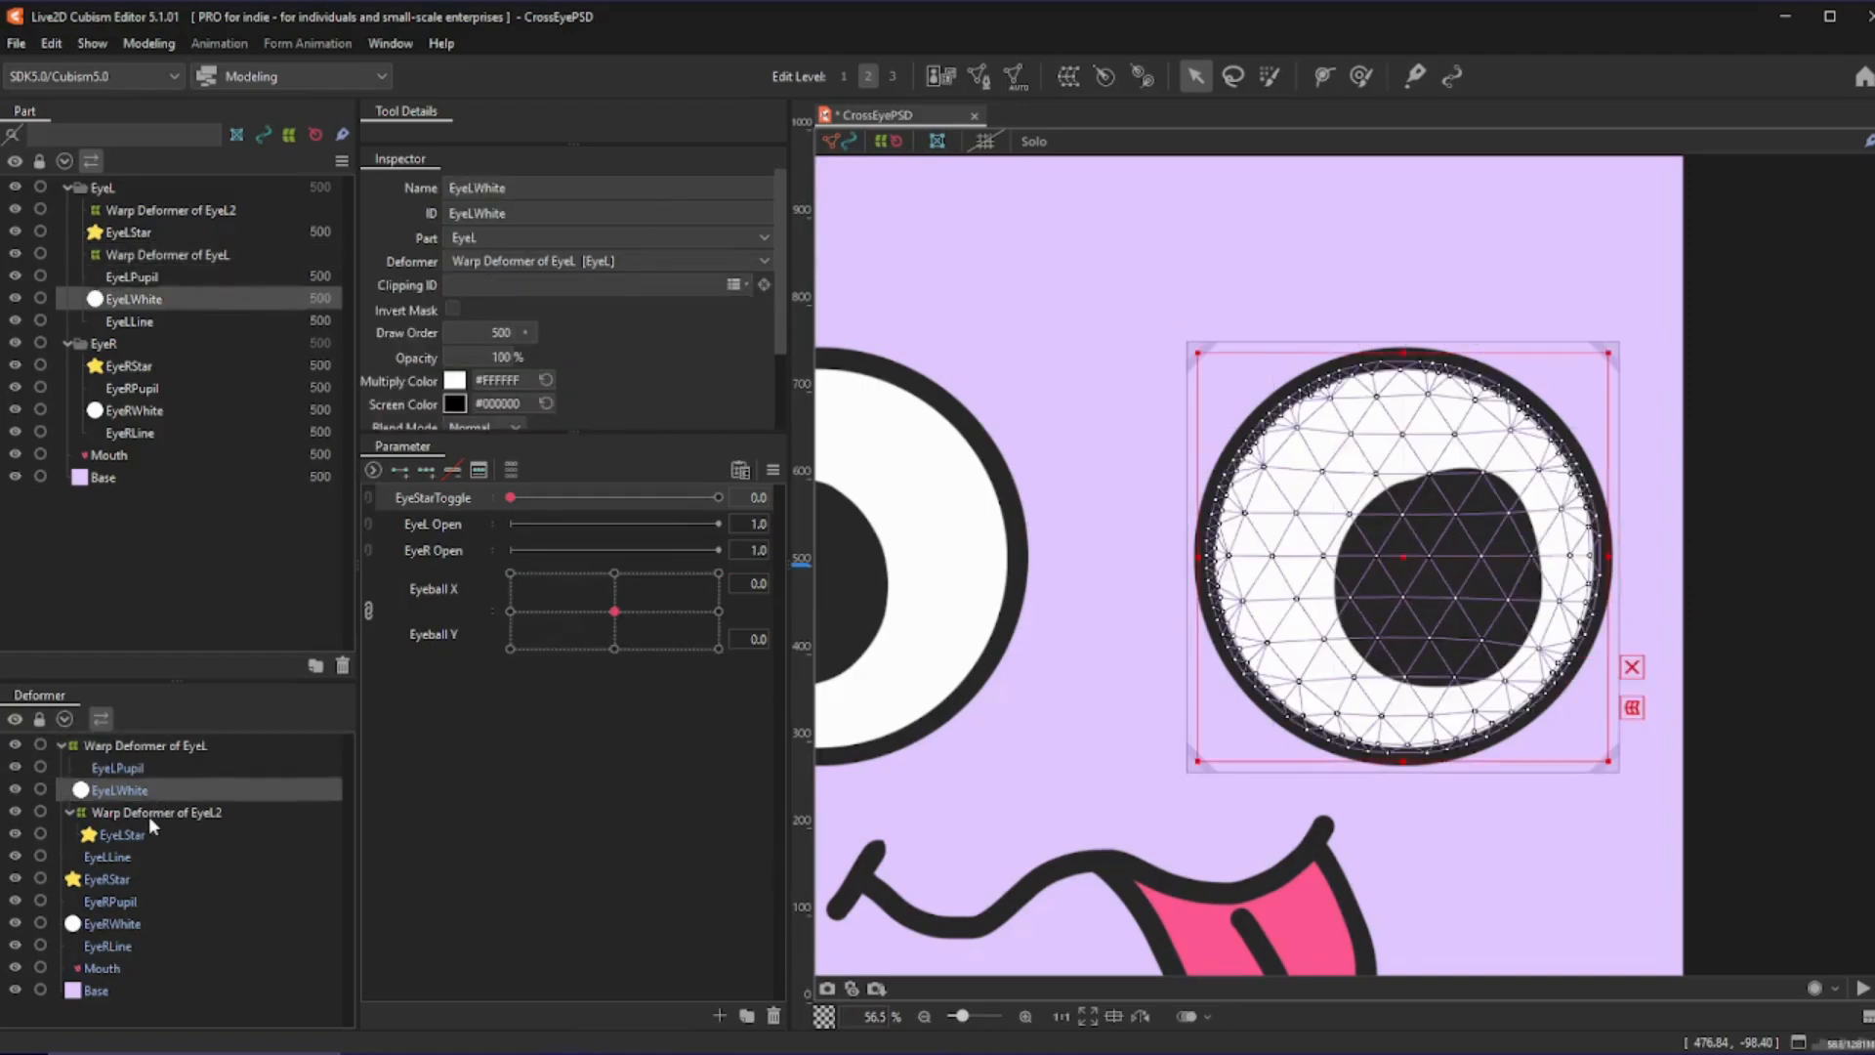
left_click(148, 814)
left_click(149, 834)
- Add two keys on EyeL Open to Warp Deformer of EyeL and EyeLLine together
left_click(120, 747)
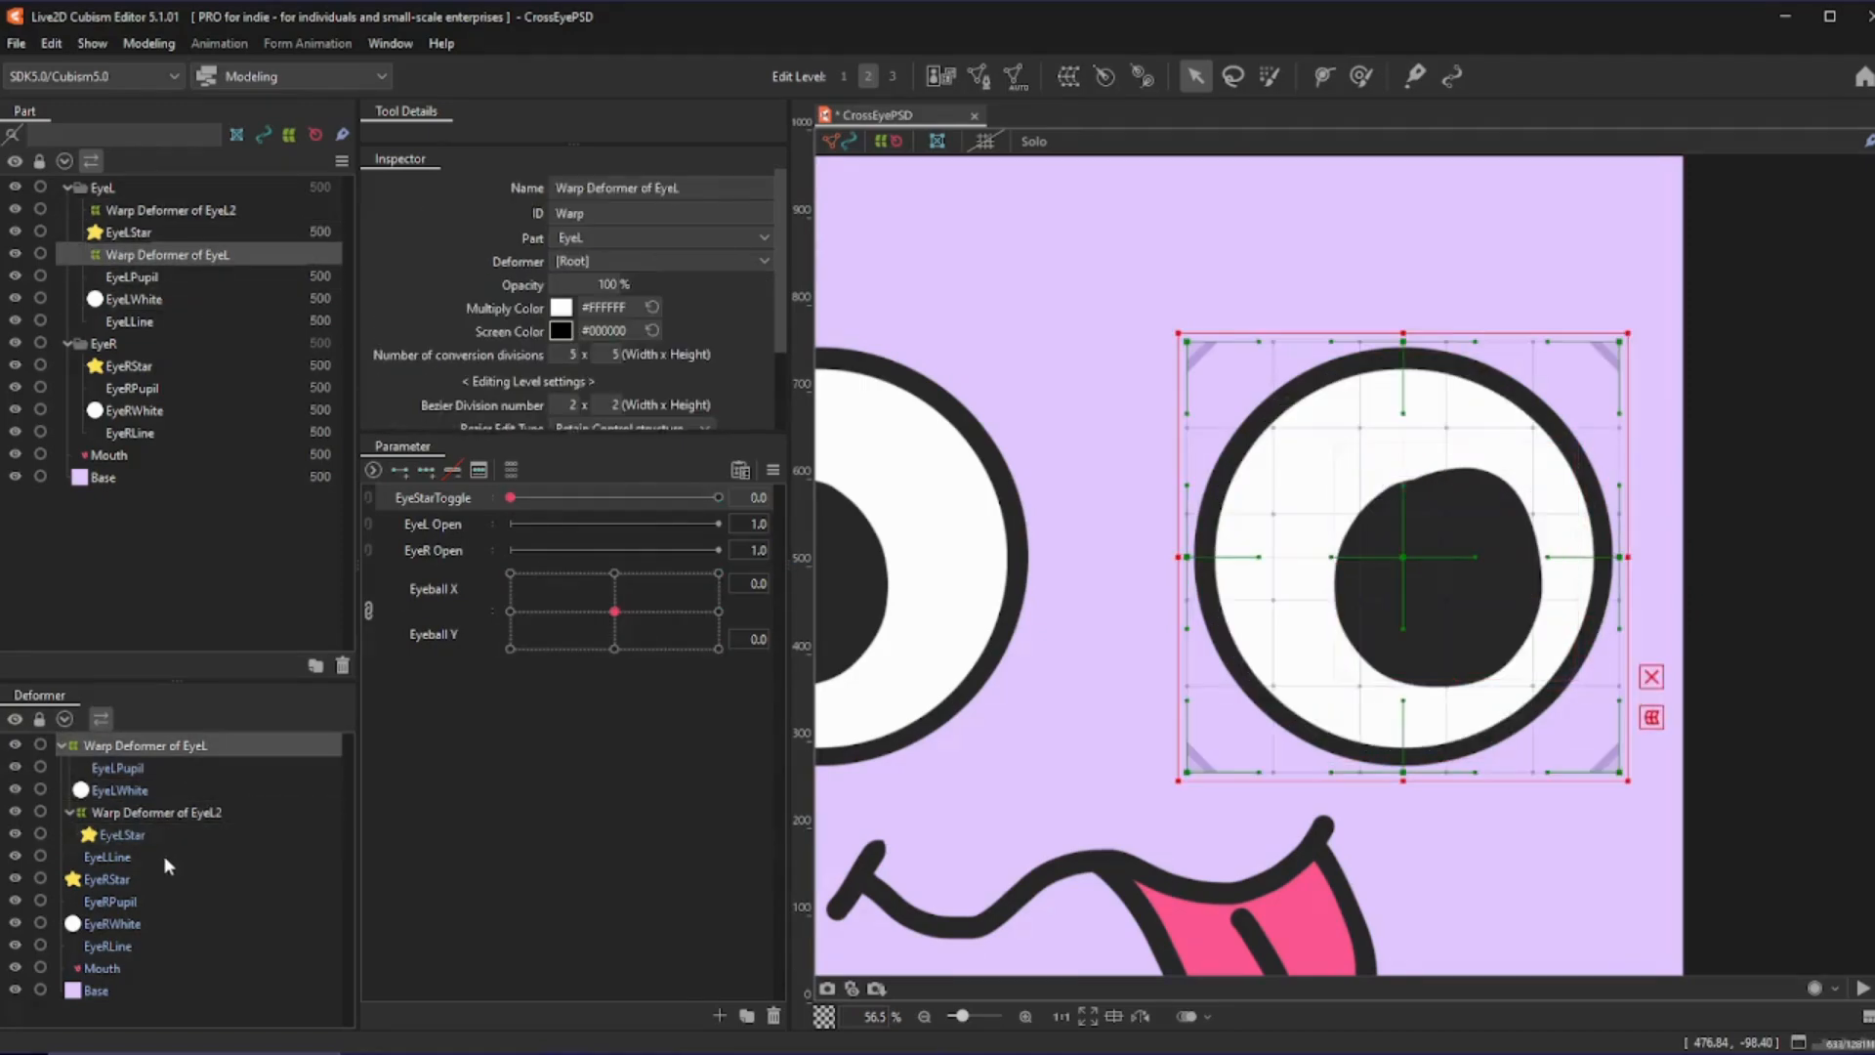
left_click(127, 858)
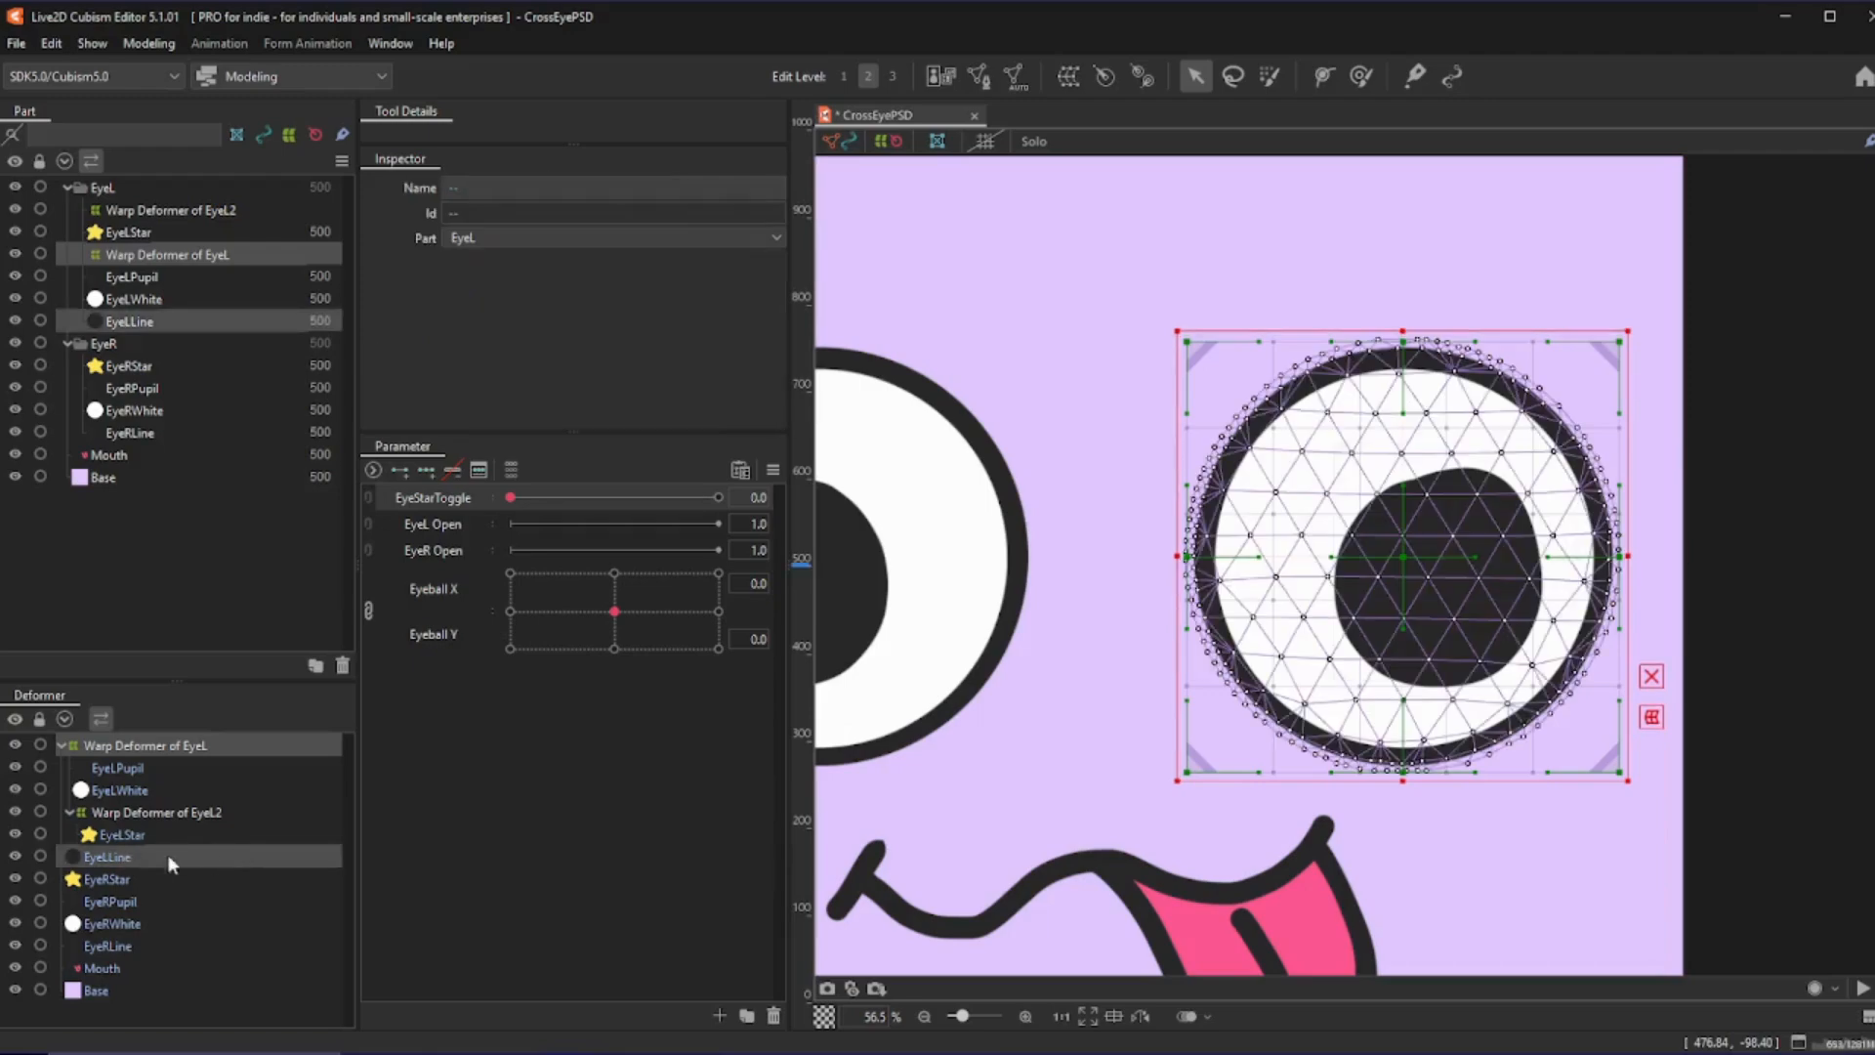
left_click(459, 525)
left_click(400, 469)
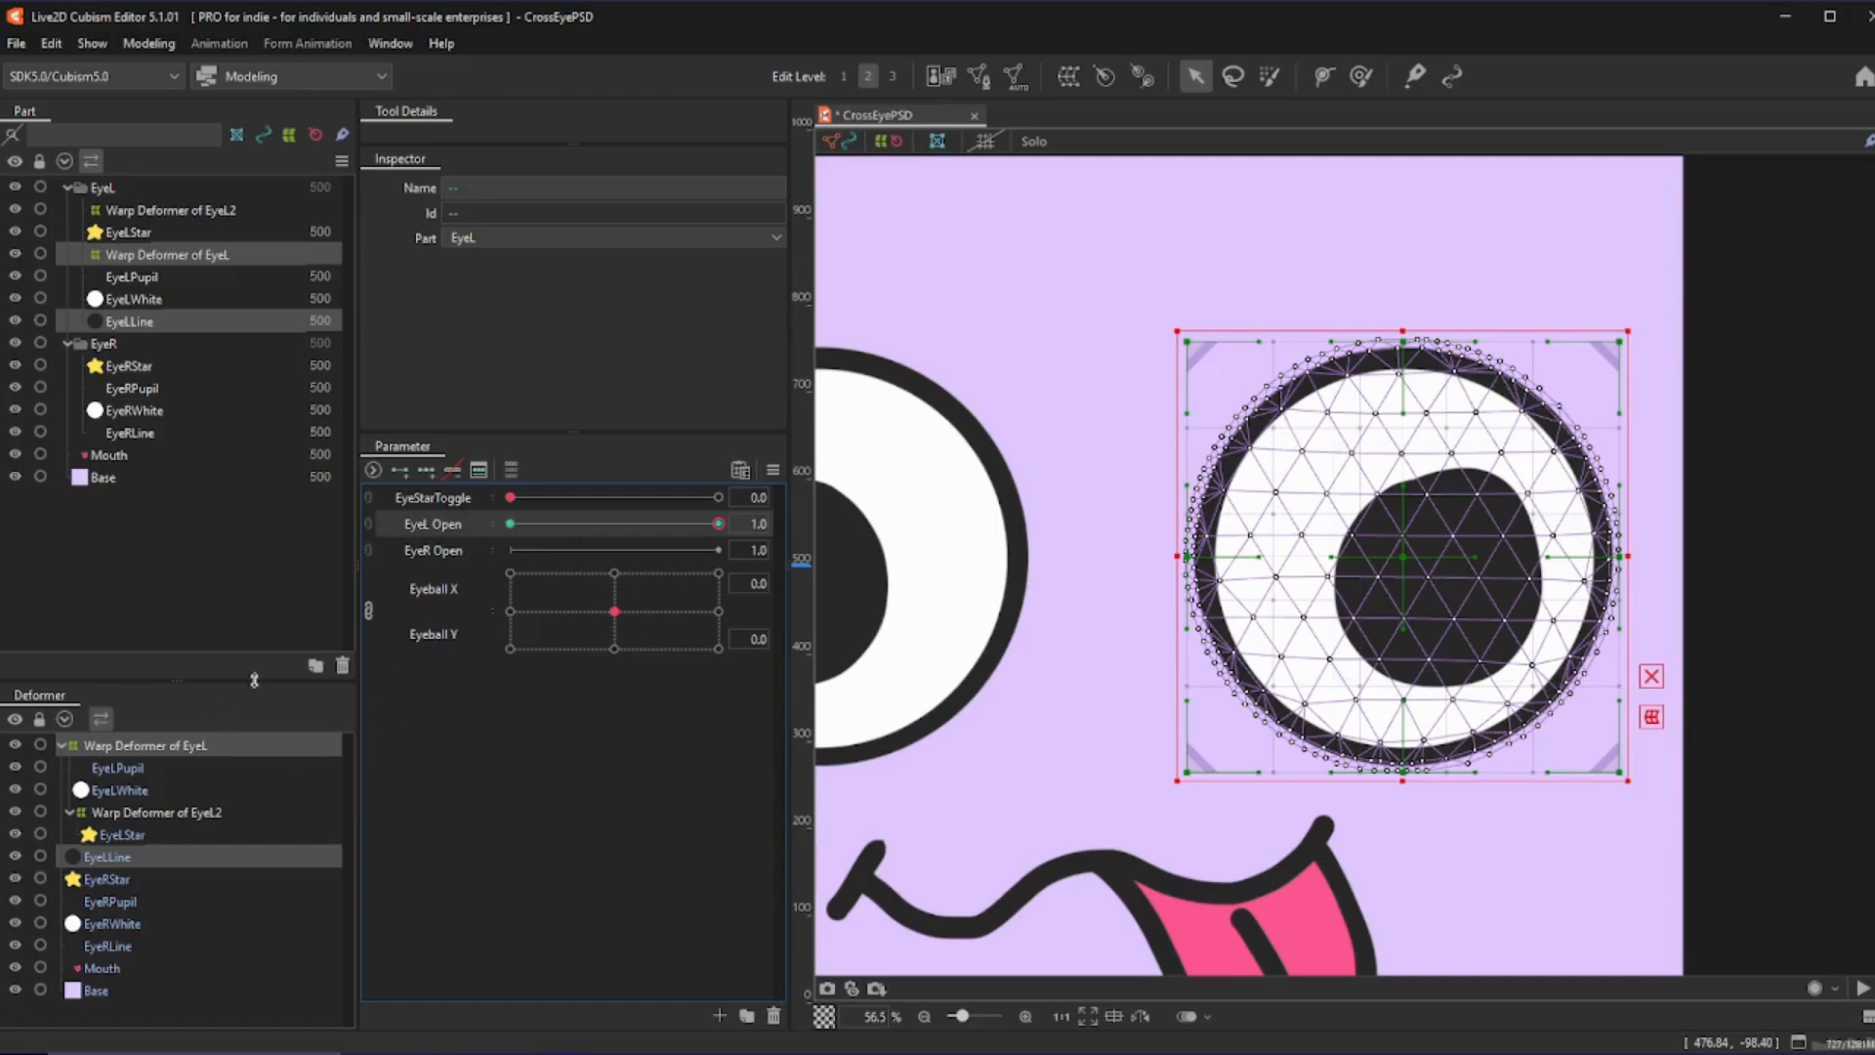
- At EyeL Open 0.0, squash Warp Deformer of EyeL and EyeLLine vertically into a thin horizontal closed eye
left_click(511, 523)
left_click(149, 745)
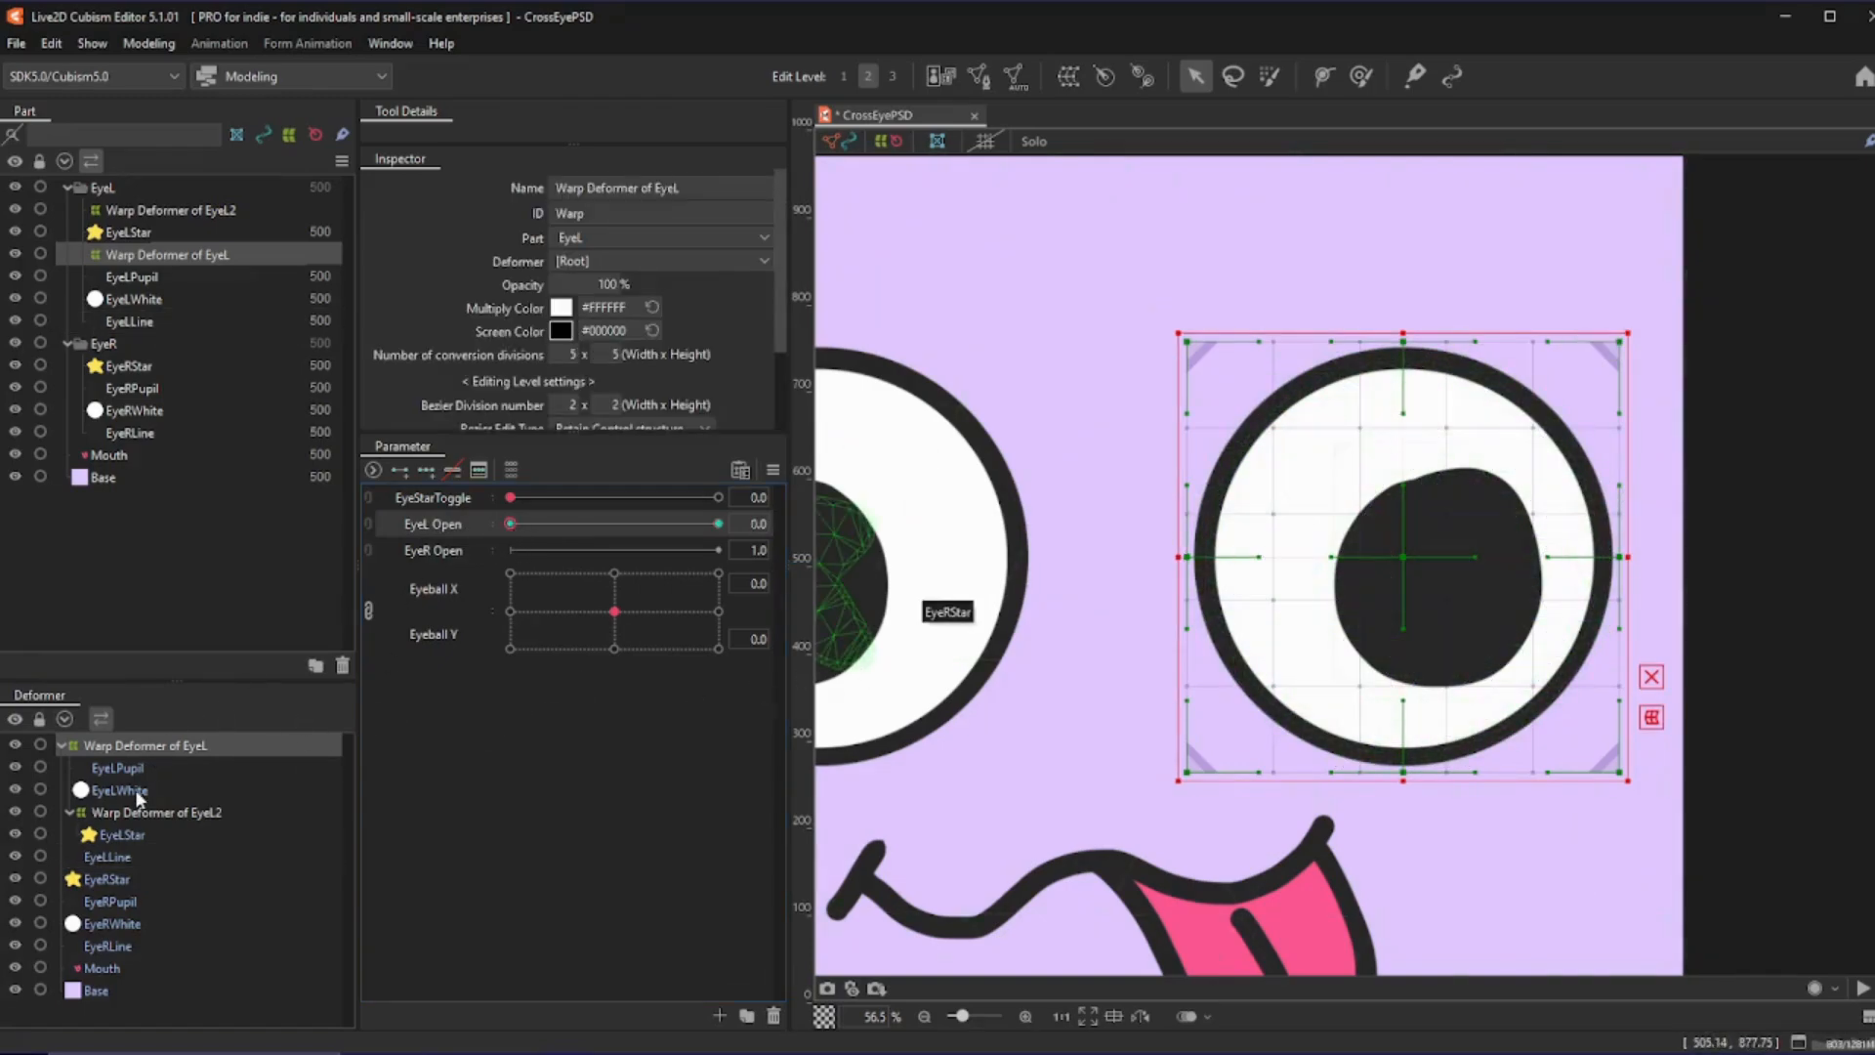
left_click(126, 859)
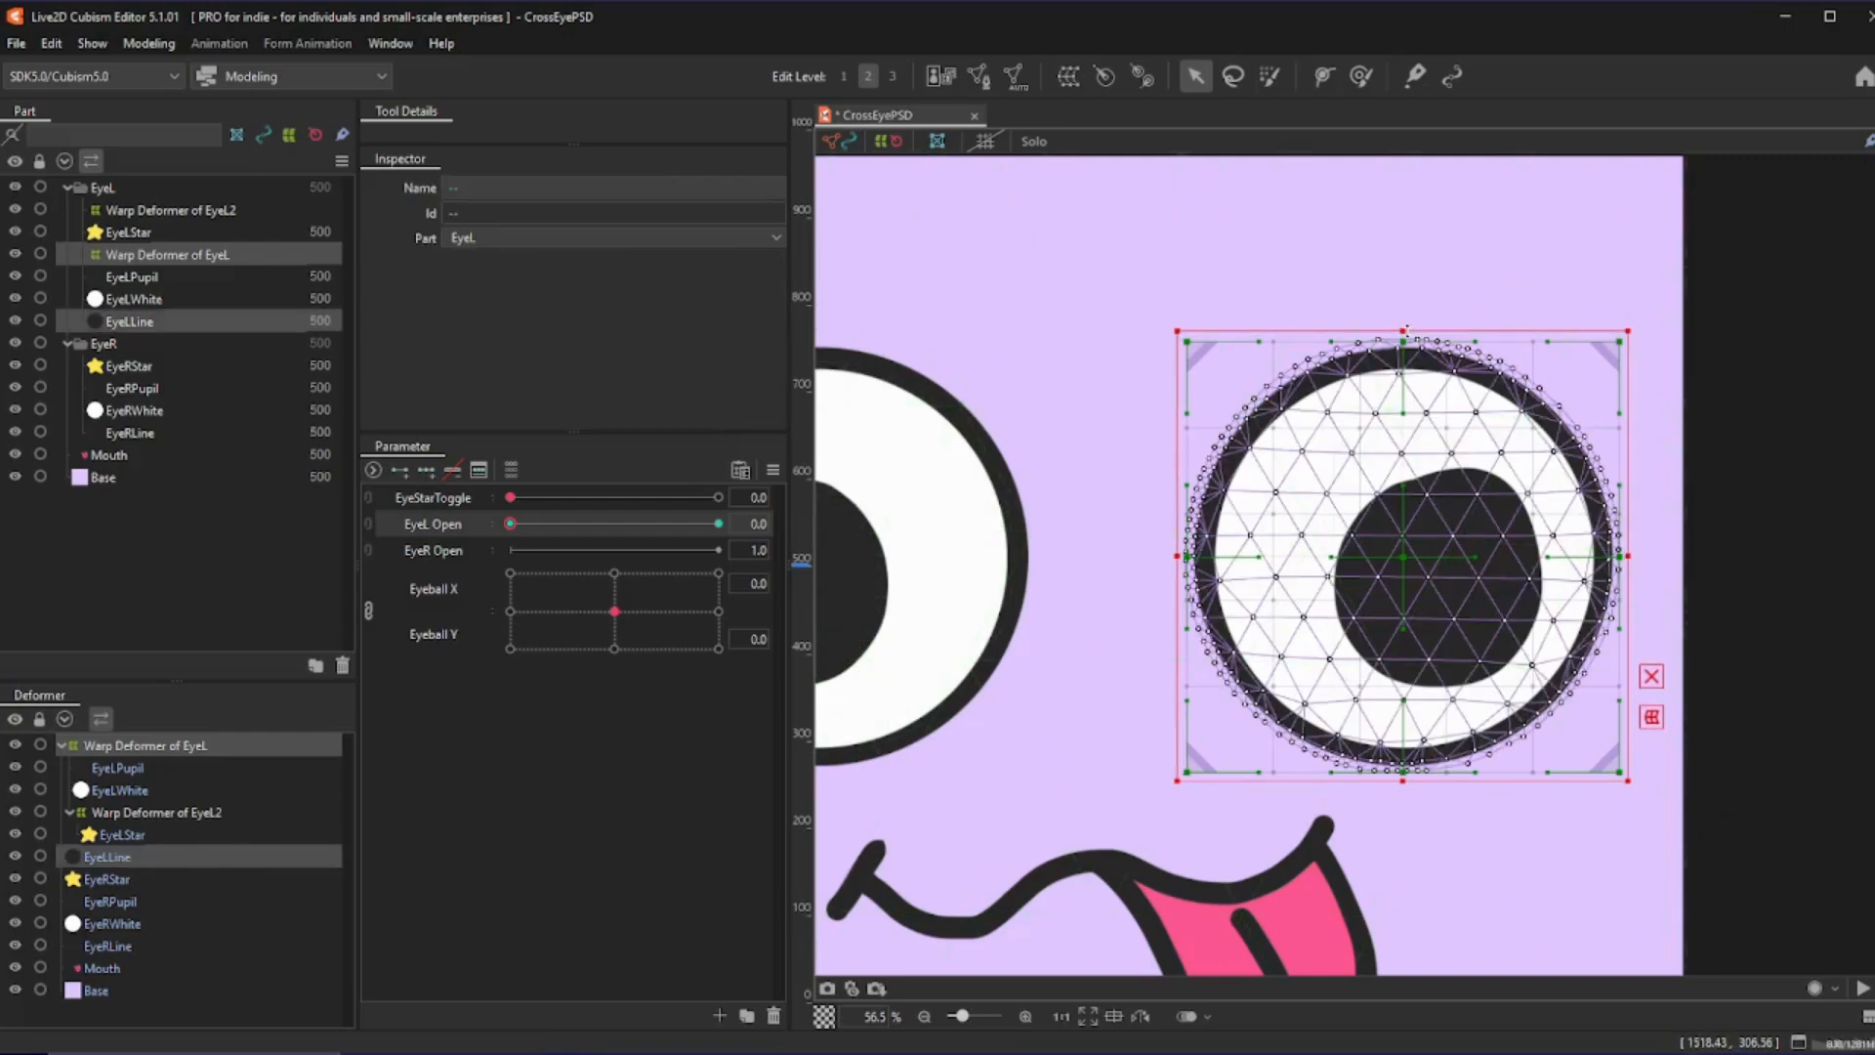
left_click_drag(1403, 331, 1416, 520)
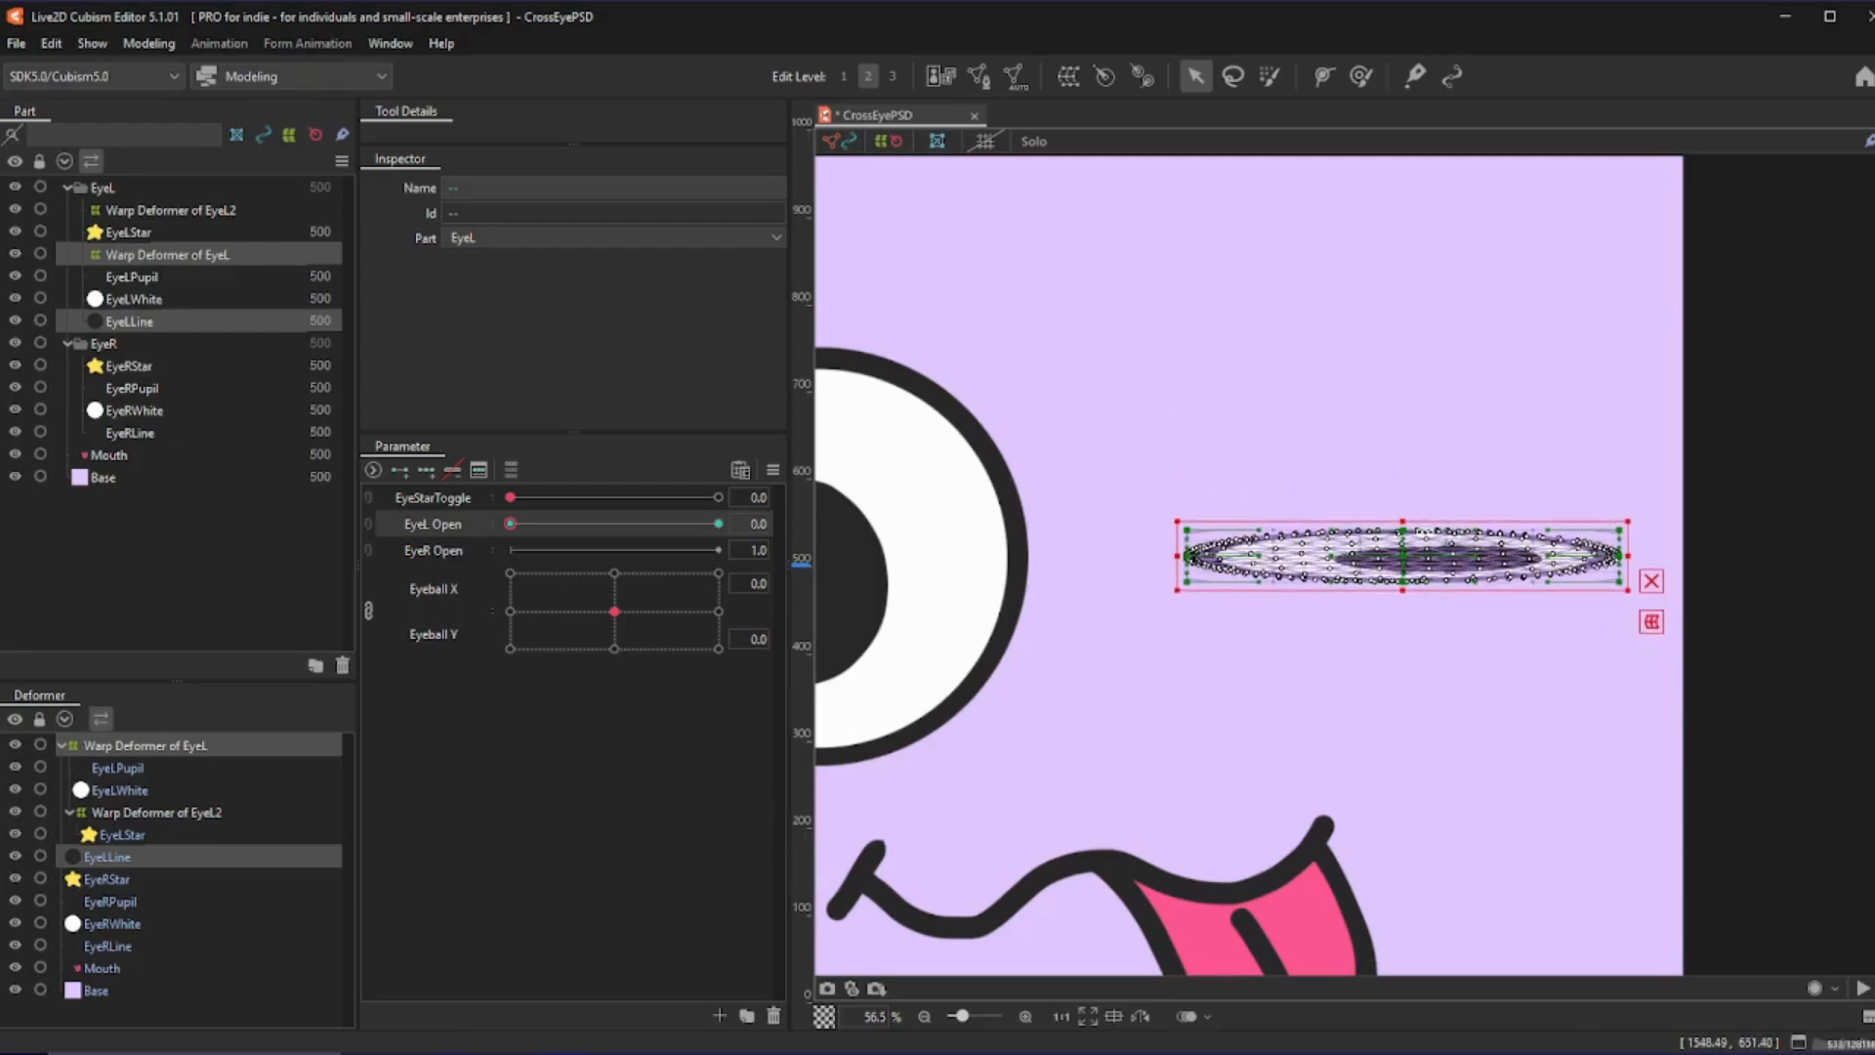
- Add a key at 0.1 on EyeL Open to Warp Deformer of EyeL, and set its opacity to 0% at 0.0
left_click(172, 746)
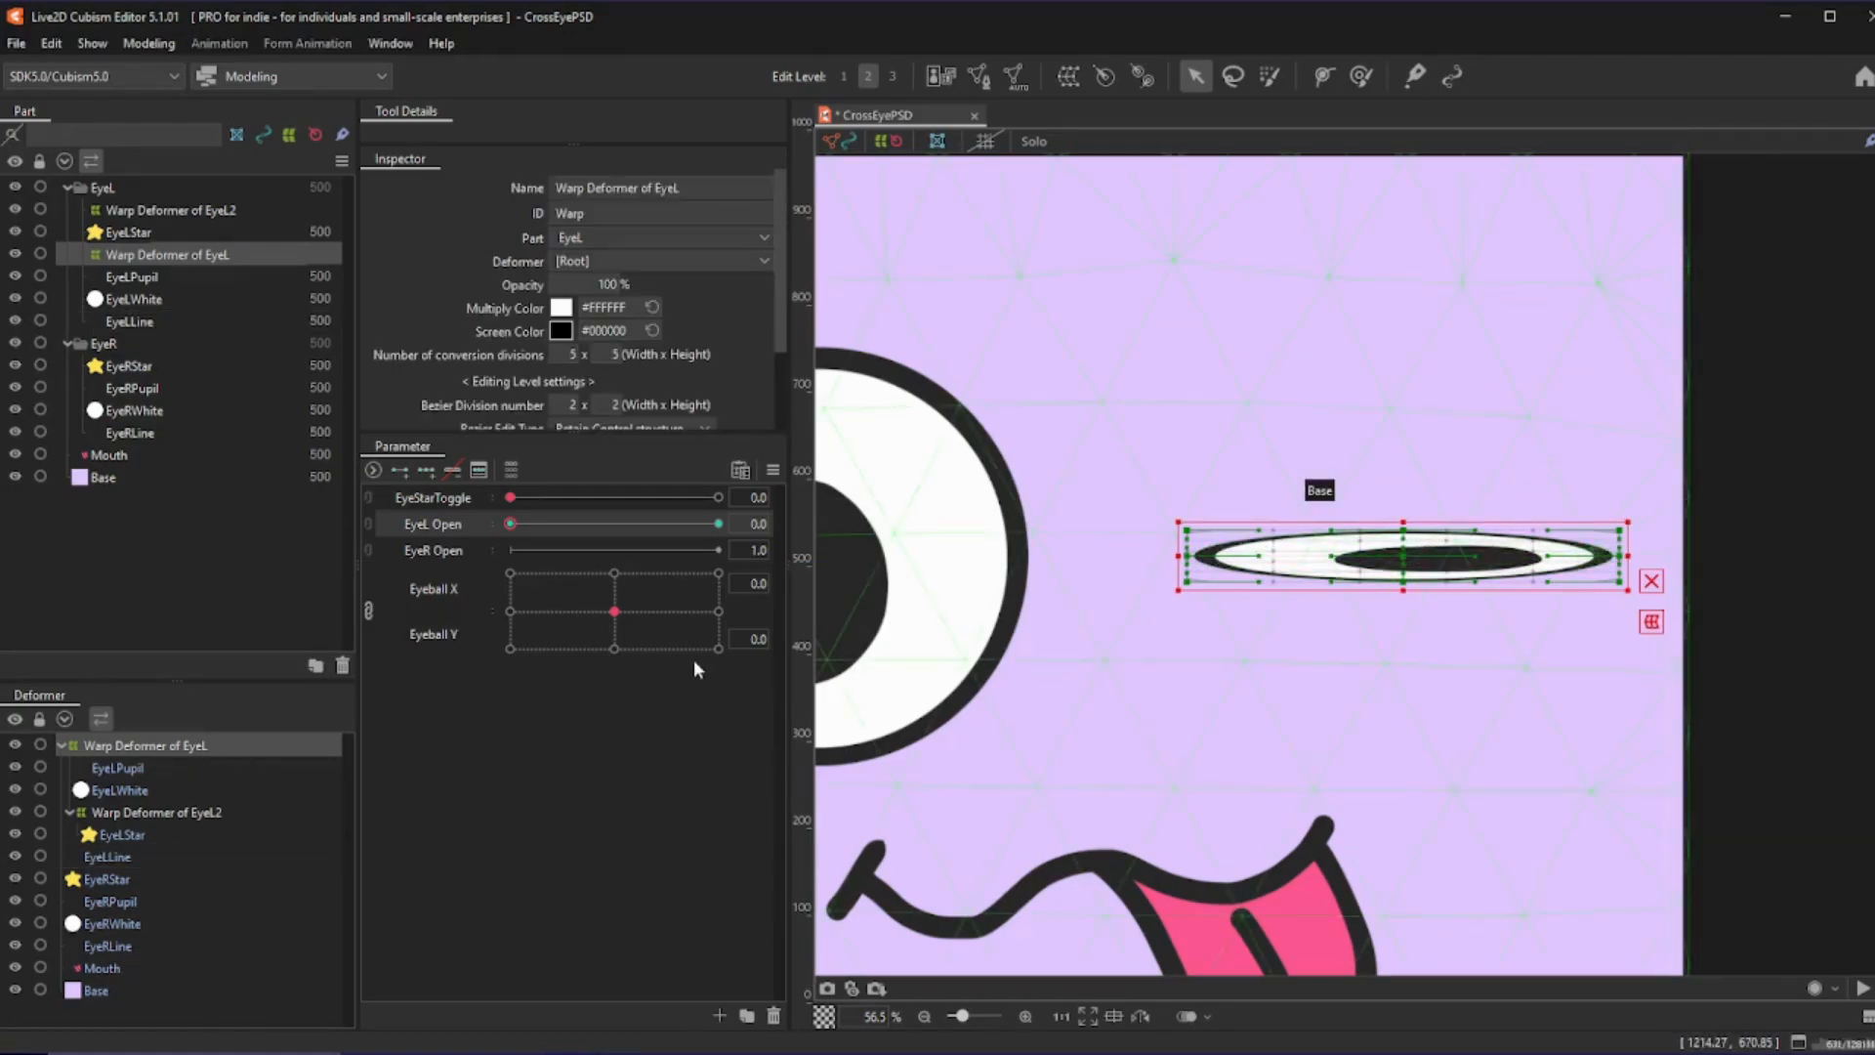
double_click(437, 525)
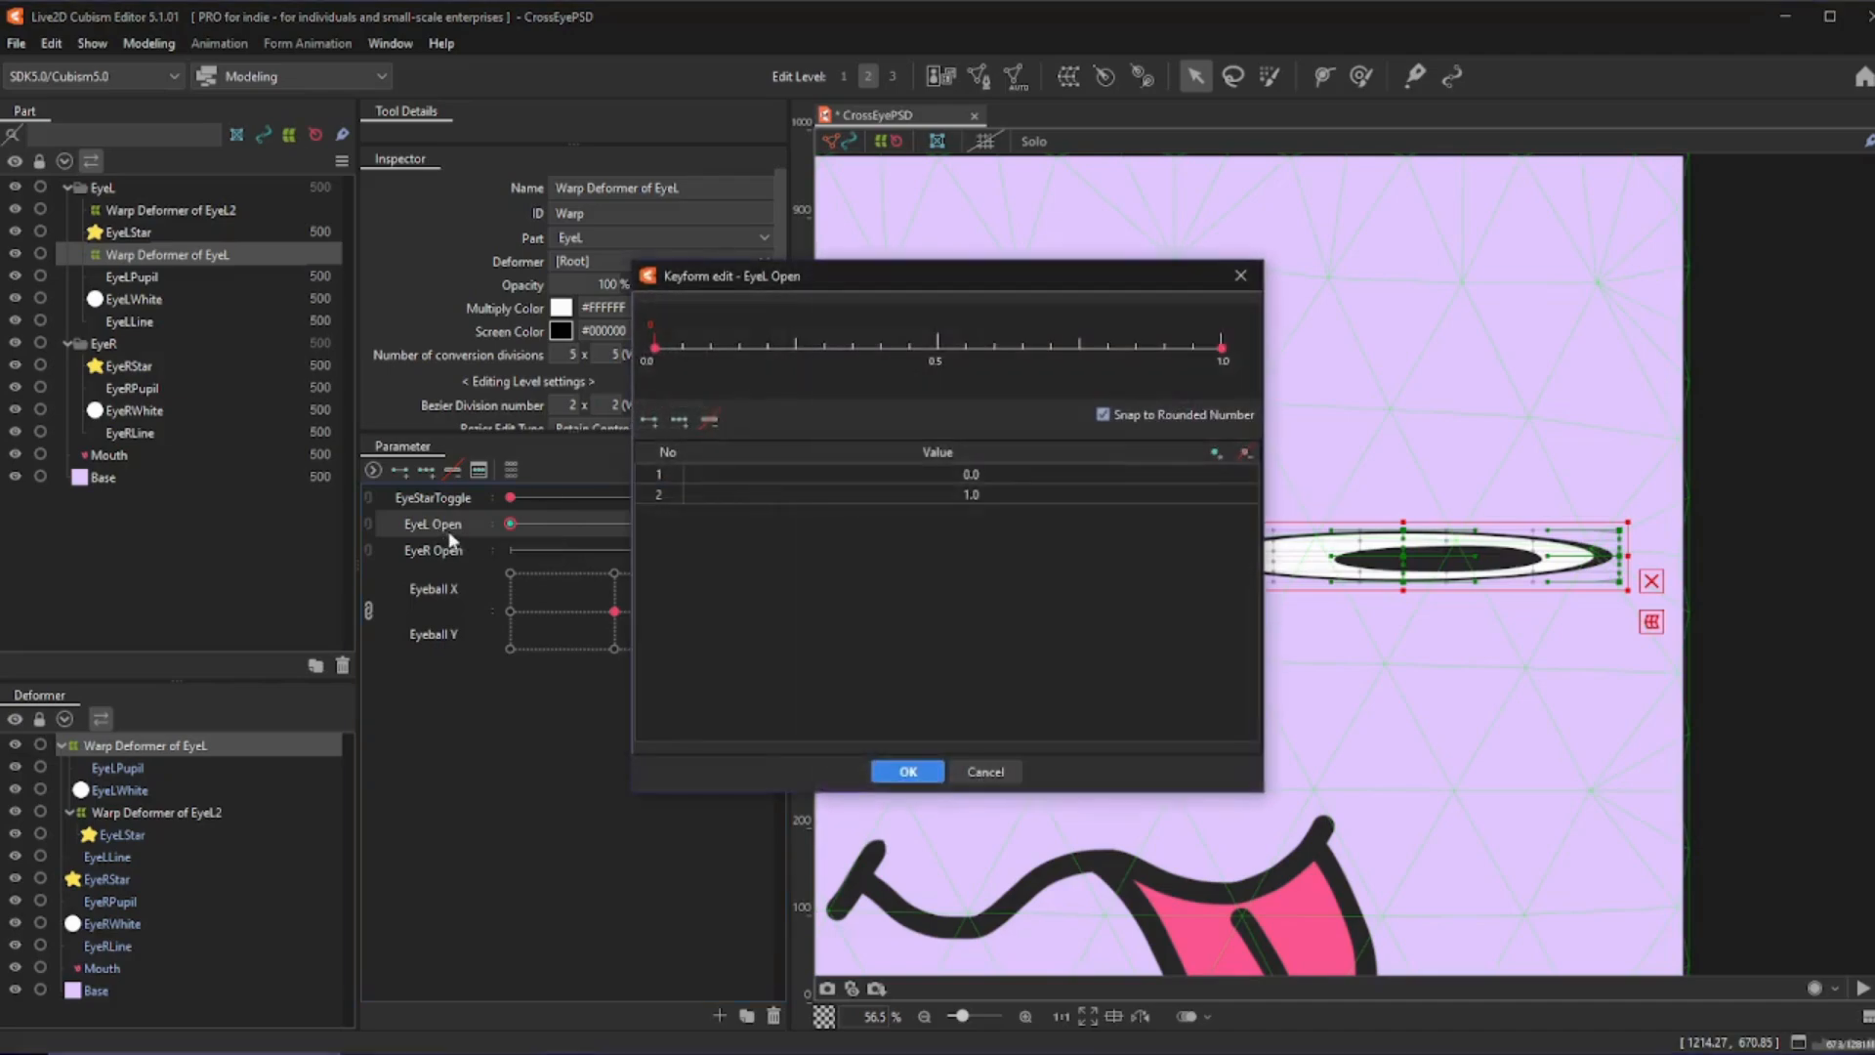
left_click(710, 358)
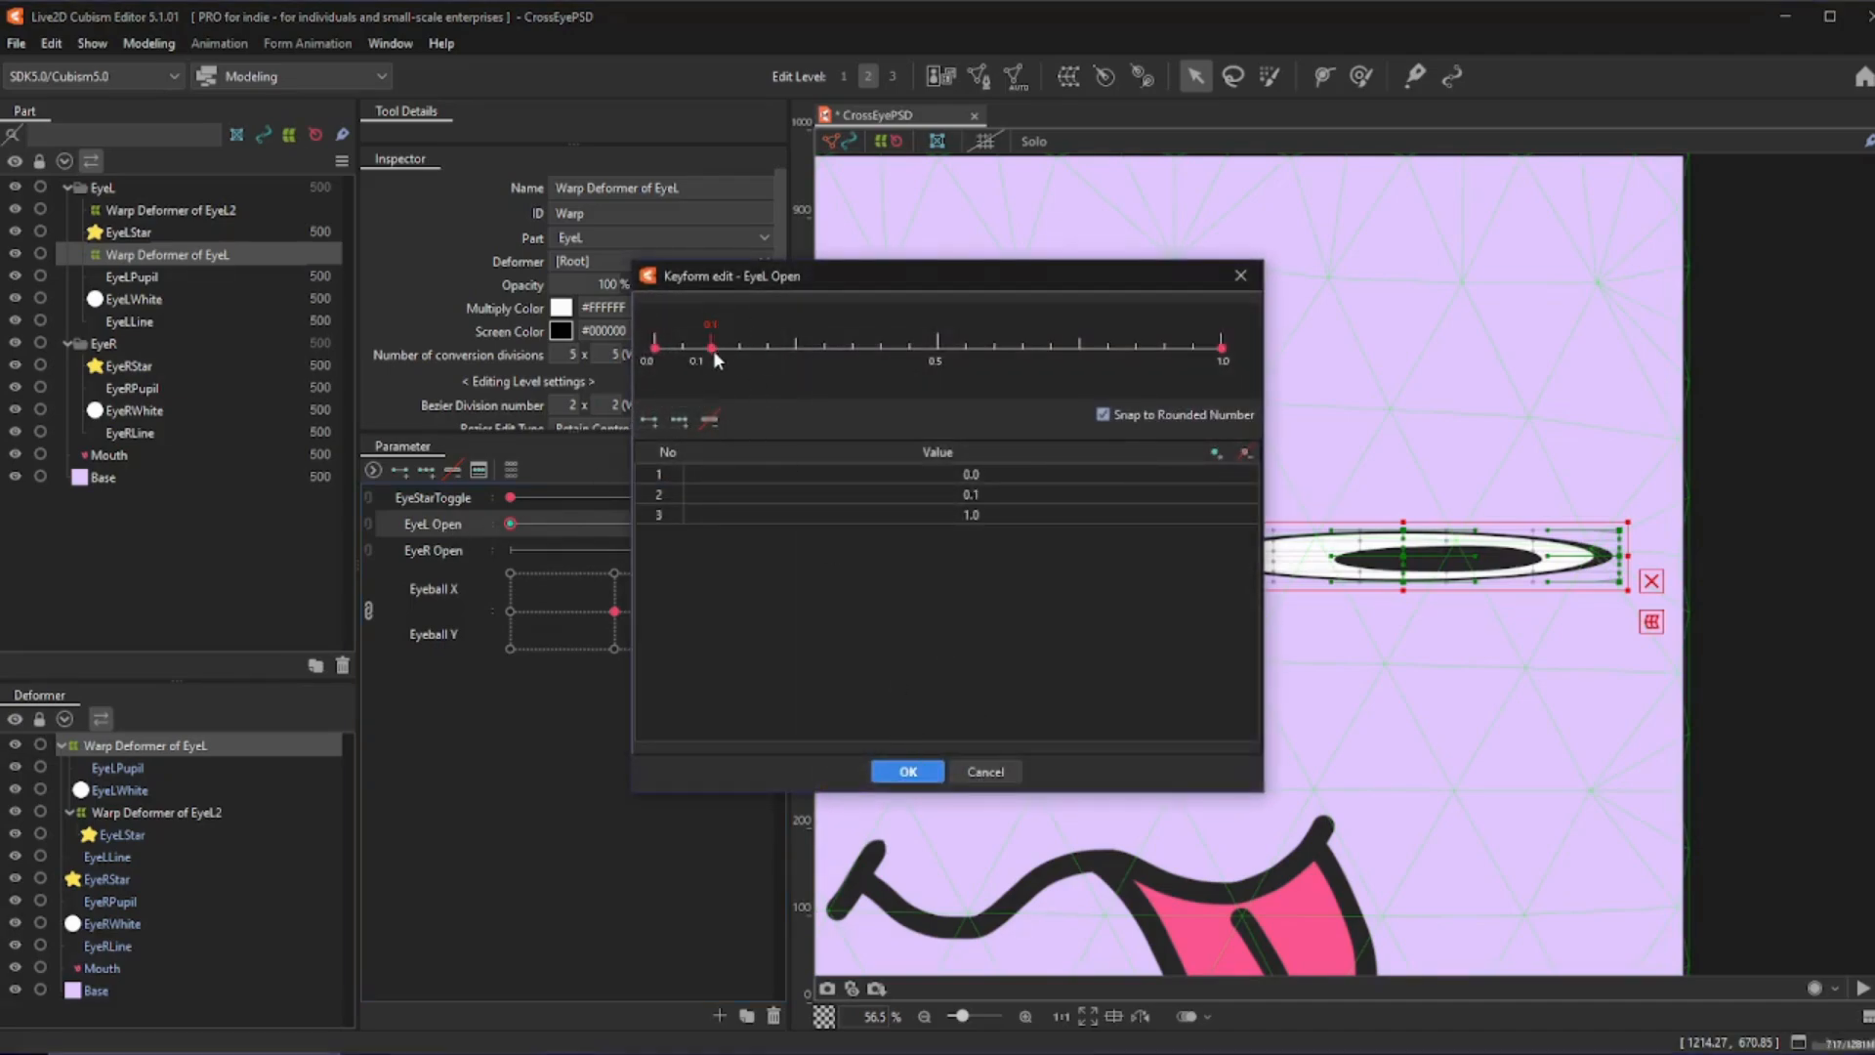
left_click(909, 771)
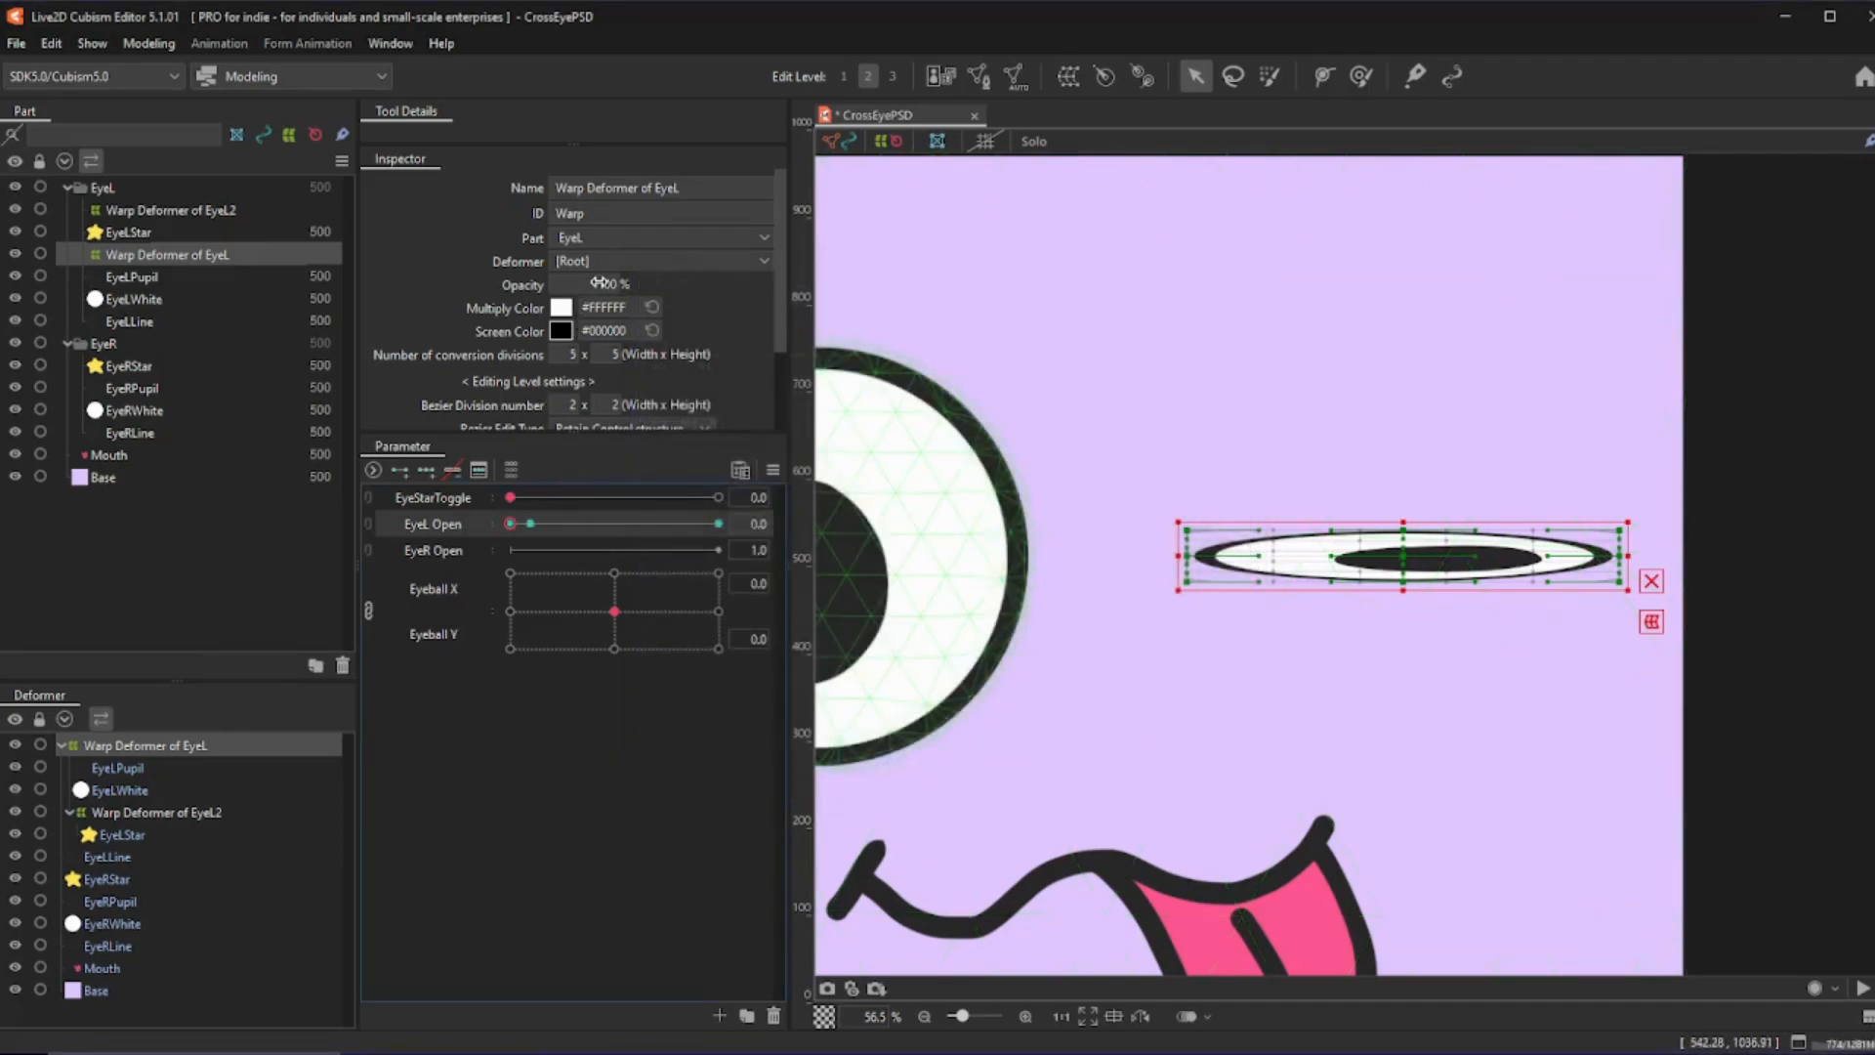
left_click_drag(598, 284, 500, 285)
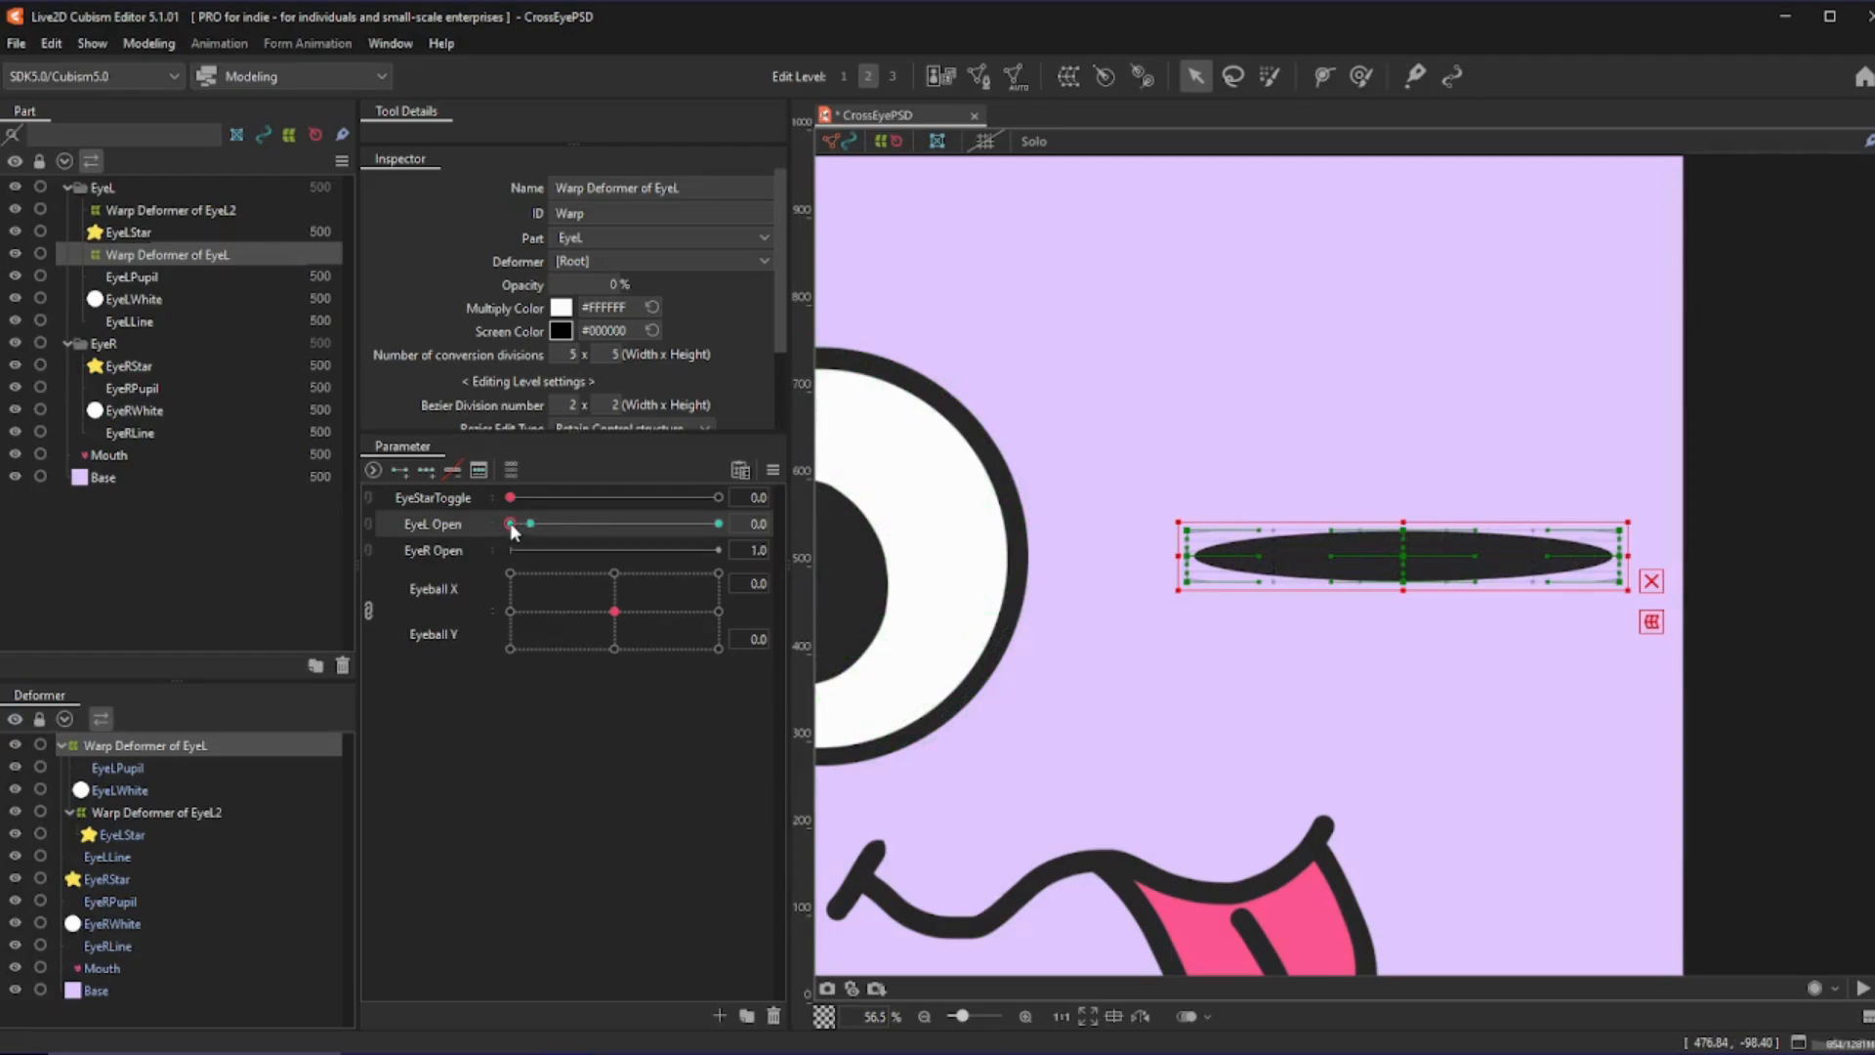
- Move EyeL Open from 0.0 back to 1.0 and check the reopened eye on the whole face
left_click_drag(515, 530, 719, 524)
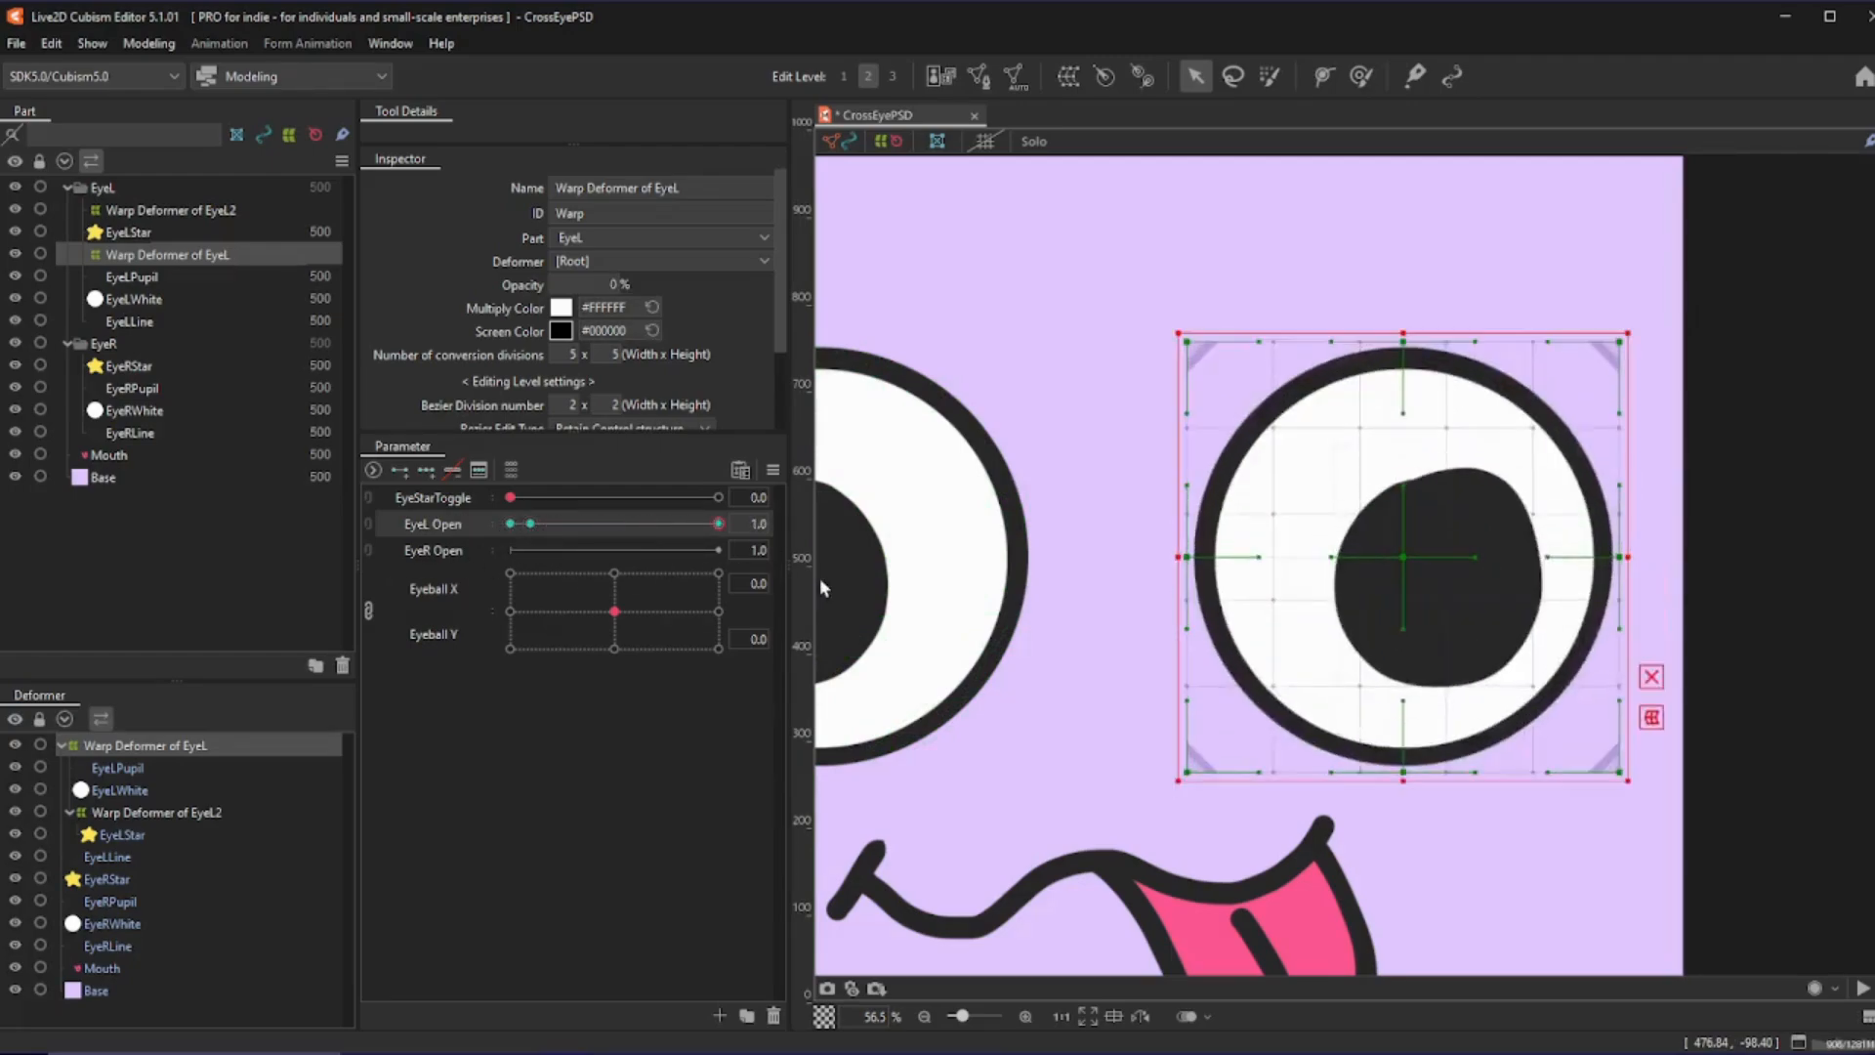
left_click_drag(820, 588, 867, 596)
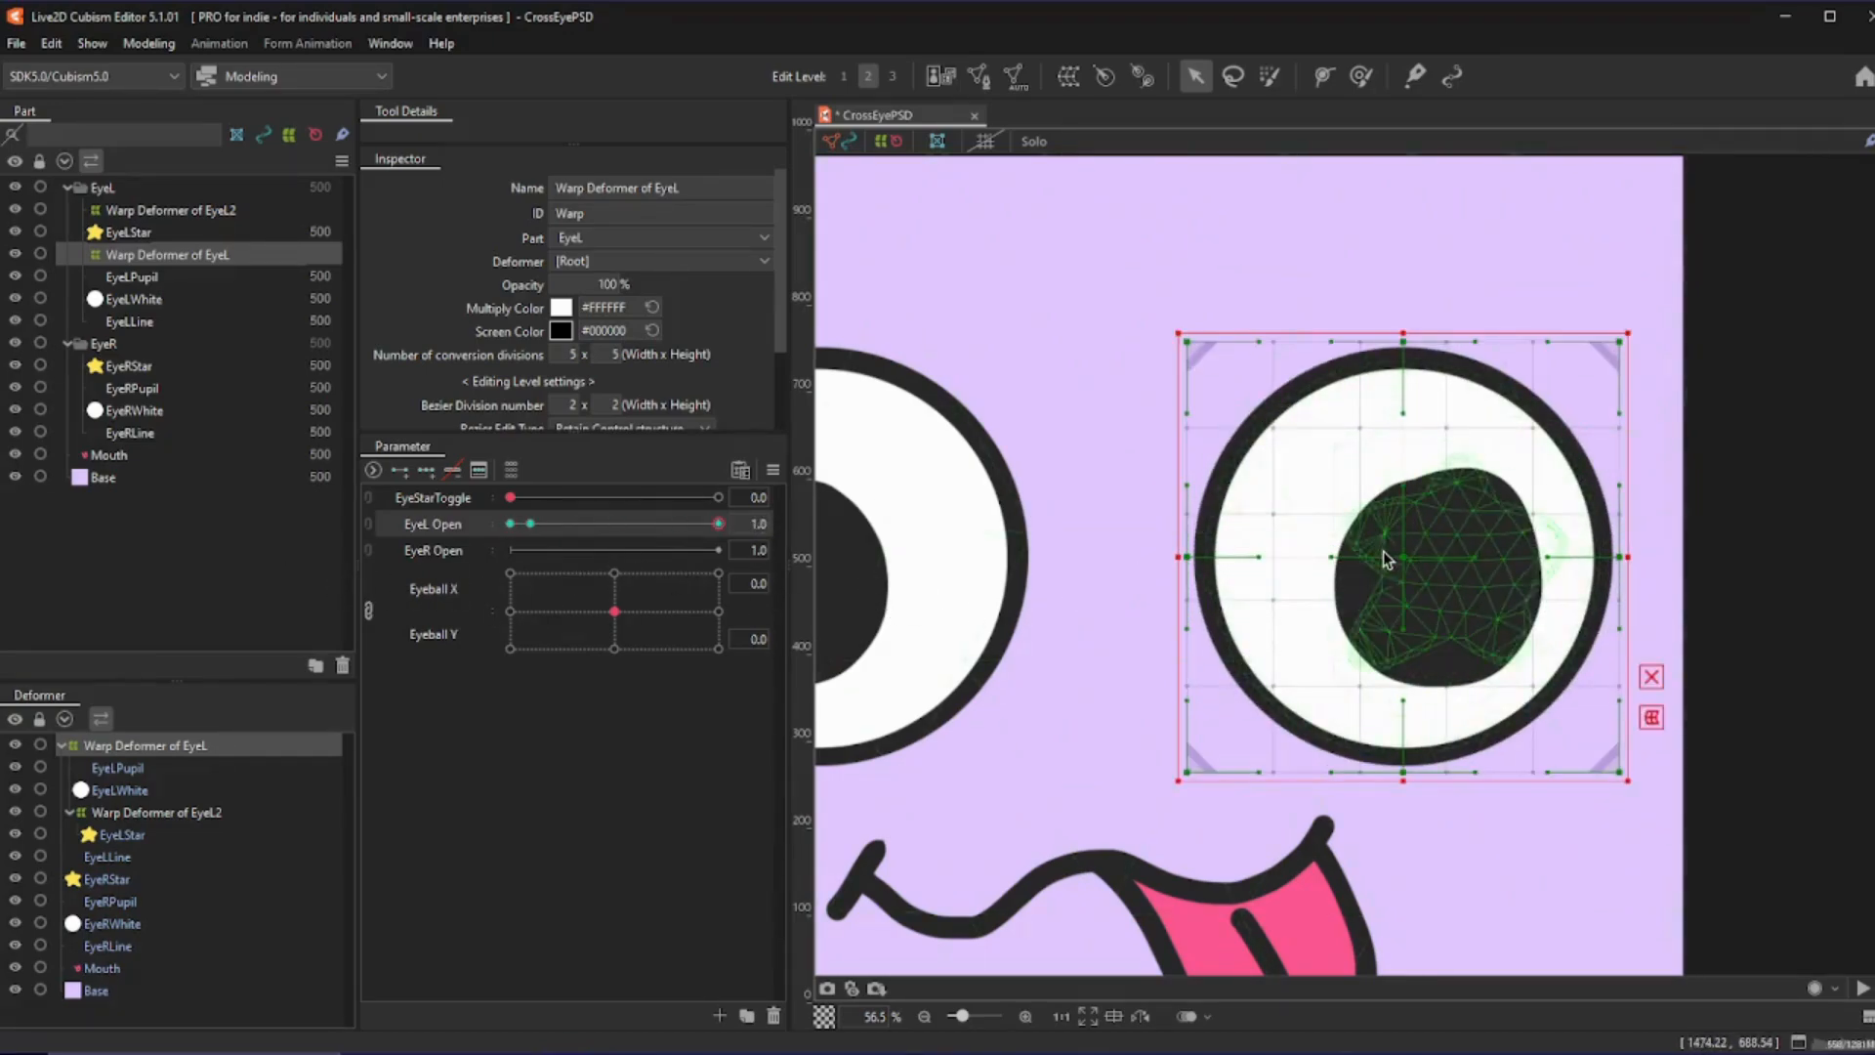
scroll(1386, 559, "down", 4)
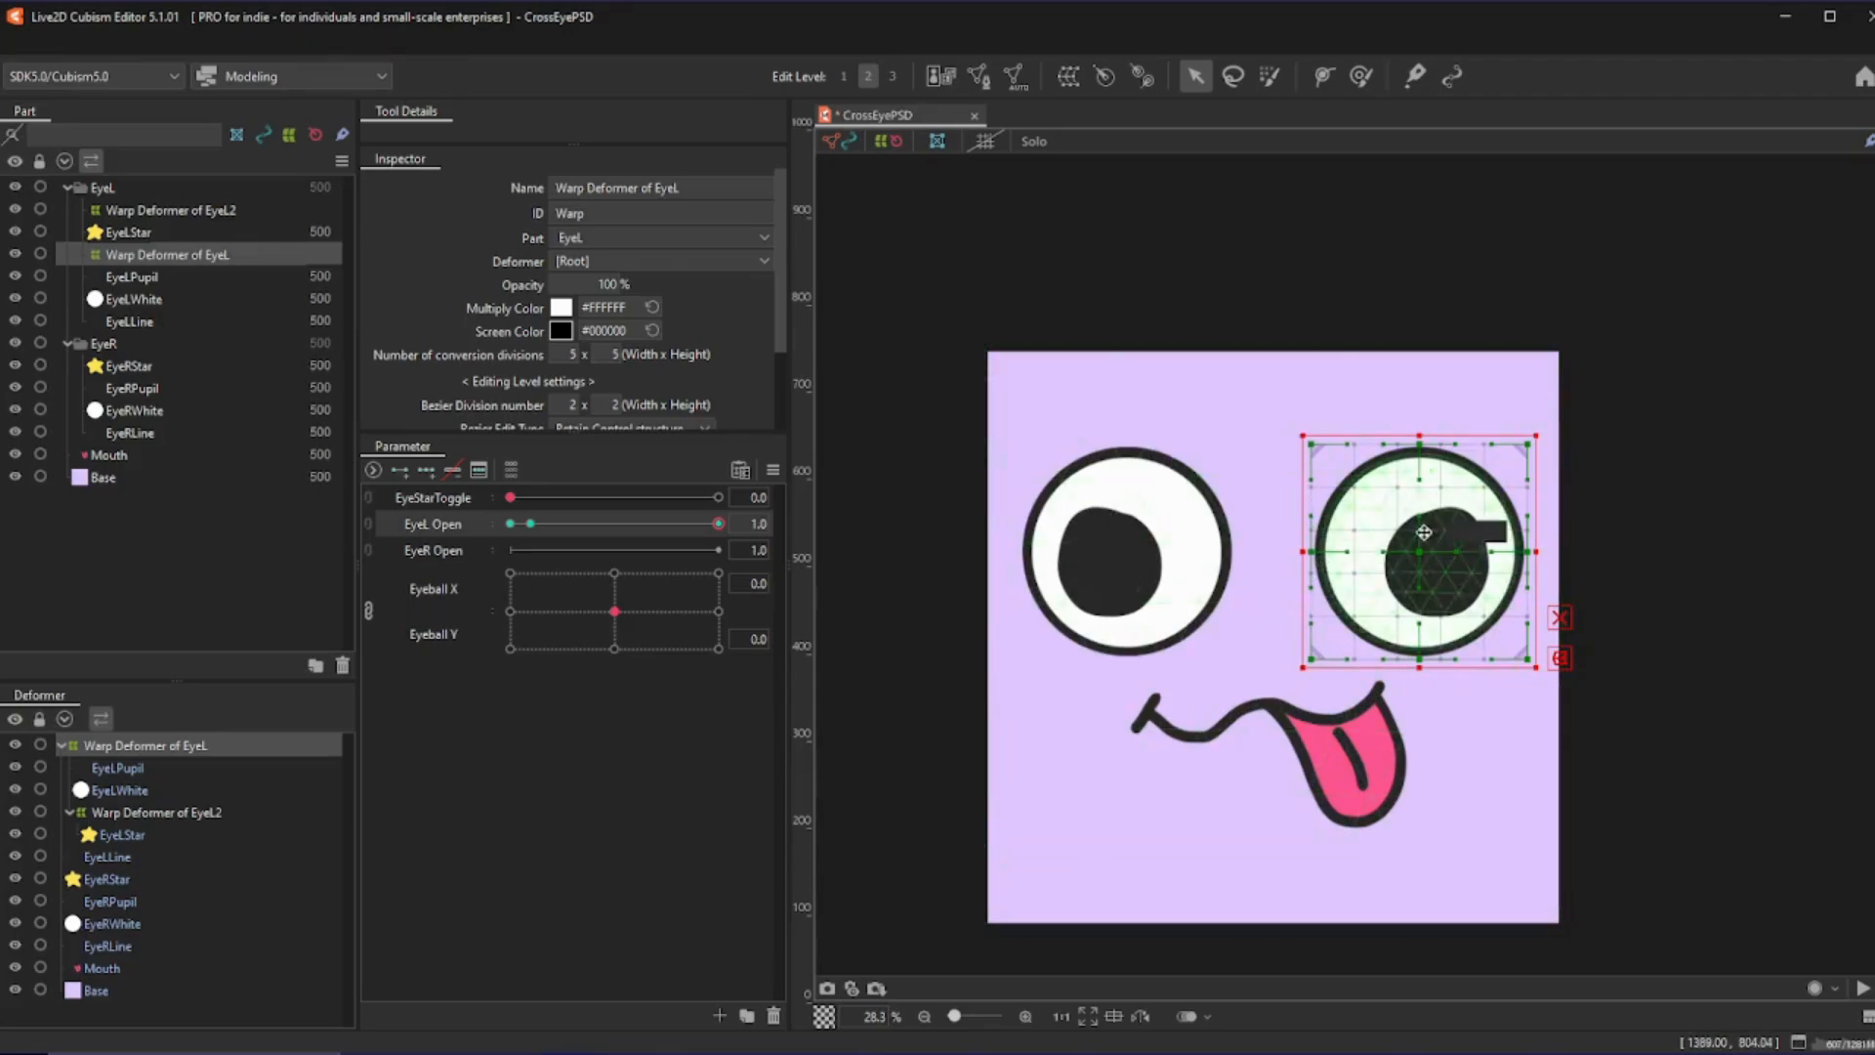
scroll(1424, 532, "up", 2)
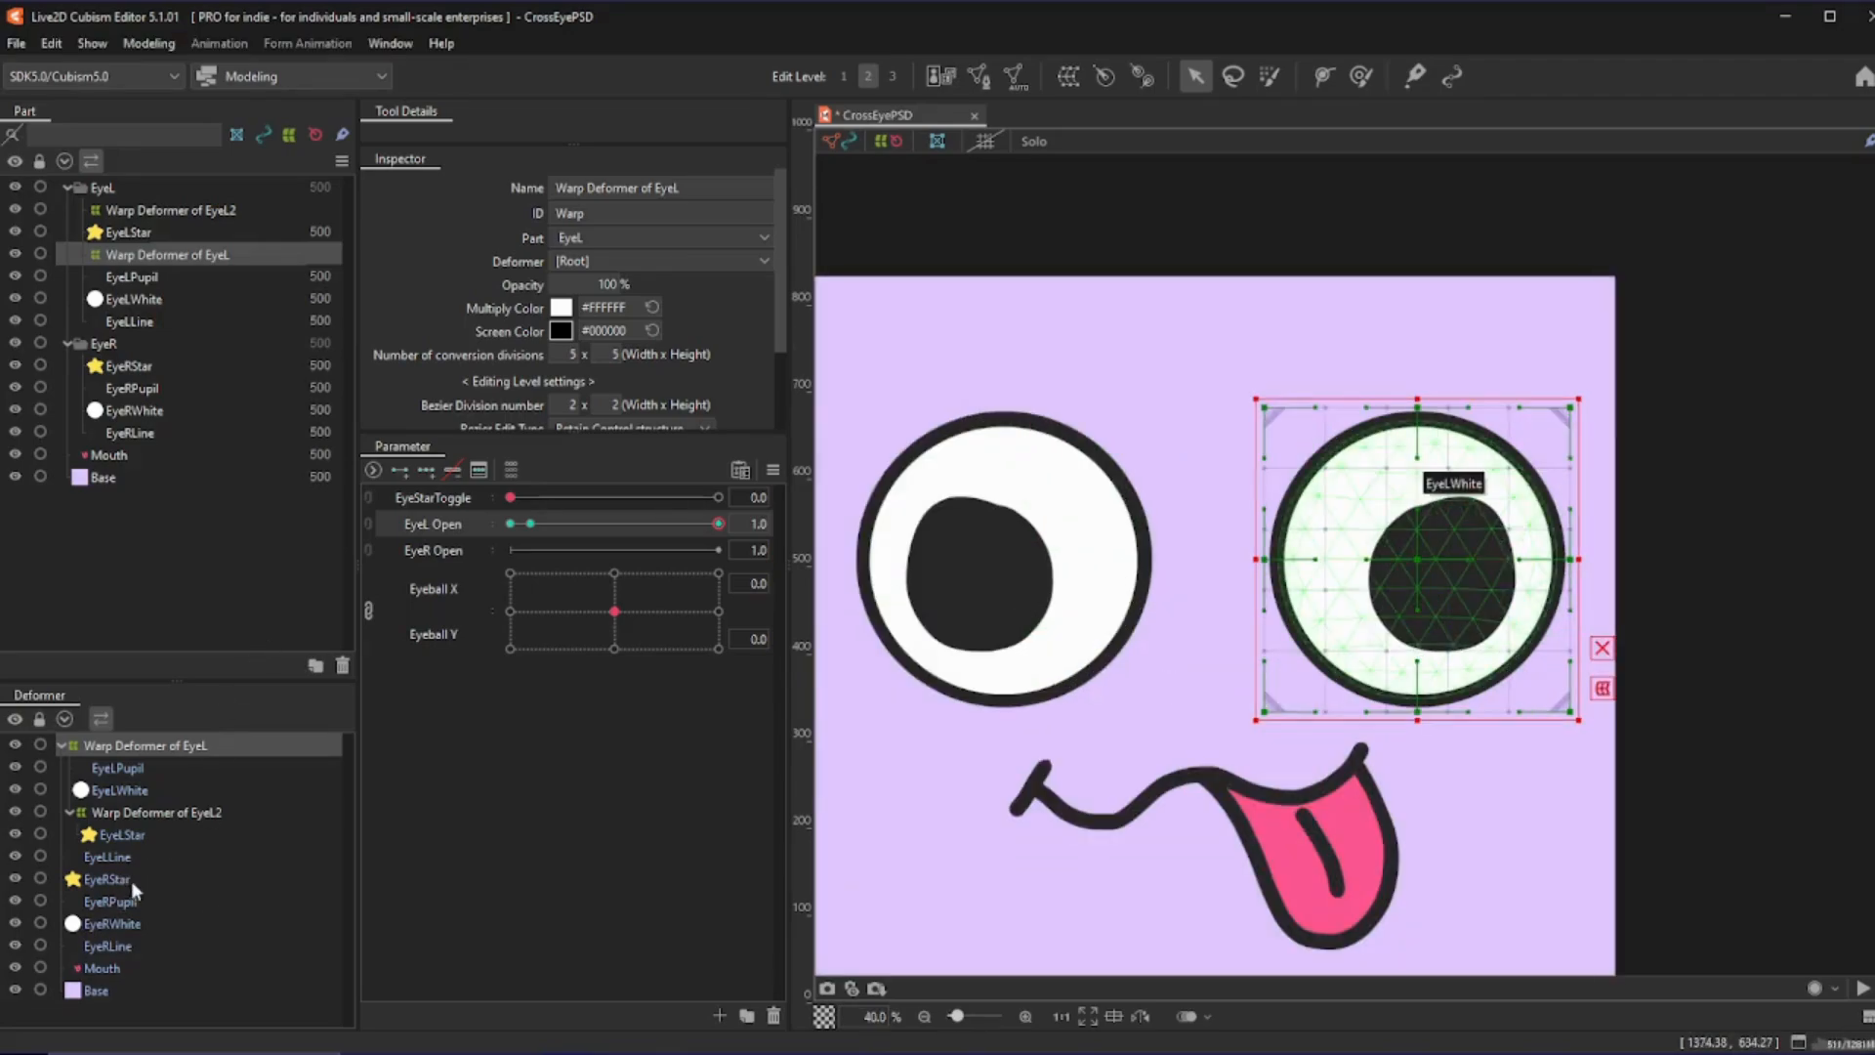
- Select all the left-eye objects and set EyeStarToggle to 1.0 to check the stars on both eyes
left_click(129, 856, "shift")
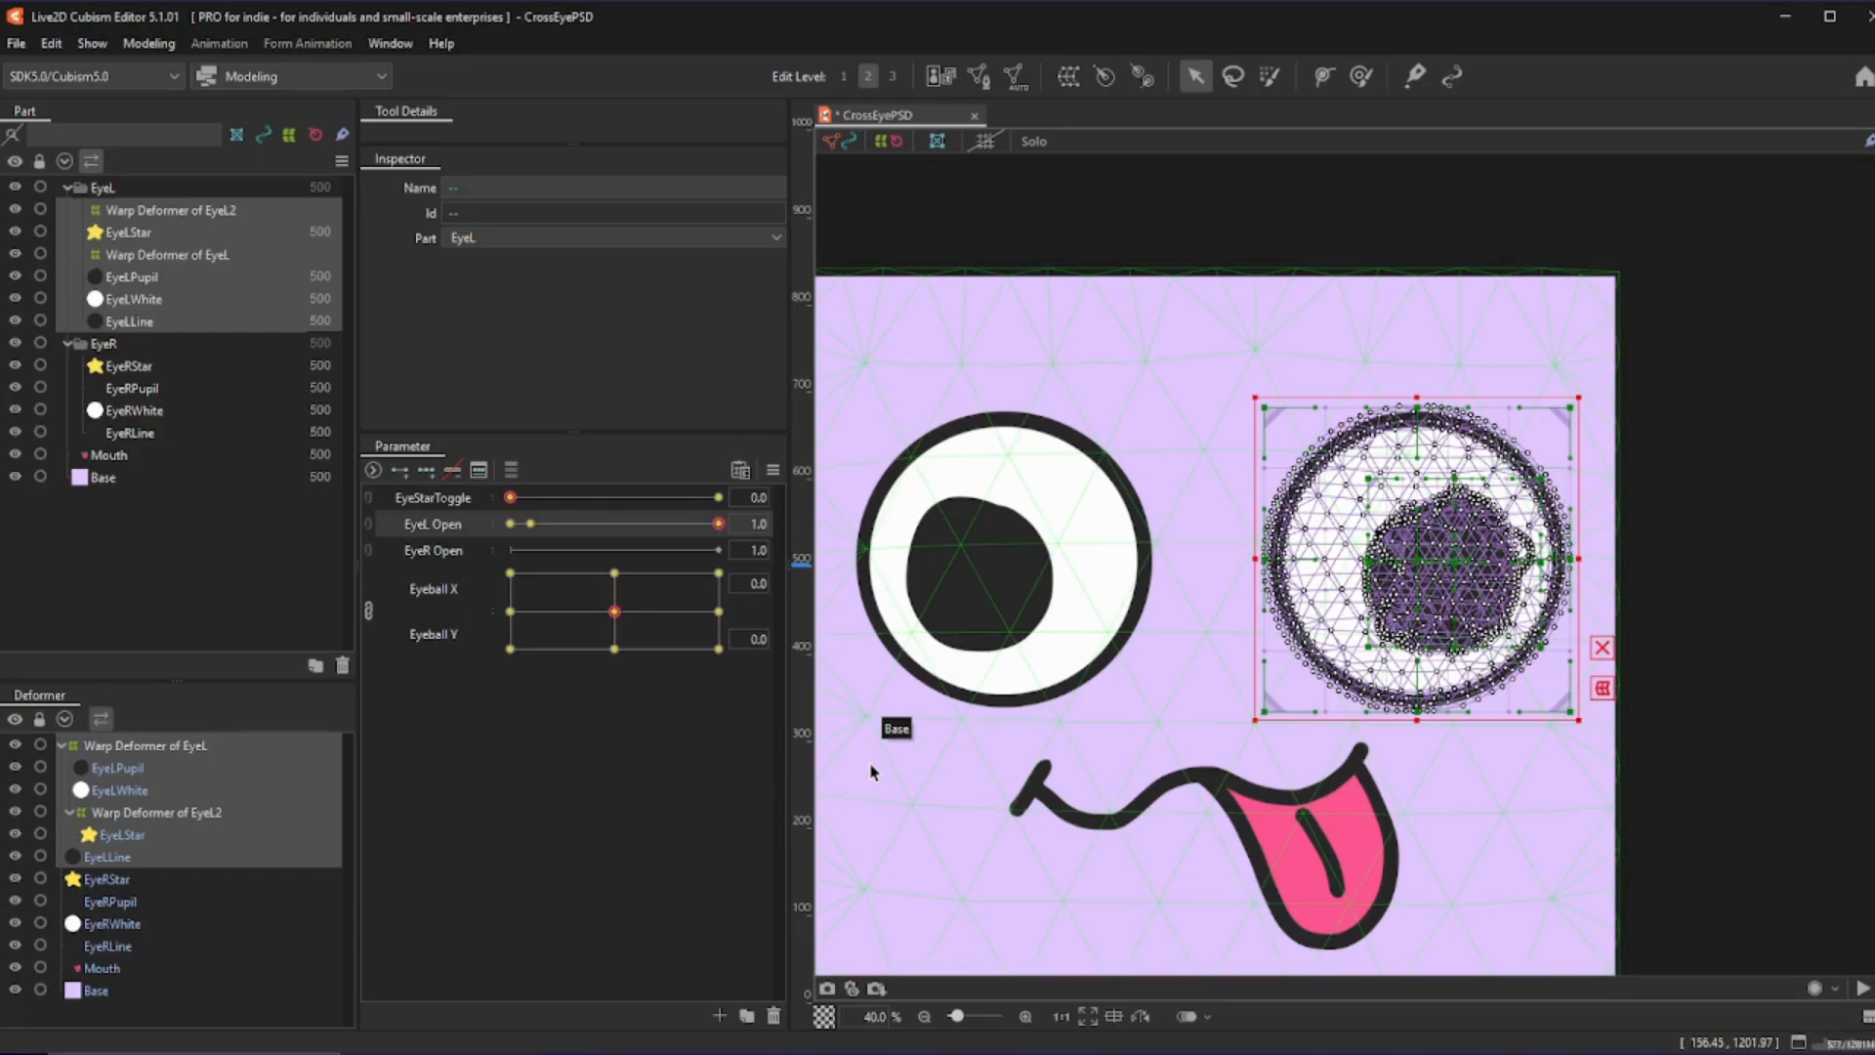
left_click(691, 497)
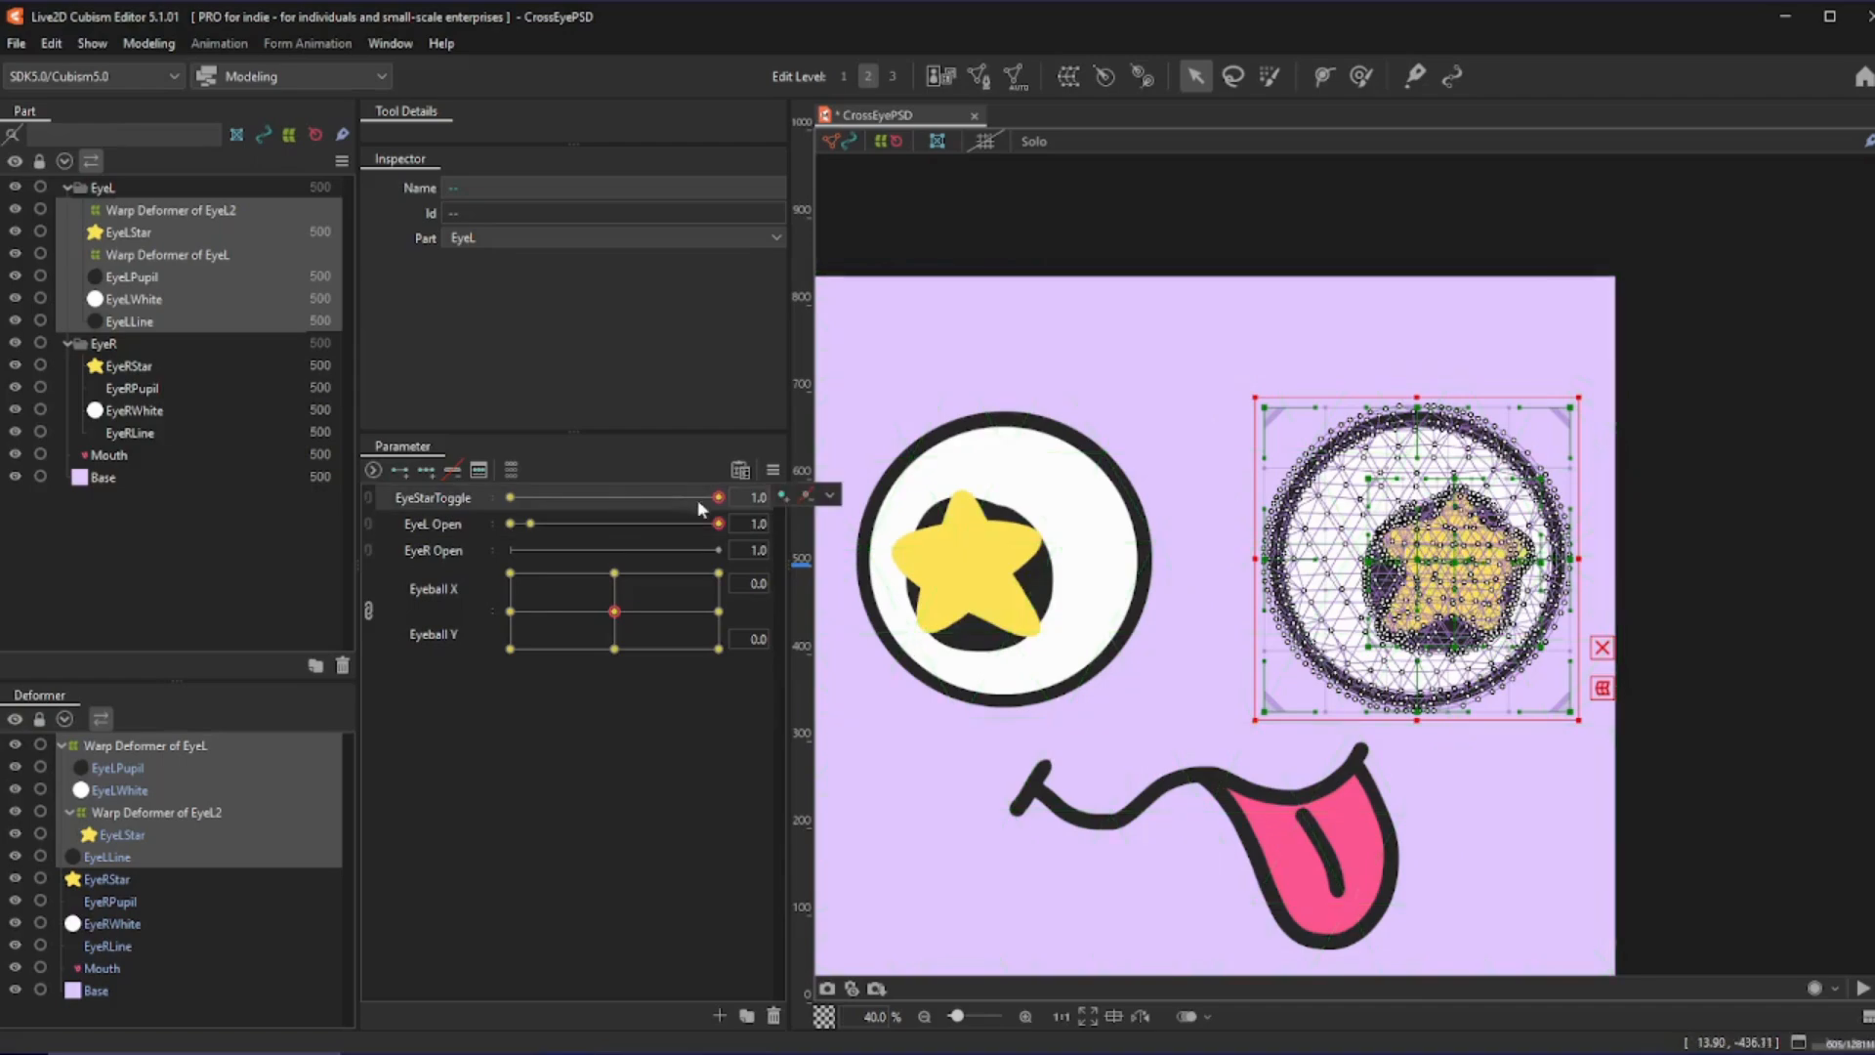
left_click_drag(788, 539, 1225, 593)
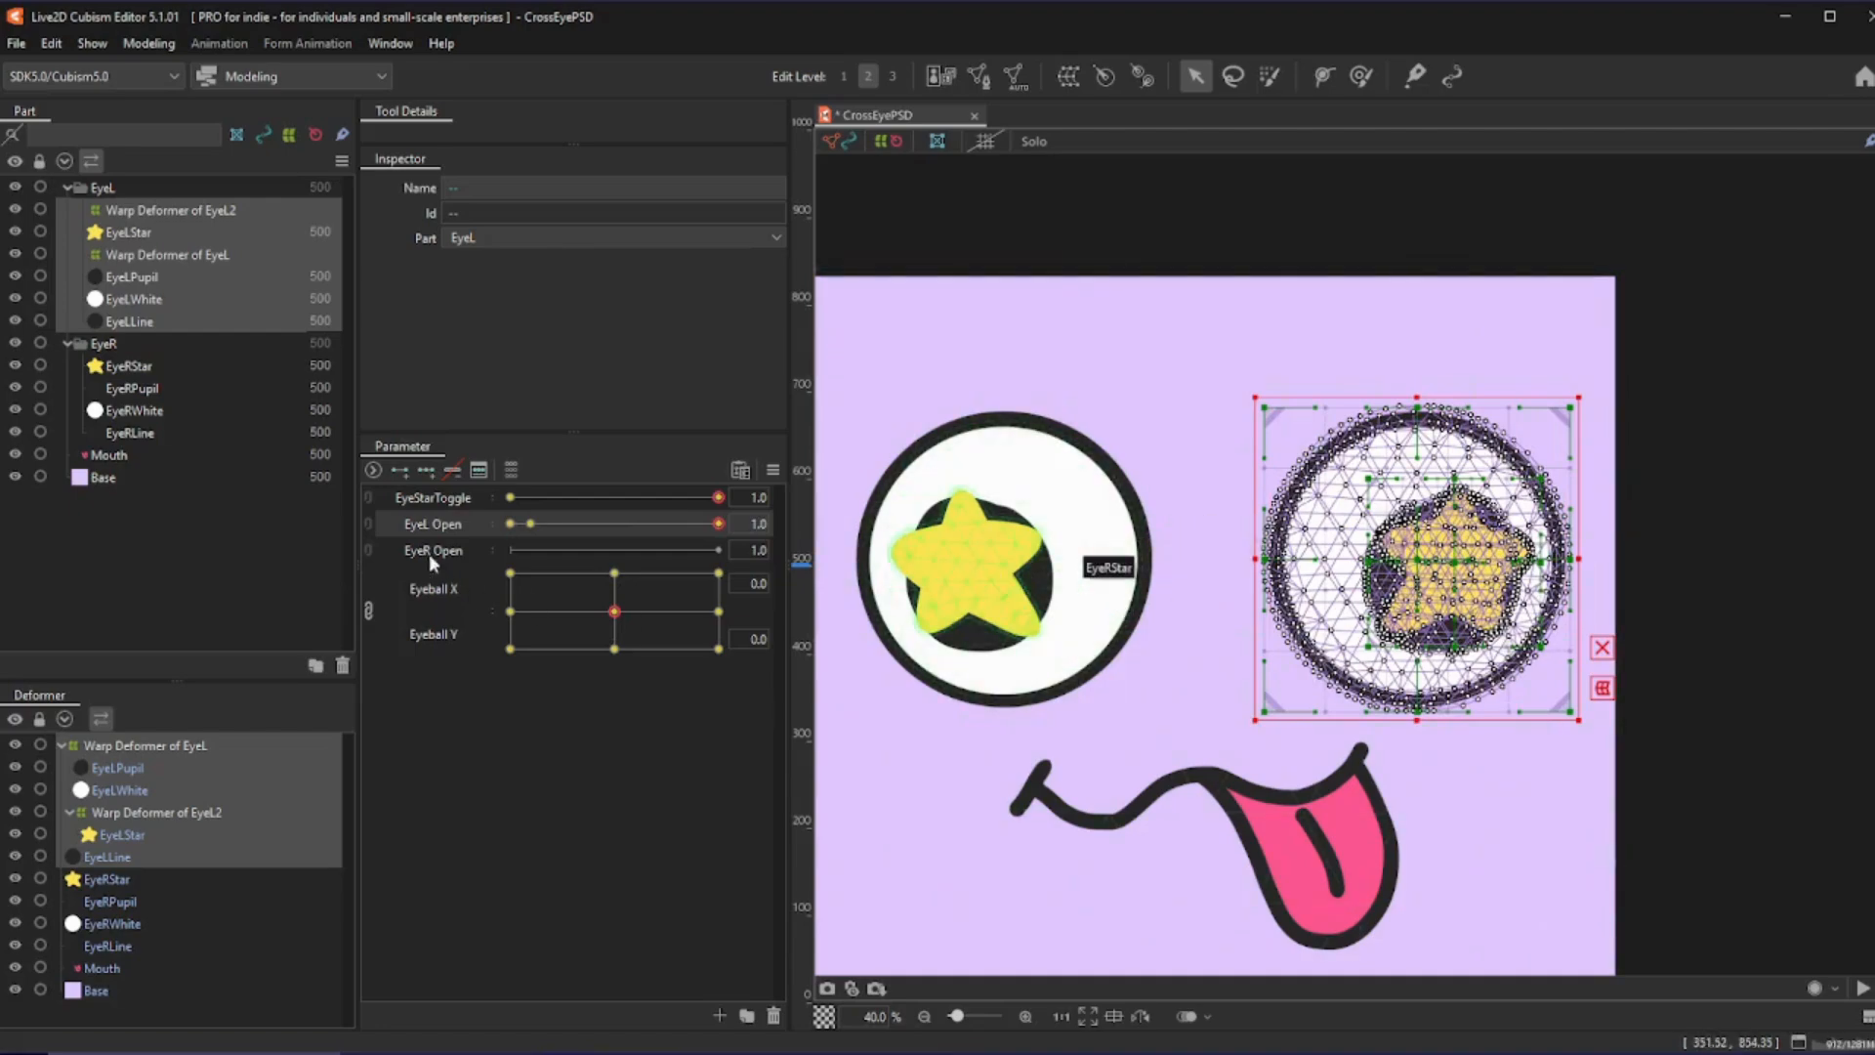
left_click(445, 497)
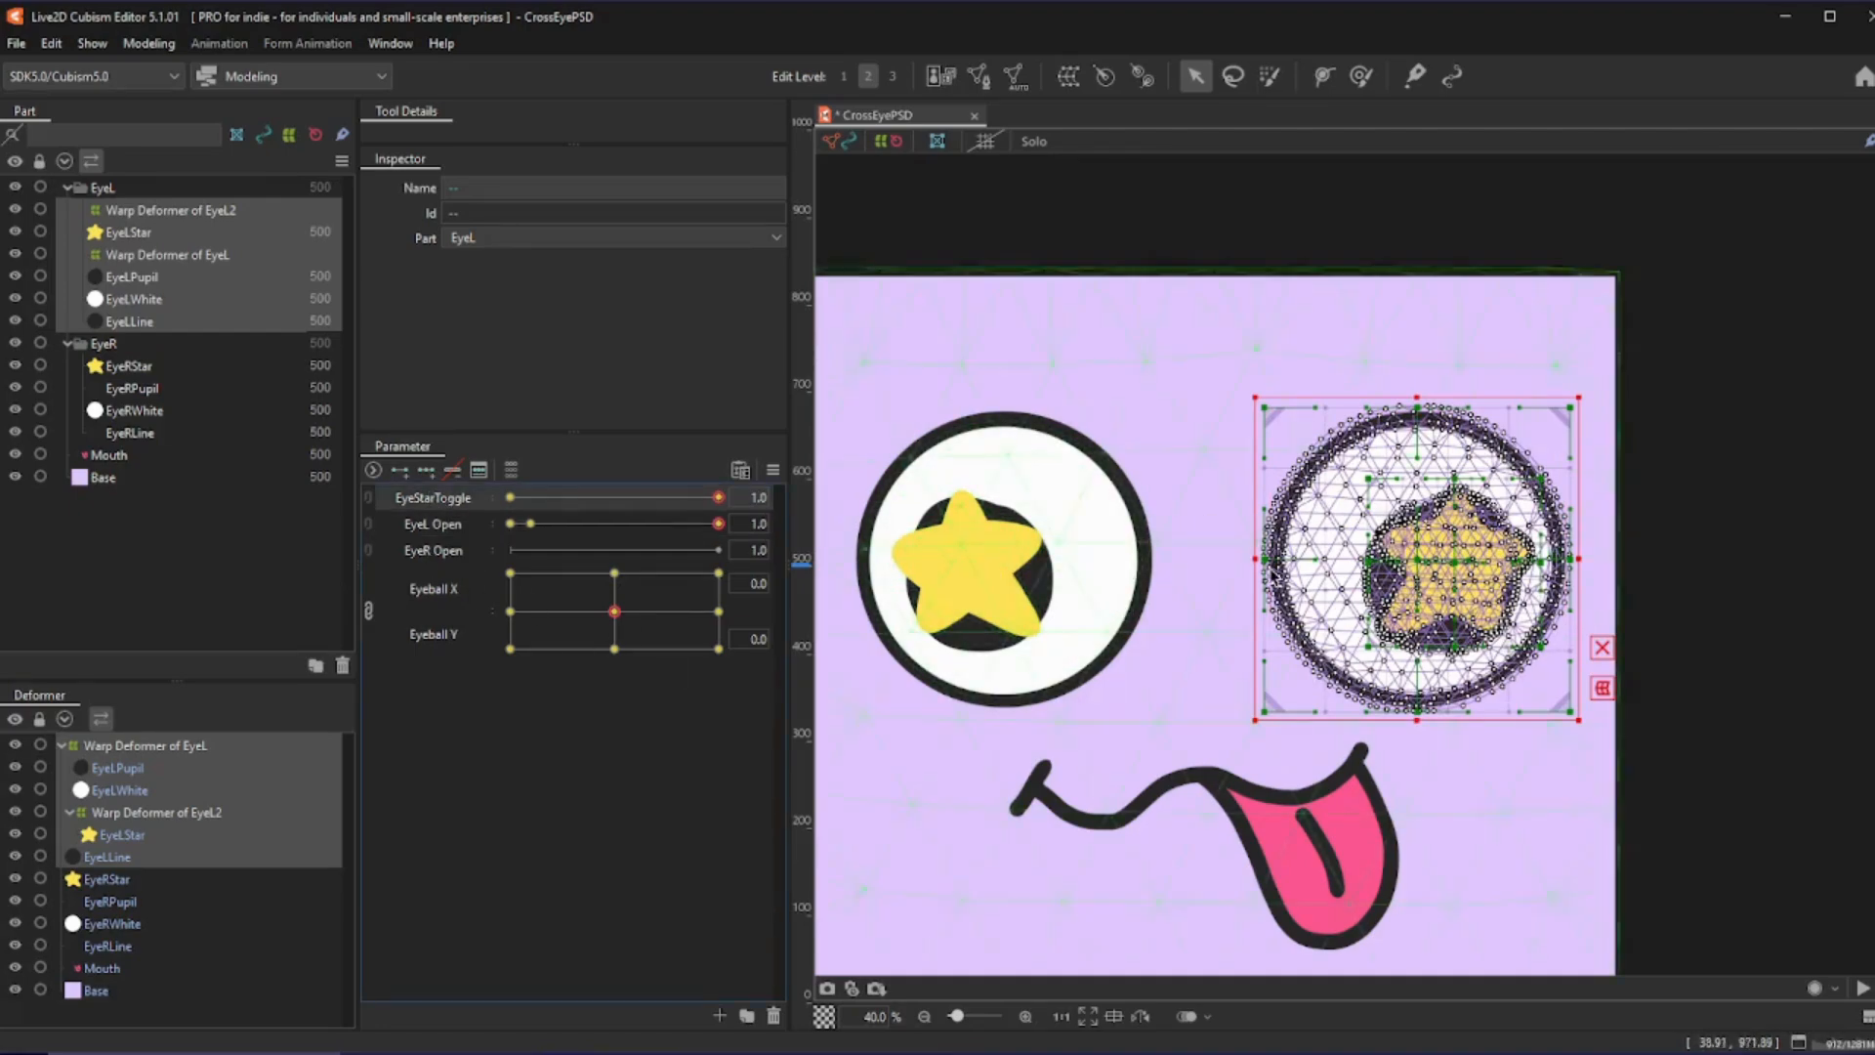
- Create a warp deformer as parent of EyeLLine and Warp Deformer of EyeL, and expand its nested deformers in the hierarchy
left_click(114, 860)
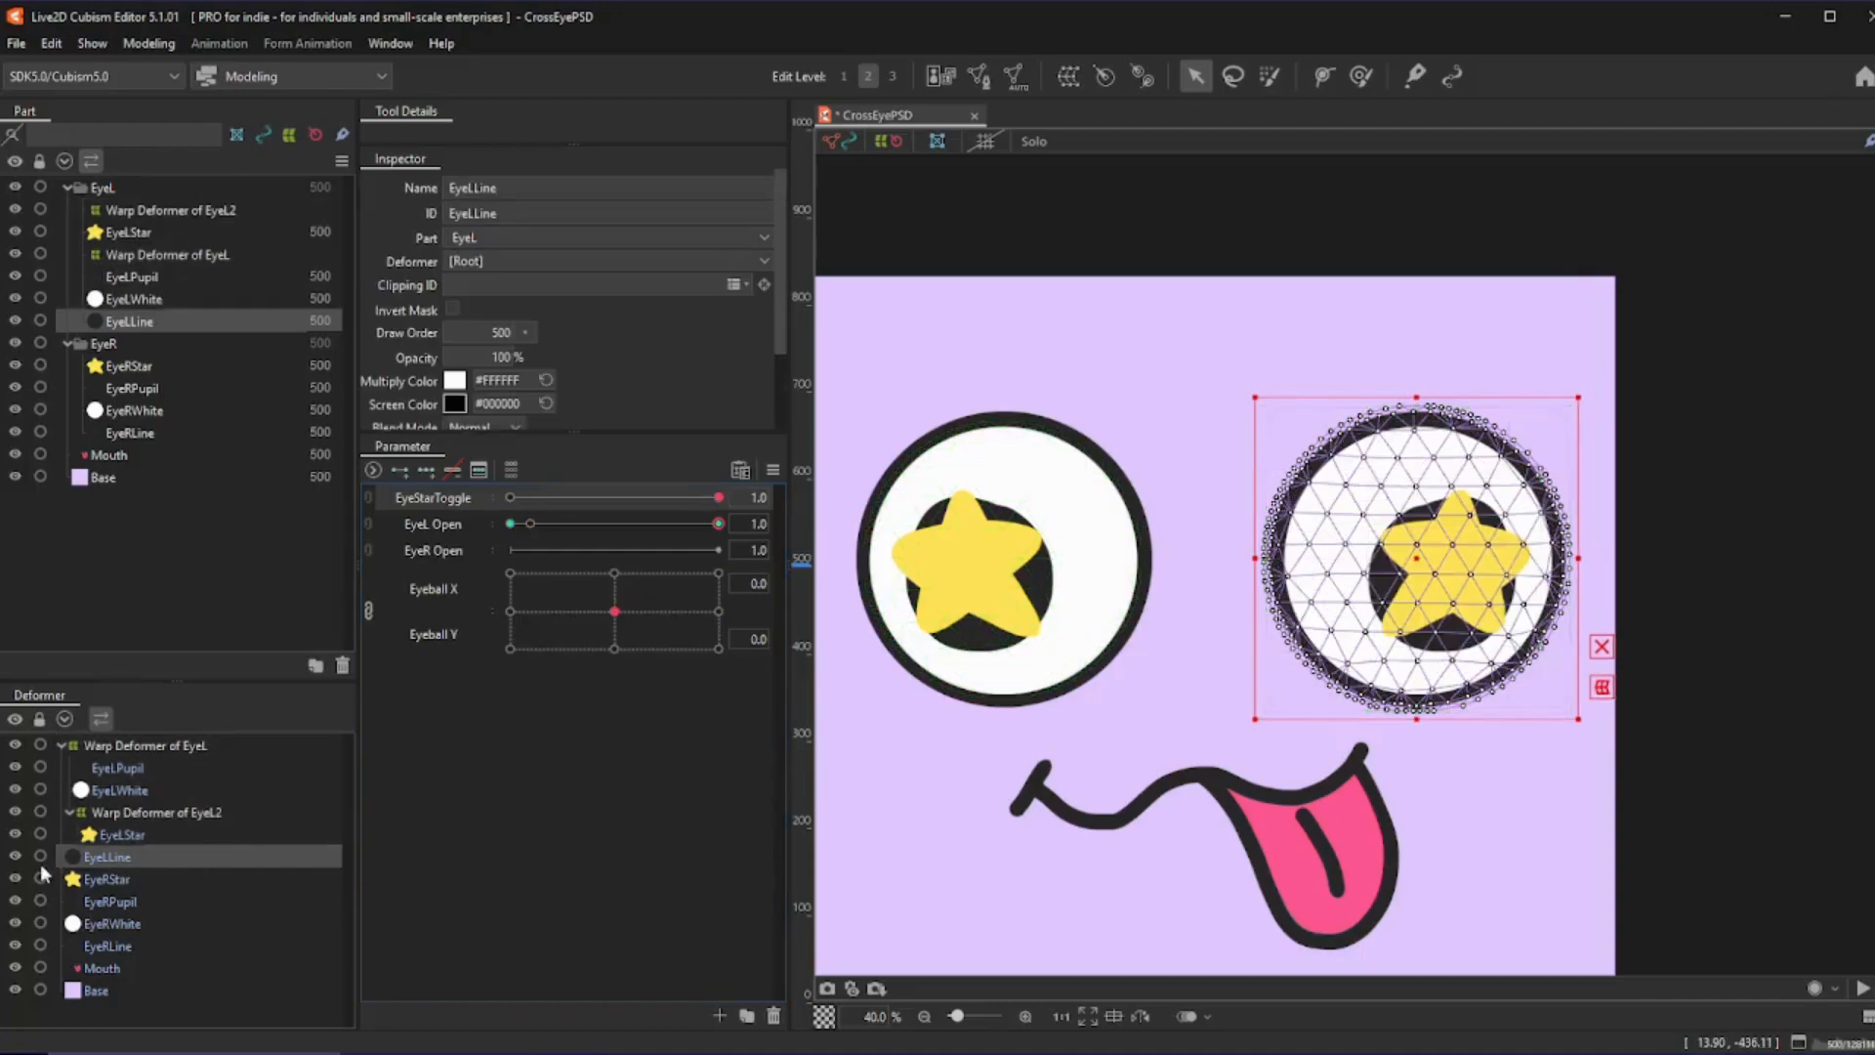
left_click(154, 747, "ctrl")
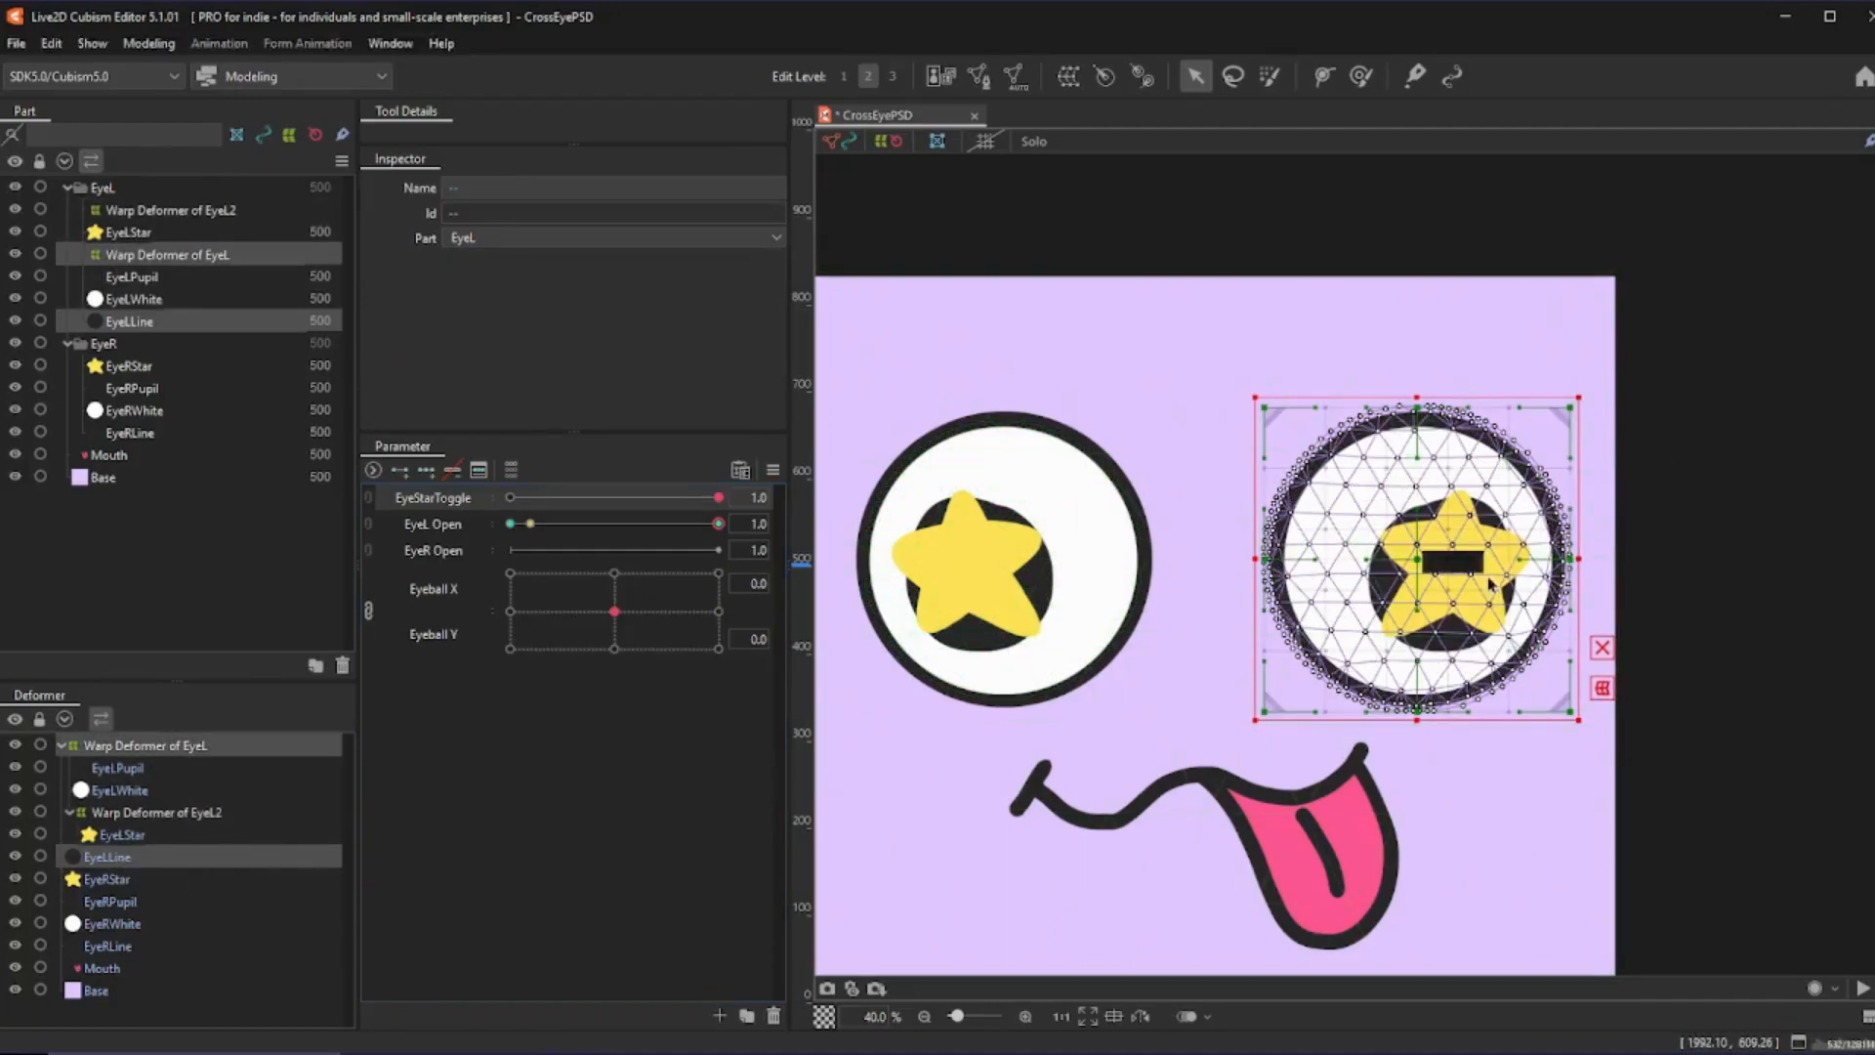
key("ctrl+w")
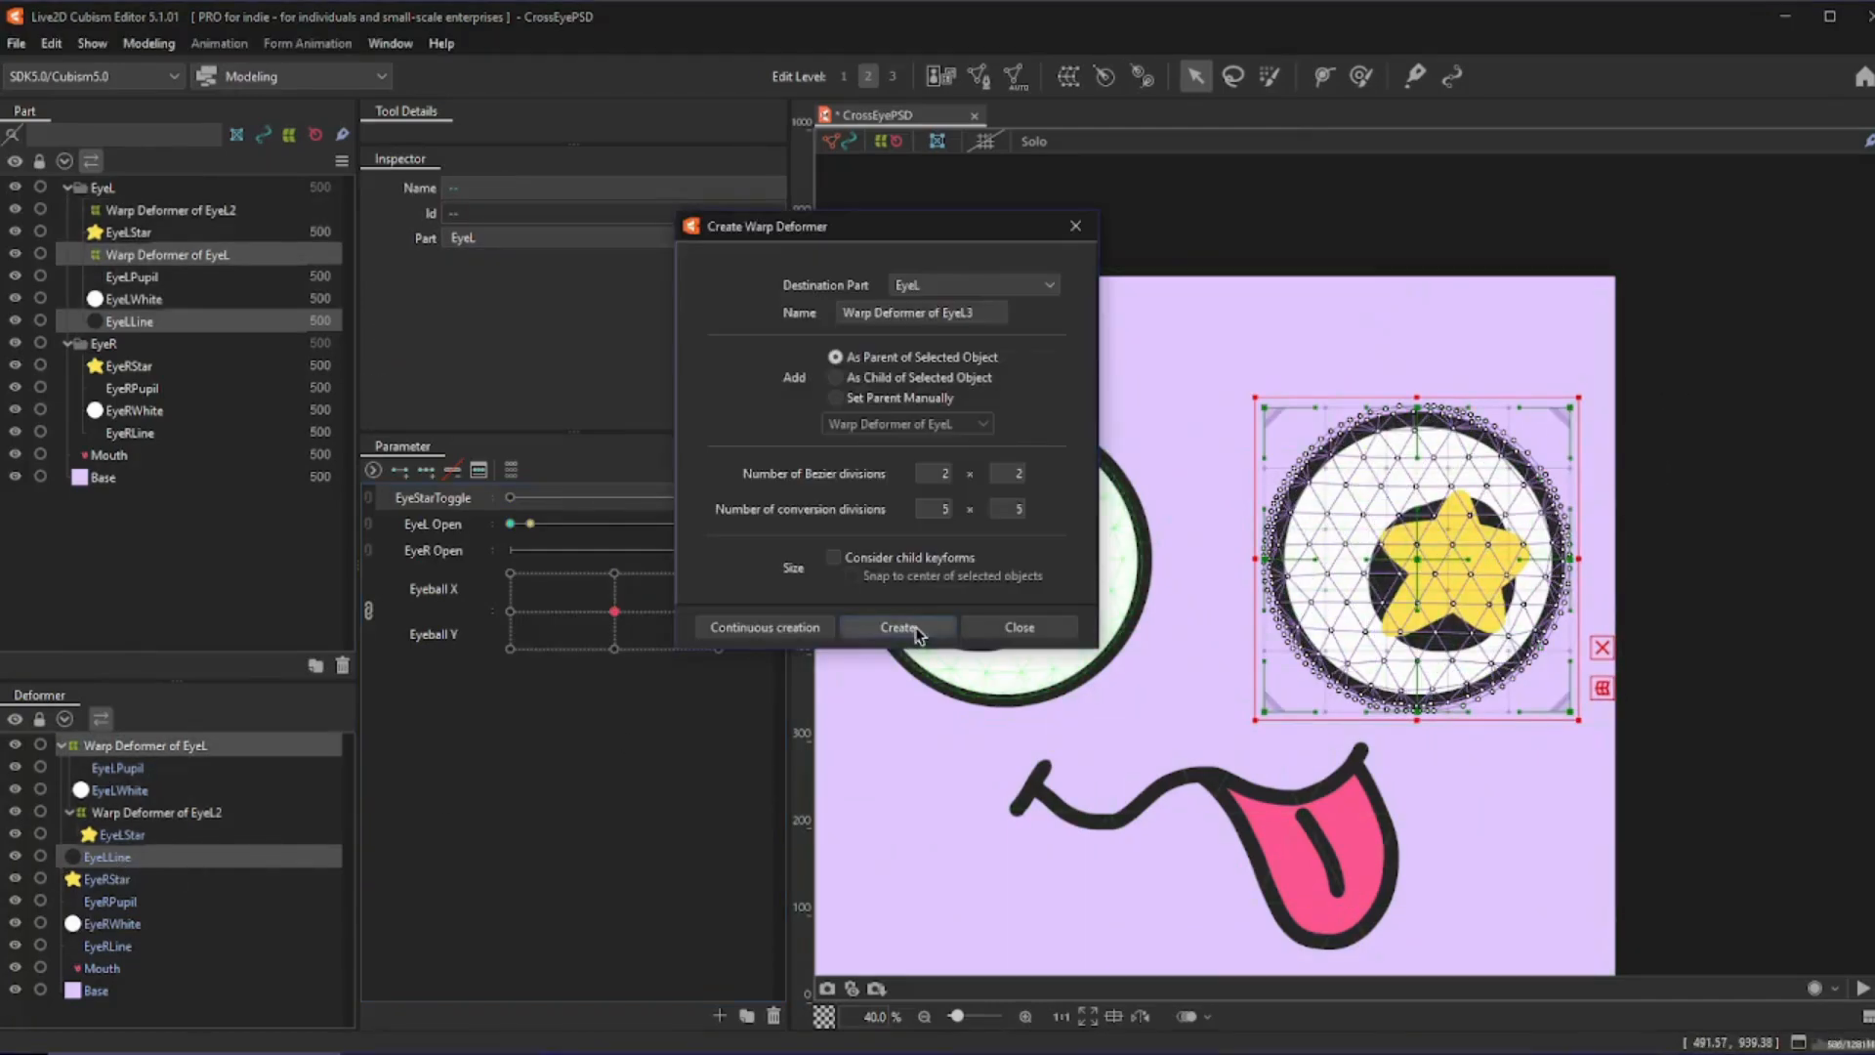
left_click(918, 630)
left_click(66, 792)
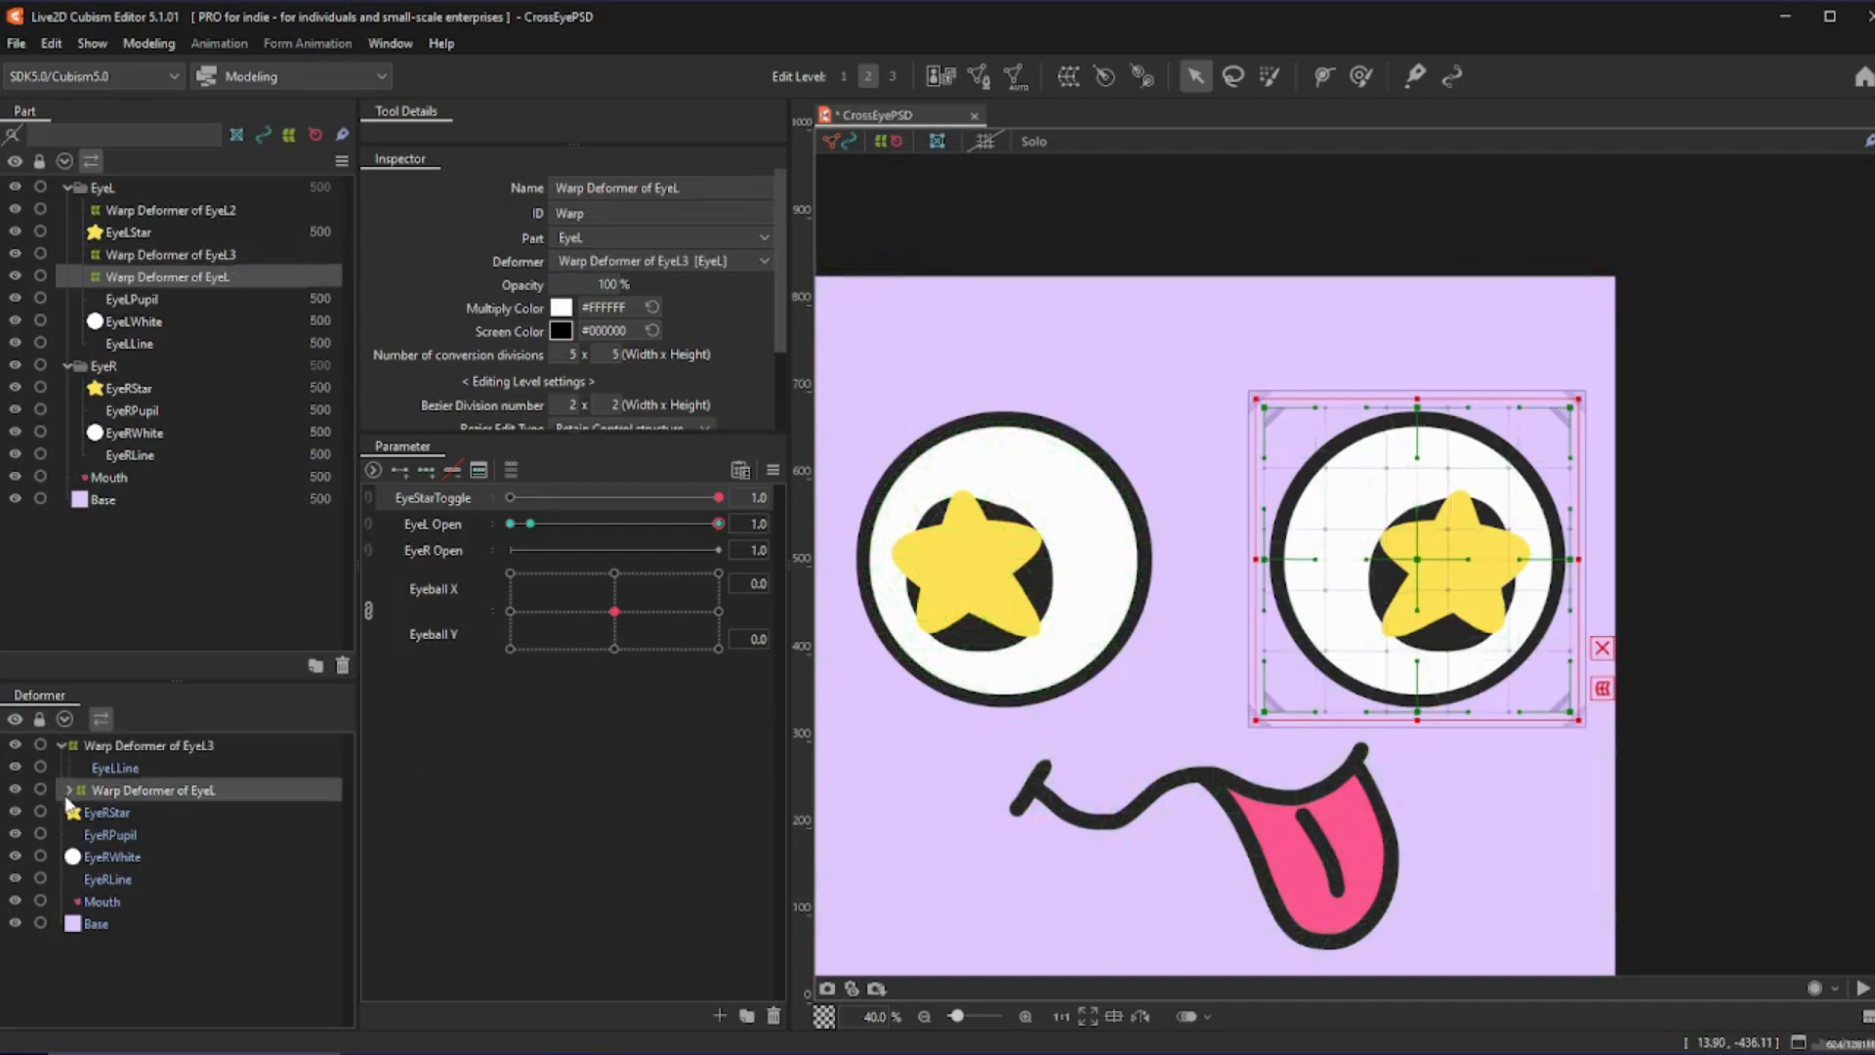
left_click(75, 865)
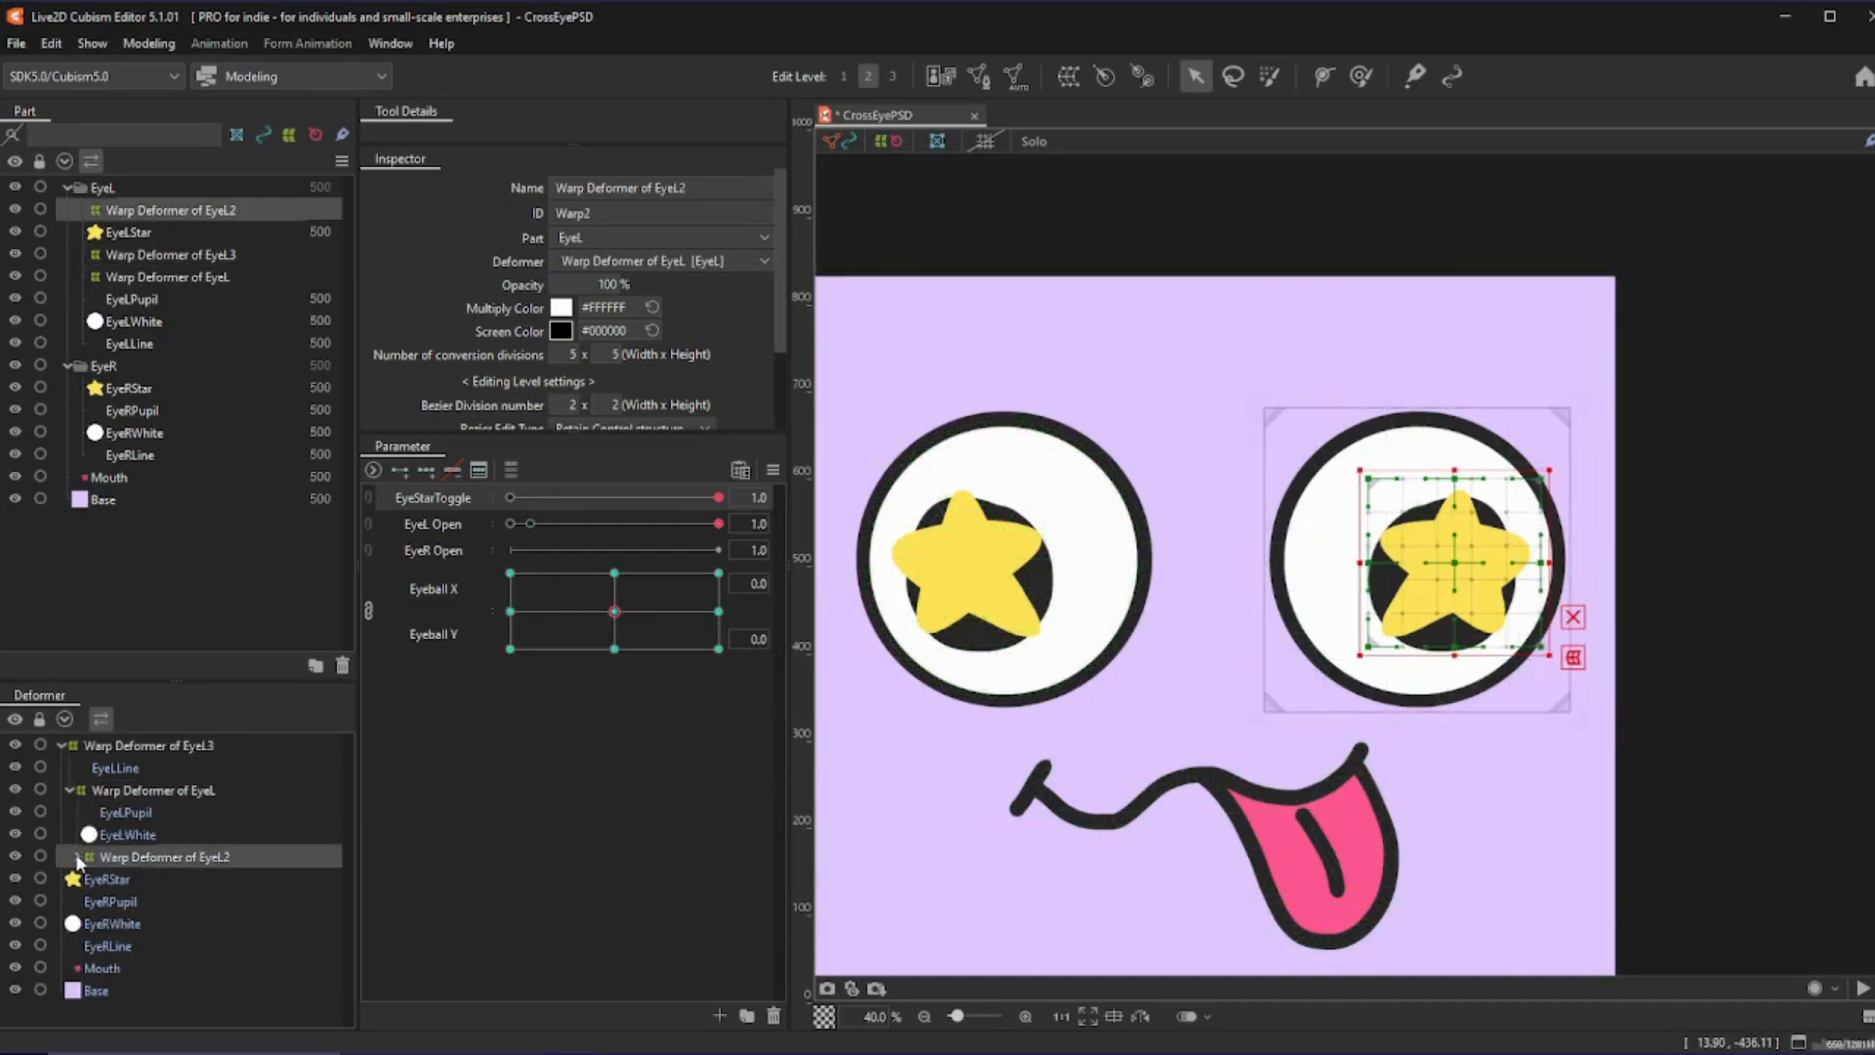
left_click(77, 856)
- Select the whole left-eye hierarchy and reset all parameters to their default values
left_click(119, 749)
left_click(129, 877, "shift")
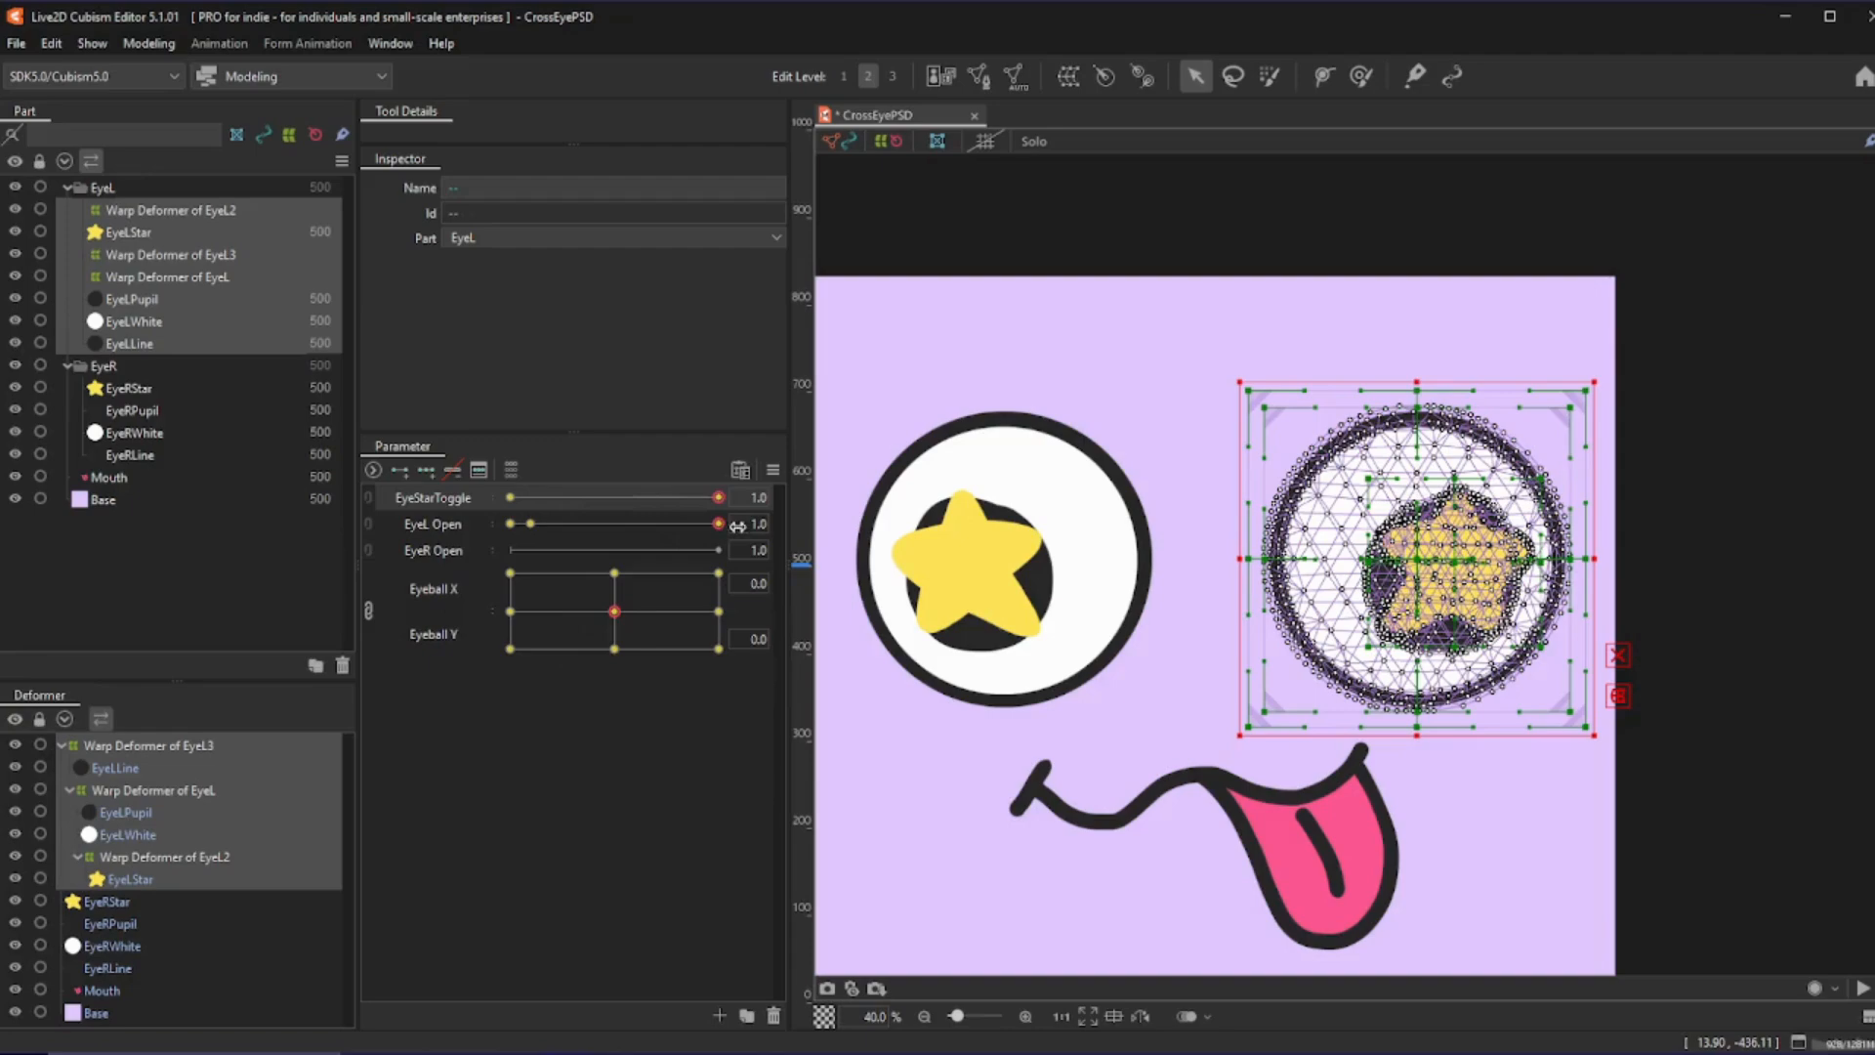
left_click(773, 470)
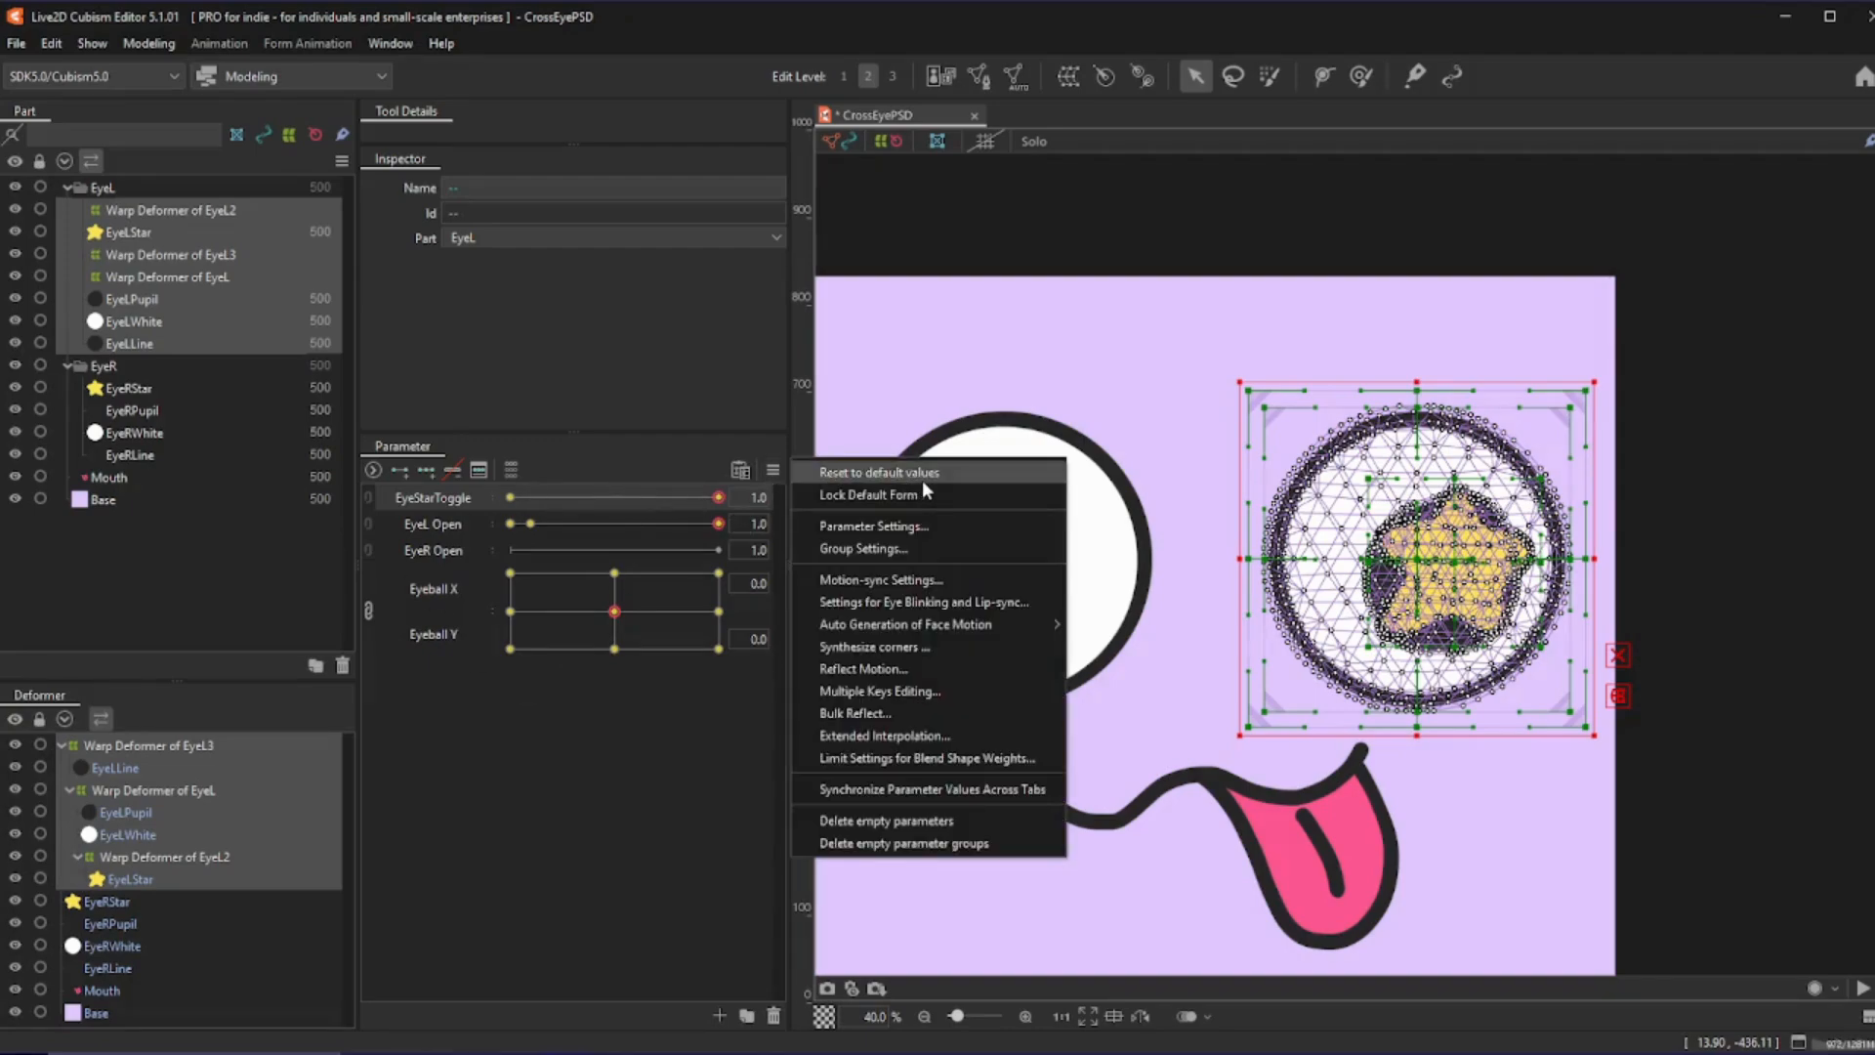
left_click(939, 474)
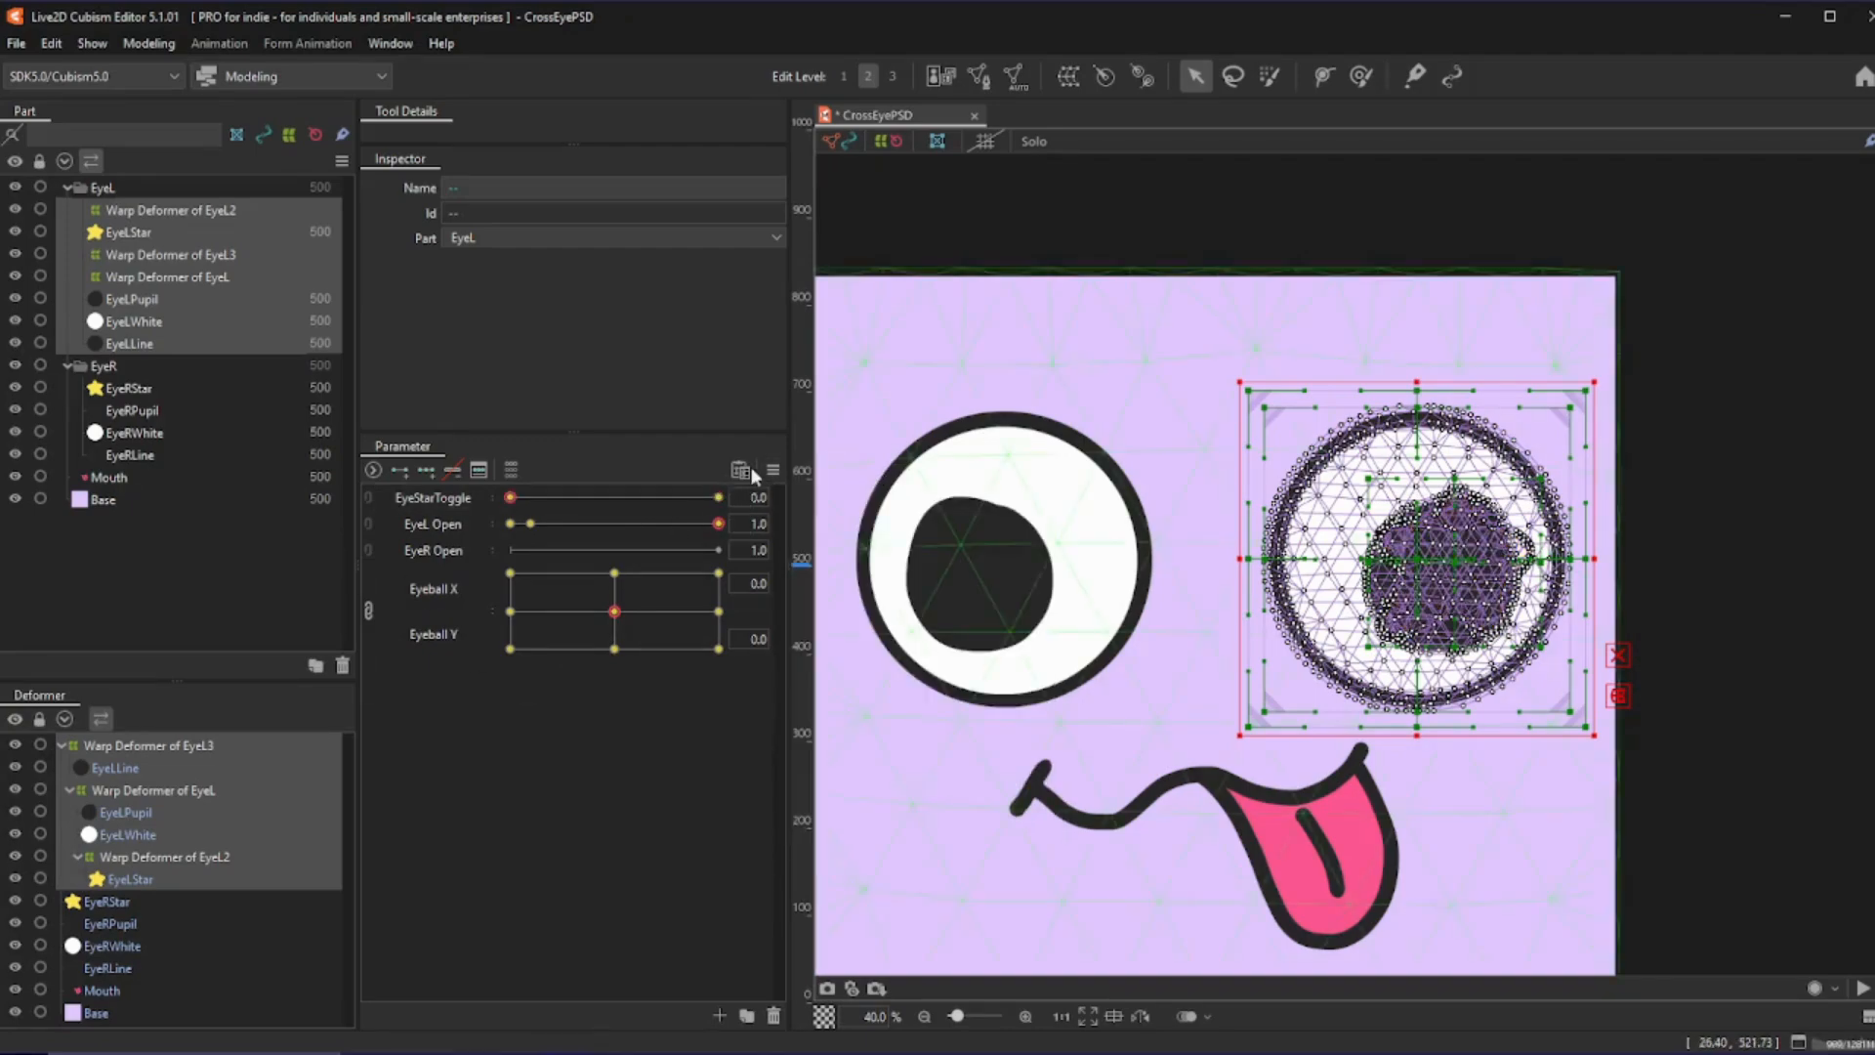
- Duplicate the complete left-eye hierarchy, from Warp Deformer of EyeL3 down to EyeLStar
left_click(145, 746)
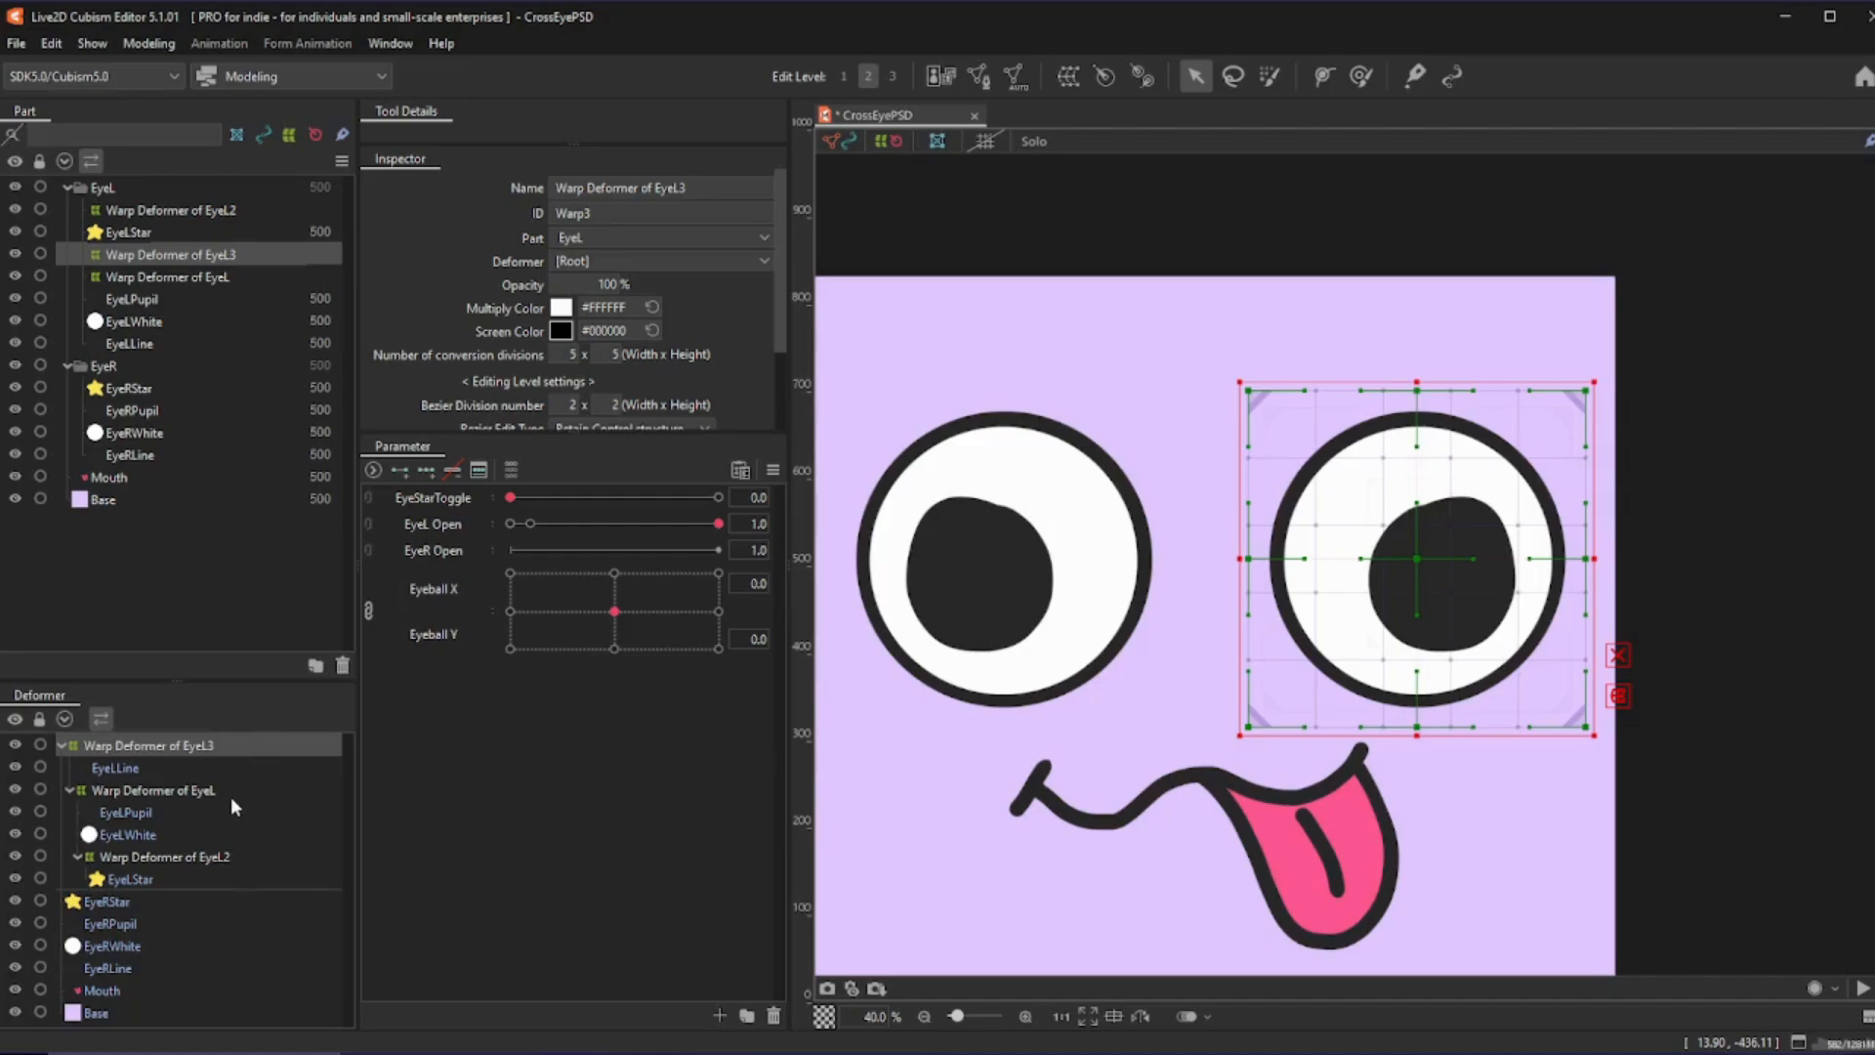
left_click(135, 879, "shift")
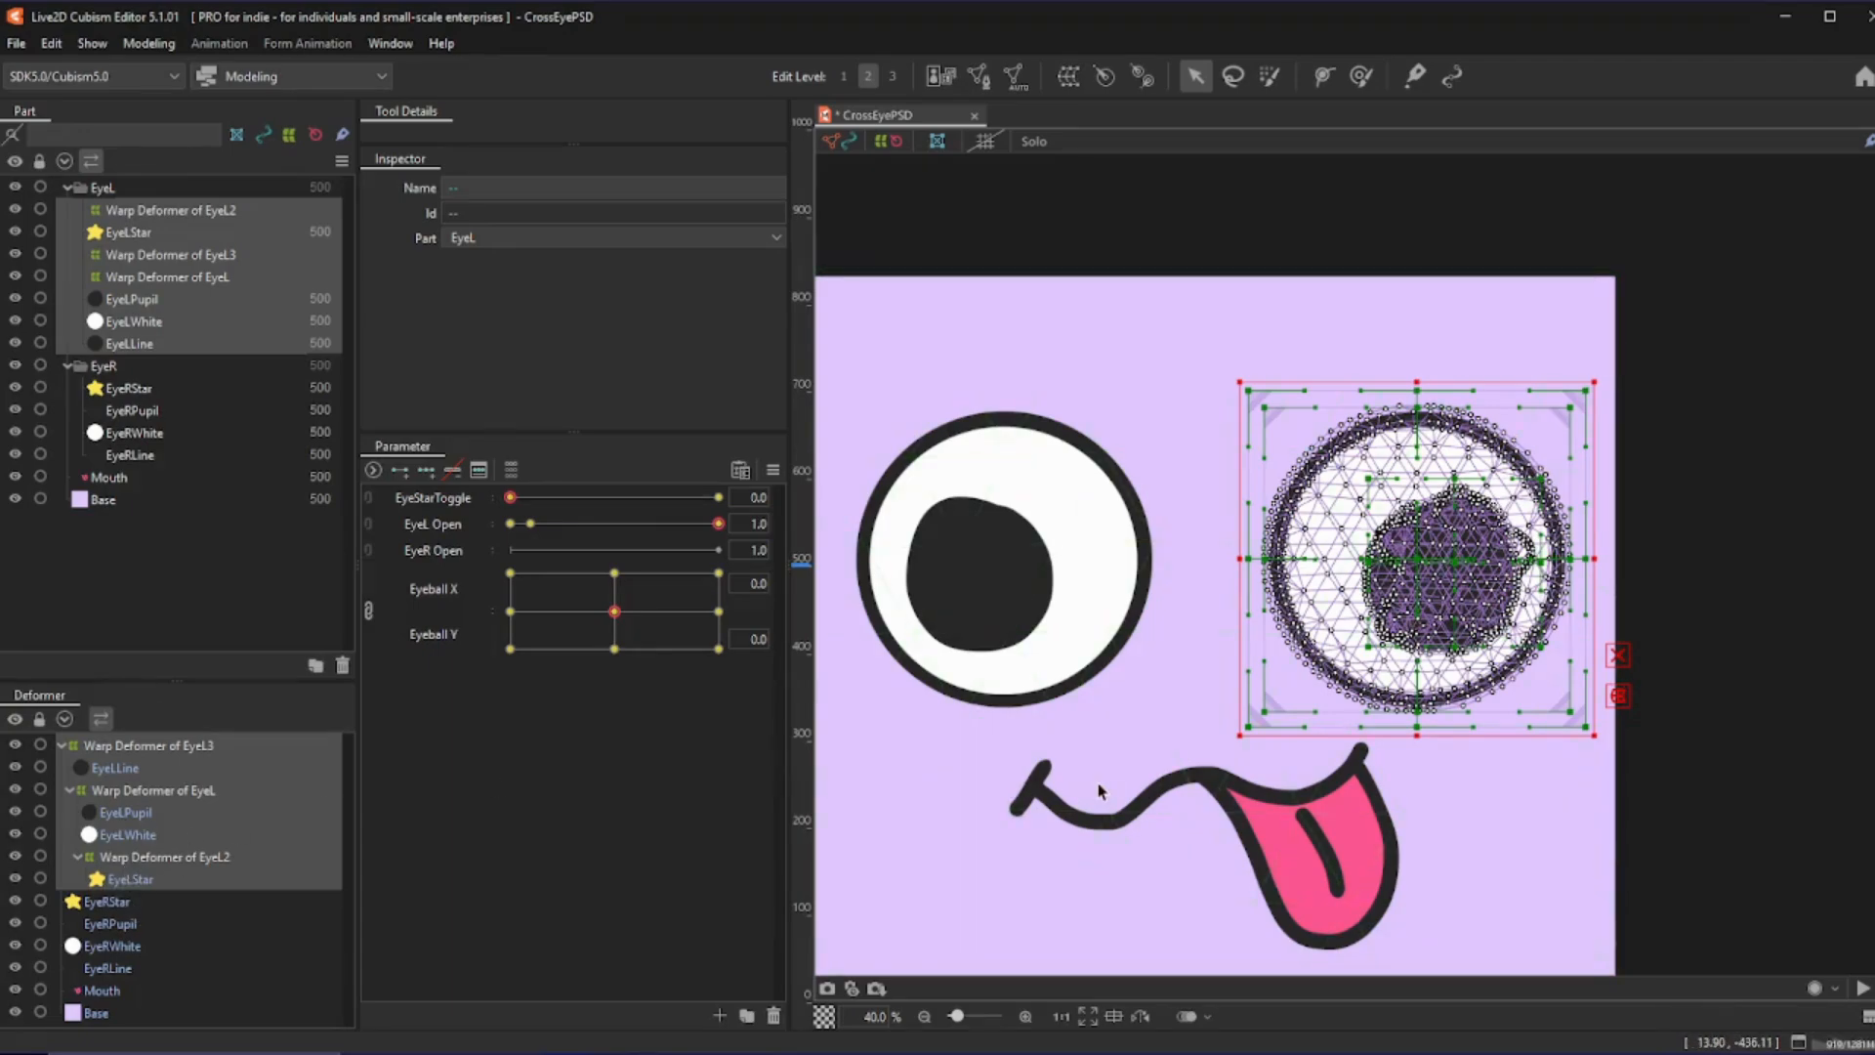
key("ctrl+v")
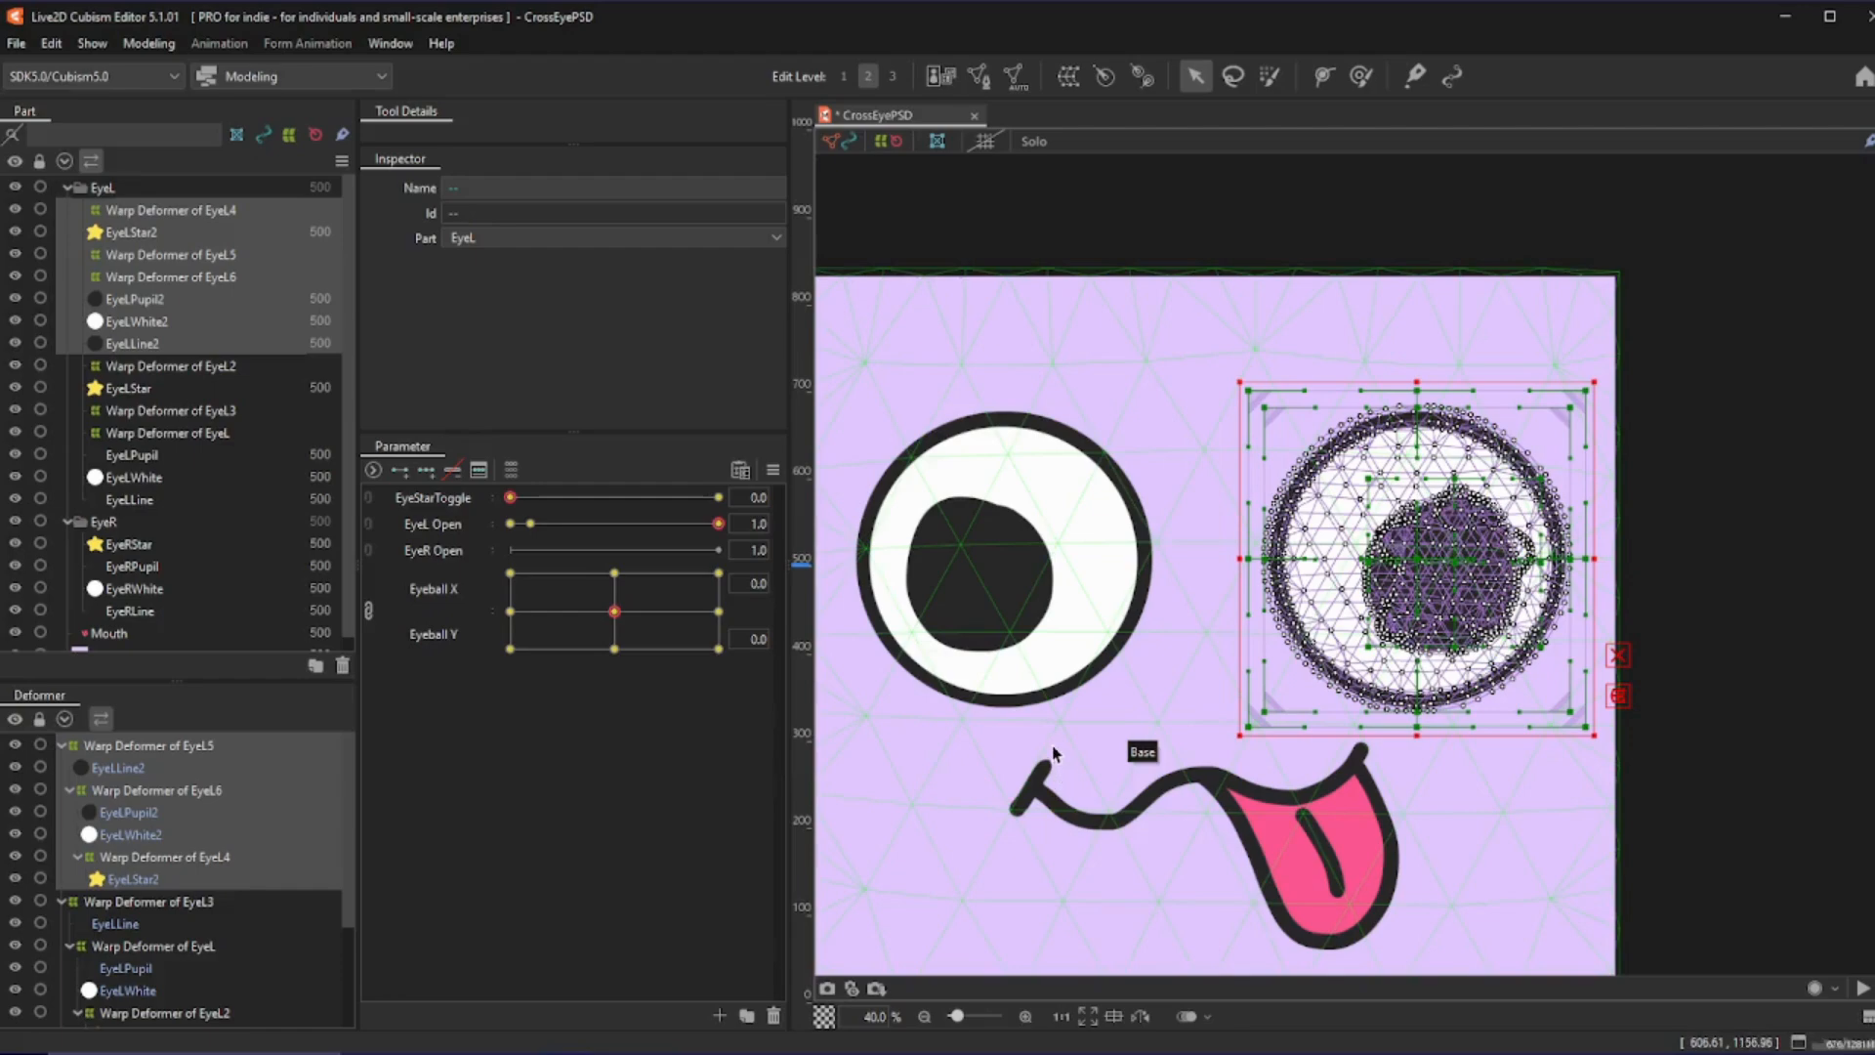
- Look up the shortcut for Reflect in the keyboard shortcut settings by filtering the commands with "ref"
left_click(16, 44)
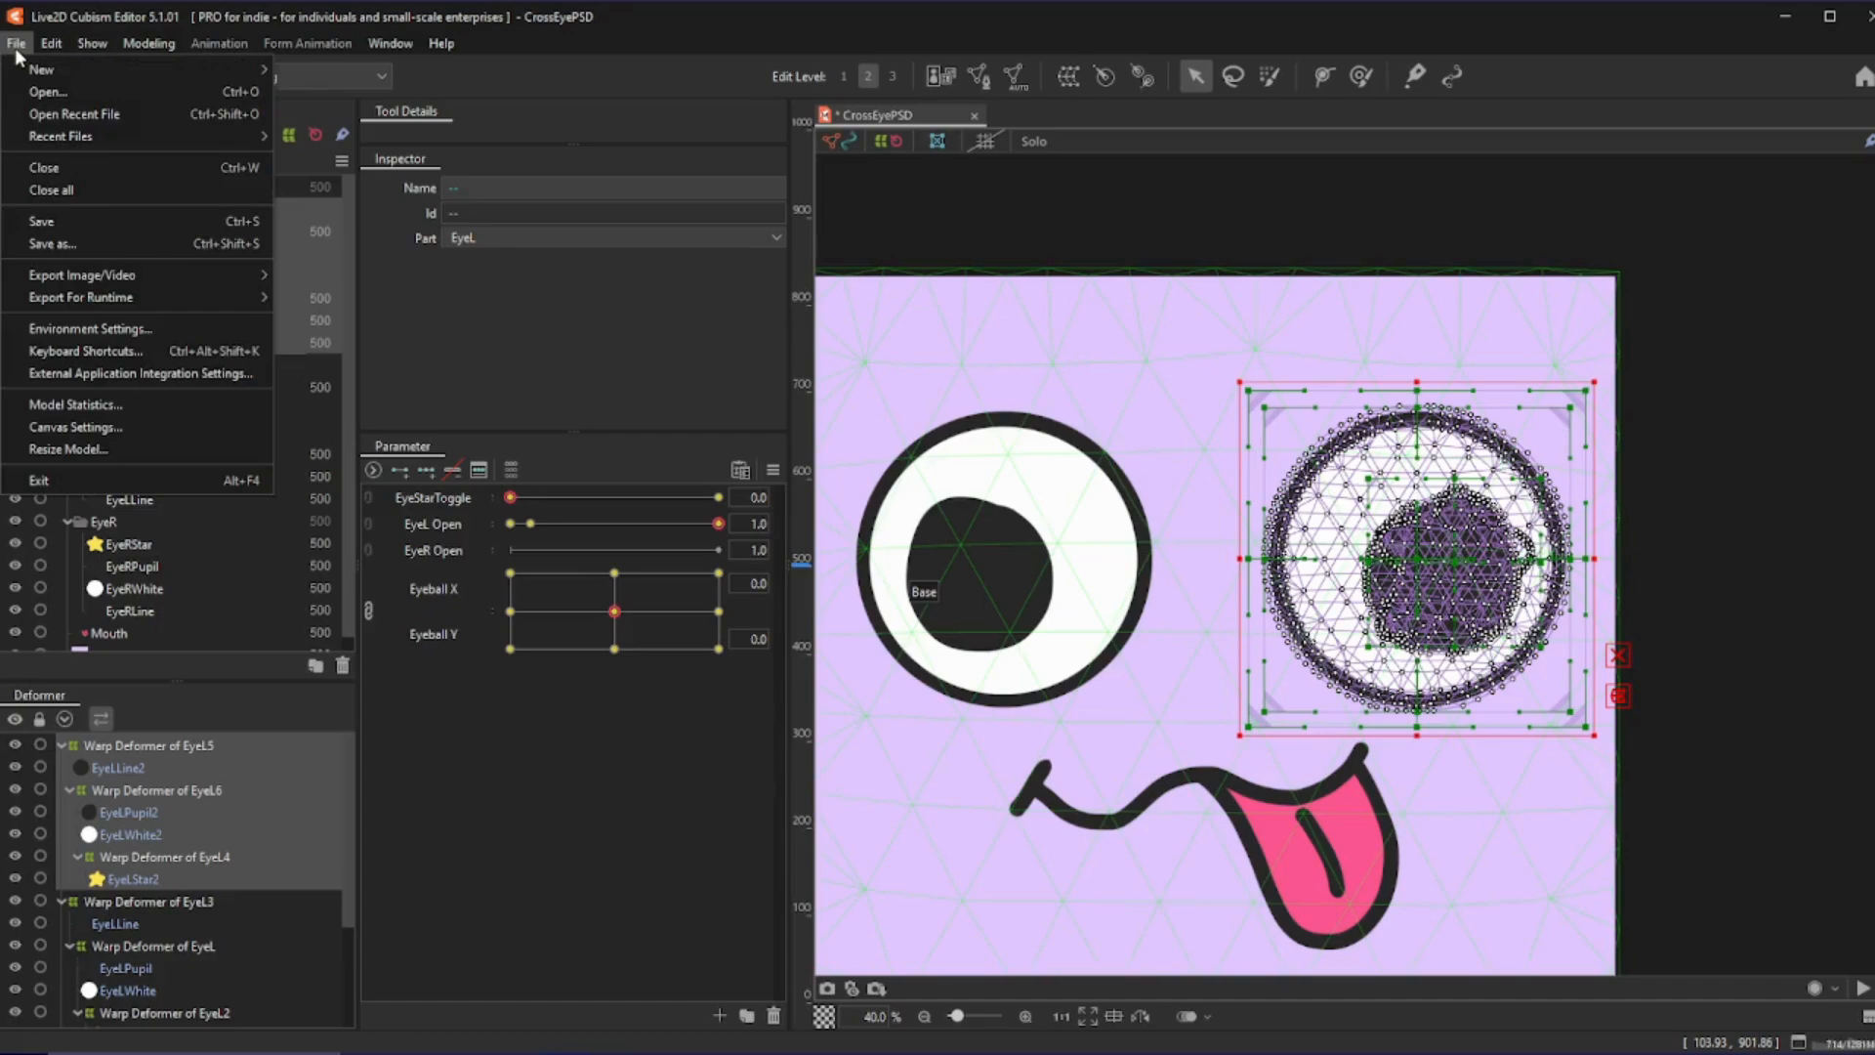
left_click(142, 350)
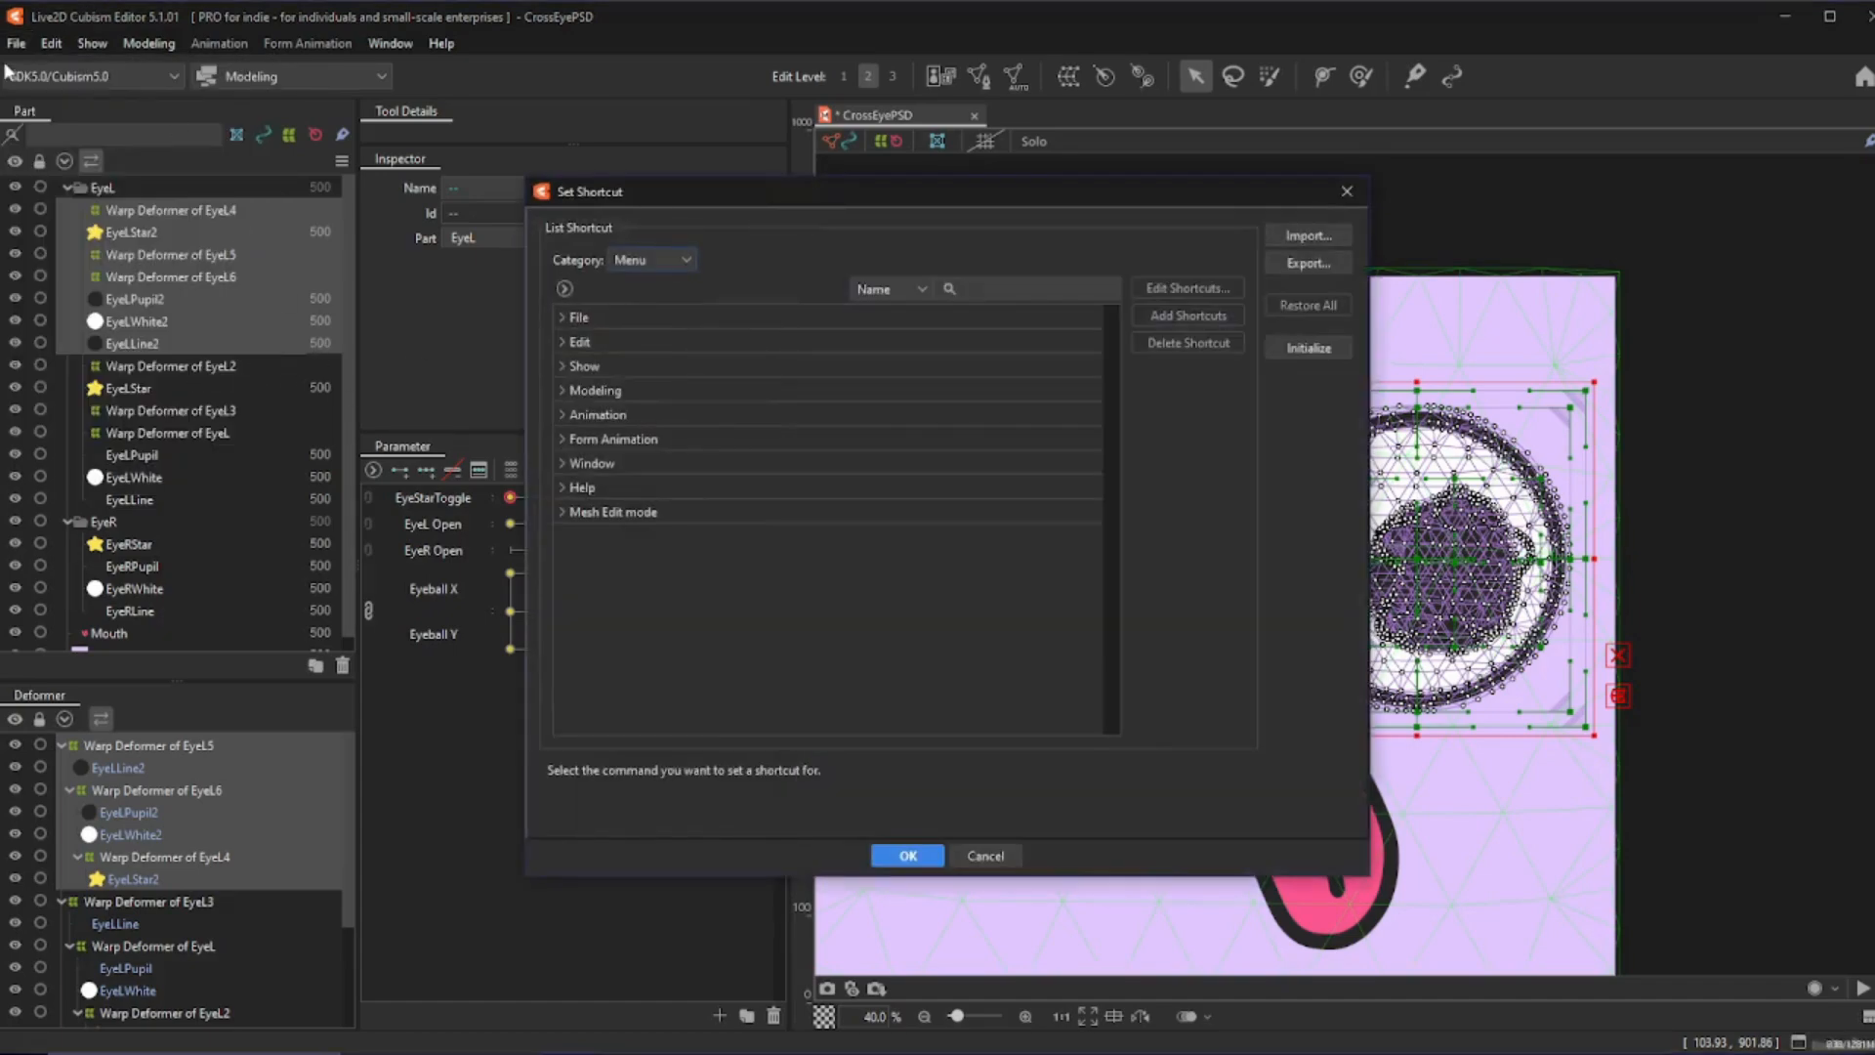
left_click(1347, 191)
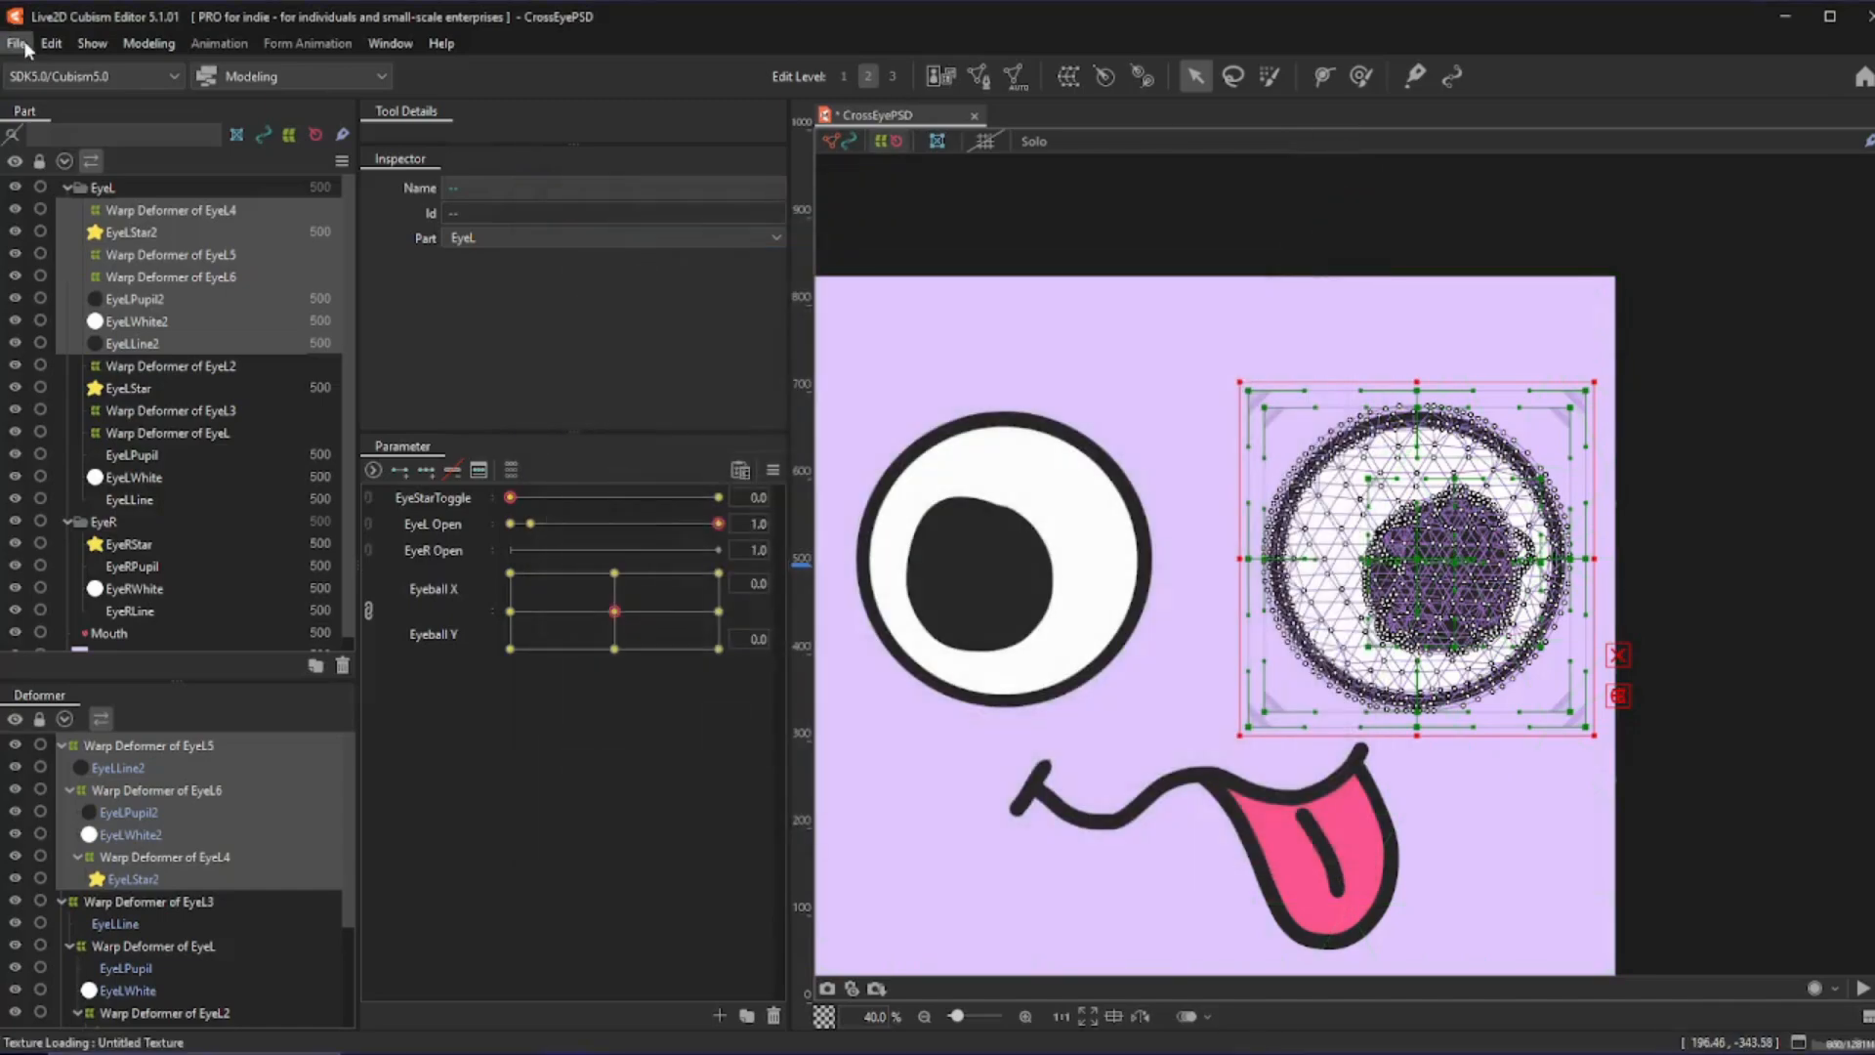
left_click(23, 44)
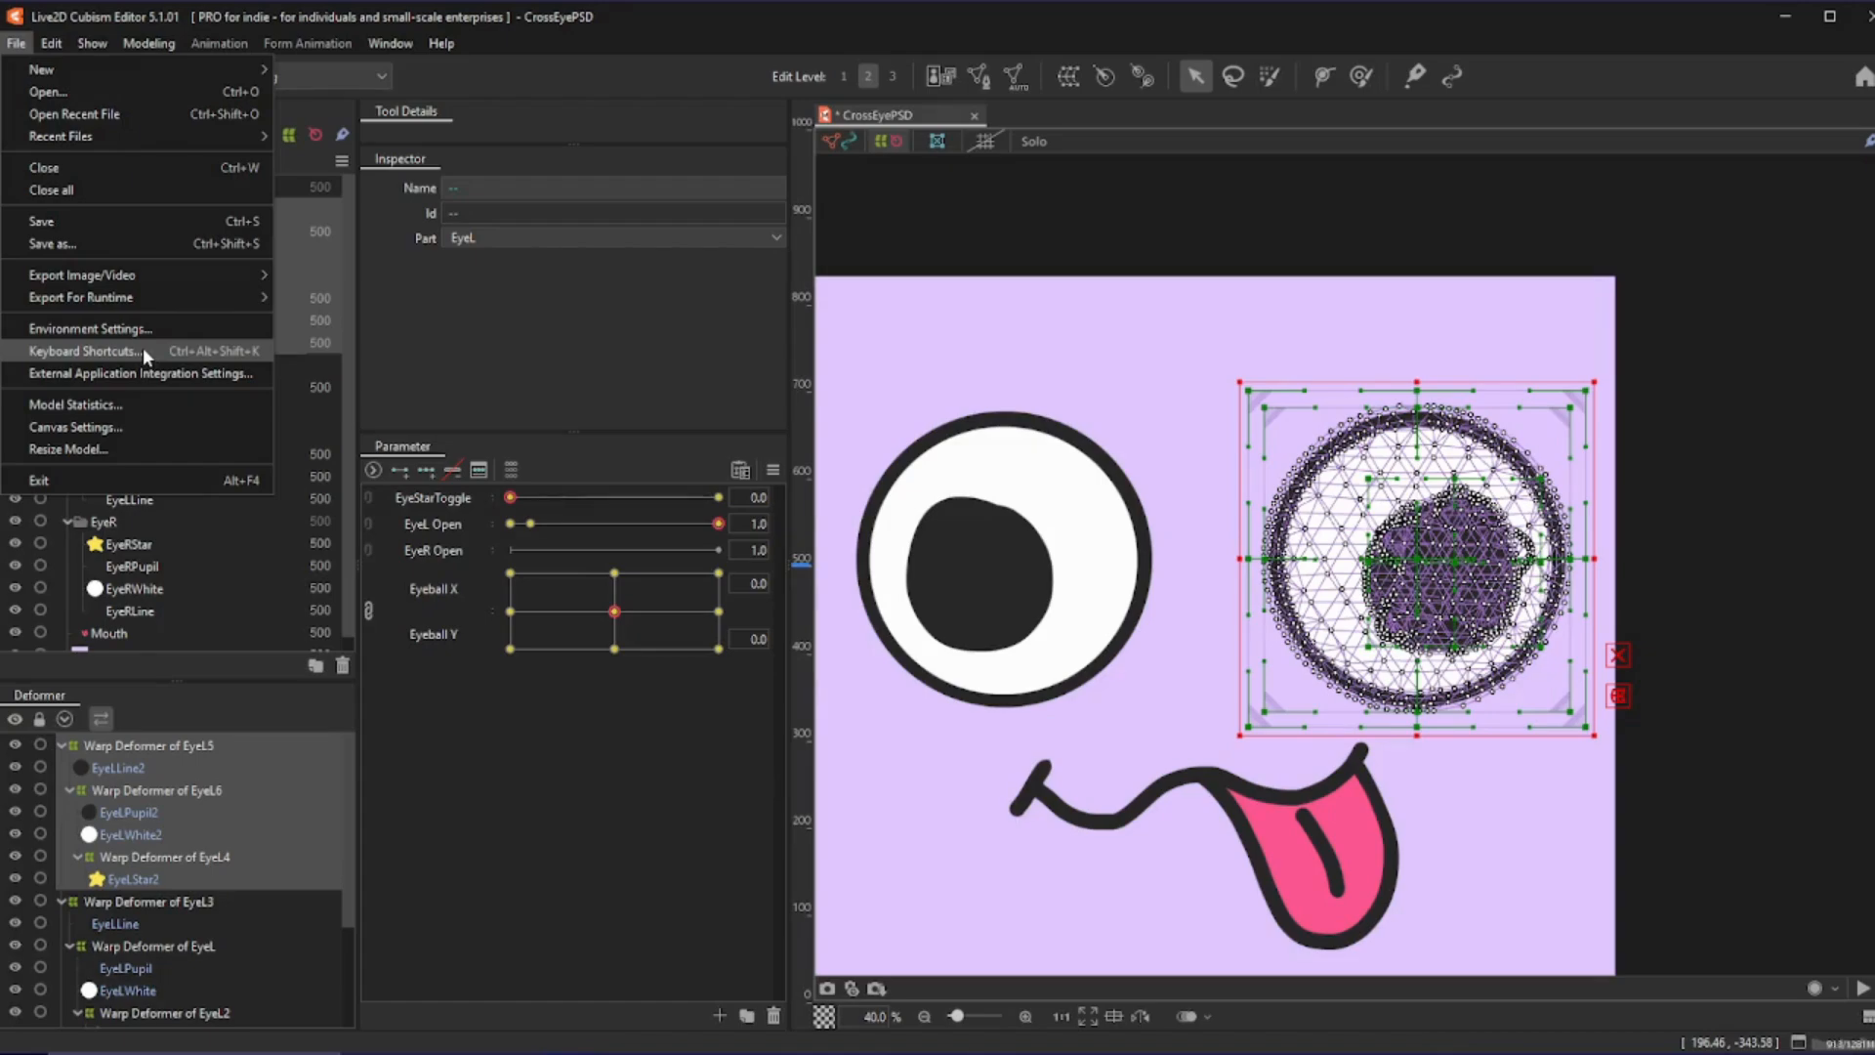
left_click(143, 350)
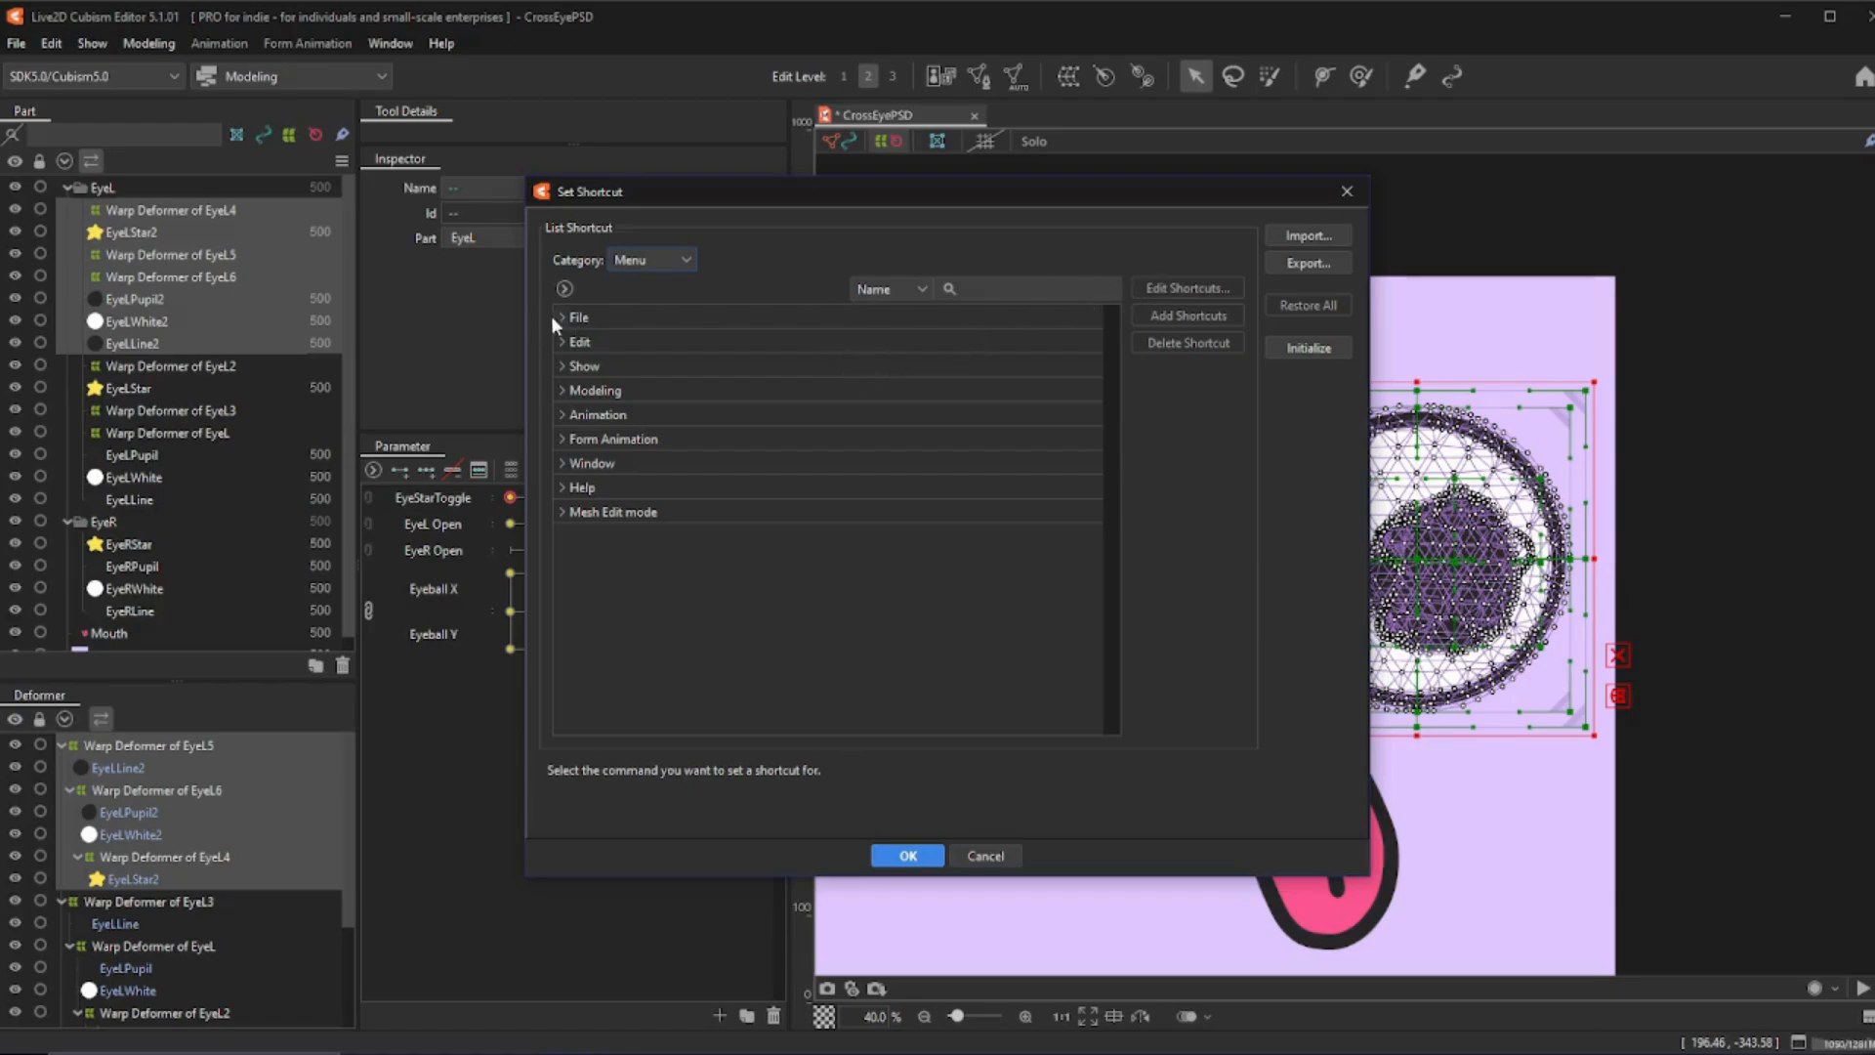
left_click(564, 390)
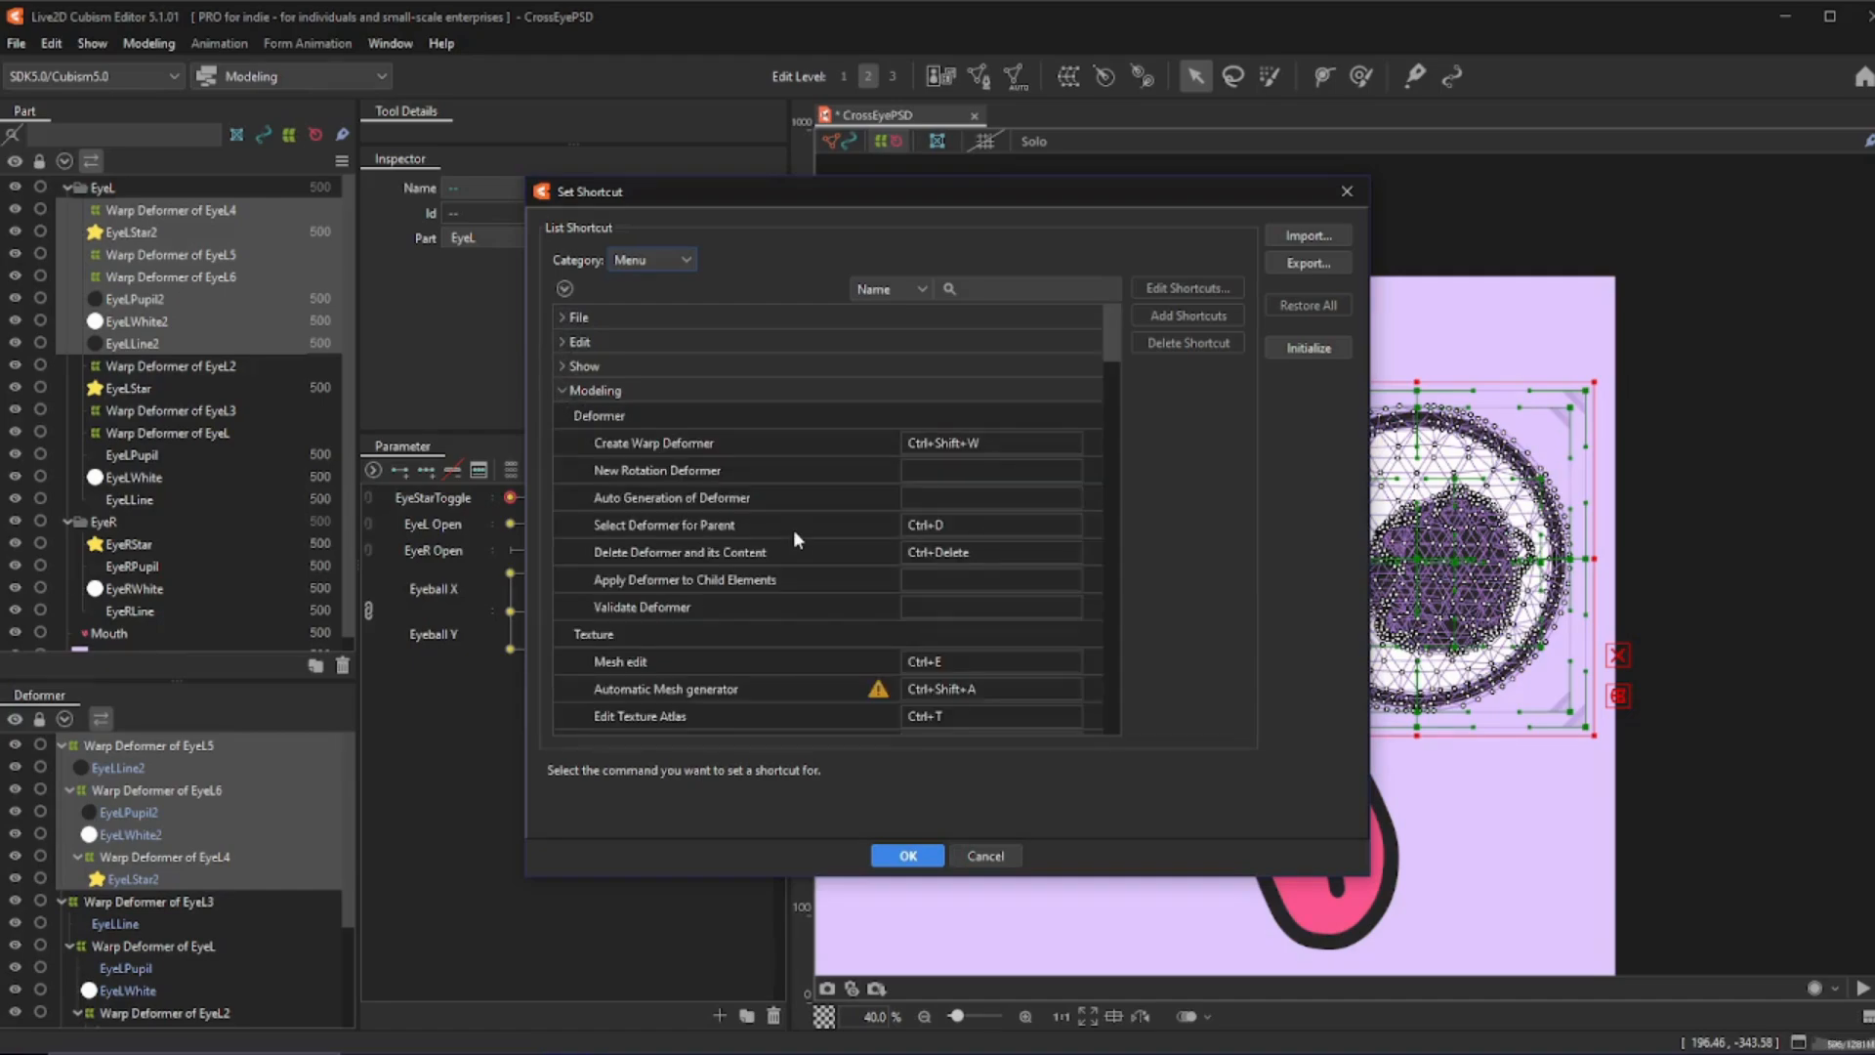
scroll(794, 535, "down", 2)
scroll(793, 530, "down", 15)
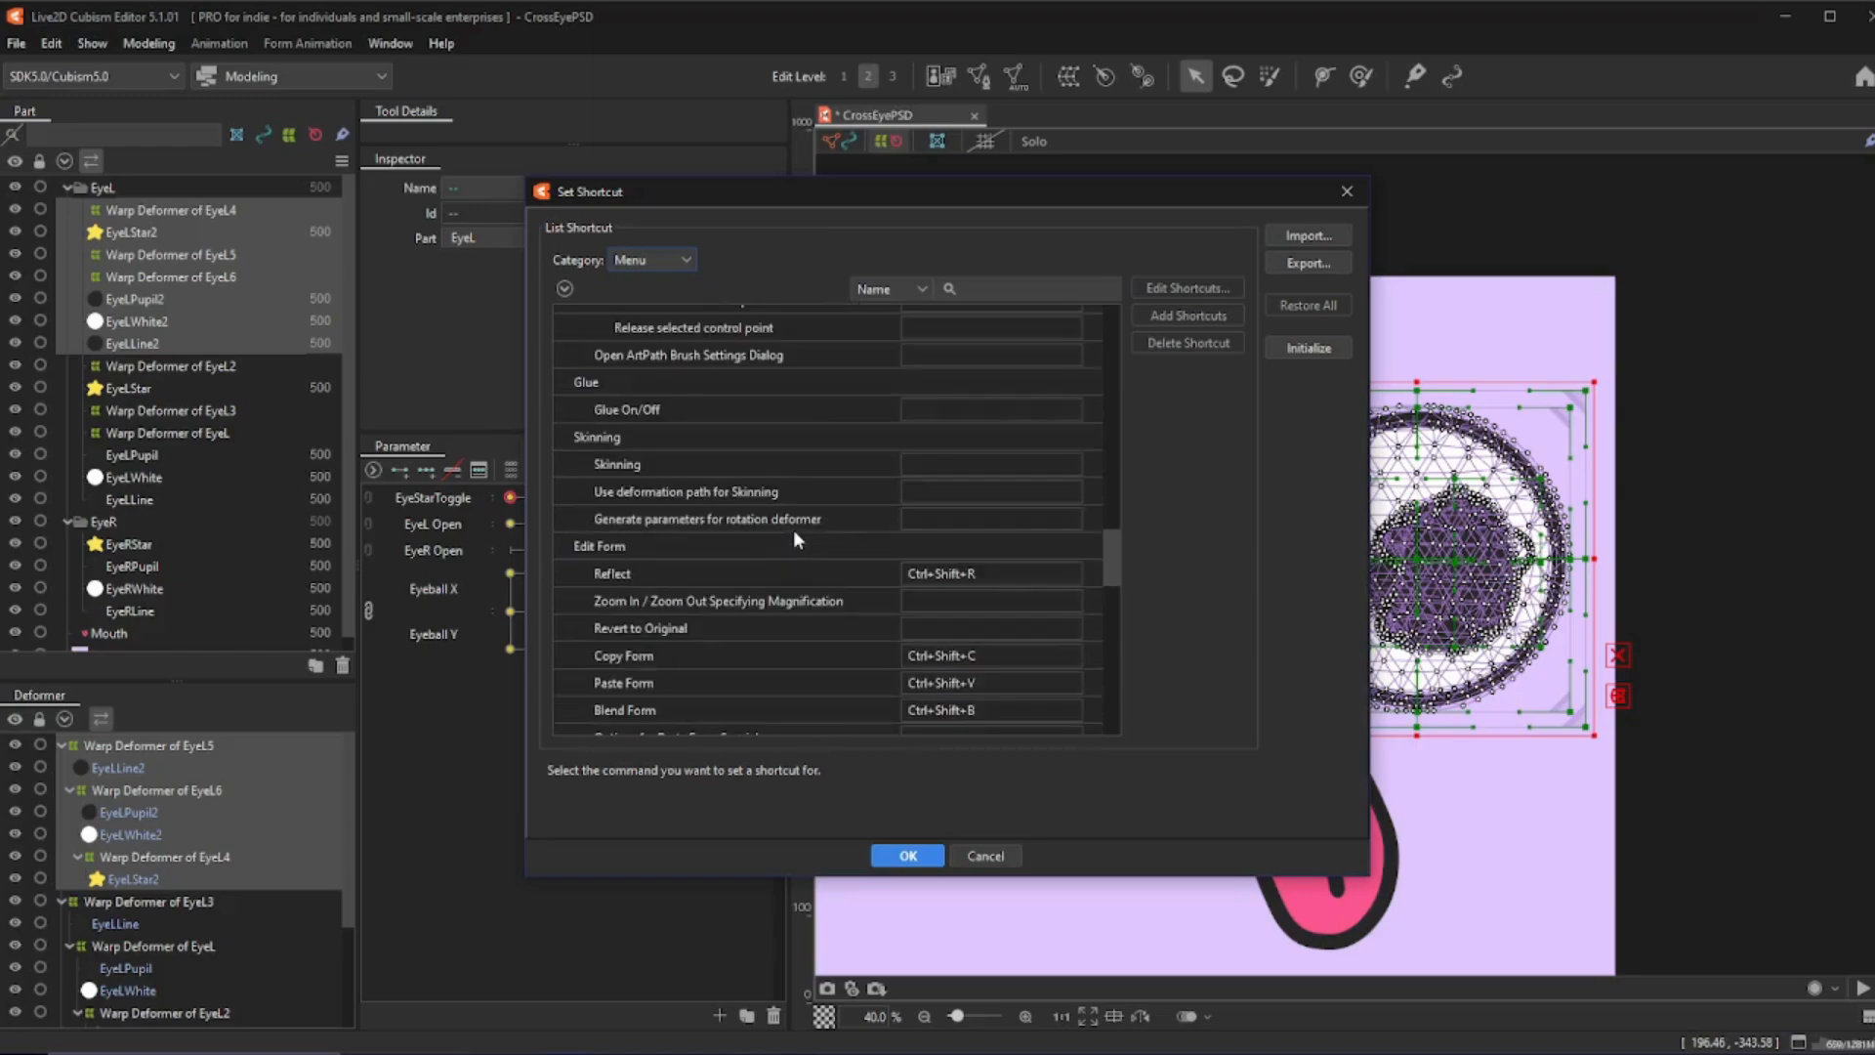
scroll(793, 529, "down", 2)
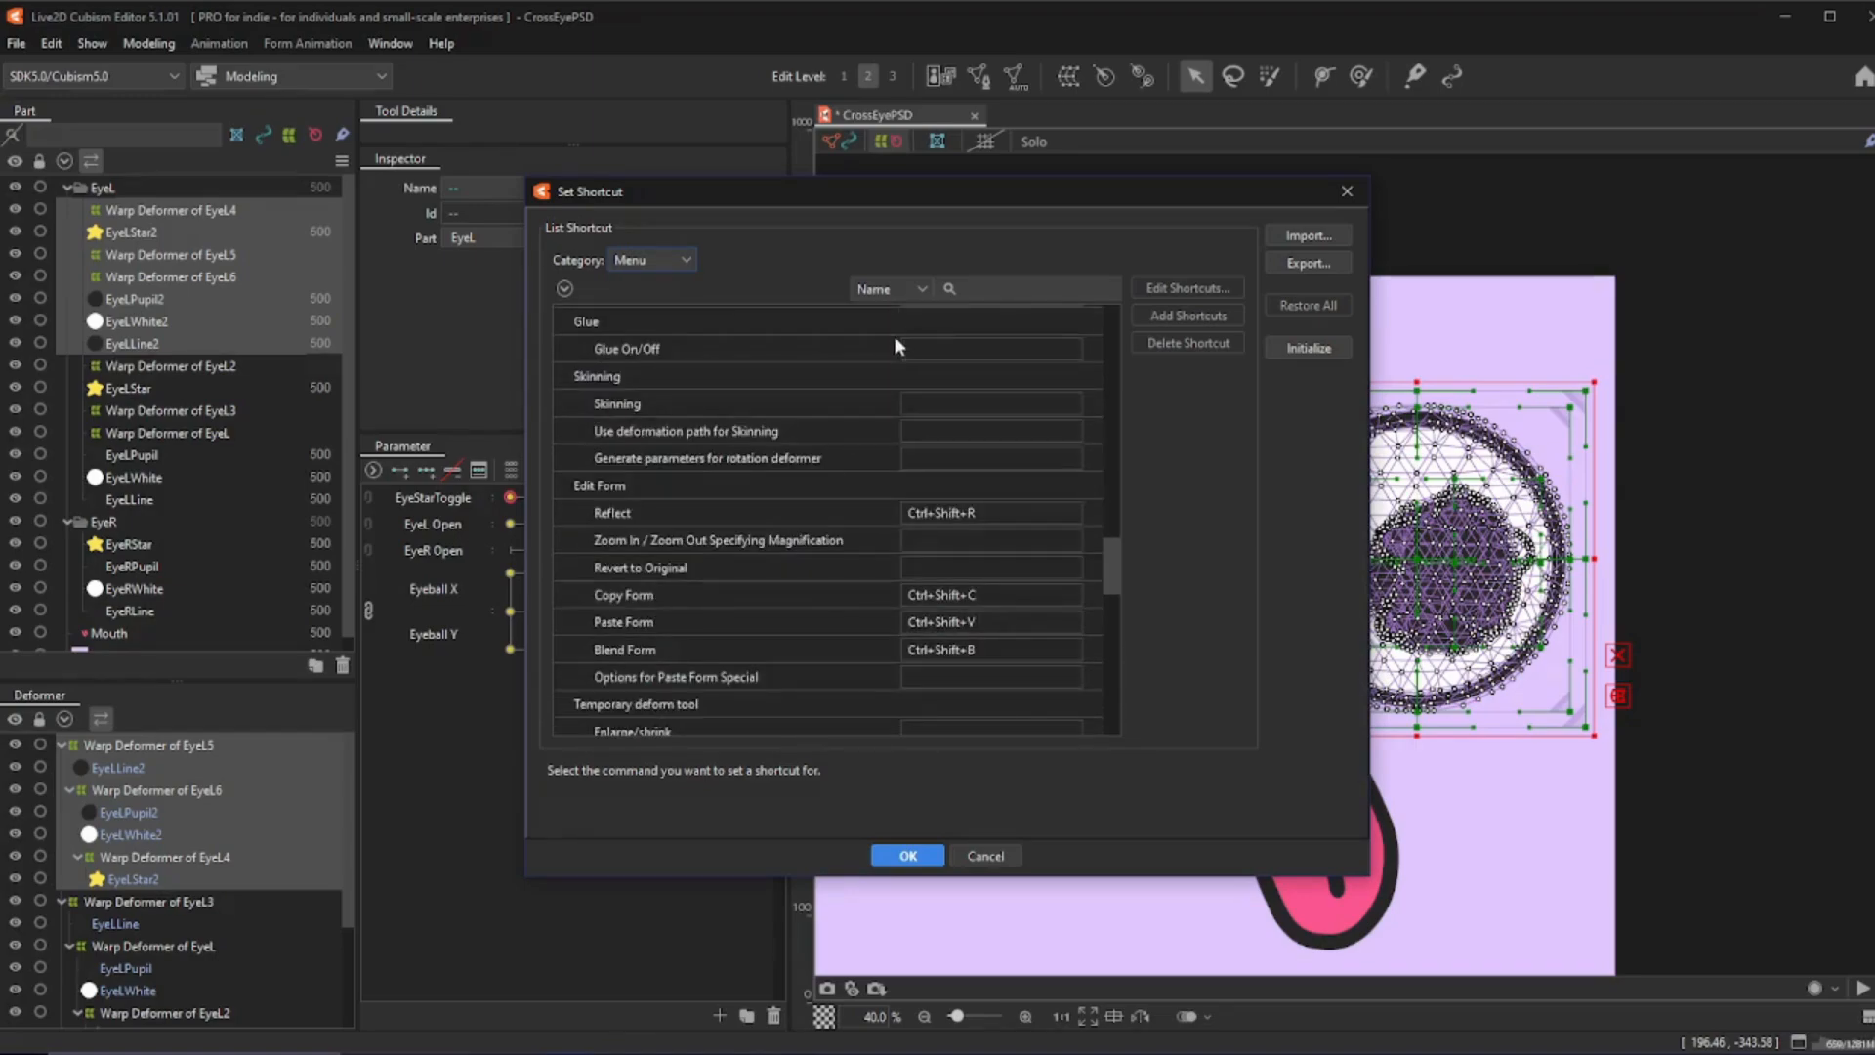
left_click(996, 292)
type("ref")
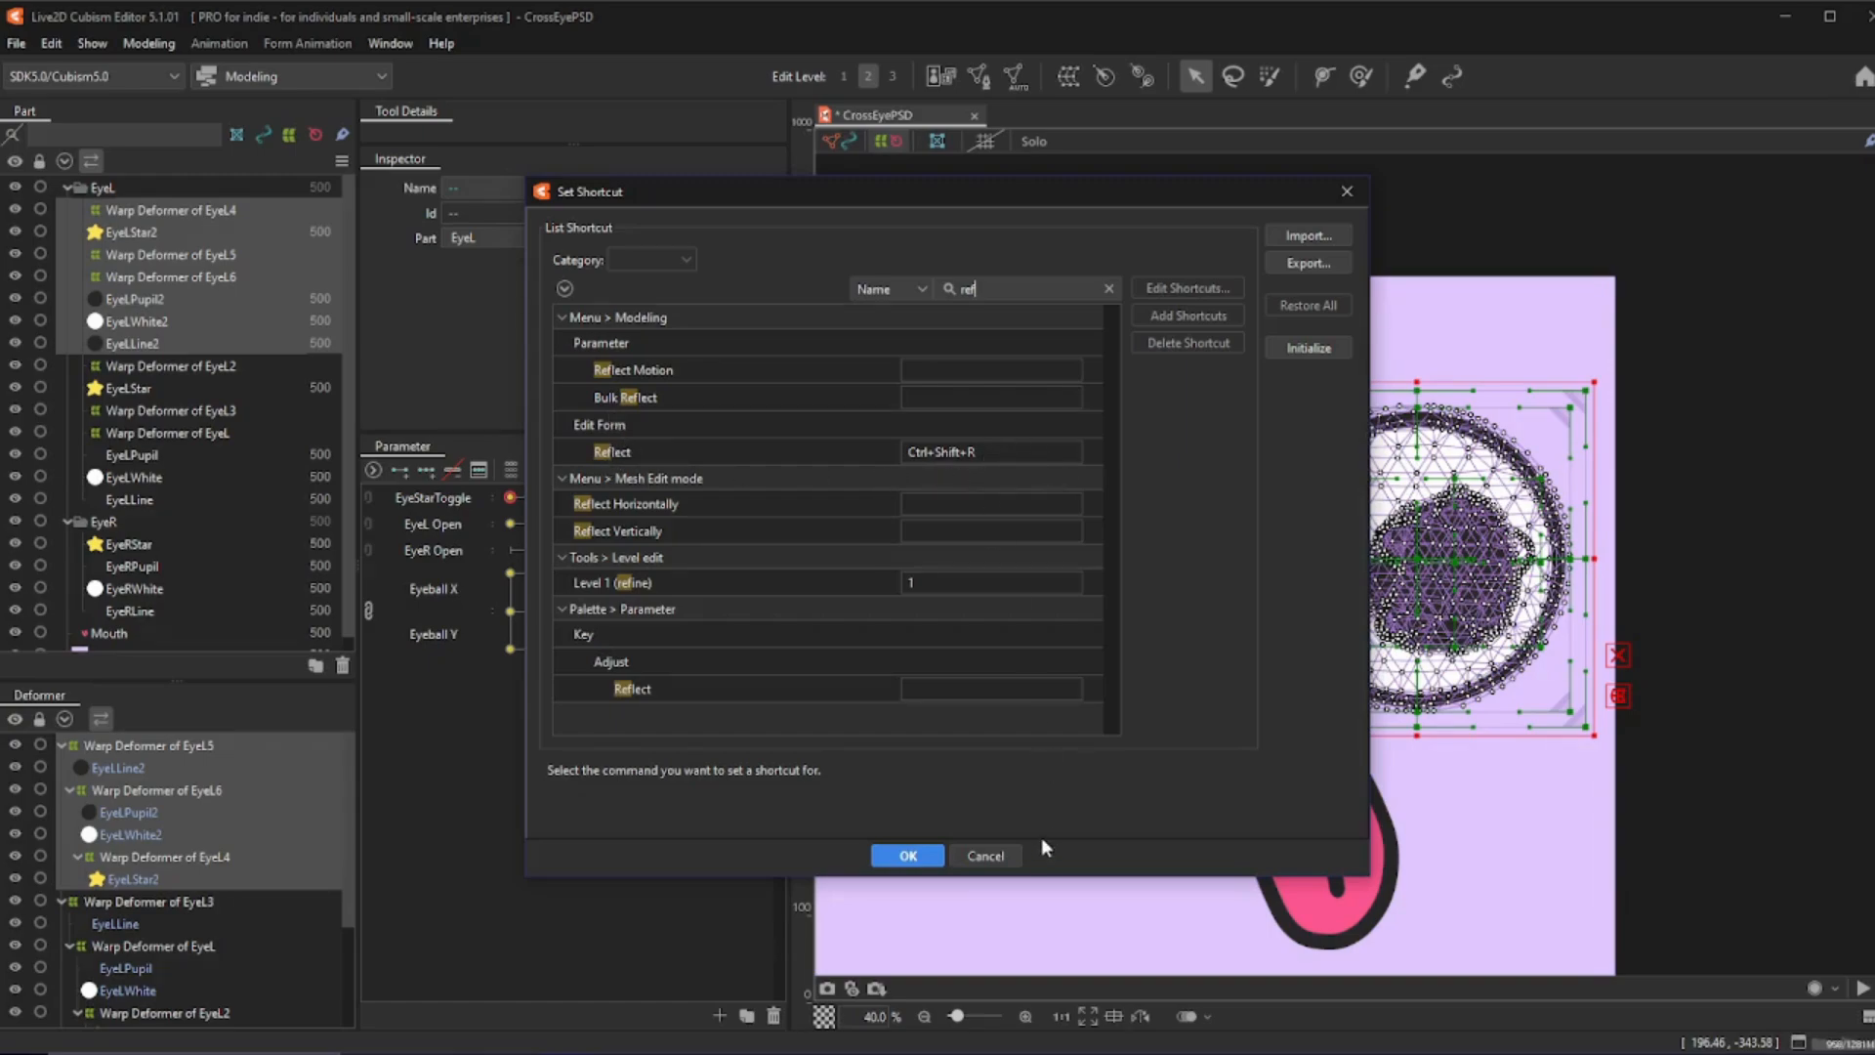
left_click(1347, 191)
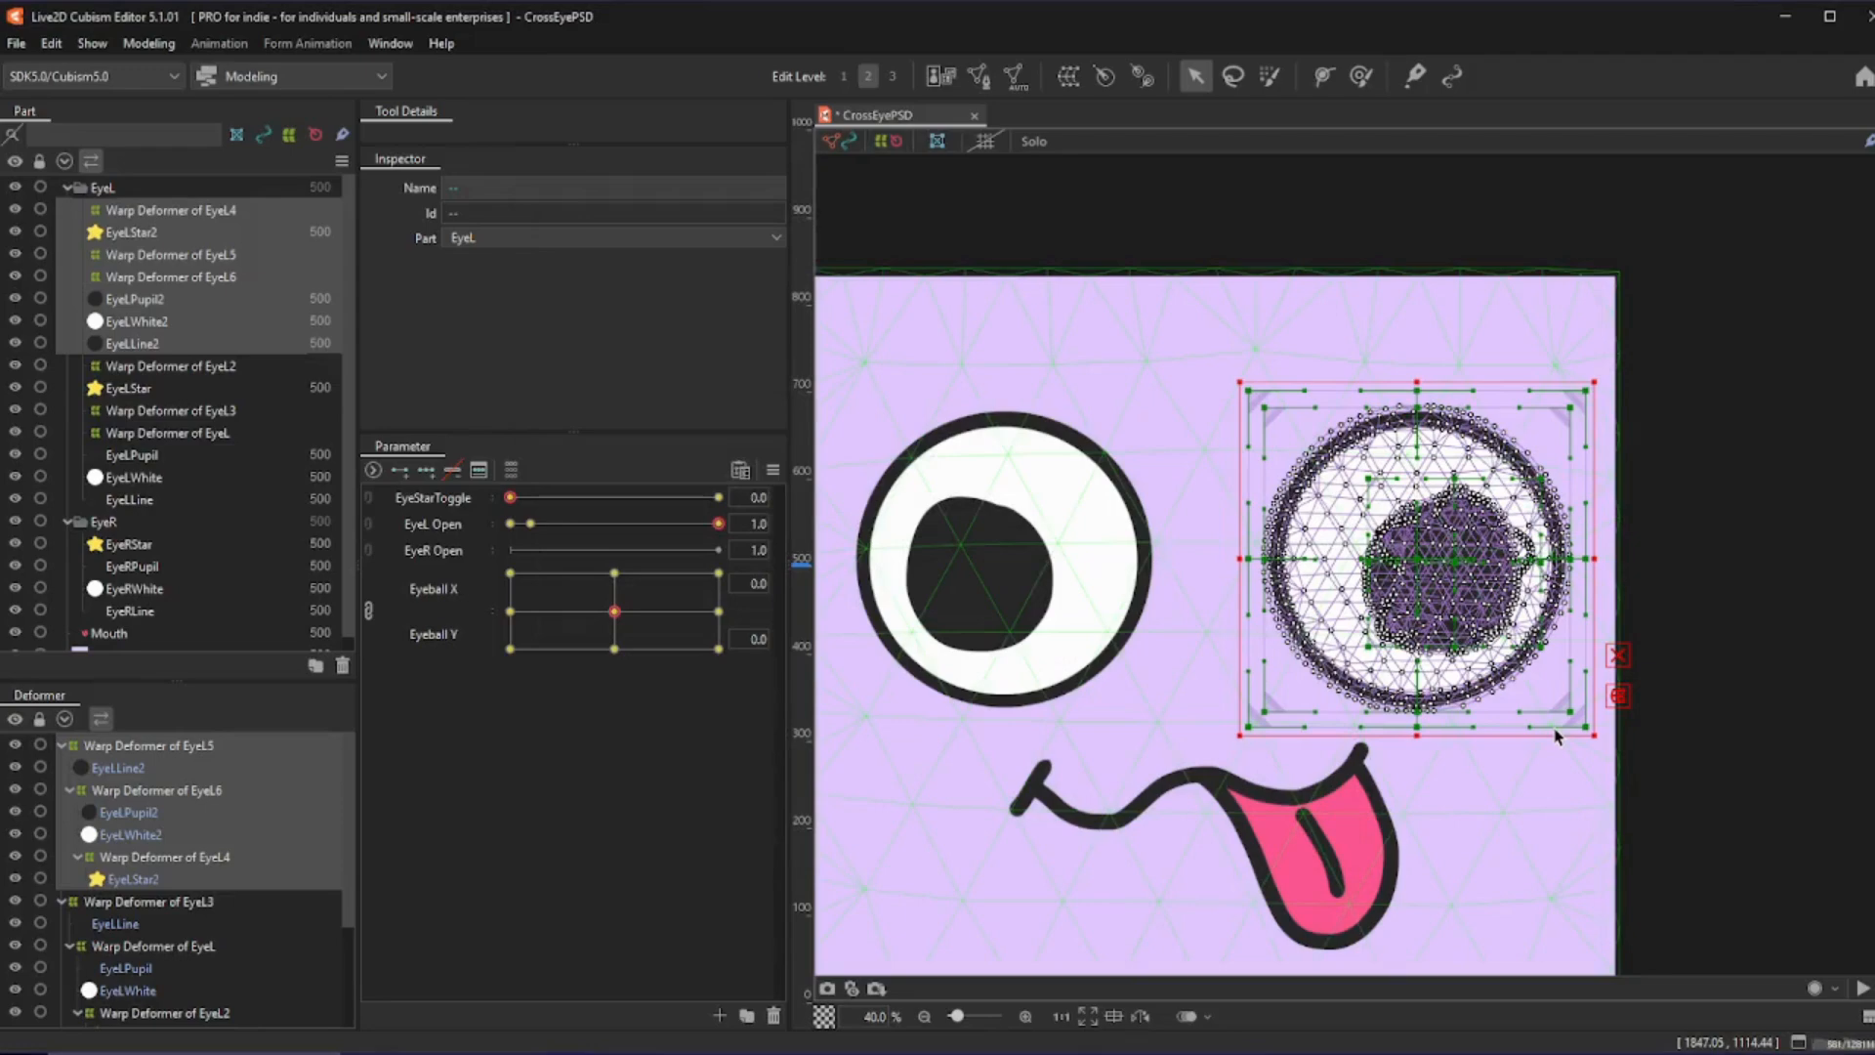
- Reflect the duplicated eye horizontally only, including the Eyeball X parameter, and place it over the original right eye
key("ctrl+r")
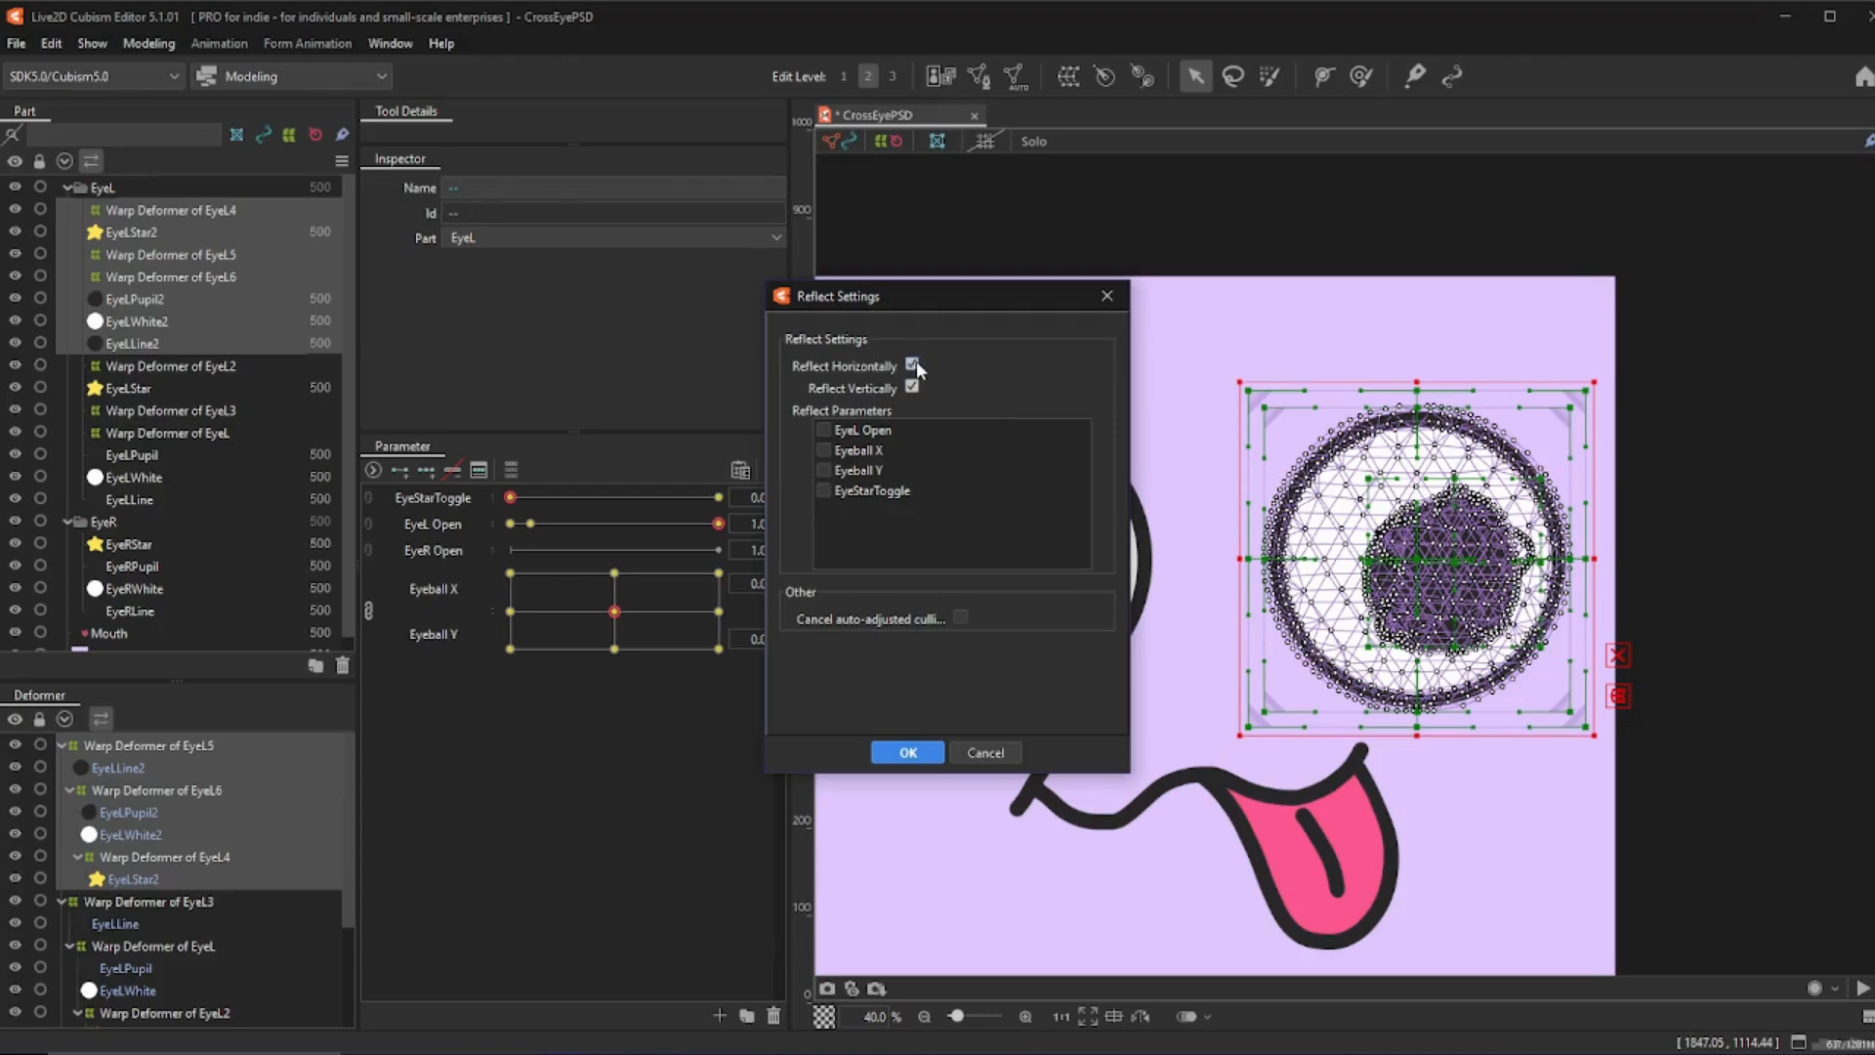
left_click(912, 388)
left_click(824, 451)
left_click(908, 752)
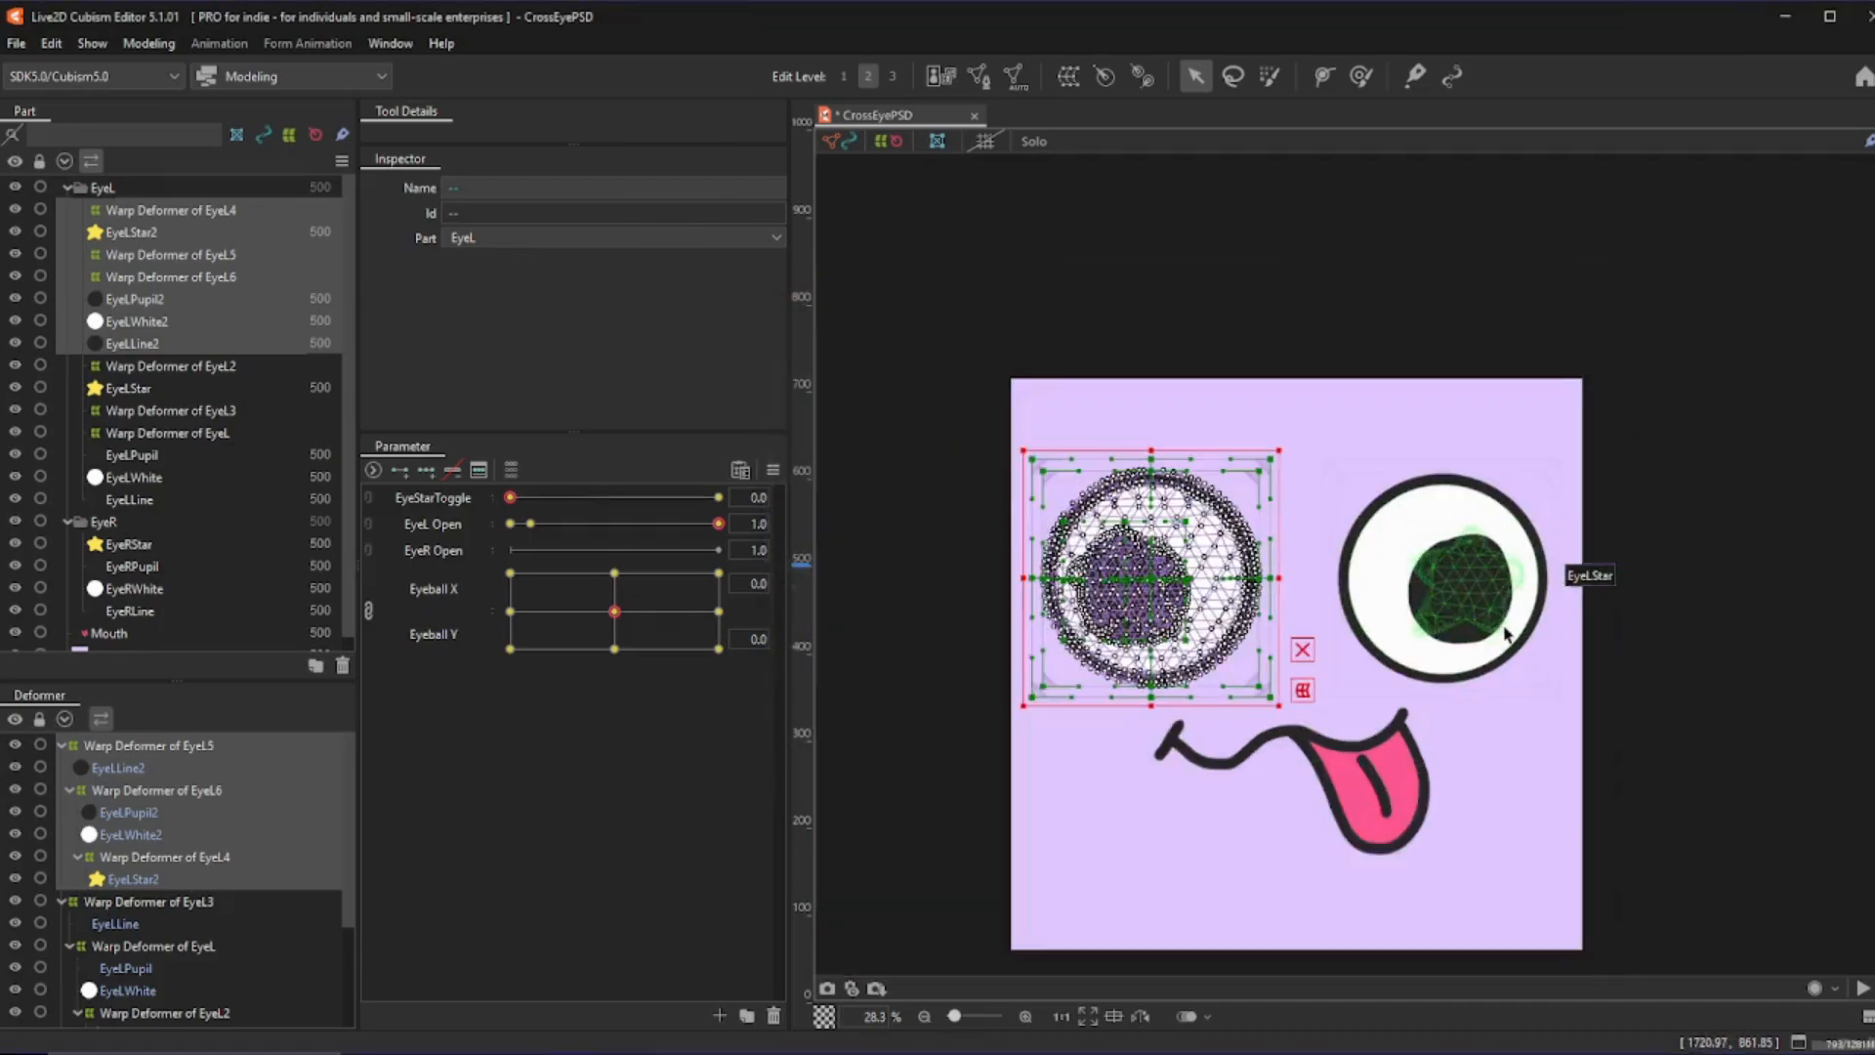
- Test the mirrored eye with Eyeball X/Y, EyeStarToggle at 1.0 and EyeL Open, returning the eyeball to center
scroll(821, 684, "up", 2)
mouse_move(631, 641)
left_mouse_down()
mouse_move(607, 662)
mouse_move(463, 554)
mouse_move(682, 670)
mouse_move(489, 660)
mouse_move(684, 664)
mouse_move(512, 654)
mouse_move(635, 627)
mouse_move(684, 639)
mouse_move(596, 641)
mouse_move(609, 621)
left_mouse_up()
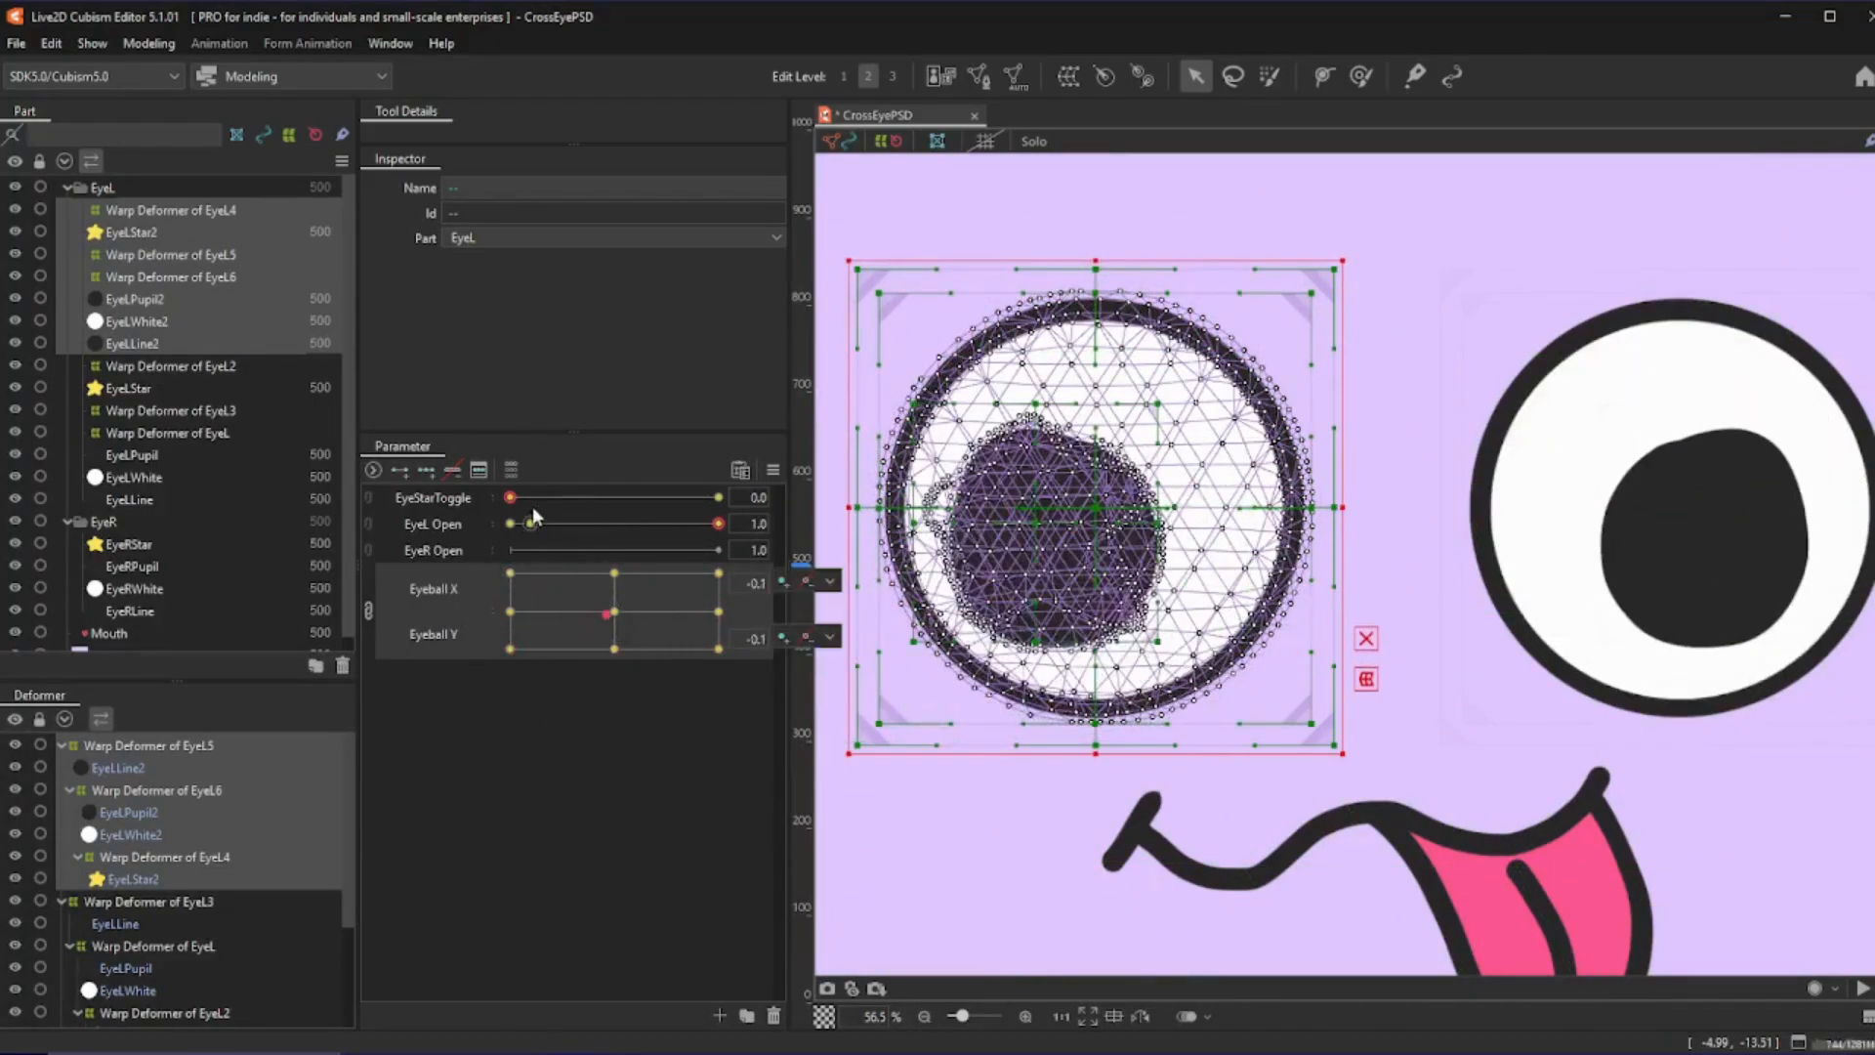
left_click_drag(510, 498, 719, 498)
mouse_move(616, 615)
left_mouse_down()
mouse_move(554, 643)
mouse_move(596, 600)
mouse_move(615, 611)
left_mouse_up()
left_click_drag(719, 524, 852, 579)
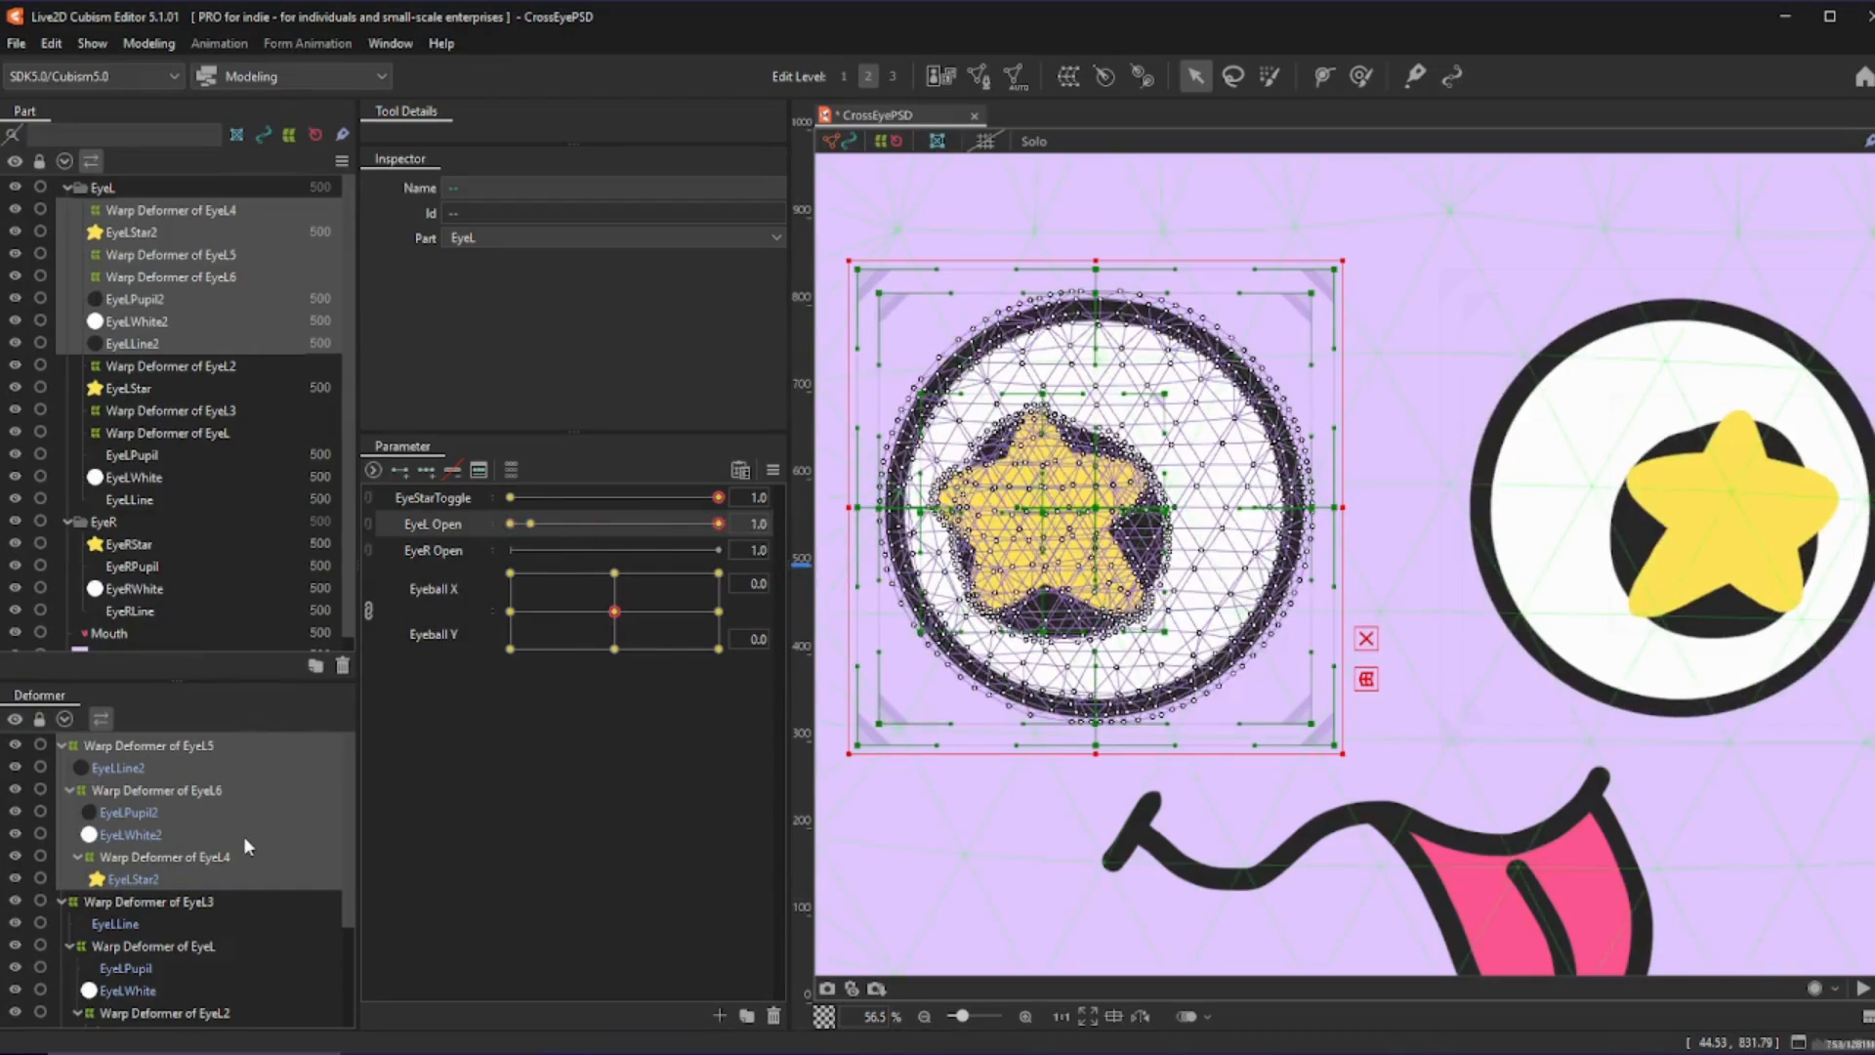
- Hide the original EyeR part and collapse it in the part list
scroll(243, 836, "down", 3)
left_click(119, 905)
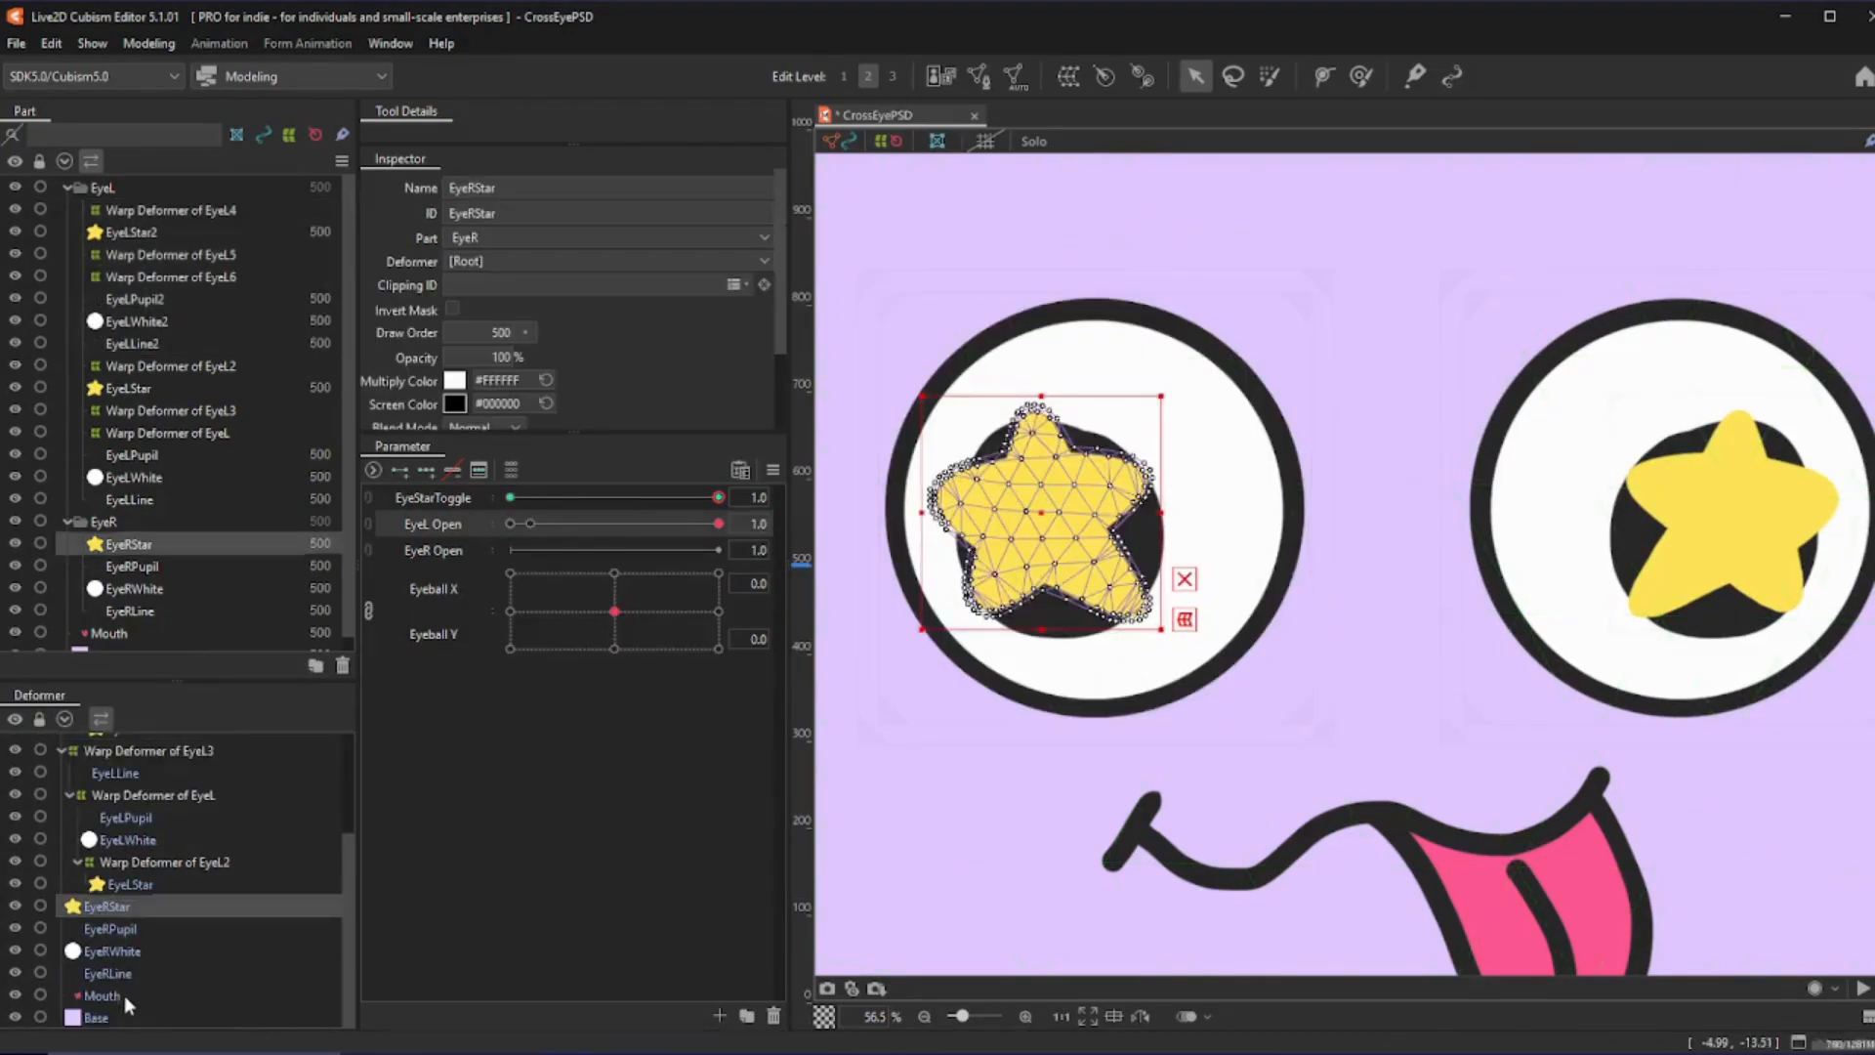
left_click(125, 969, "shift")
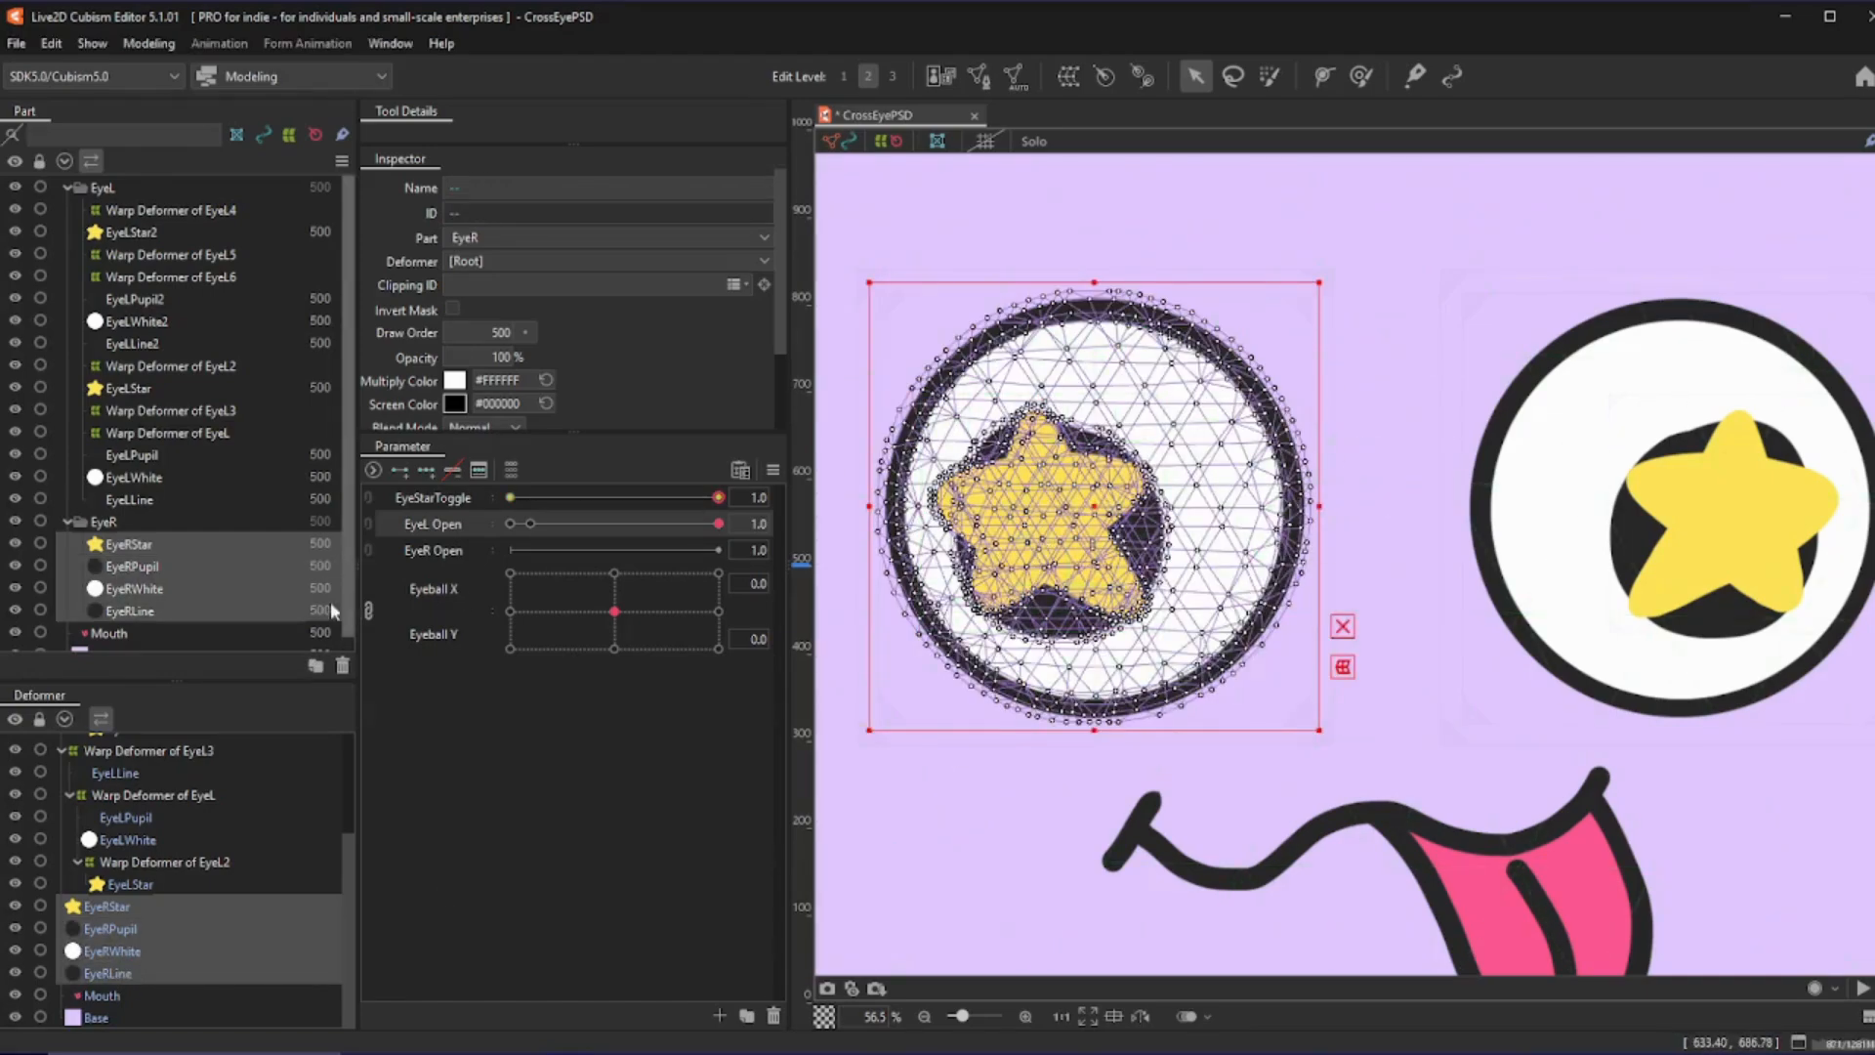
left_click(96, 522)
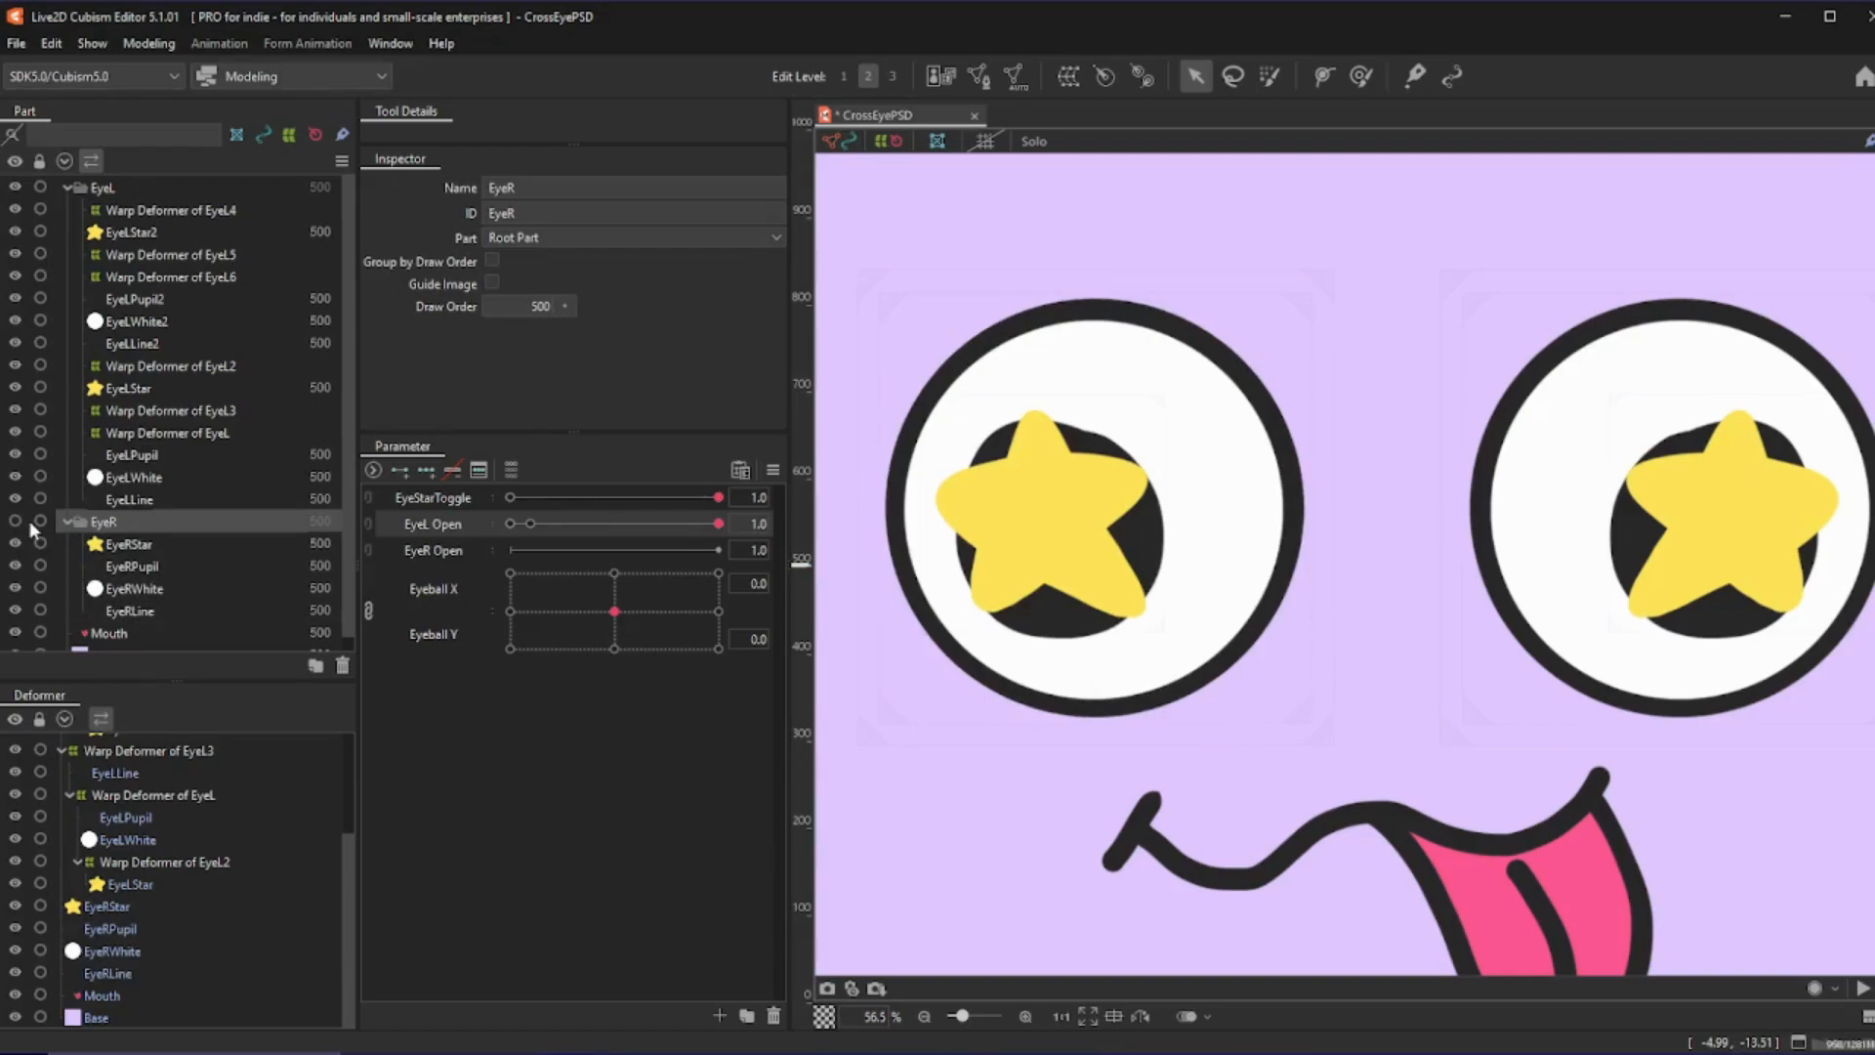
left_click(64, 522)
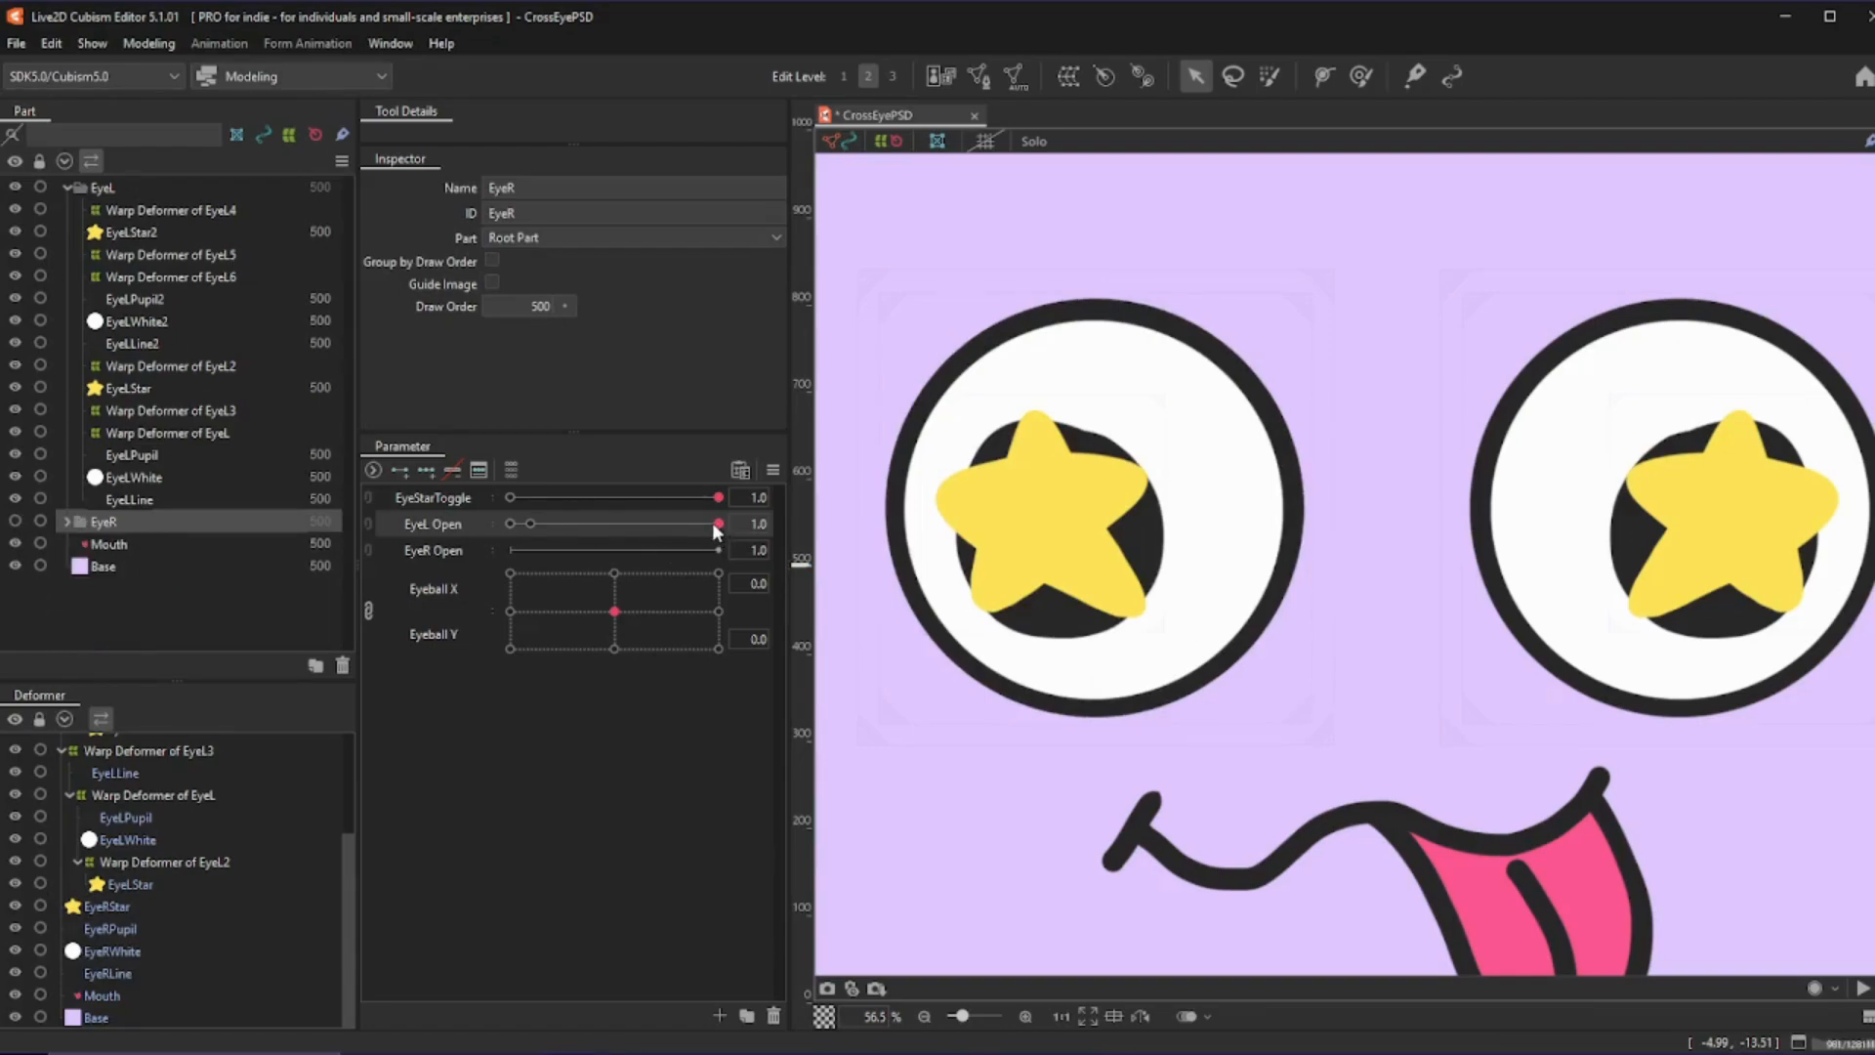
- Move EyeL Open through its range and back to 1.0 to check both eyes closing on the whole face
left_click_drag(714, 524, 897, 544)
scroll(1054, 528, "down", 3)
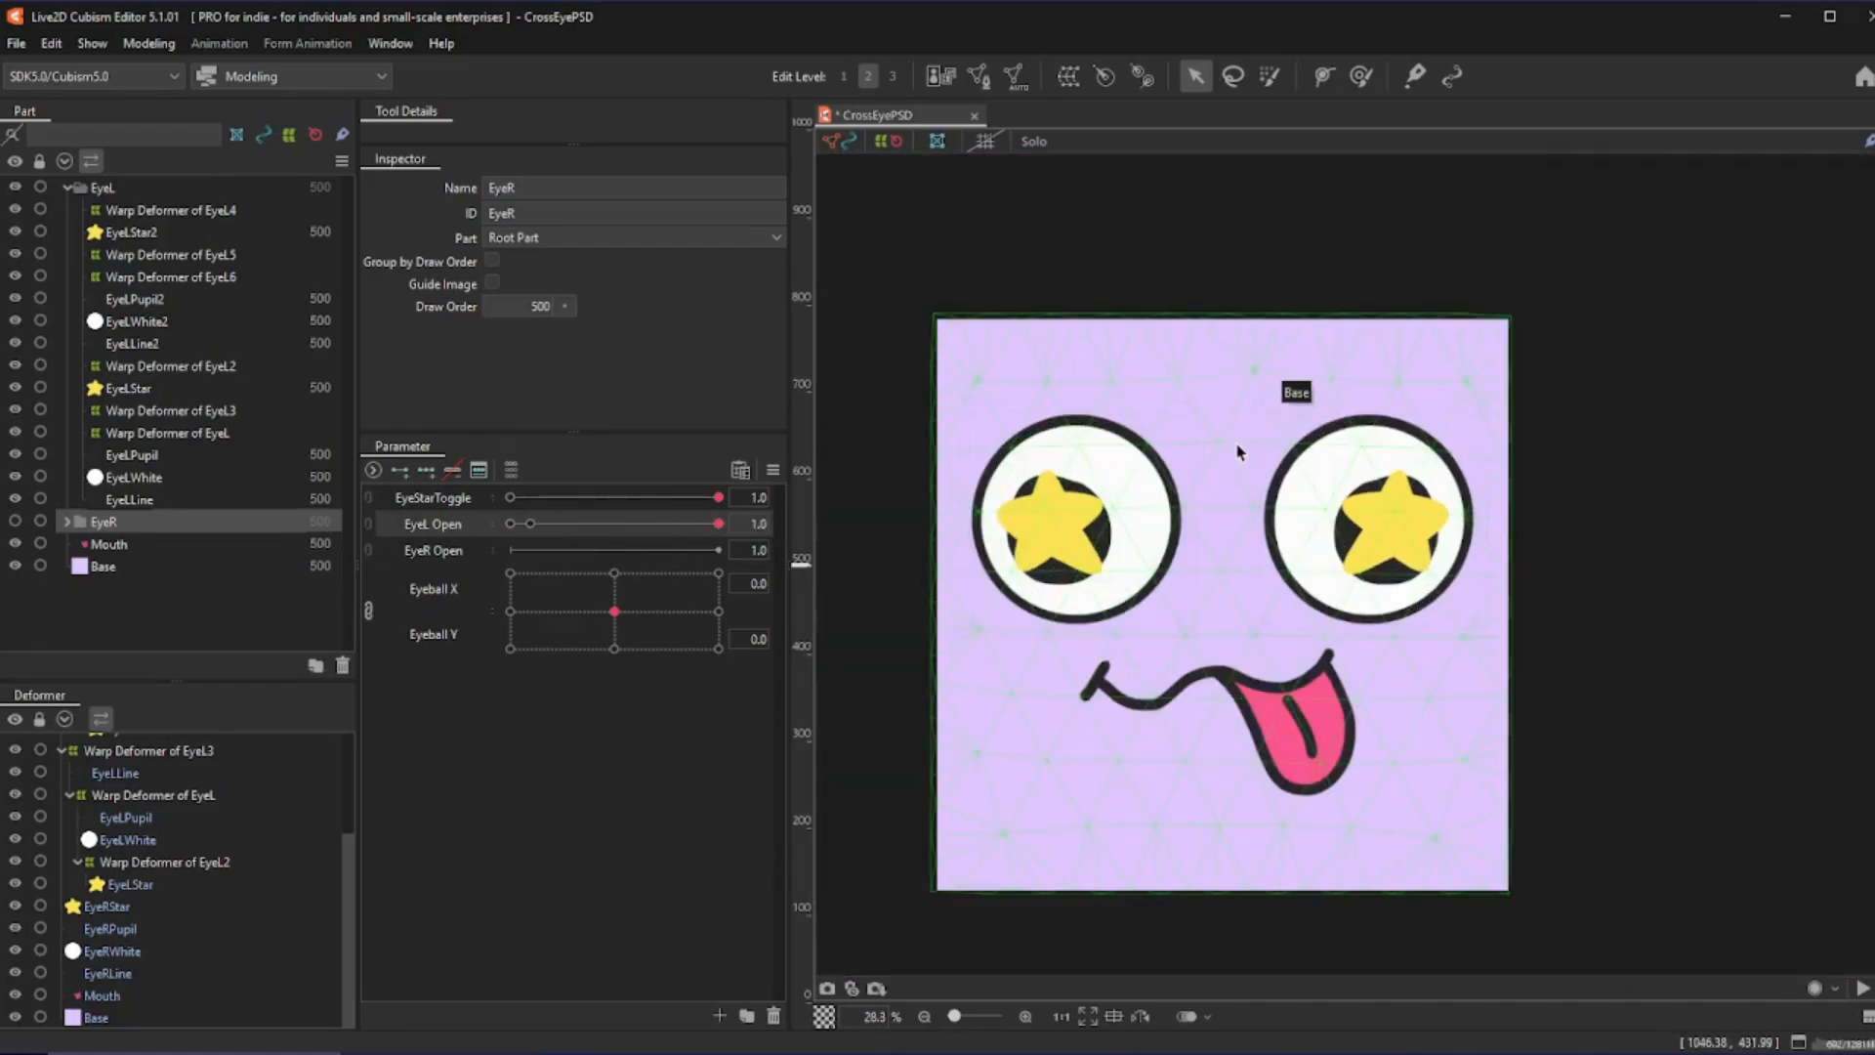
left_click_drag(718, 523, 801, 547)
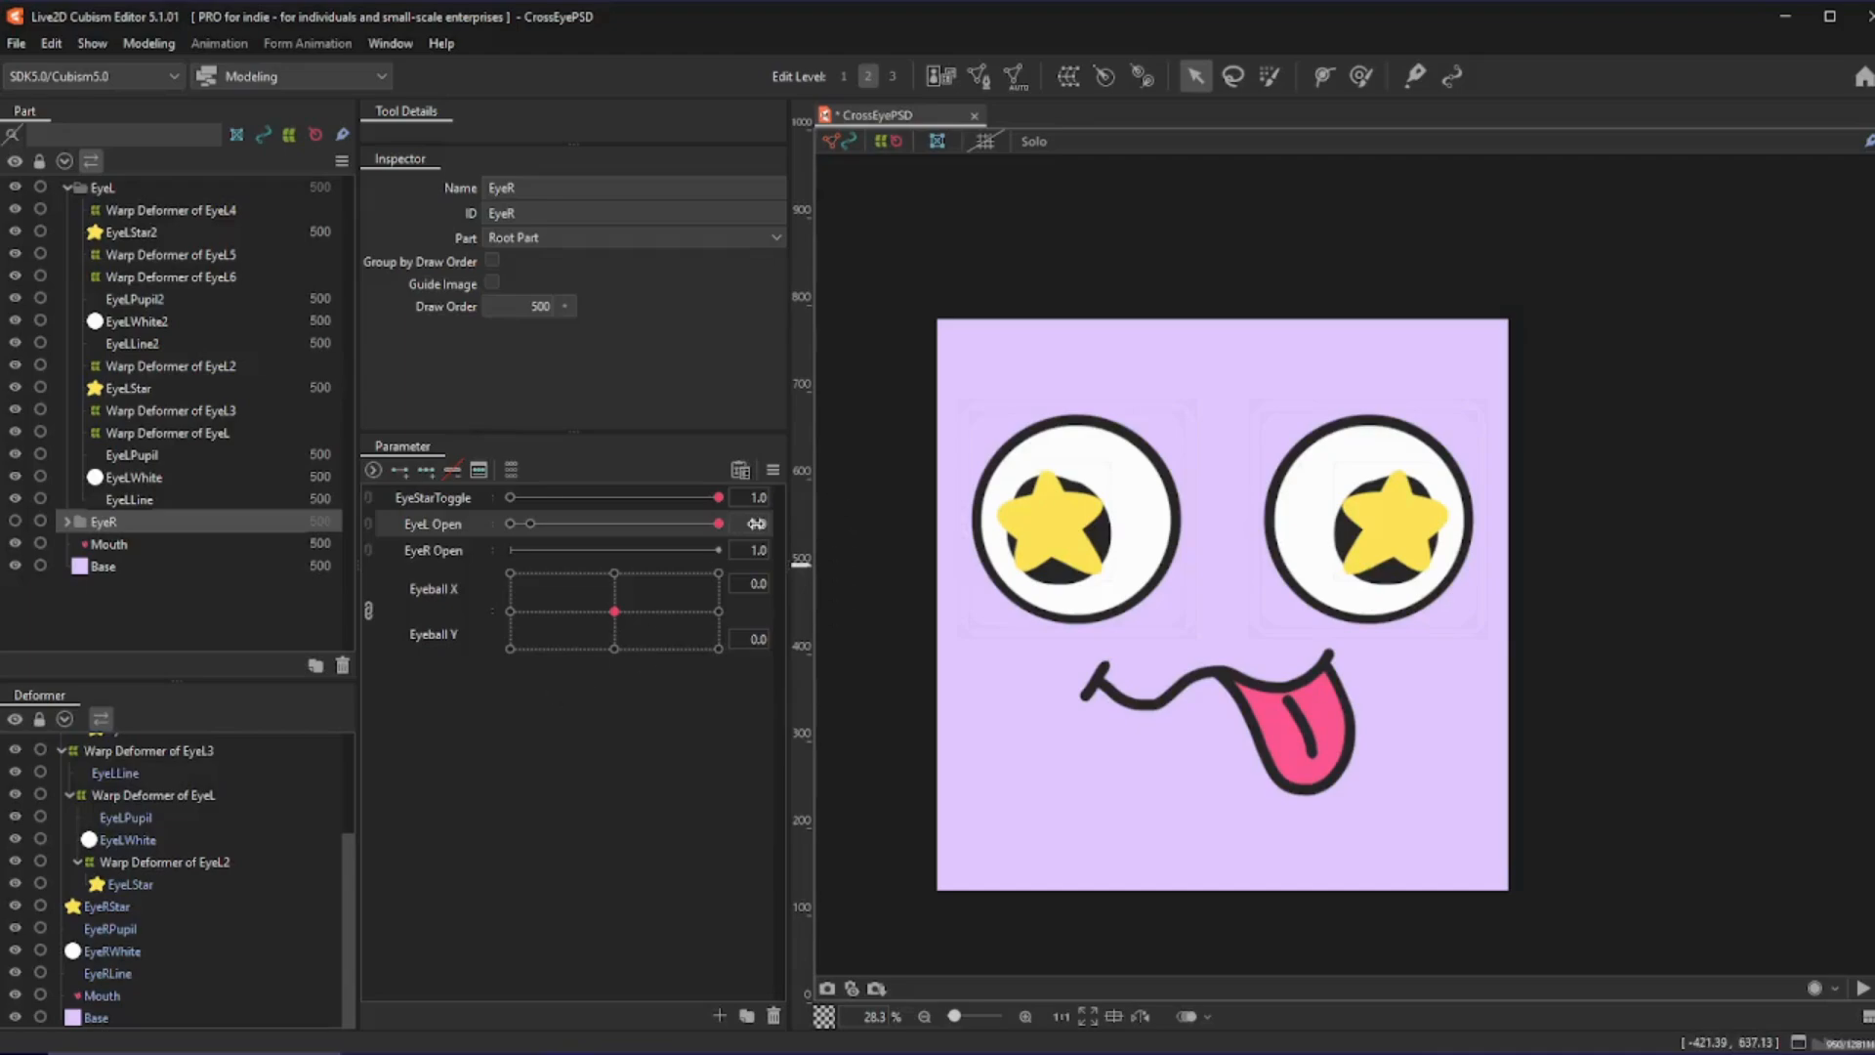
- Select the objects keyed on EyeL Open, leaving out Warp Deformer of EyeL and EyeLLine so only the mirrored eye's parts remain selected
left_click(830, 522)
left_click(893, 524)
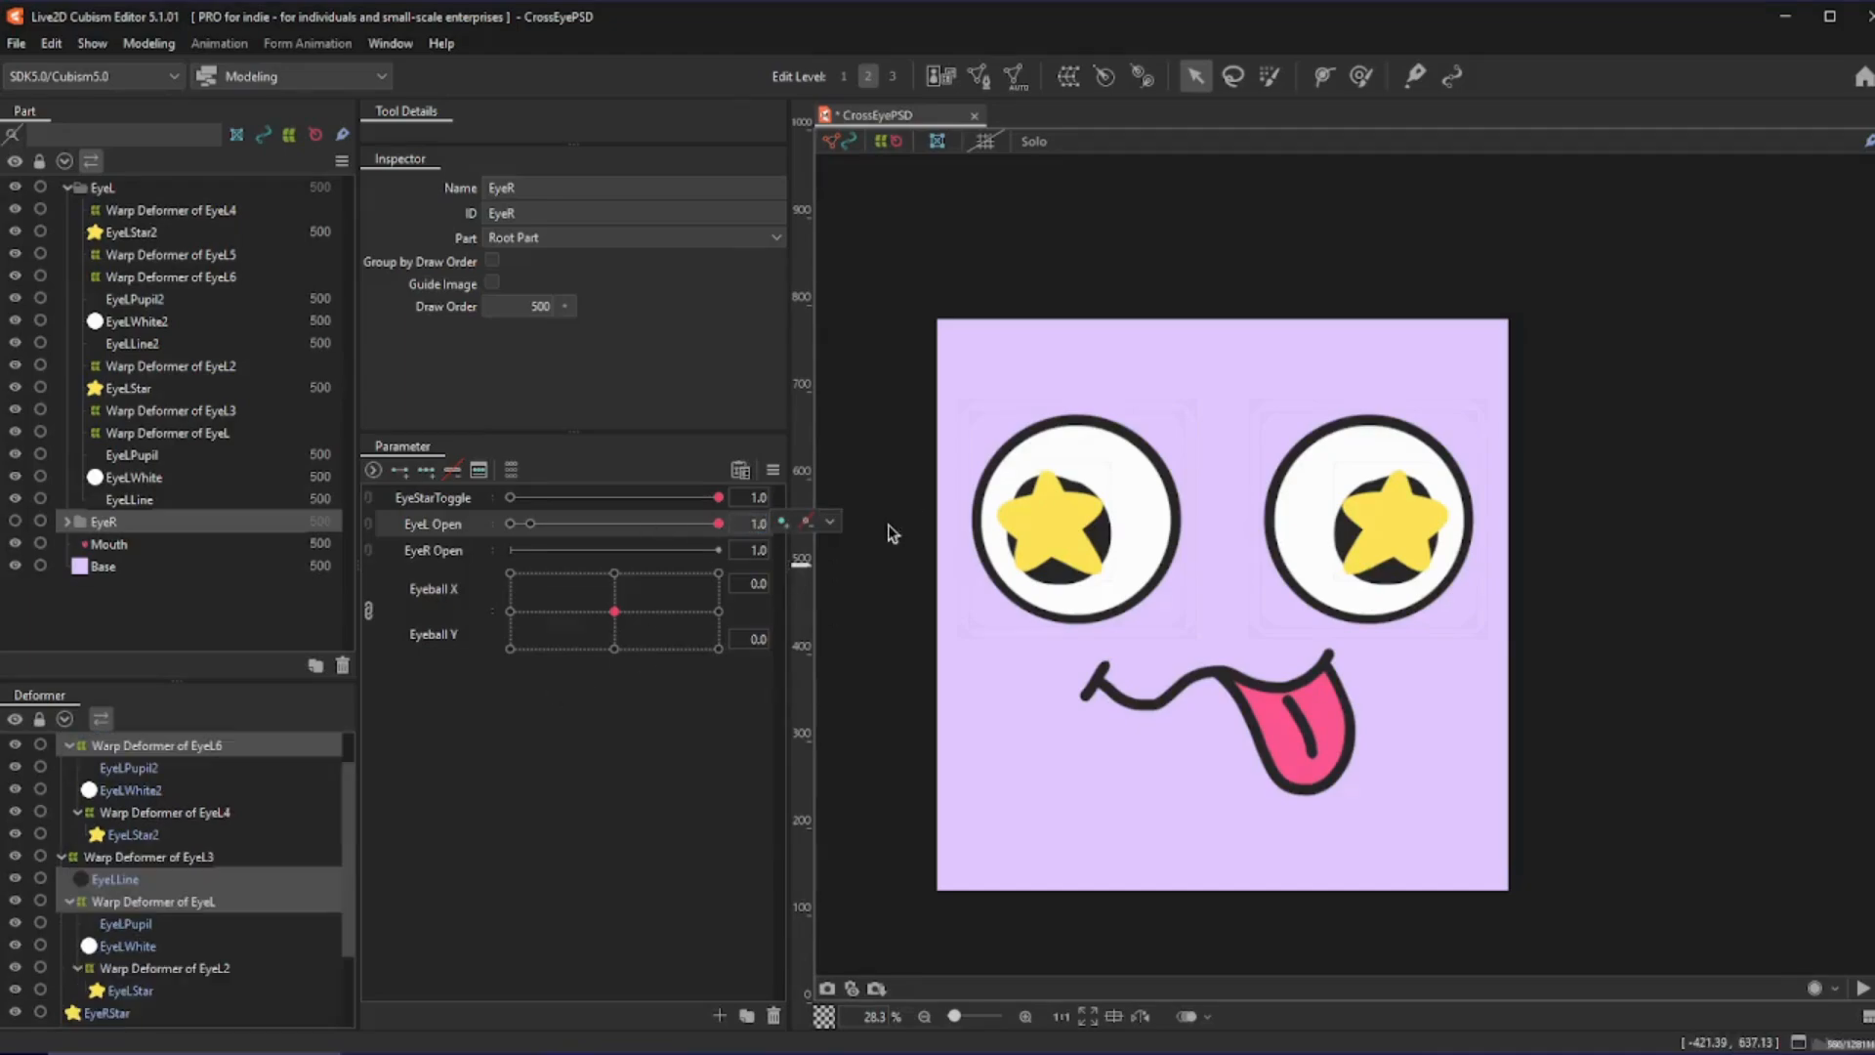
scroll(243, 899, "up", 1)
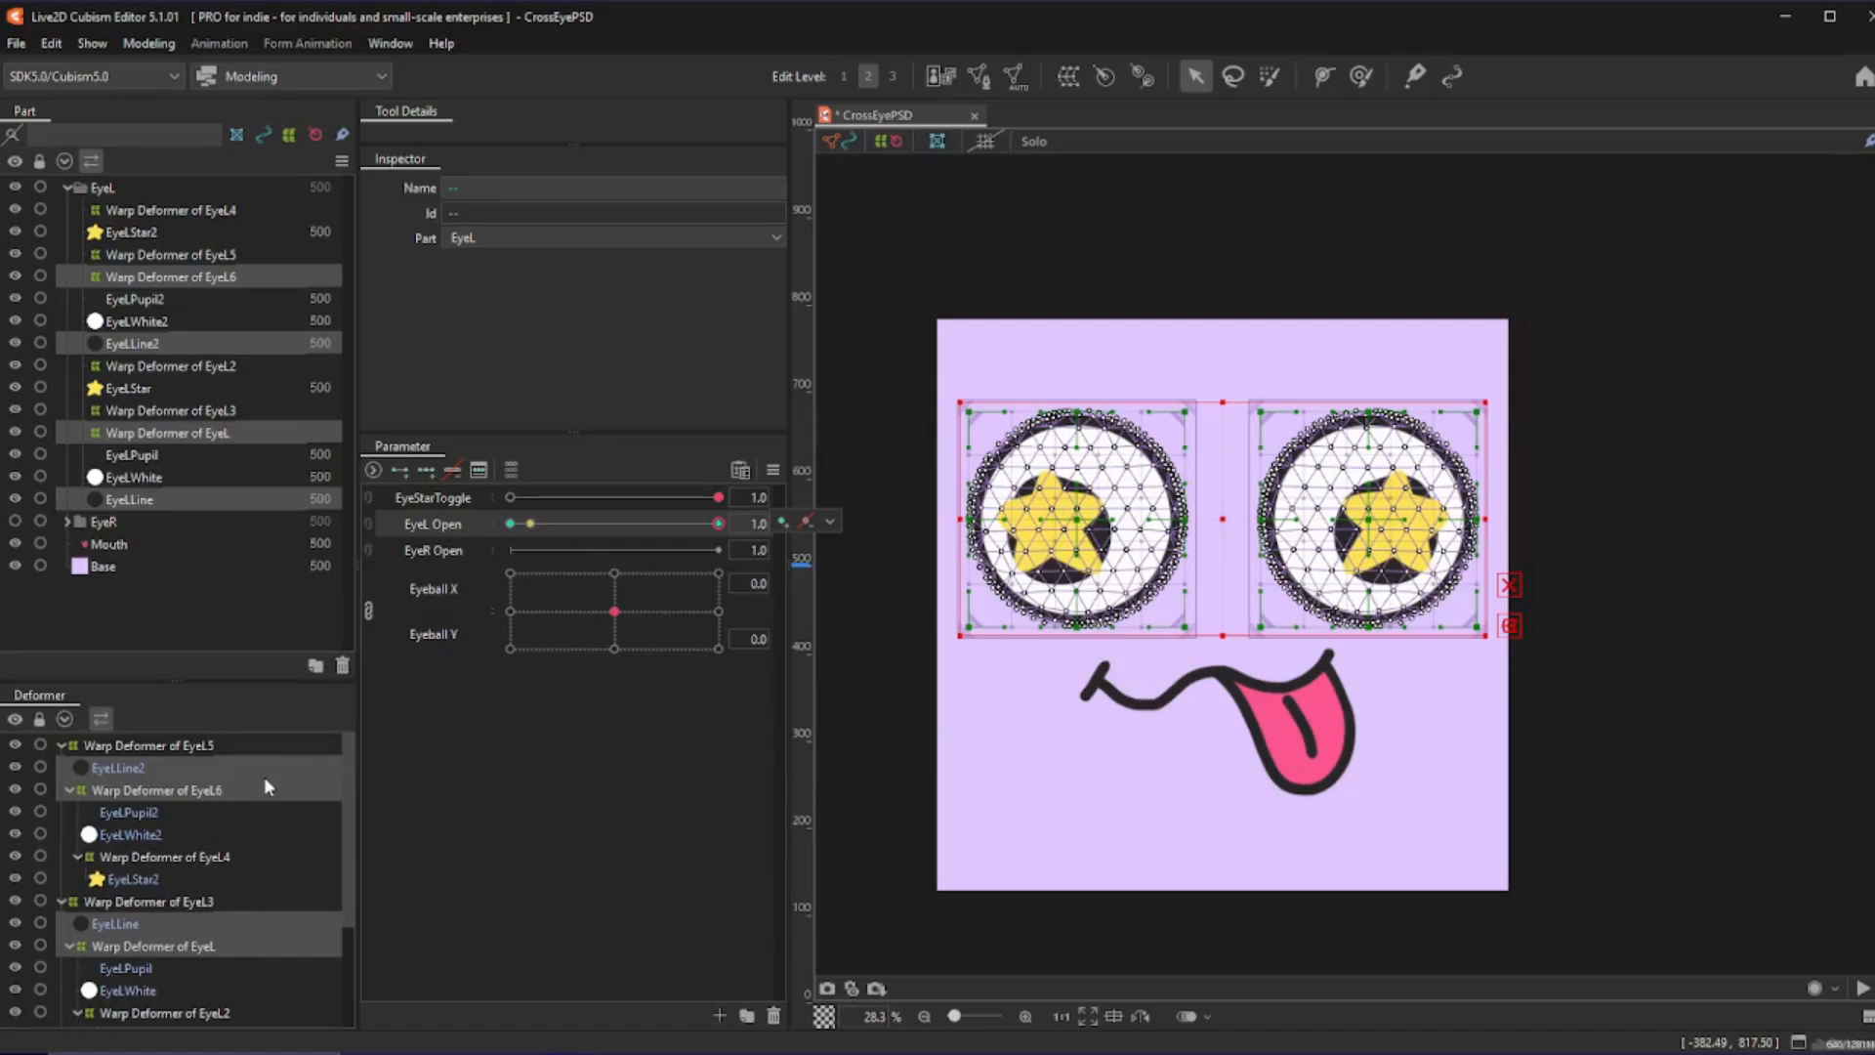
scroll(233, 857, "down", 3)
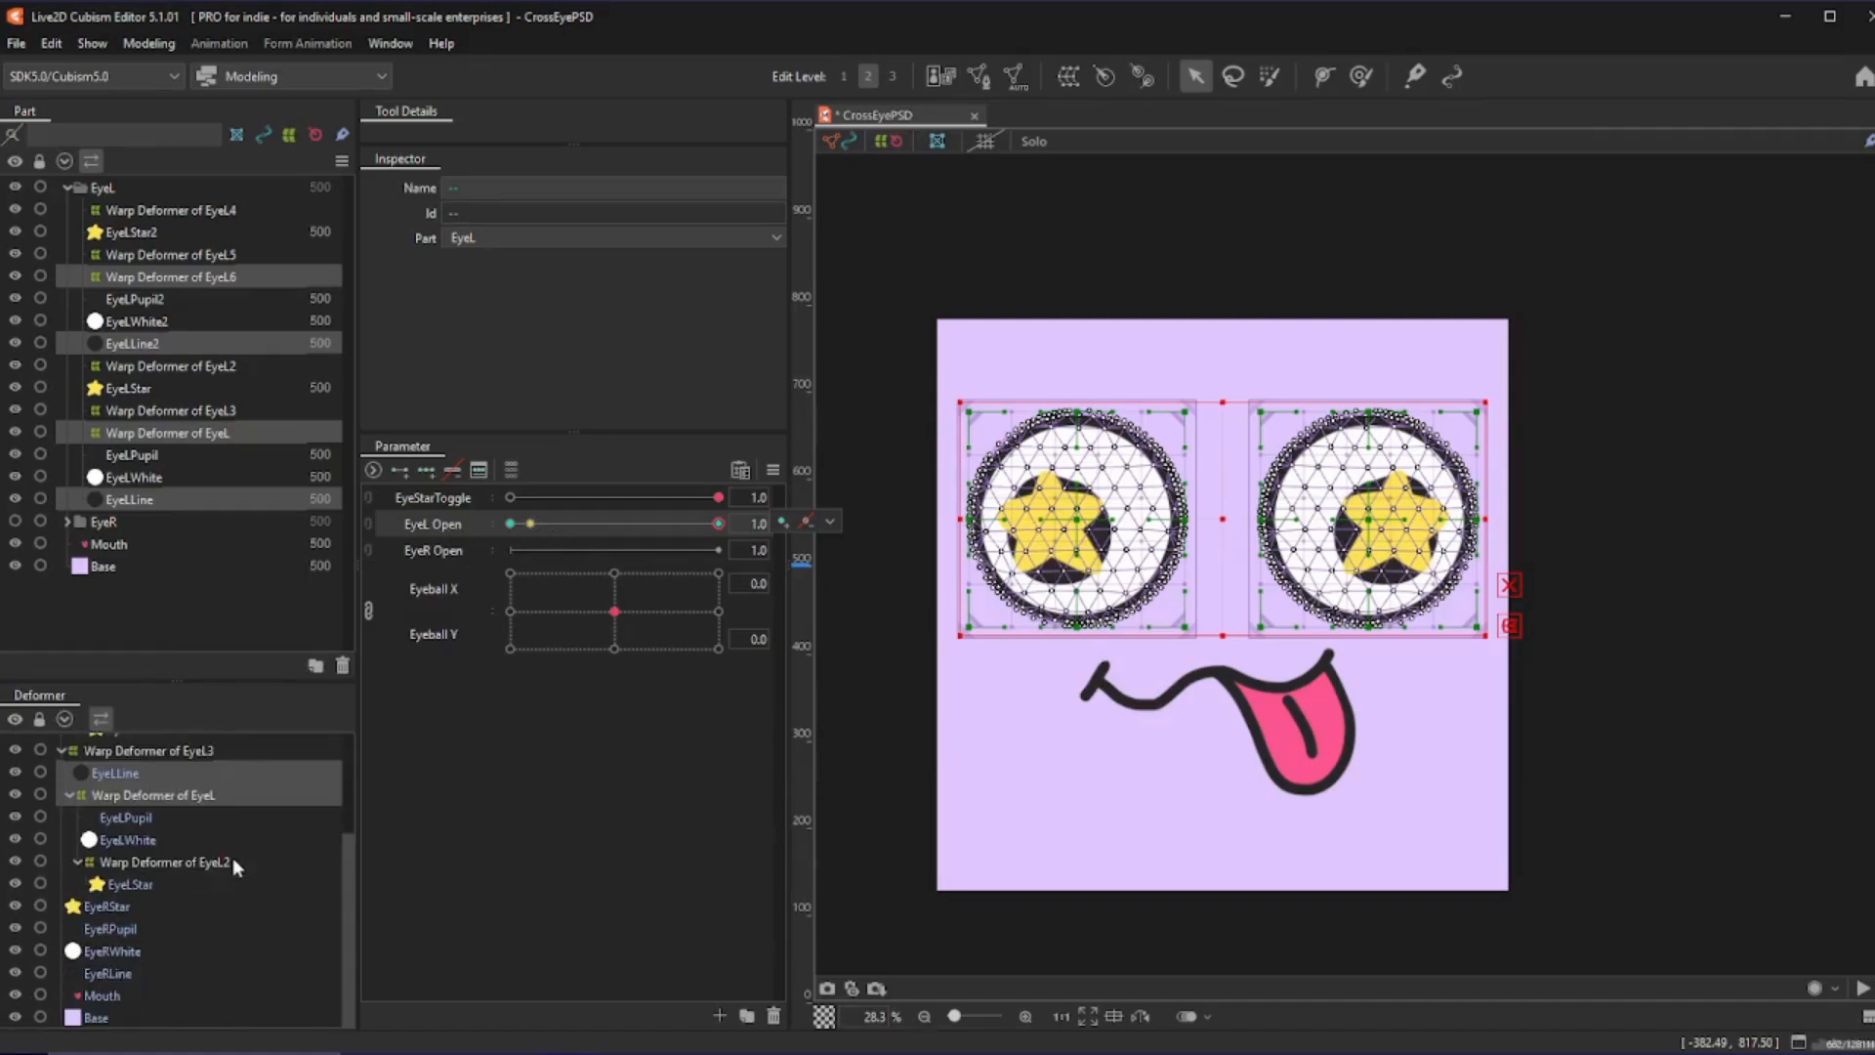
left_click(144, 796, "ctrl")
left_click(136, 774, "ctrl")
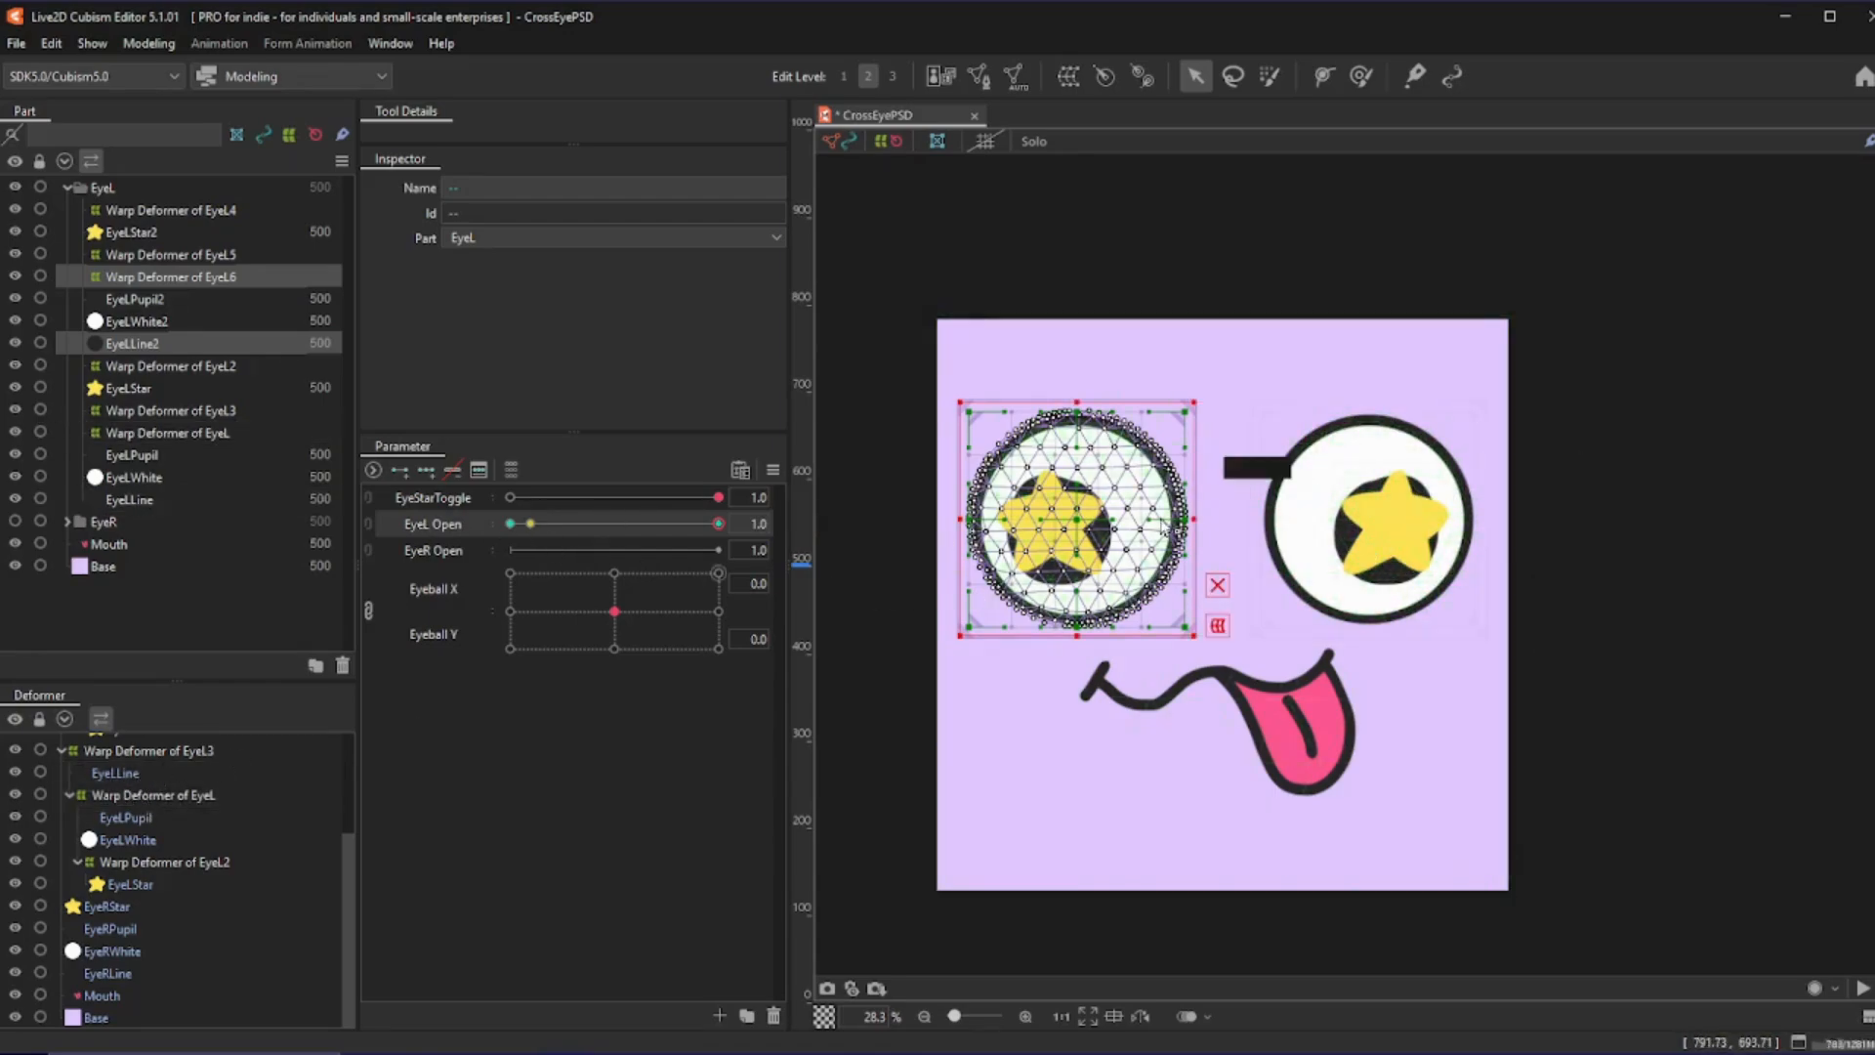
scroll(1093, 508, "up", 3)
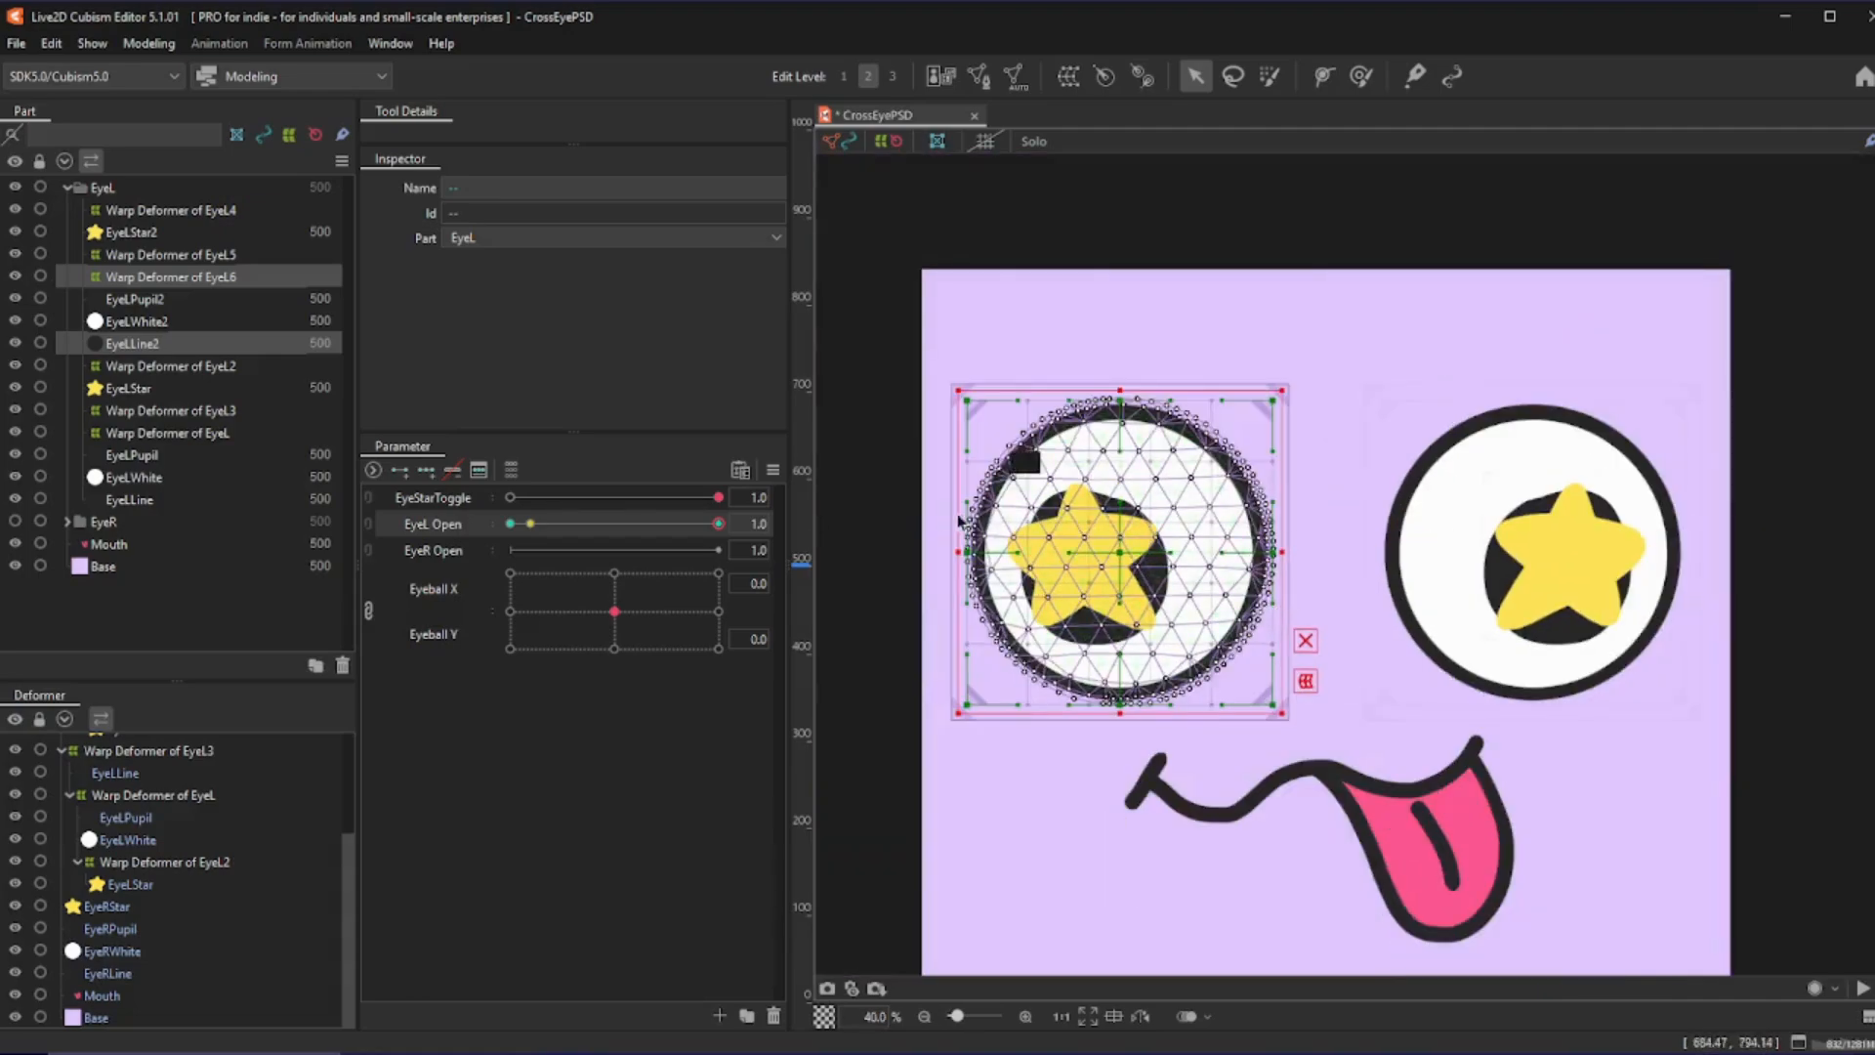
- Change the parameter of the selected mirrored eye parts from EyeL Open to EyeR Open
left_click(747, 524)
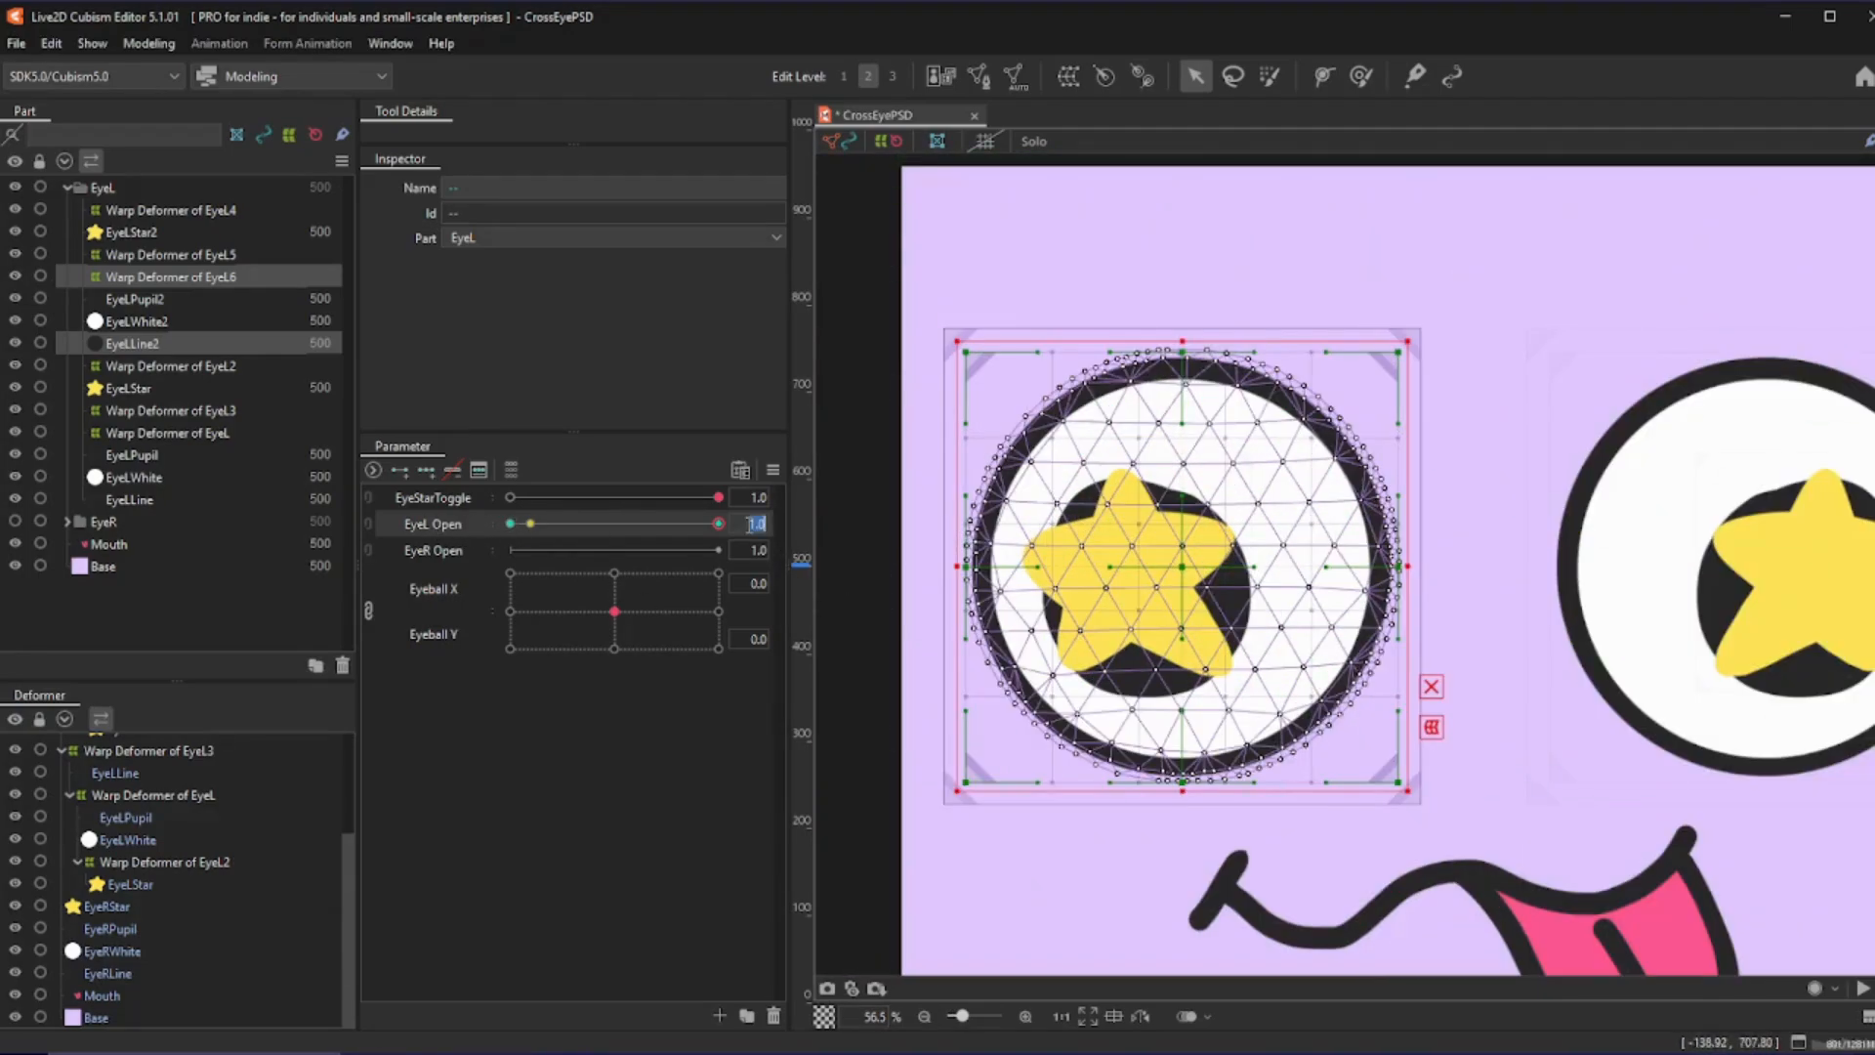
left_click(806, 523)
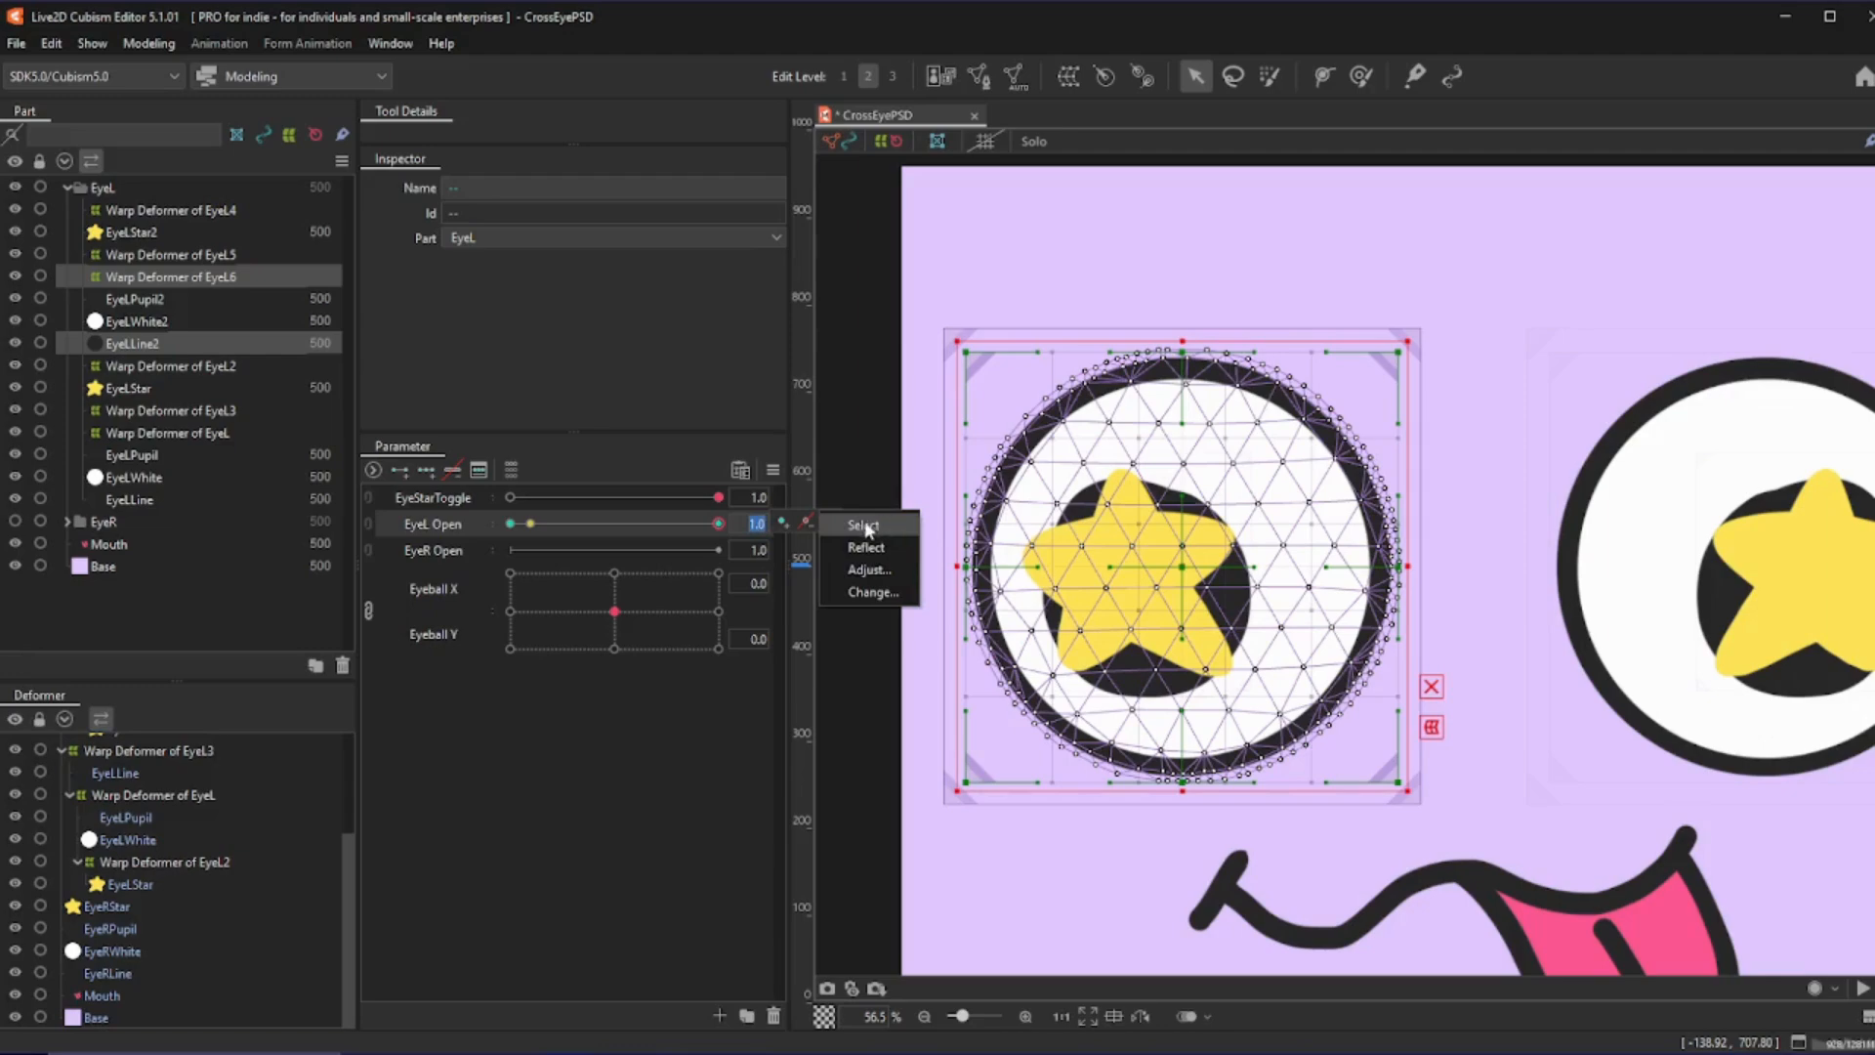
left_click(870, 592)
left_click(773, 483)
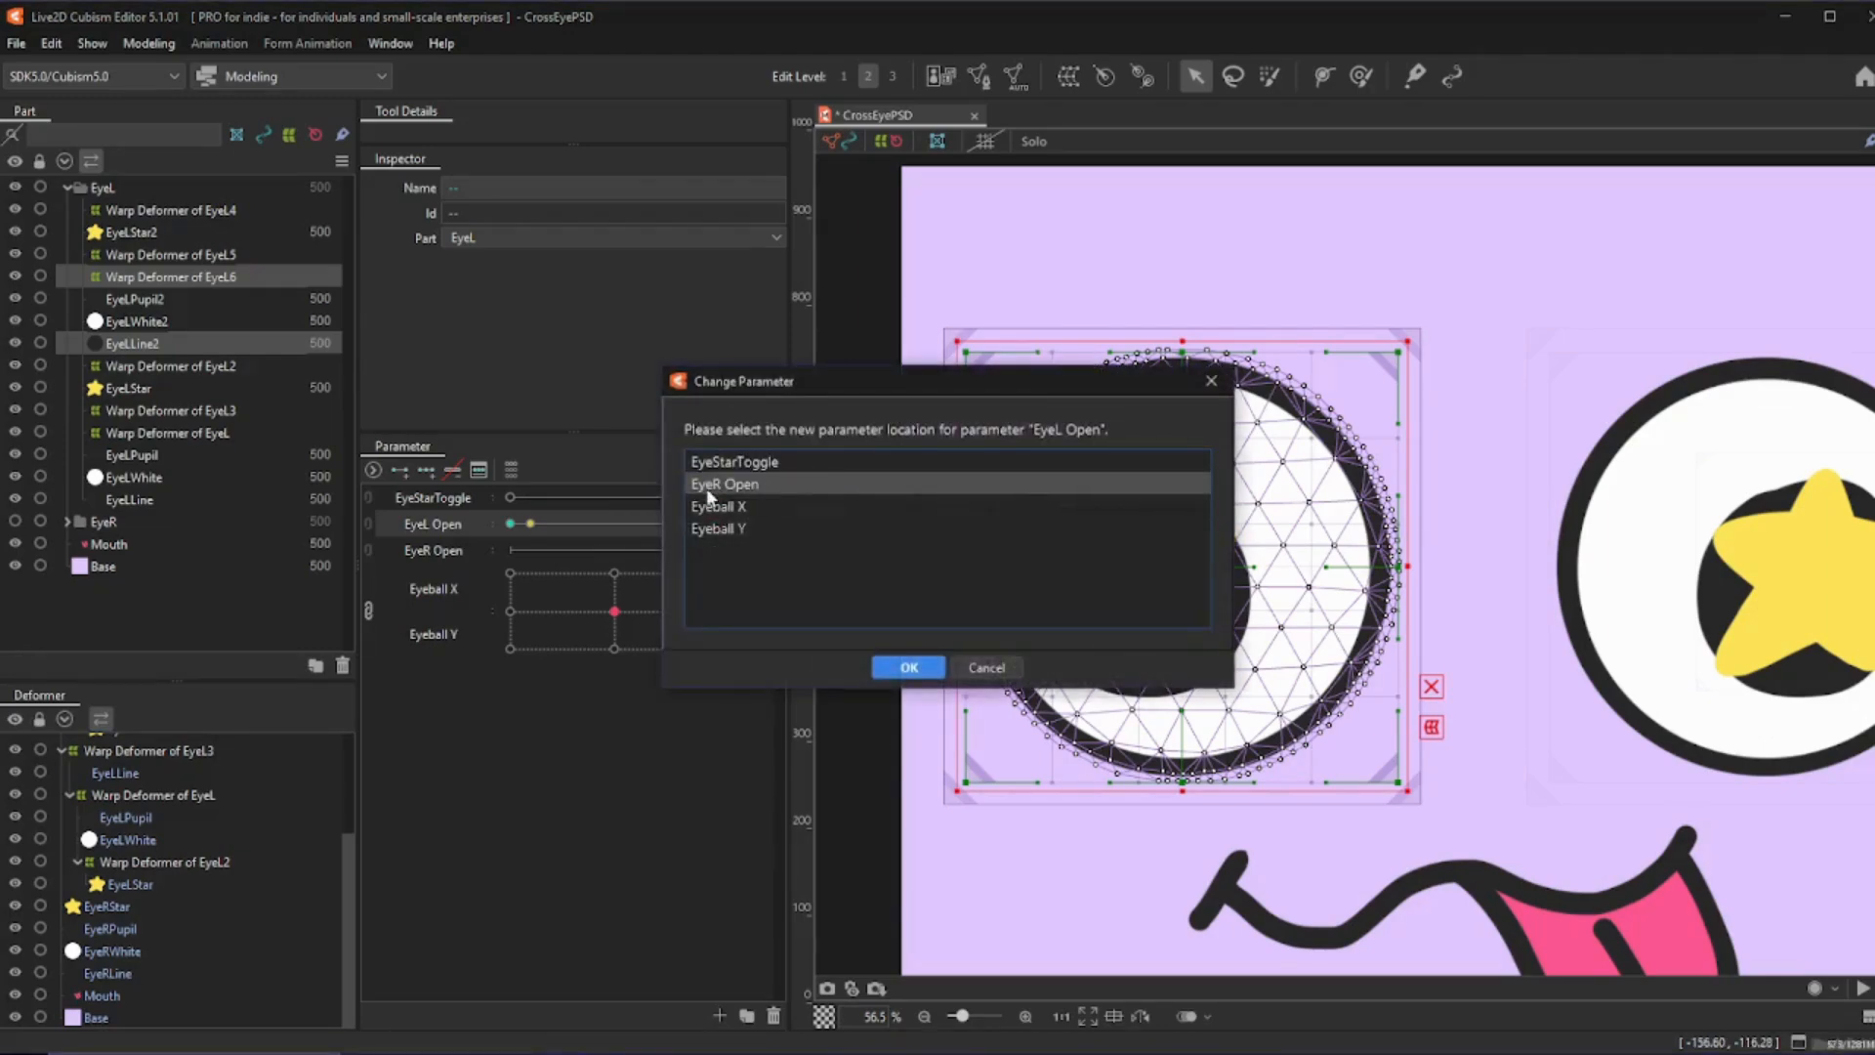
left_click(912, 667)
scroll(1199, 553, "down", 3)
scroll(1606, 565, "up", 3)
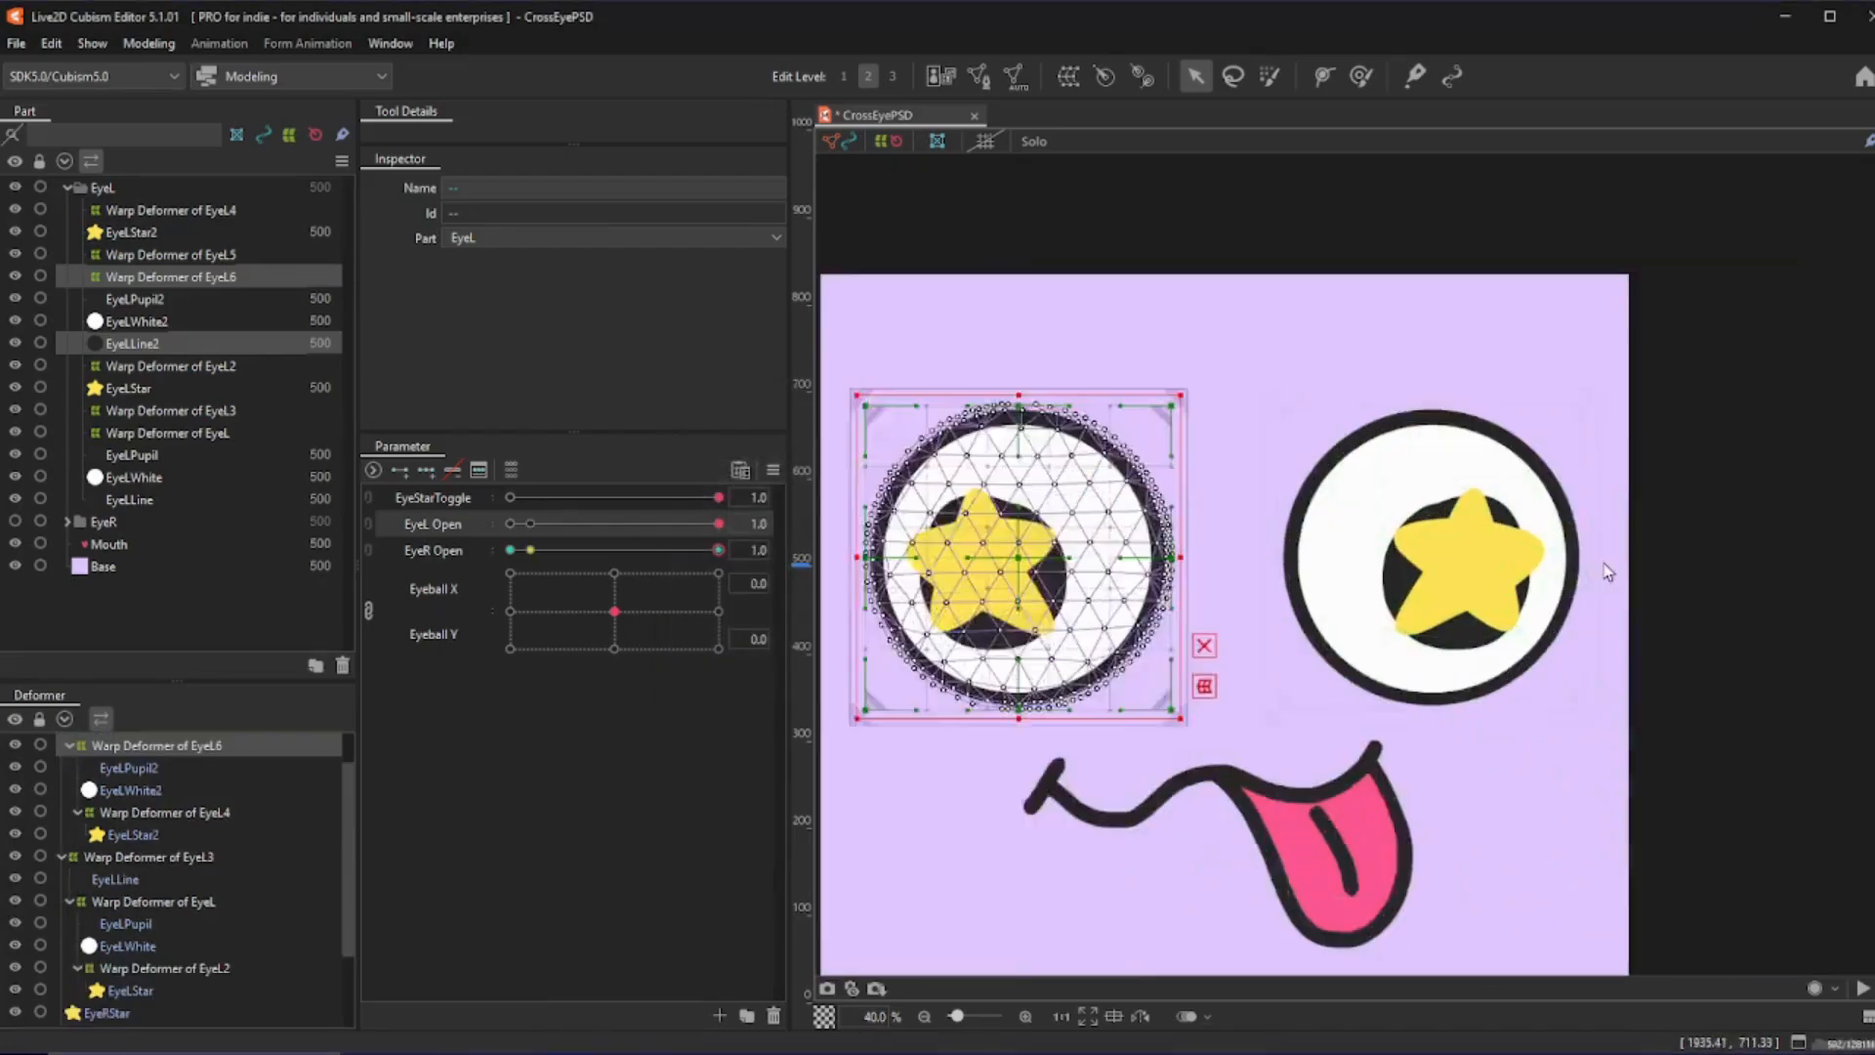
- Test EyeR Open and the eyeball movement, then set EyeStarToggle to 0.0
mouse_move(719, 549)
left_mouse_down()
mouse_move(390, 556)
mouse_move(742, 553)
left_mouse_up()
scroll(828, 618, "down", 3)
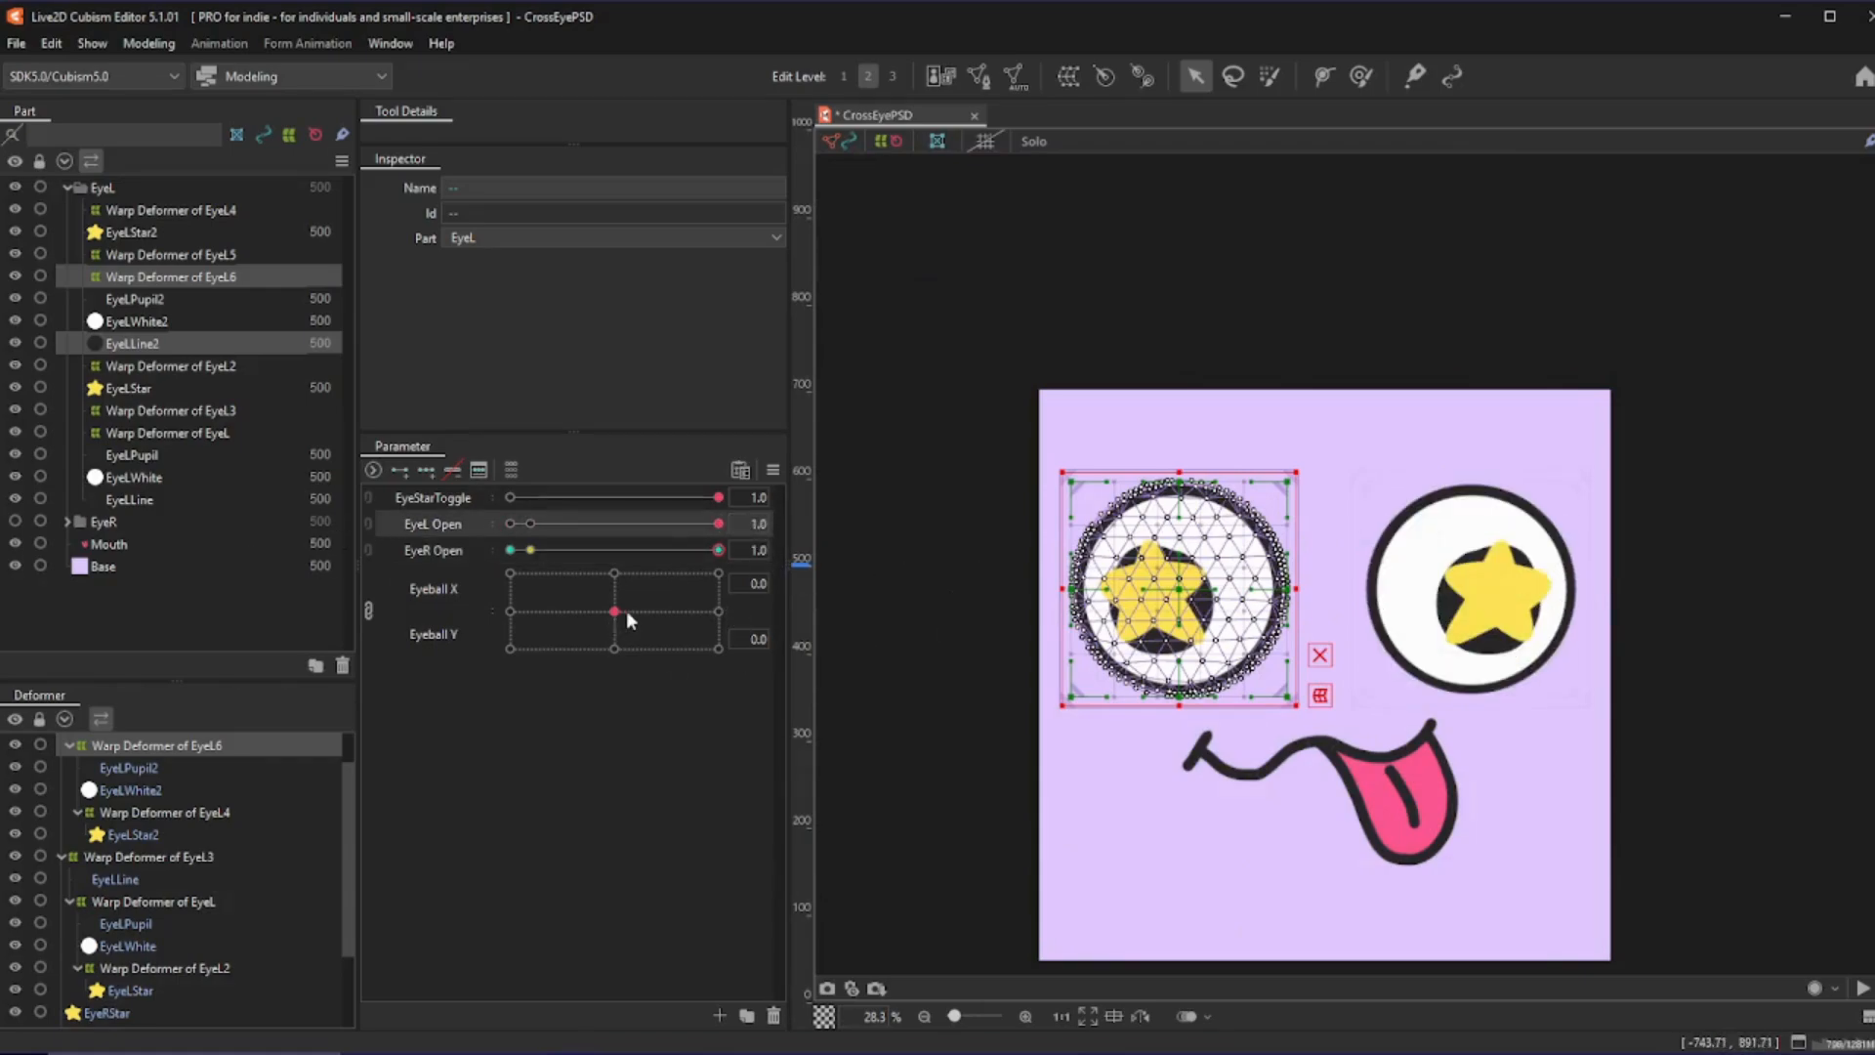
mouse_move(625, 611)
left_mouse_down()
mouse_move(566, 655)
mouse_move(407, 562)
mouse_move(623, 631)
mouse_move(505, 641)
mouse_move(615, 612)
left_mouse_up()
left_click_drag(718, 498, 685, 498)
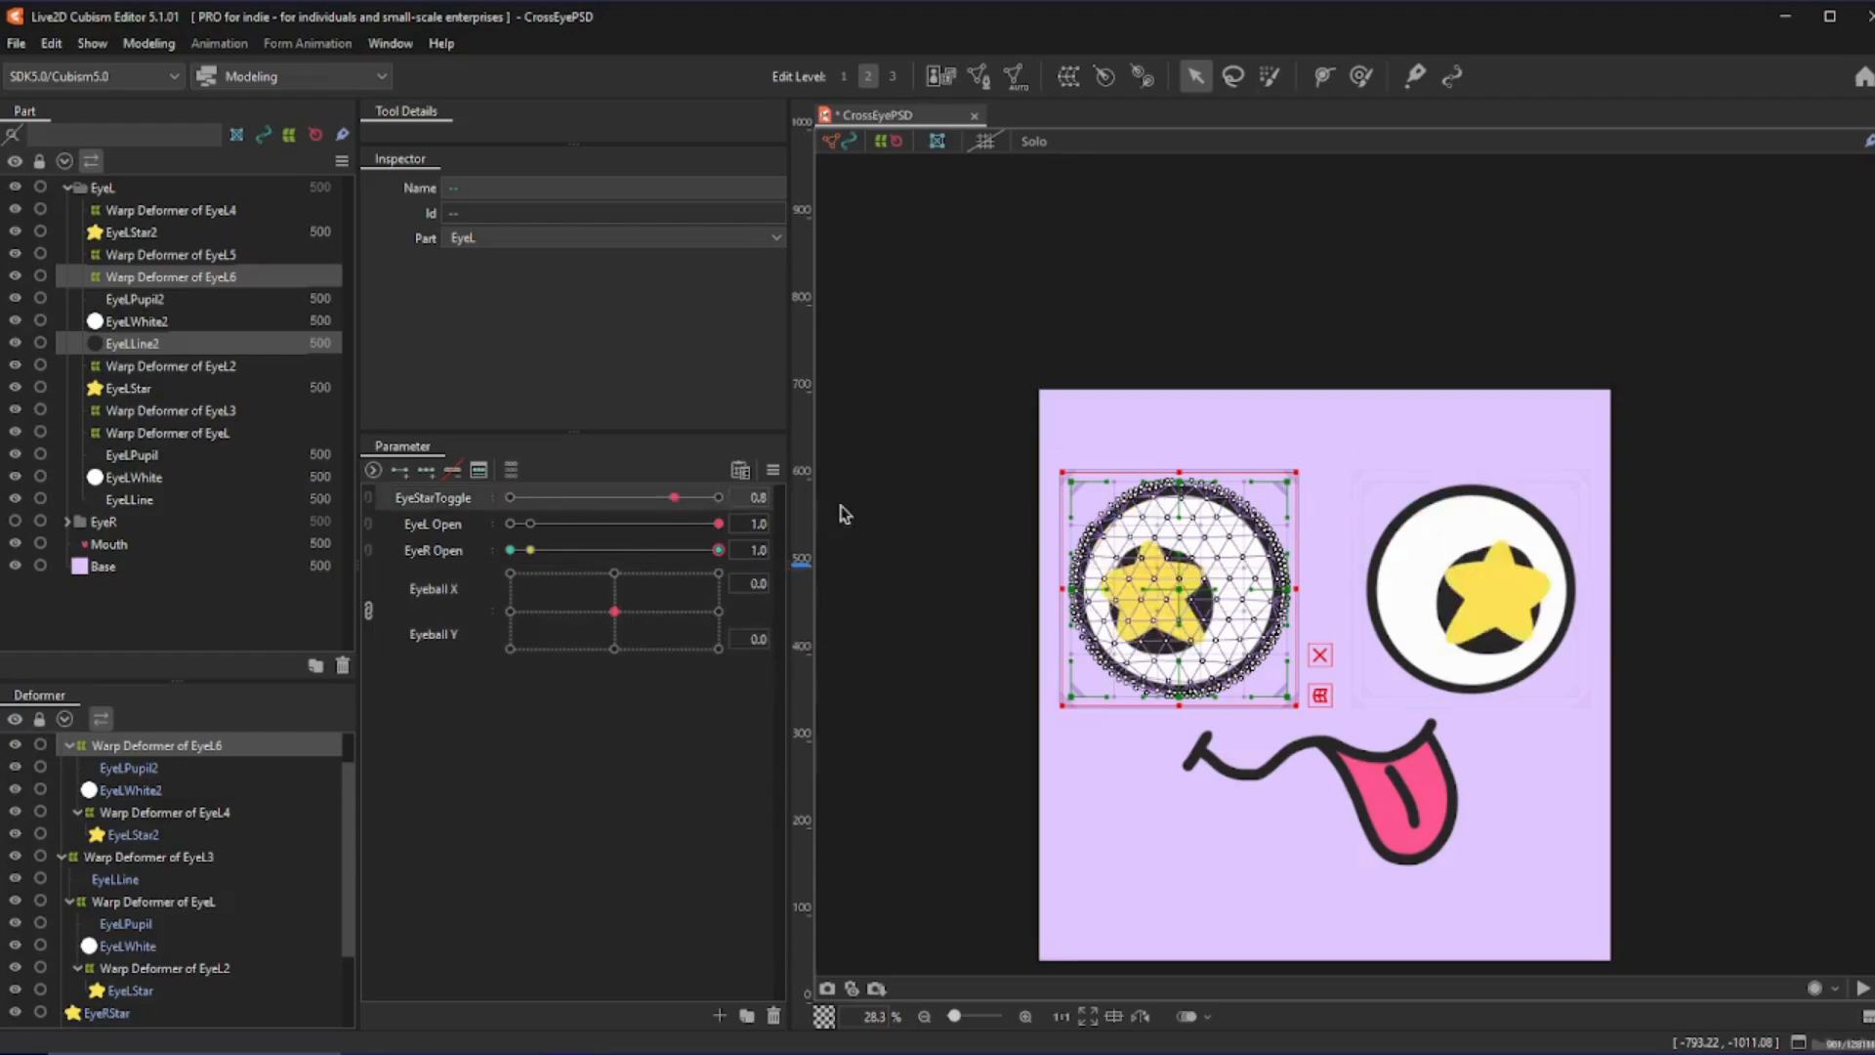
left_click_drag(406, 515, 277, 515)
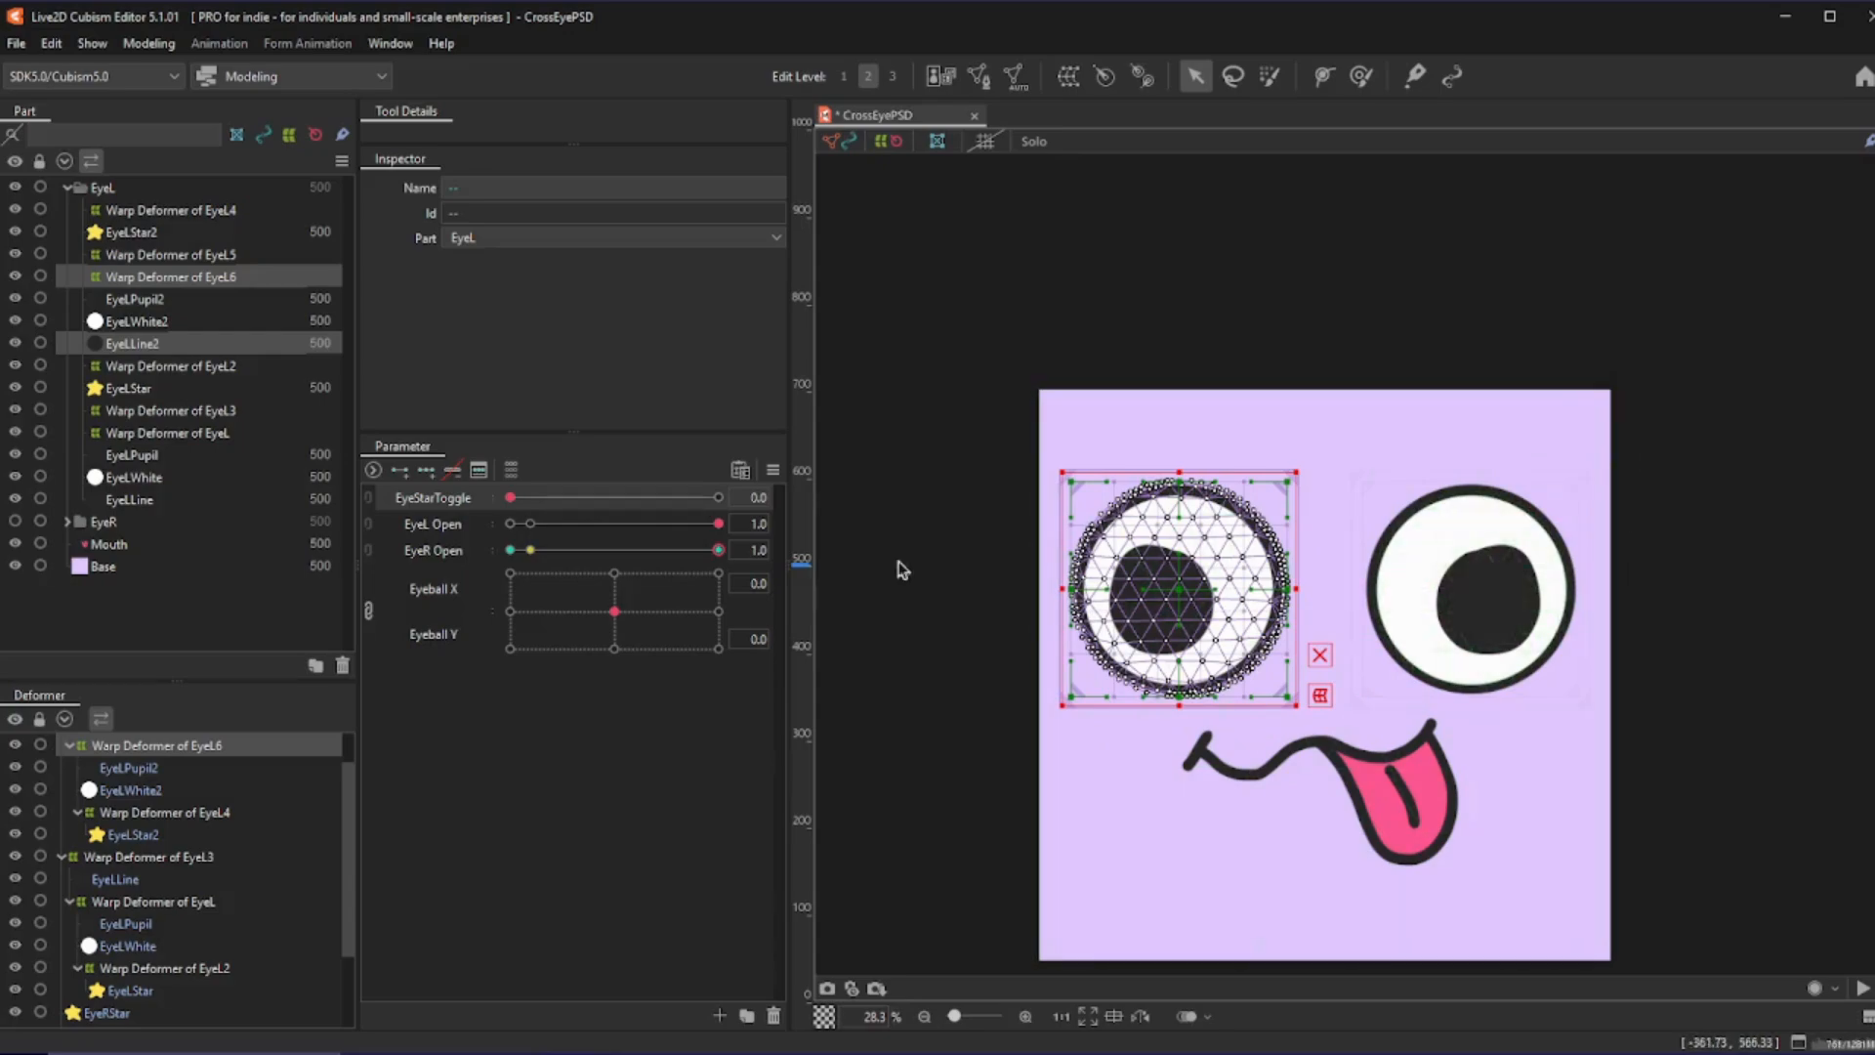
- Create a parameter with the name and ID CrossEyeToggle, ranging from 0.0 to 1.0 with default 0.0
scroll(1501, 714, "up", 2)
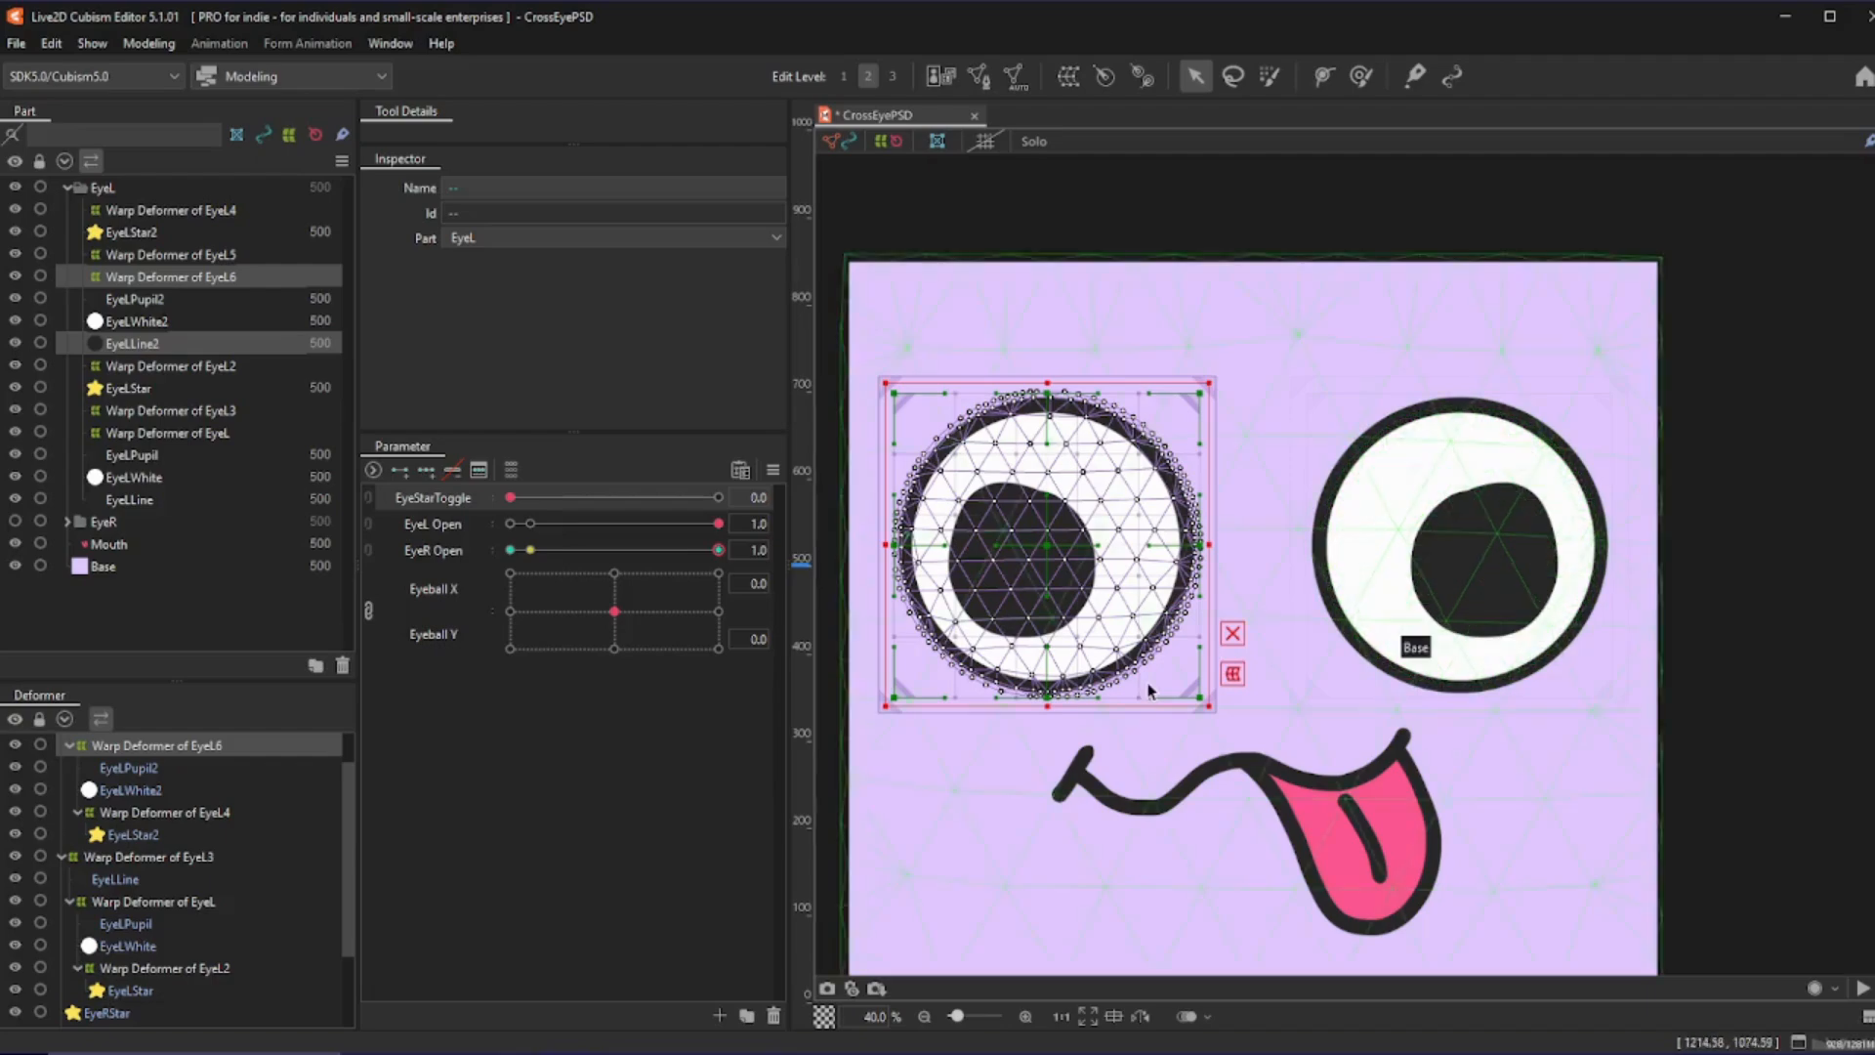
left_click(430, 597)
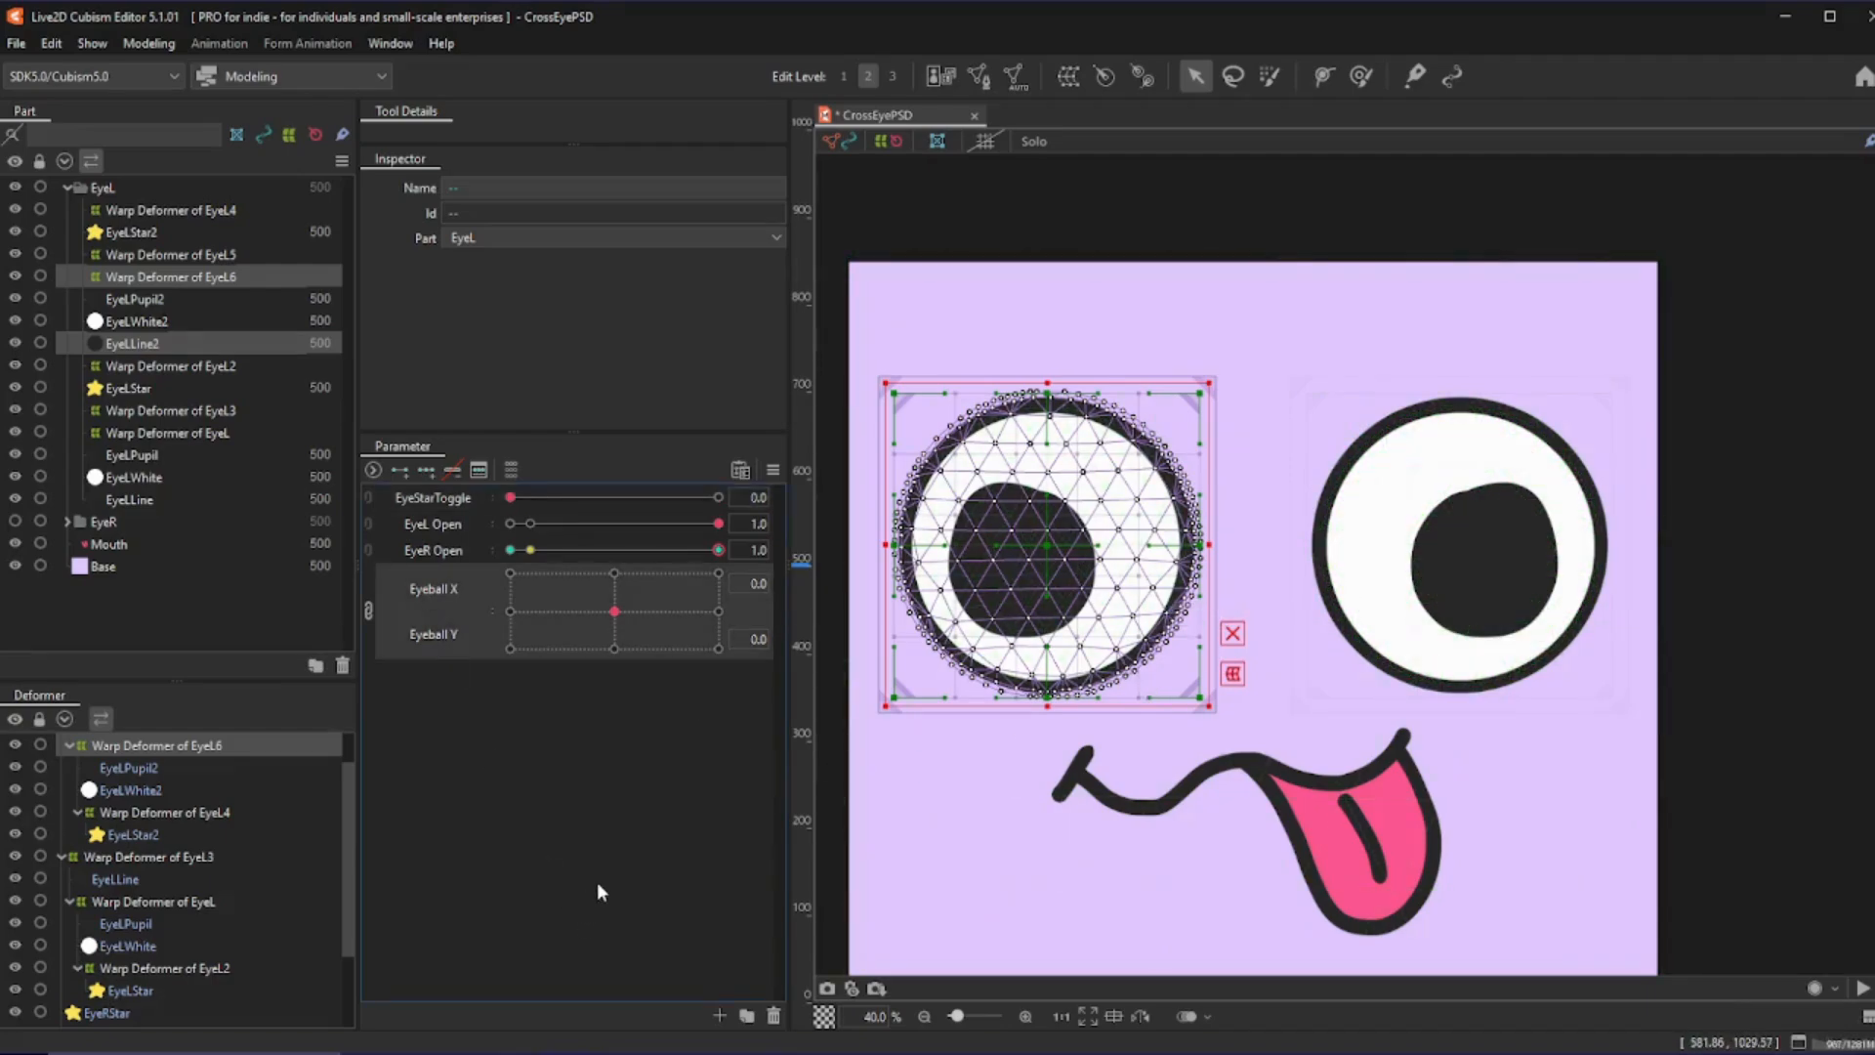
left_click(716, 1016)
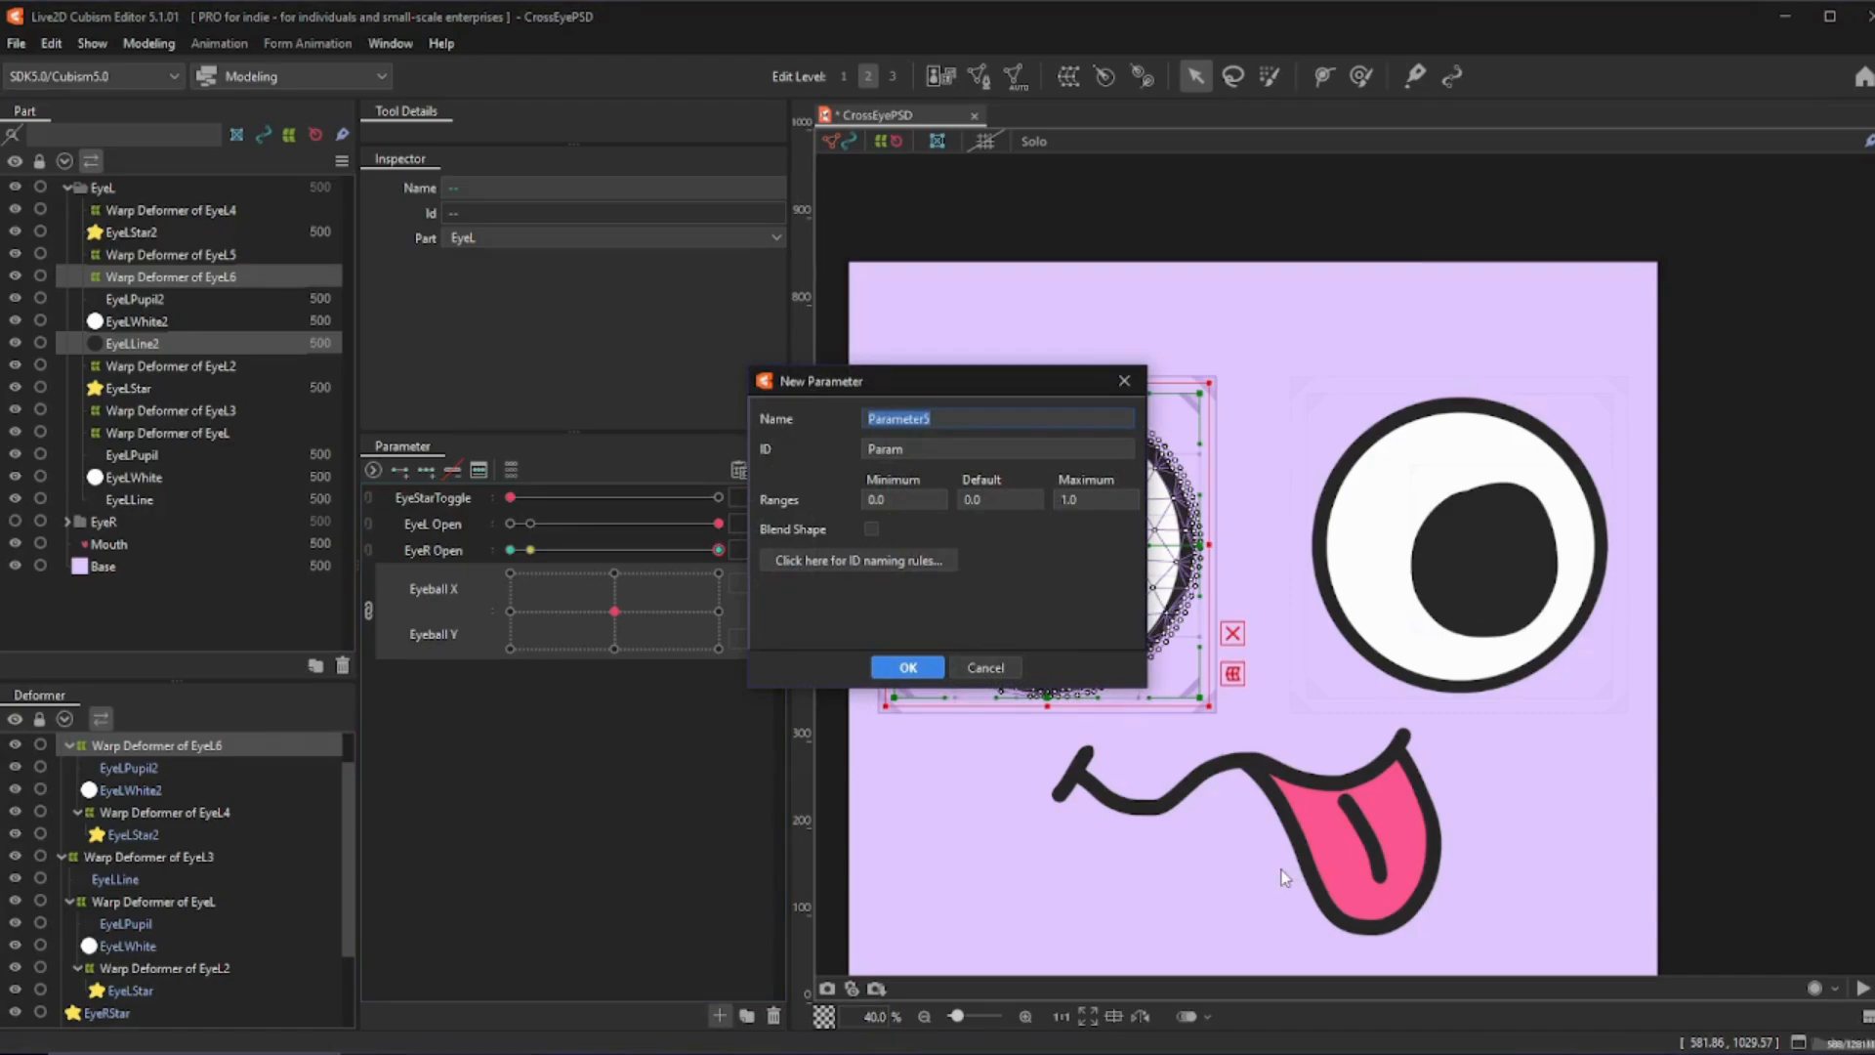
type("CrossEyeToggle")
key("ctrl+a")
key("ctrl+c")
key("Tab")
key("ctrl+v")
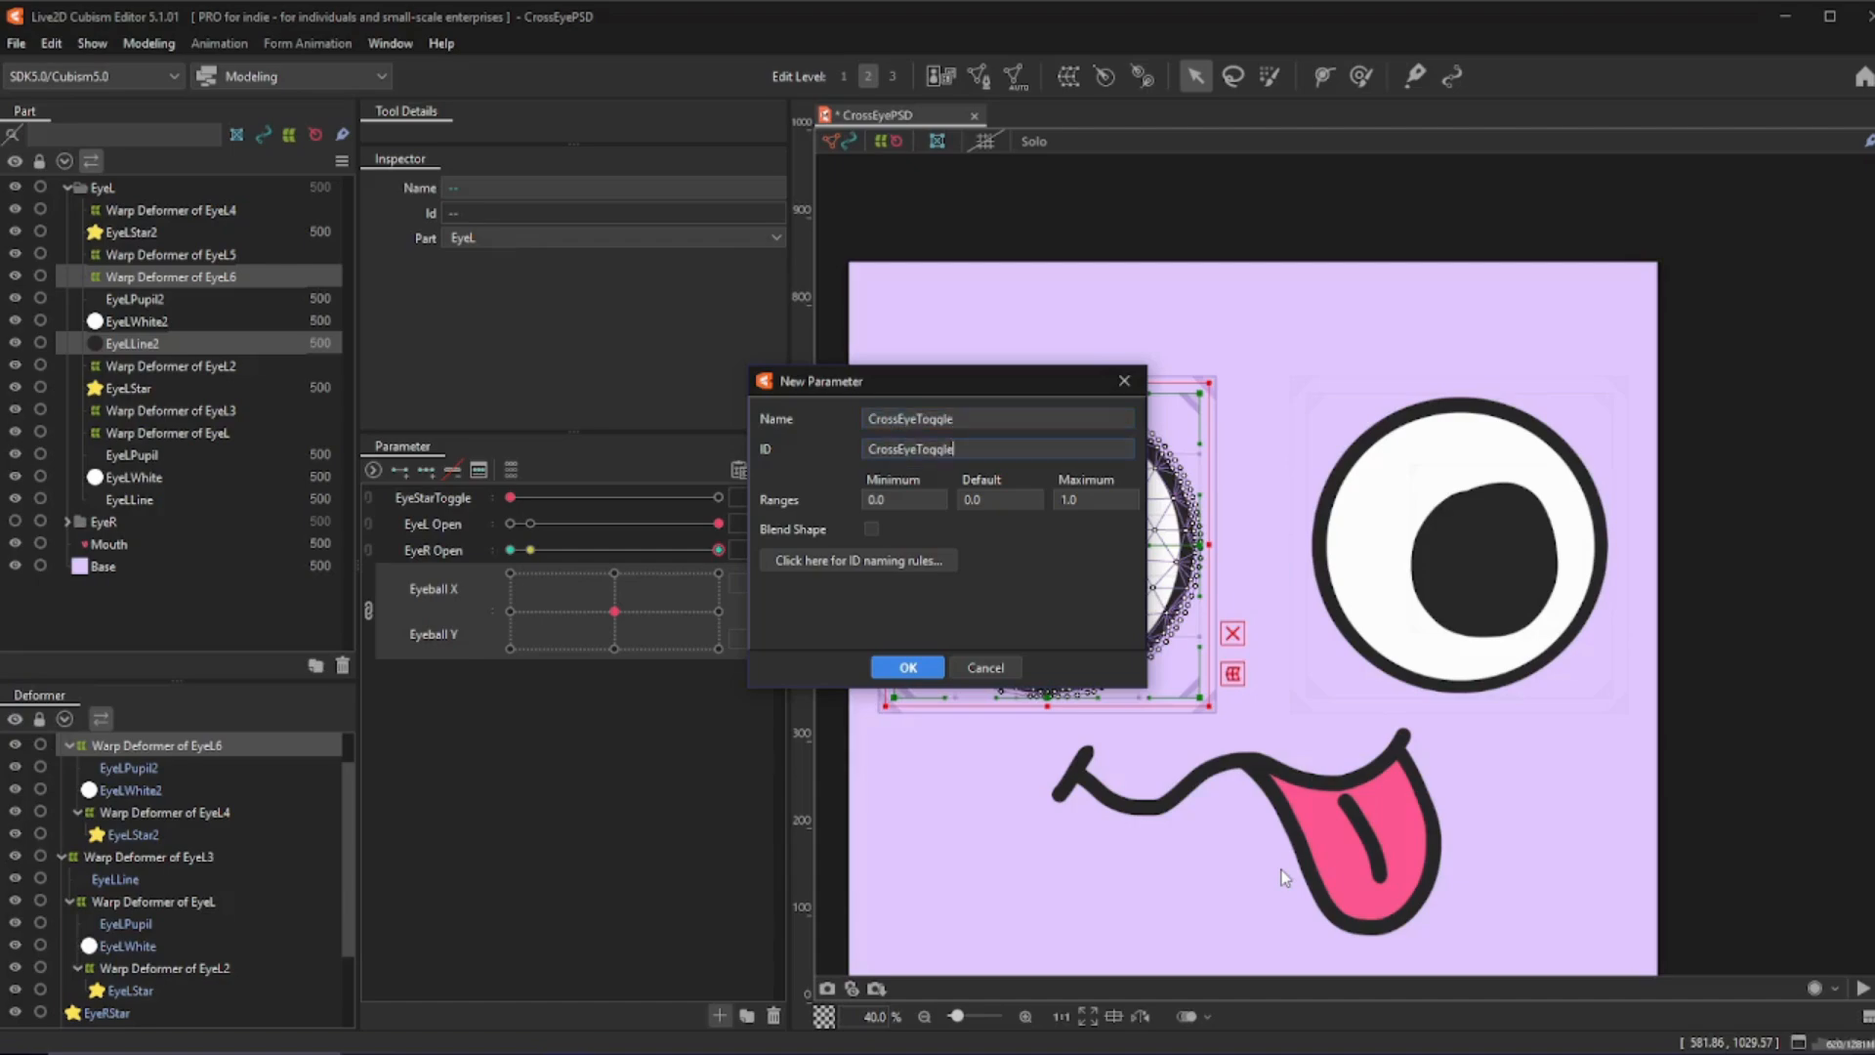
left_click(908, 496)
key("Tab")
key("Tab")
left_click(907, 667)
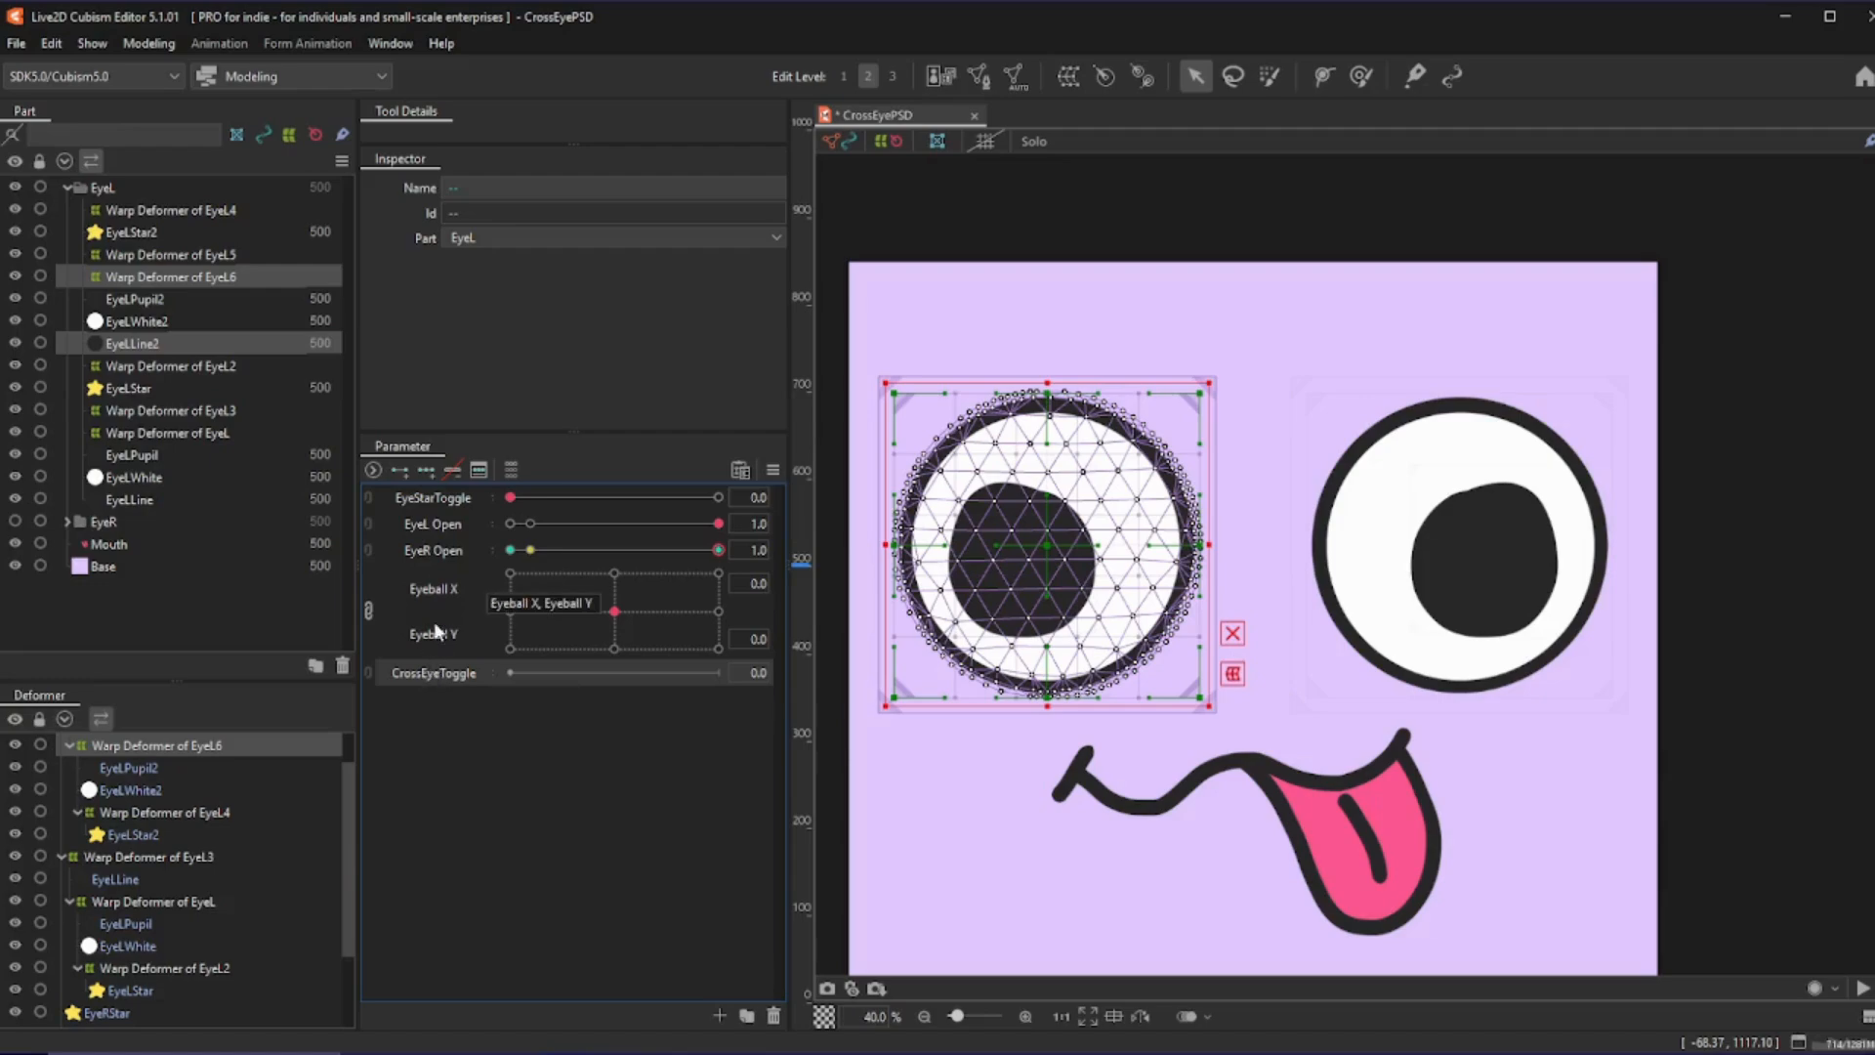
- Unlink Eyeball X and Eyeball Y, and replicate both parameters twice
left_click(421, 593)
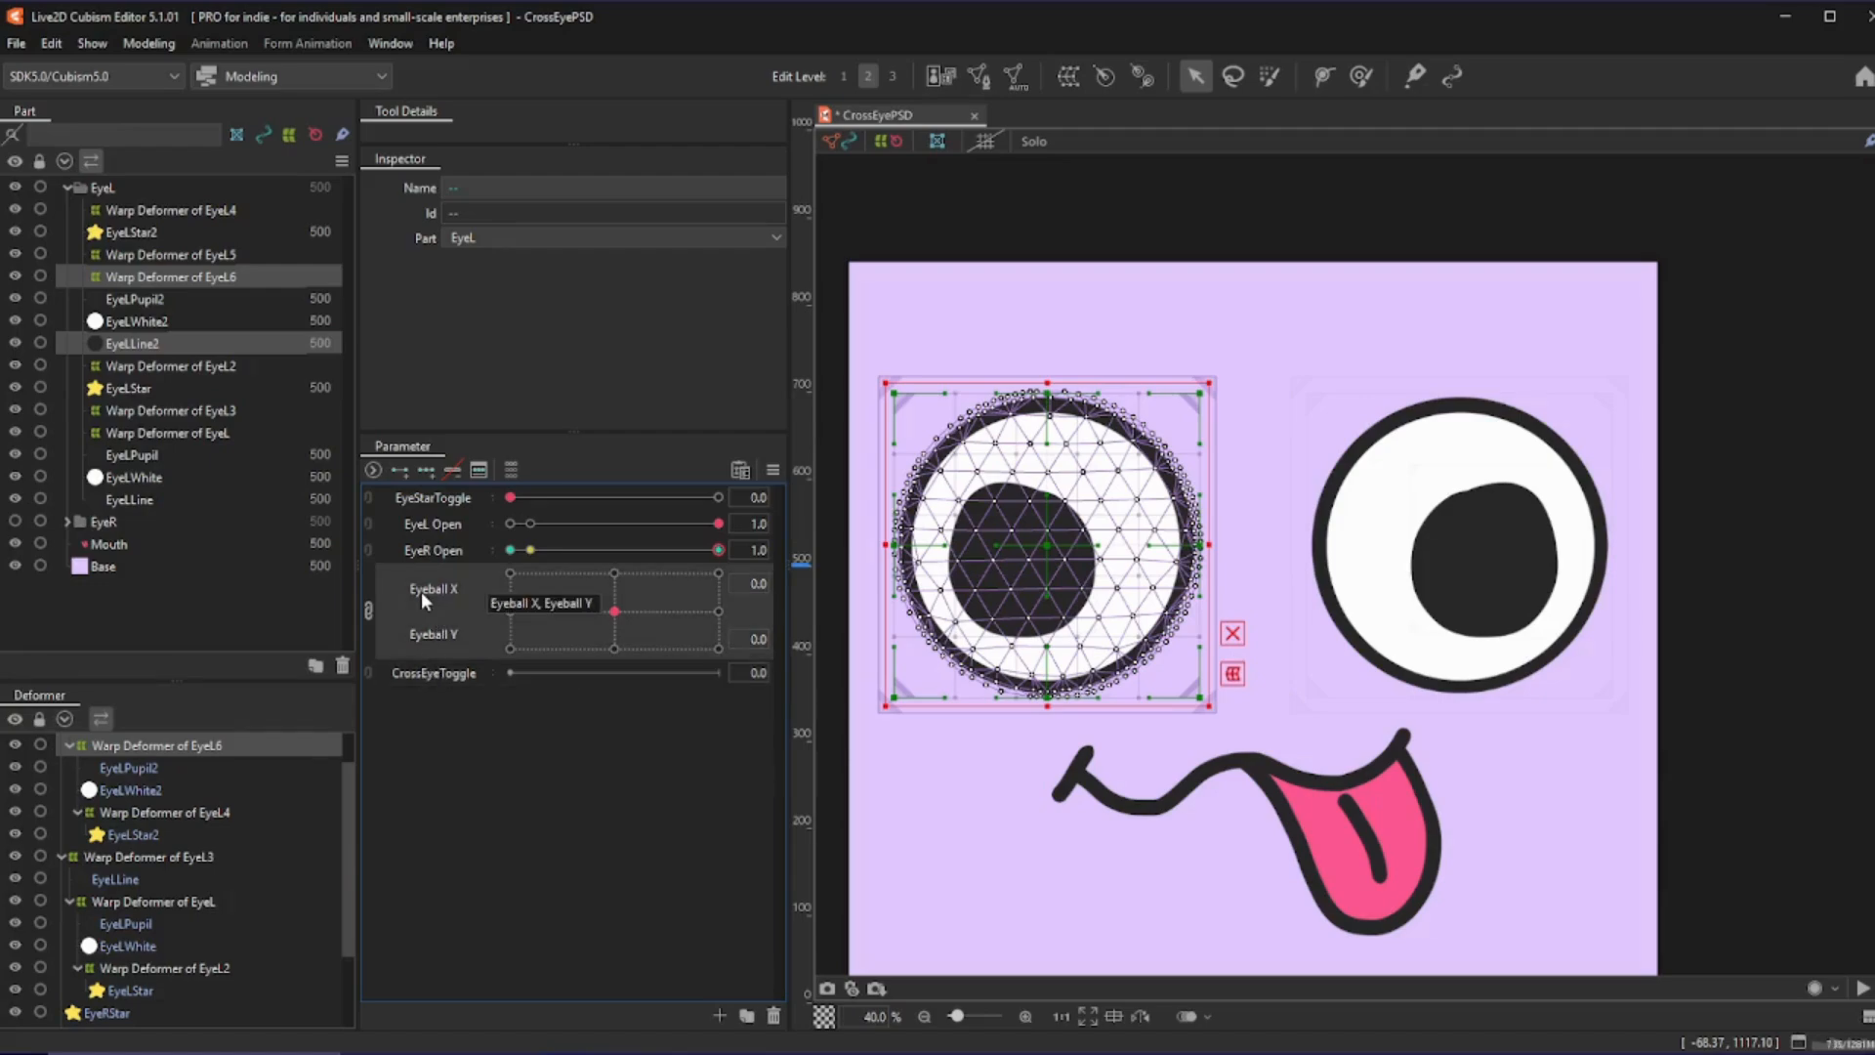
left_click(370, 610)
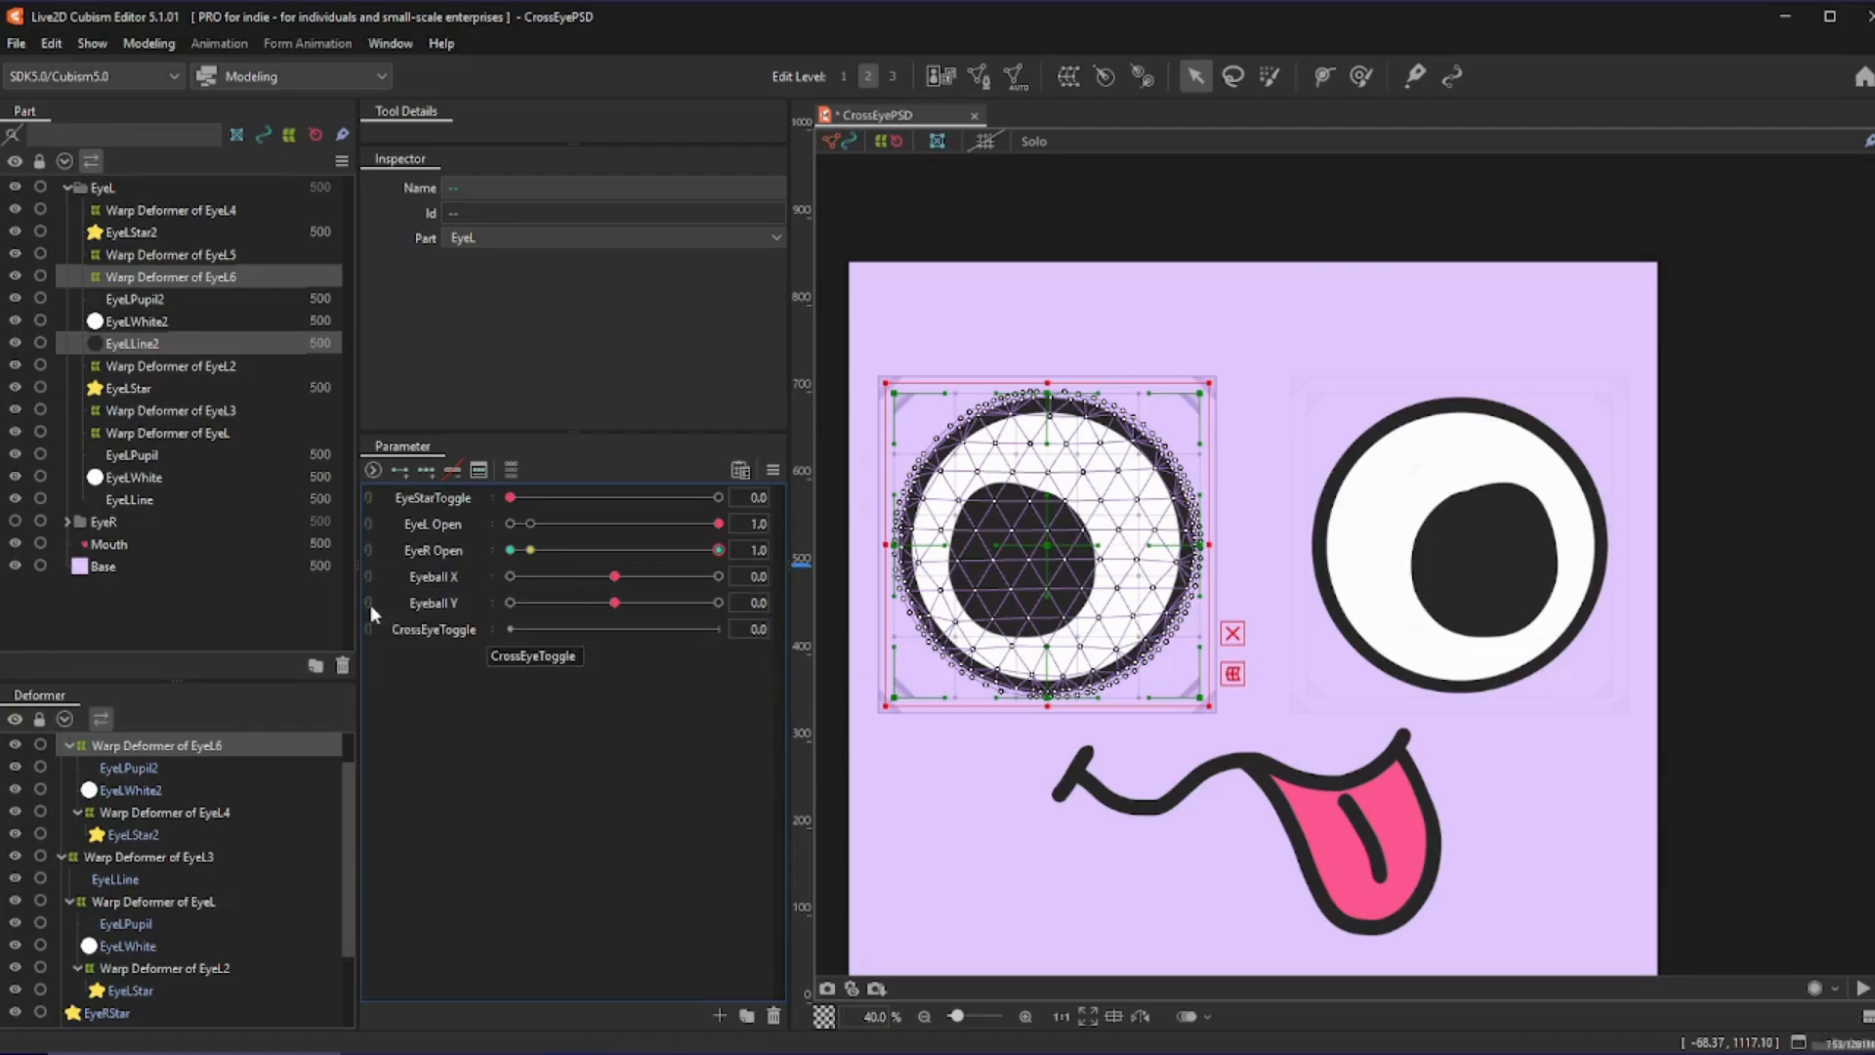
right_click(444, 584)
left_click(467, 635)
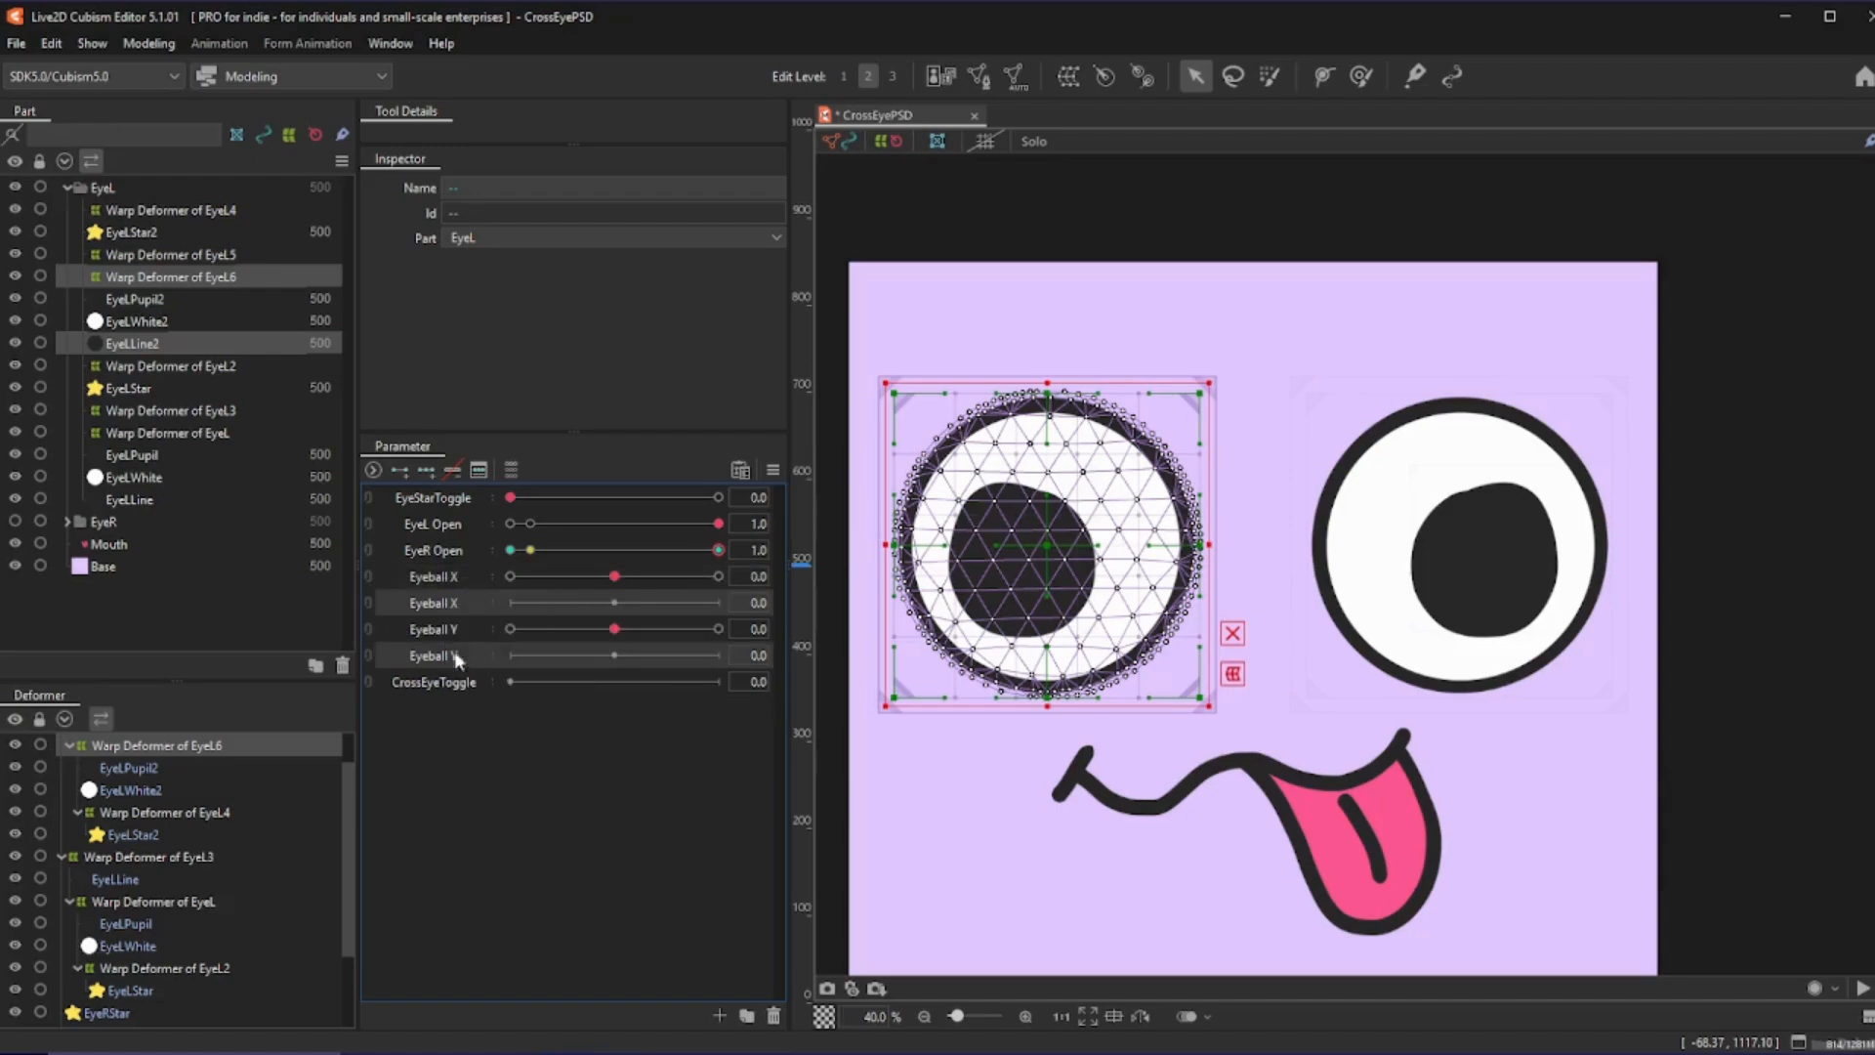
right_click(444, 610)
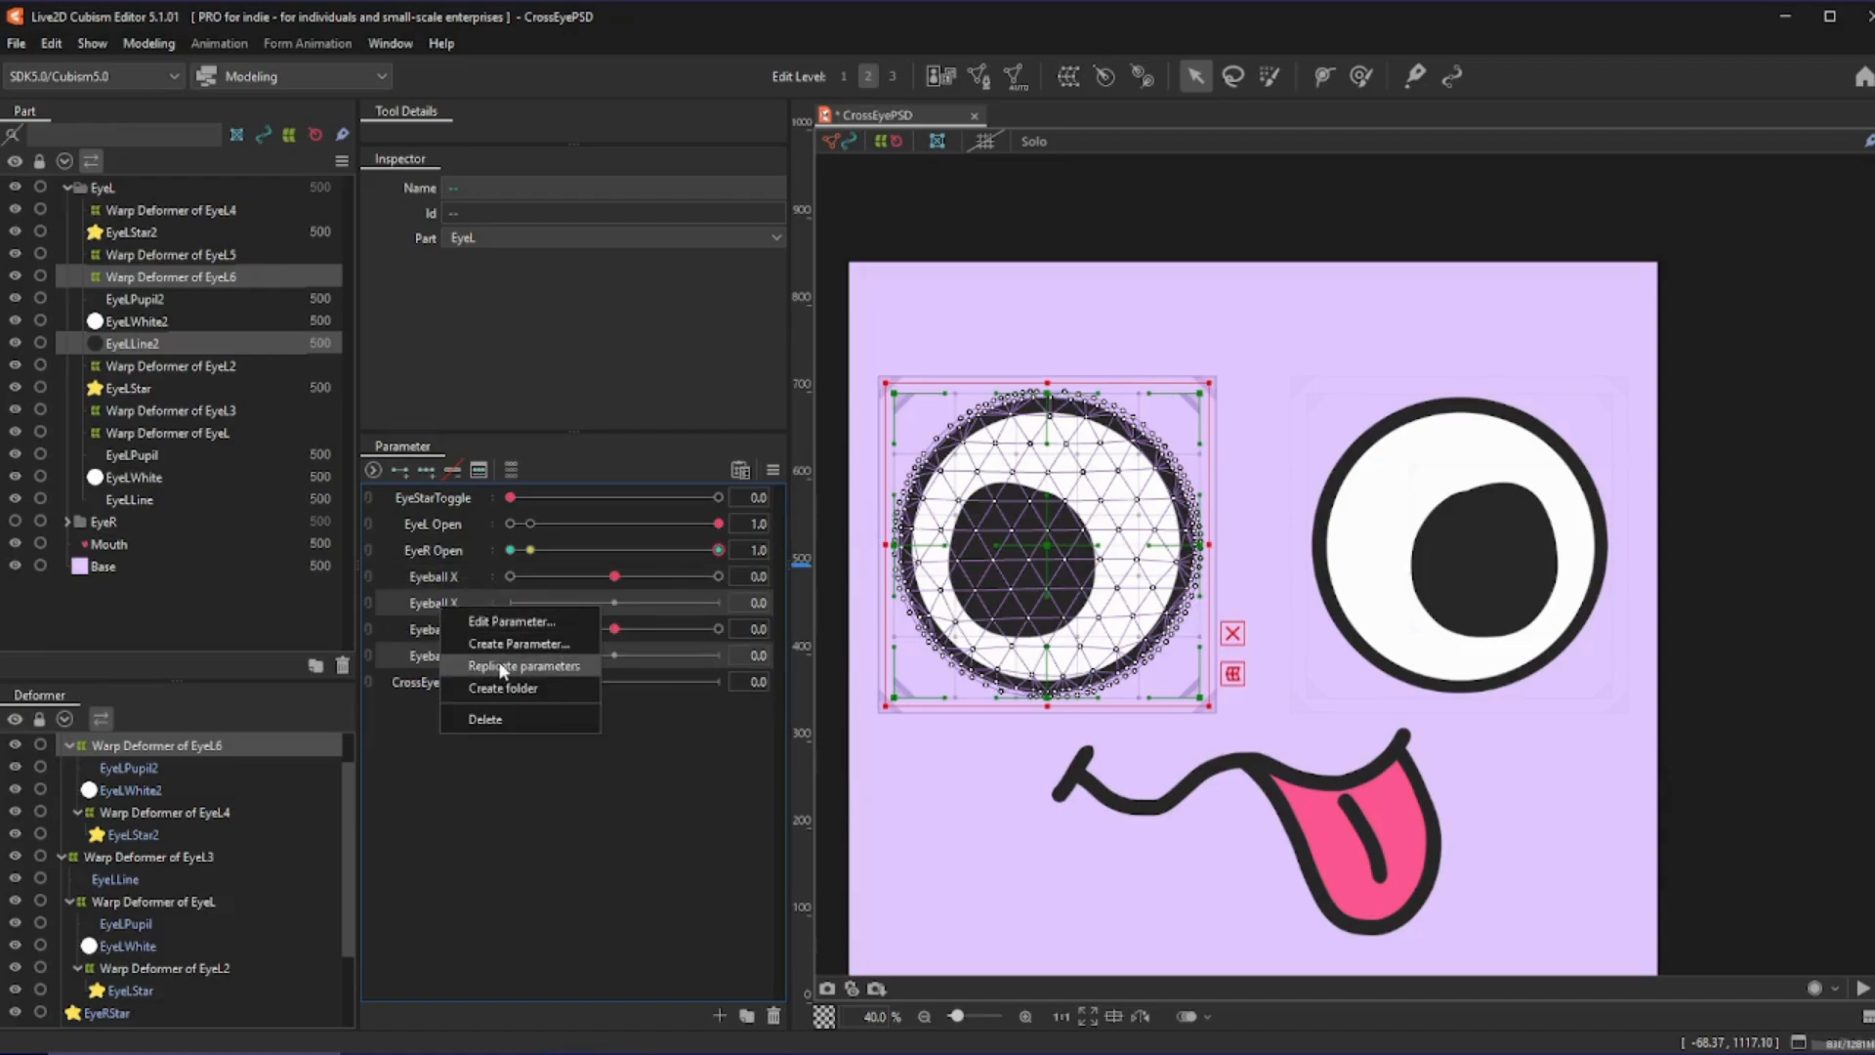
left_click(501, 667)
- Move the four replicated Eyeball X and Eyeball Y parameters below CrossEyeToggle
left_click(448, 603)
left_click(449, 621, "ctrl")
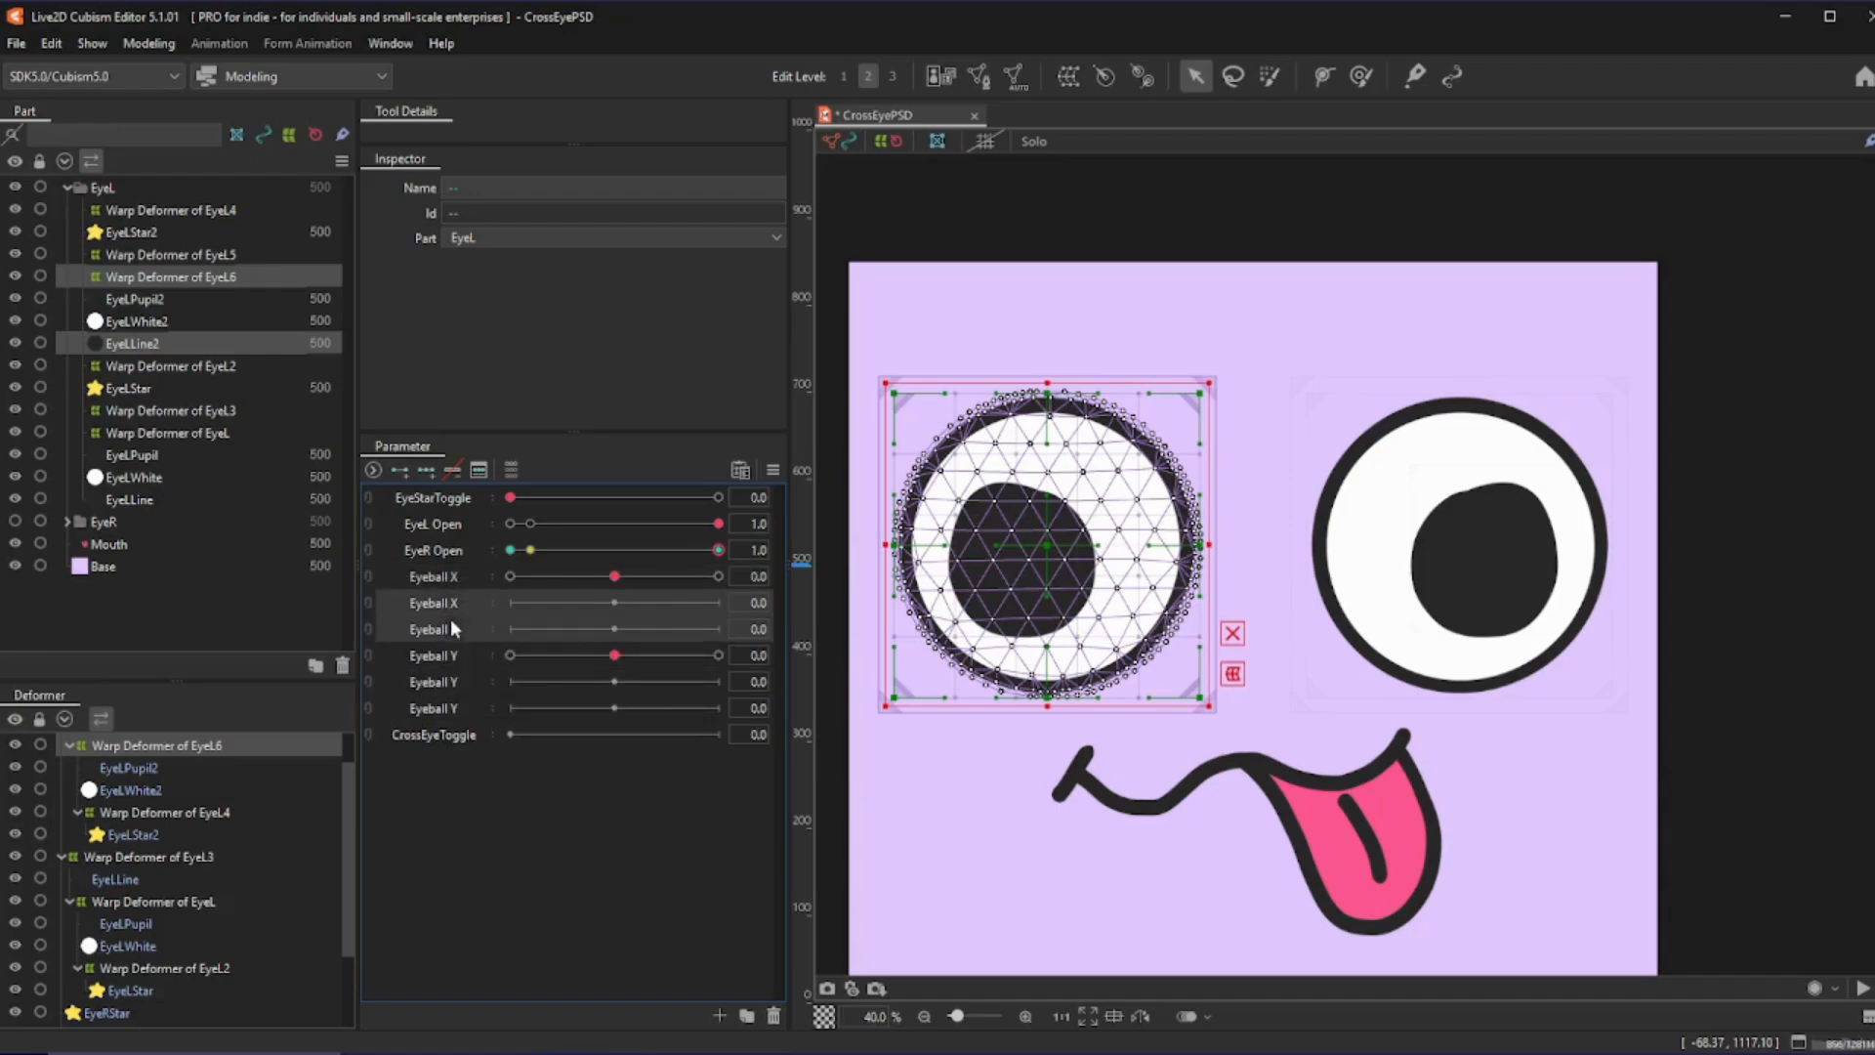
left_click(452, 681, "ctrl")
left_click(447, 710, "ctrl")
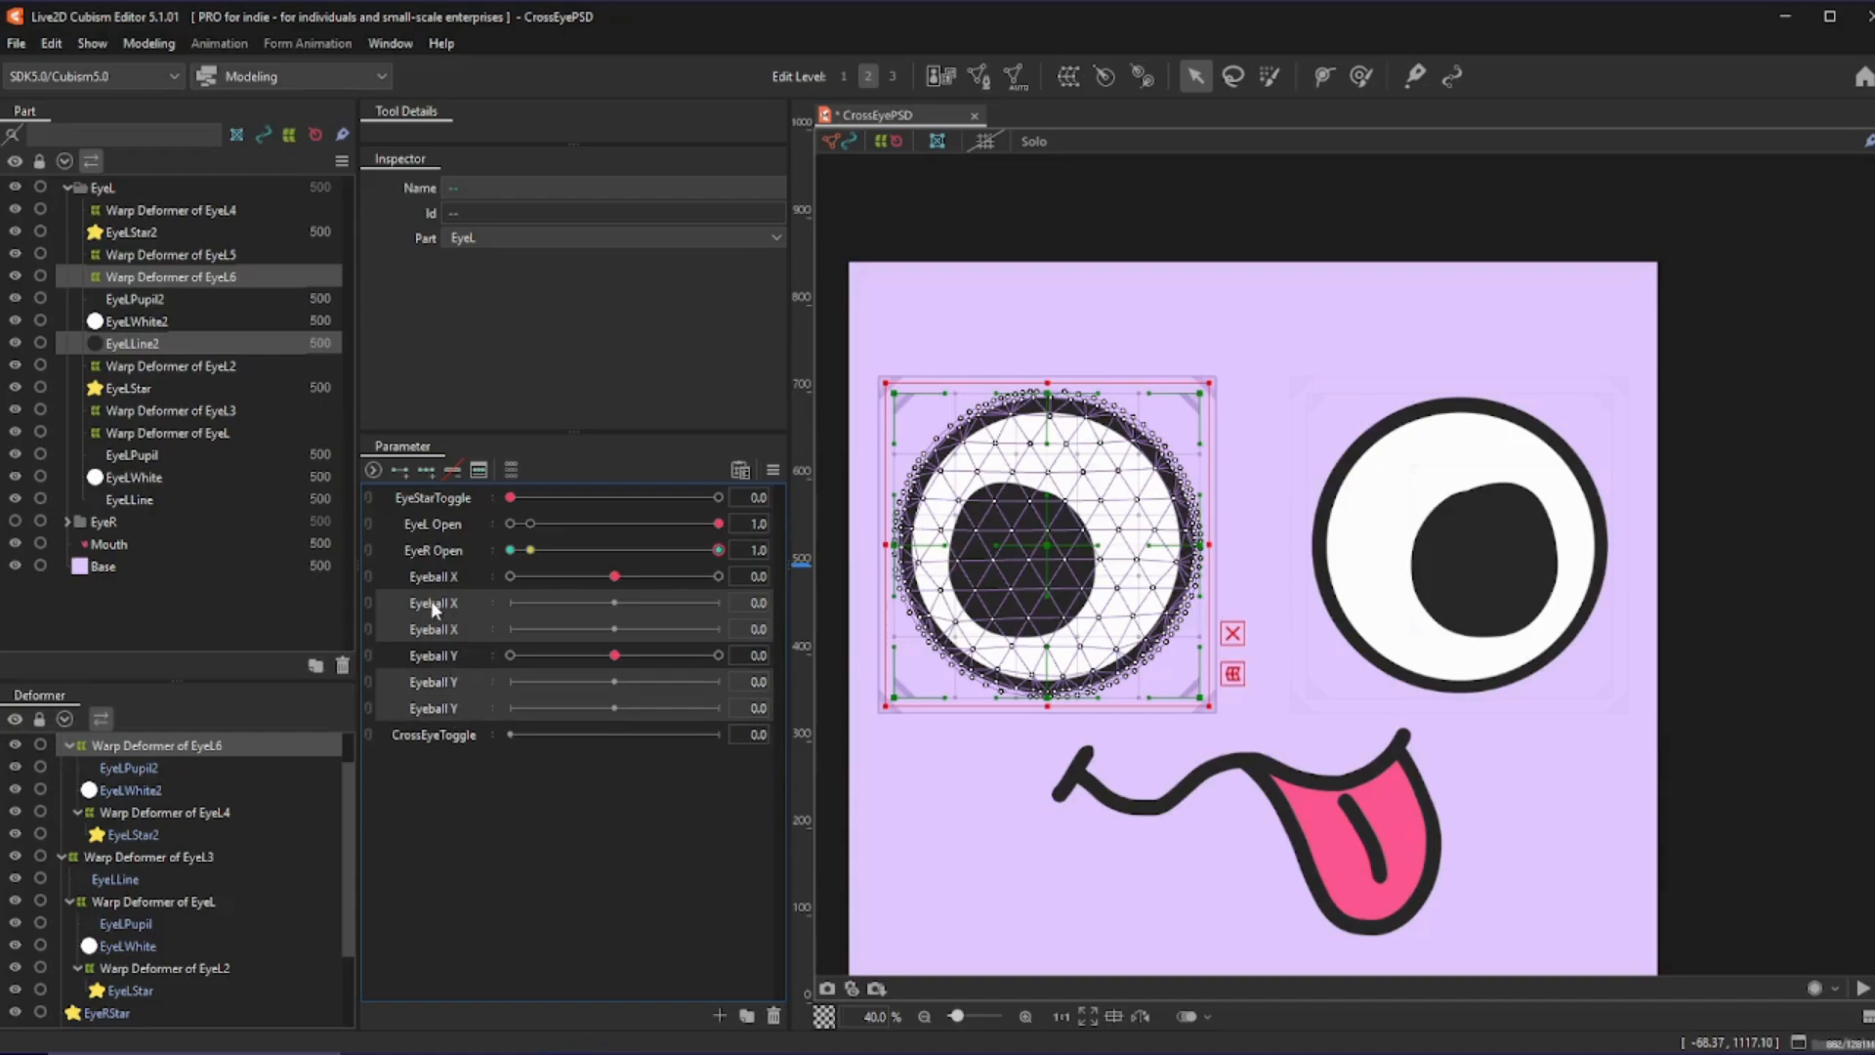
left_click_drag(434, 607, 455, 643)
- Create a parameter folder named CrossEye and place it between Eyeball Y and CrossEyeToggle
left_click(746, 1016)
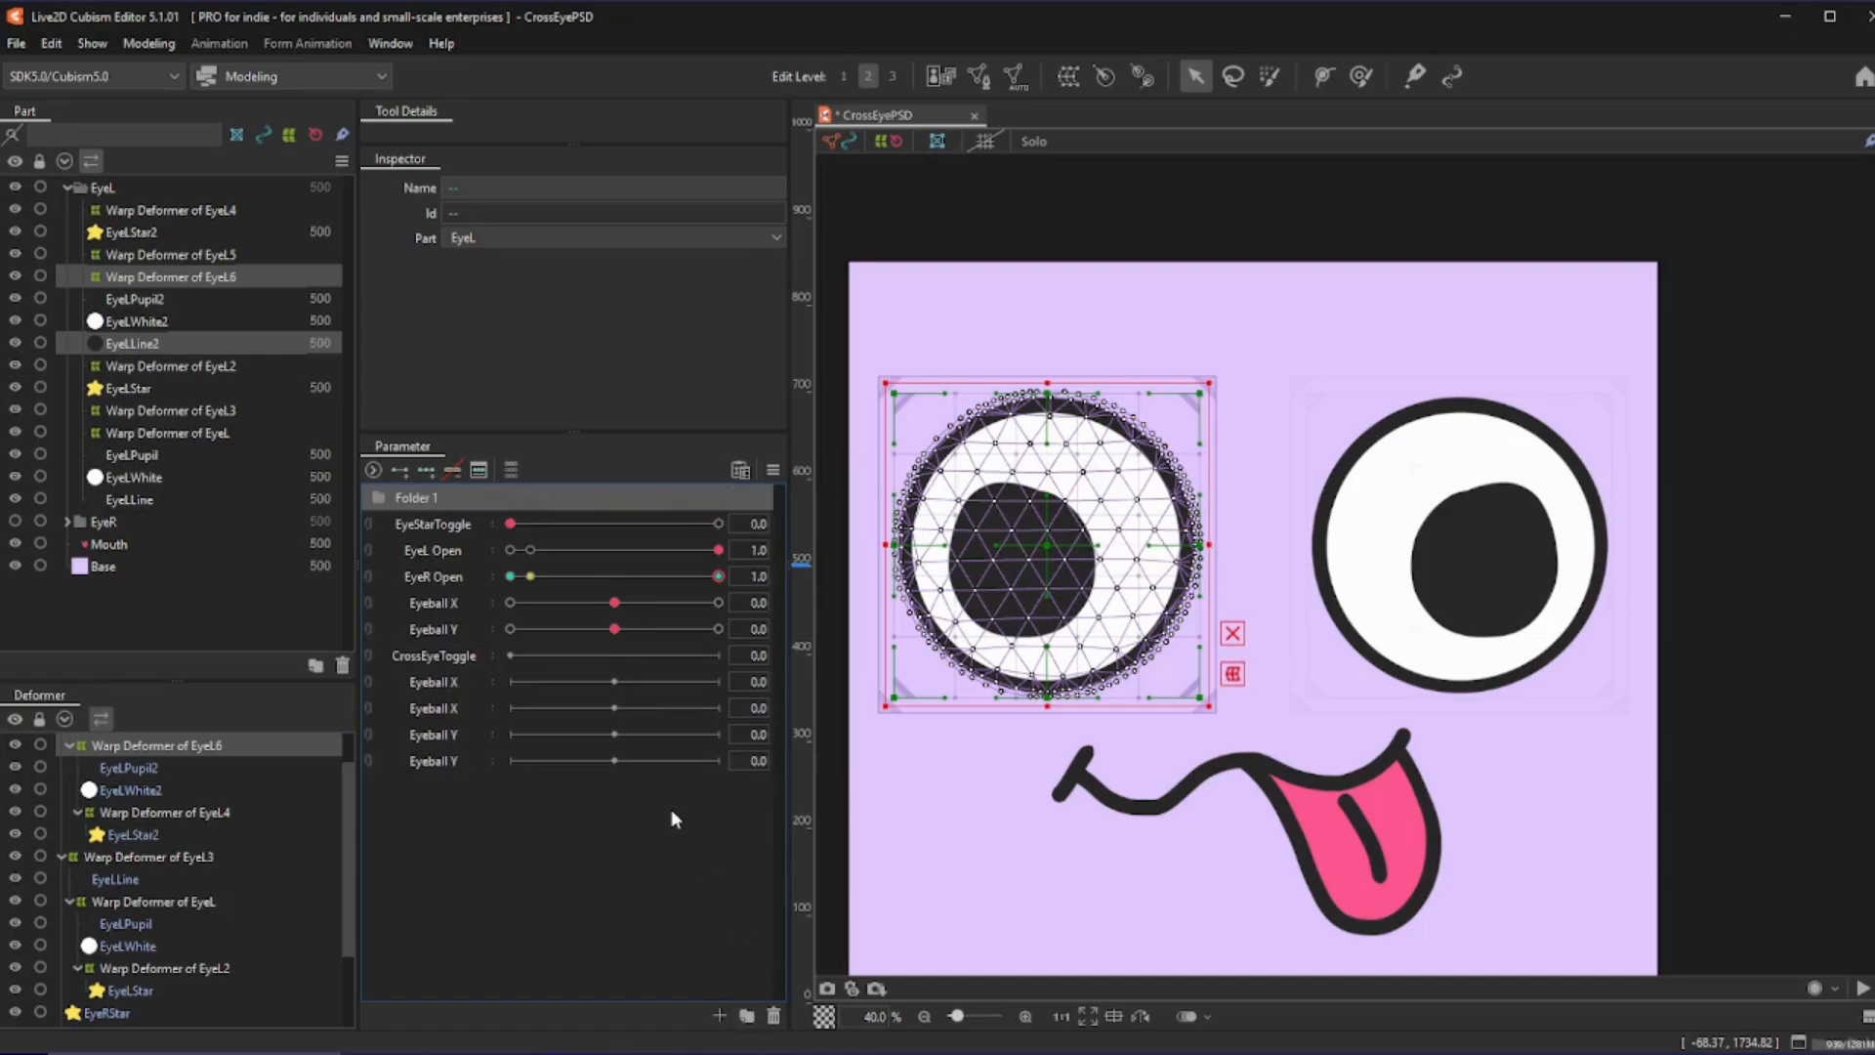
double_click(423, 499)
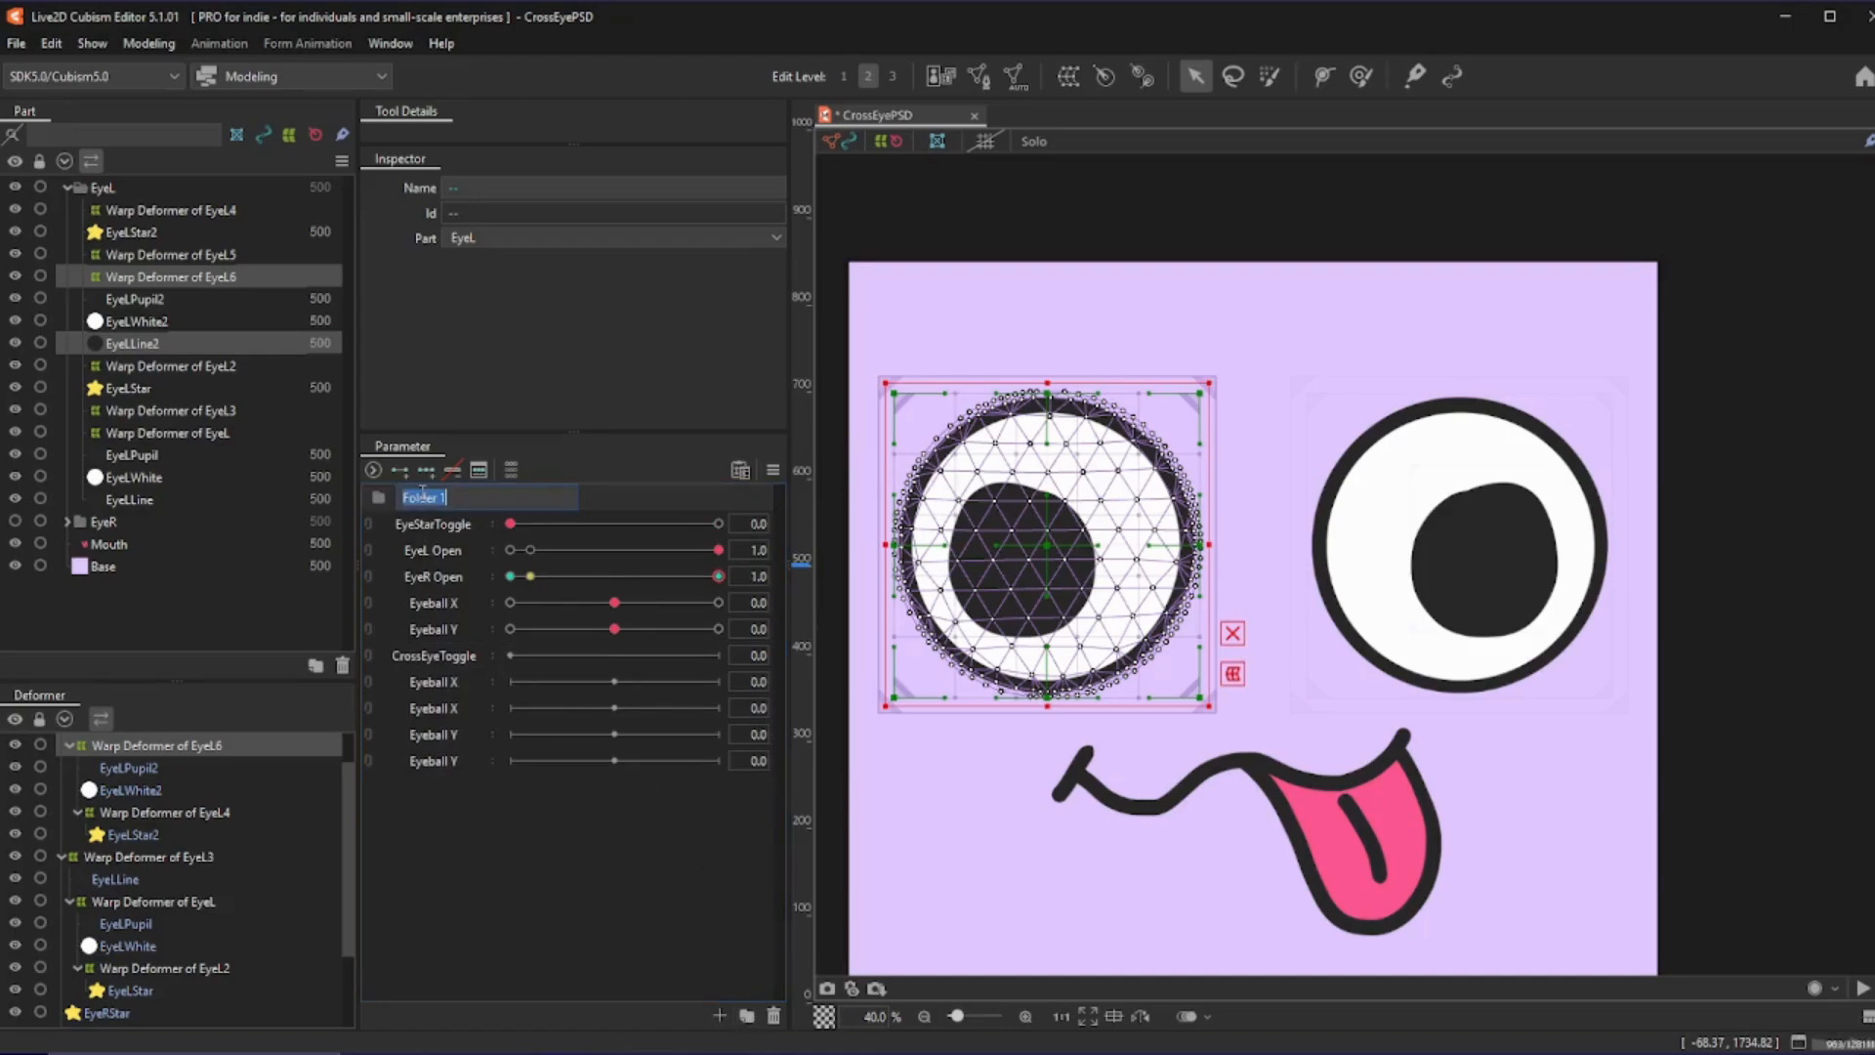
type("CrossEye")
key("Return")
left_click_drag(420, 500, 493, 628)
- Move CrossEyeToggle and the four replicated eyeball parameters into the CrossEye folder
left_click(426, 658)
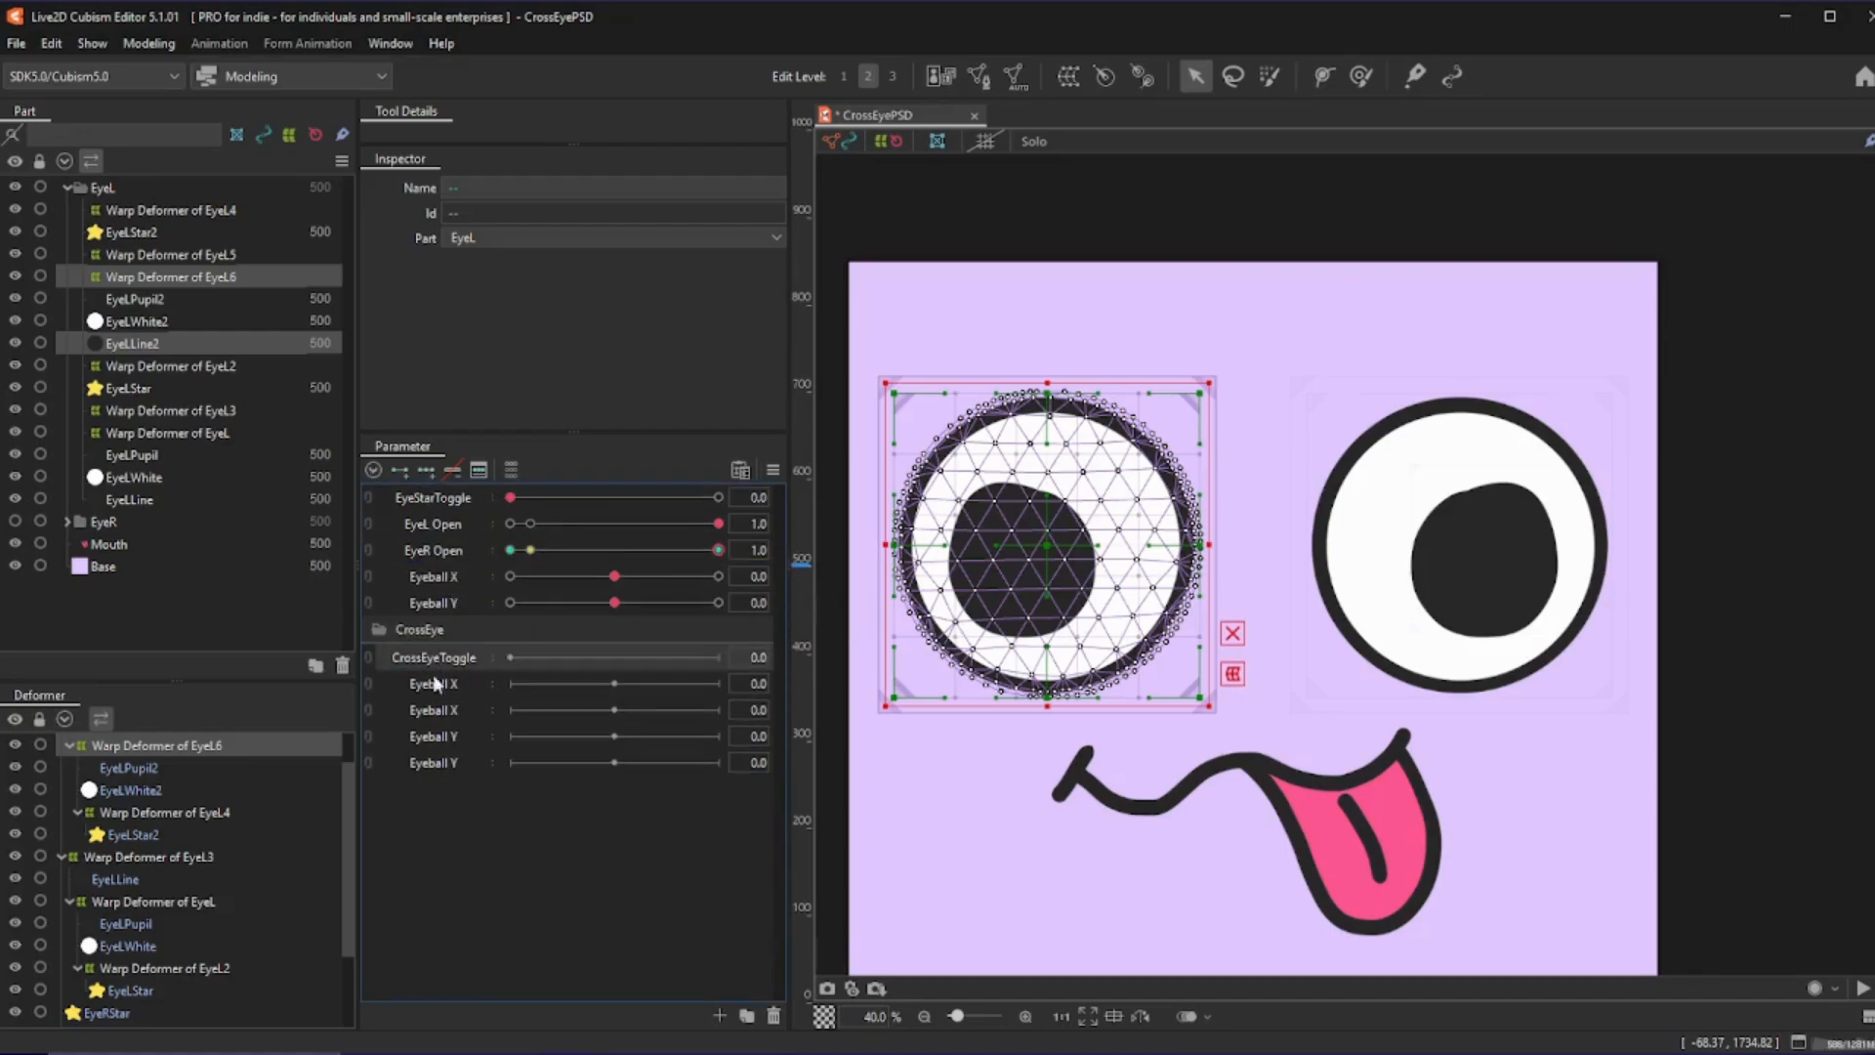
left_click(445, 757, "shift")
left_click_drag(444, 656, 468, 657)
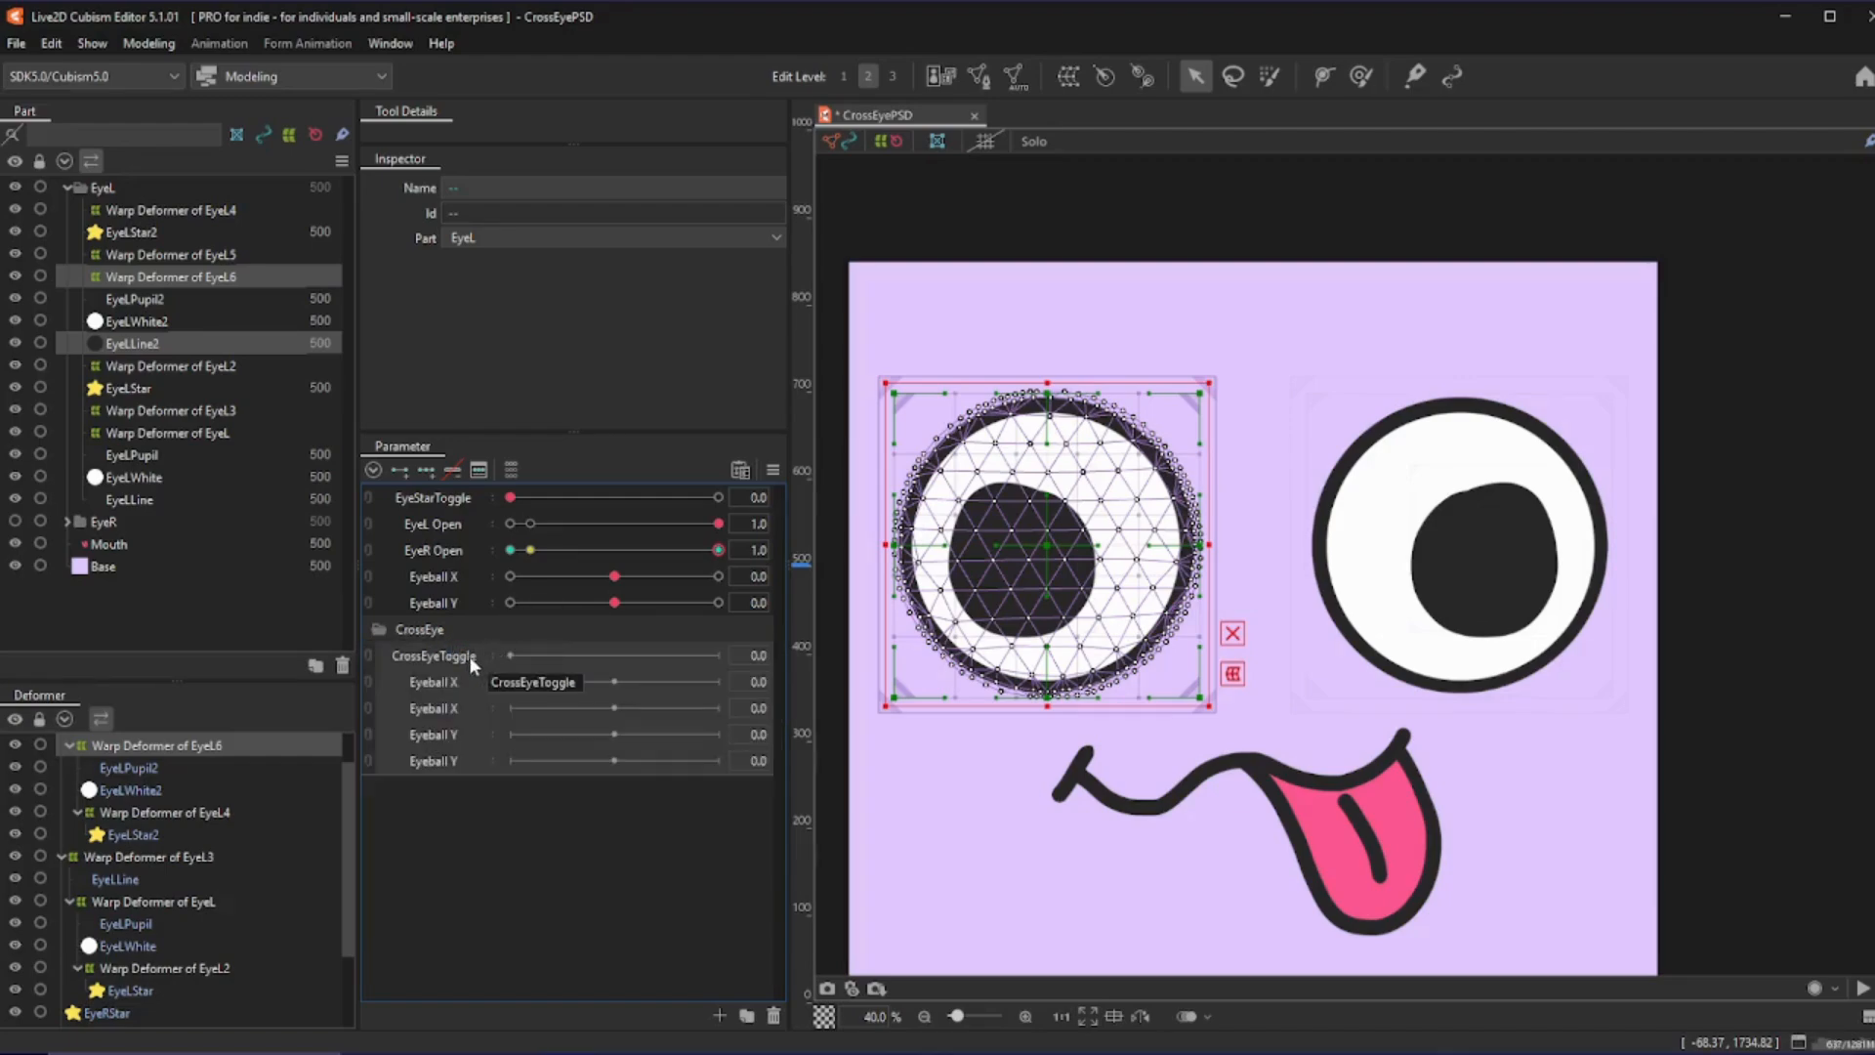
- Set both the name and ID of the first Eyeball X copy in the CrossEye folder to EyeXOut1
left_click(445, 684)
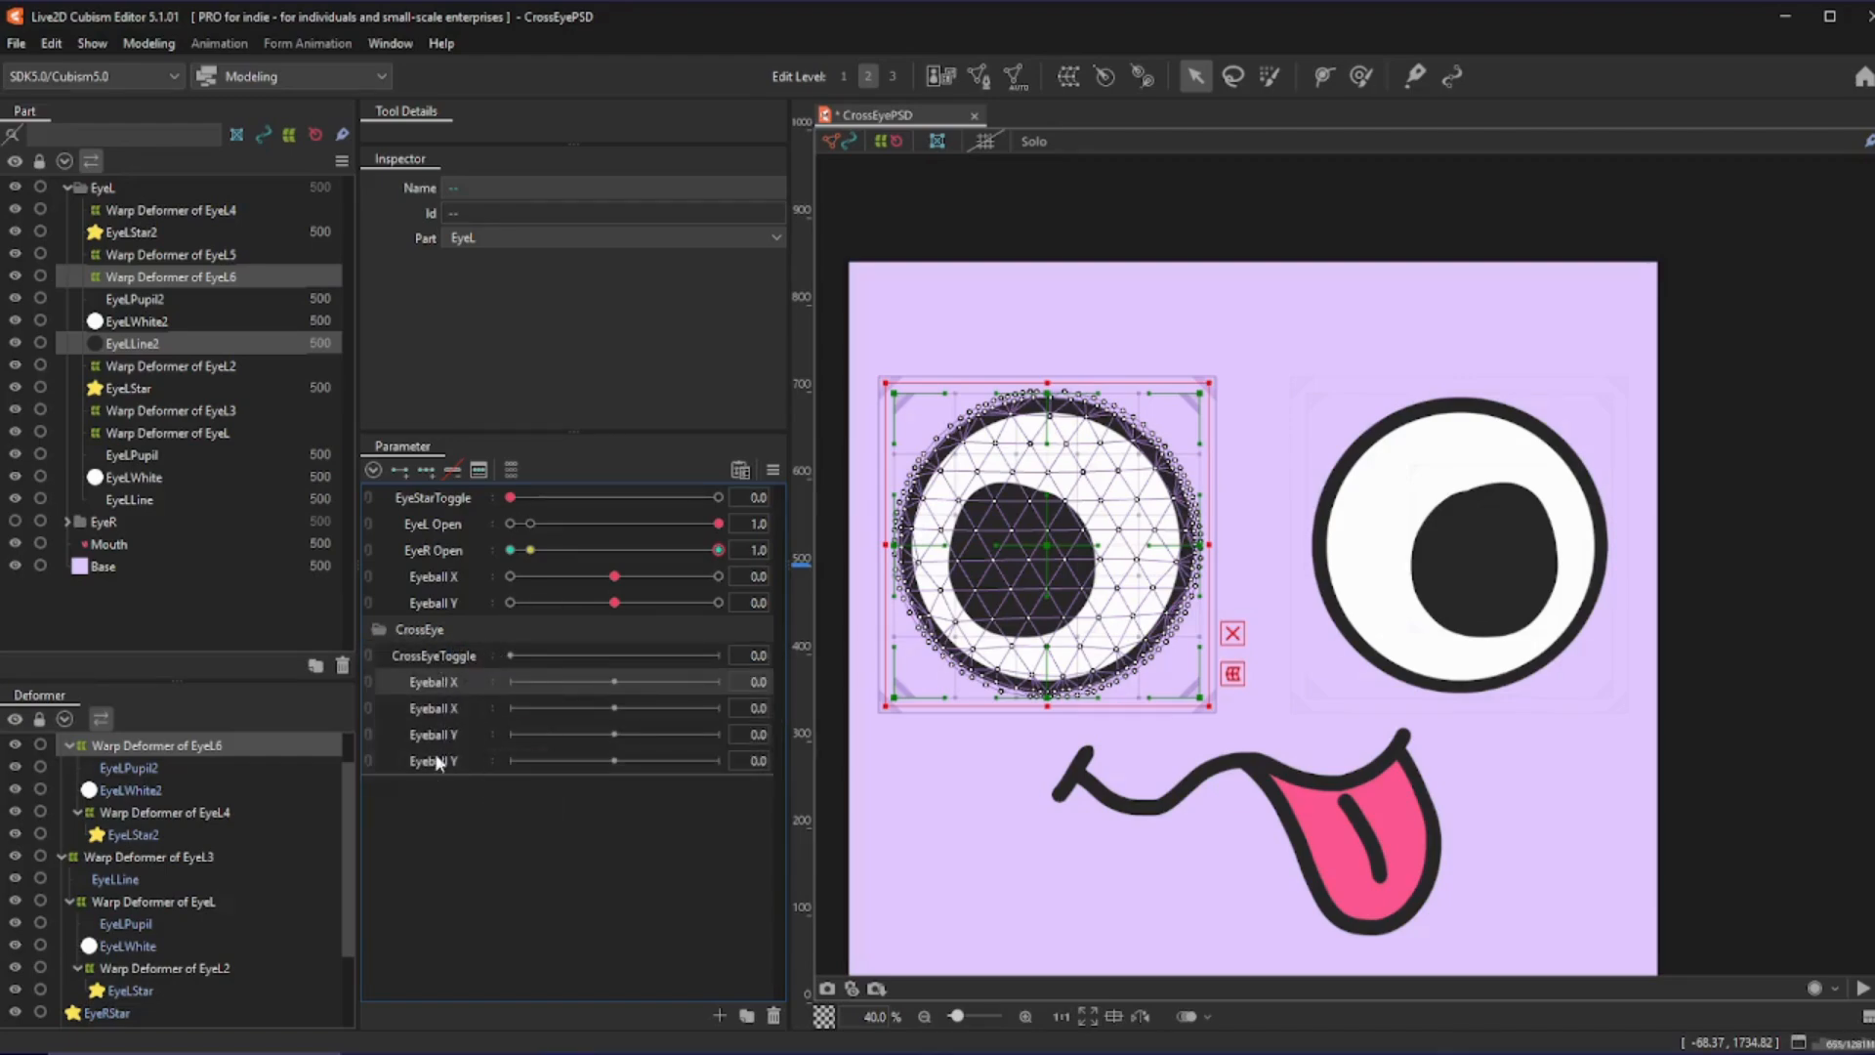
right_click(436, 684)
left_click(470, 699)
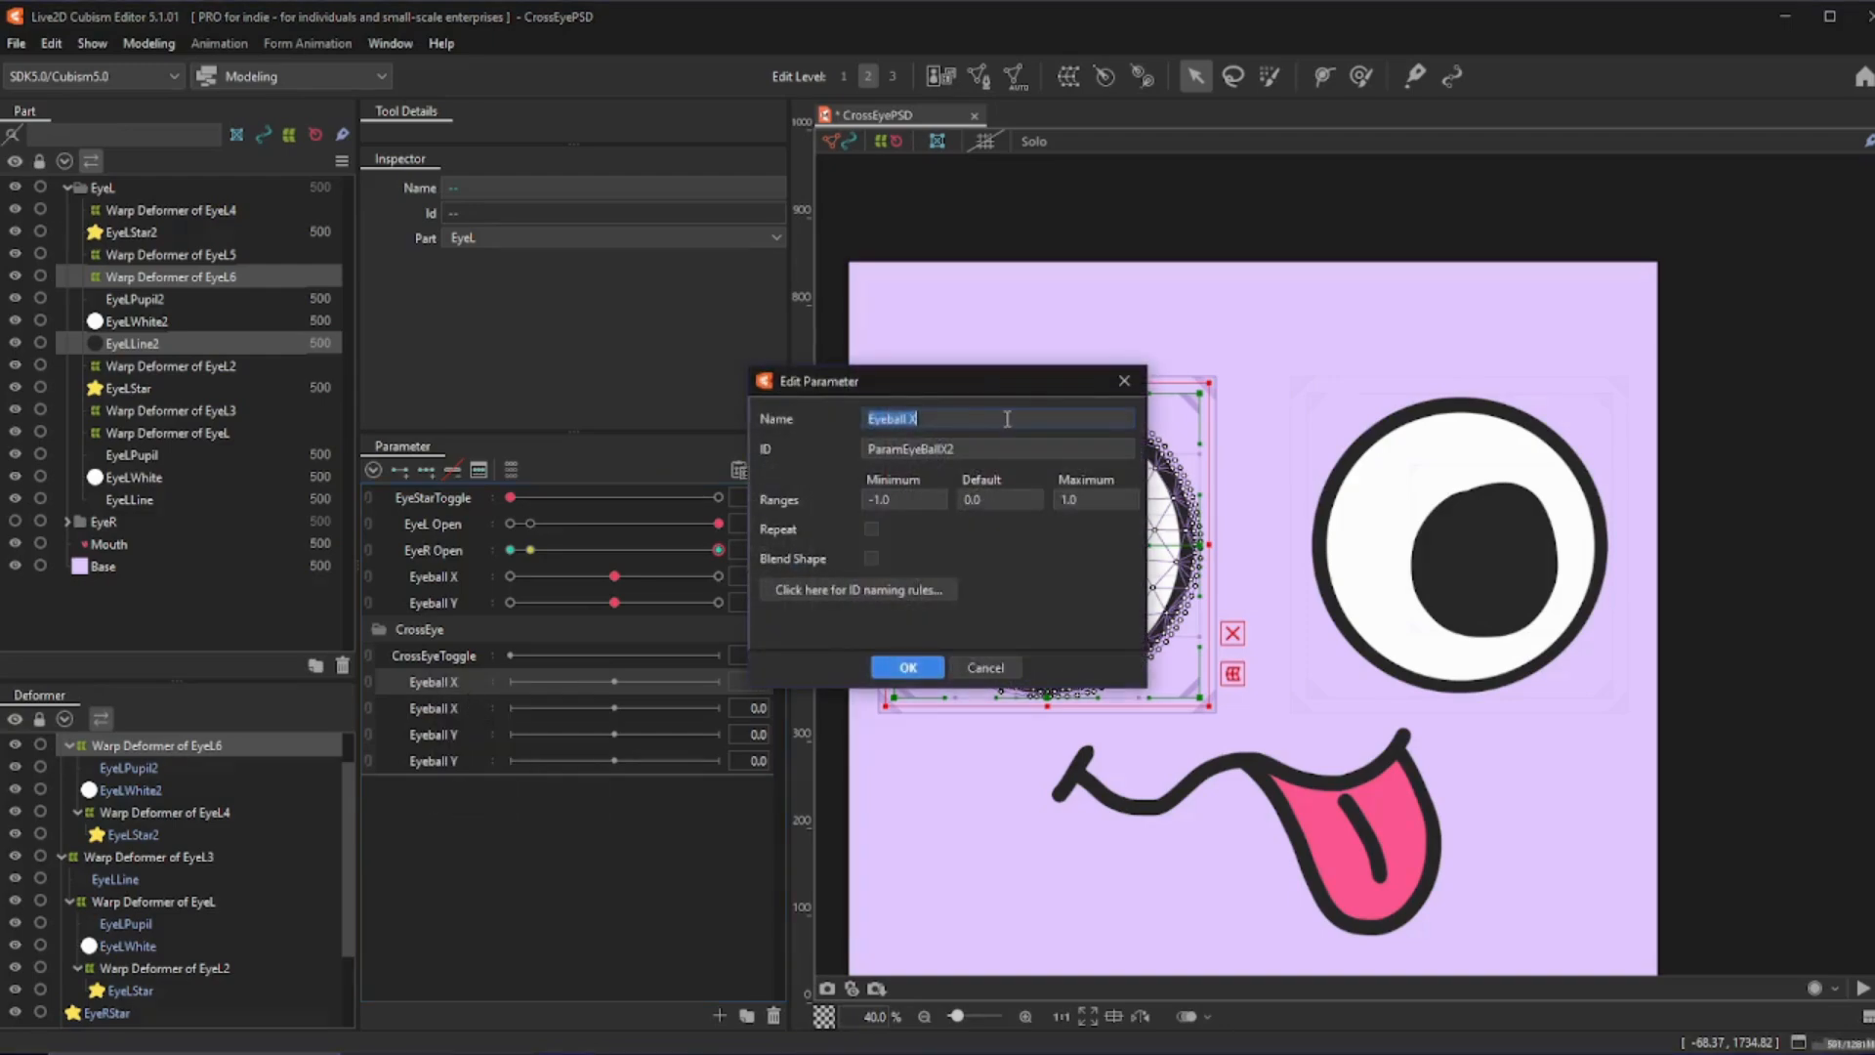
type("EyeXOut1")
key("ctrl+a")
key("ctrl+c")
key("Tab")
key("ctrl+v")
left_click(907, 667)
- Rename the remaining Eyeball X copy in the CrossEye folder as EyeXOut2
right_click(459, 708)
left_click(486, 721)
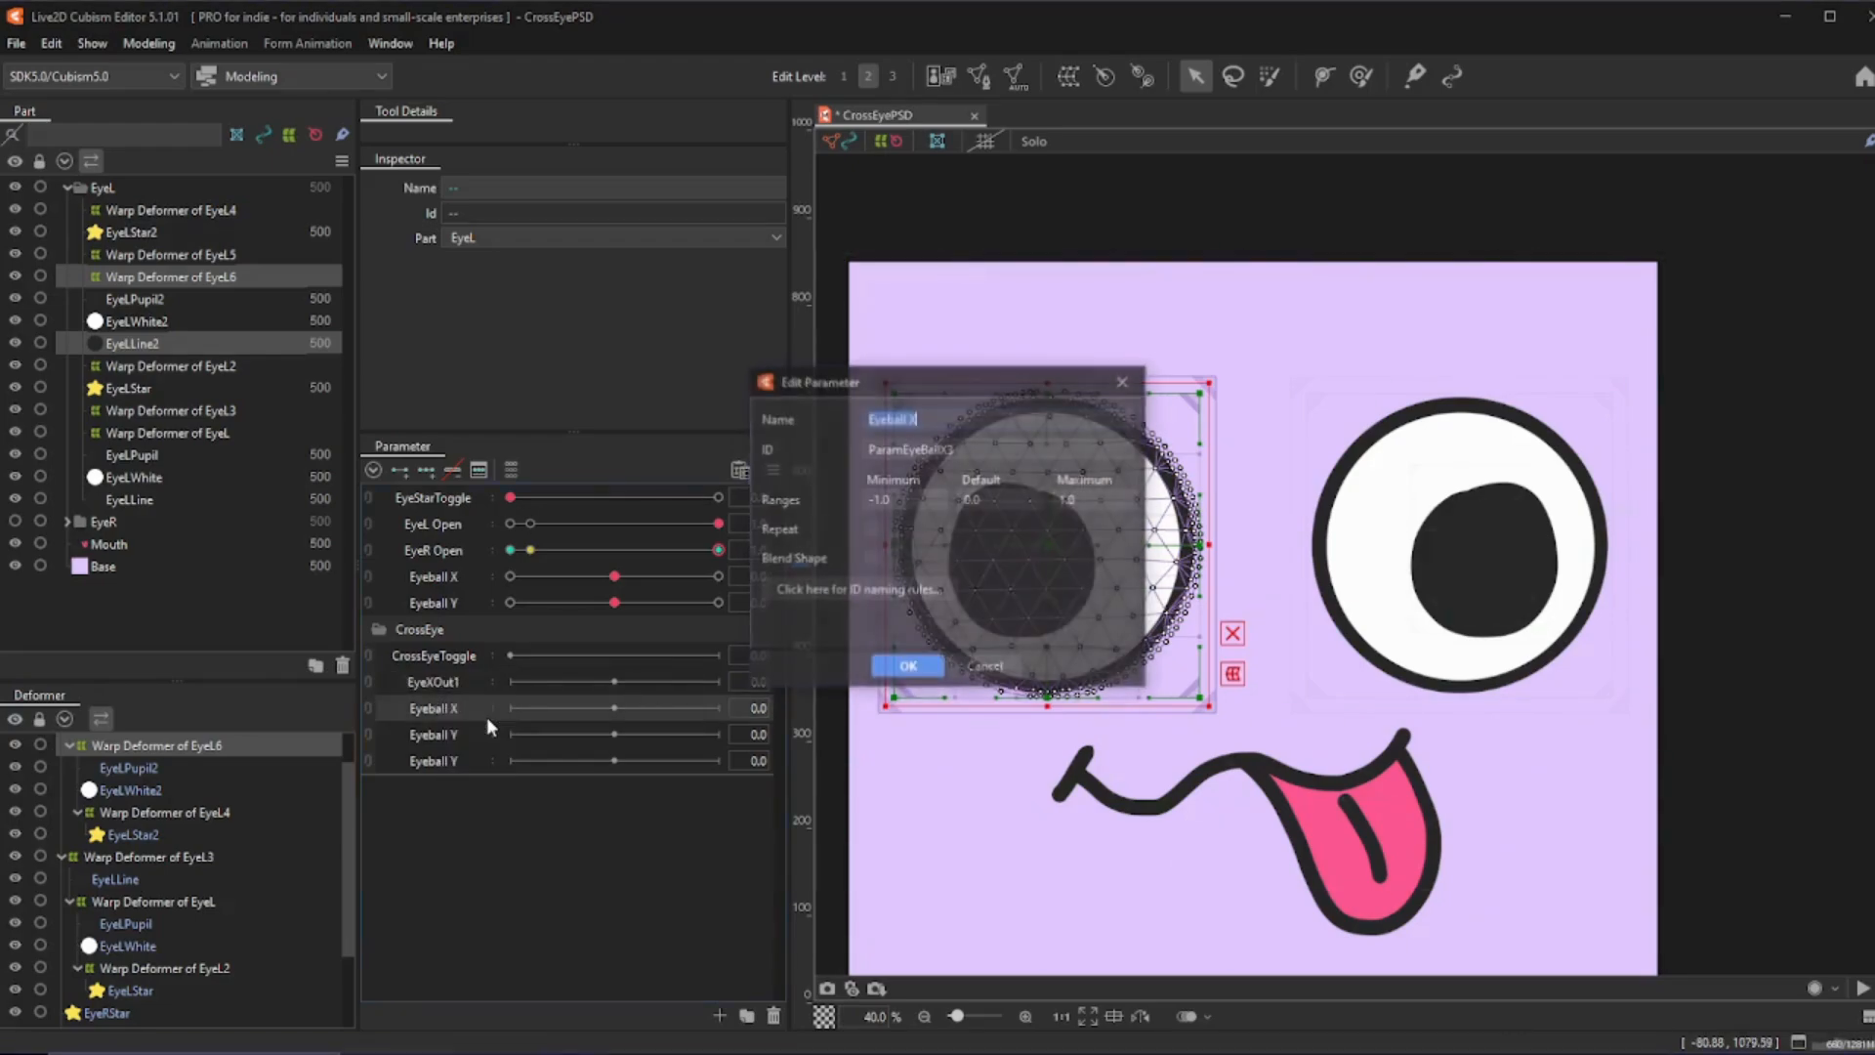
type("EyeDX")
key("BackSpace")
key("BackSpace")
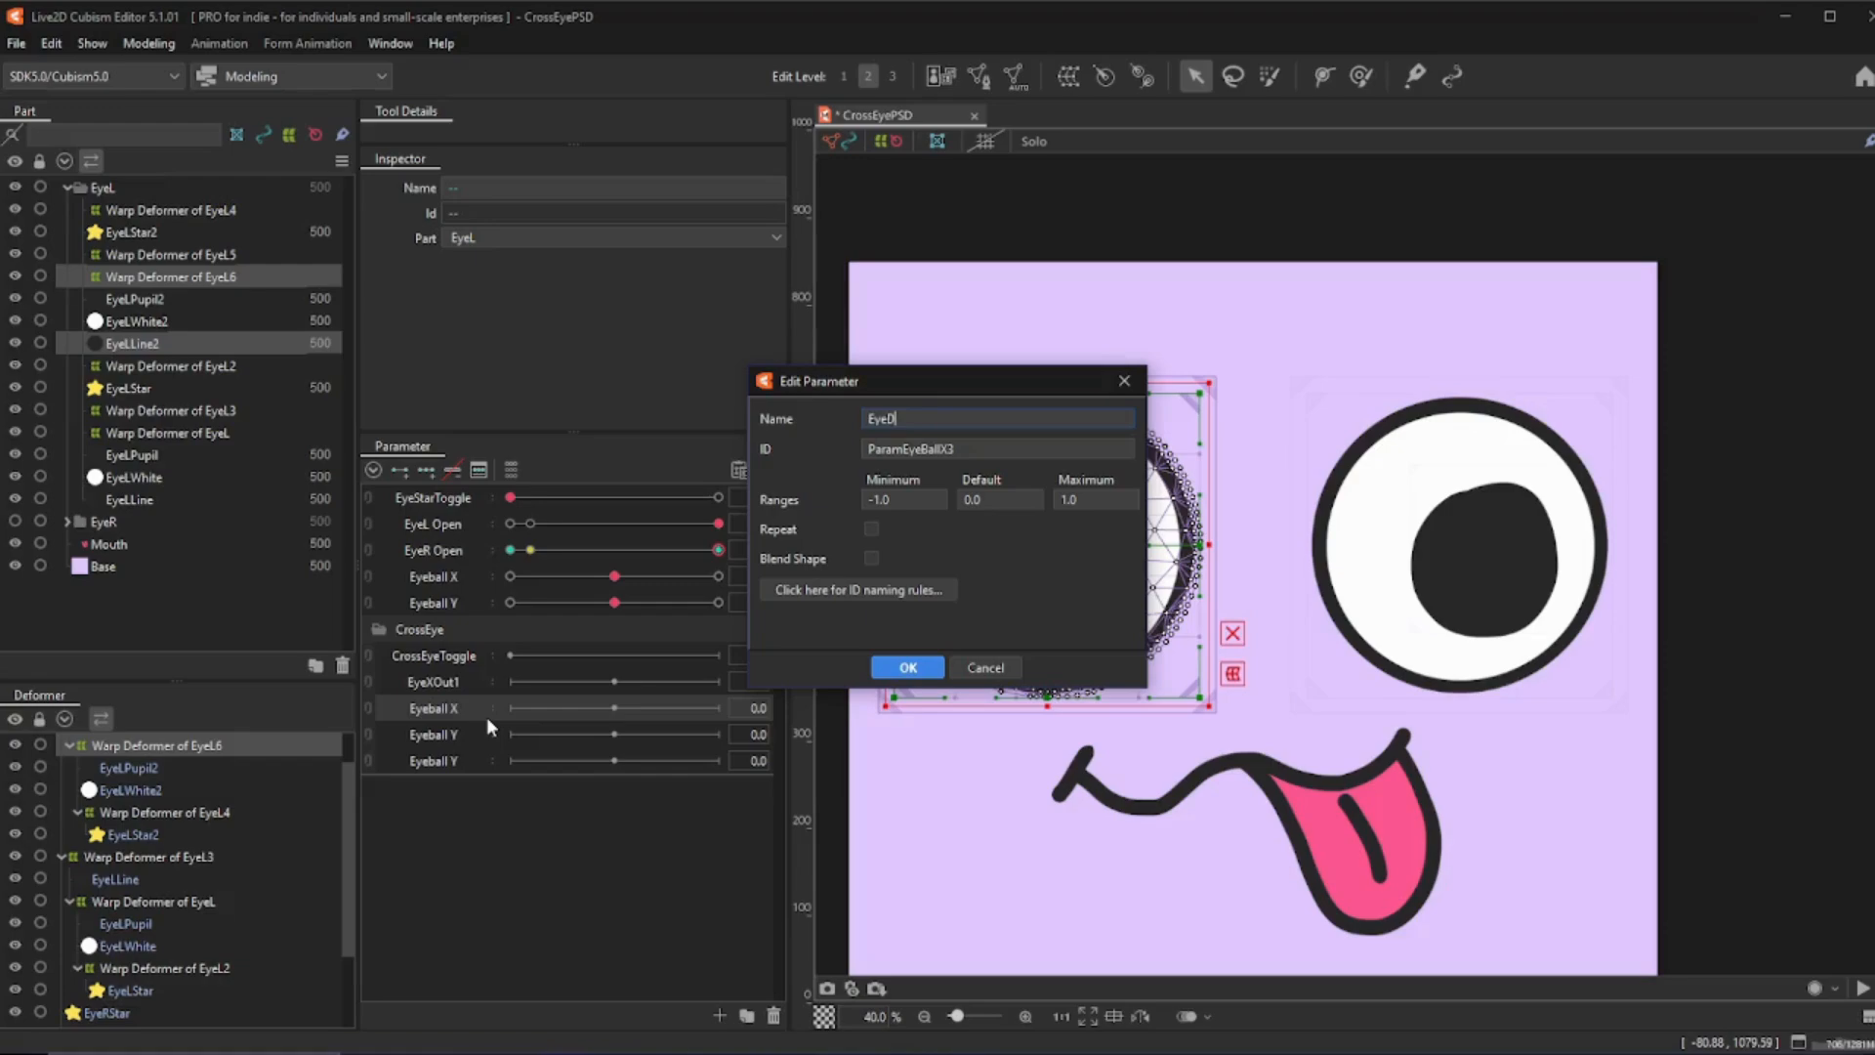
type("XOut2")
key("Return")
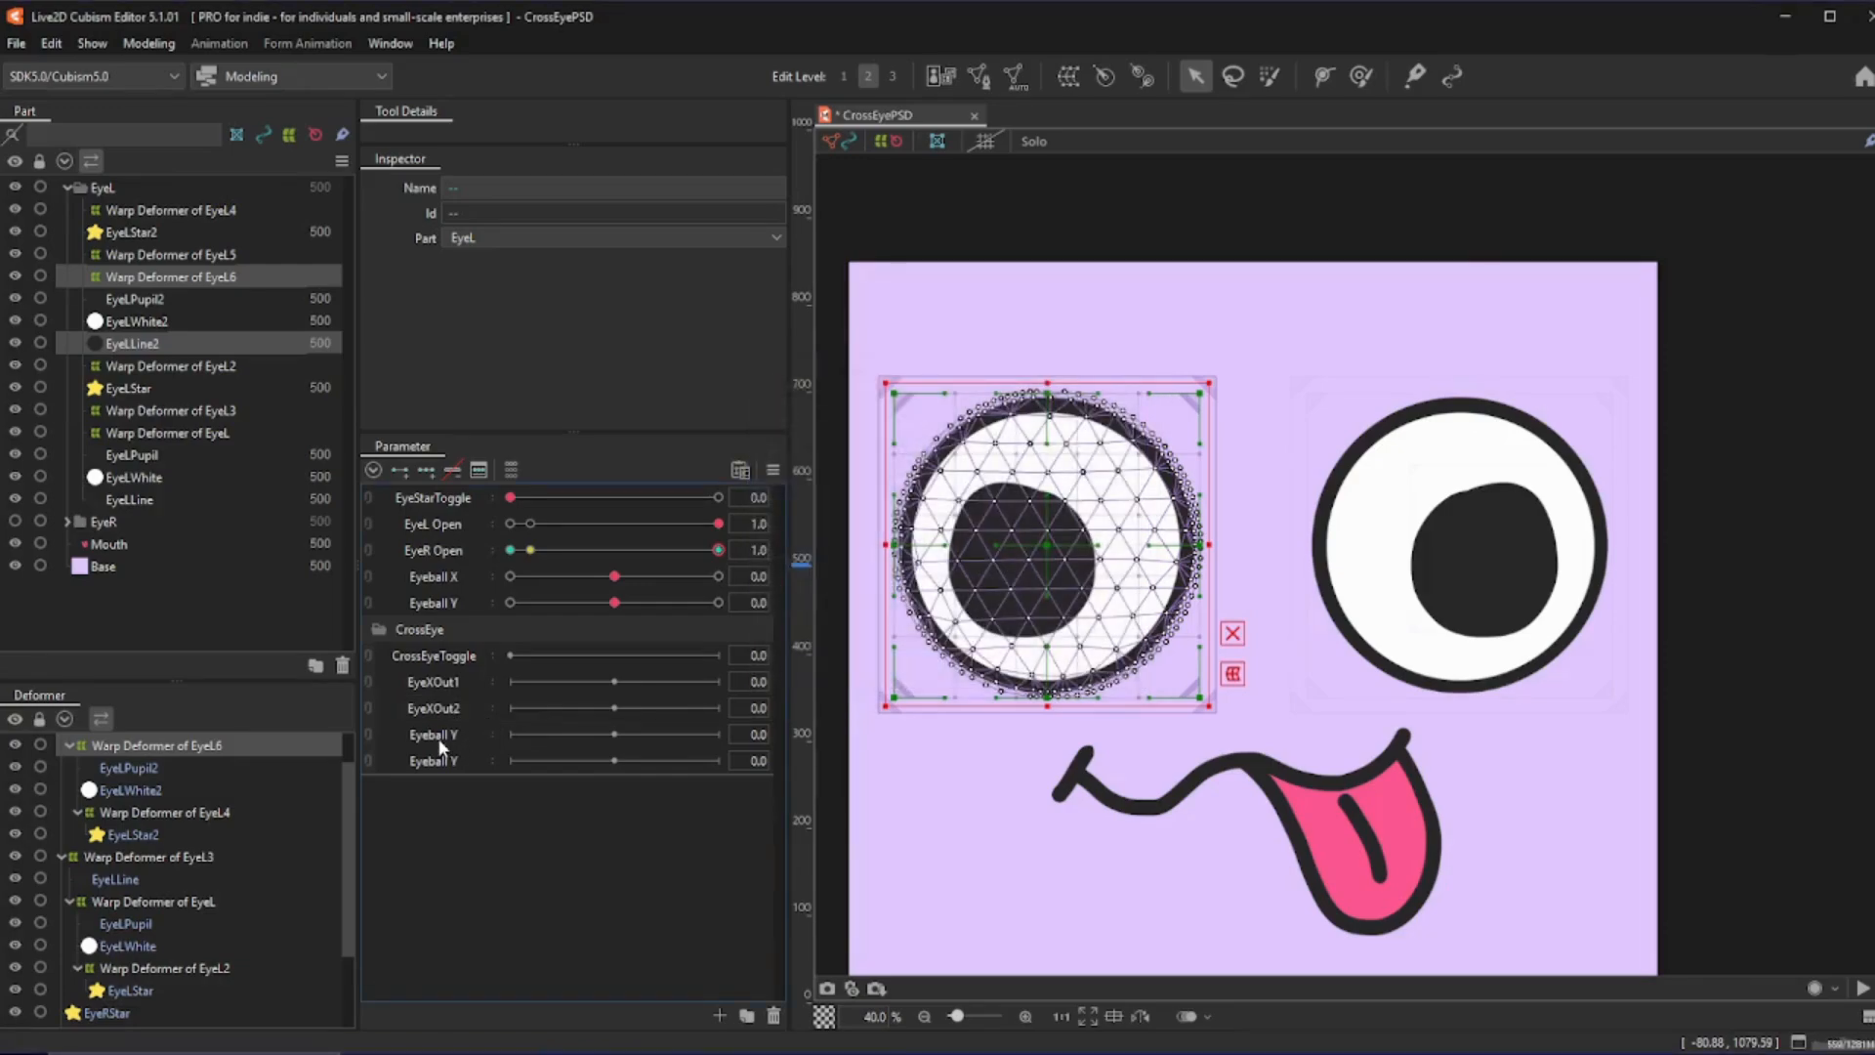
- Rename the first Eyeball Y copy in the CrossEye folder as EyeYOut1
right_click(437, 738)
left_click(467, 751)
type("EyeYOut1")
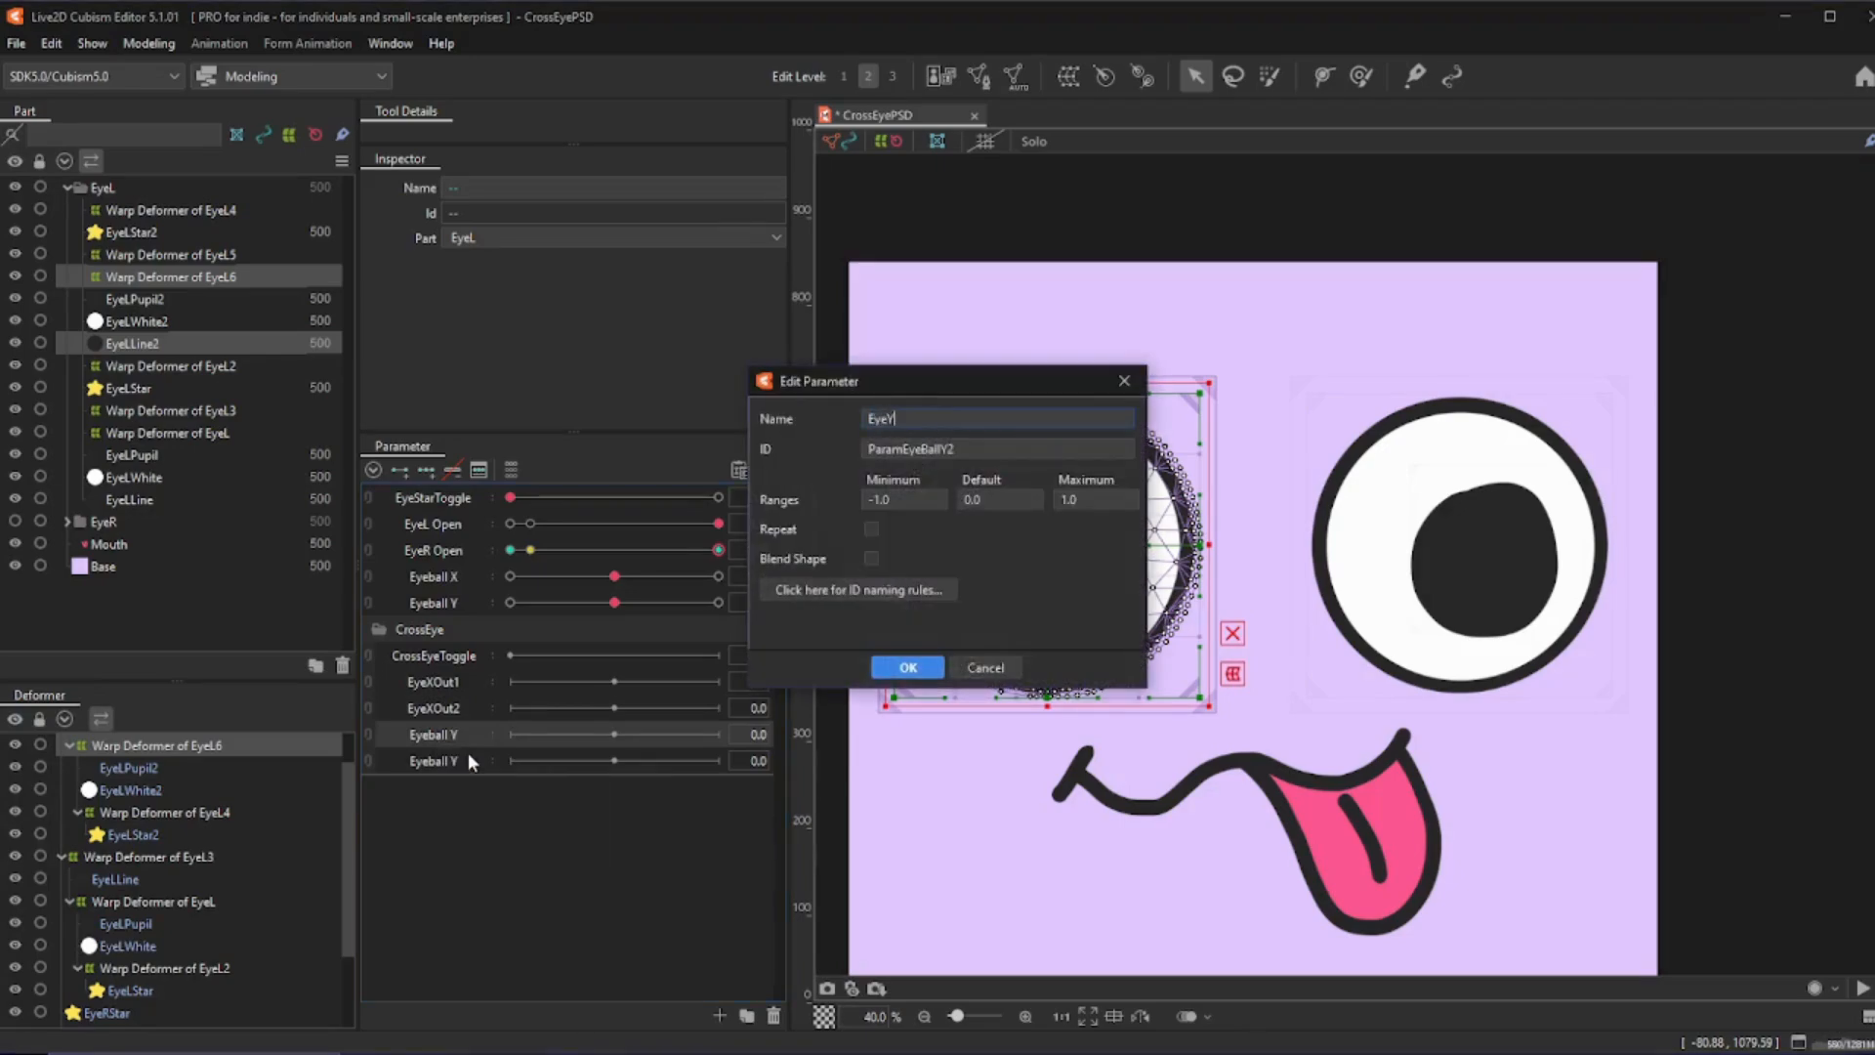
key("ctrl+a")
key("Return")
- Set both the name and ID of the remaining Eyeball Y copy to EyeYOut2 and place EyeYOut1 directly after EyeXOut1
right_click(449, 758)
left_click(480, 777)
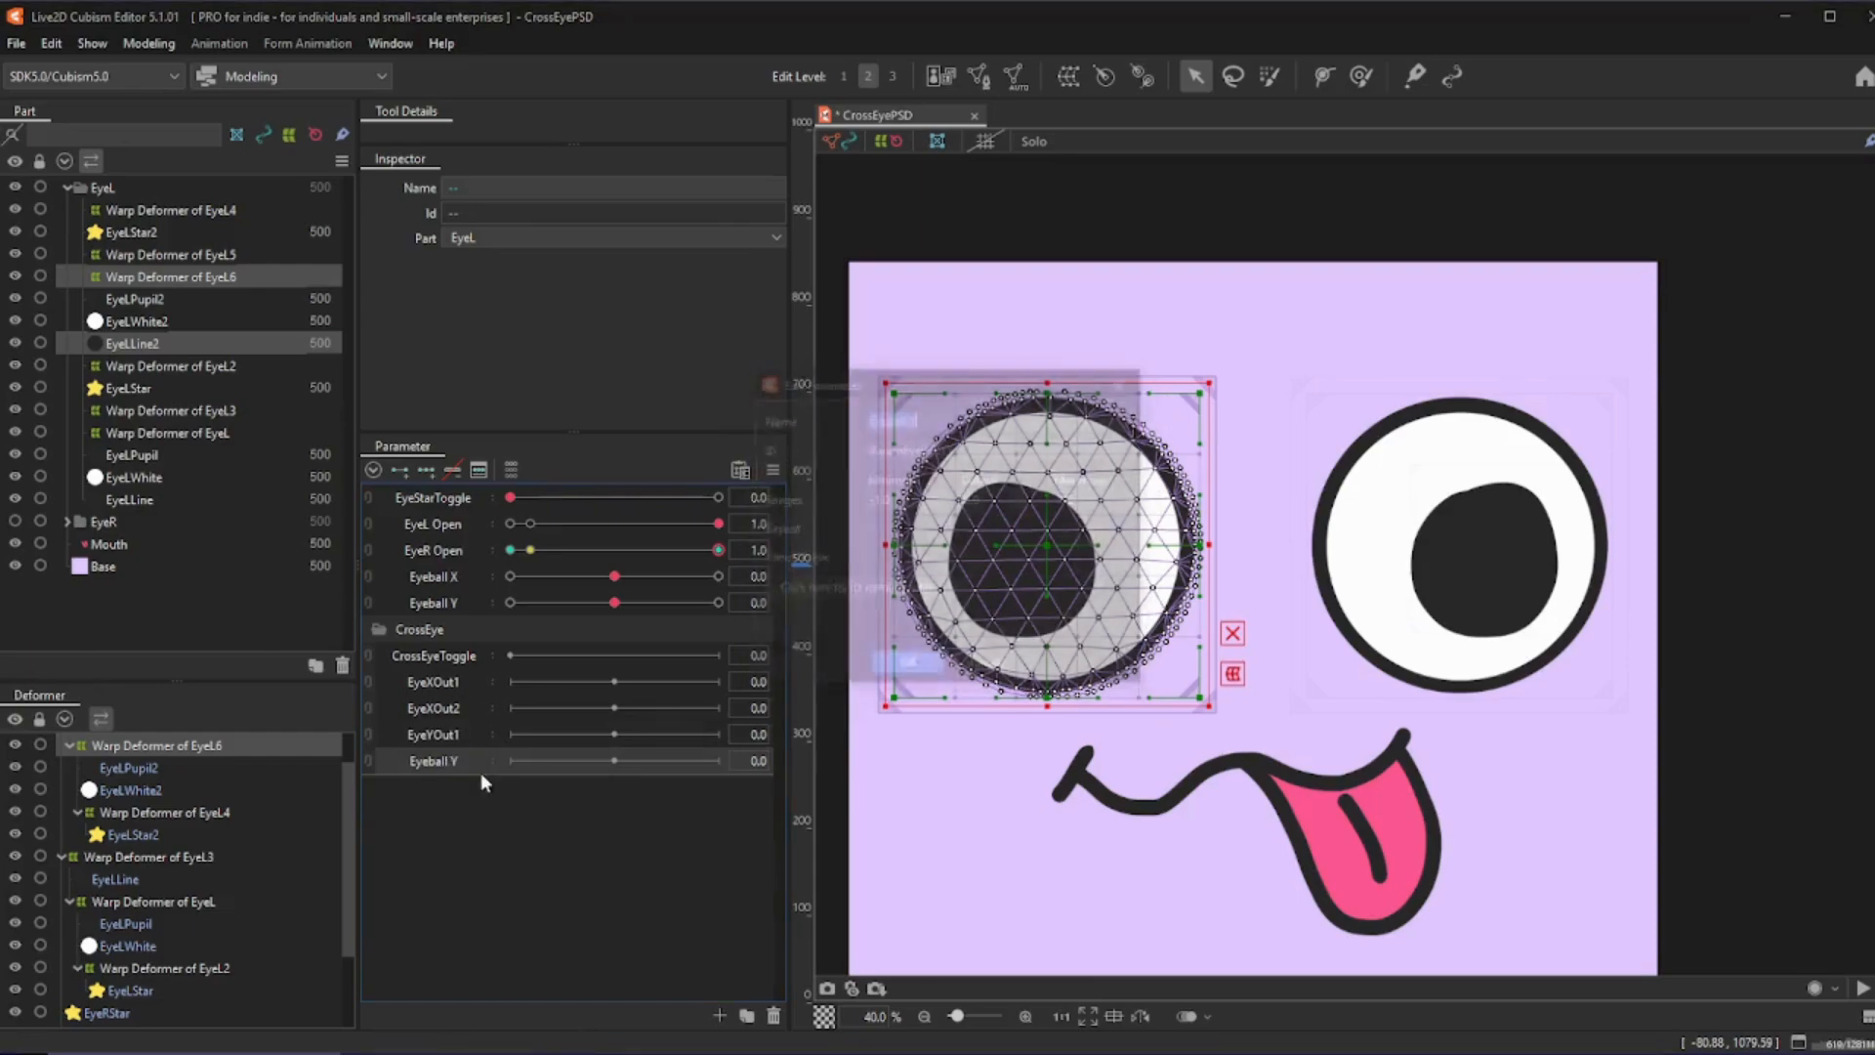
type("EyeYOut2")
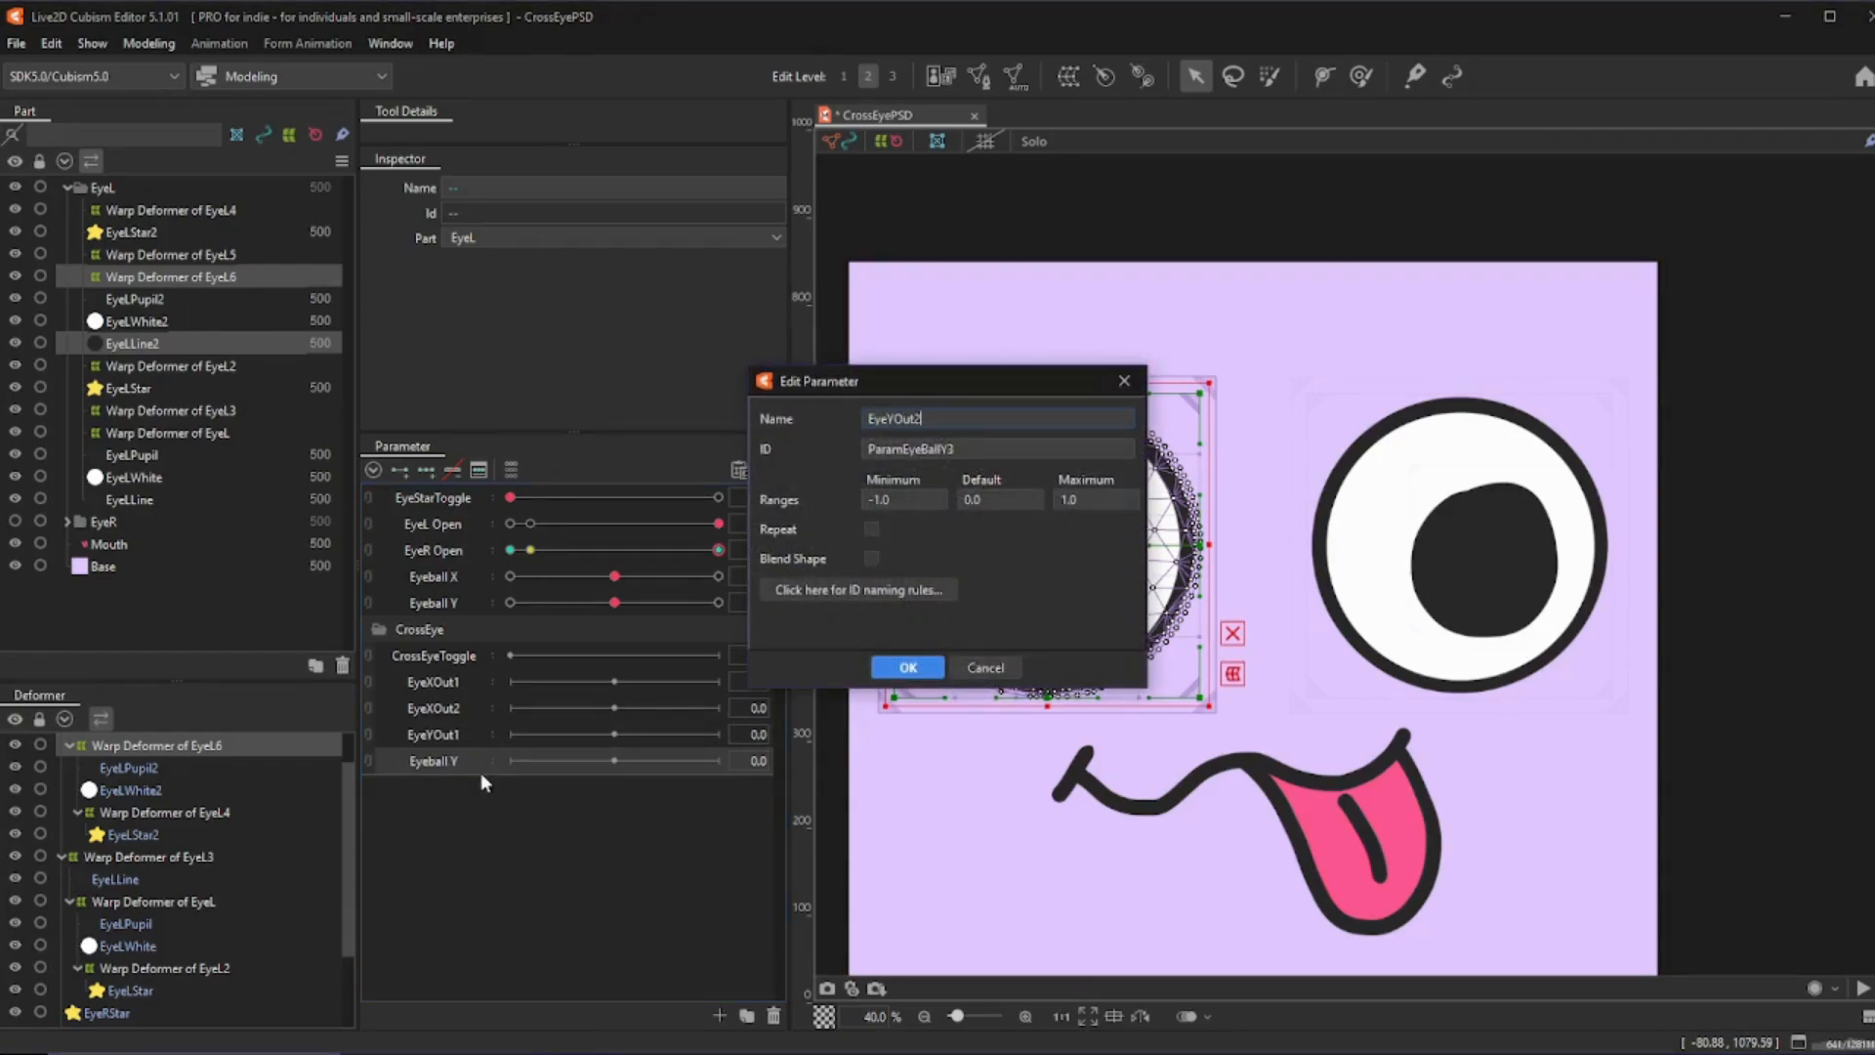
key("ctrl+a")
key("ctrl+c")
key("Tab")
key("ctrl+v")
key("Return")
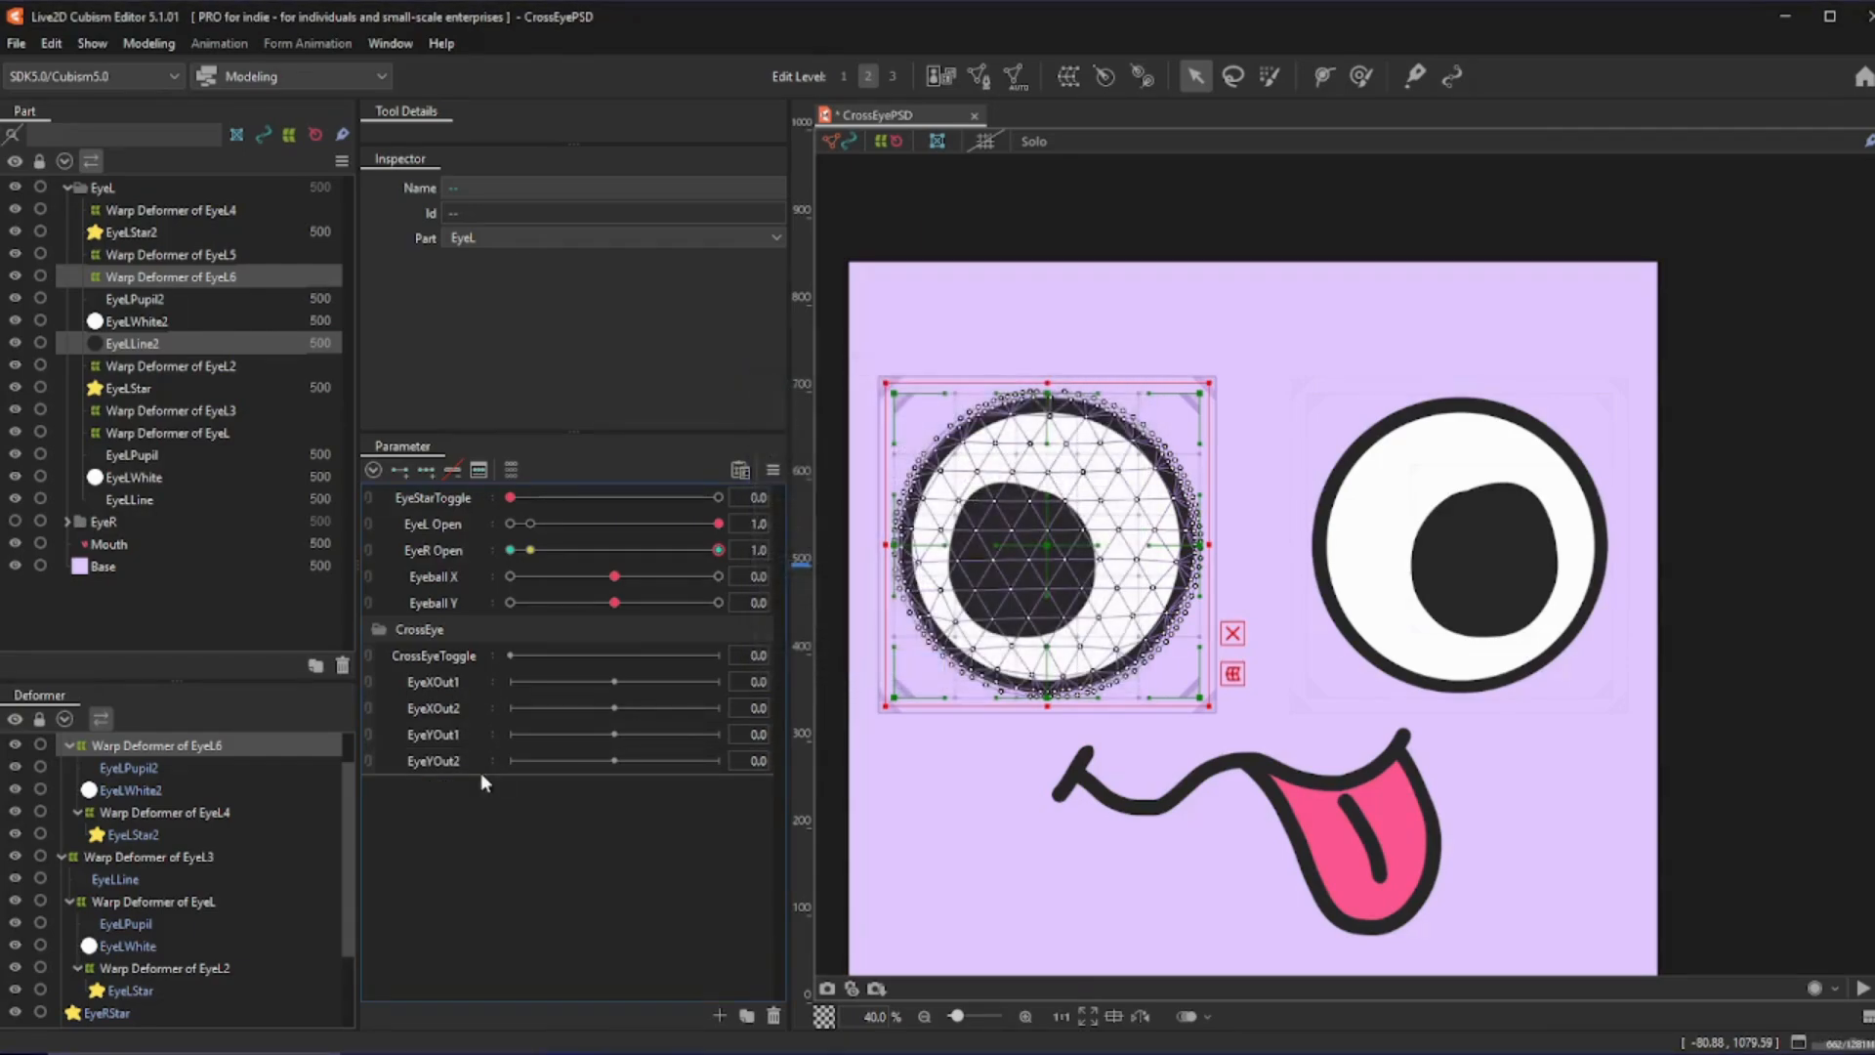
left_click_drag(434, 734, 447, 697)
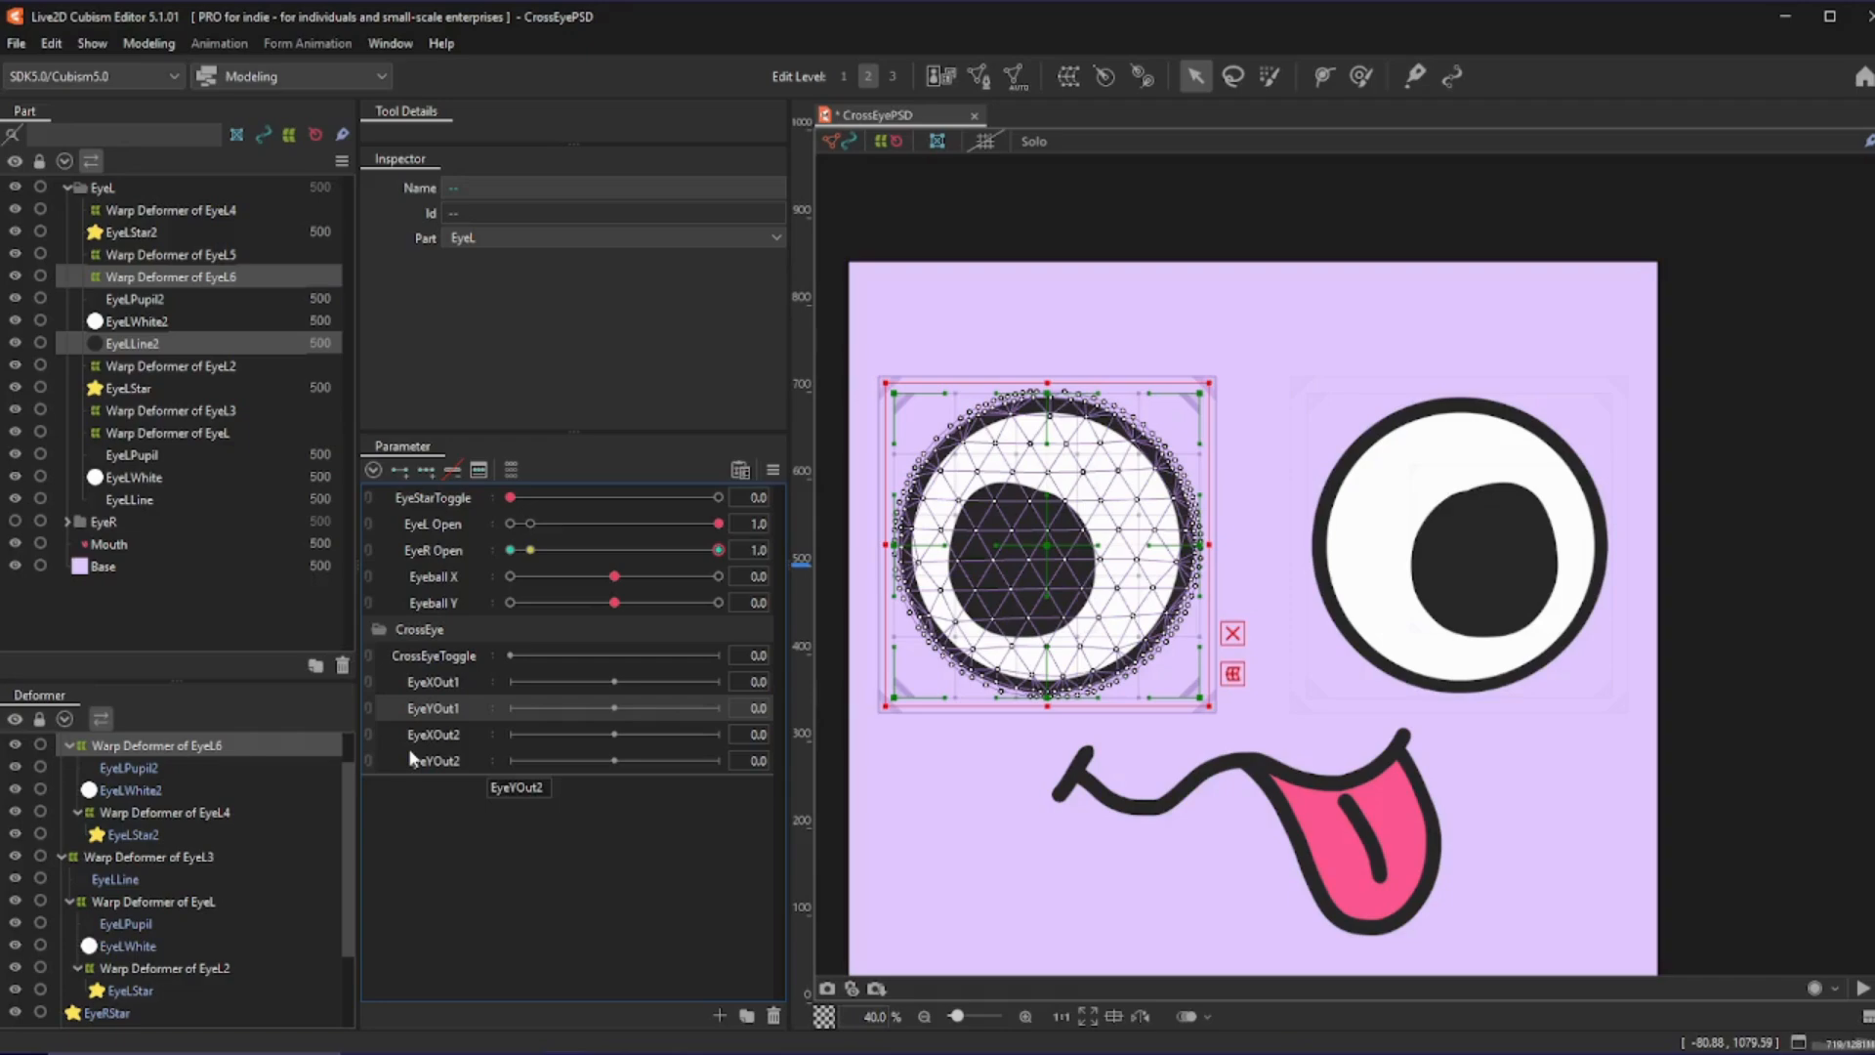
- Enable Blend Shape for the EyeXOut1 and EyeYOut1 parameters
left_click(435, 684)
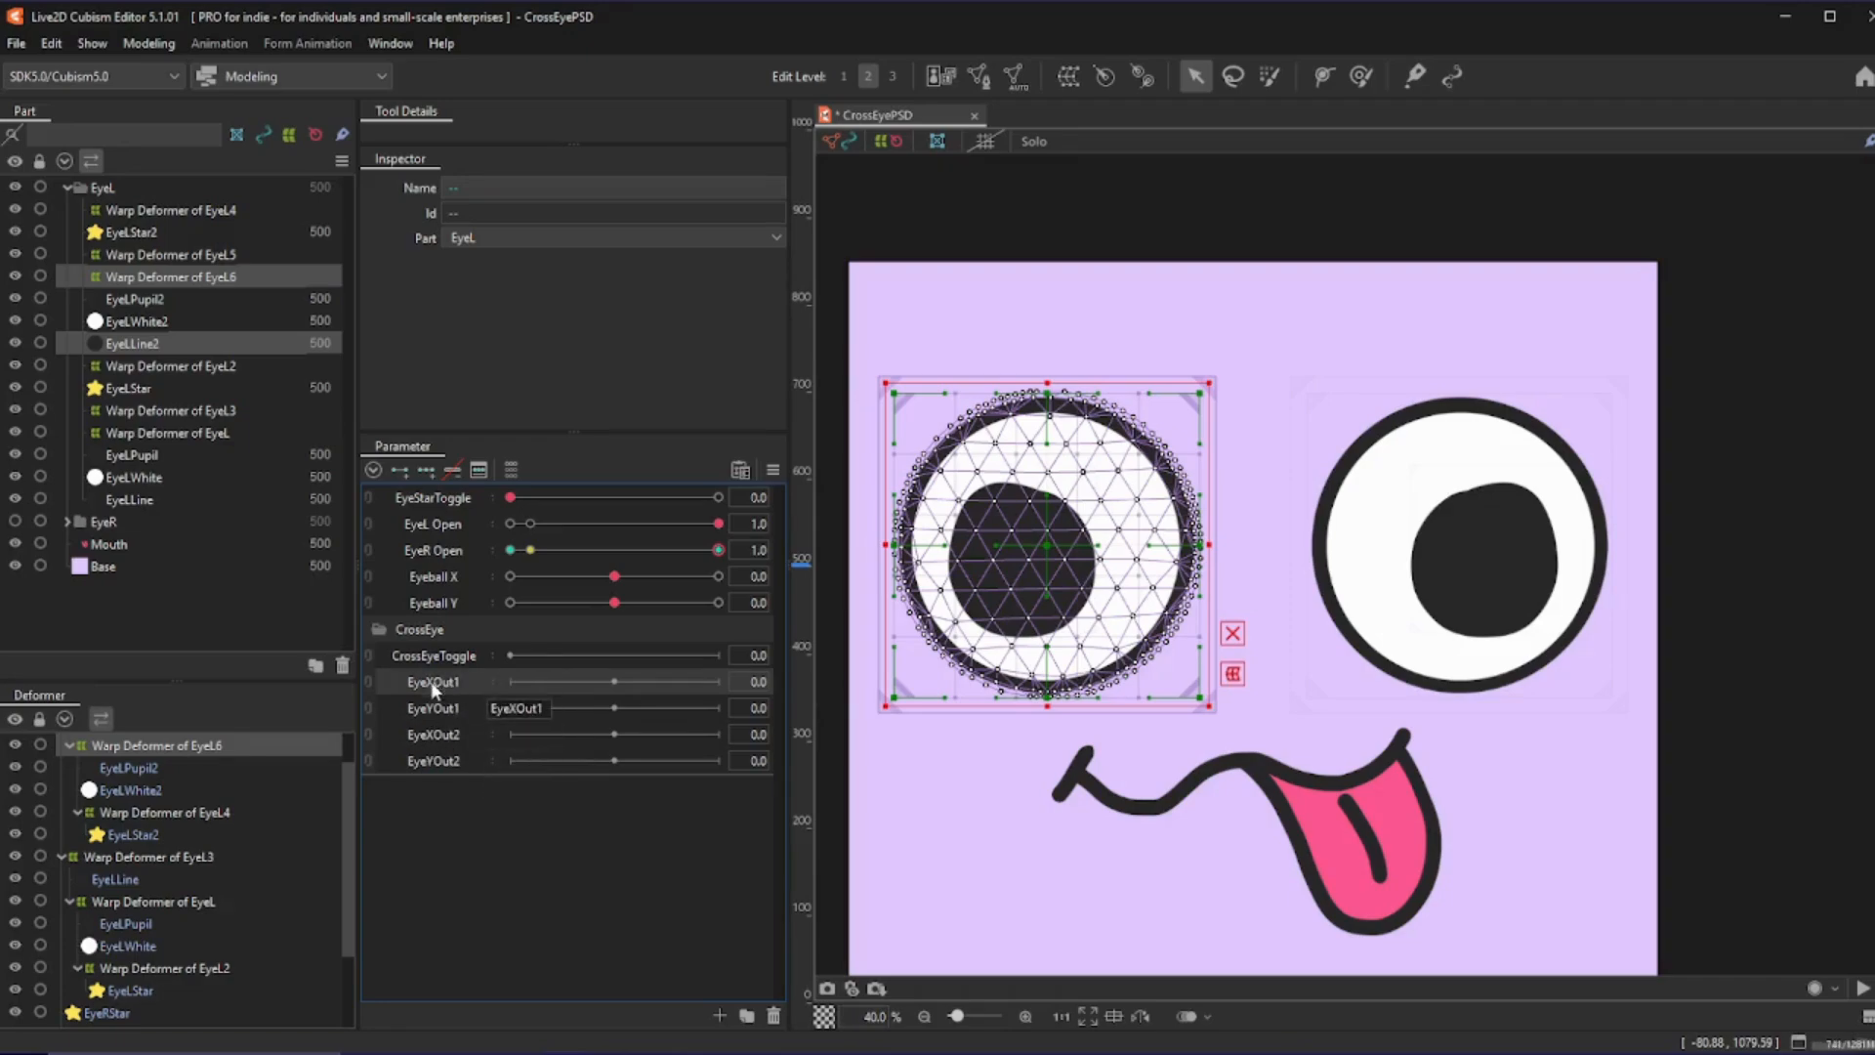
right_click(427, 679)
left_click(457, 691)
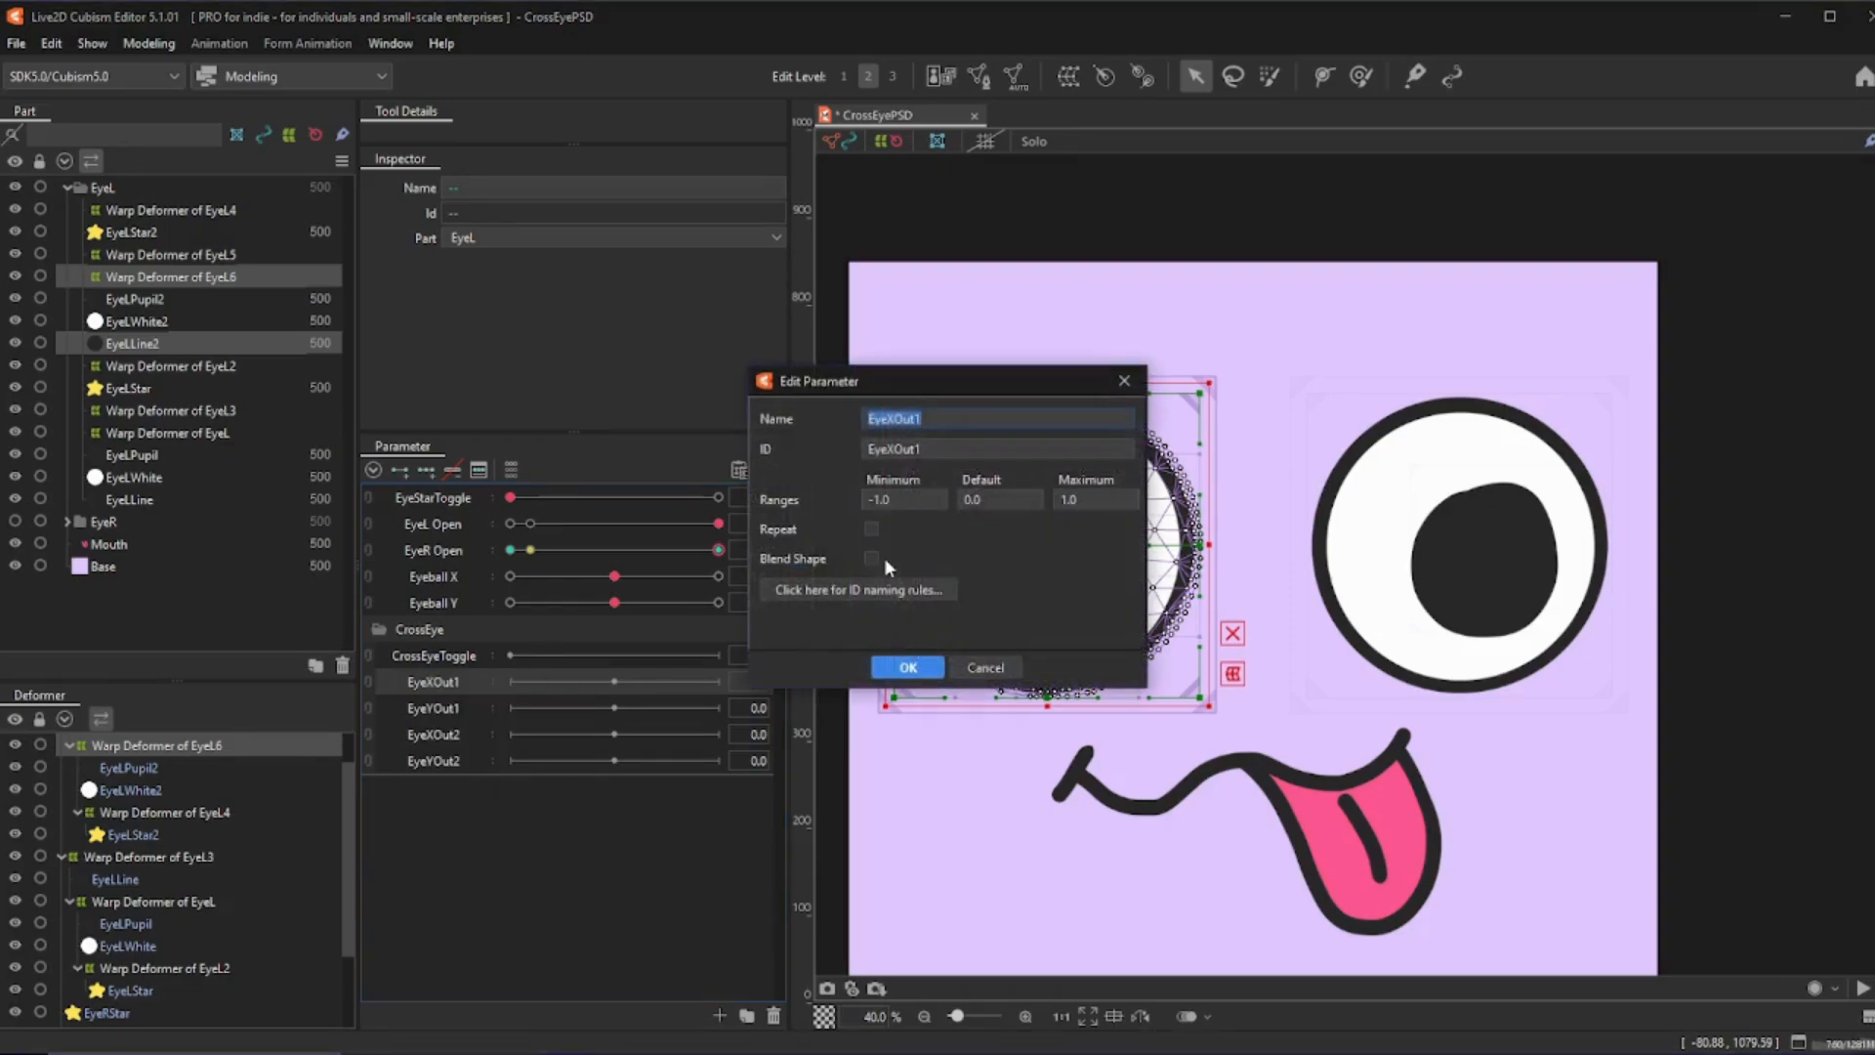
left_click(897, 668)
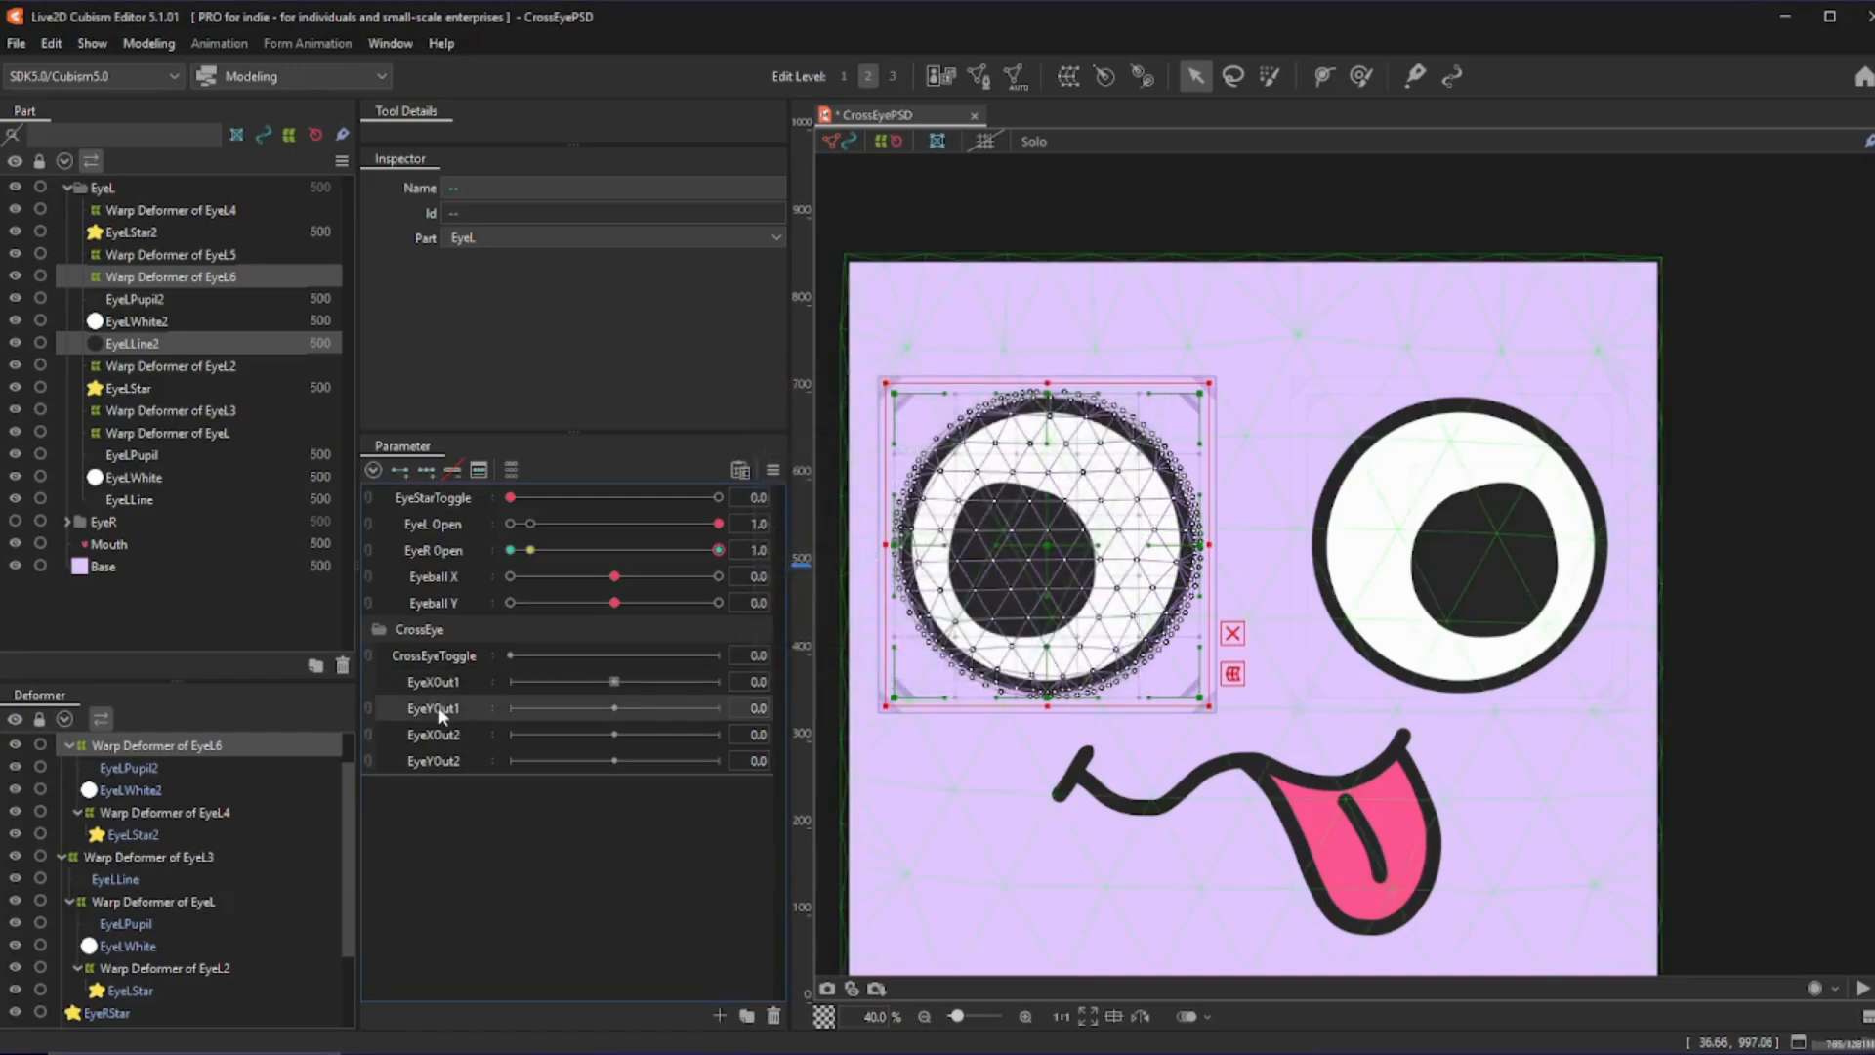
right_click(440, 713)
left_click(459, 727)
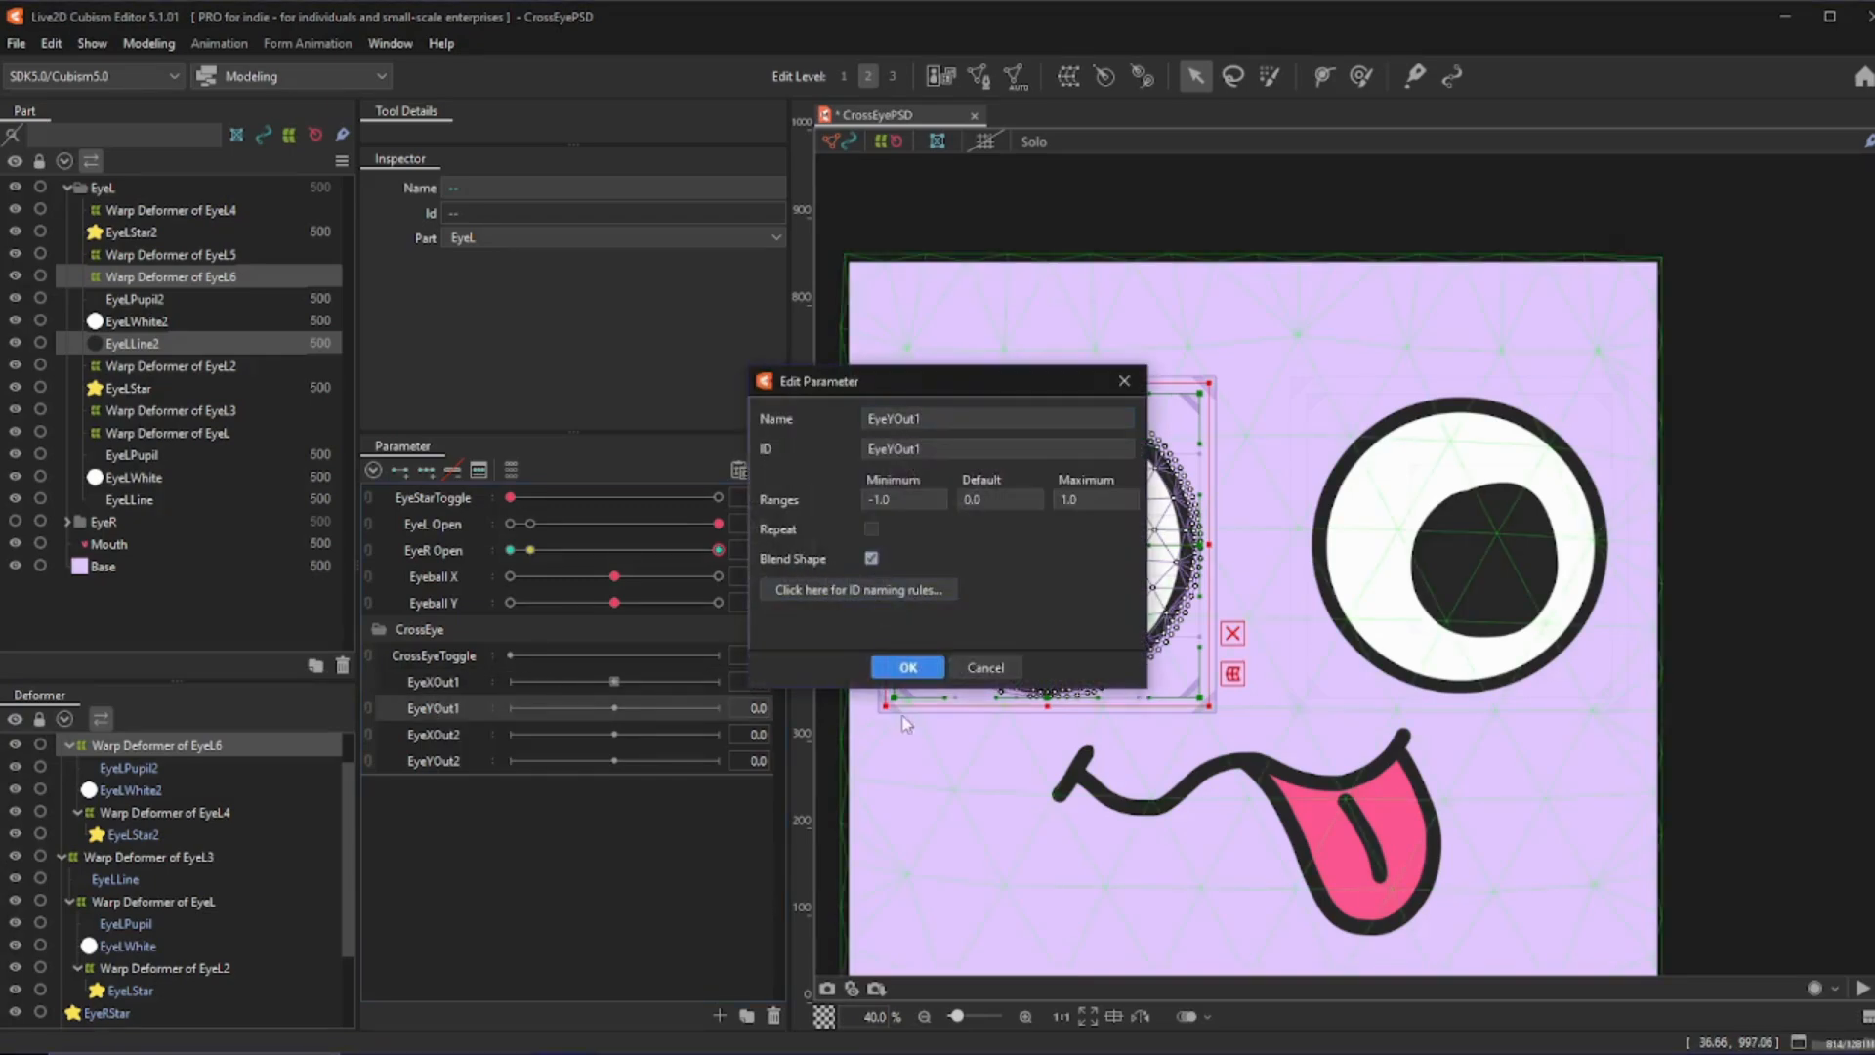
left_click(903, 671)
- Enable Blend Shape for the EyeXOut2 and EyeYOut2 parameters
right_click(436, 733)
left_click(459, 746)
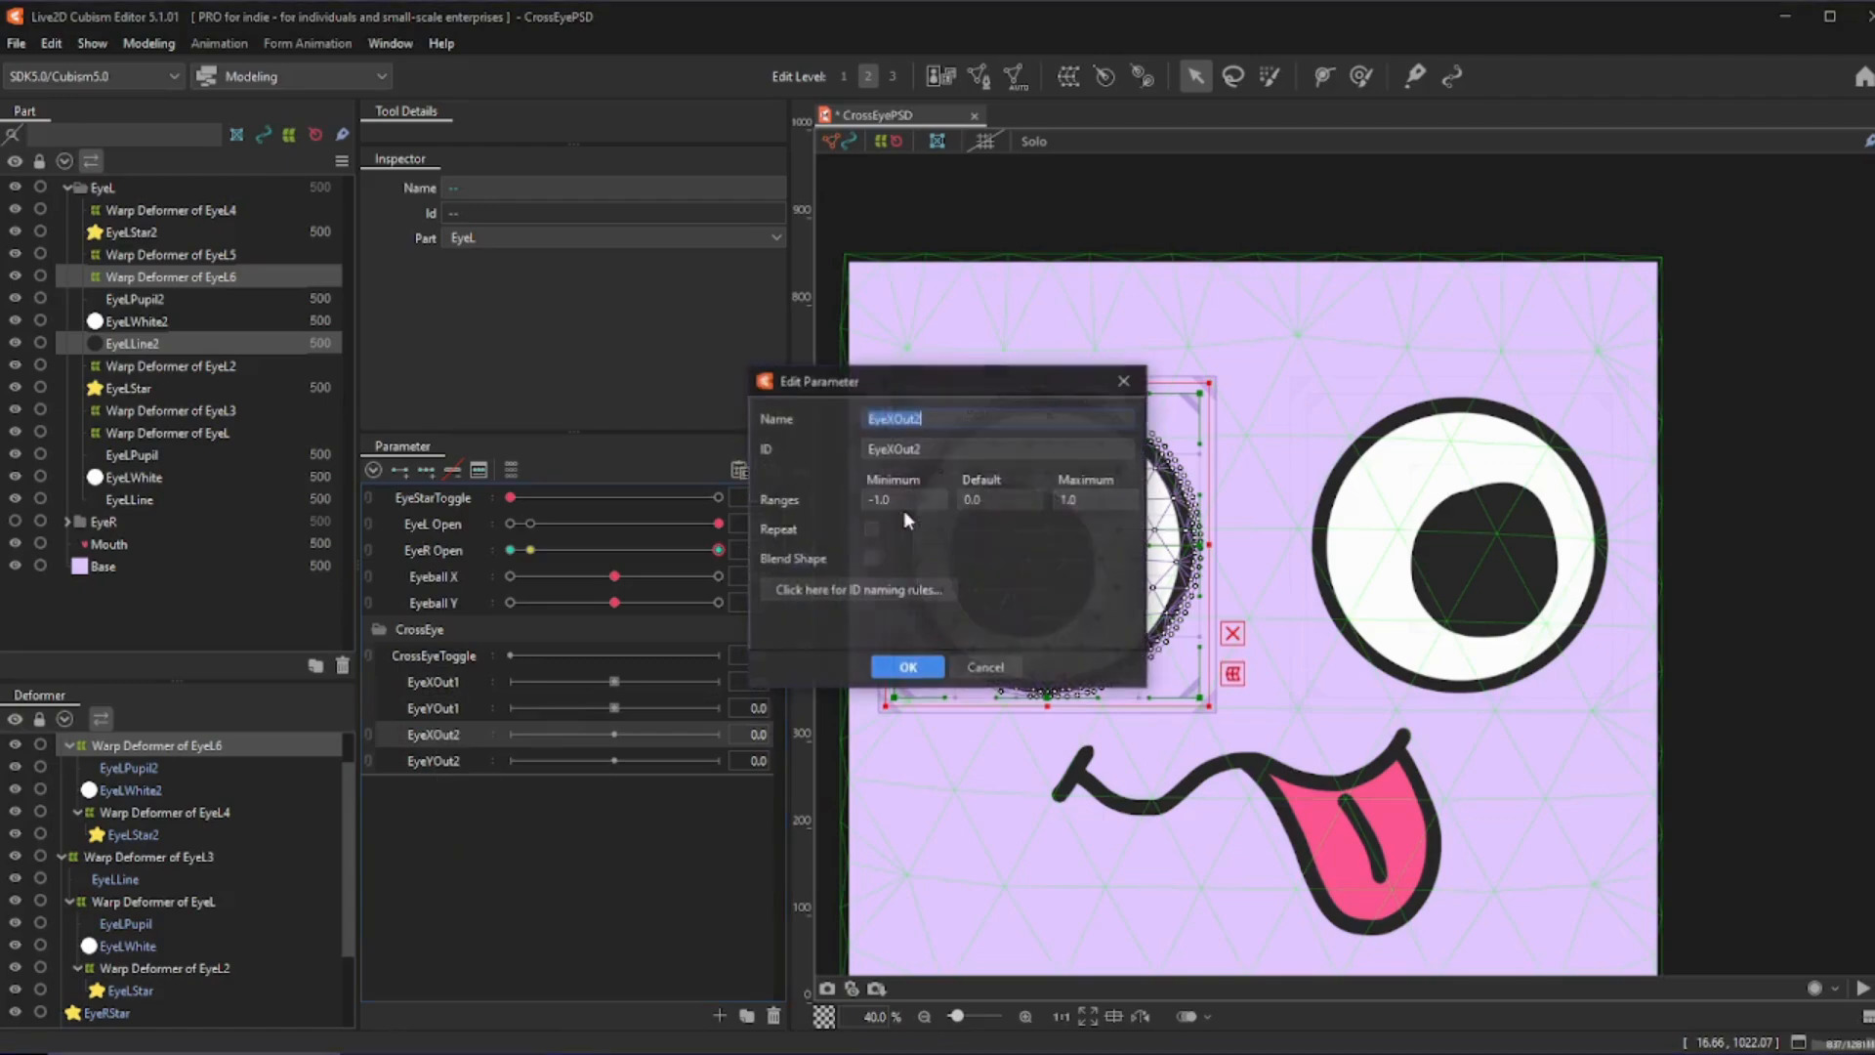
left_click(907, 667)
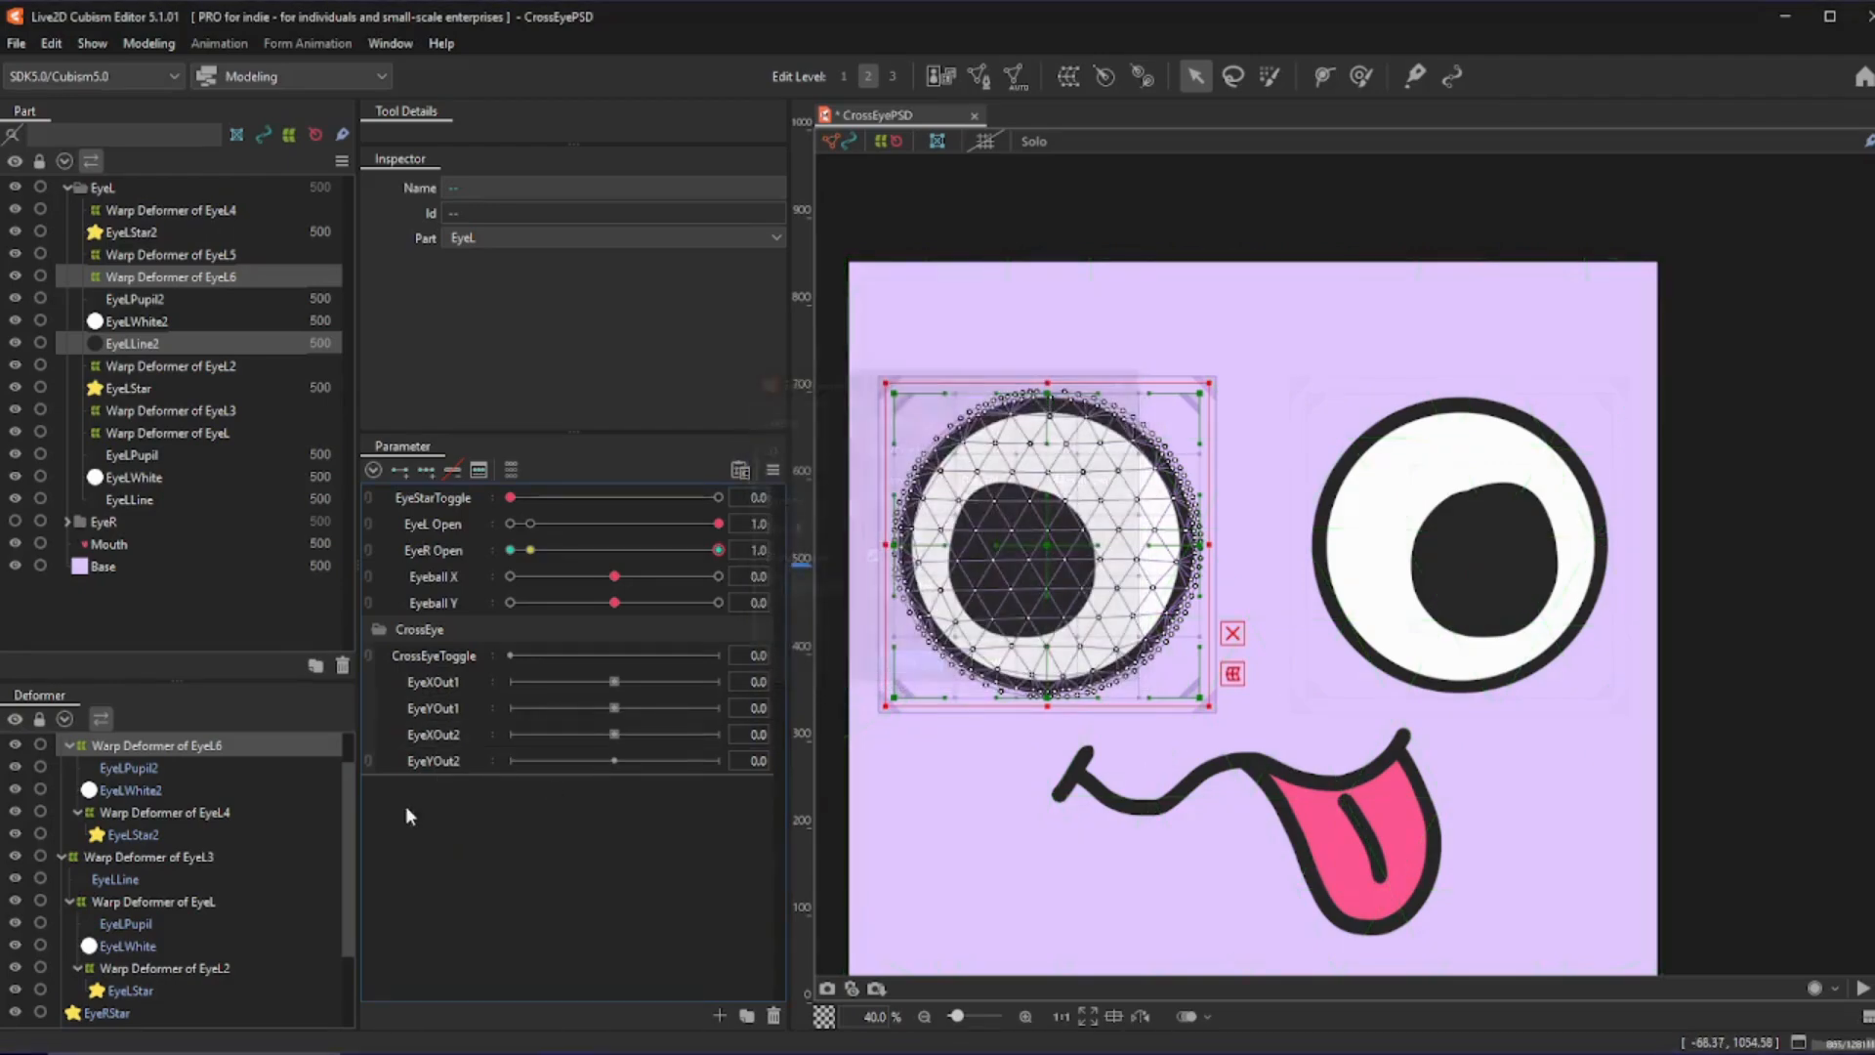
right_click(432, 754)
left_click(459, 770)
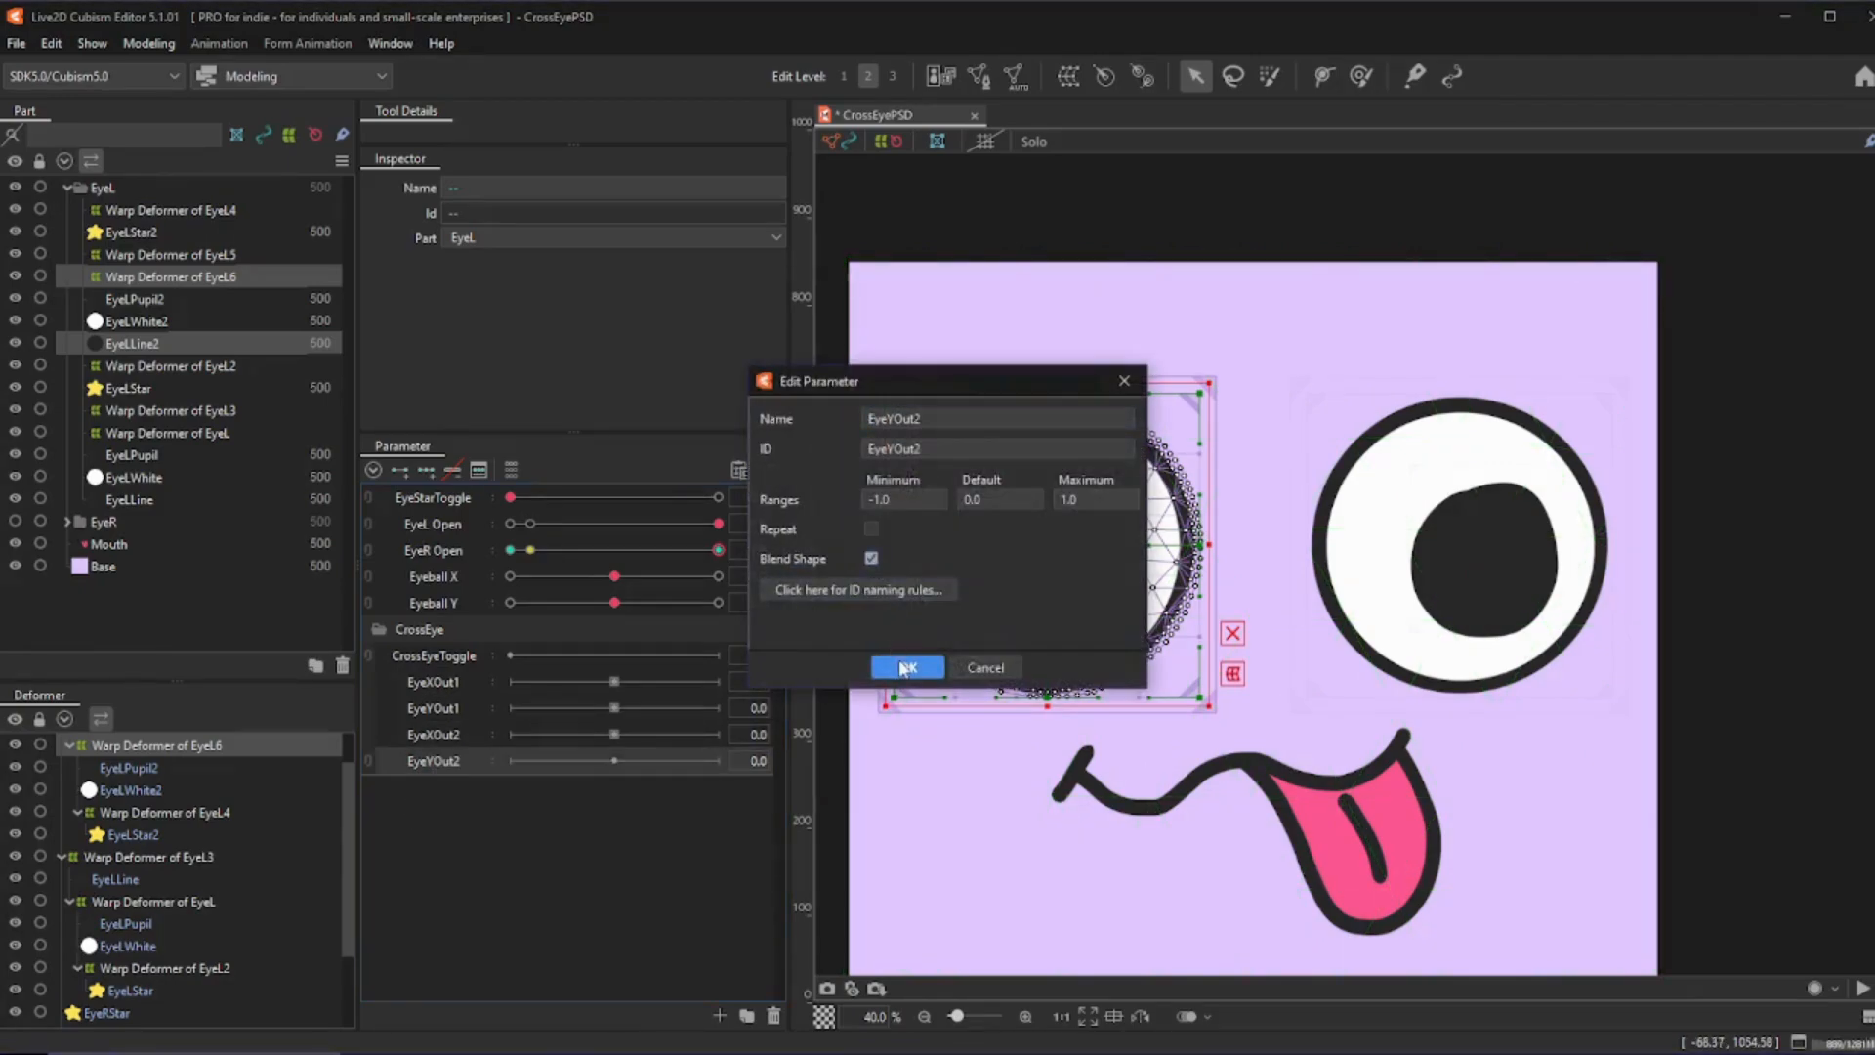
left_click(905, 666)
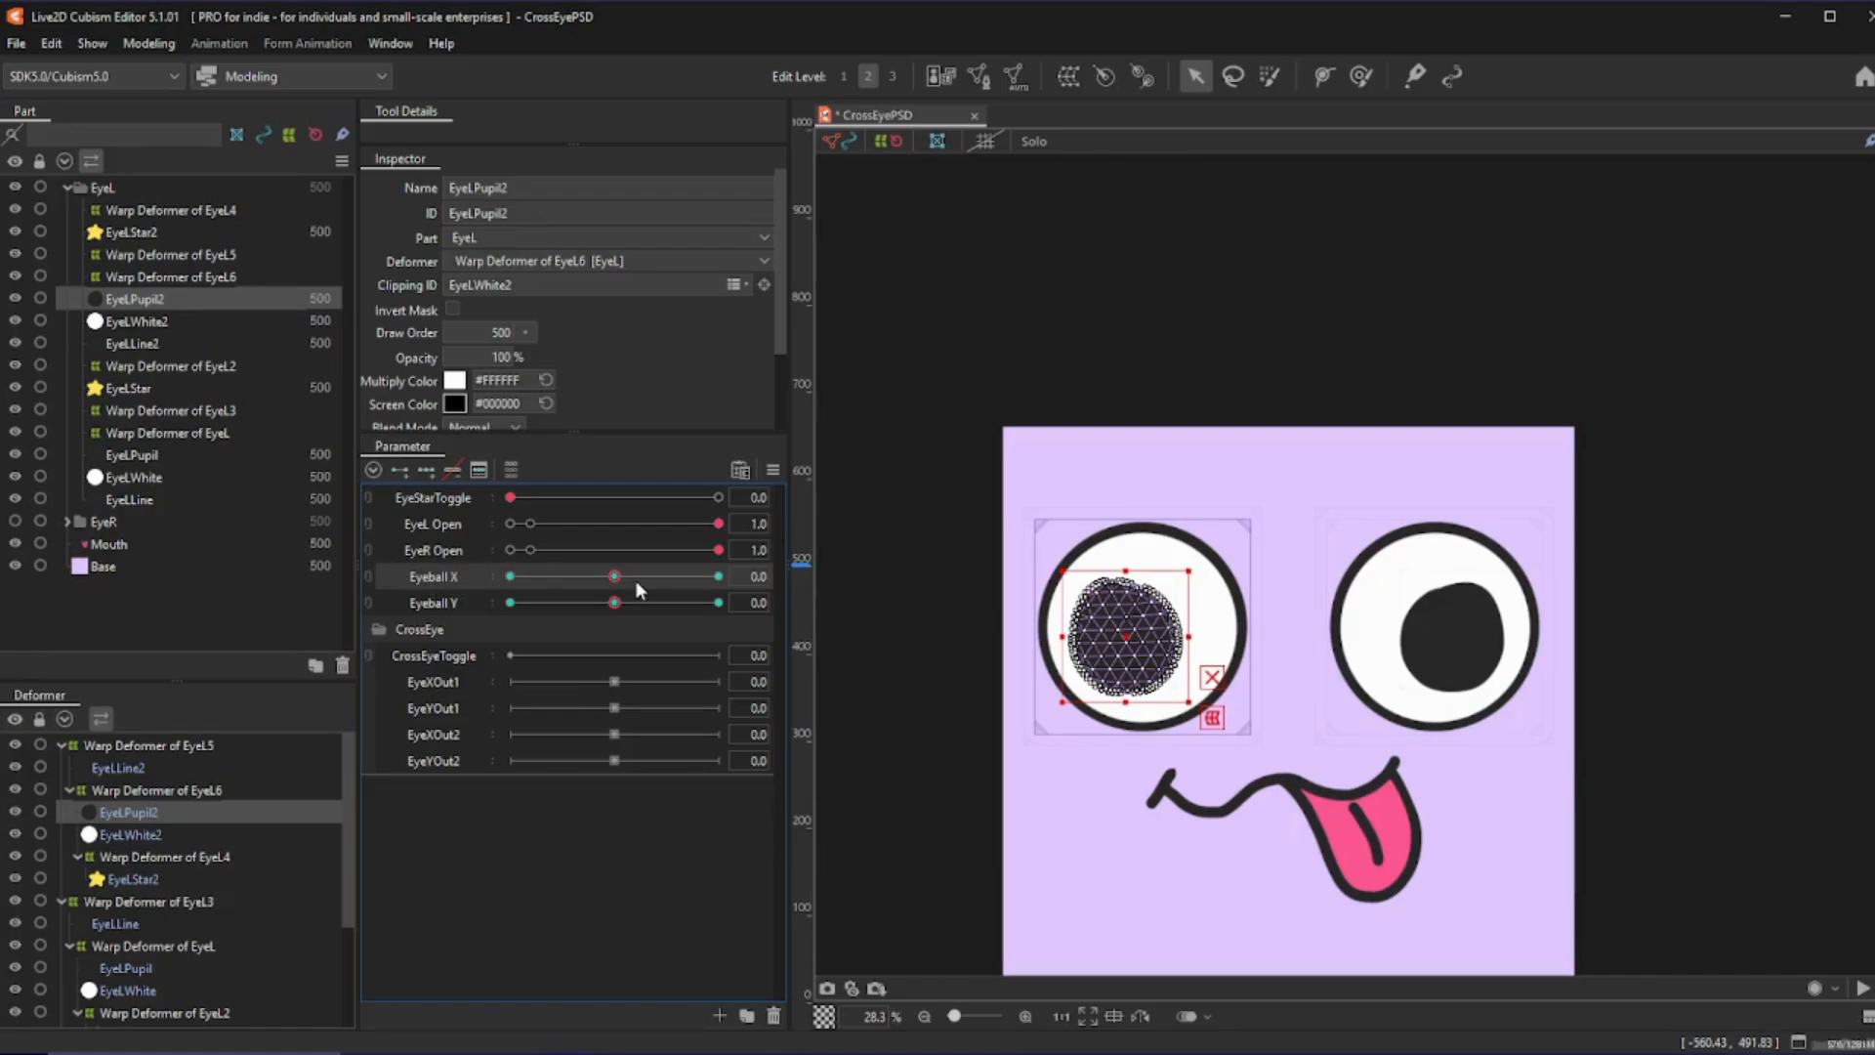
- Select all objects keyed to the Eyeball X parameter
scroll(1379, 689, "up", 2)
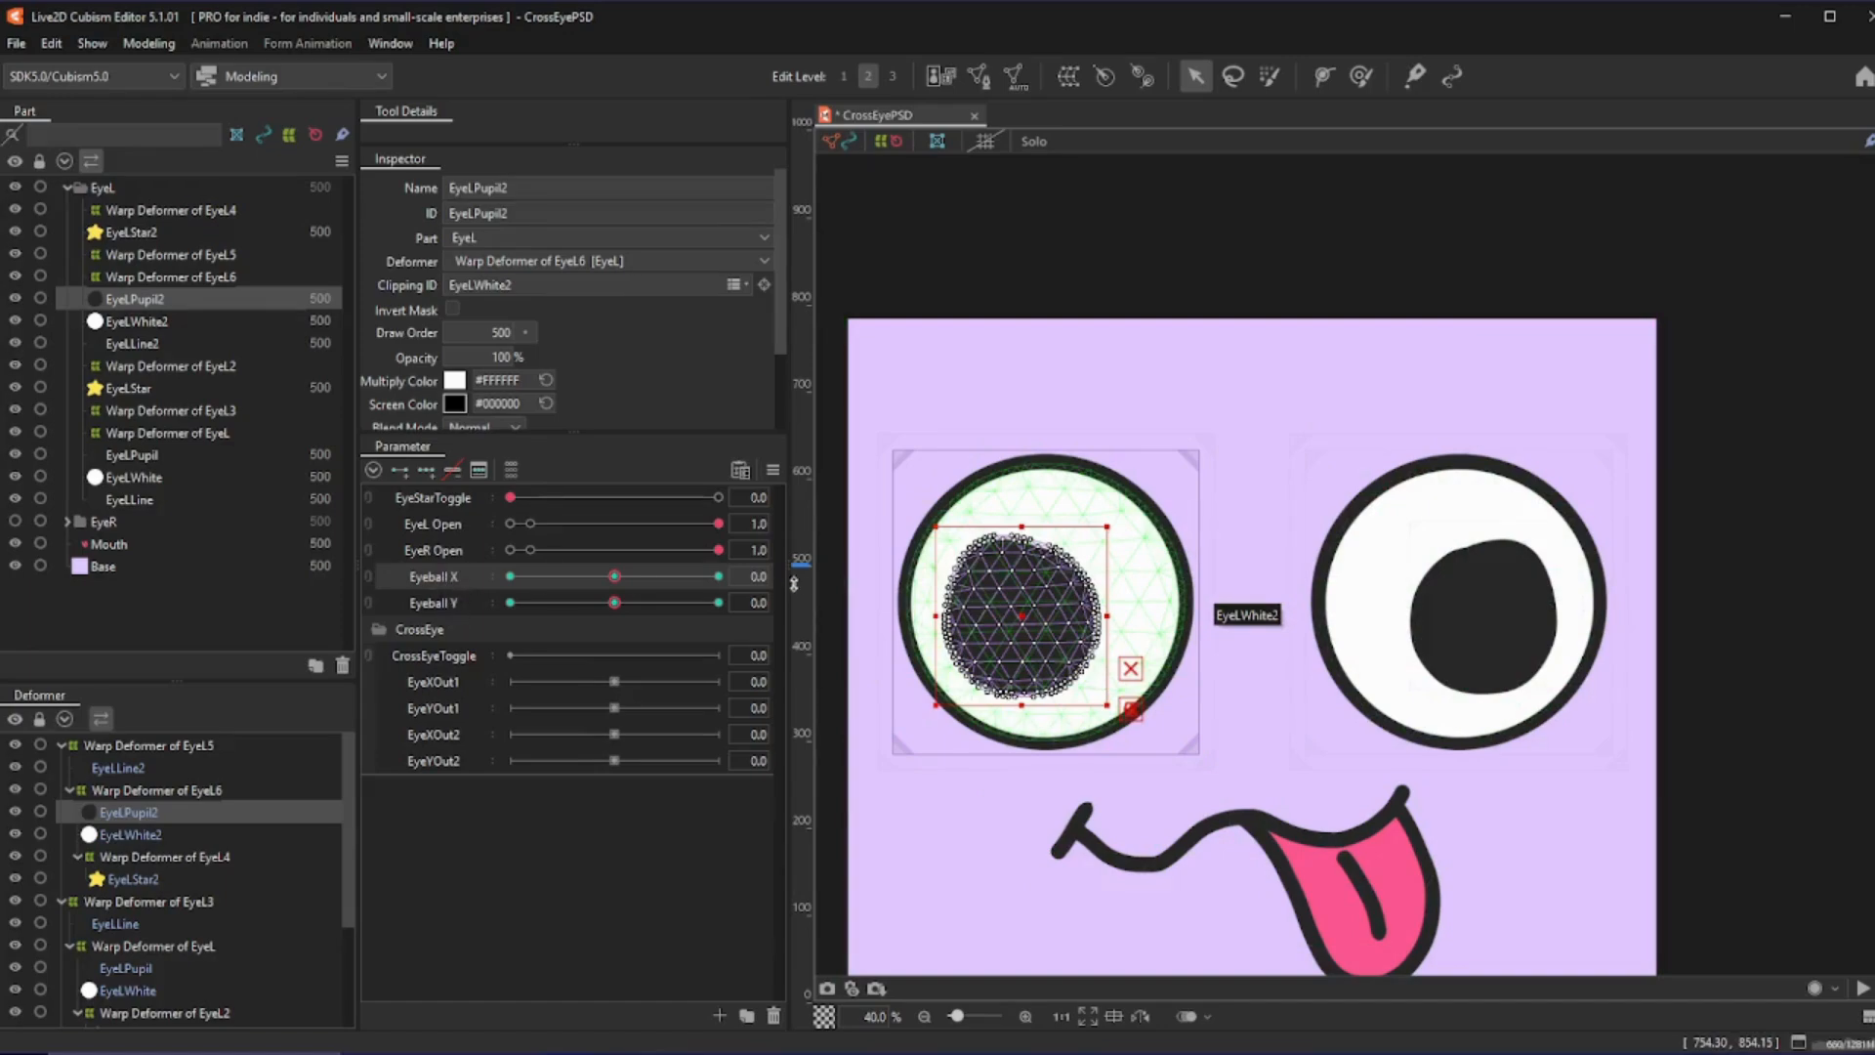
left_click(742, 577)
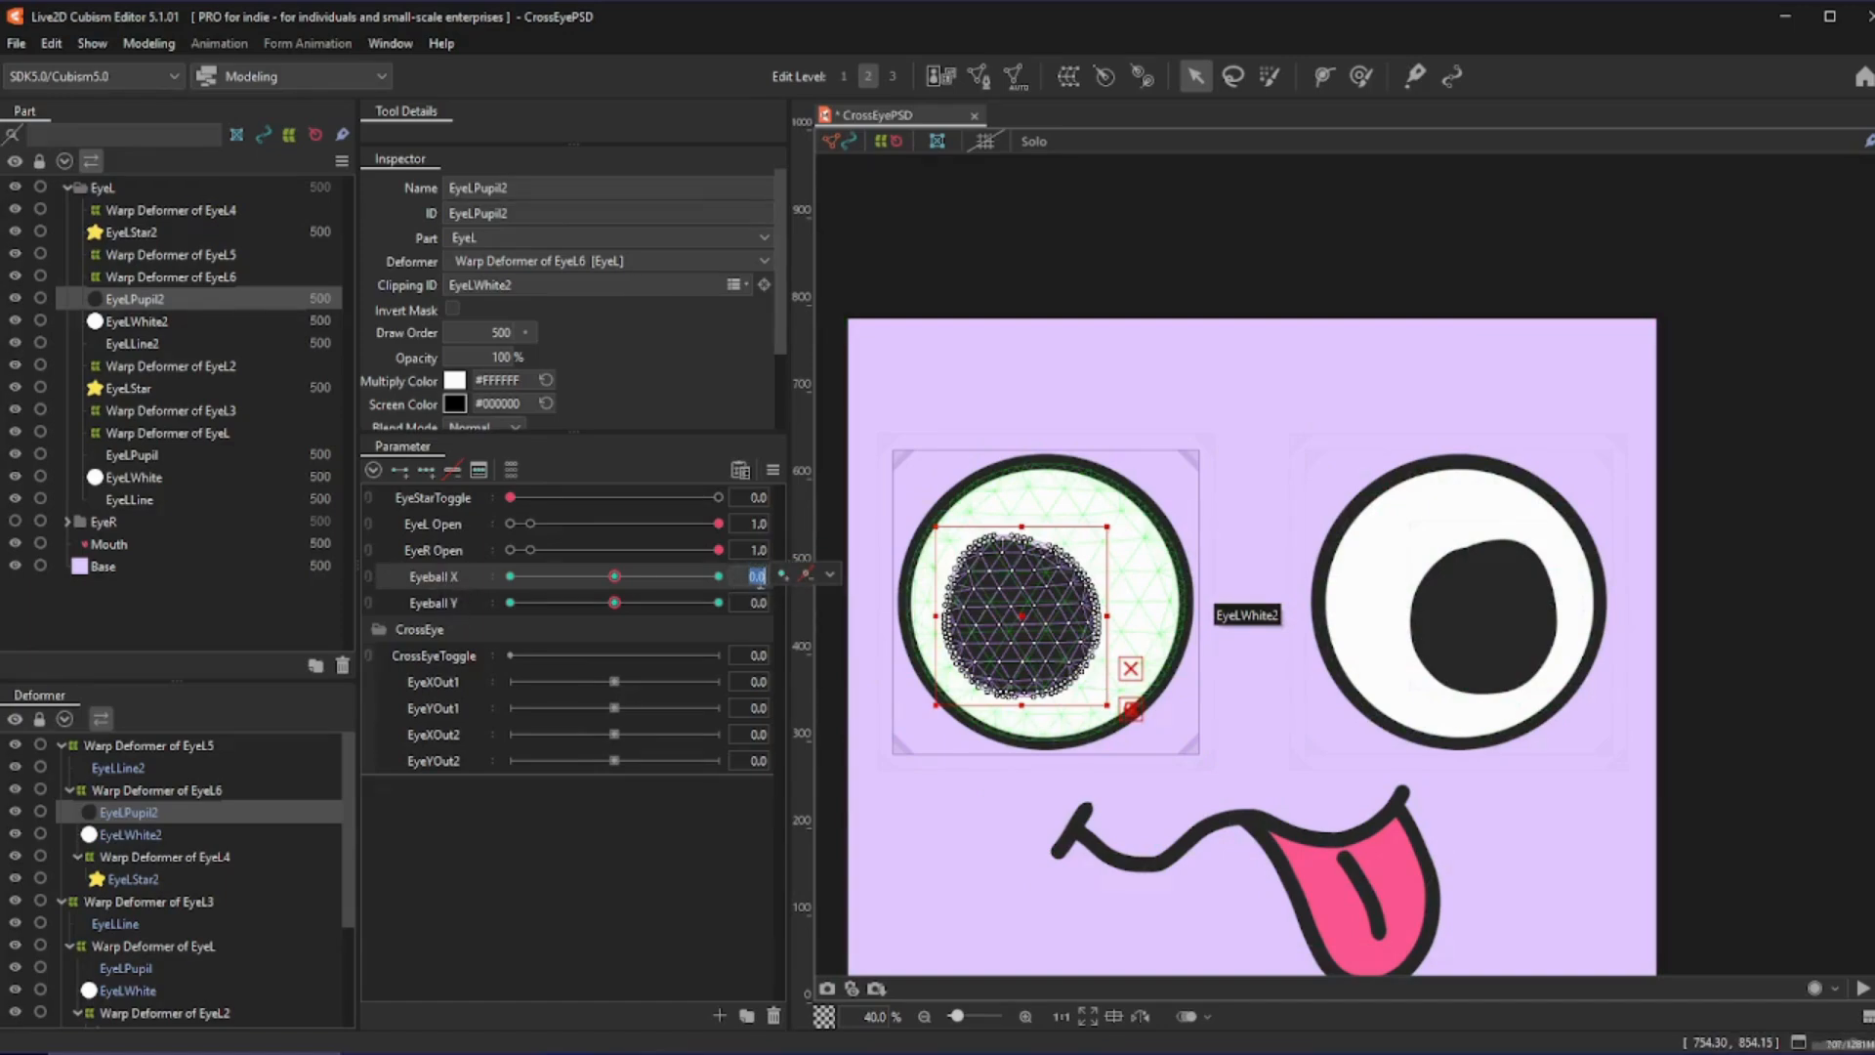
left_click(828, 576)
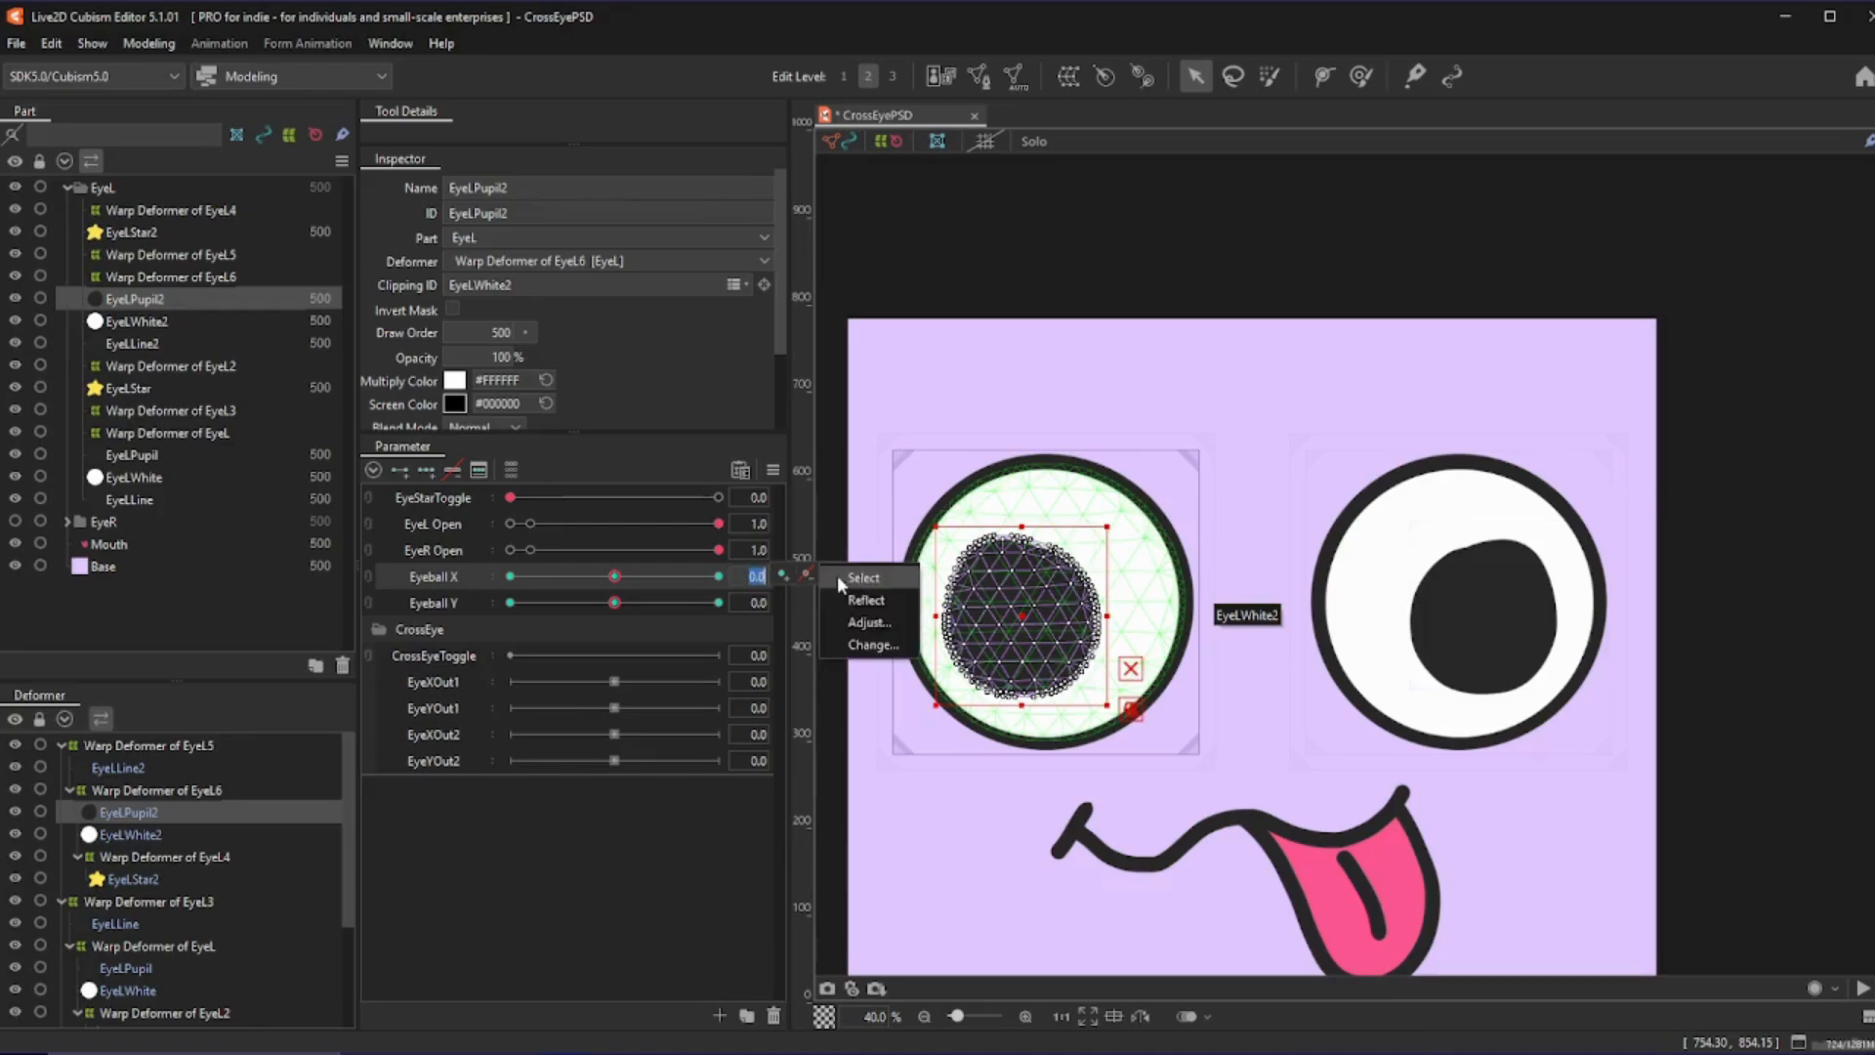
left_click(859, 577)
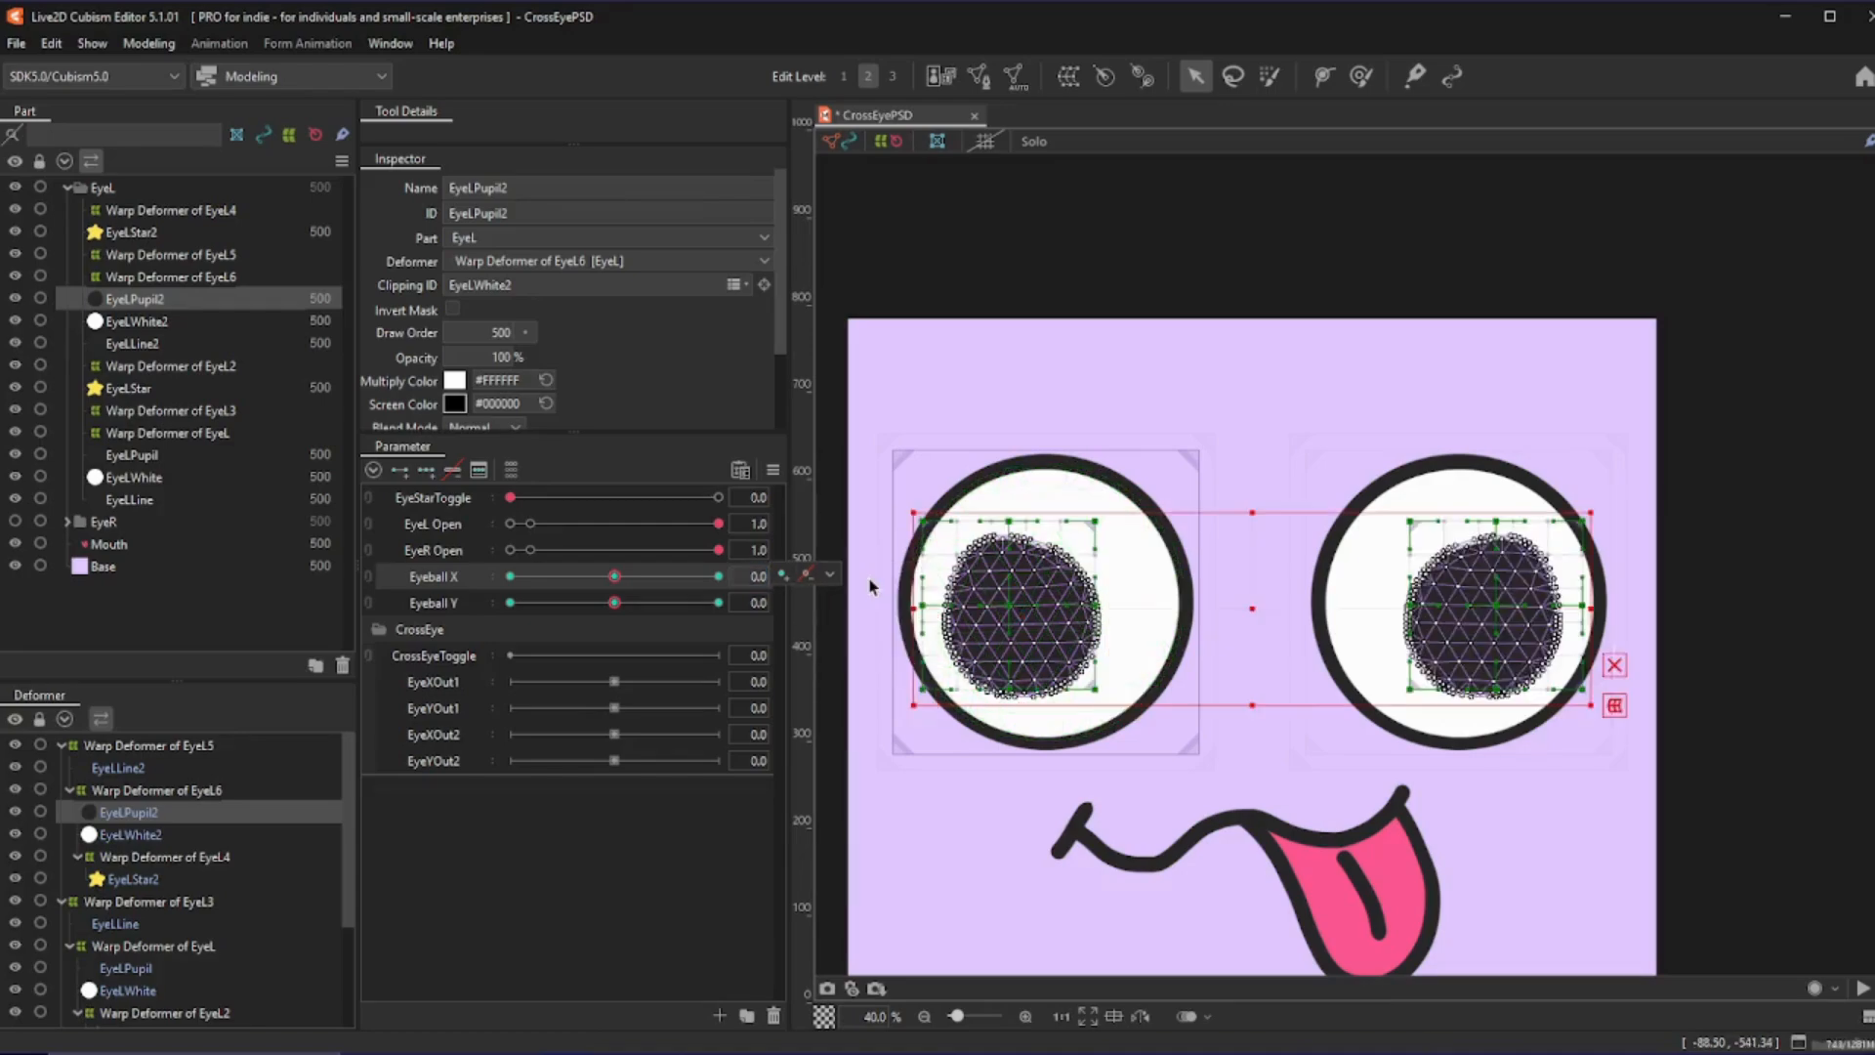
- Add three keys to EyeXOut1 and copy the selected objects' Eyeball X -1.0 pose onto its -1.0 key
left_click(508, 578)
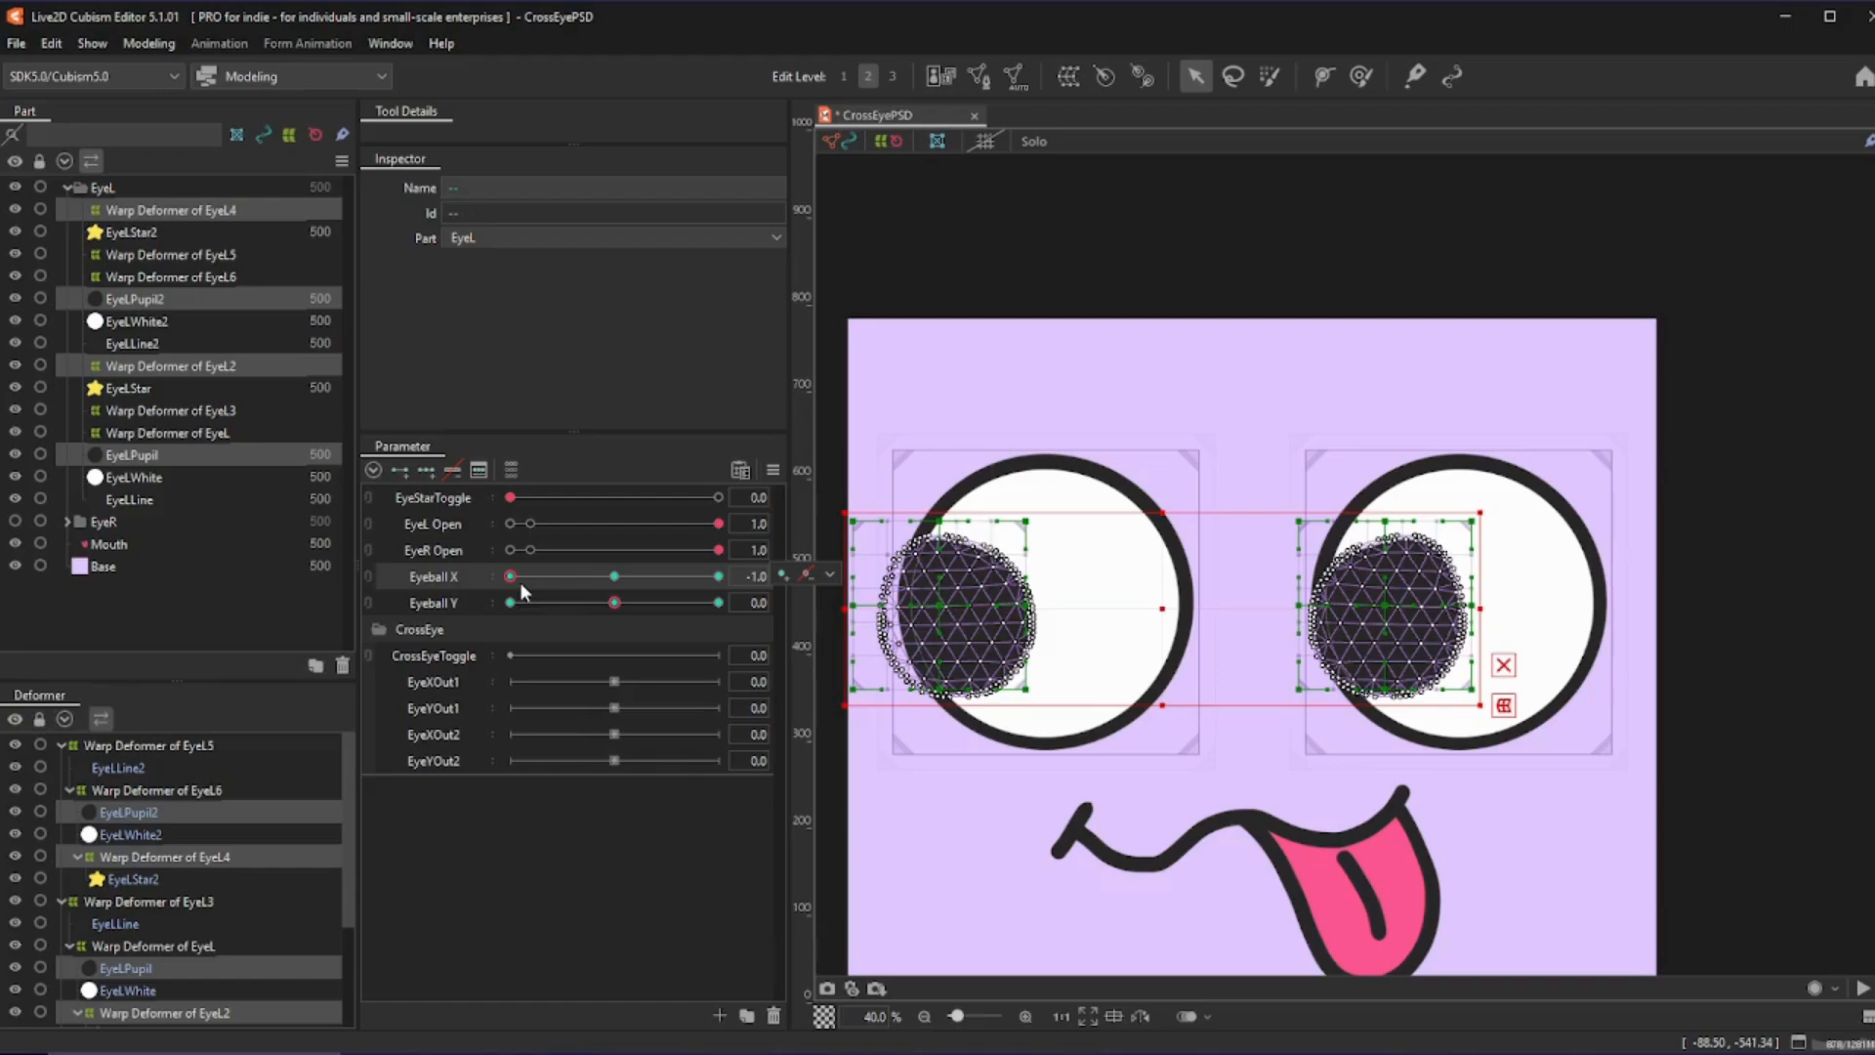
left_click(607, 578)
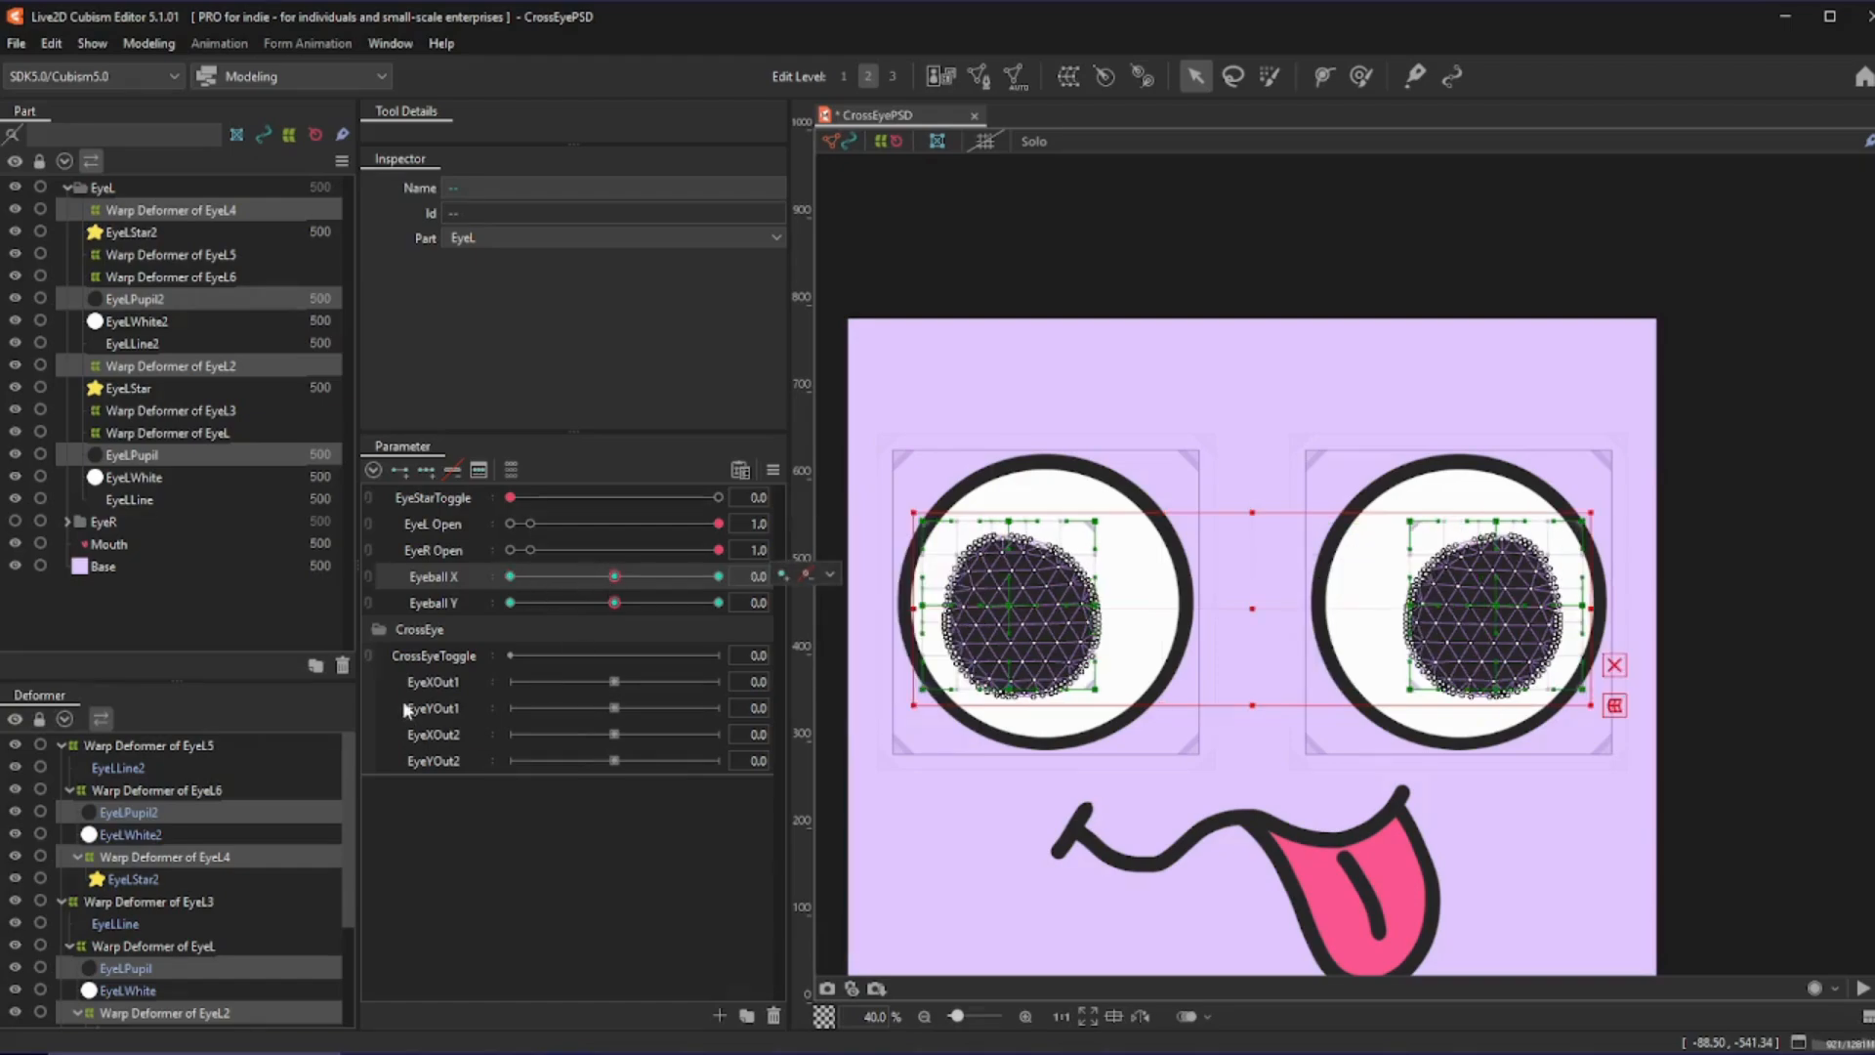
left_click(455, 682)
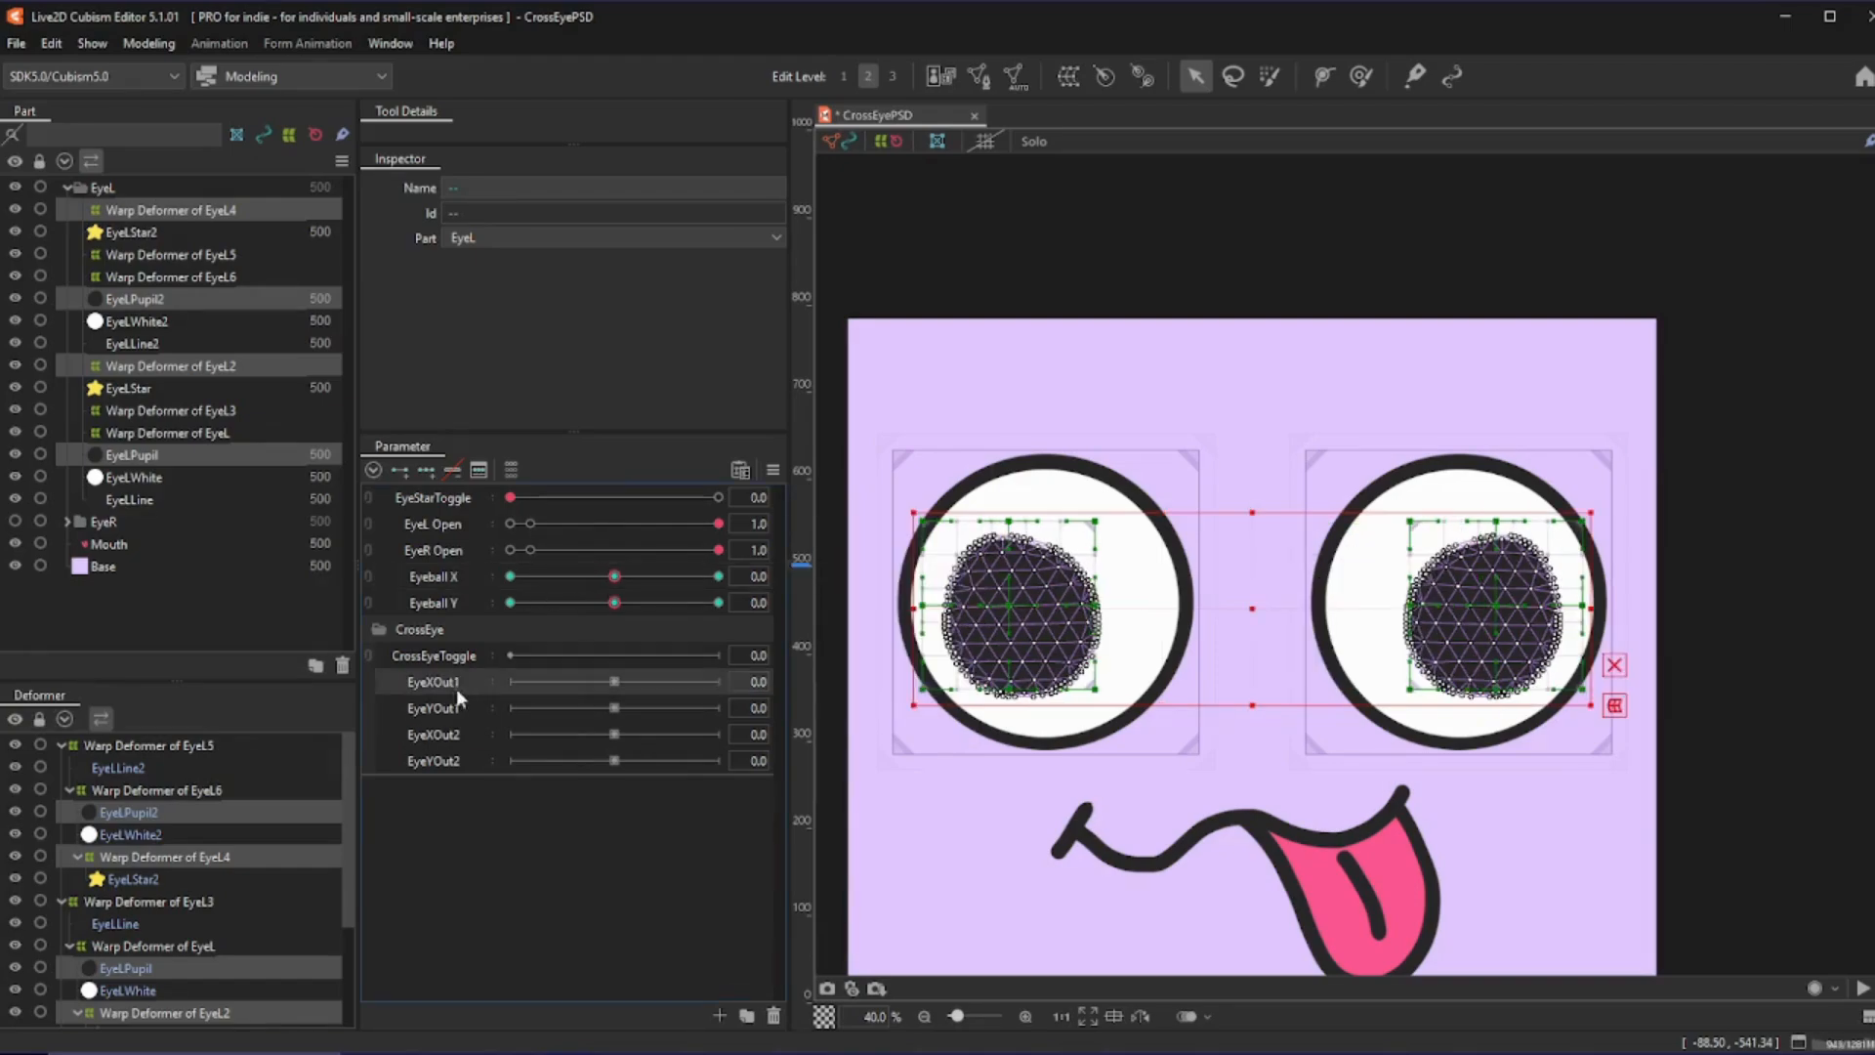
left_click(427, 468)
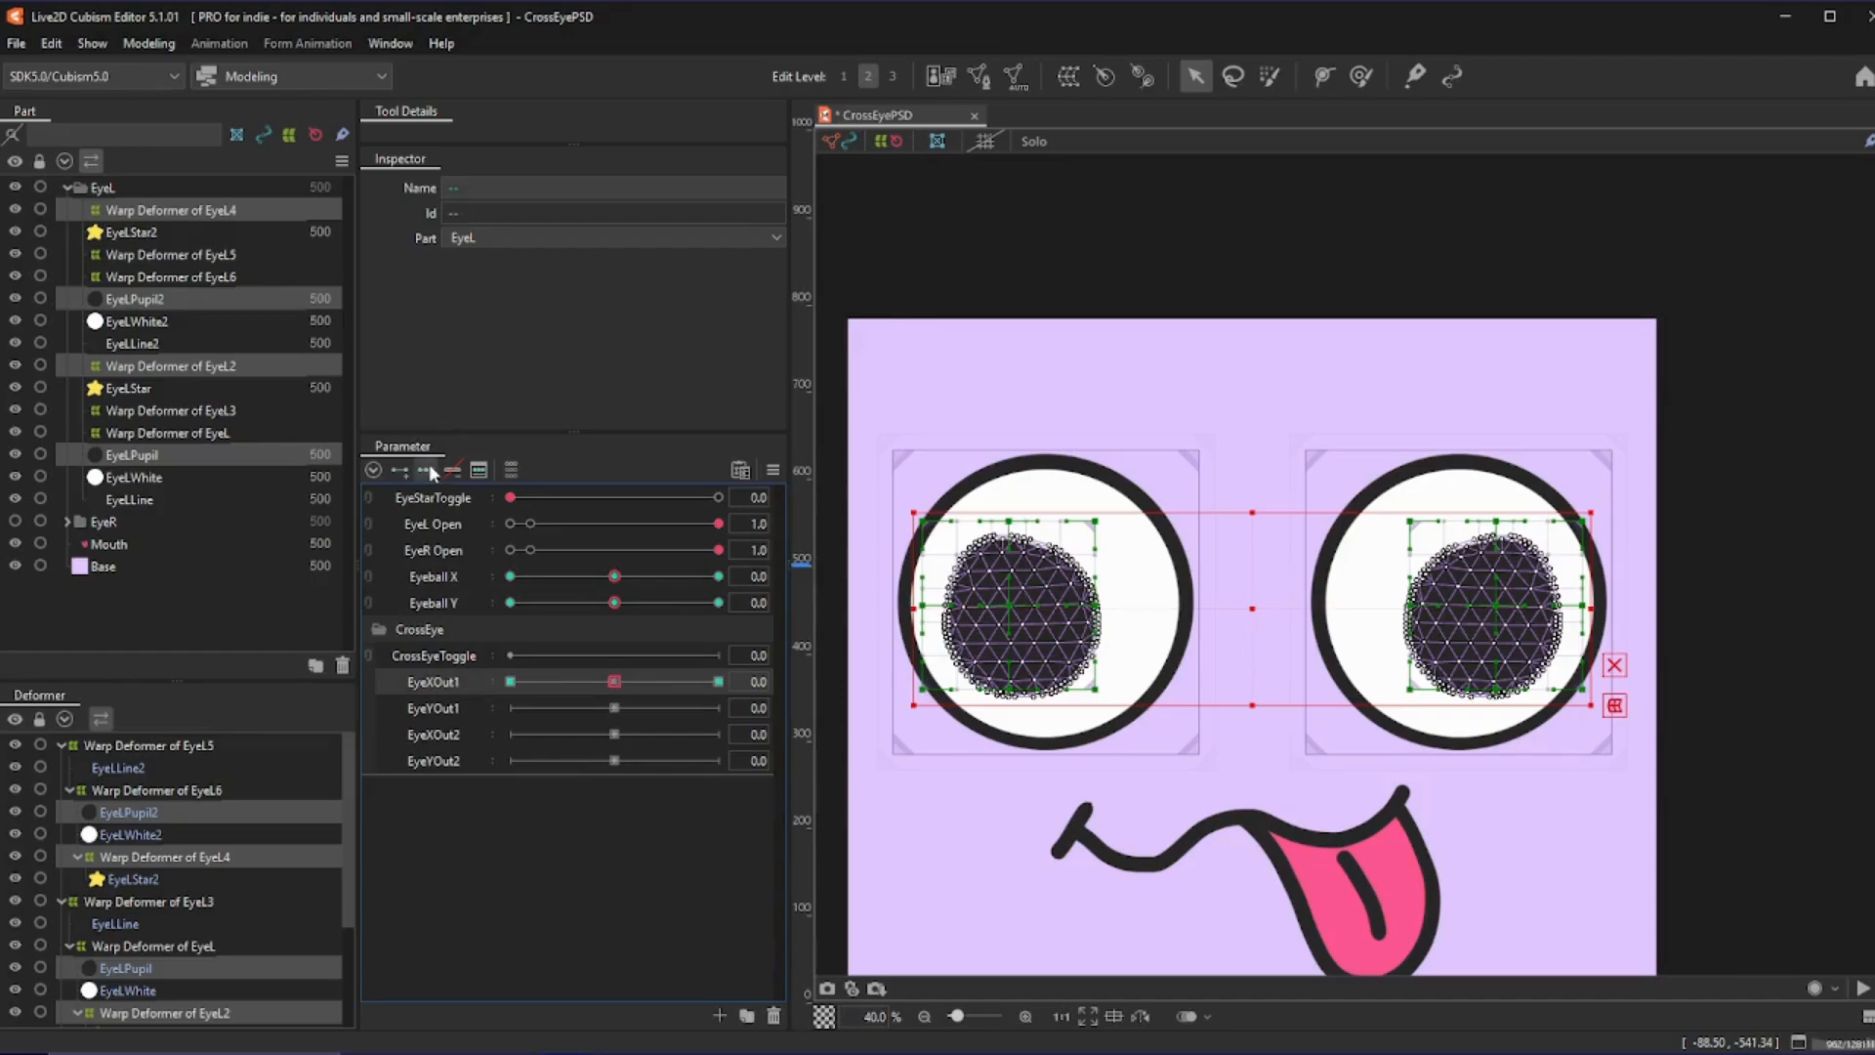
left_click(512, 682)
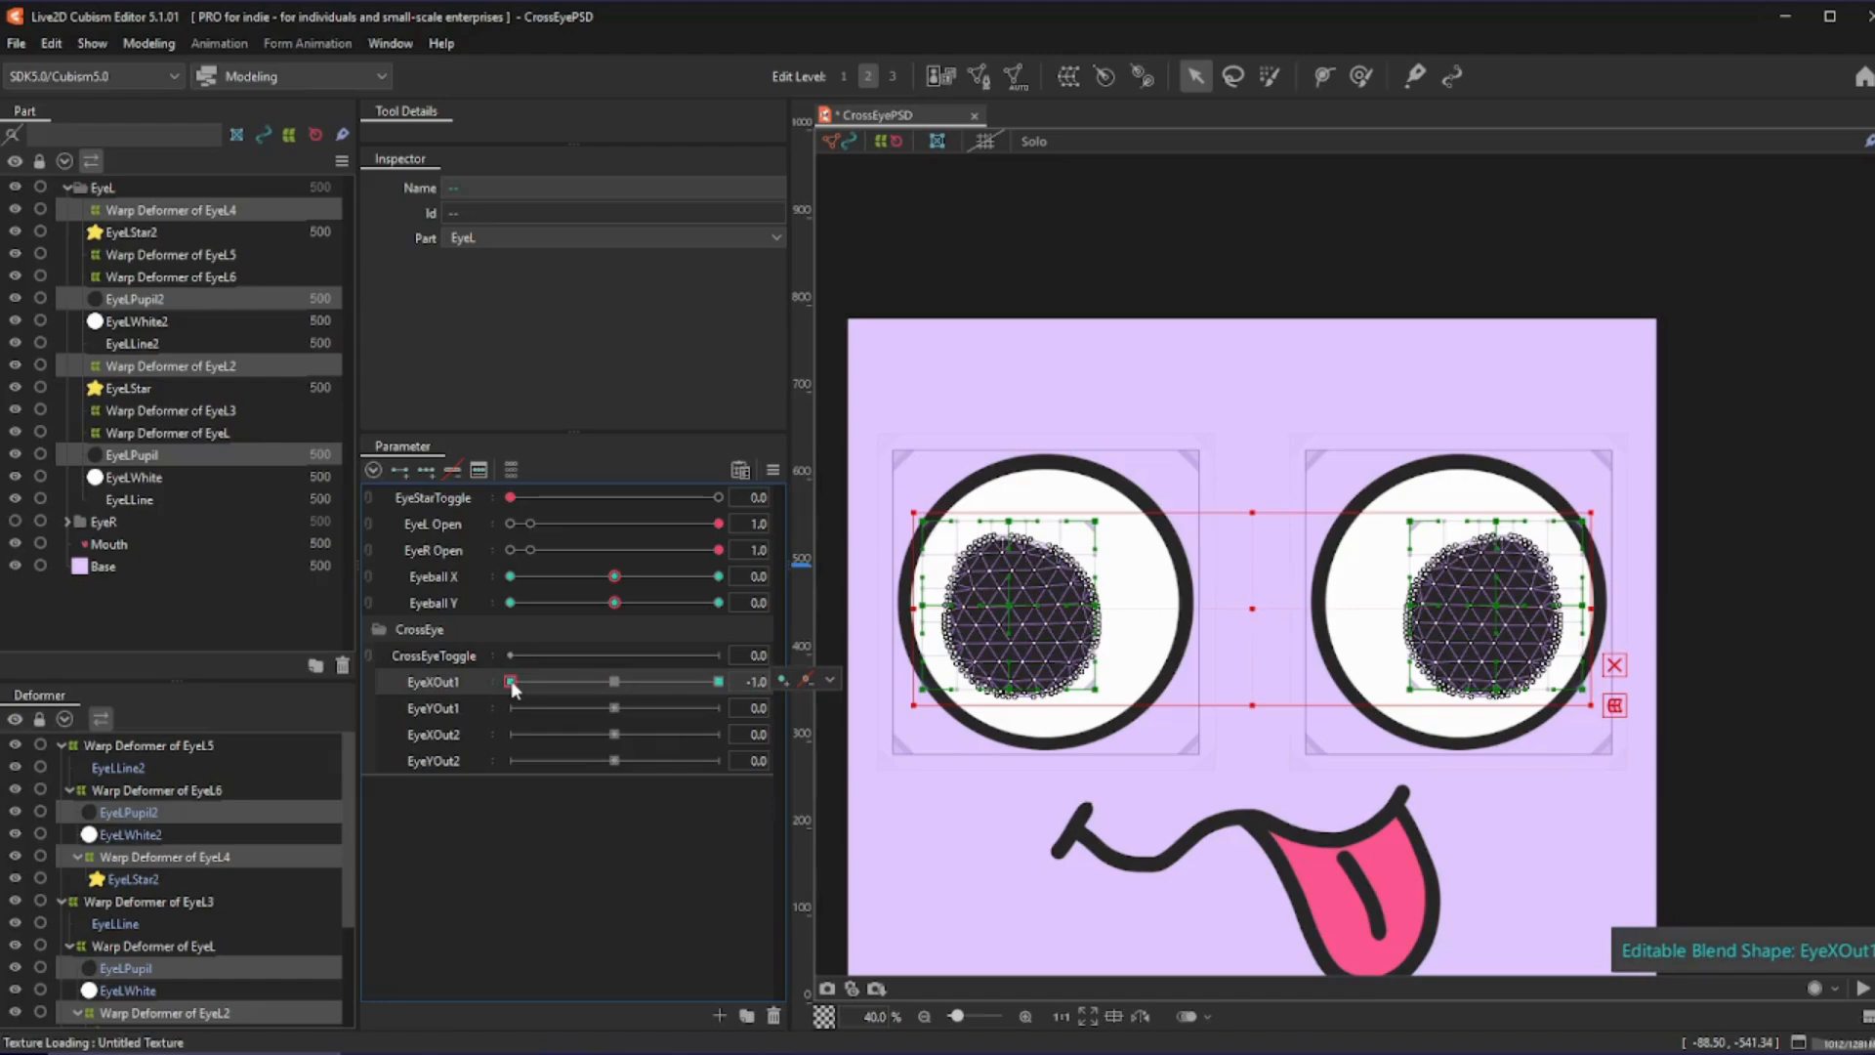
- Copy the Eyeball X 1.0 pose onto the 1.0 key of EyeXOut1 and reset EyeXOut1 to 0.0
left_click(610, 679)
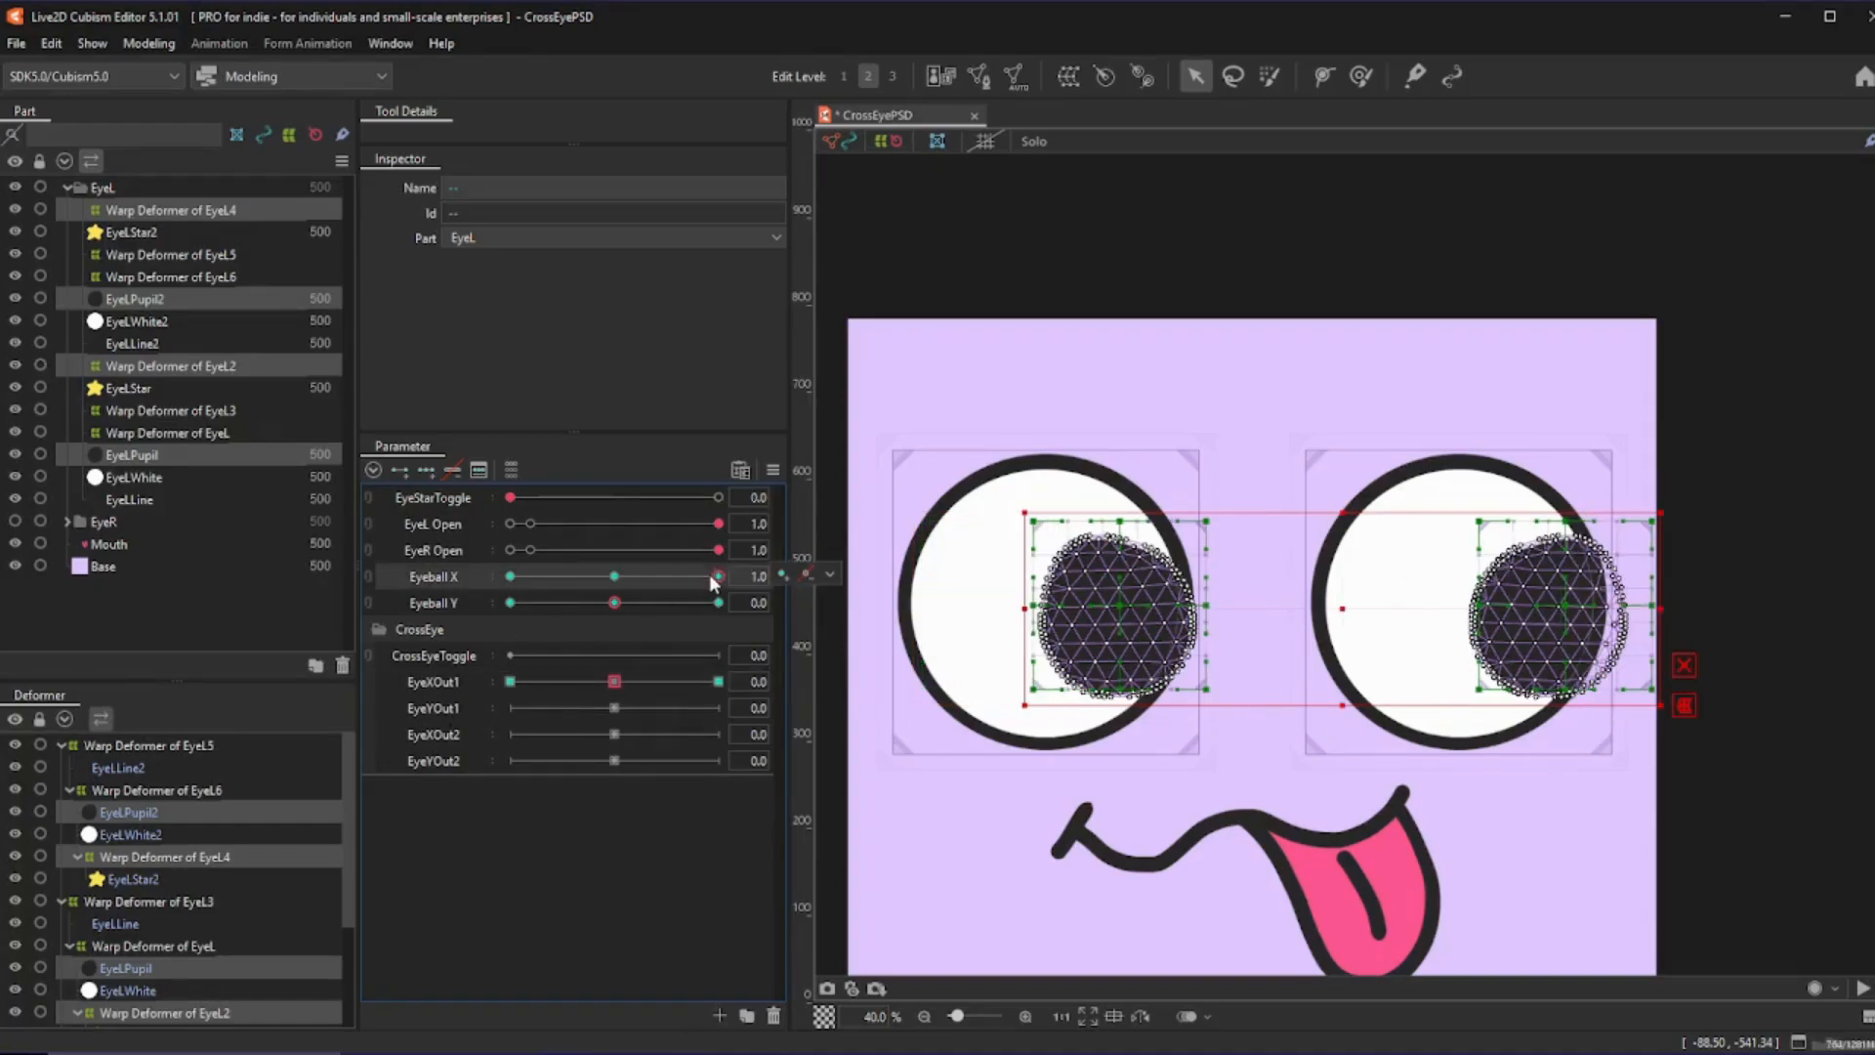
left_click(710, 680)
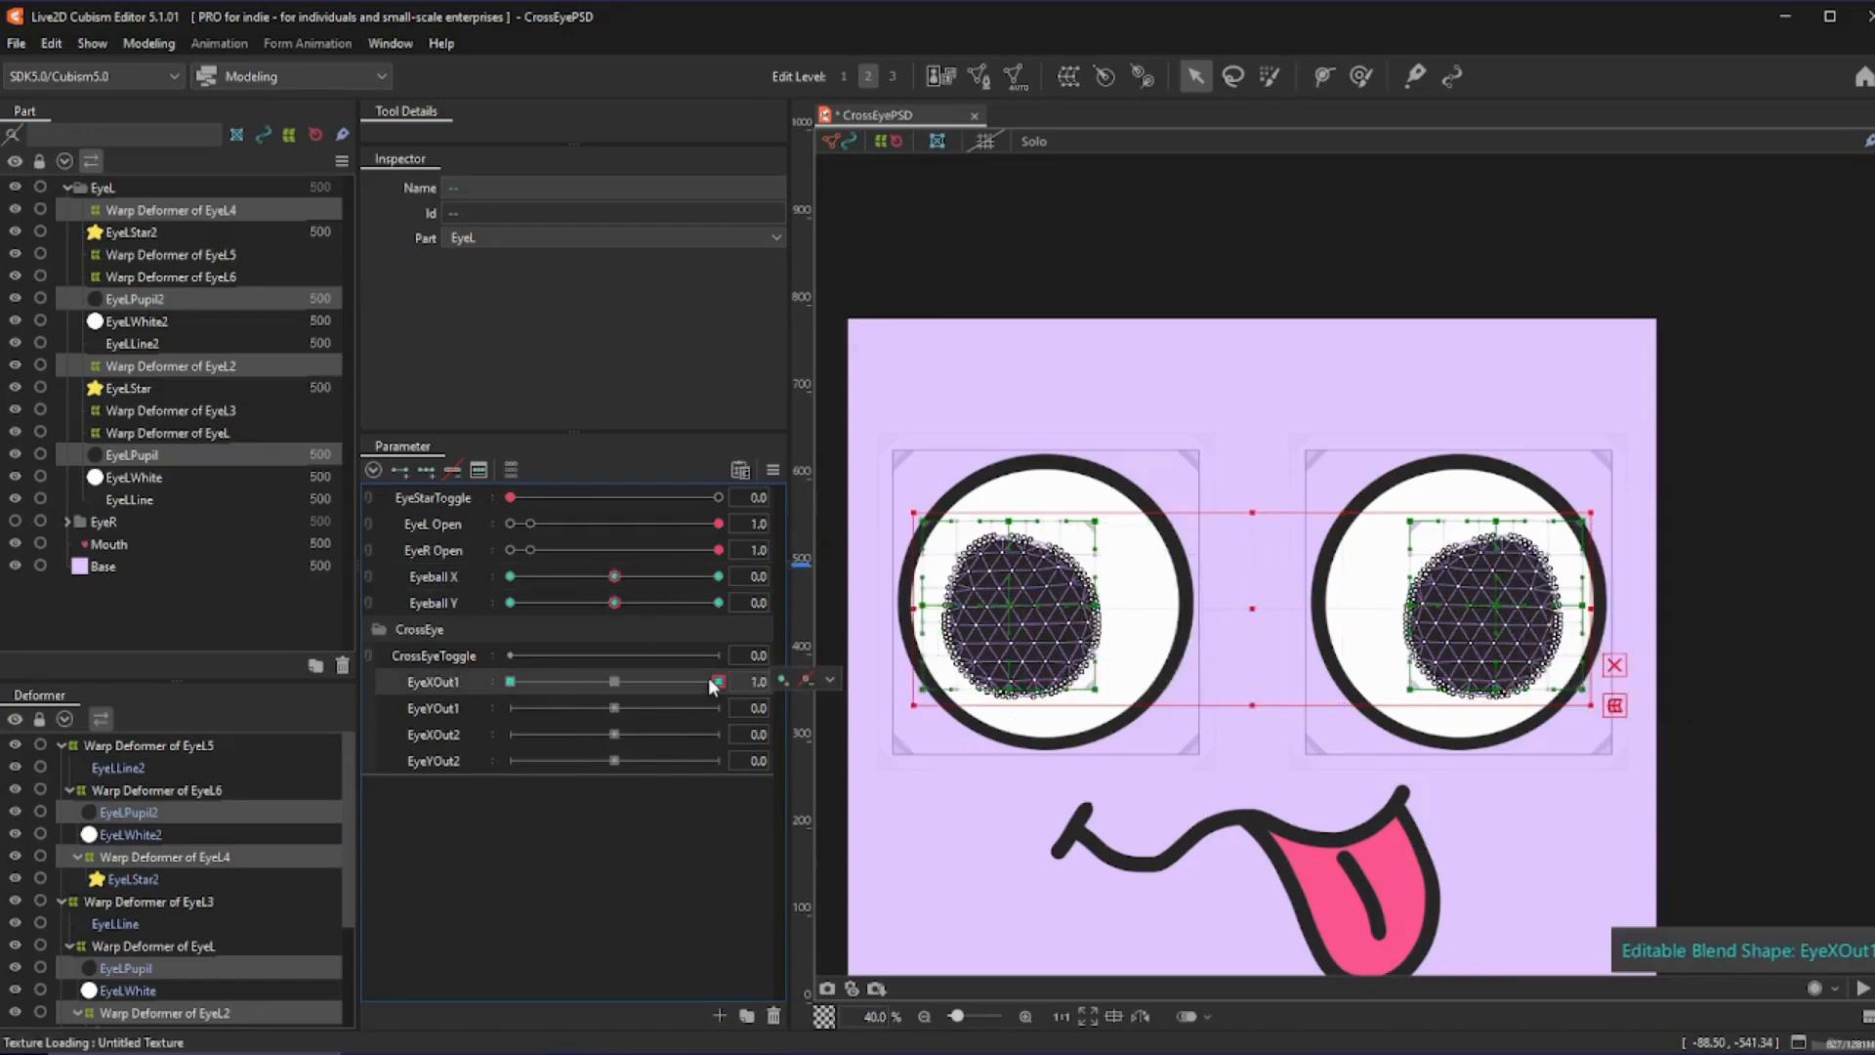
left_click_drag(710, 681, 613, 681)
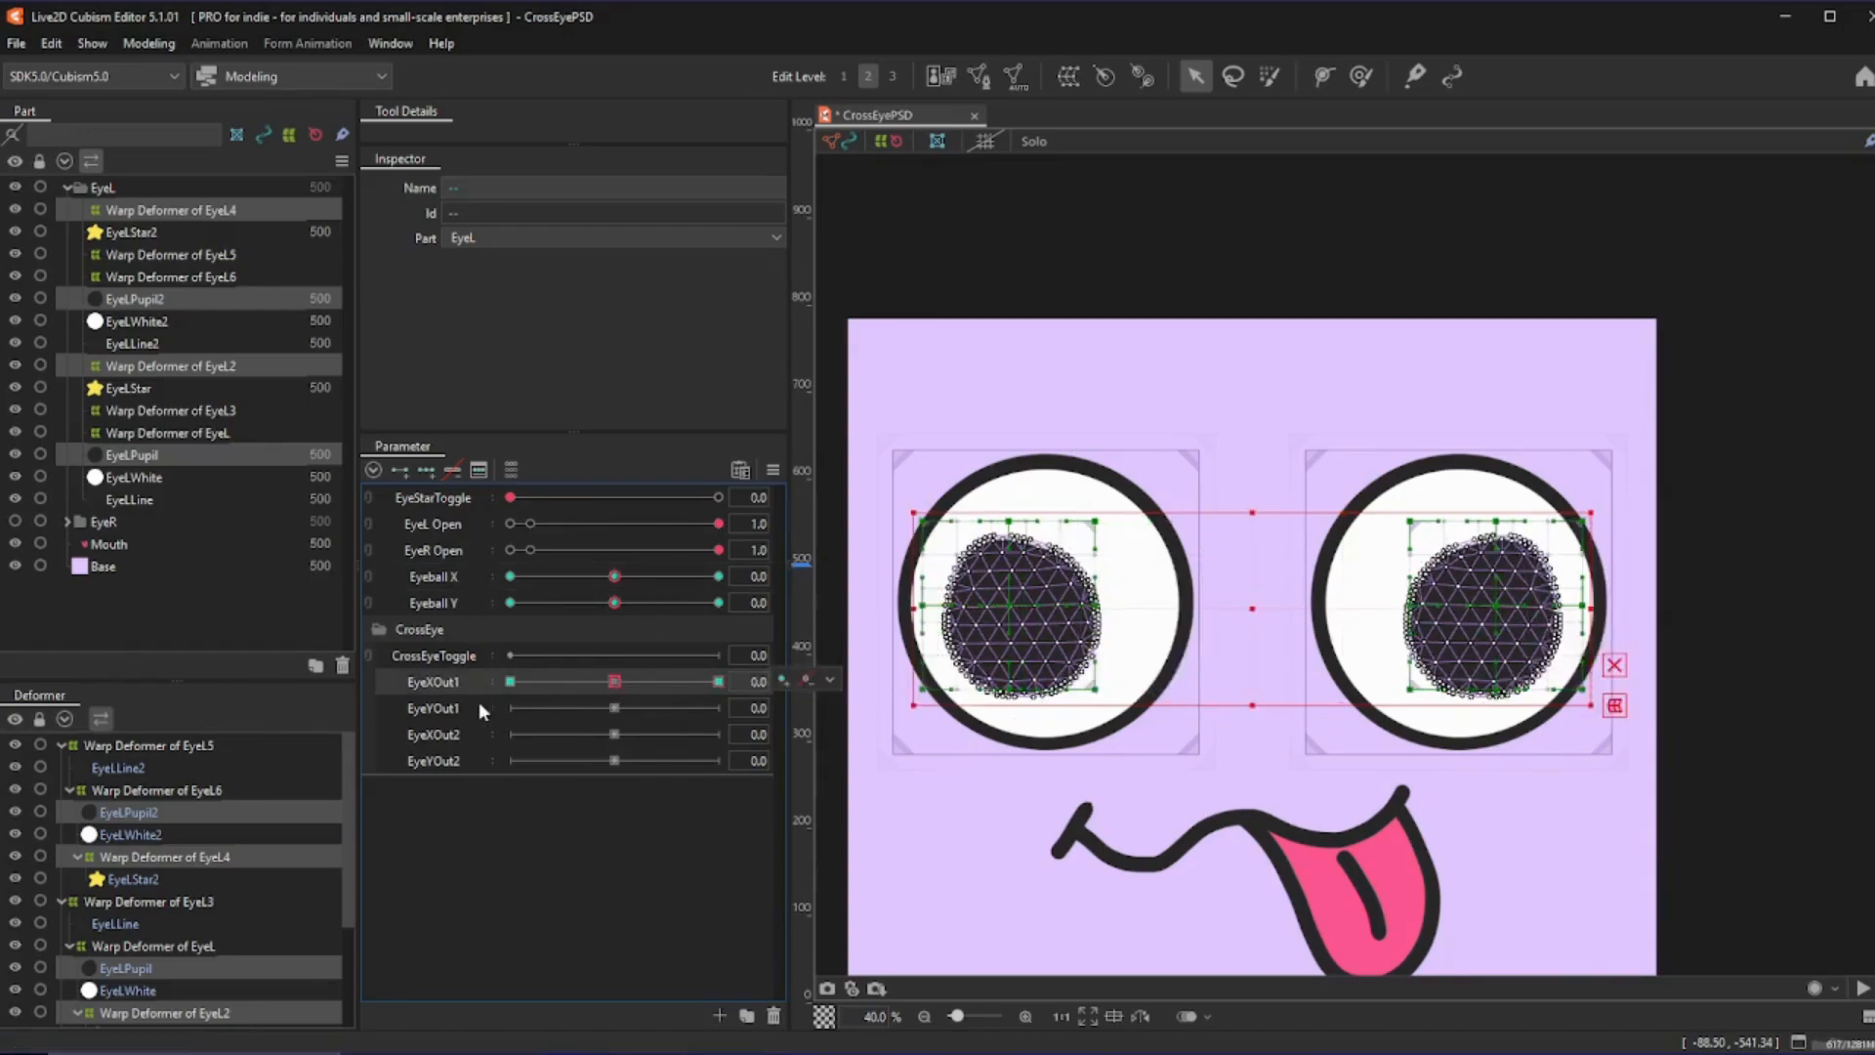
- Add three keys to EyeYOut1 and paste the Eyeball Y -1.0 pose onto its -1.0 key
left_click(508, 602)
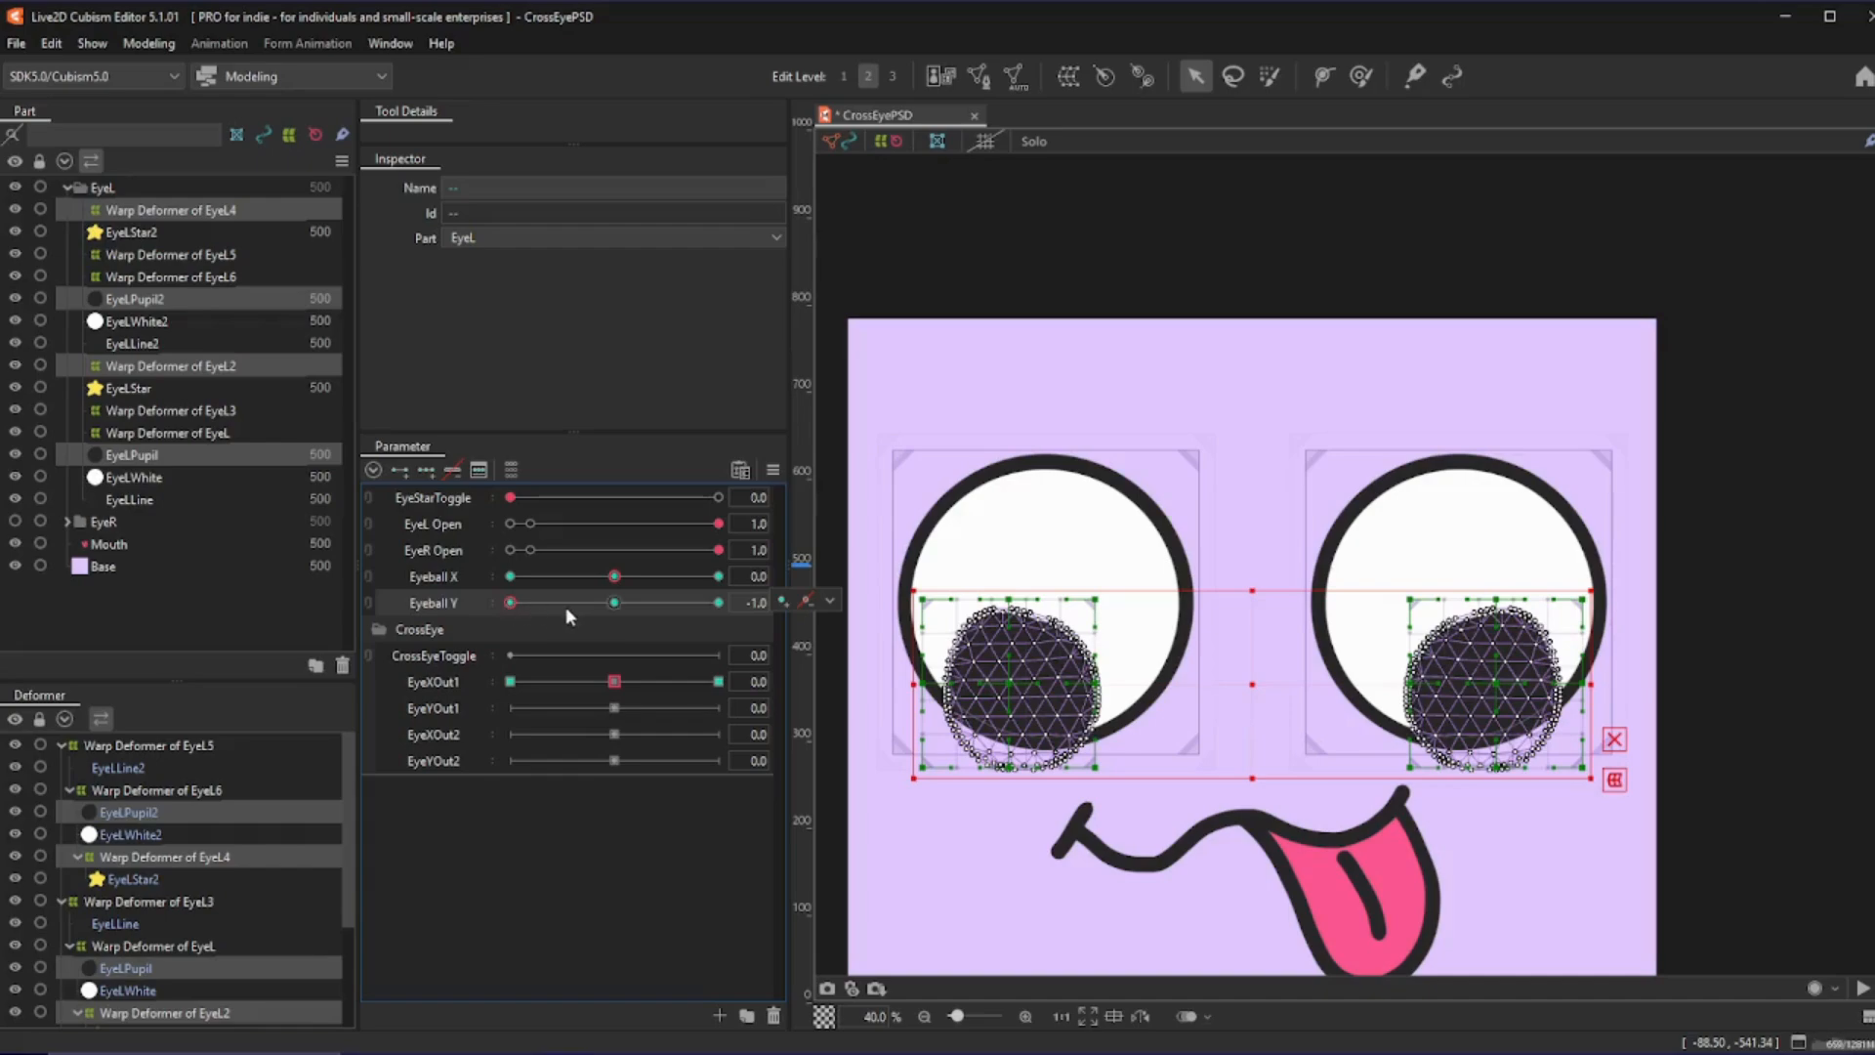
left_click(613, 602)
left_click(469, 706)
left_click(425, 470)
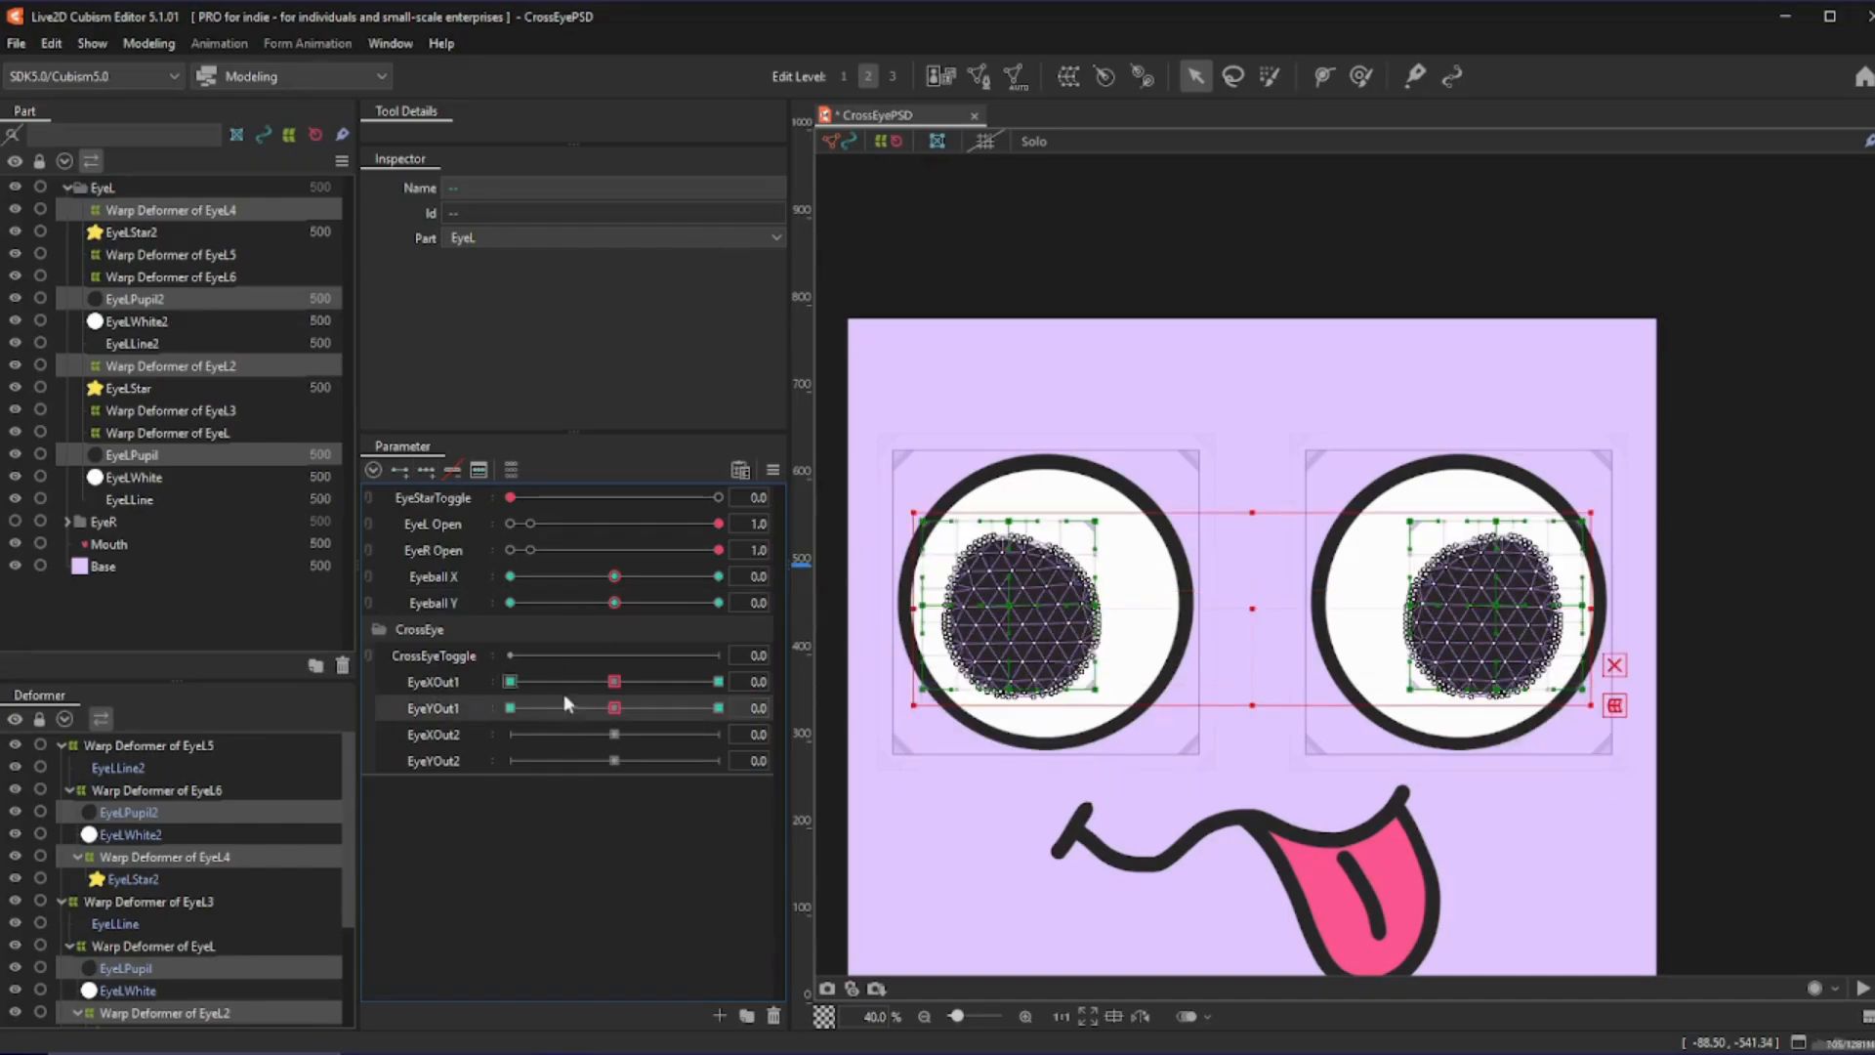
left_click(510, 707)
key("ctrl+v")
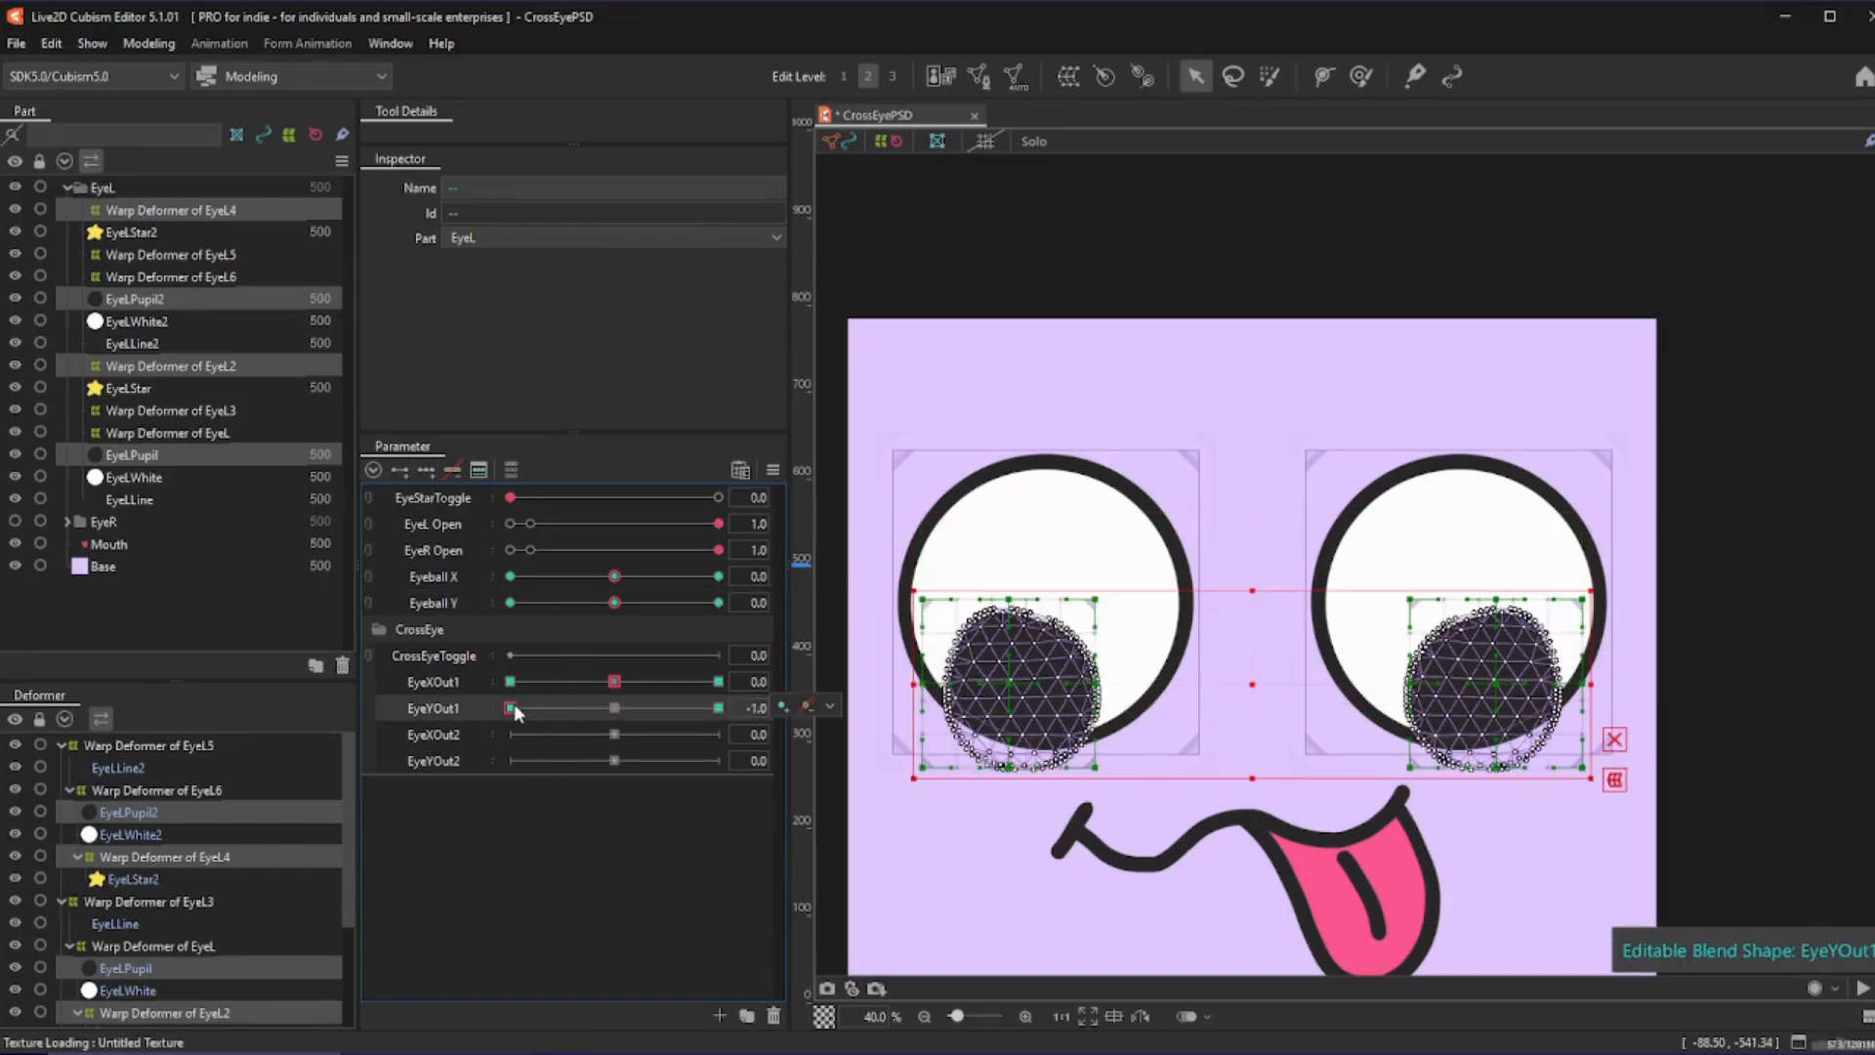
- Paste the Eyeball Y 1.0 pose onto the 1.0 key of EyeYOut1 and reset EyeYOut1 to 0.0
left_click(613, 707)
left_click(705, 606)
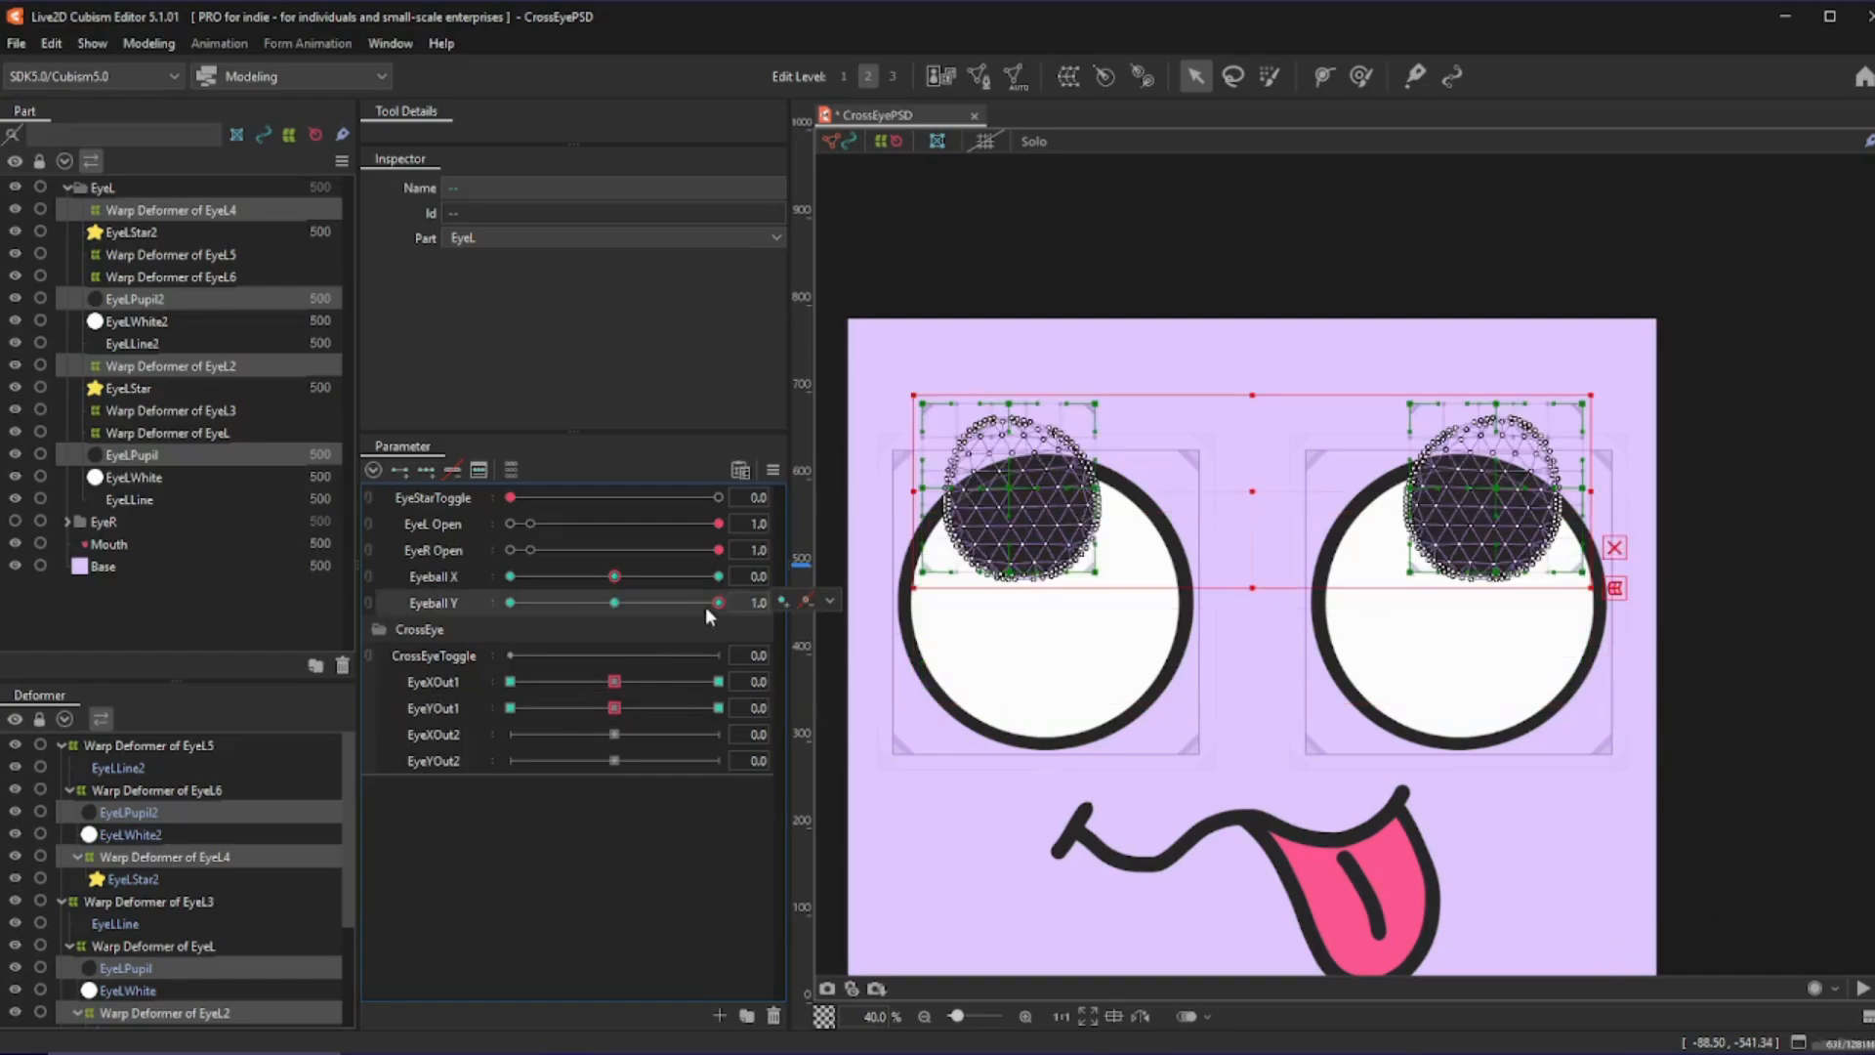
left_click(613, 603)
left_click(717, 707)
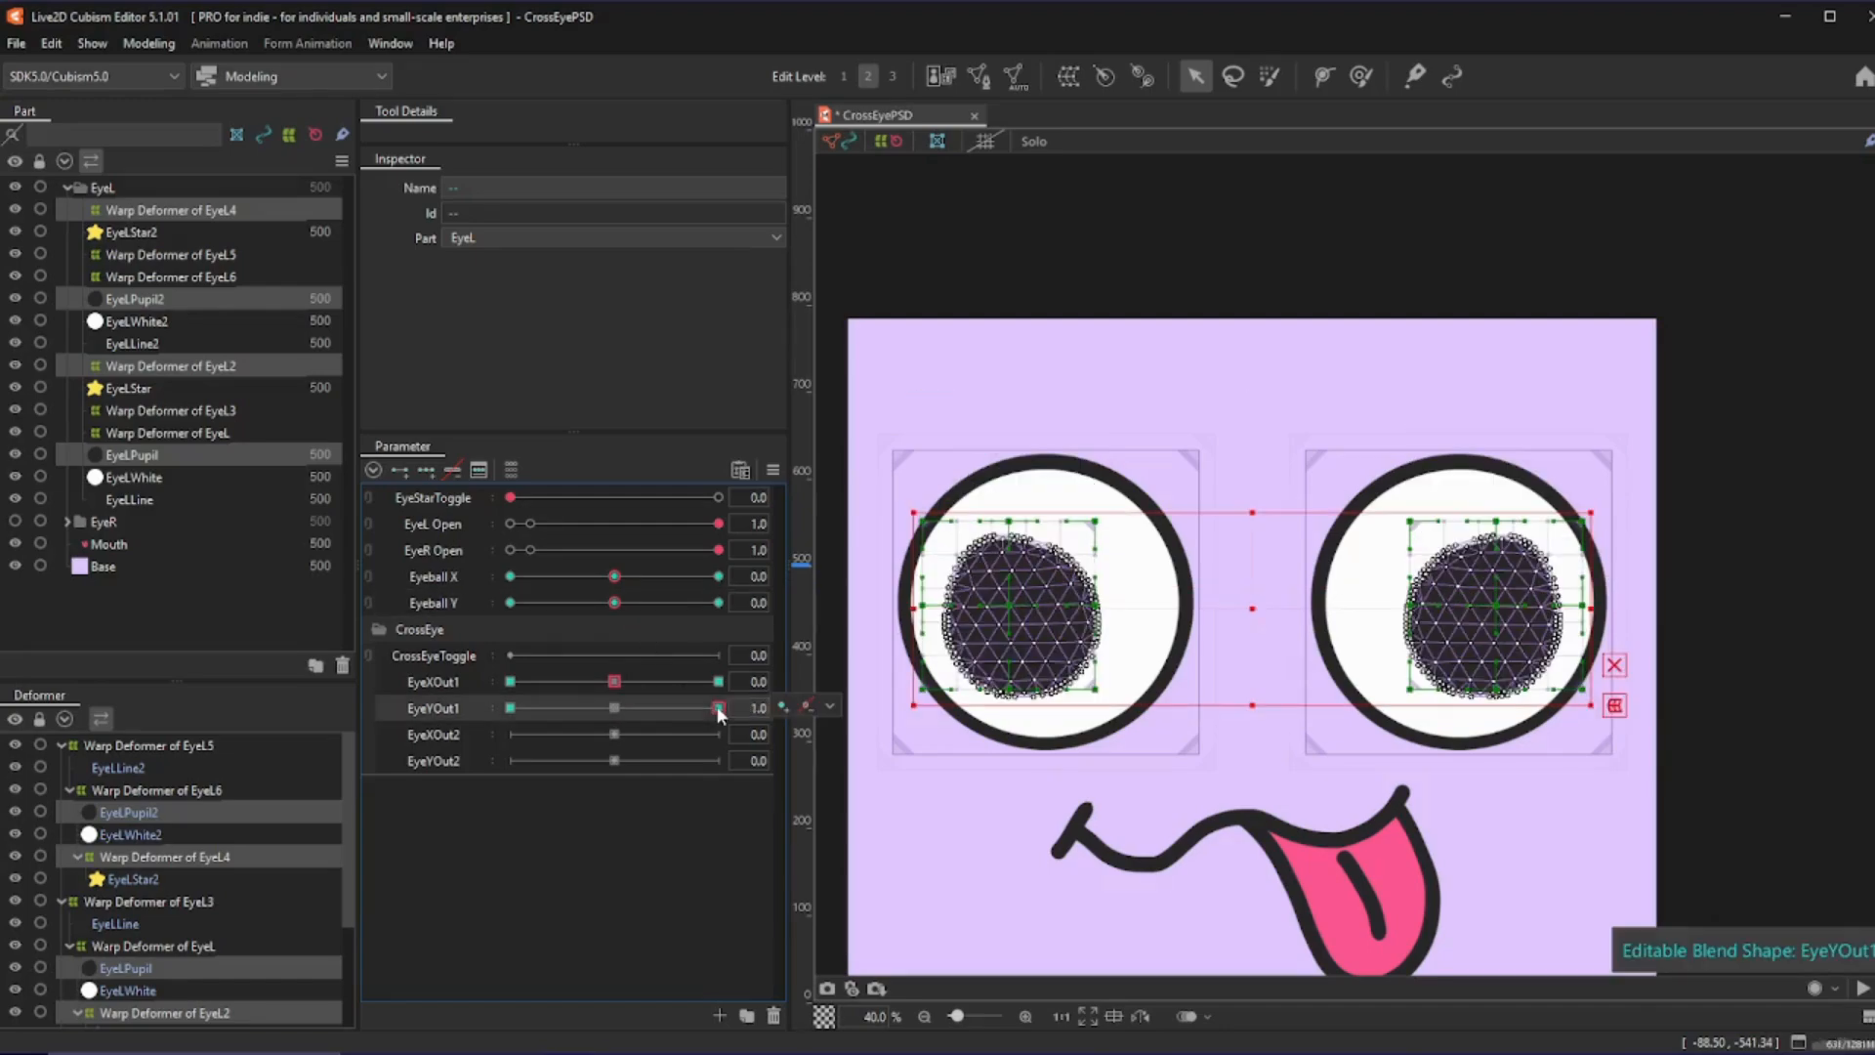
key("ctrl+v")
left_click(610, 714)
- Test the pupil movement by sweeping EyeXOut1 and EyeYOut1, returning both to 0.0
left_click_drag(610, 714, 720, 681)
left_click(613, 680)
left_click(614, 707)
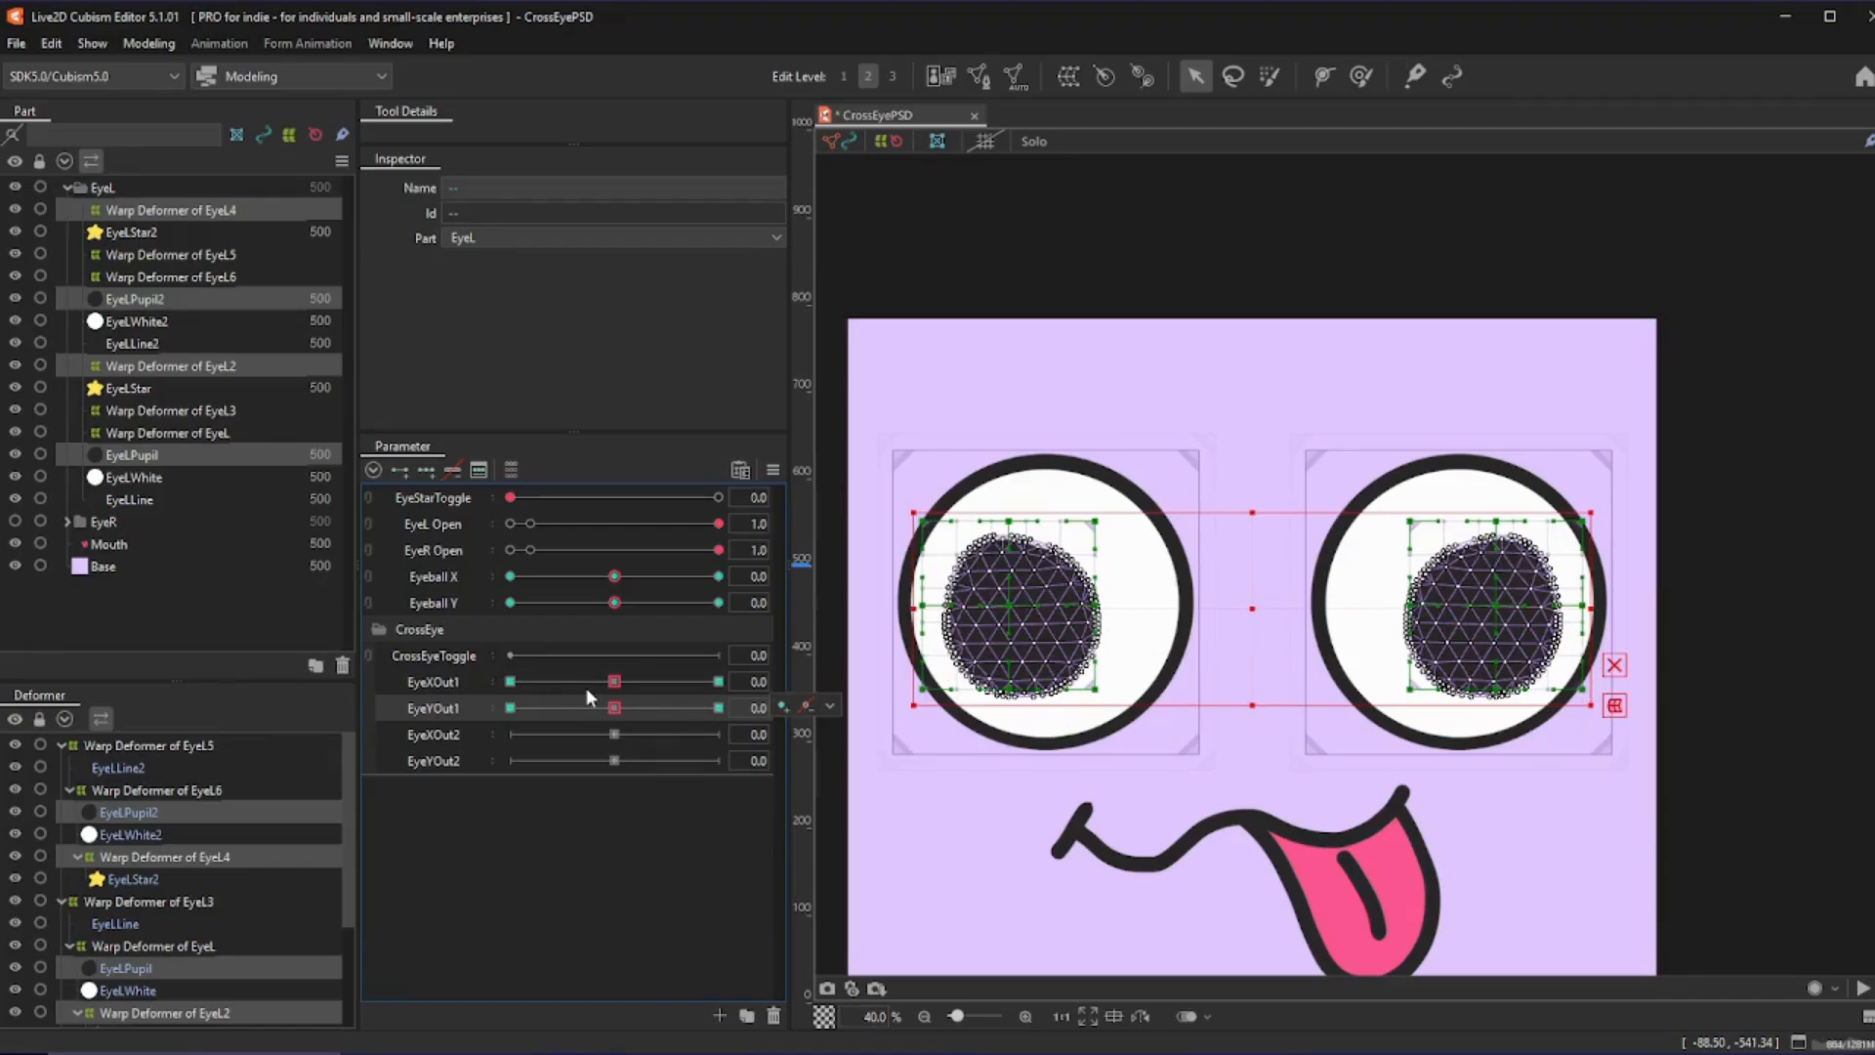
left_click_drag(586, 688, 896, 686)
left_click(613, 681)
left_click_drag(614, 707, 896, 732)
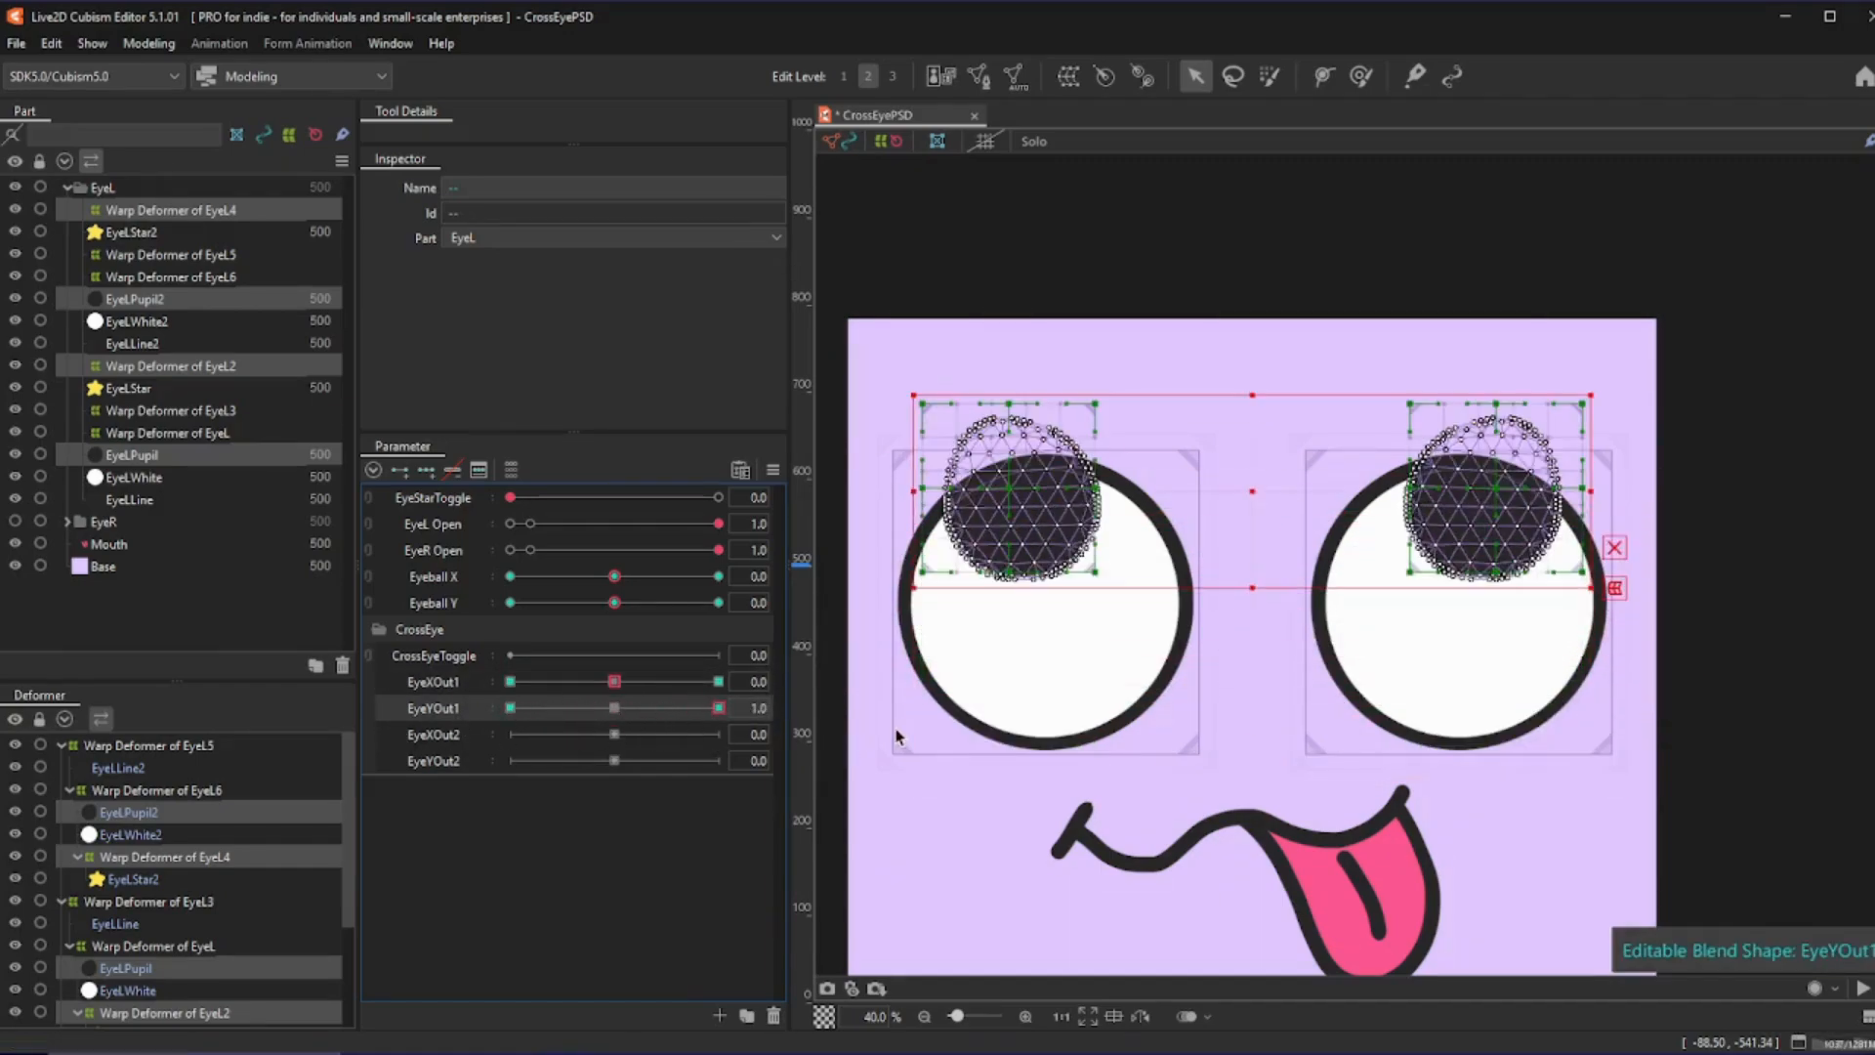
left_click(618, 704)
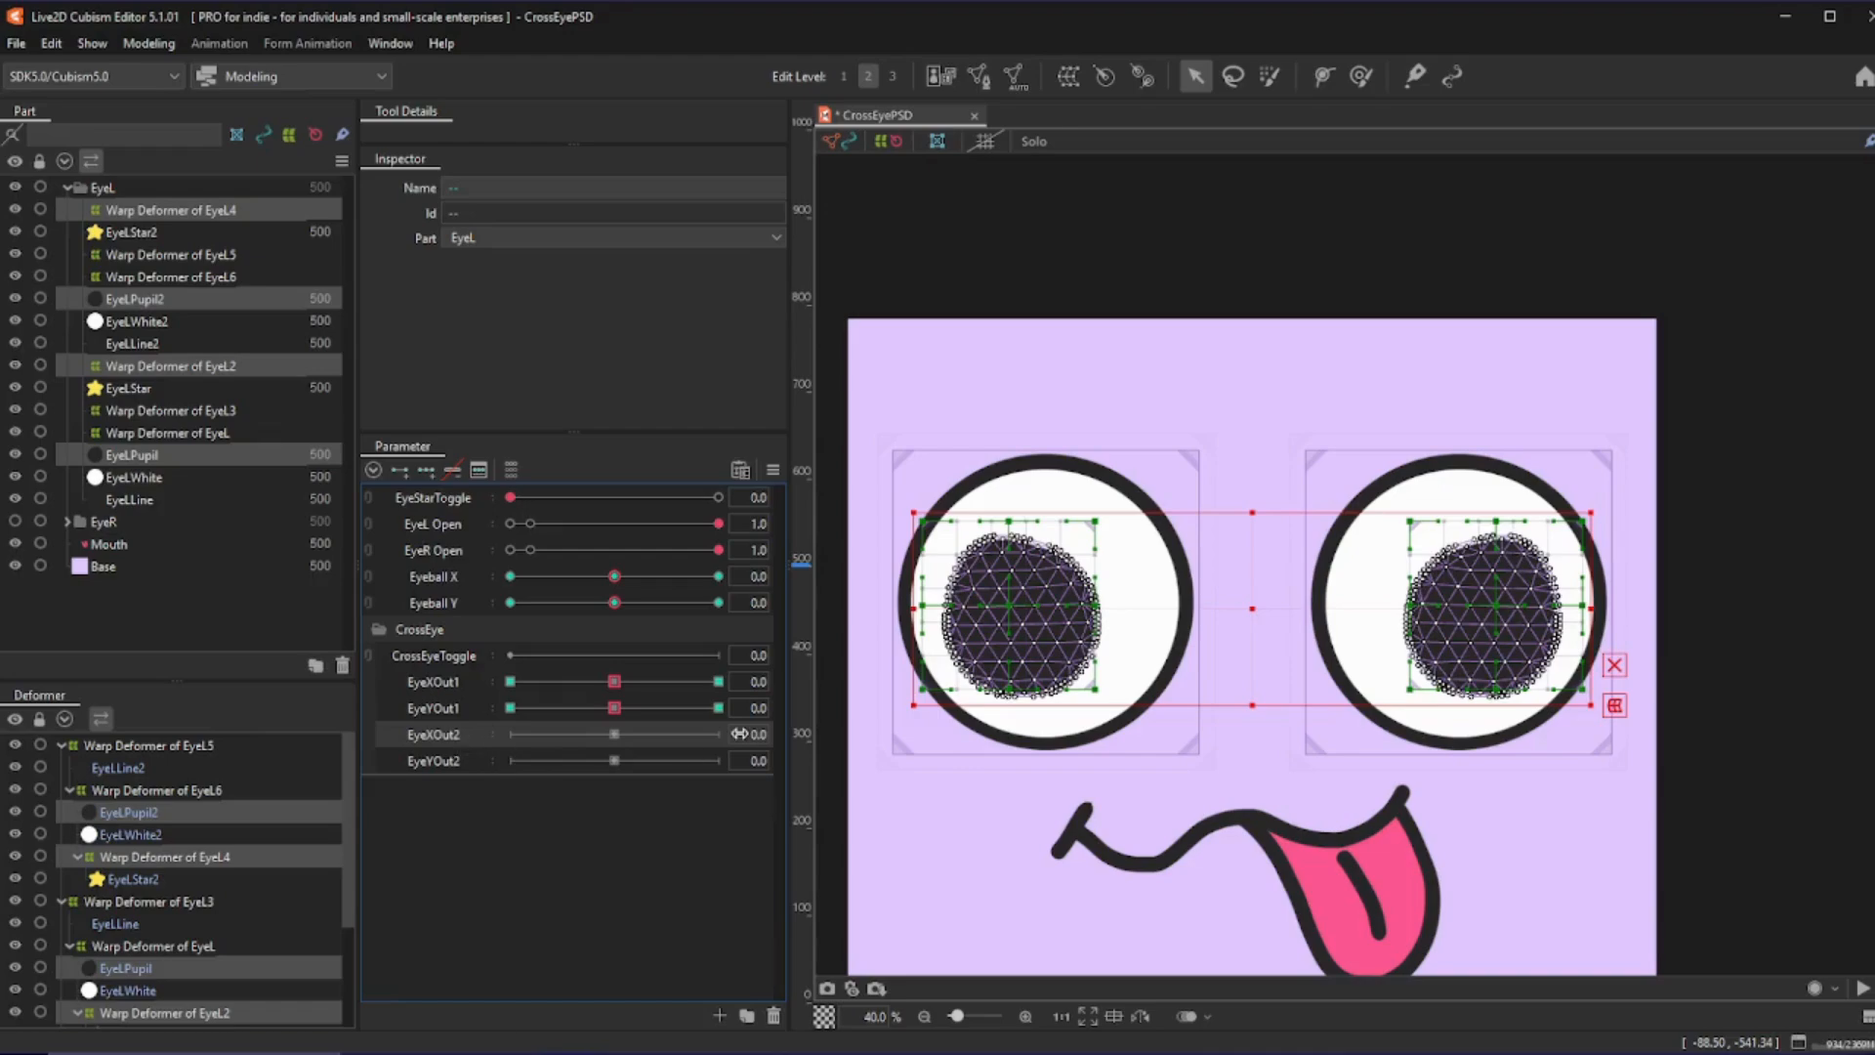
- Check EyeXOut1 at -1.0, reset it to 0.0, and add three keys to EyeXOut2 for the selected pupil objects
left_click_drag(615, 683, 455, 678)
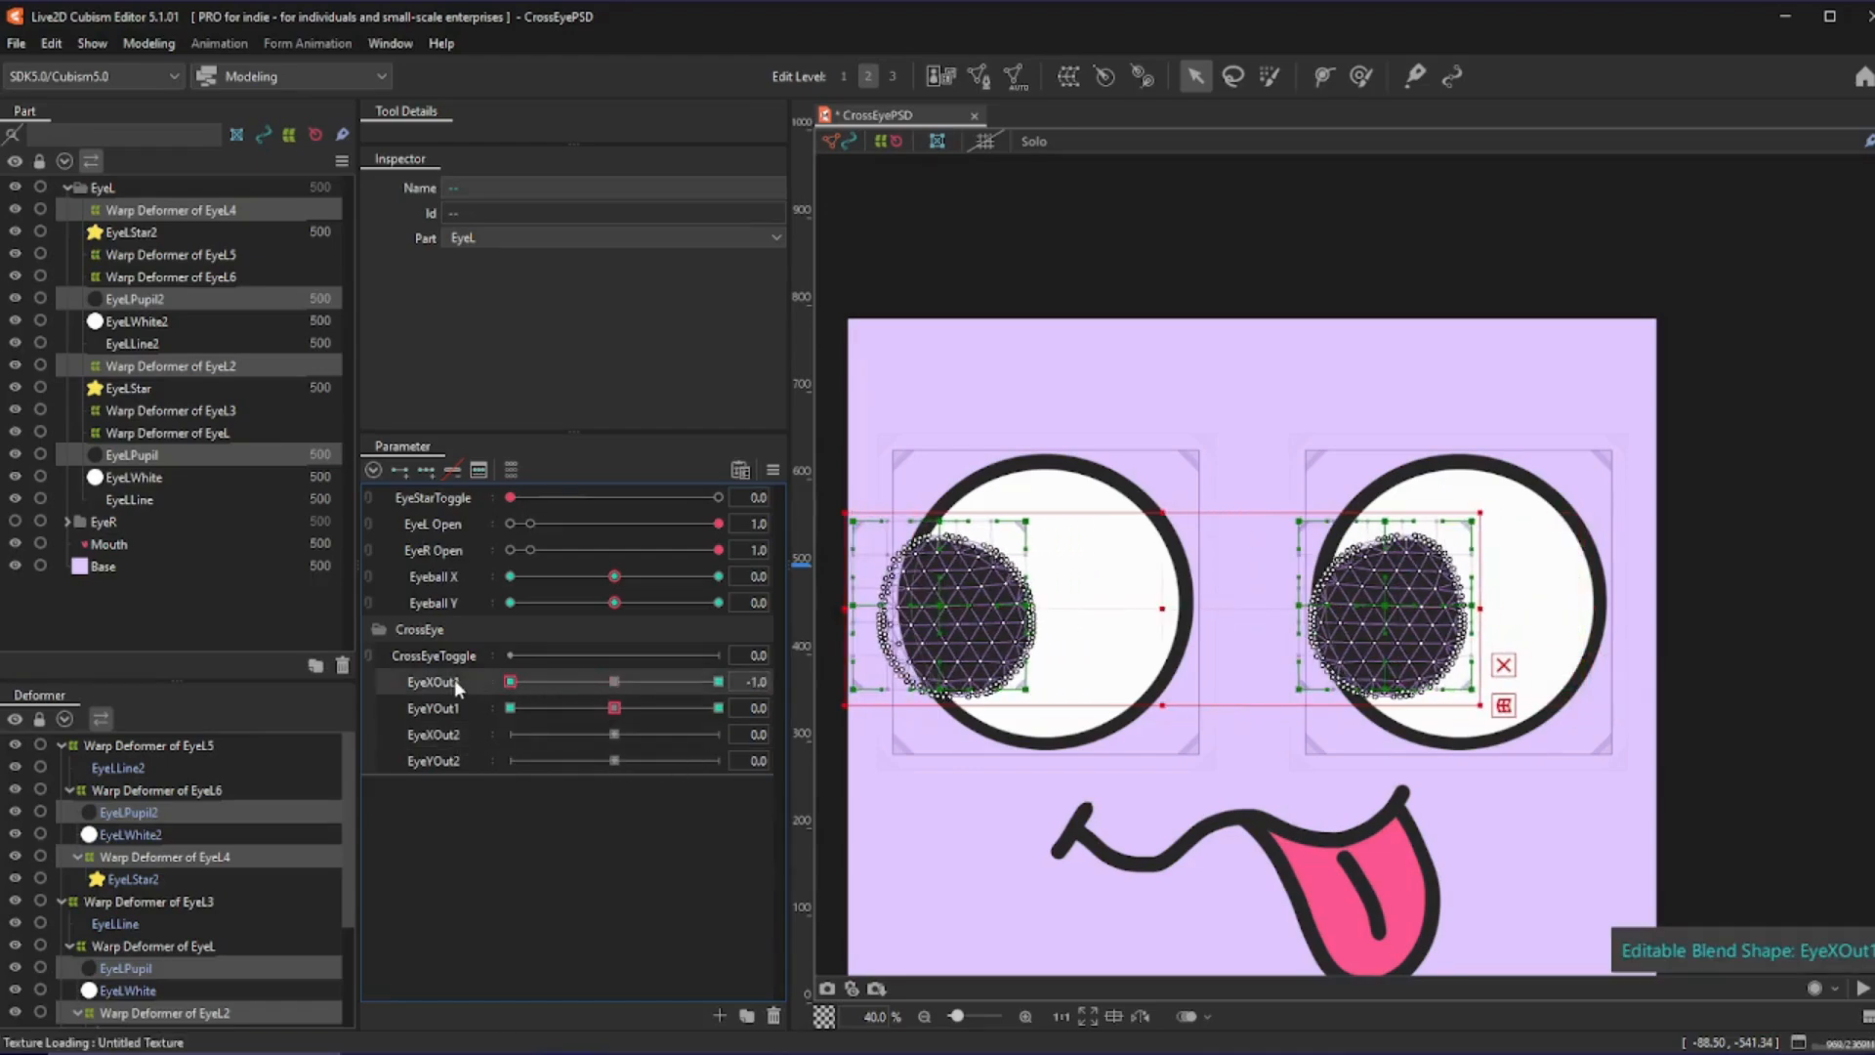
left_click(611, 687)
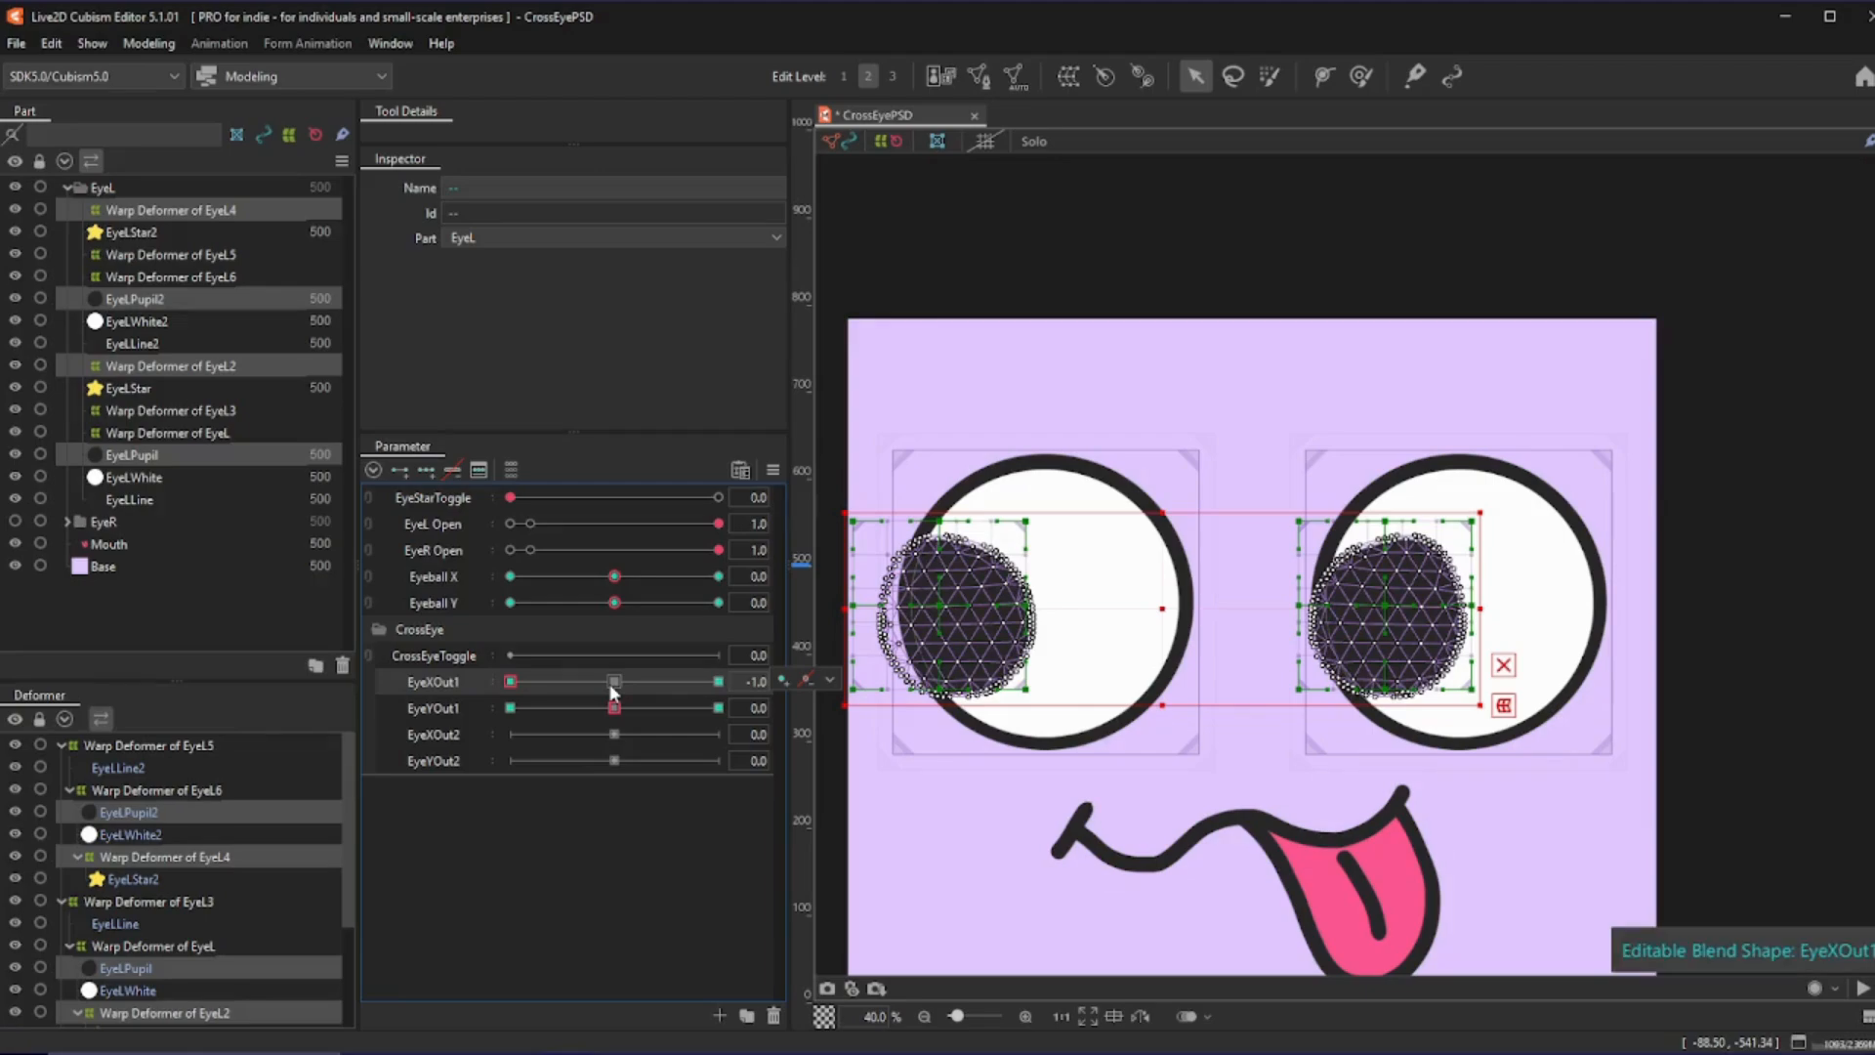
left_click(611, 681)
left_click(465, 735)
left_click(423, 472)
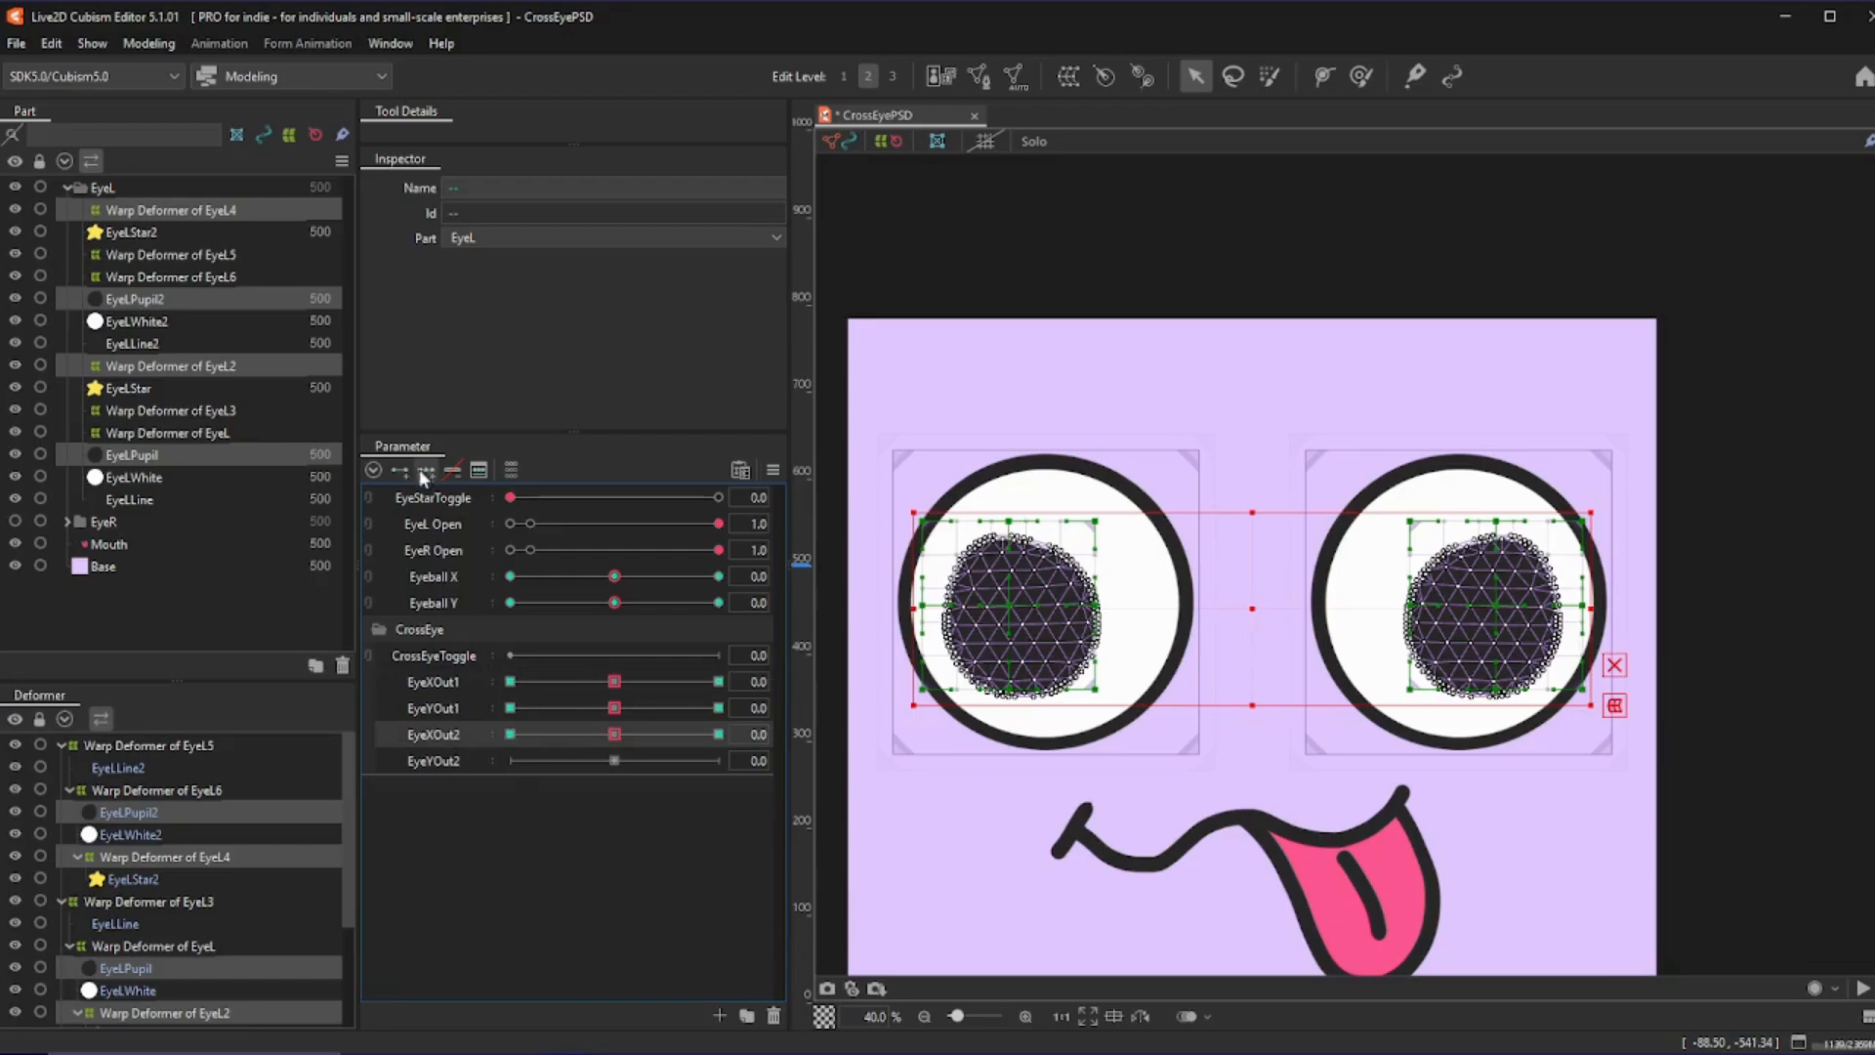
- Paste the EyeXOut1 -1.0 and 1.0 poses onto the matching keys of EyeXOut2 and reset both parameters to 0.0
left_click(512, 733)
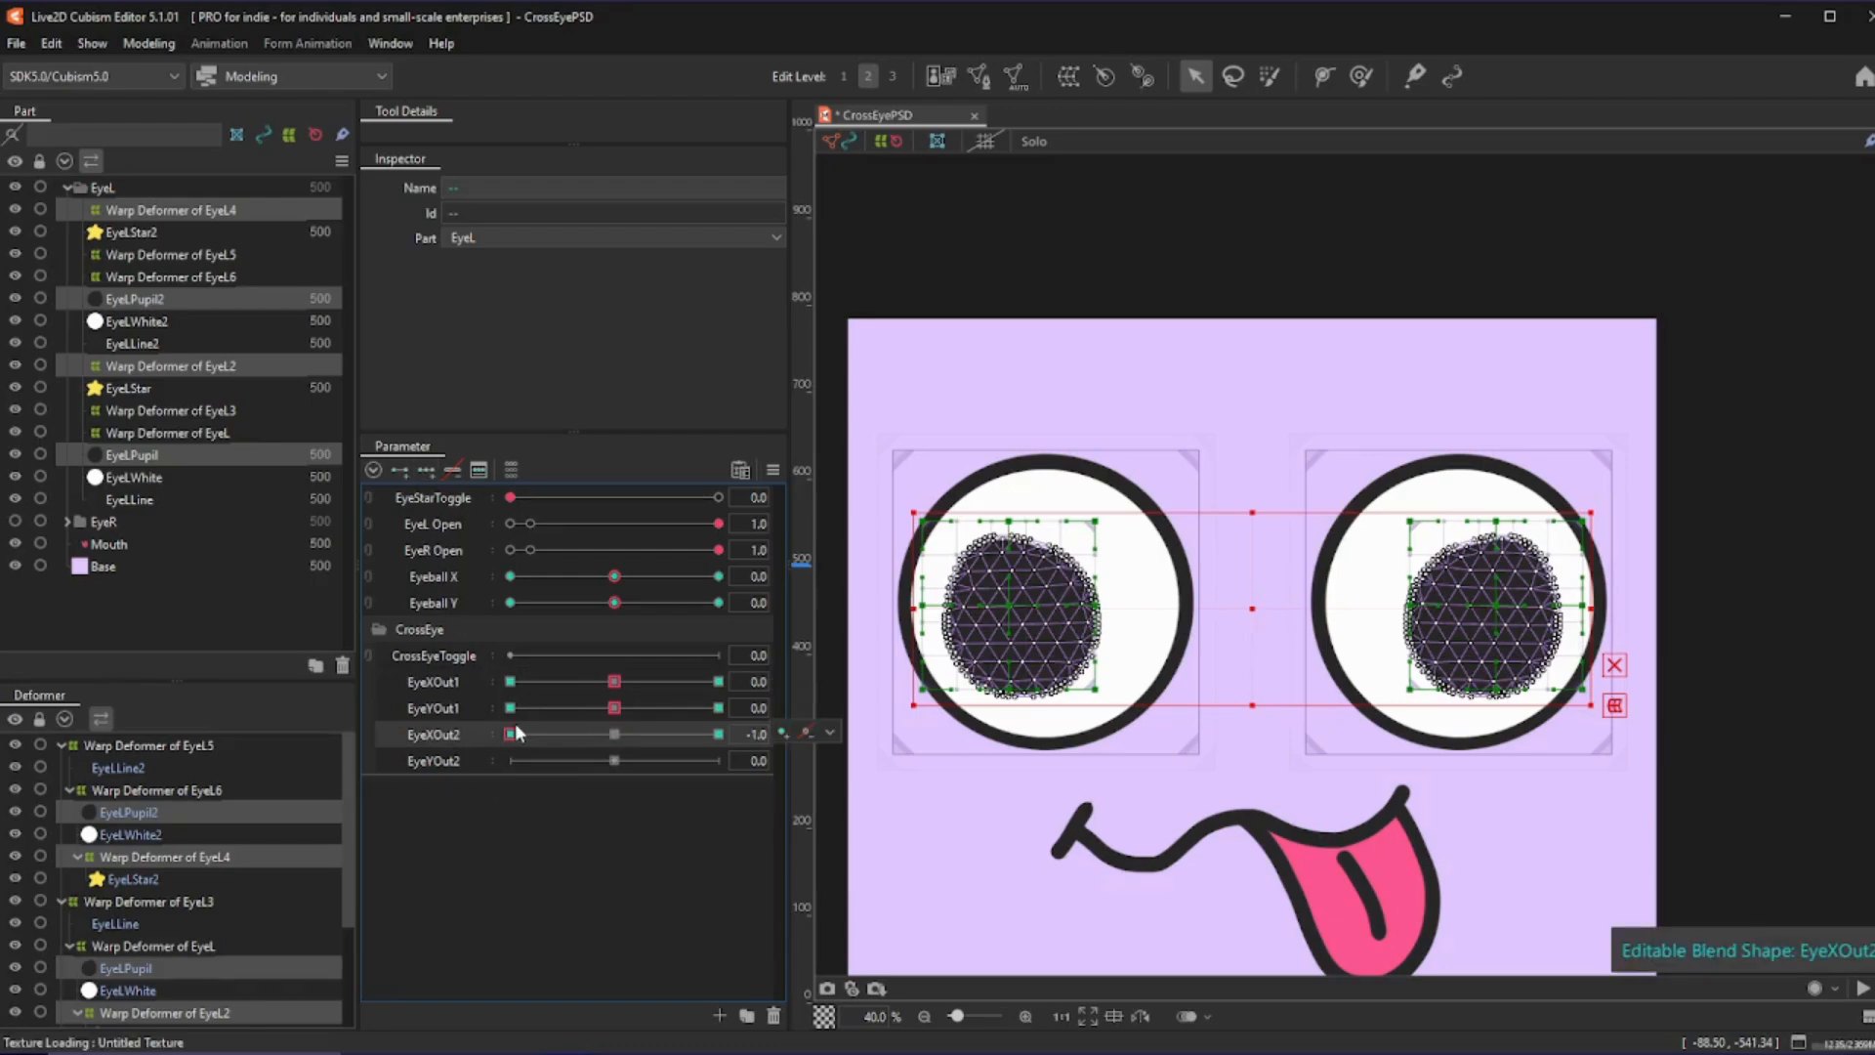
left_click(617, 734)
left_click(703, 682)
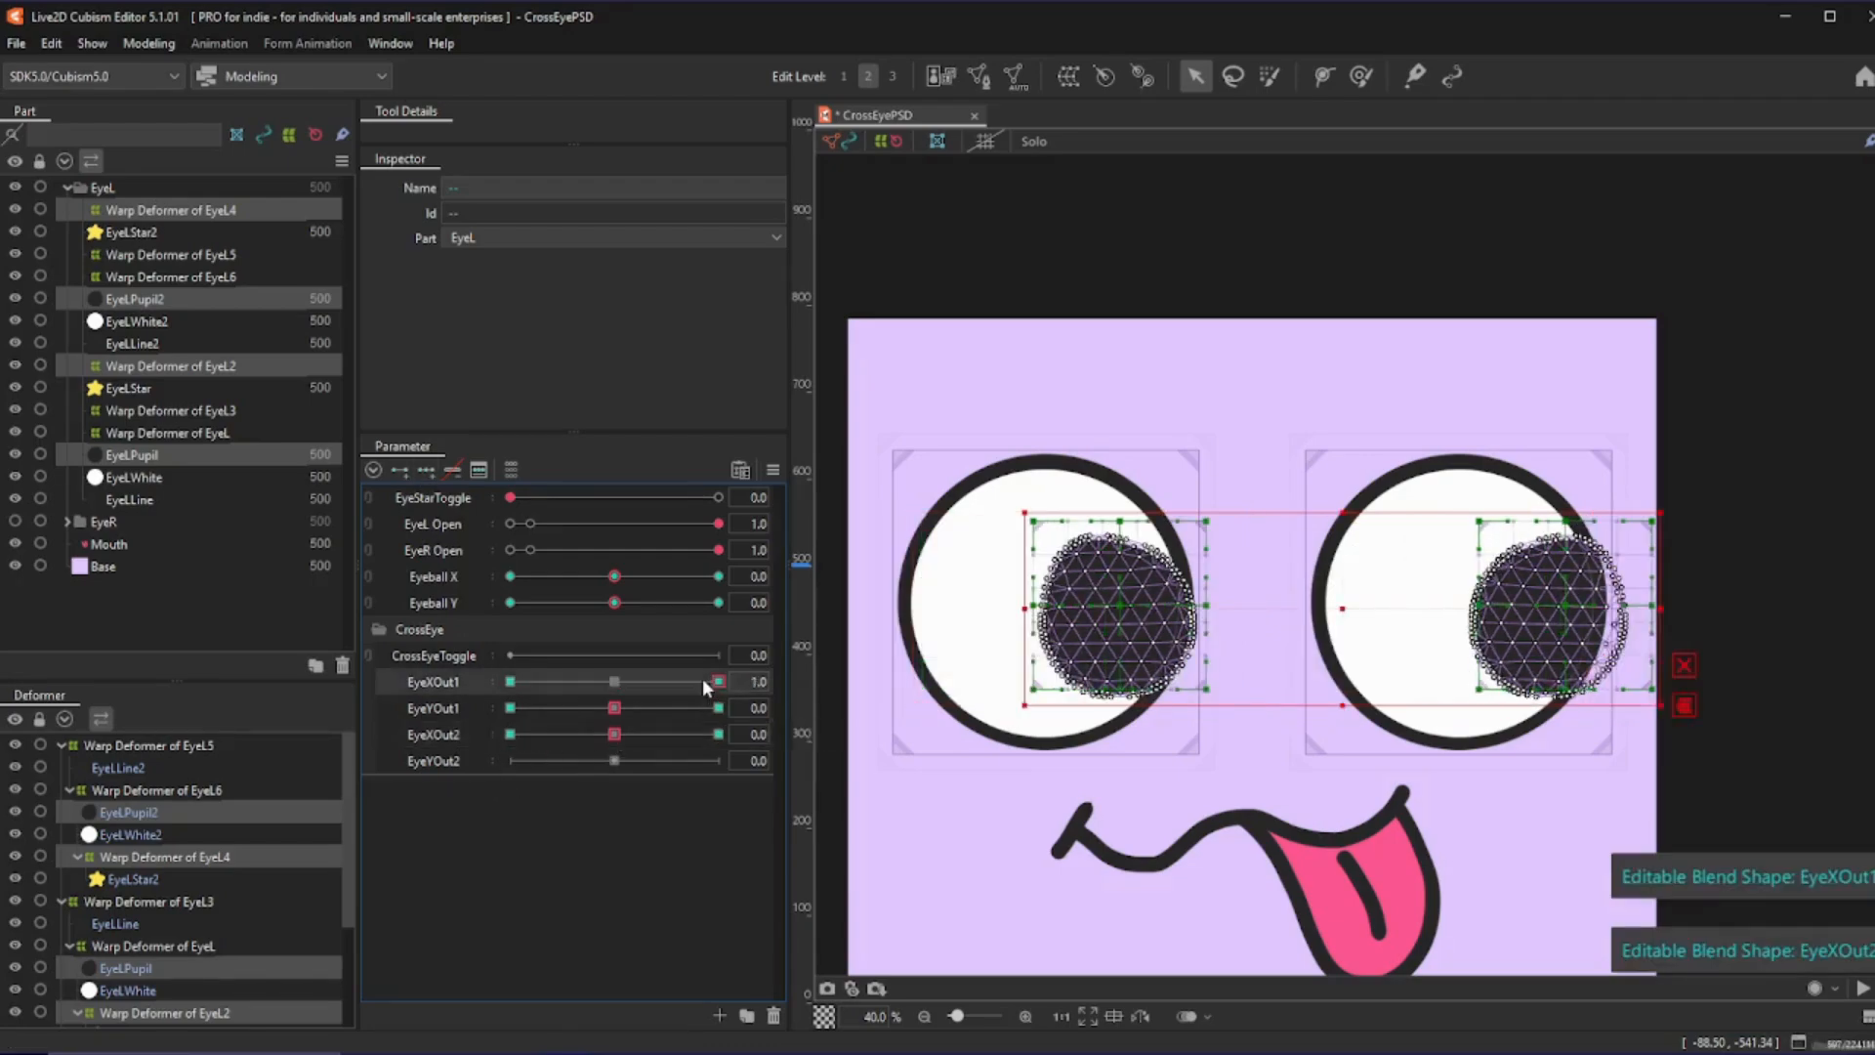
left_click(615, 681)
left_click(705, 736)
left_click(606, 735)
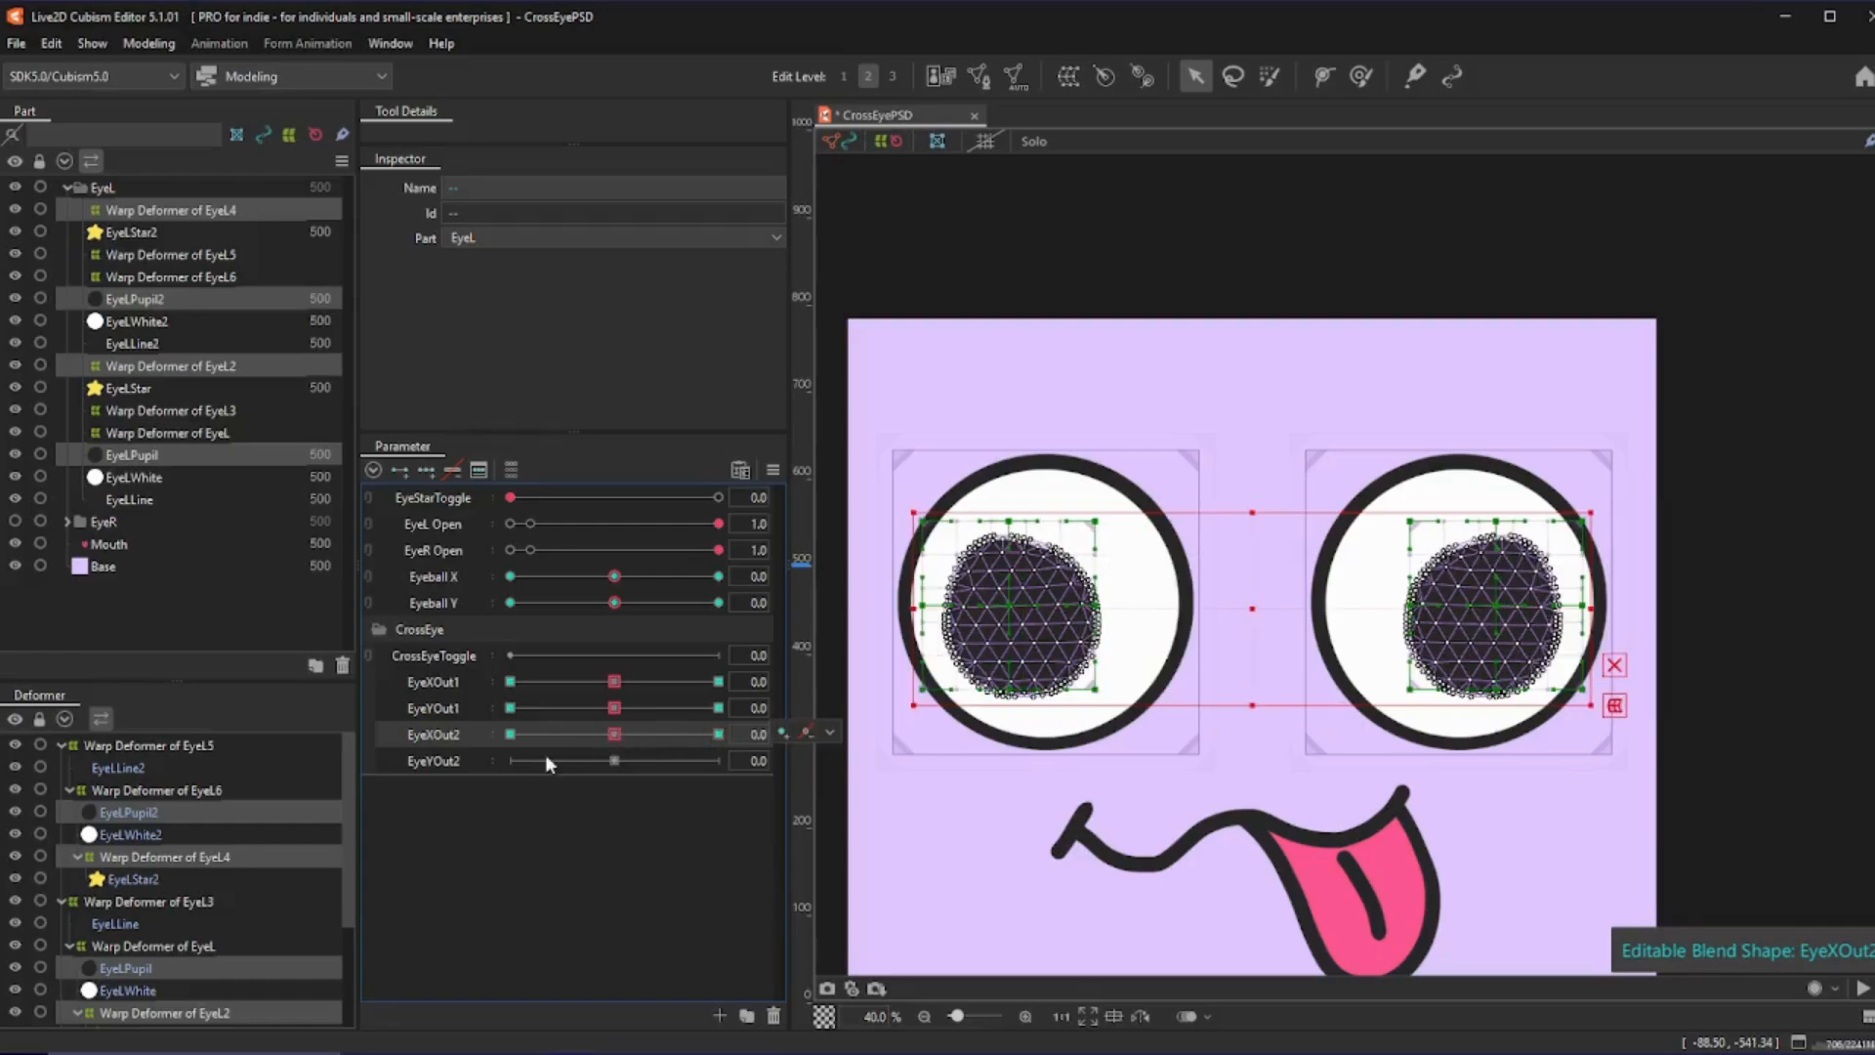
- Add three keys to EyeYOut2 and paste the EyeYOut1 -1.0 pose onto its -1.0 key
left_click(488, 759)
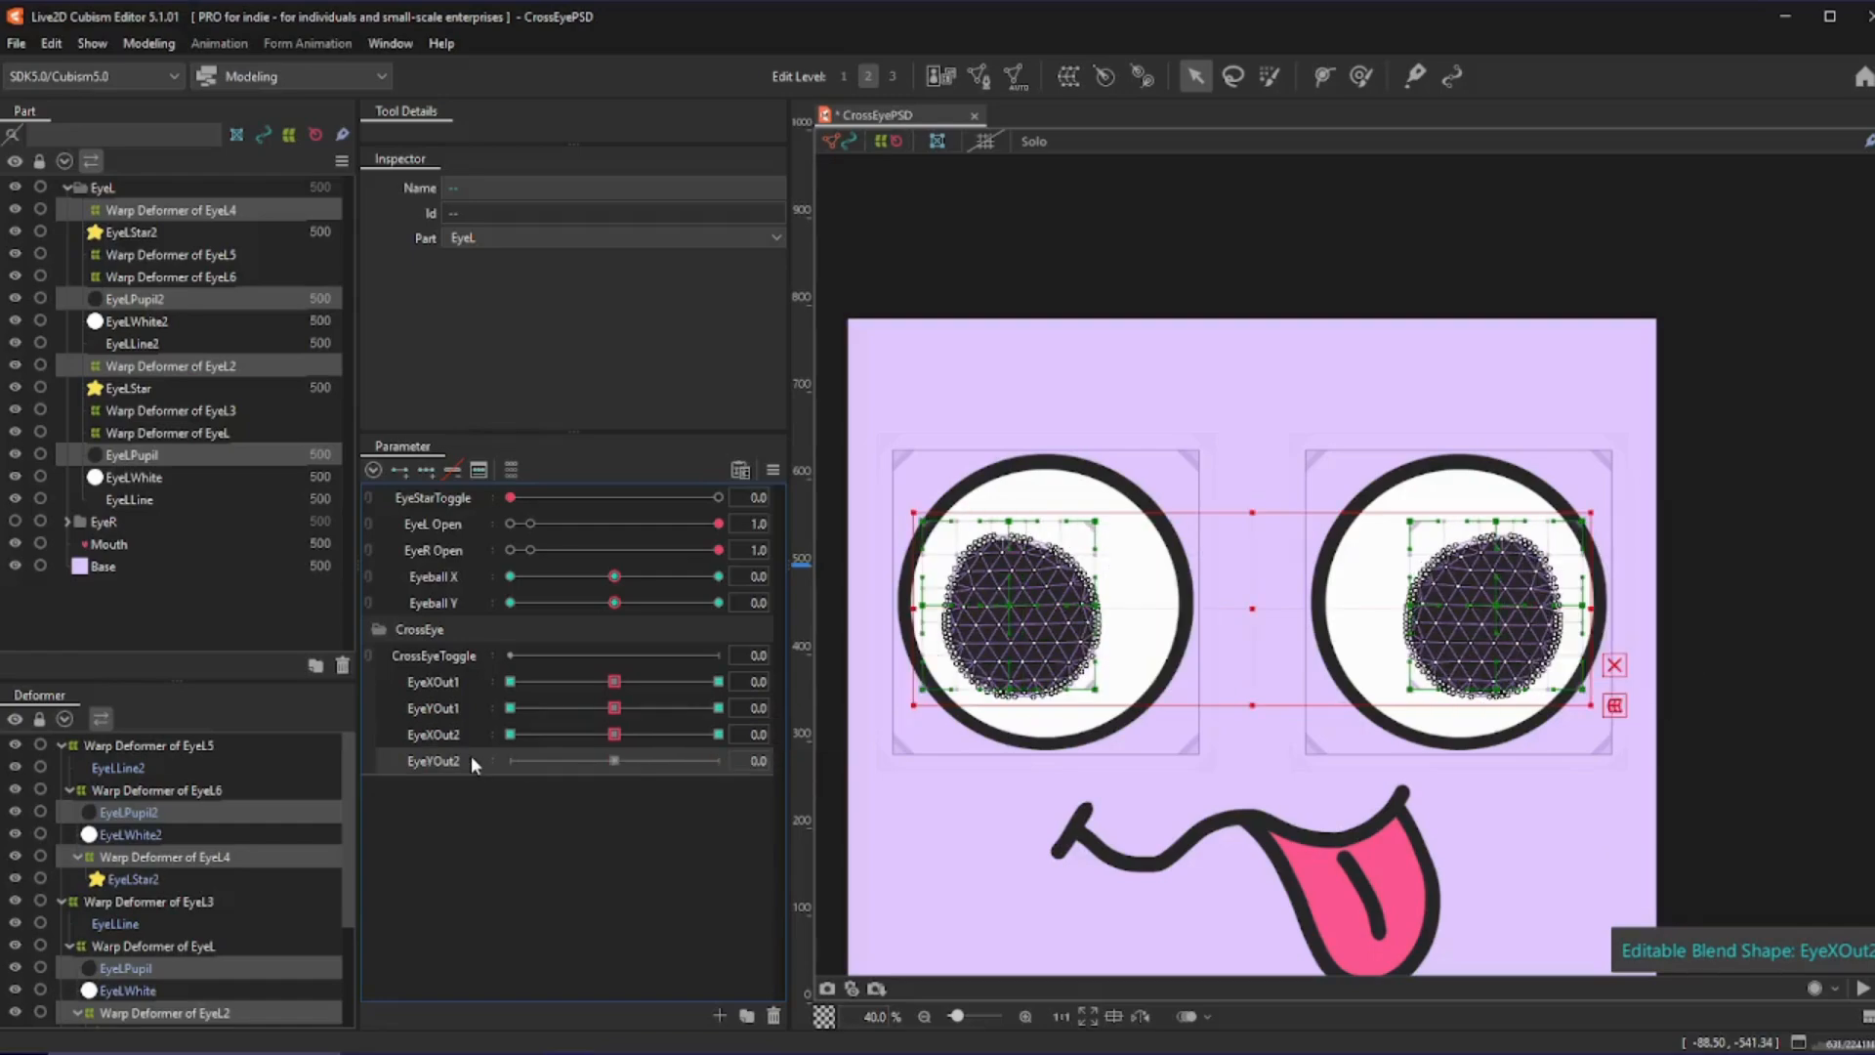
left_click(509, 707)
left_click(615, 709)
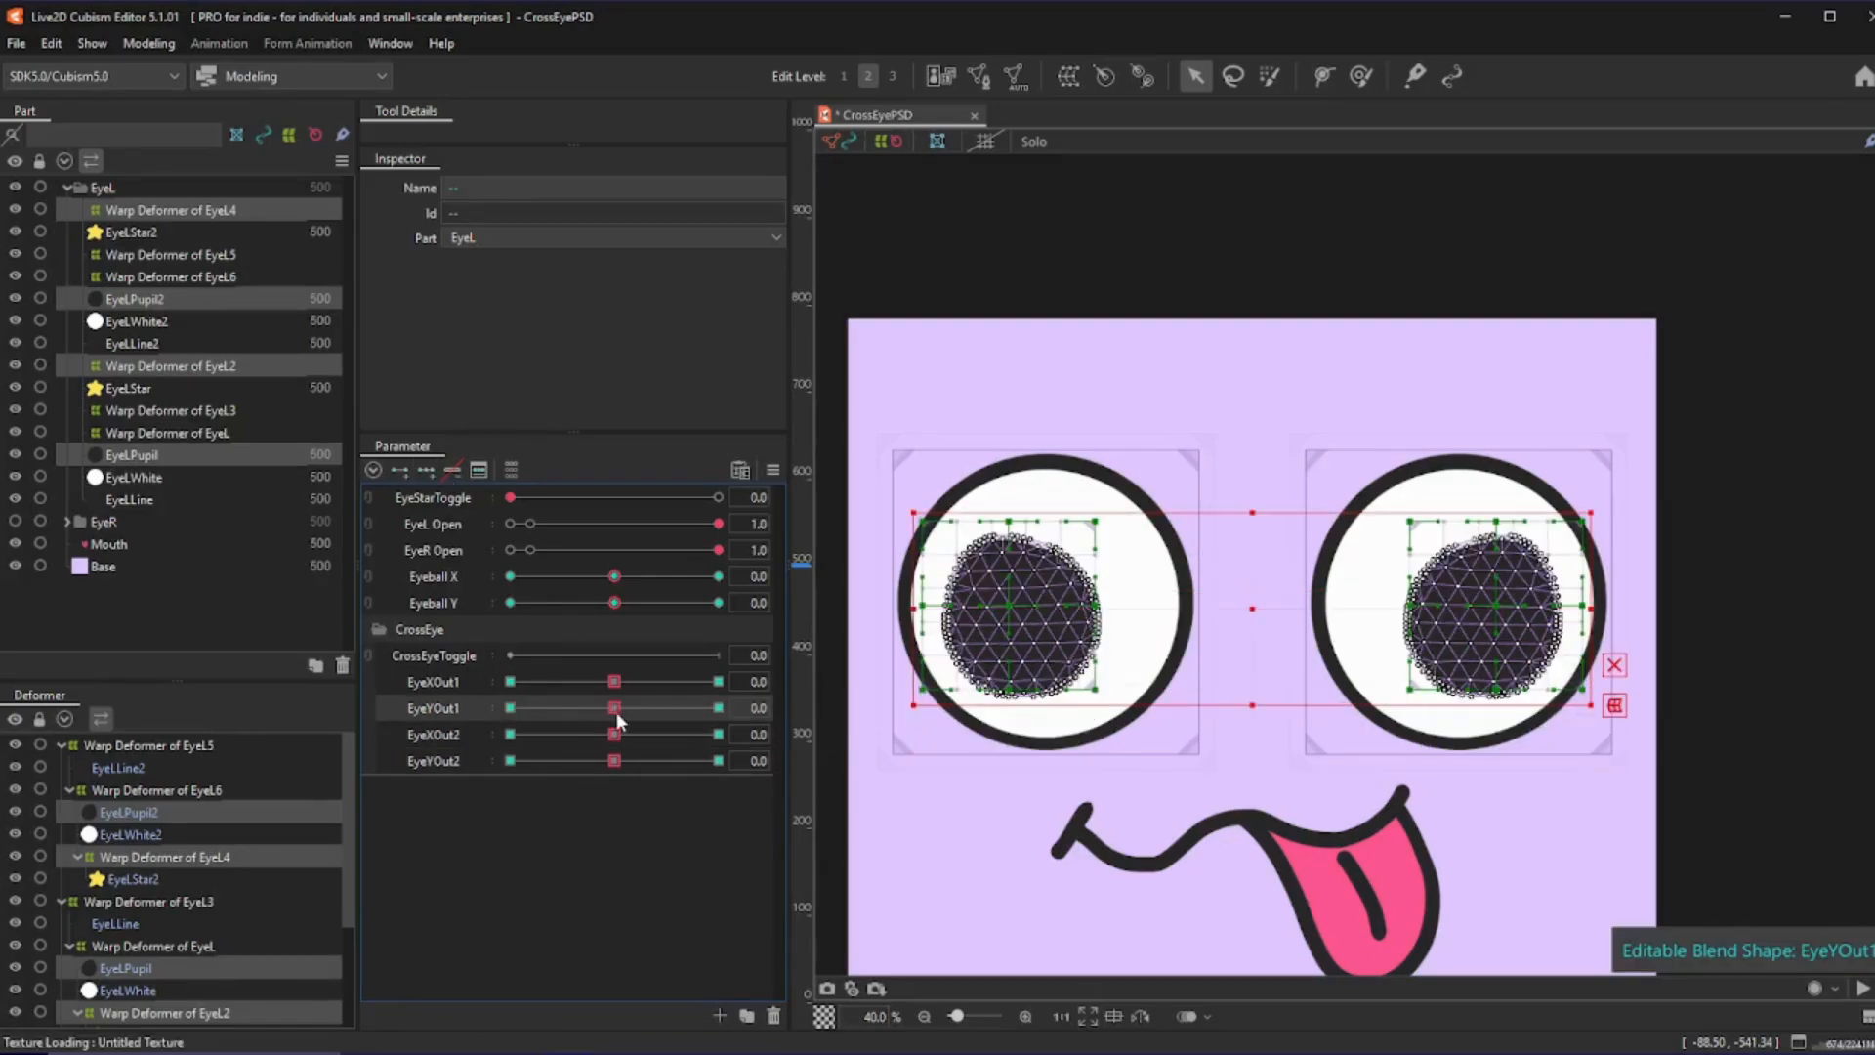
left_click(508, 760)
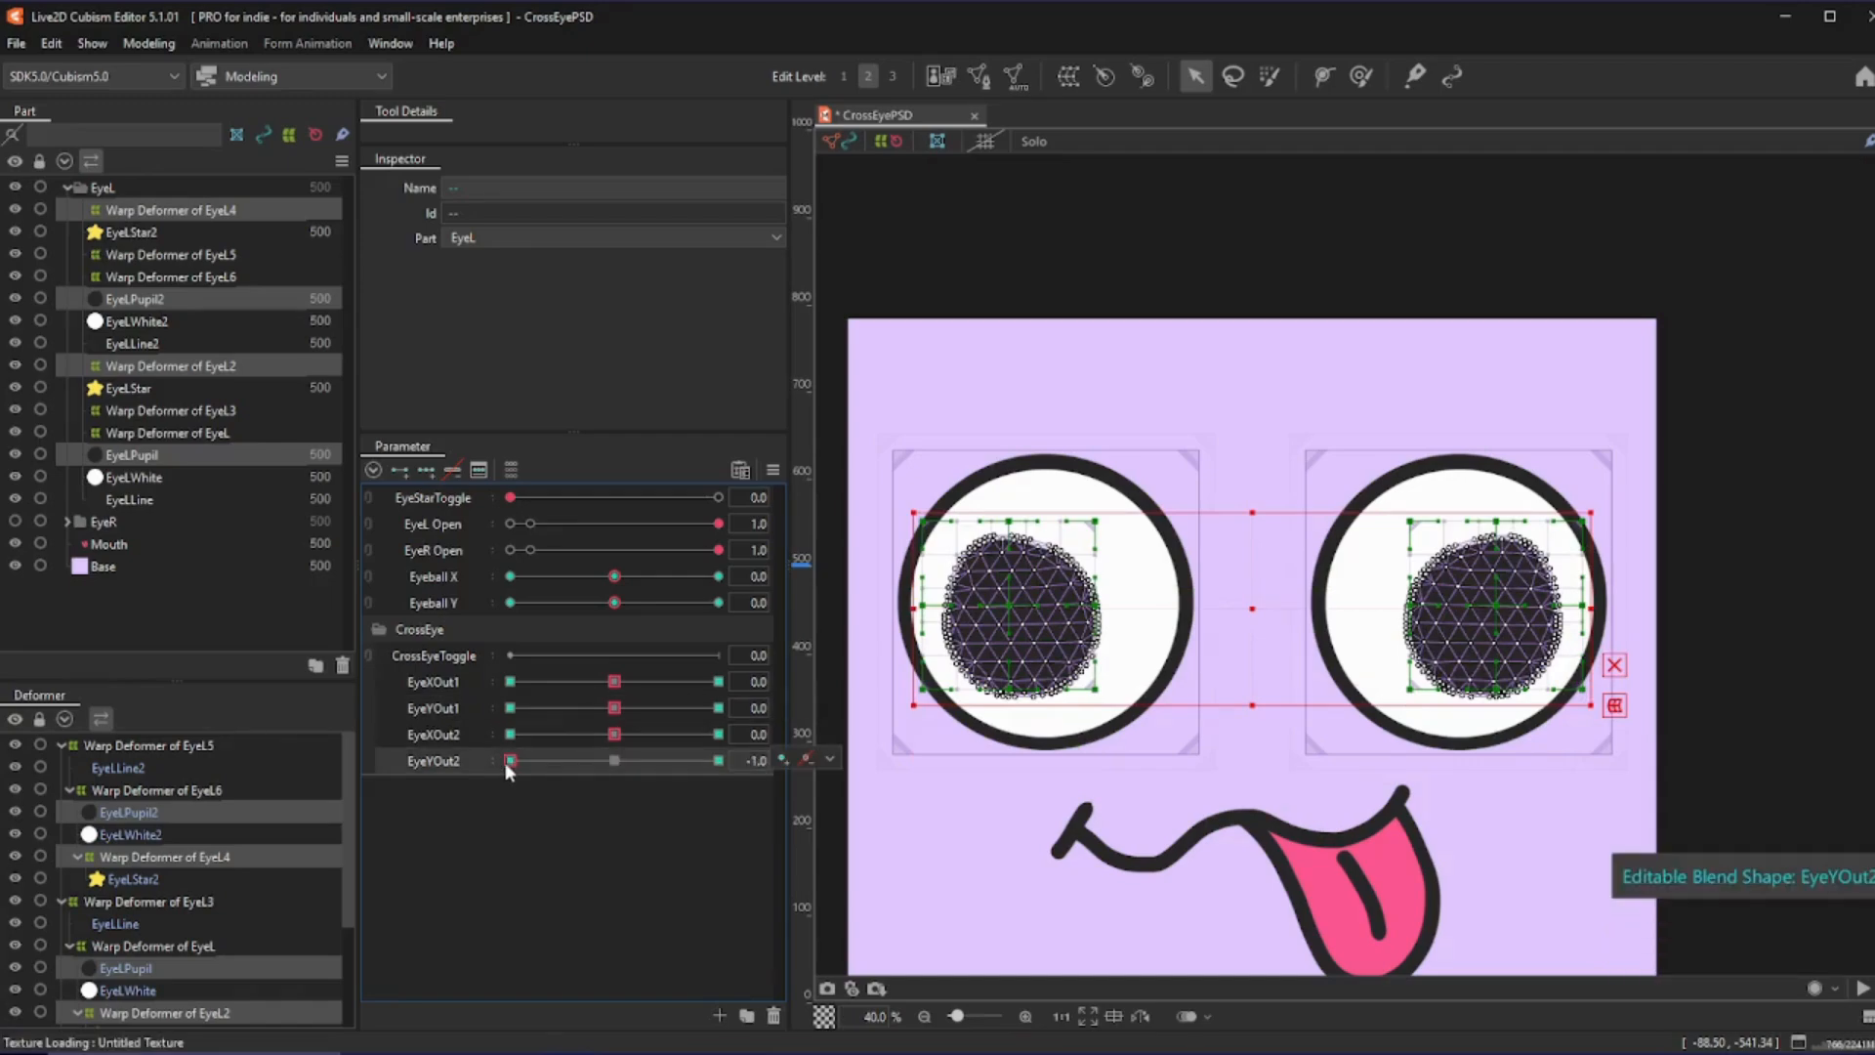
left_click(612, 759)
- Paste the EyeYOut1 1.0 pose onto the 1.0 key of EyeYOut2 and reset both parameters to 0.0
left_click(718, 708)
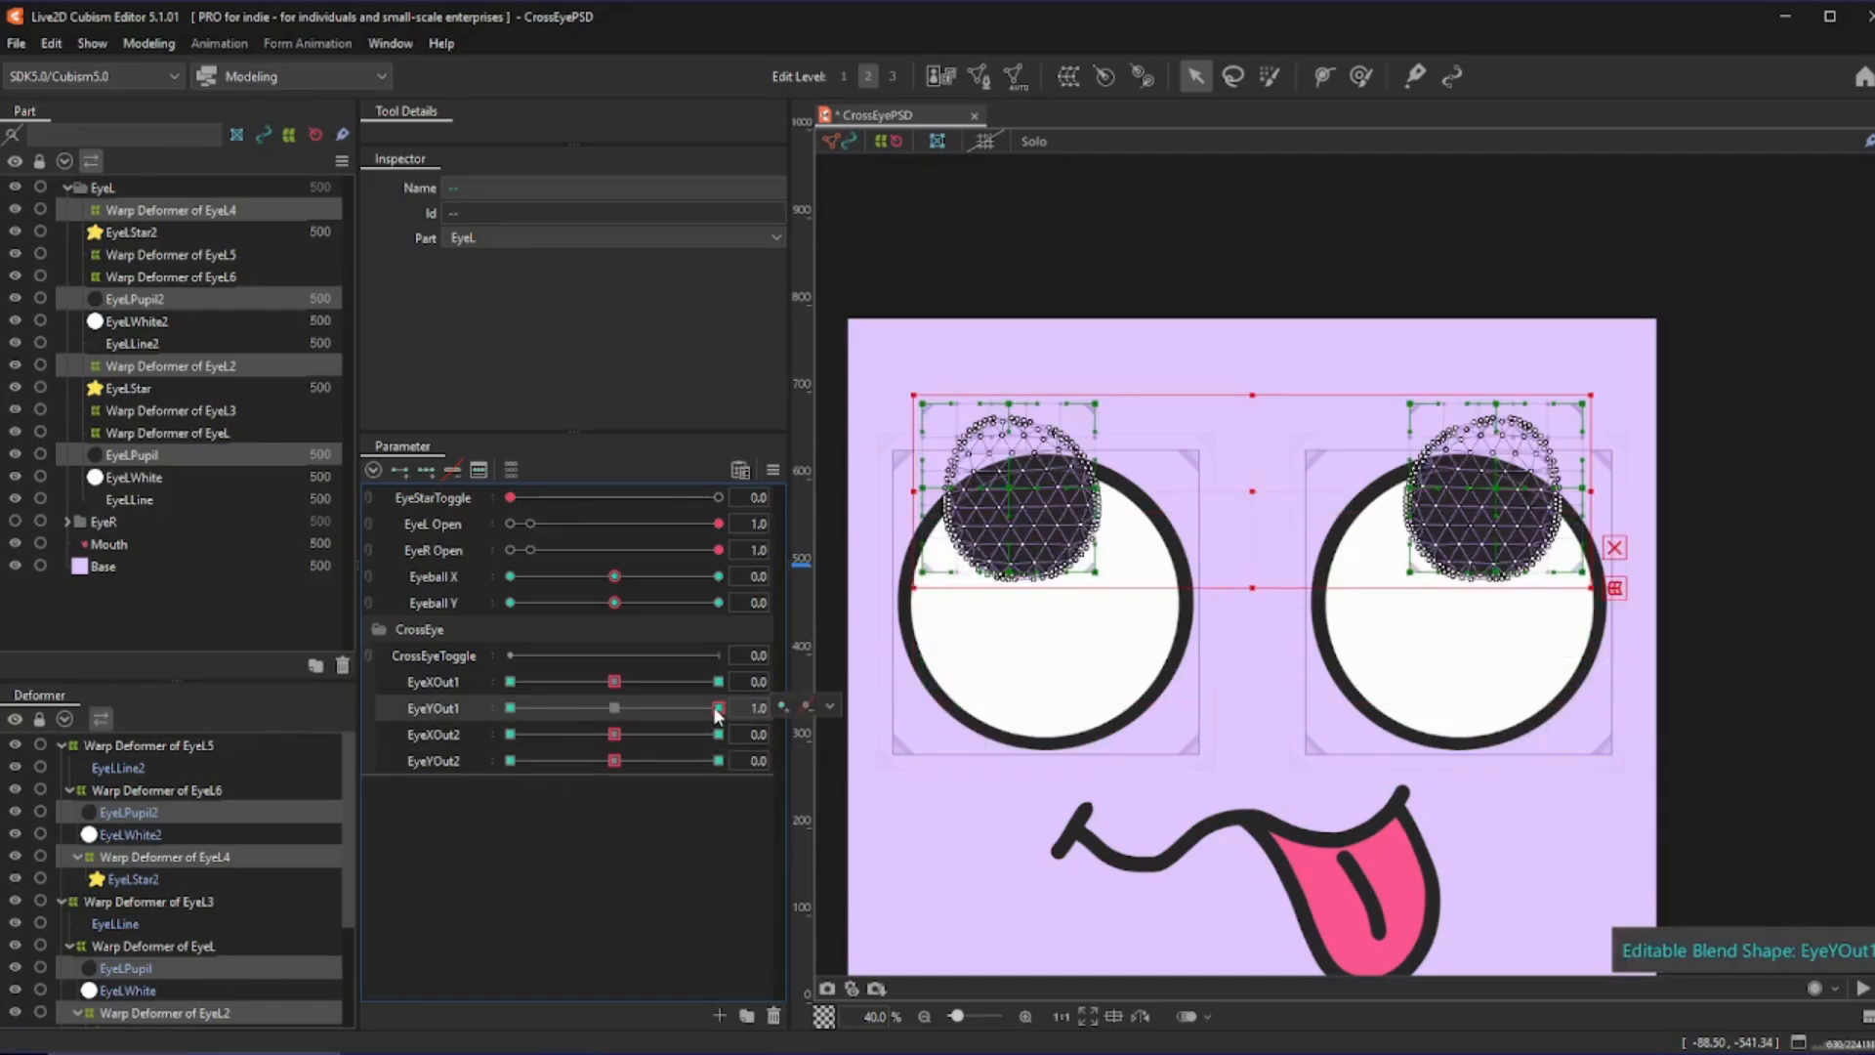
left_click(614, 708)
left_click(718, 760)
left_click(613, 760)
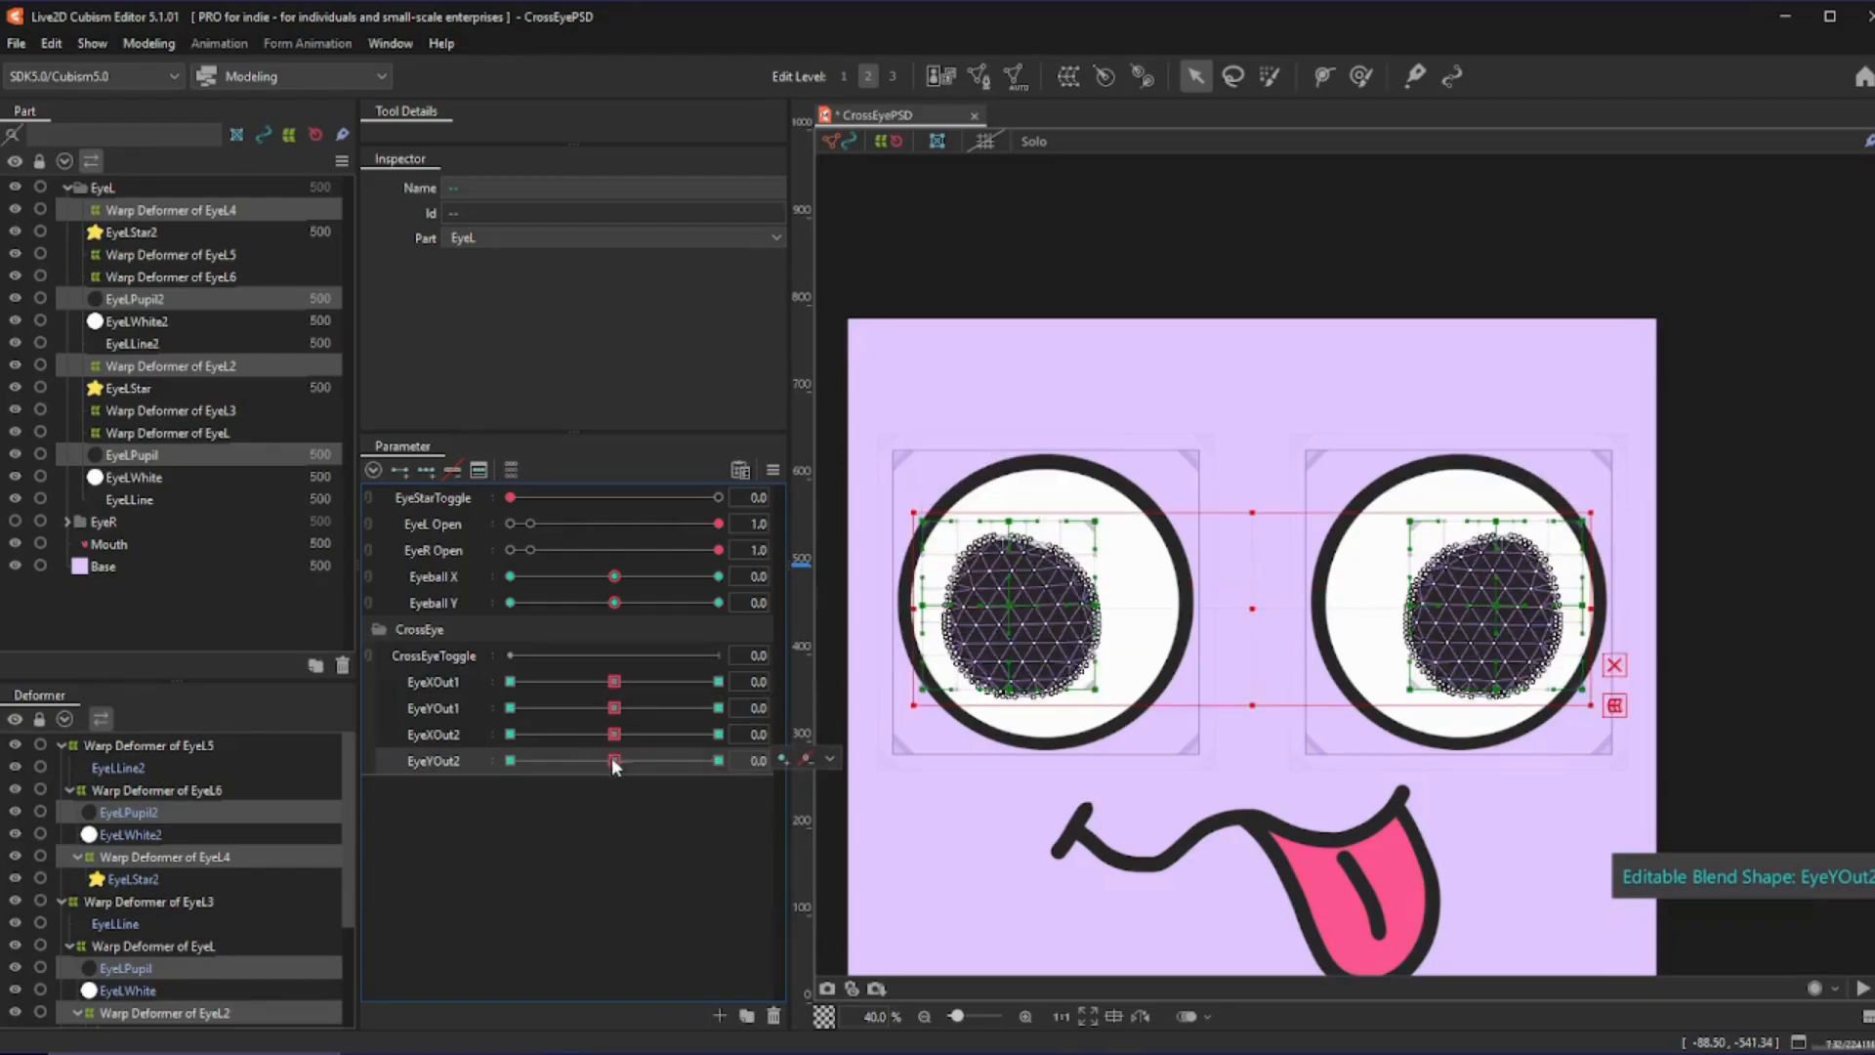
- Select only EyeLPupil2 and Warp Deformer of EyeL4, and sweep EyeYOut2 before returning it to 0.0
left_click(509, 759)
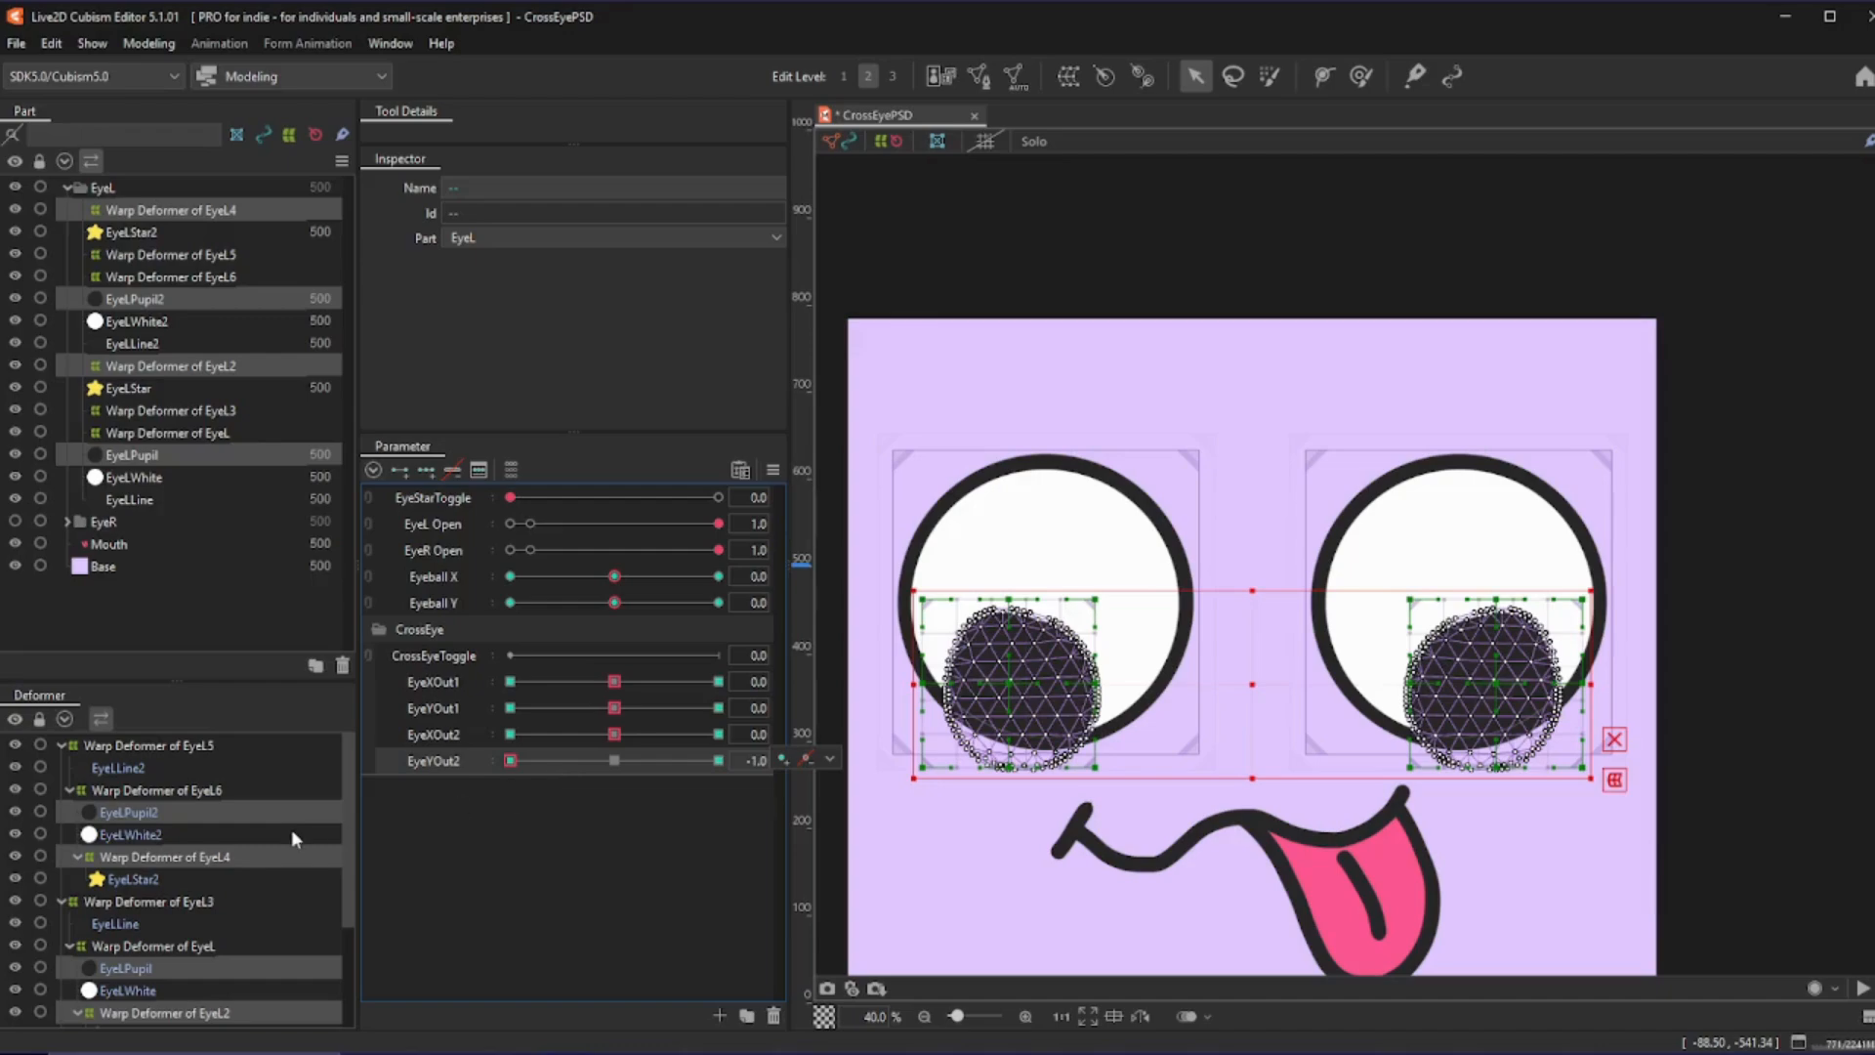
left_click(197, 812)
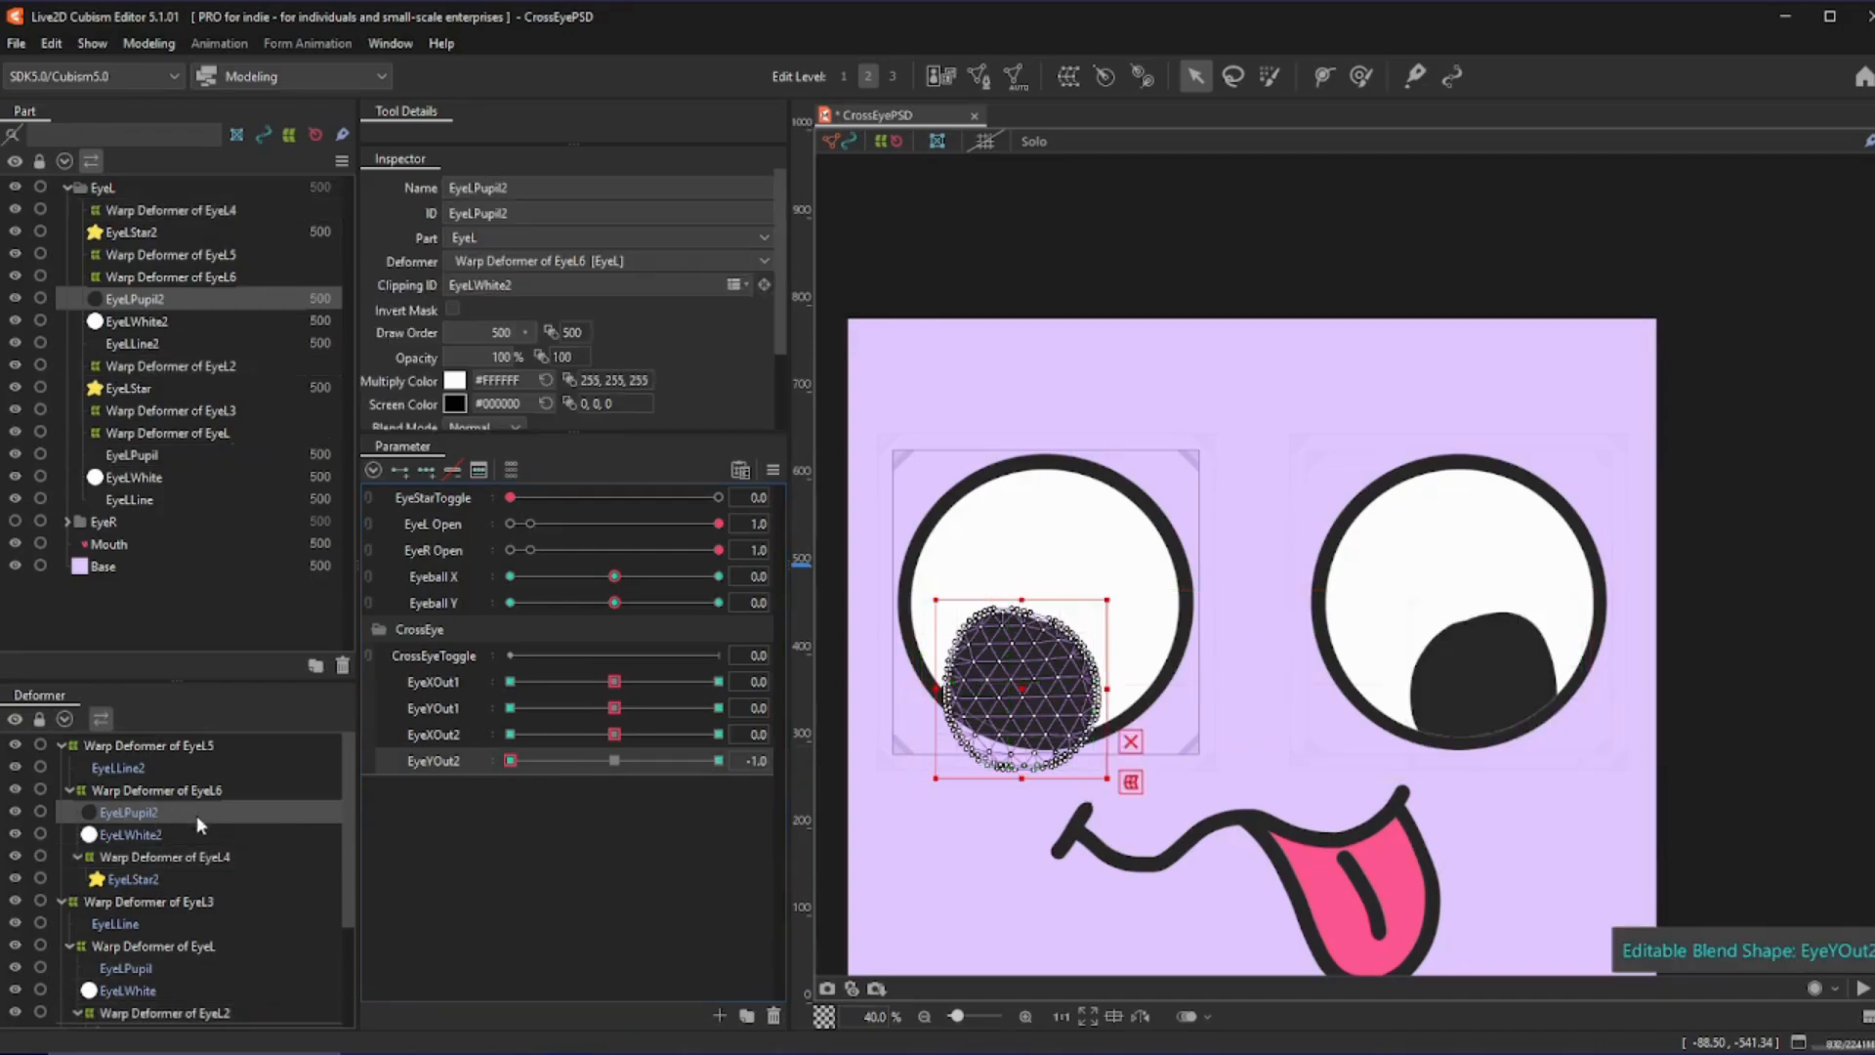
left_click(196, 857)
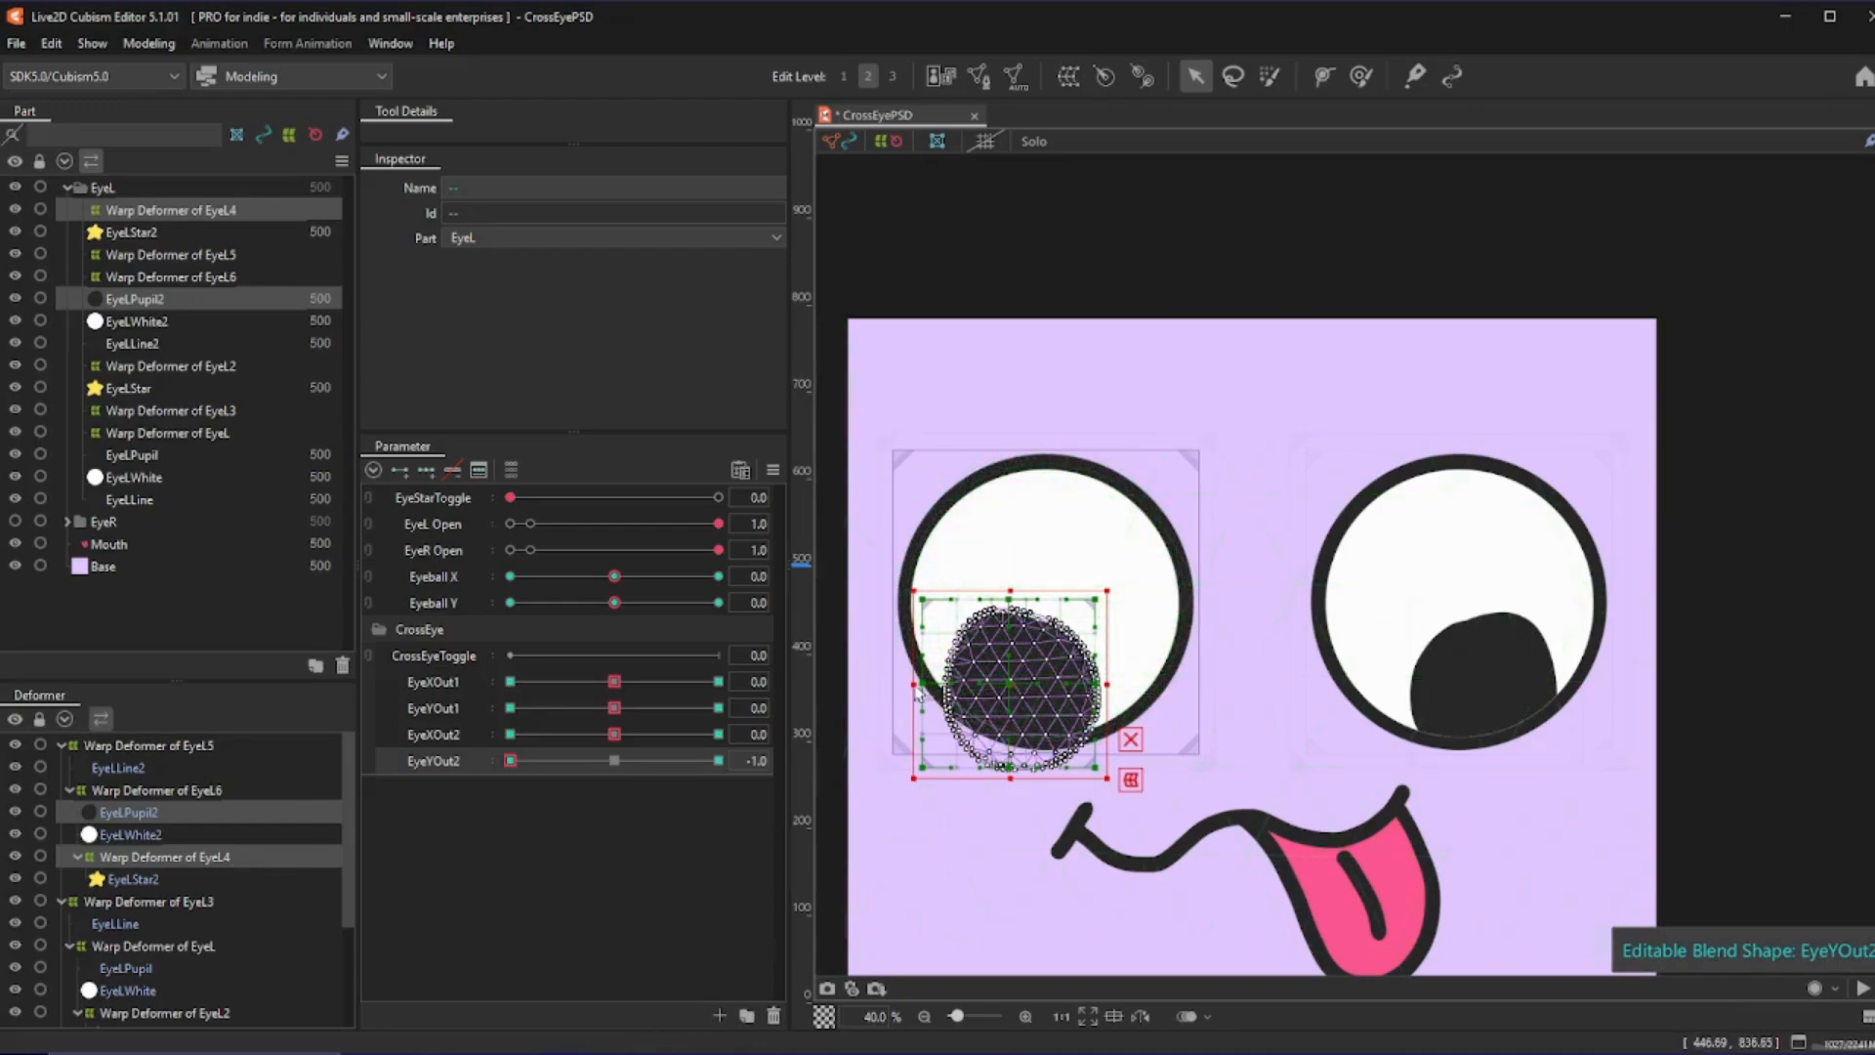
left_click_drag(615, 766, 395, 804)
mouse_move(576, 759)
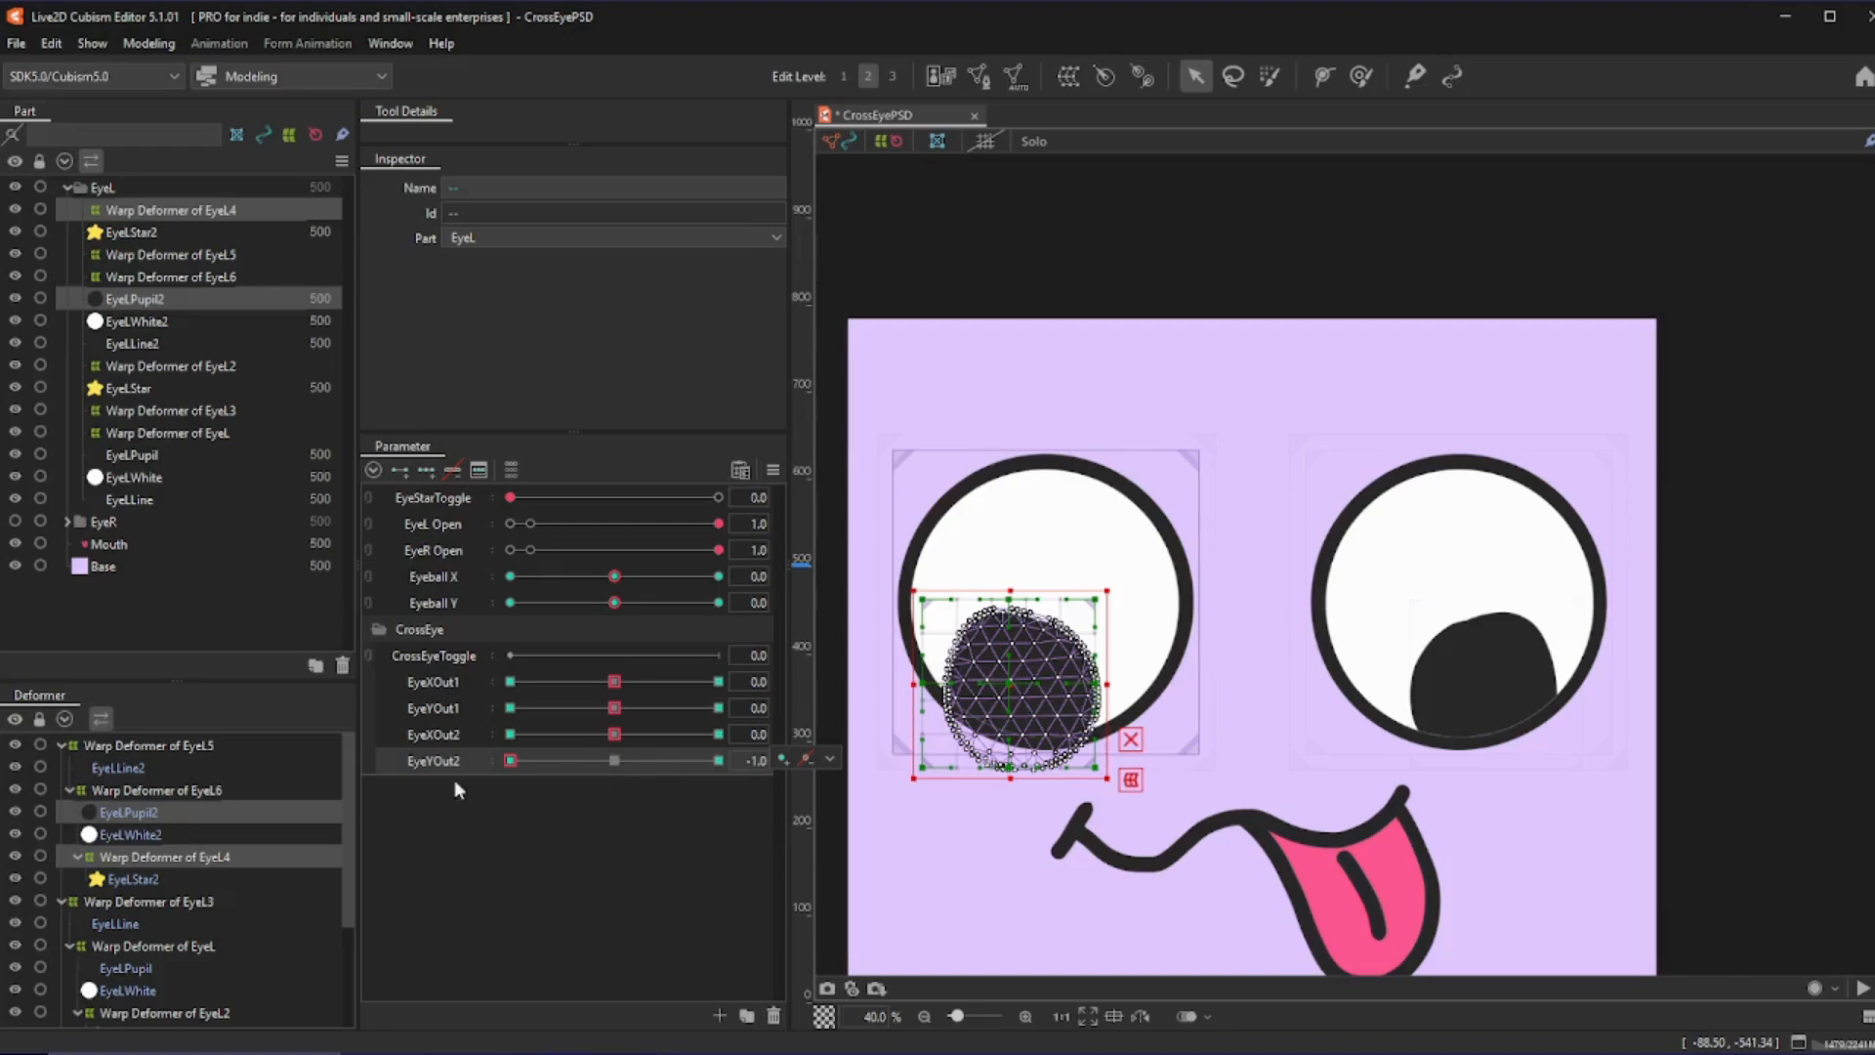
left_click(608, 761)
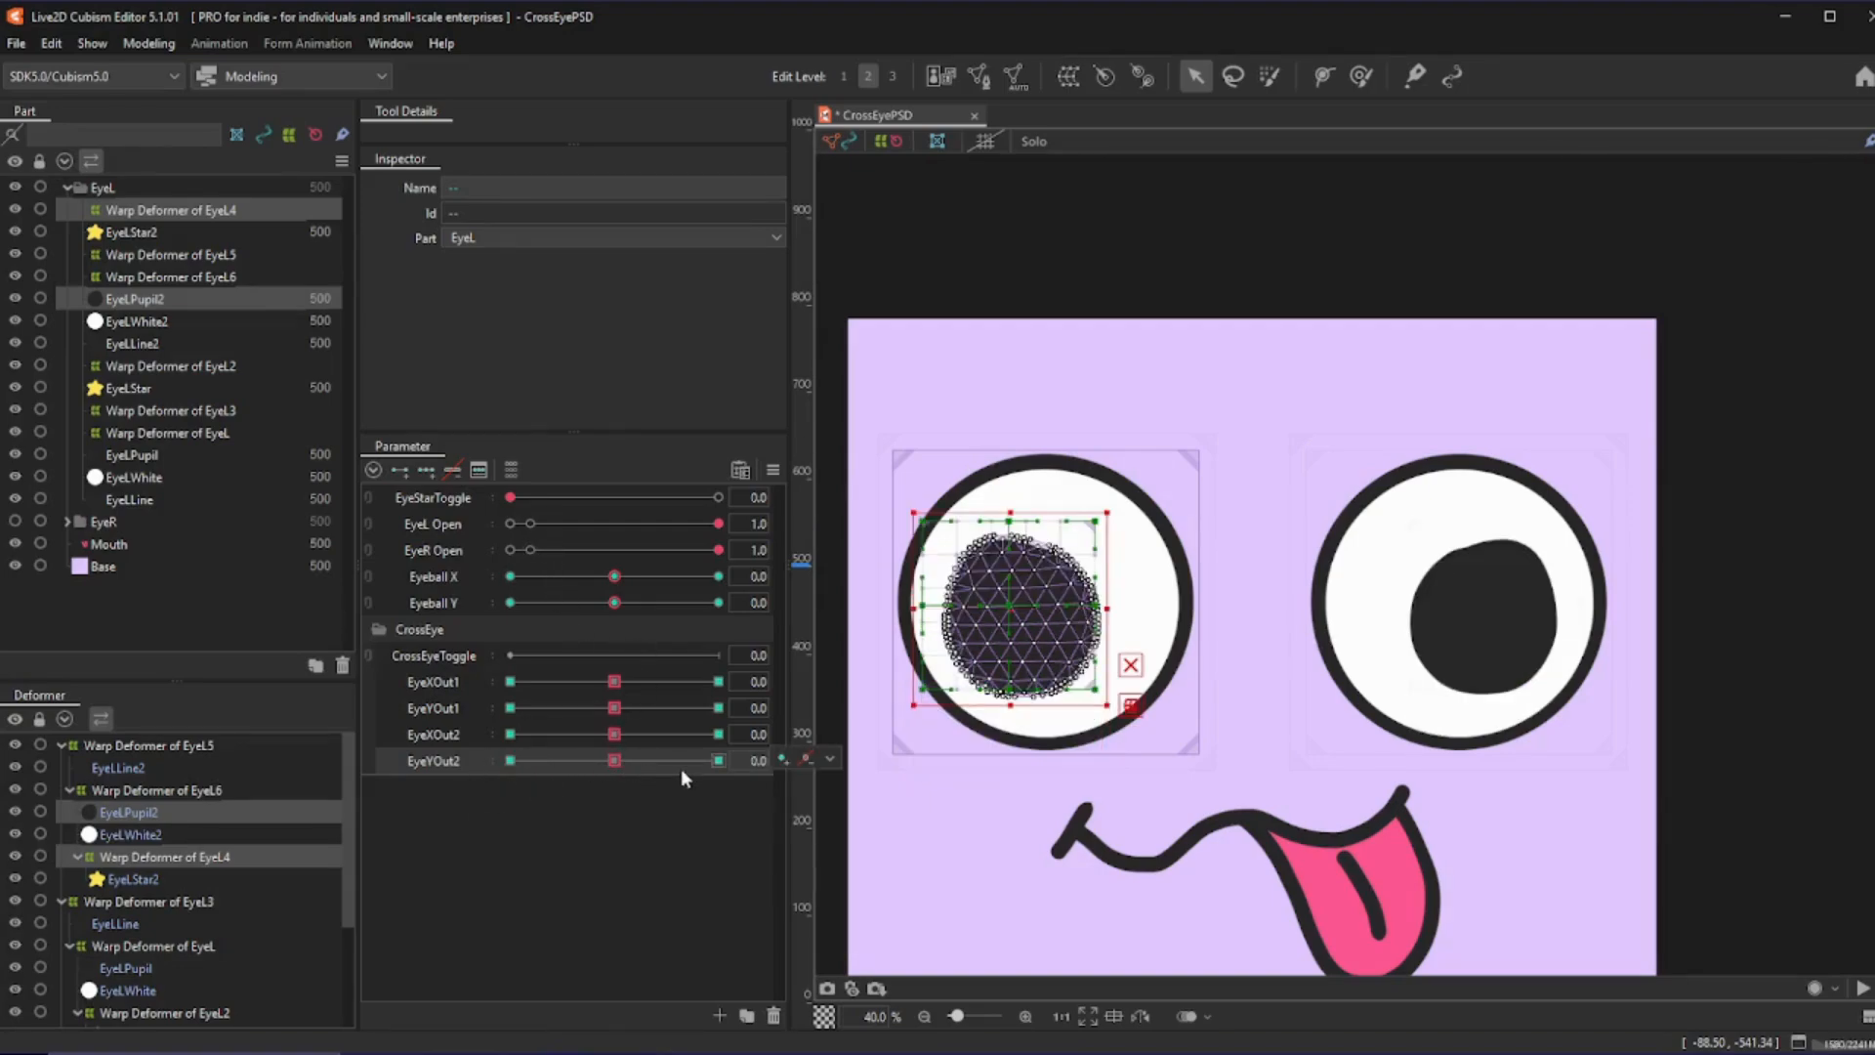
- Invert EyeYOut2 for the selected pupil by pasting its 1.0 pose onto the -1.0 key and the Eyeball Y -1.0 pose onto the 1.0 key
left_click(709, 763)
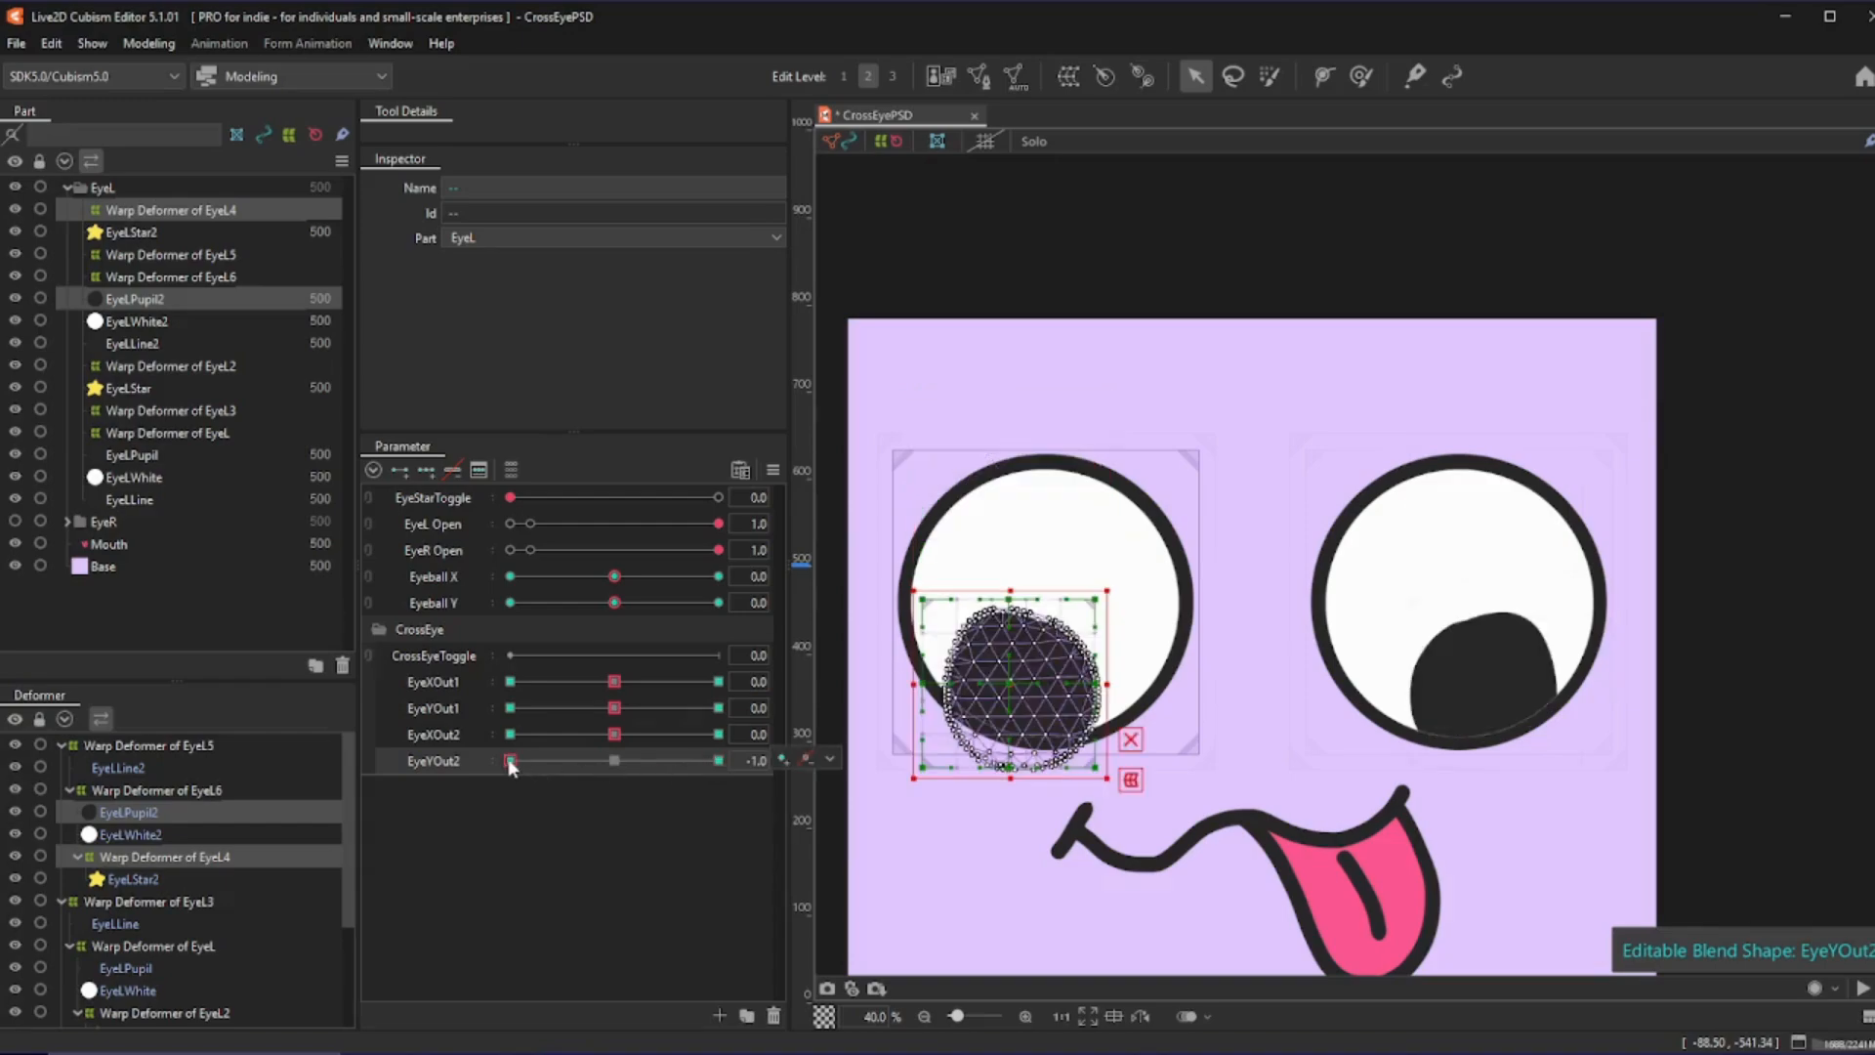
left_click(609, 760)
left_click(508, 603)
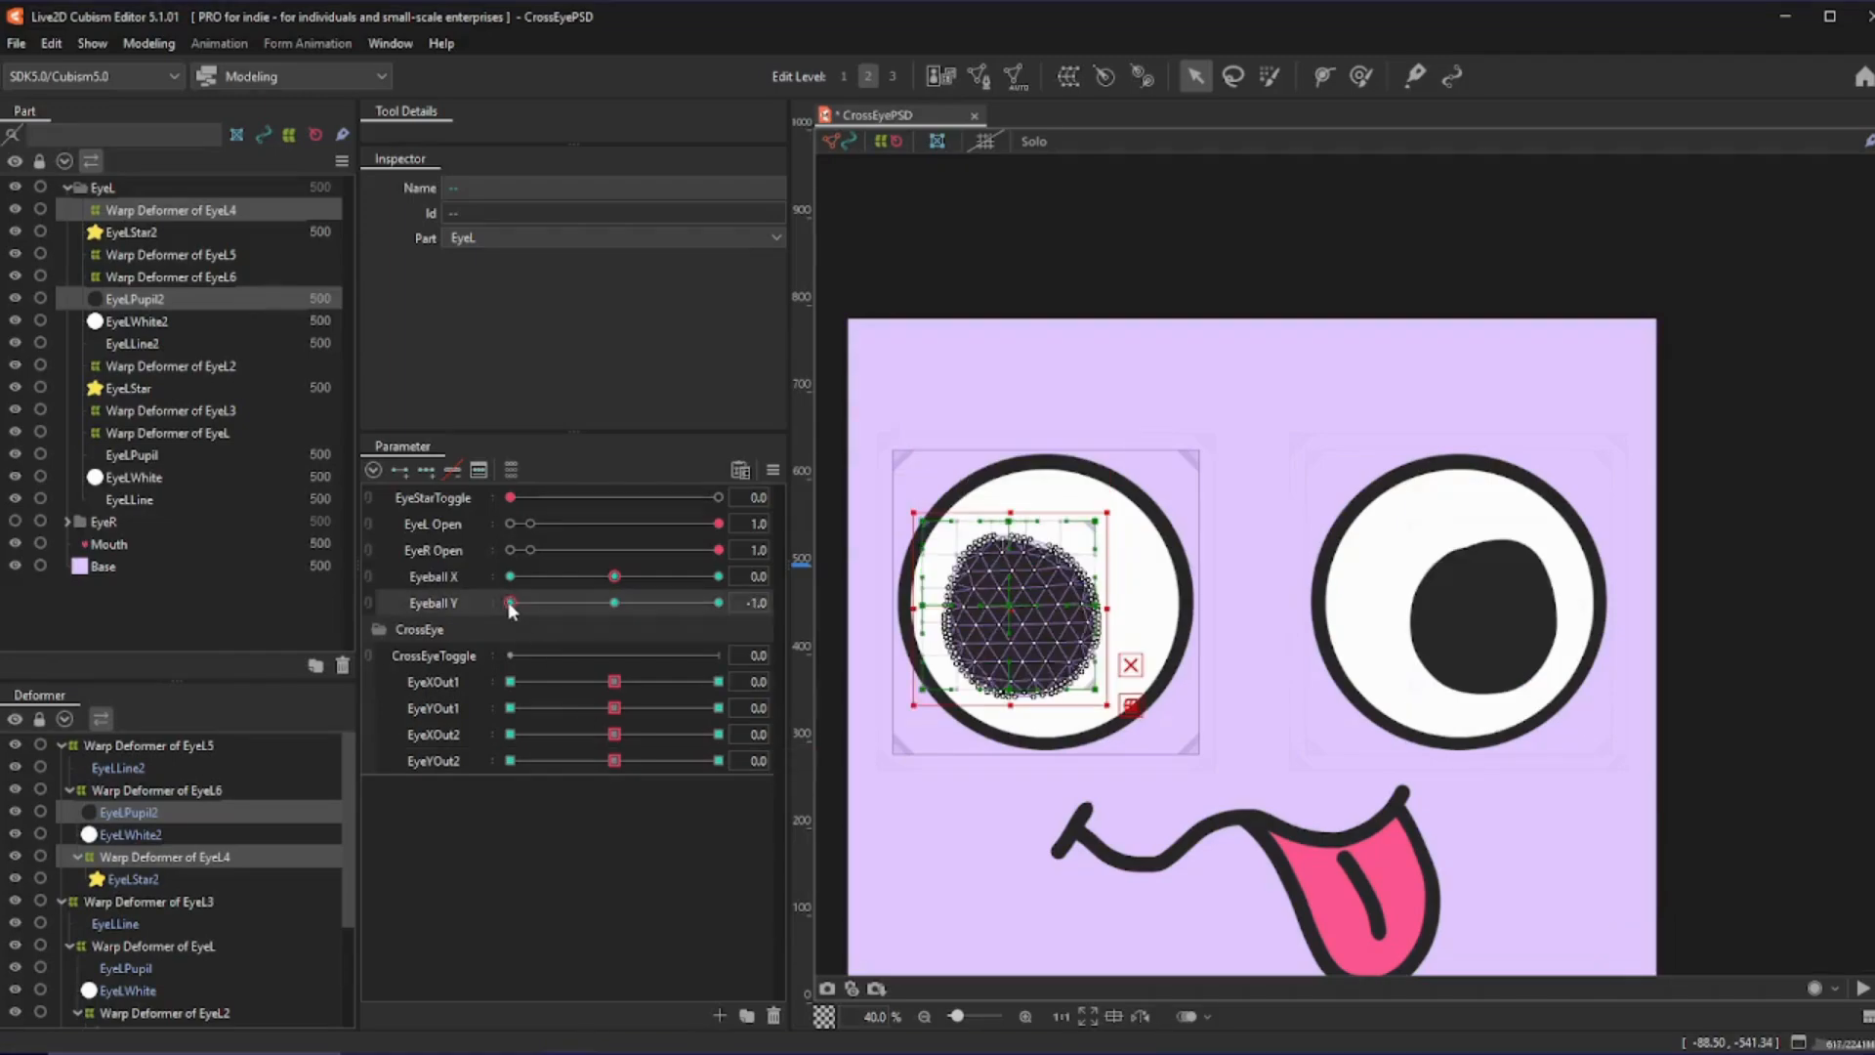
left_click(614, 603)
left_click(719, 760)
key("ctrl+v")
left_click_drag(719, 761, 339, 799)
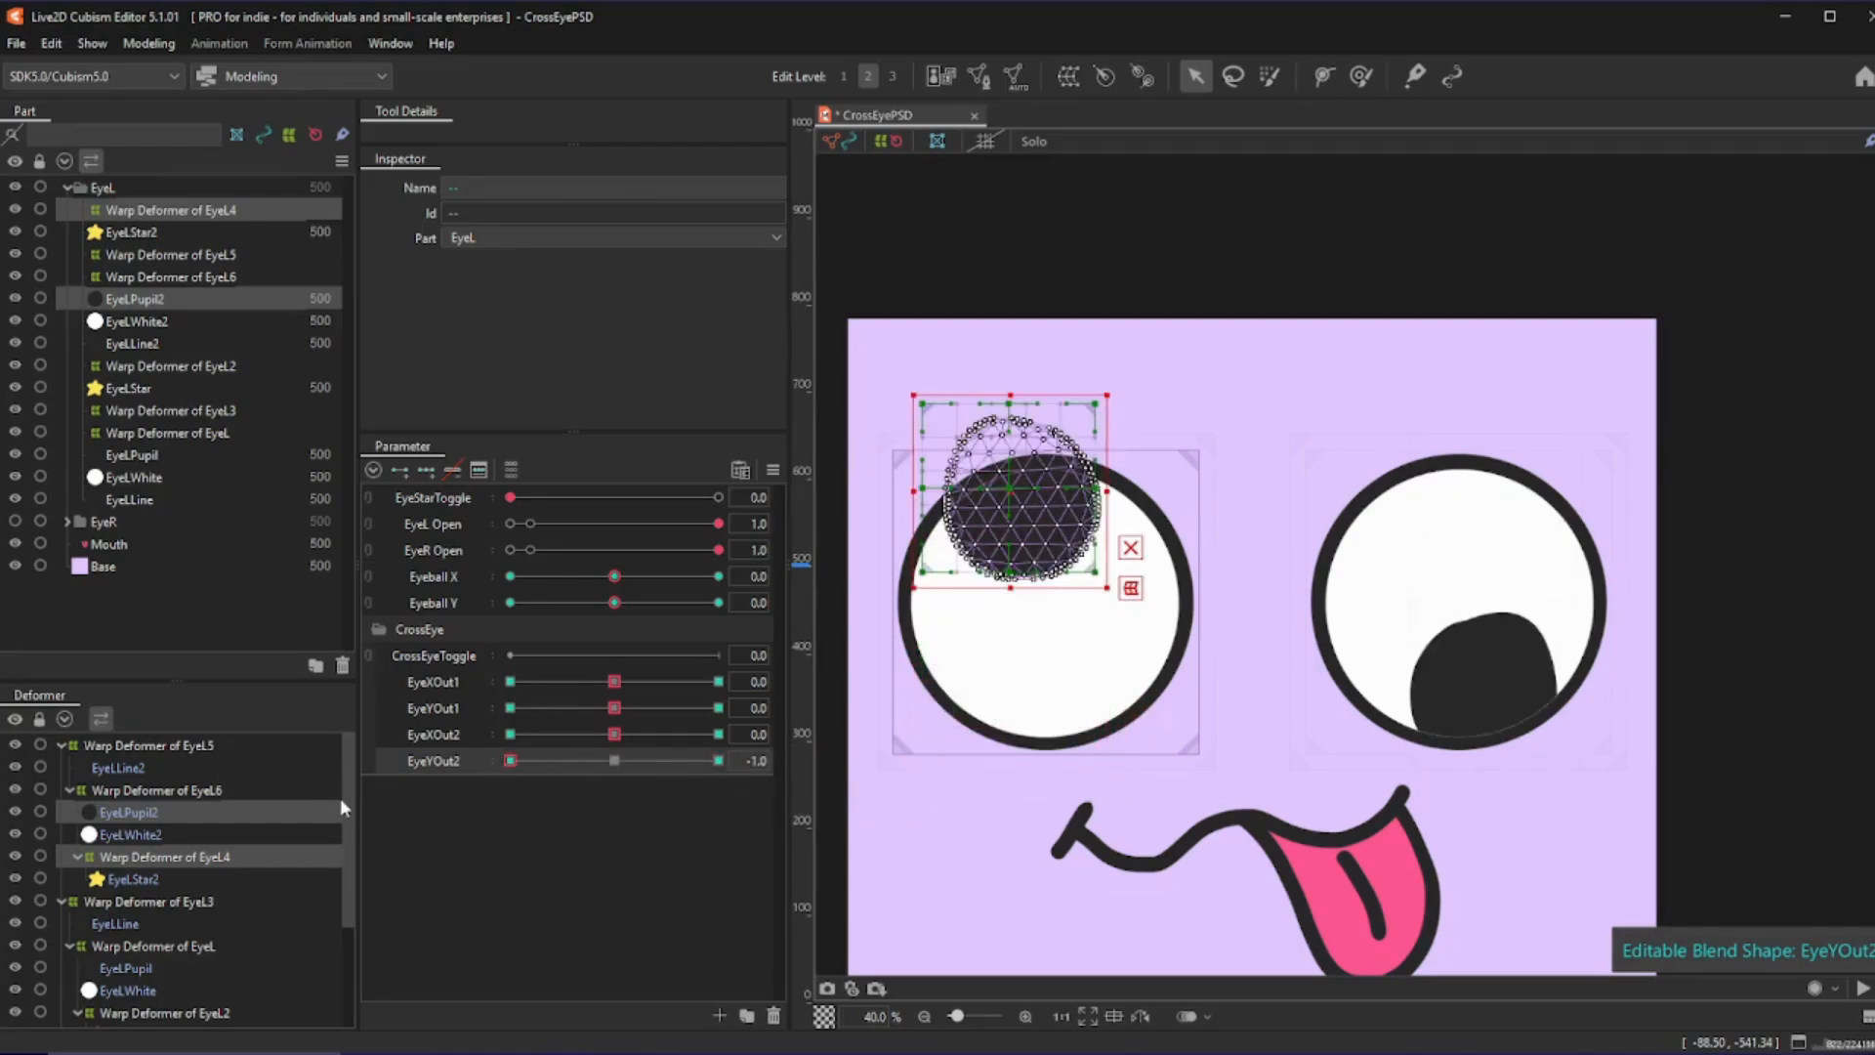
left_click_drag(595, 765, 839, 772)
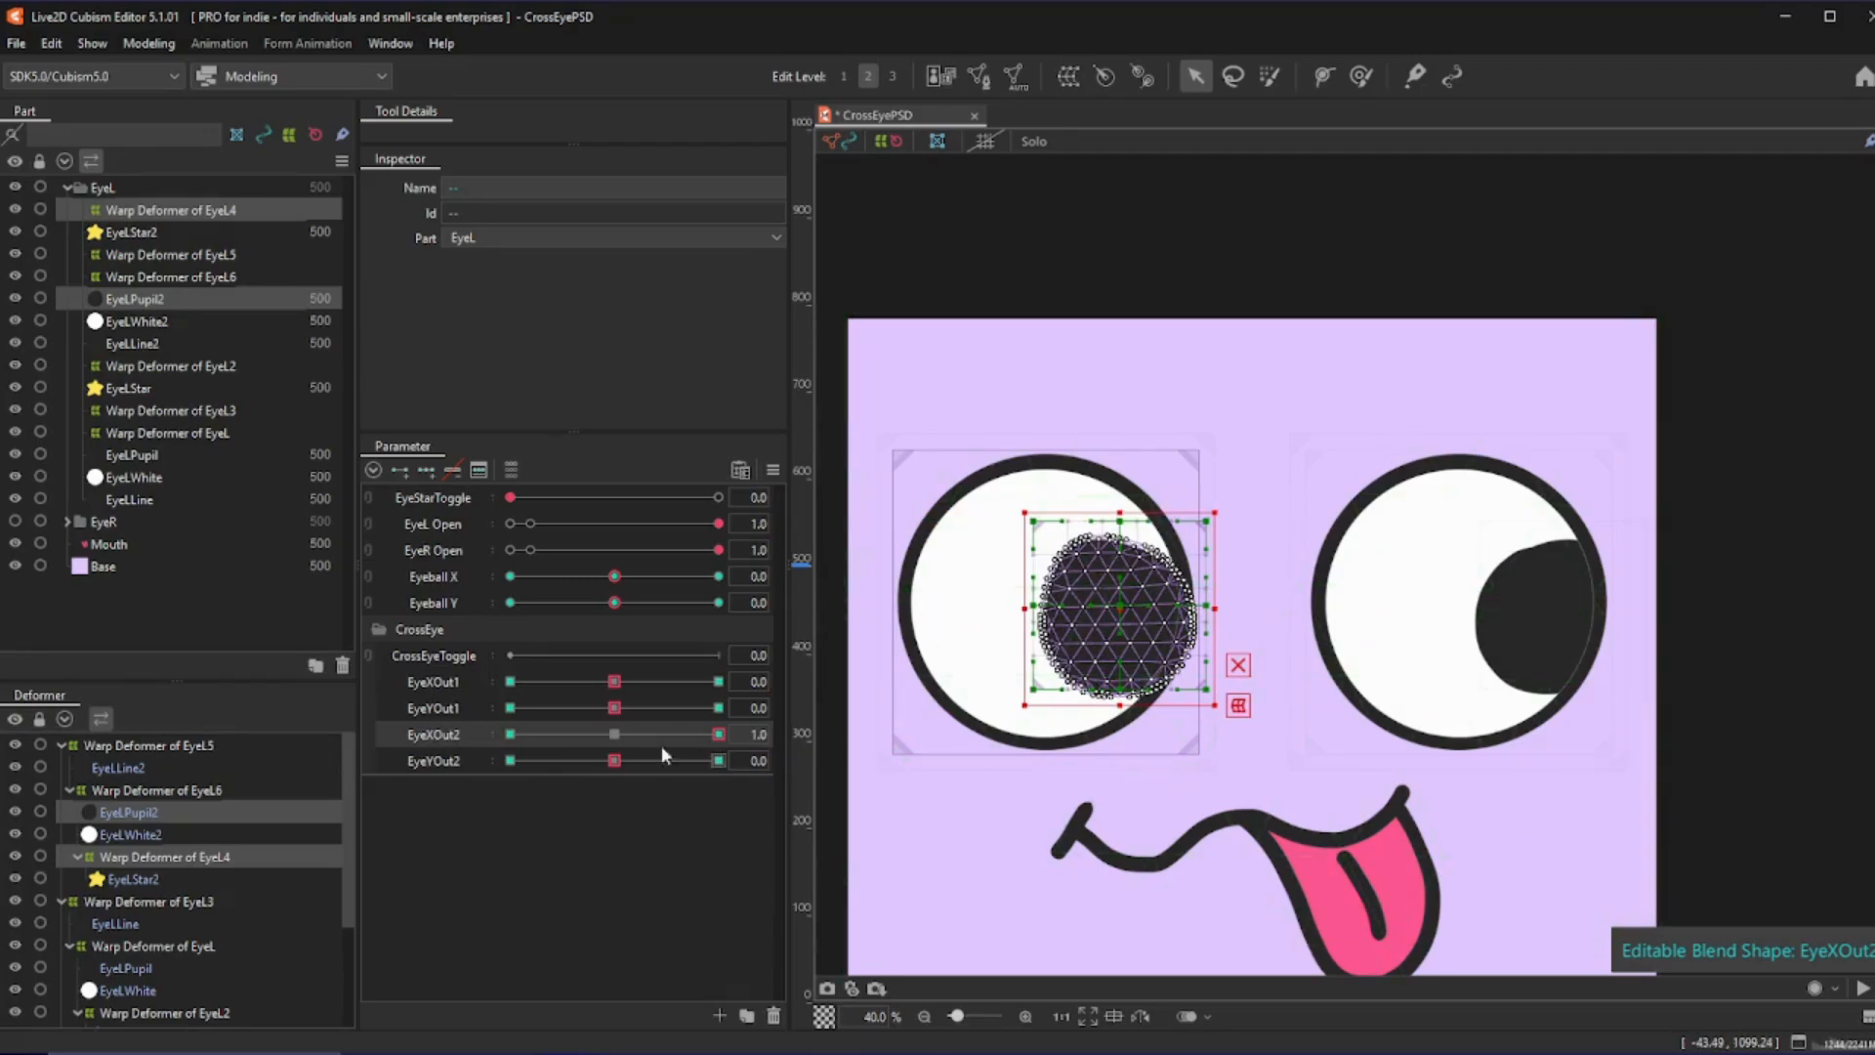
- Check the pupil movement with EyeXOut2 at -1.0 and reset it to 0.0
left_click(512, 735)
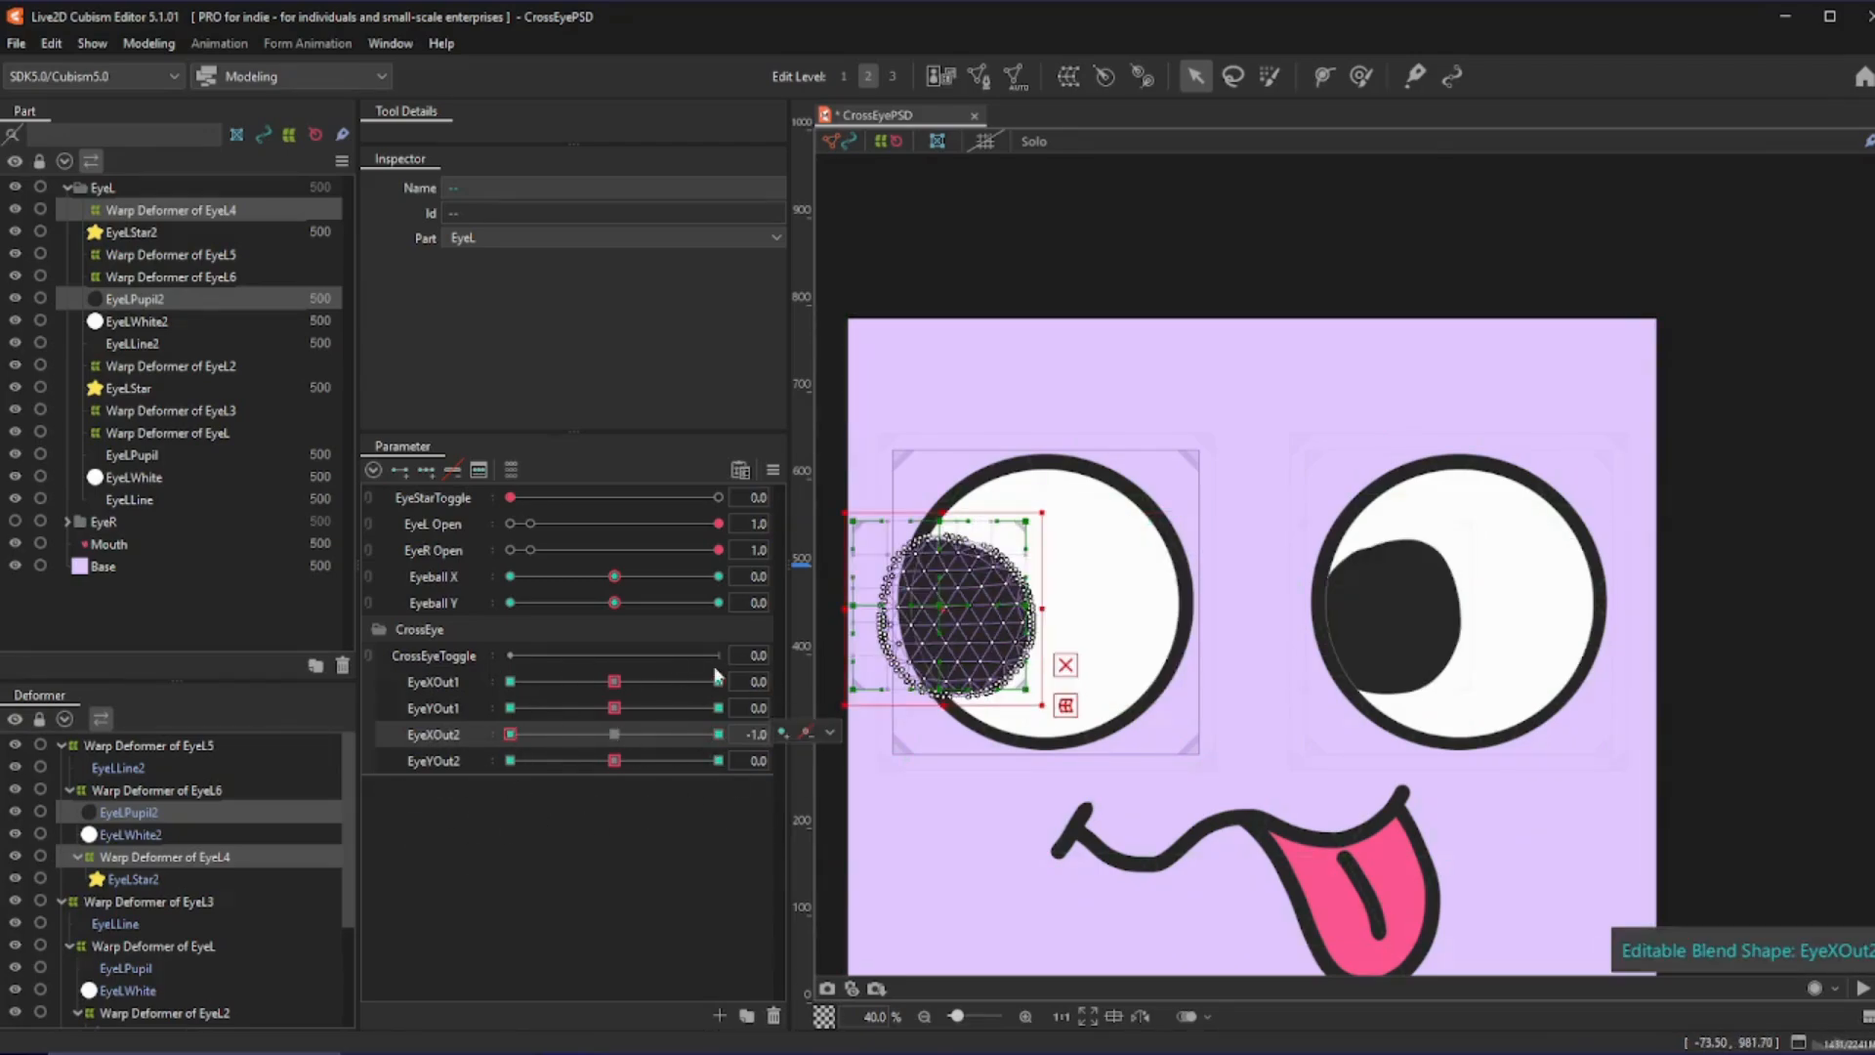
left_click(828, 732)
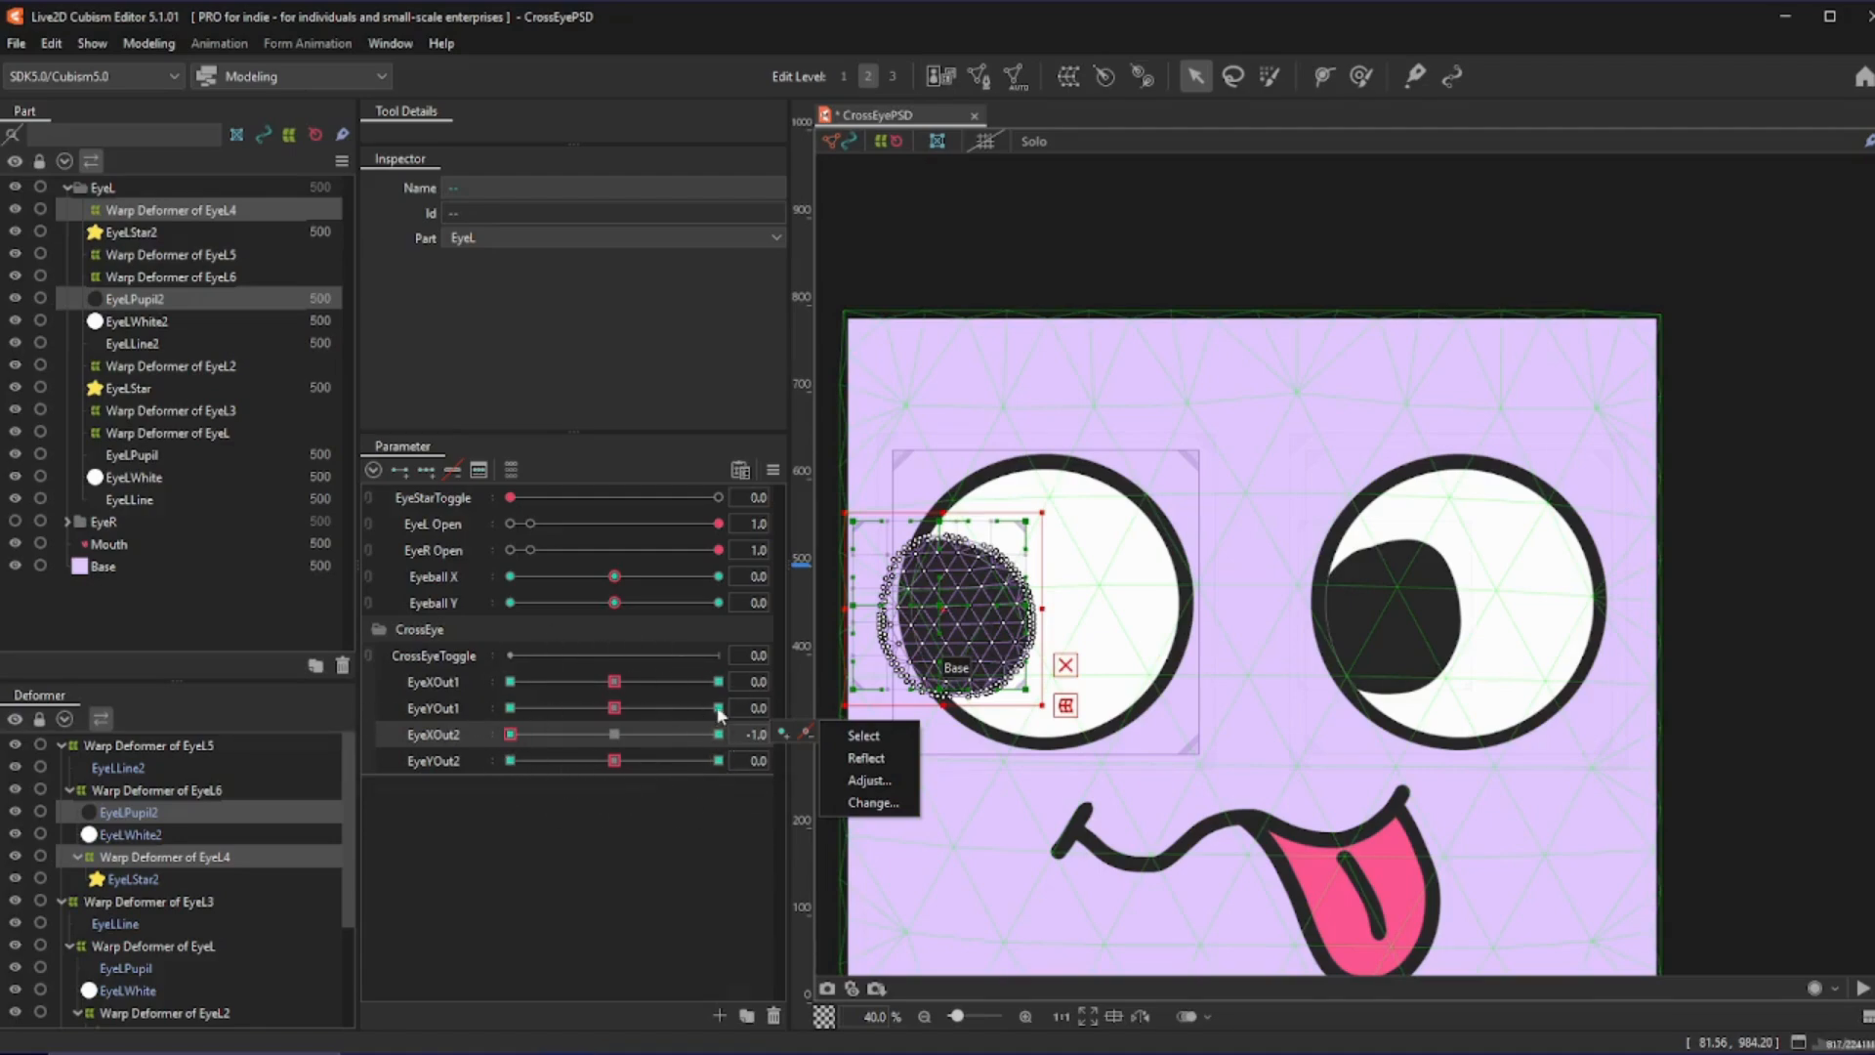
left_click_drag(621, 736, 425, 765)
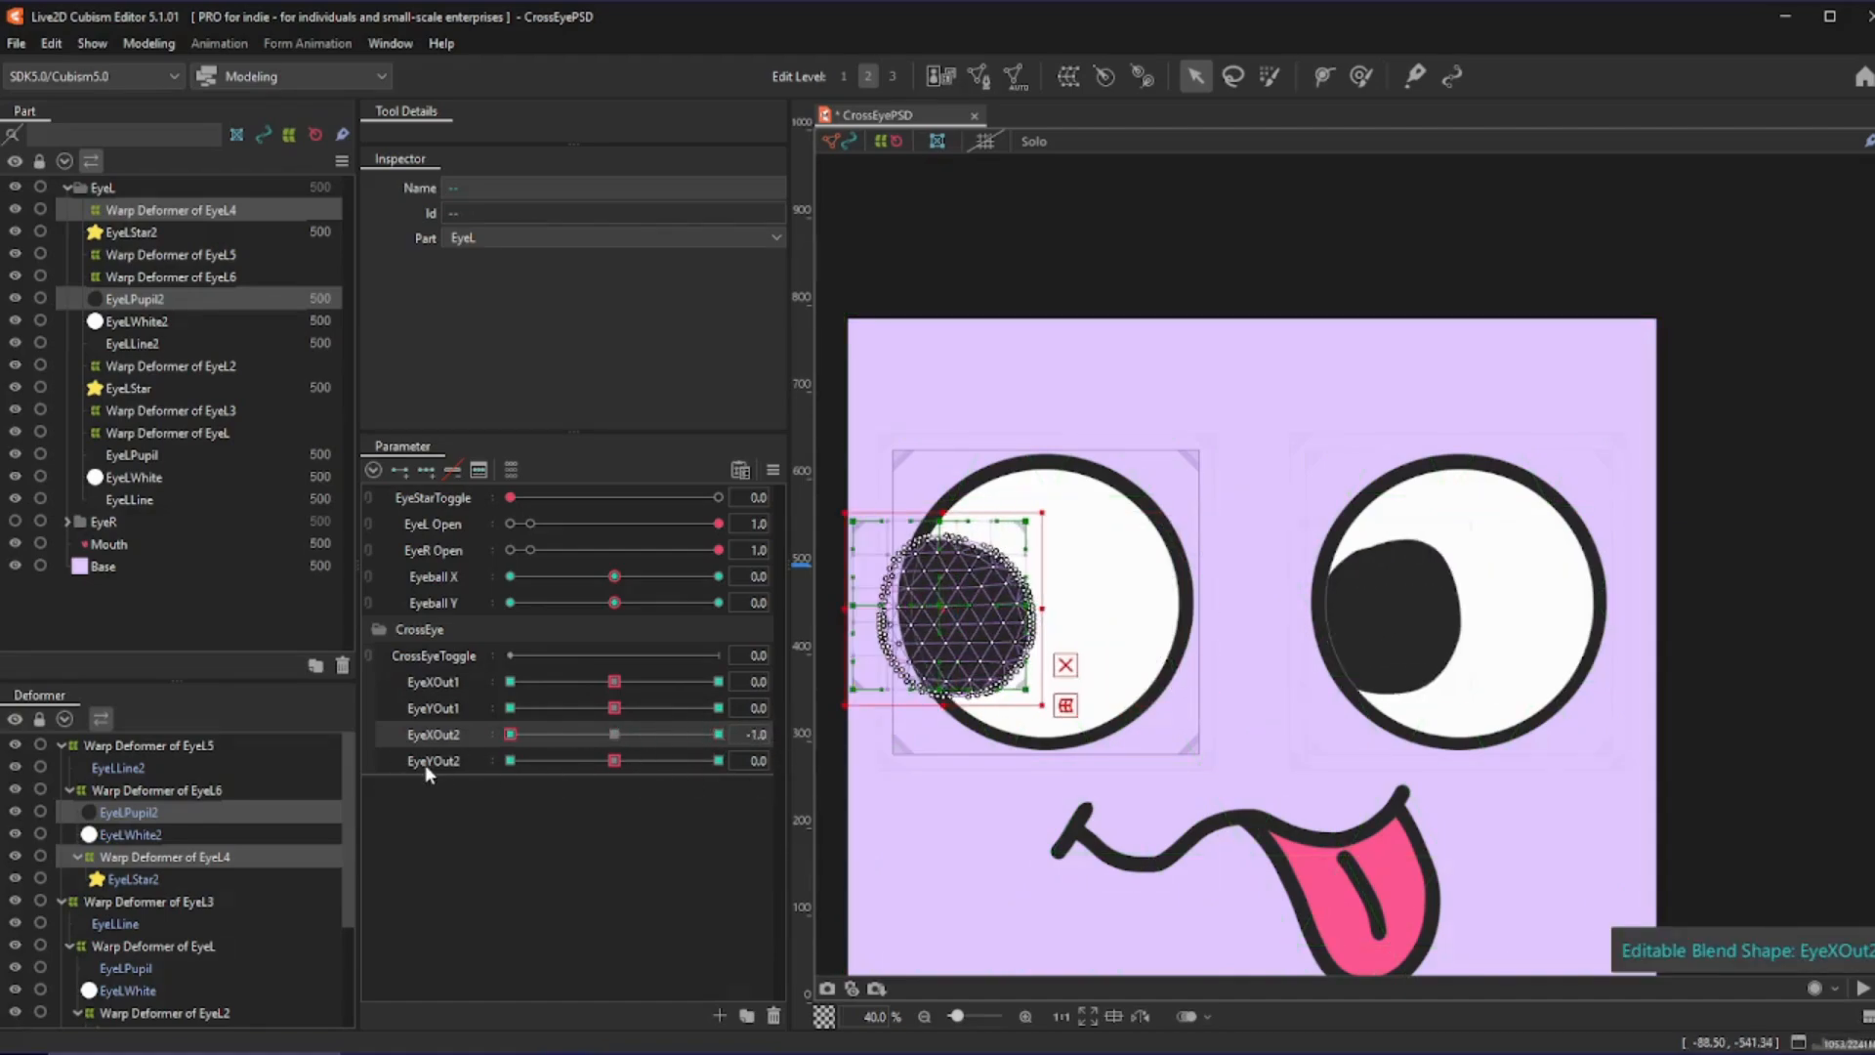
left_click(614, 734)
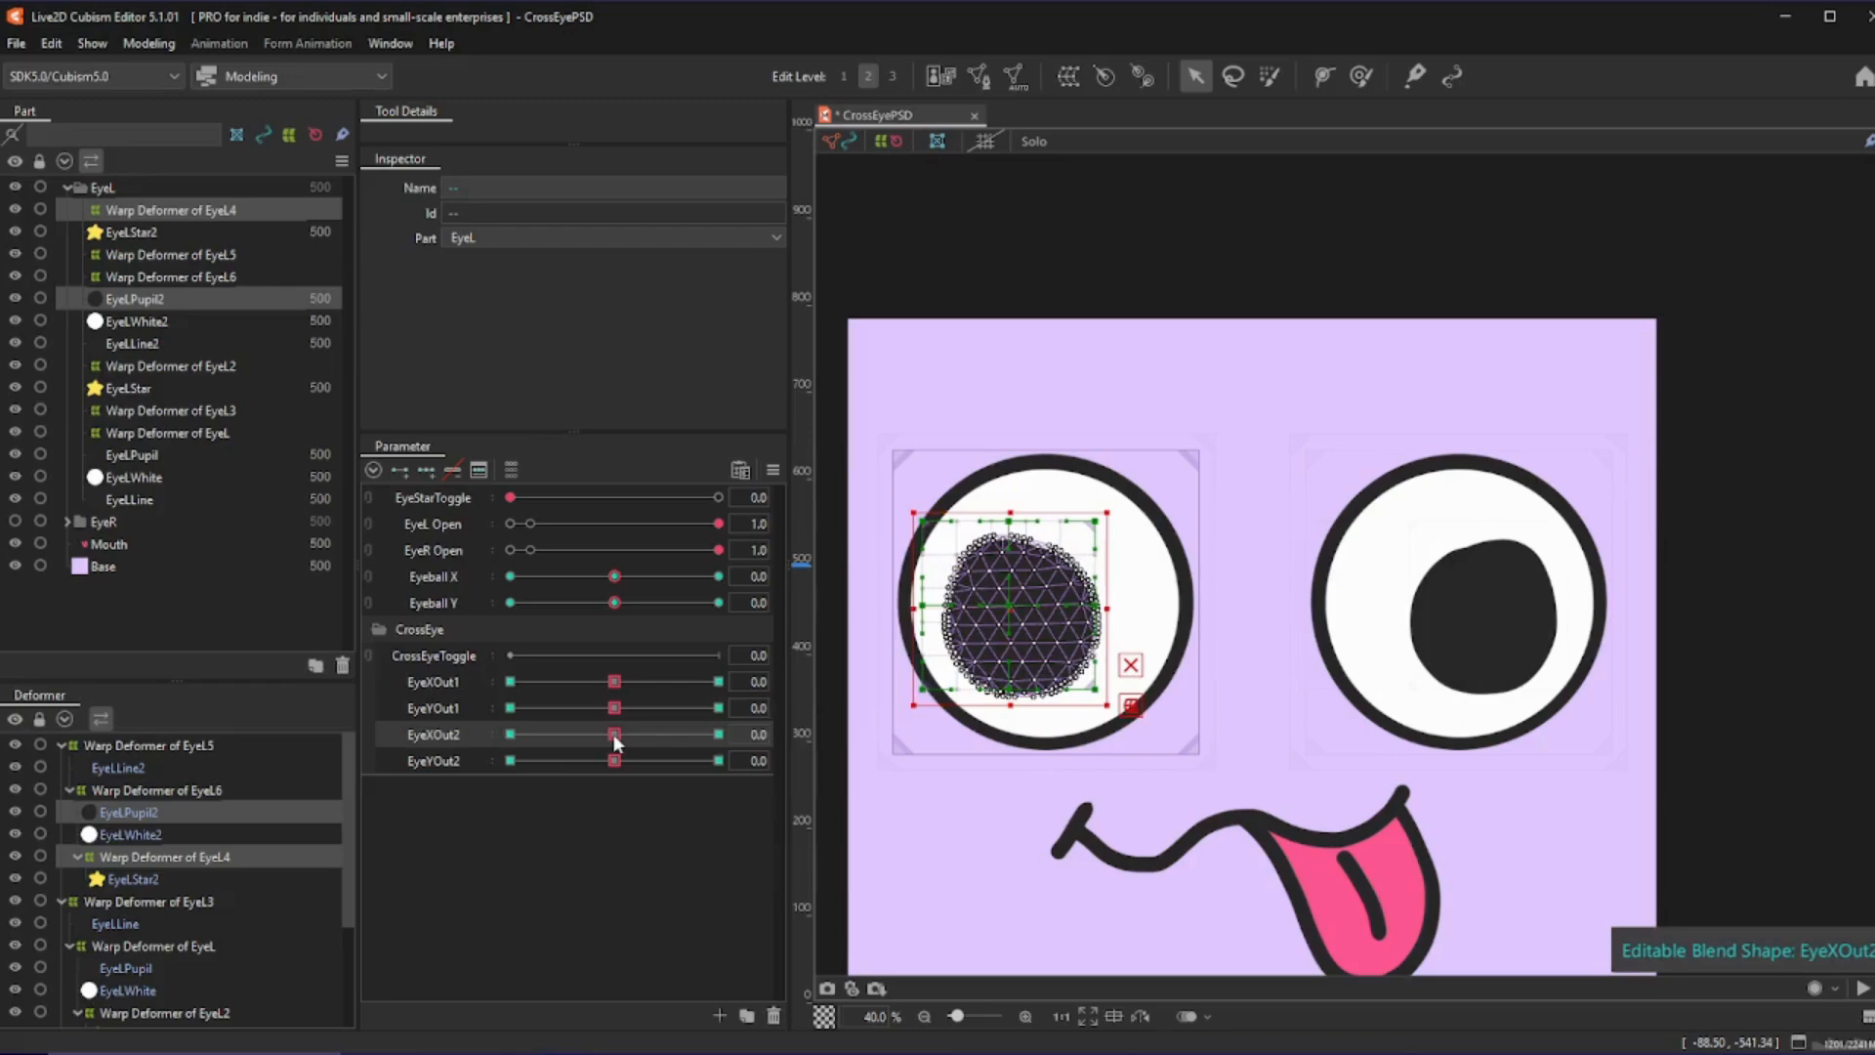
- Paste the EyeXOut2 1.0 pose of the selected pupil onto its -1.0 key and reset EyeXOut2 to 0.0
left_click_drag(614, 735, 807, 749)
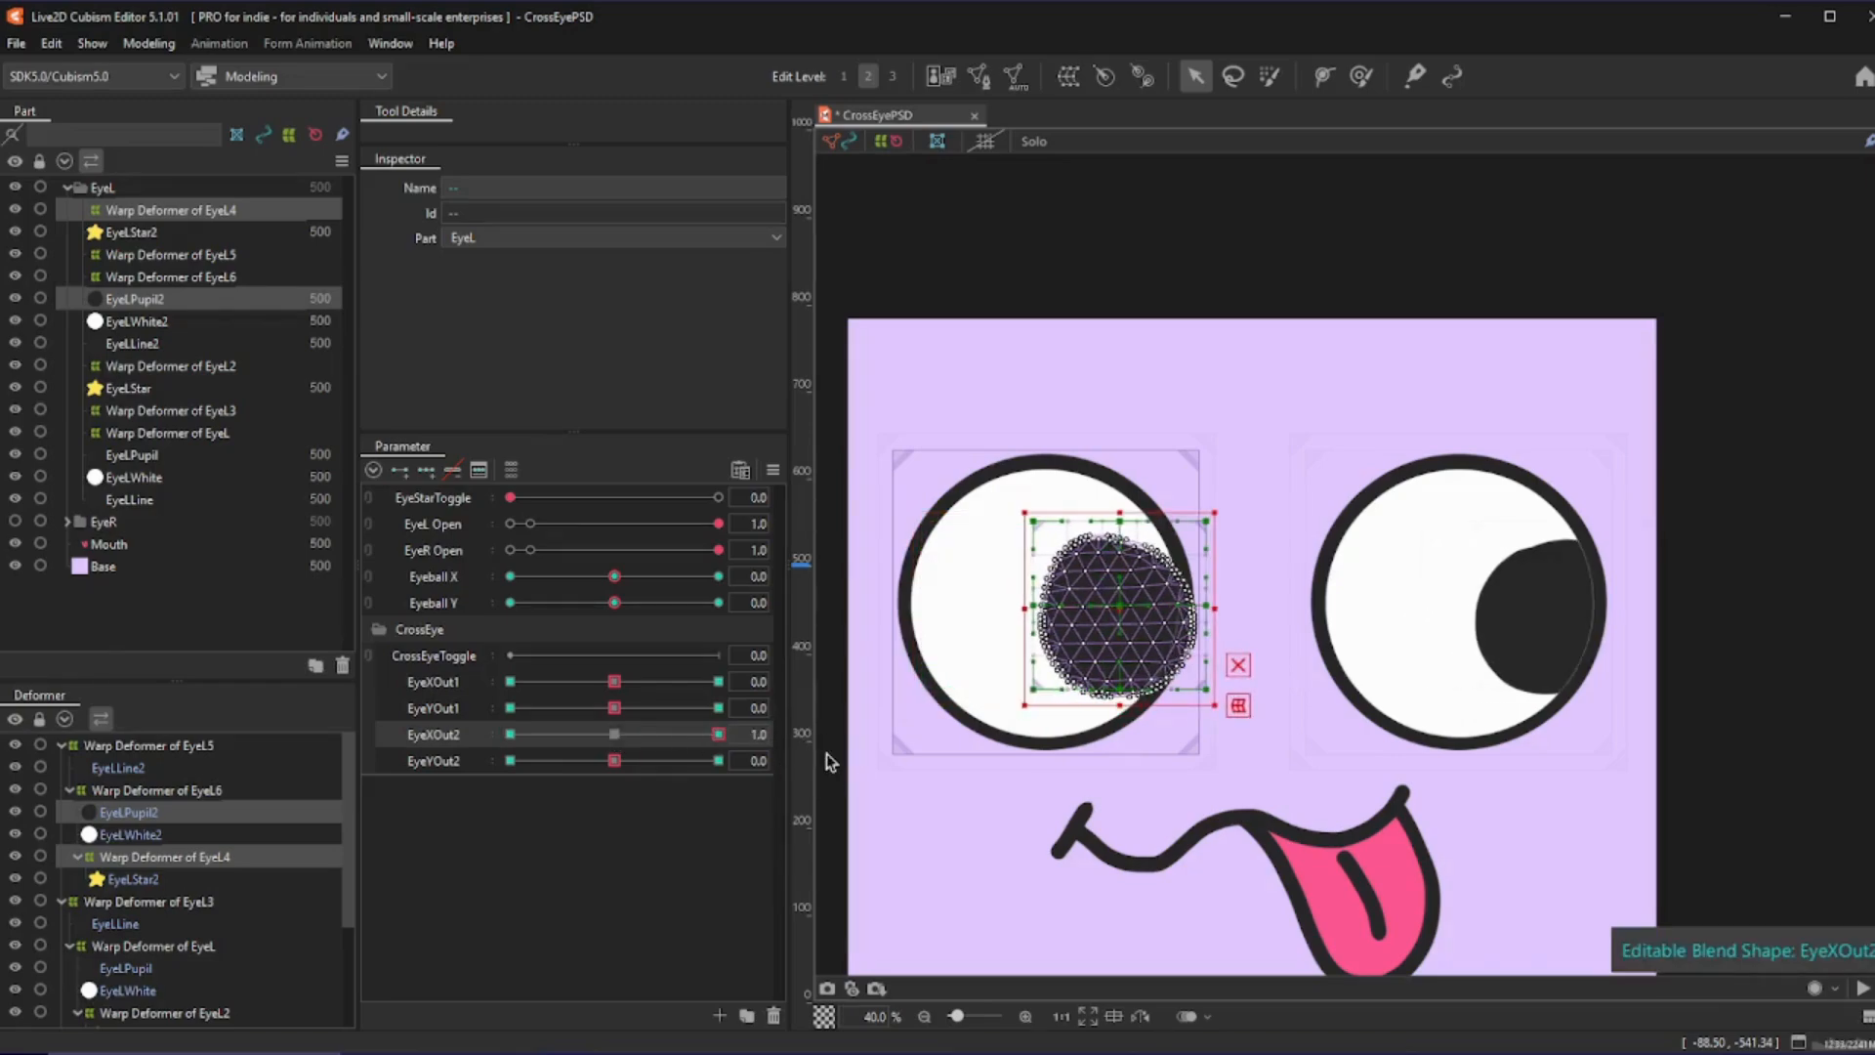
left_click(528, 732)
key("ctrl+v")
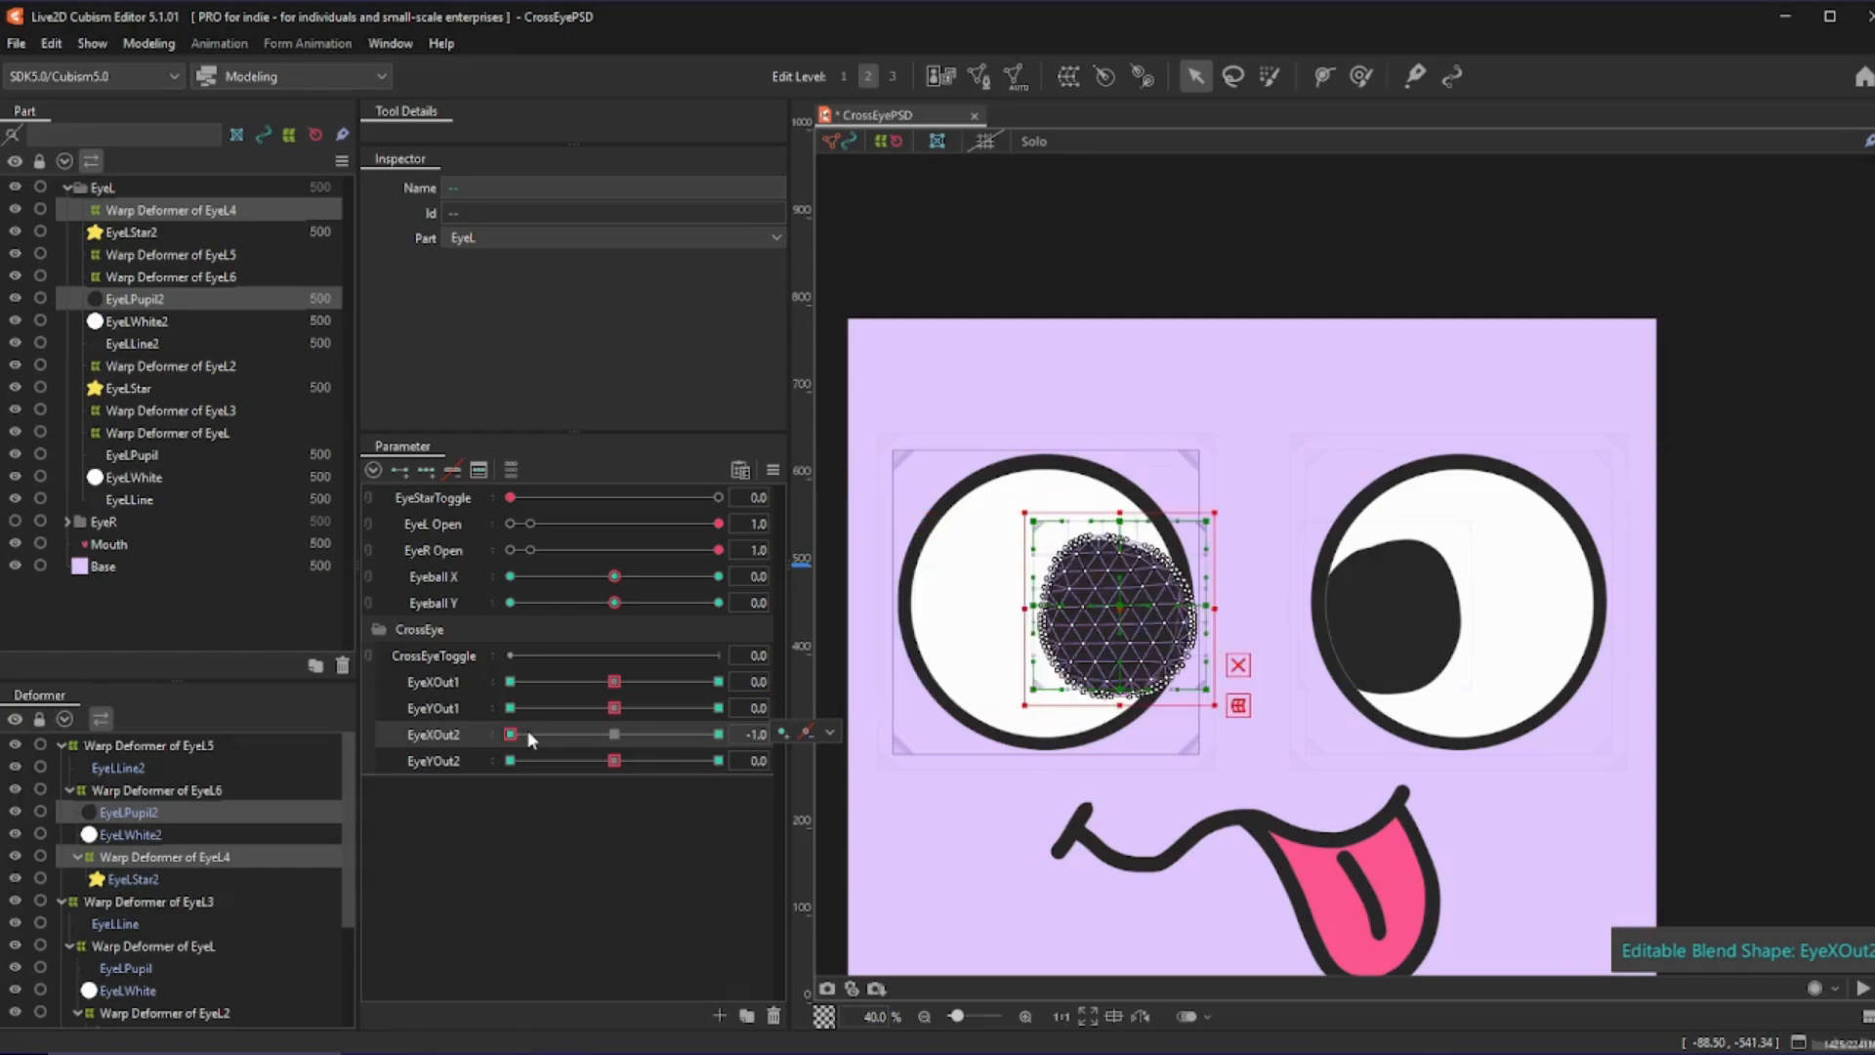
left_click_drag(527, 733, 488, 751)
left_click(629, 736)
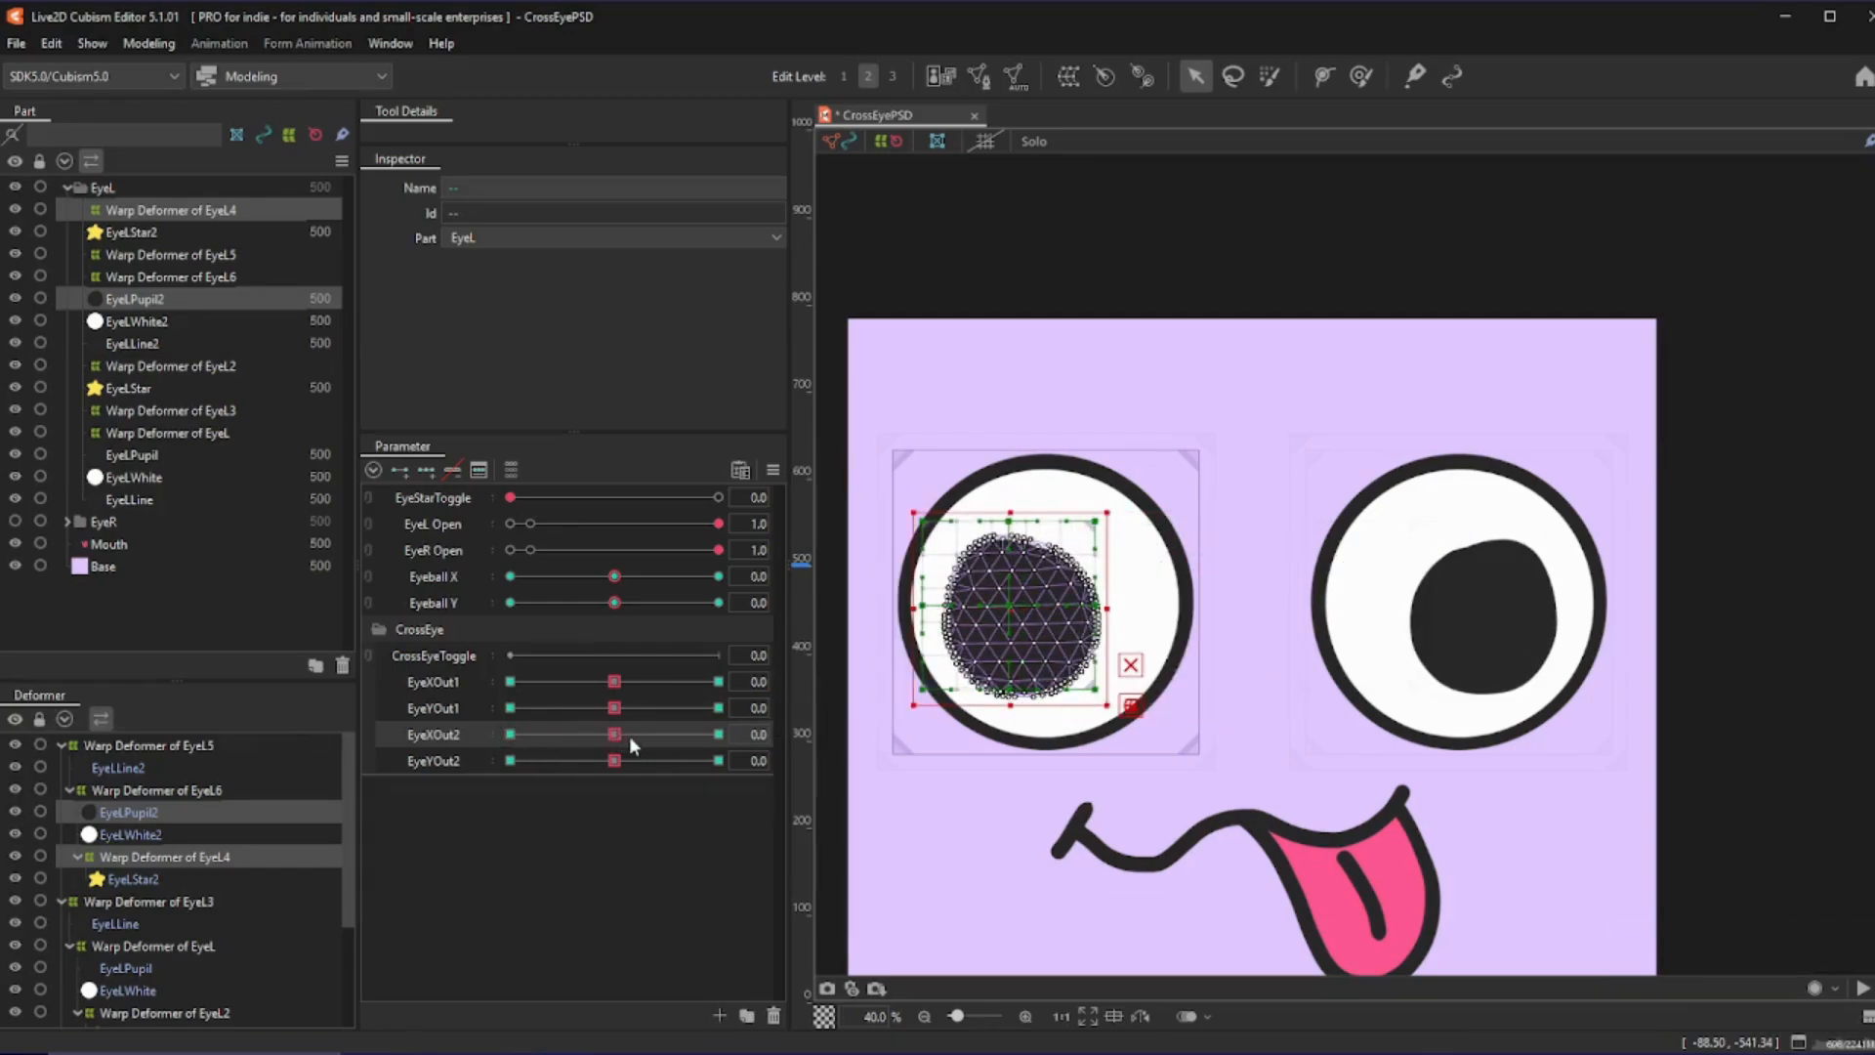
left_click(699, 739)
left_click(633, 734)
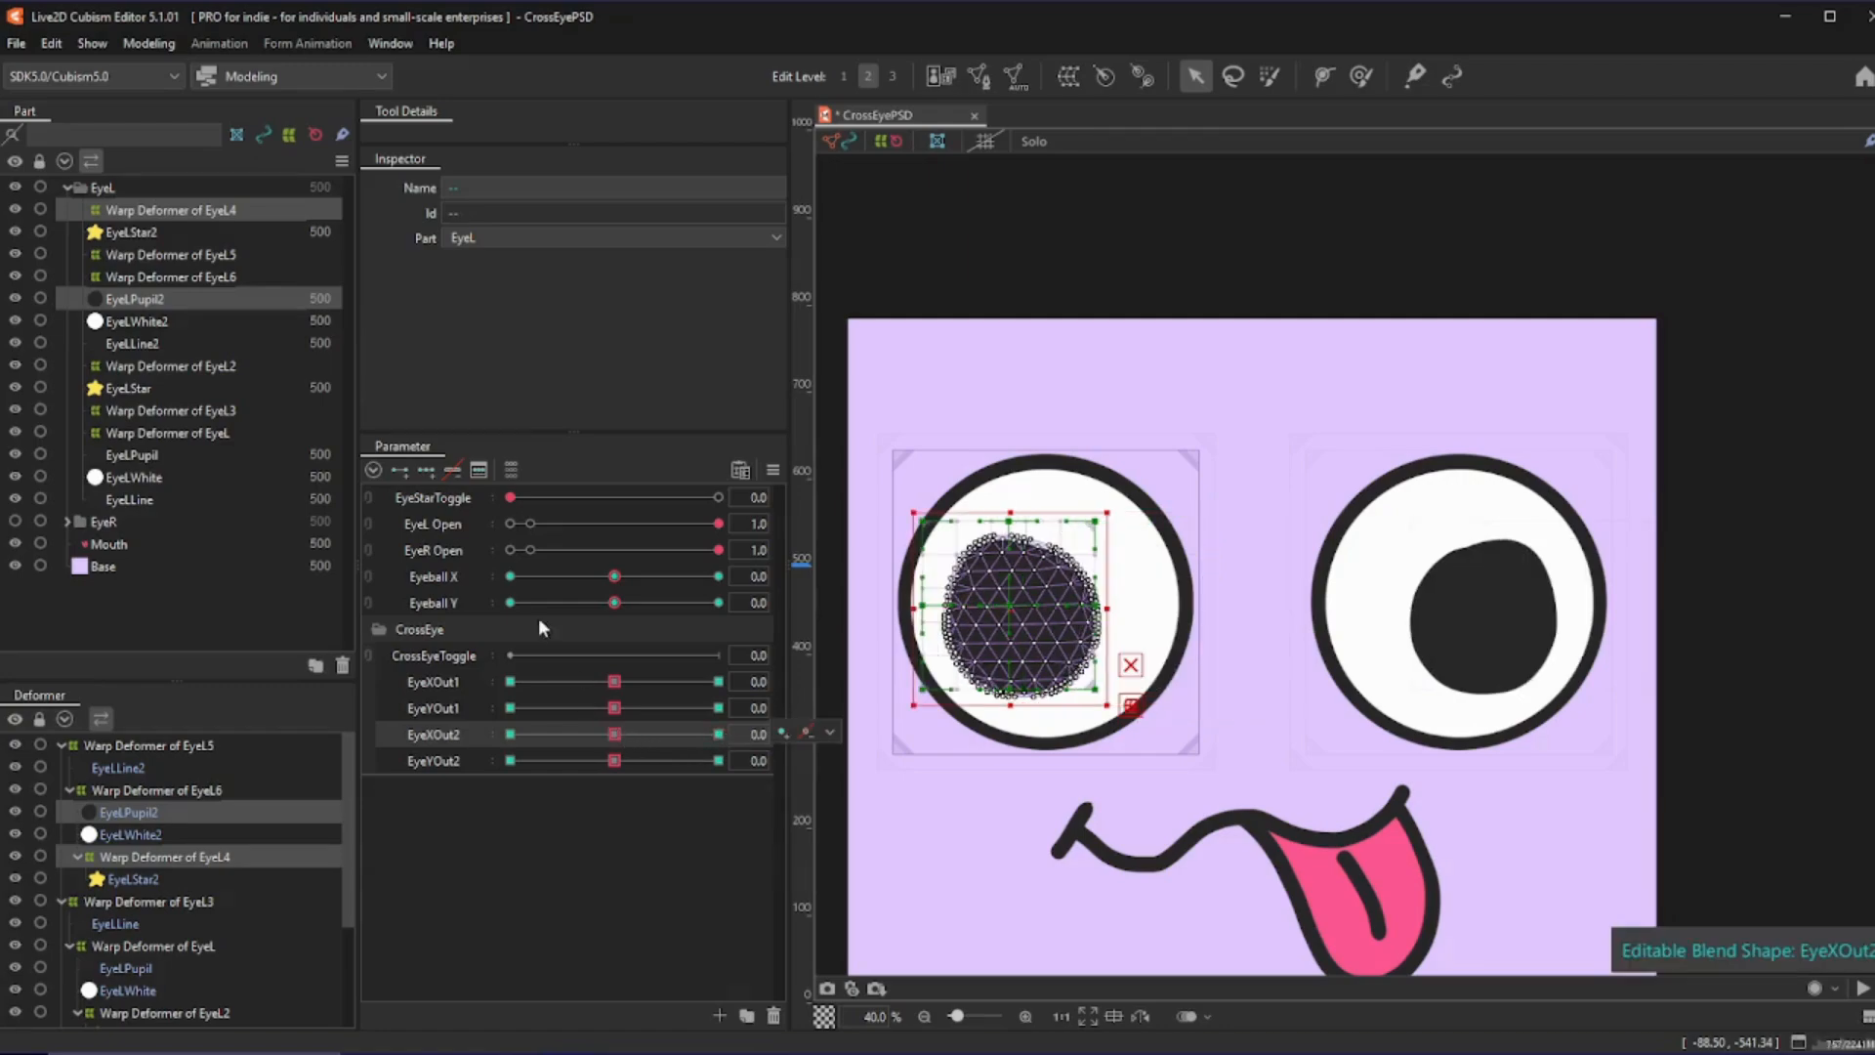
- Paste the Eyeball X -1.0 pose of the selected pupil onto the 1.0 key of EyeXOut2
left_click(509, 604)
left_click(605, 604)
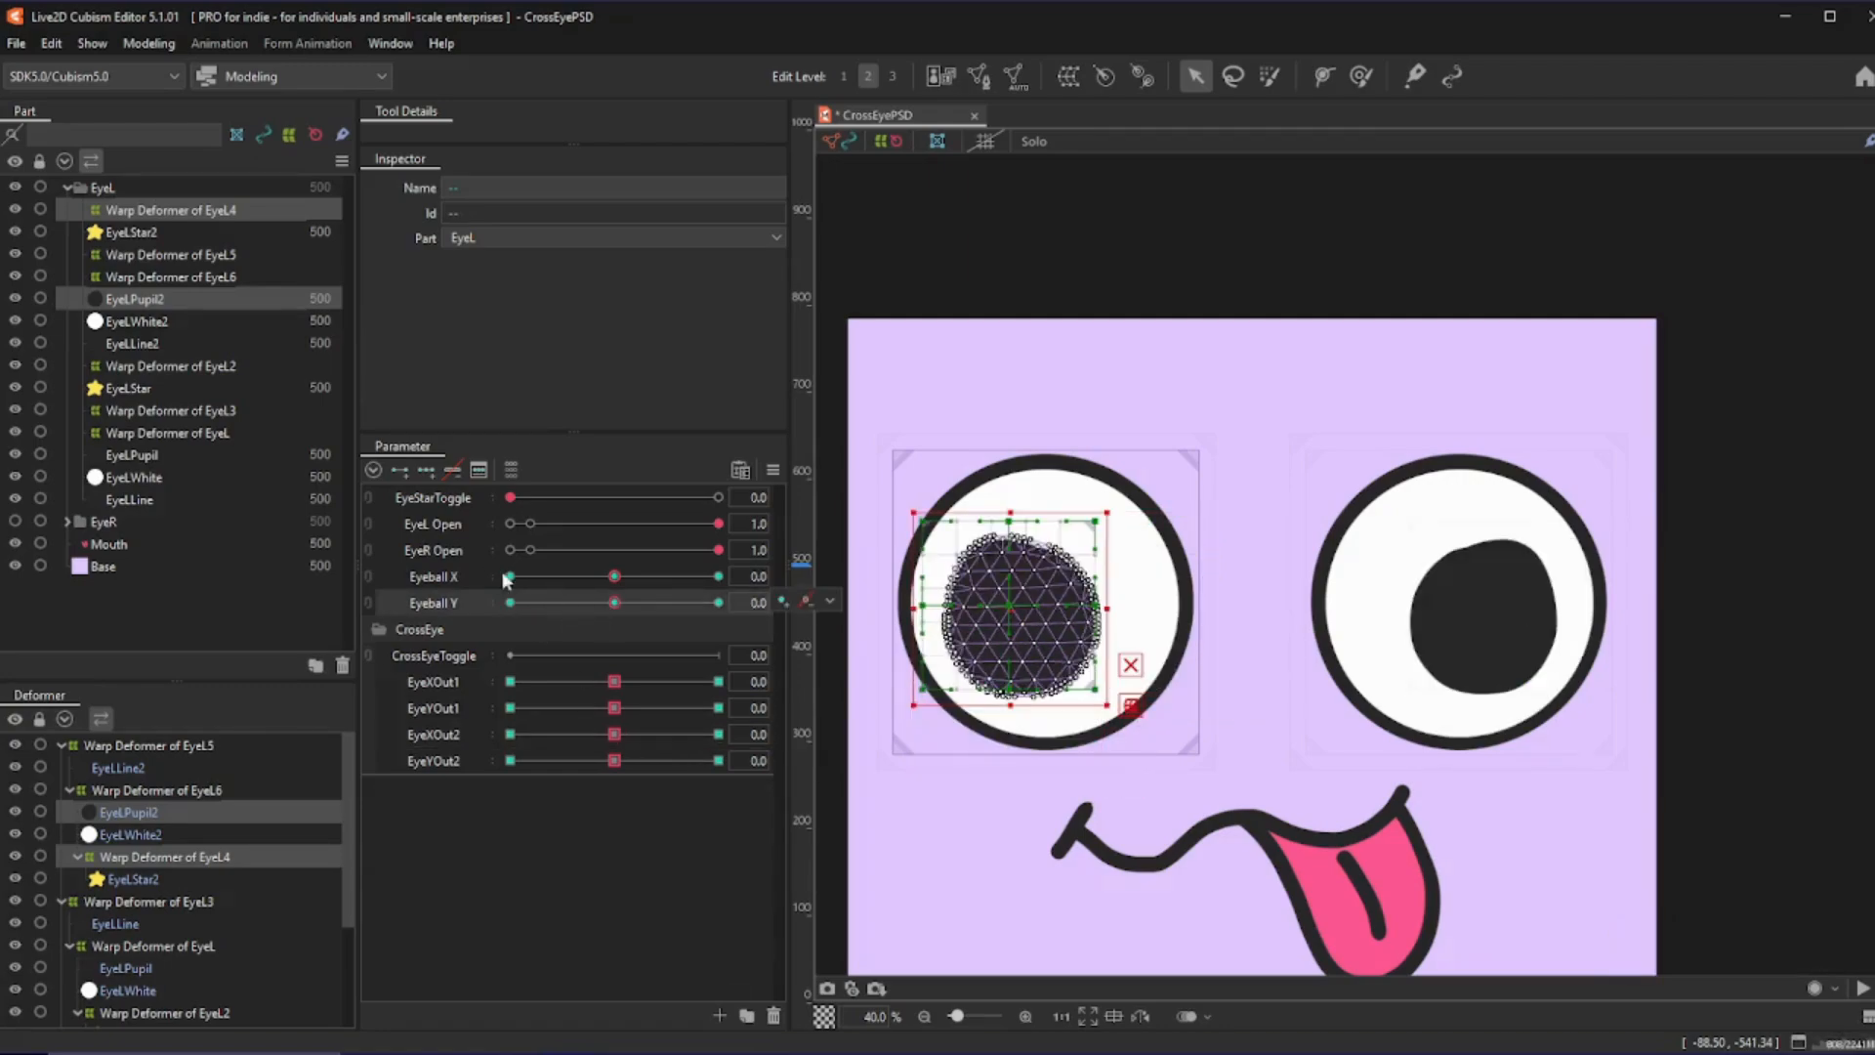
left_click(508, 577)
left_click(602, 576)
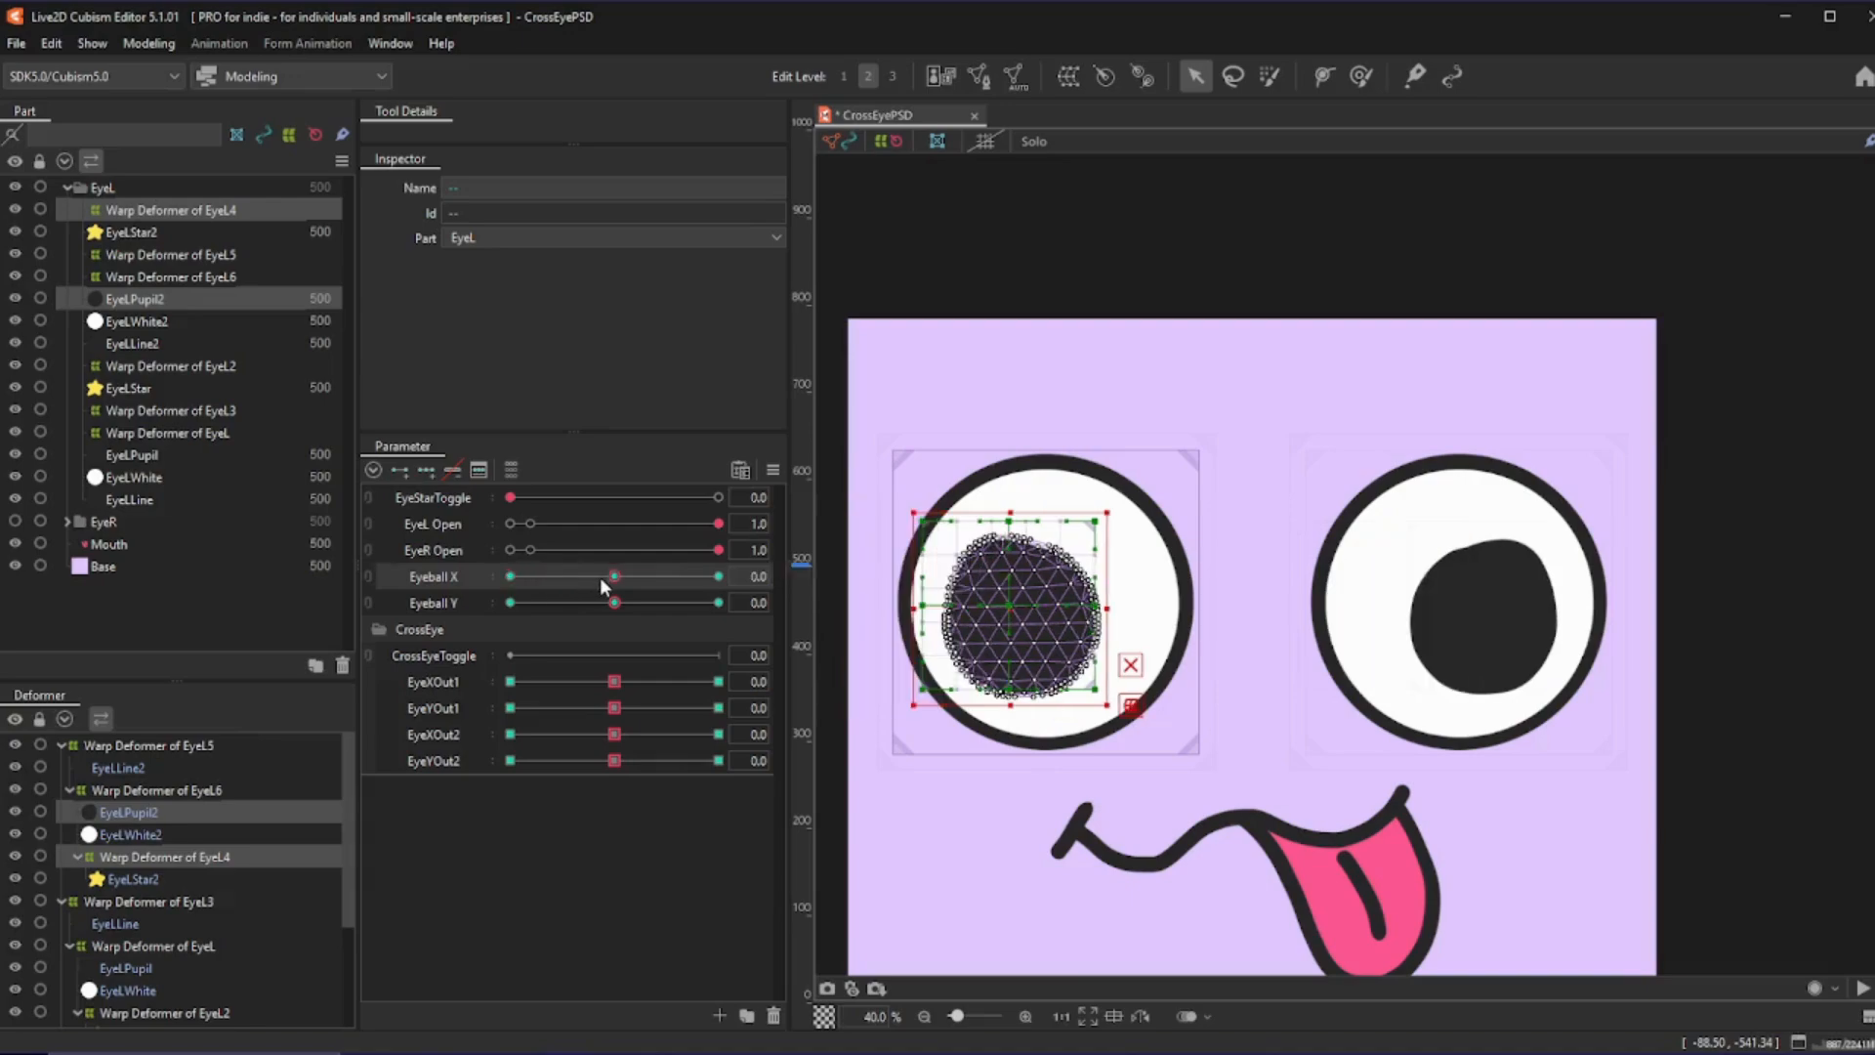
left_click(707, 732)
key("ctrl+v")
- Test the opposing pupil movement by sweeping EyeXOut2 and EyeYOut2, returning both to 0.0
left_click_drag(709, 734, 699, 772)
left_click(654, 734)
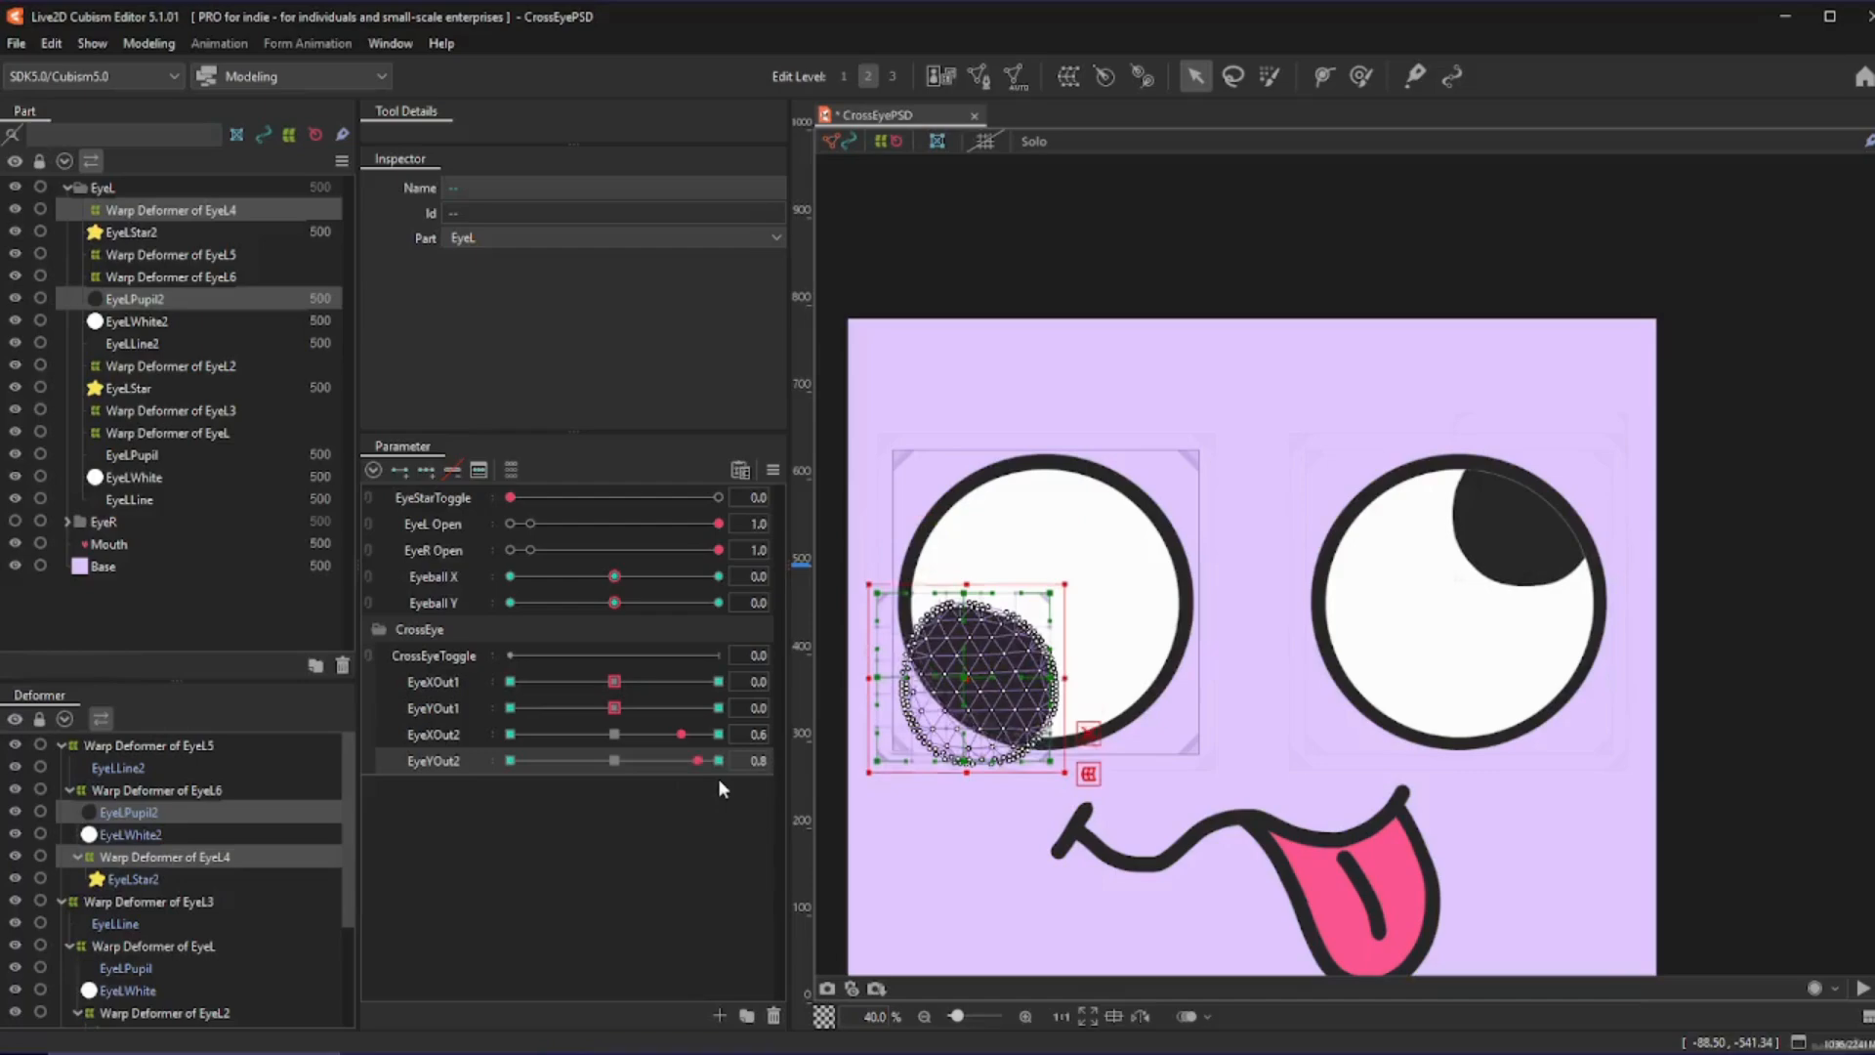
left_click(614, 759)
left_click(612, 734)
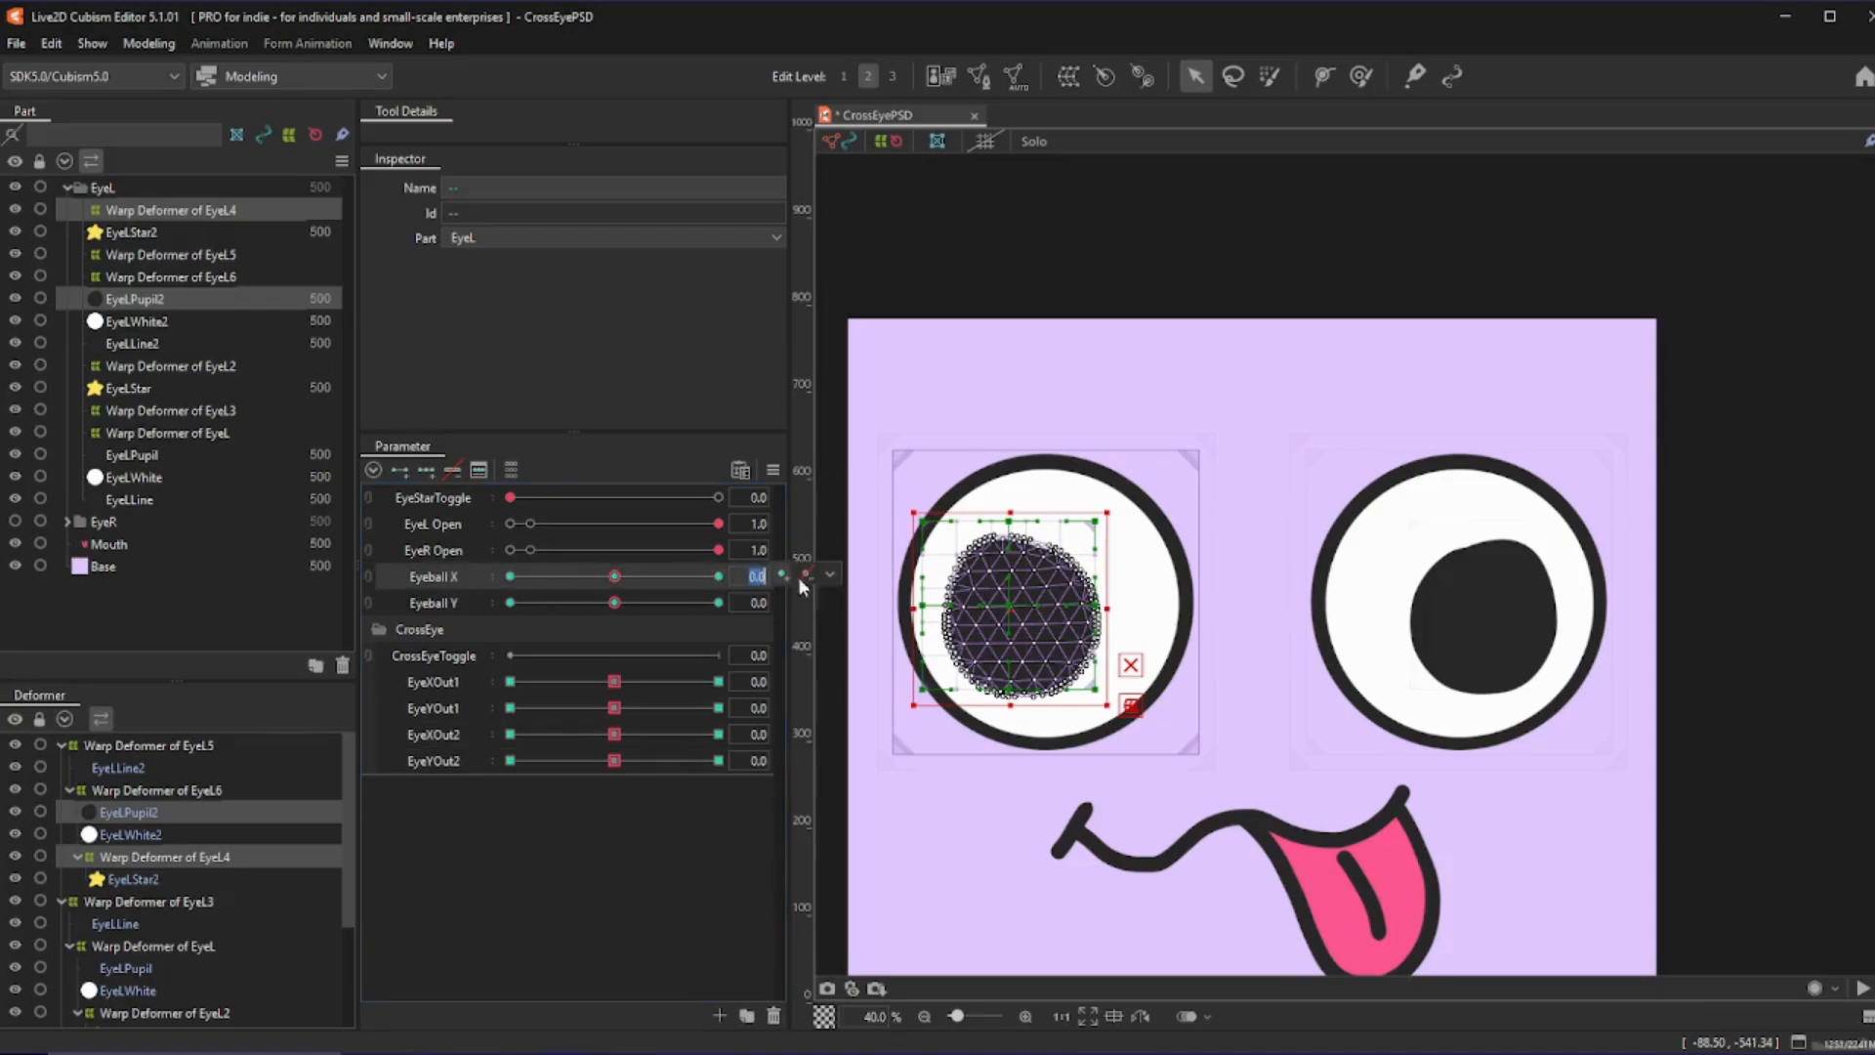
- Delete the Eyeball X and Eyeball Y keys from all objects linked to Eyeball X, and test EyeXOut1, returning it to 0.0
left_click(806, 575)
left_click(865, 580)
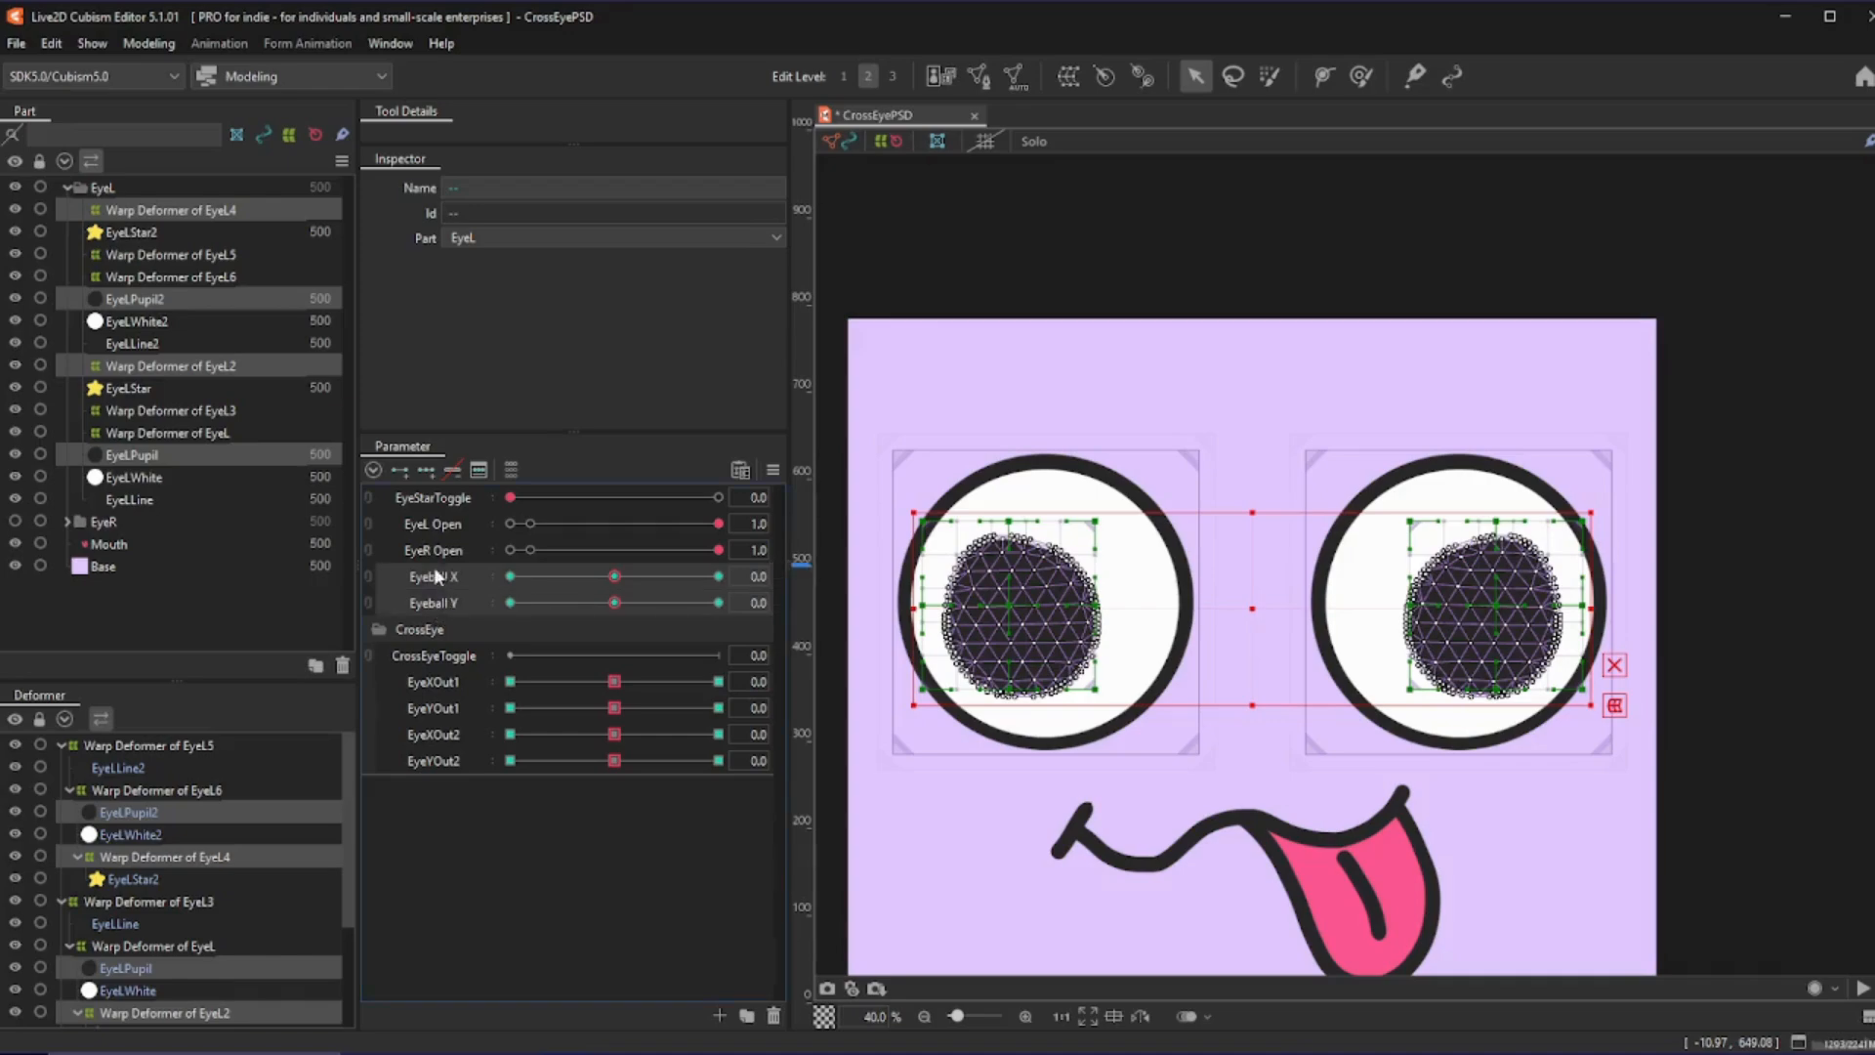
left_click(457, 471)
left_click_drag(613, 681, 840, 710)
left_click(611, 680)
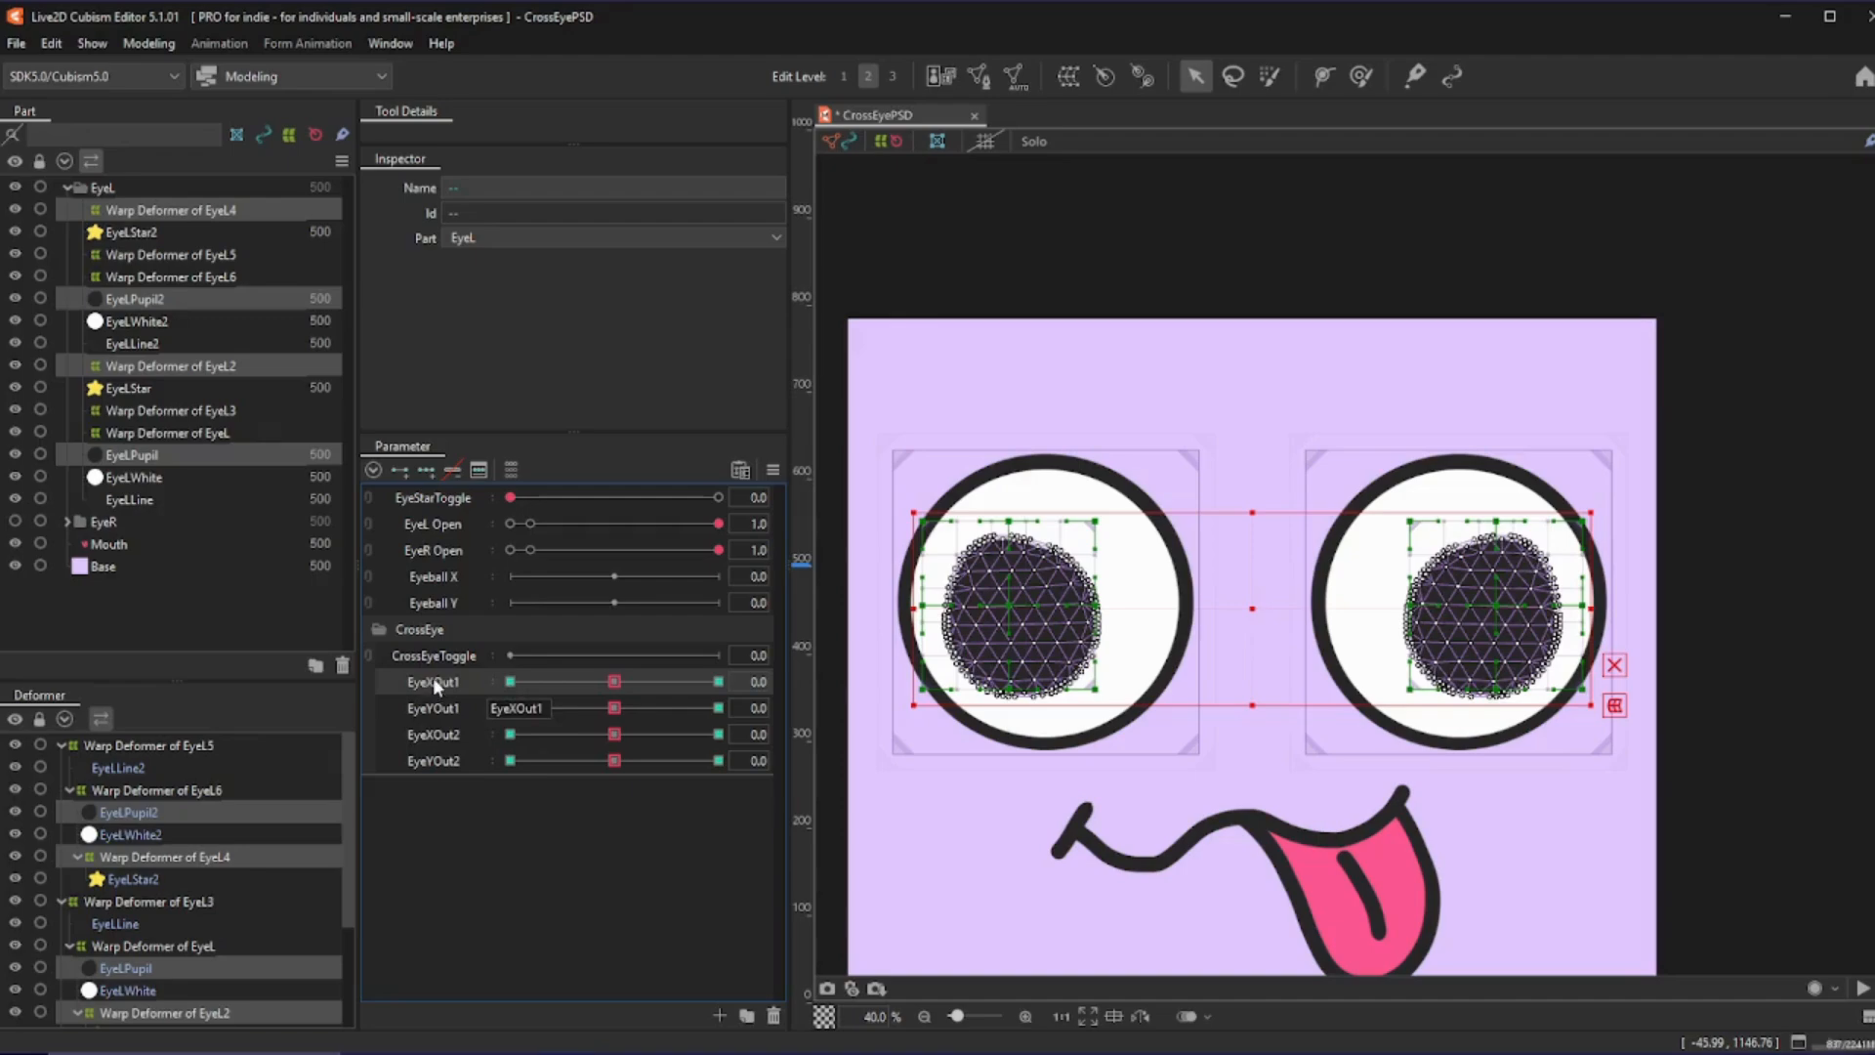
- Limit the EyeXOut1 blend shape weight by CrossEyeToggle using the Line3 preset graph
left_click(775, 470)
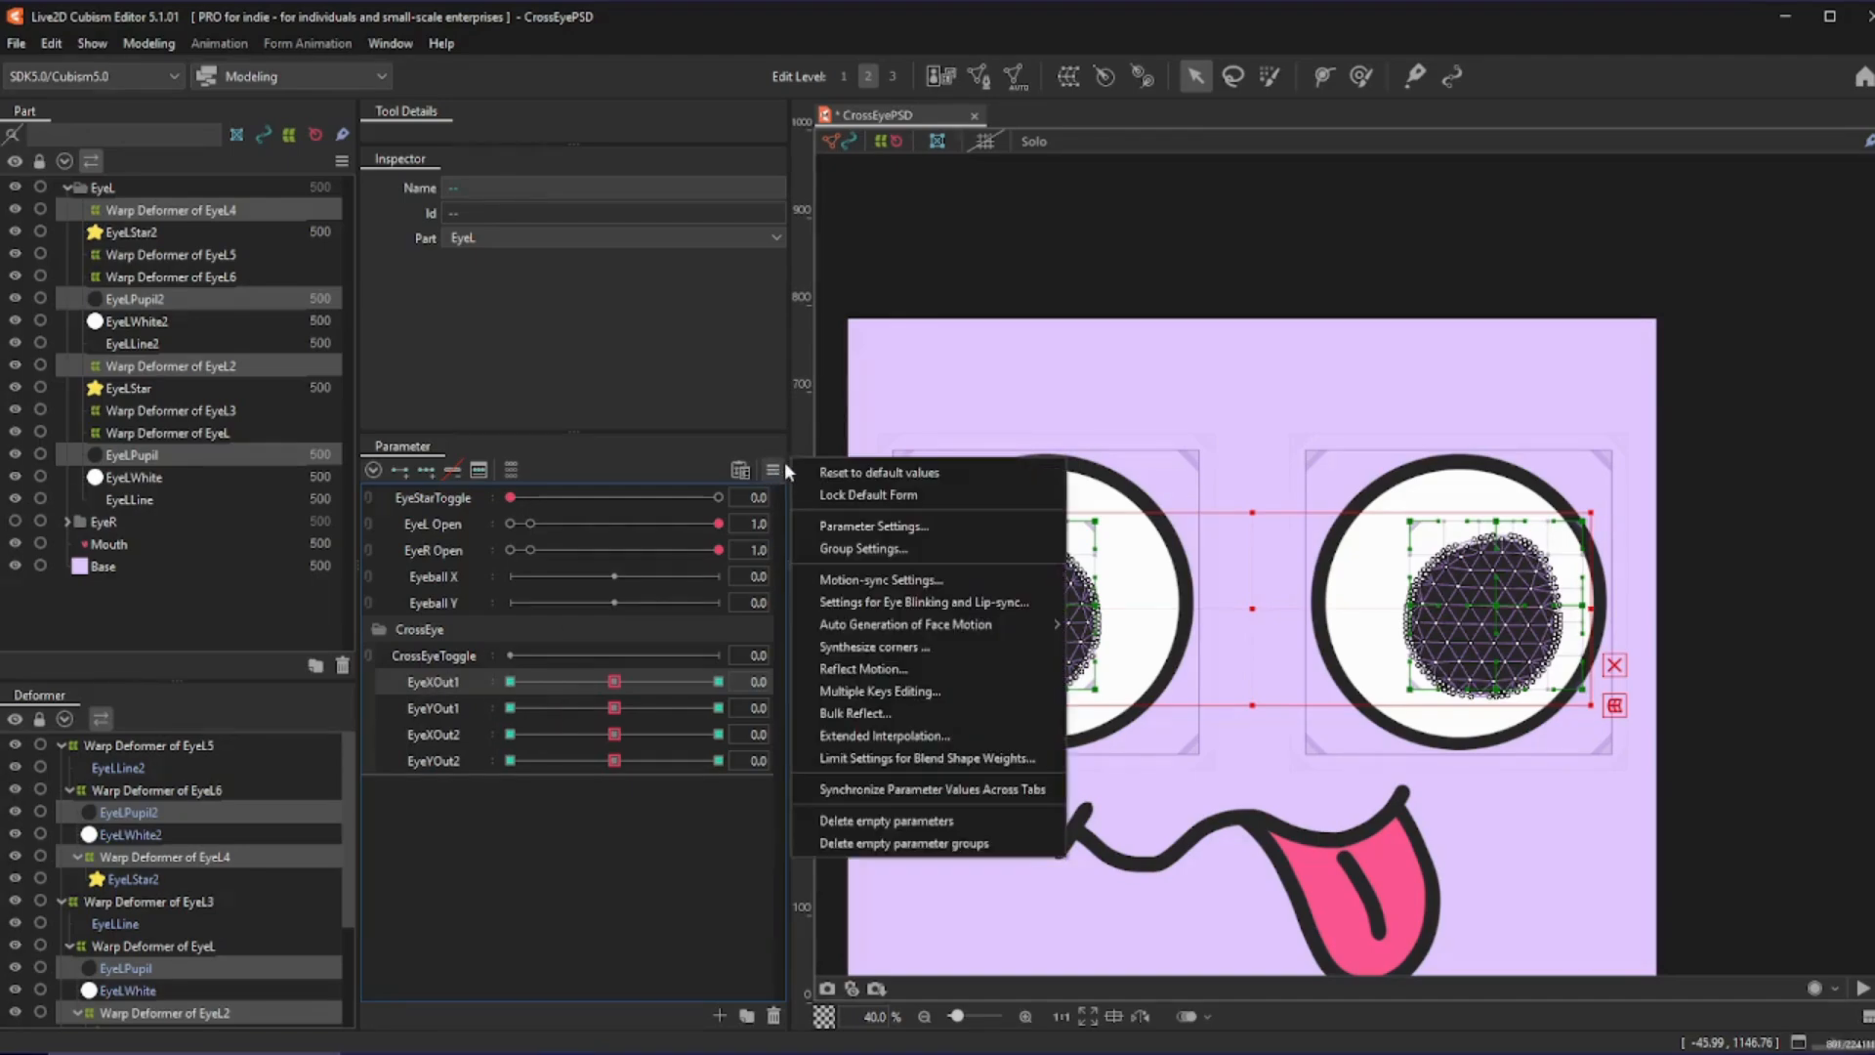
left_click(945, 763)
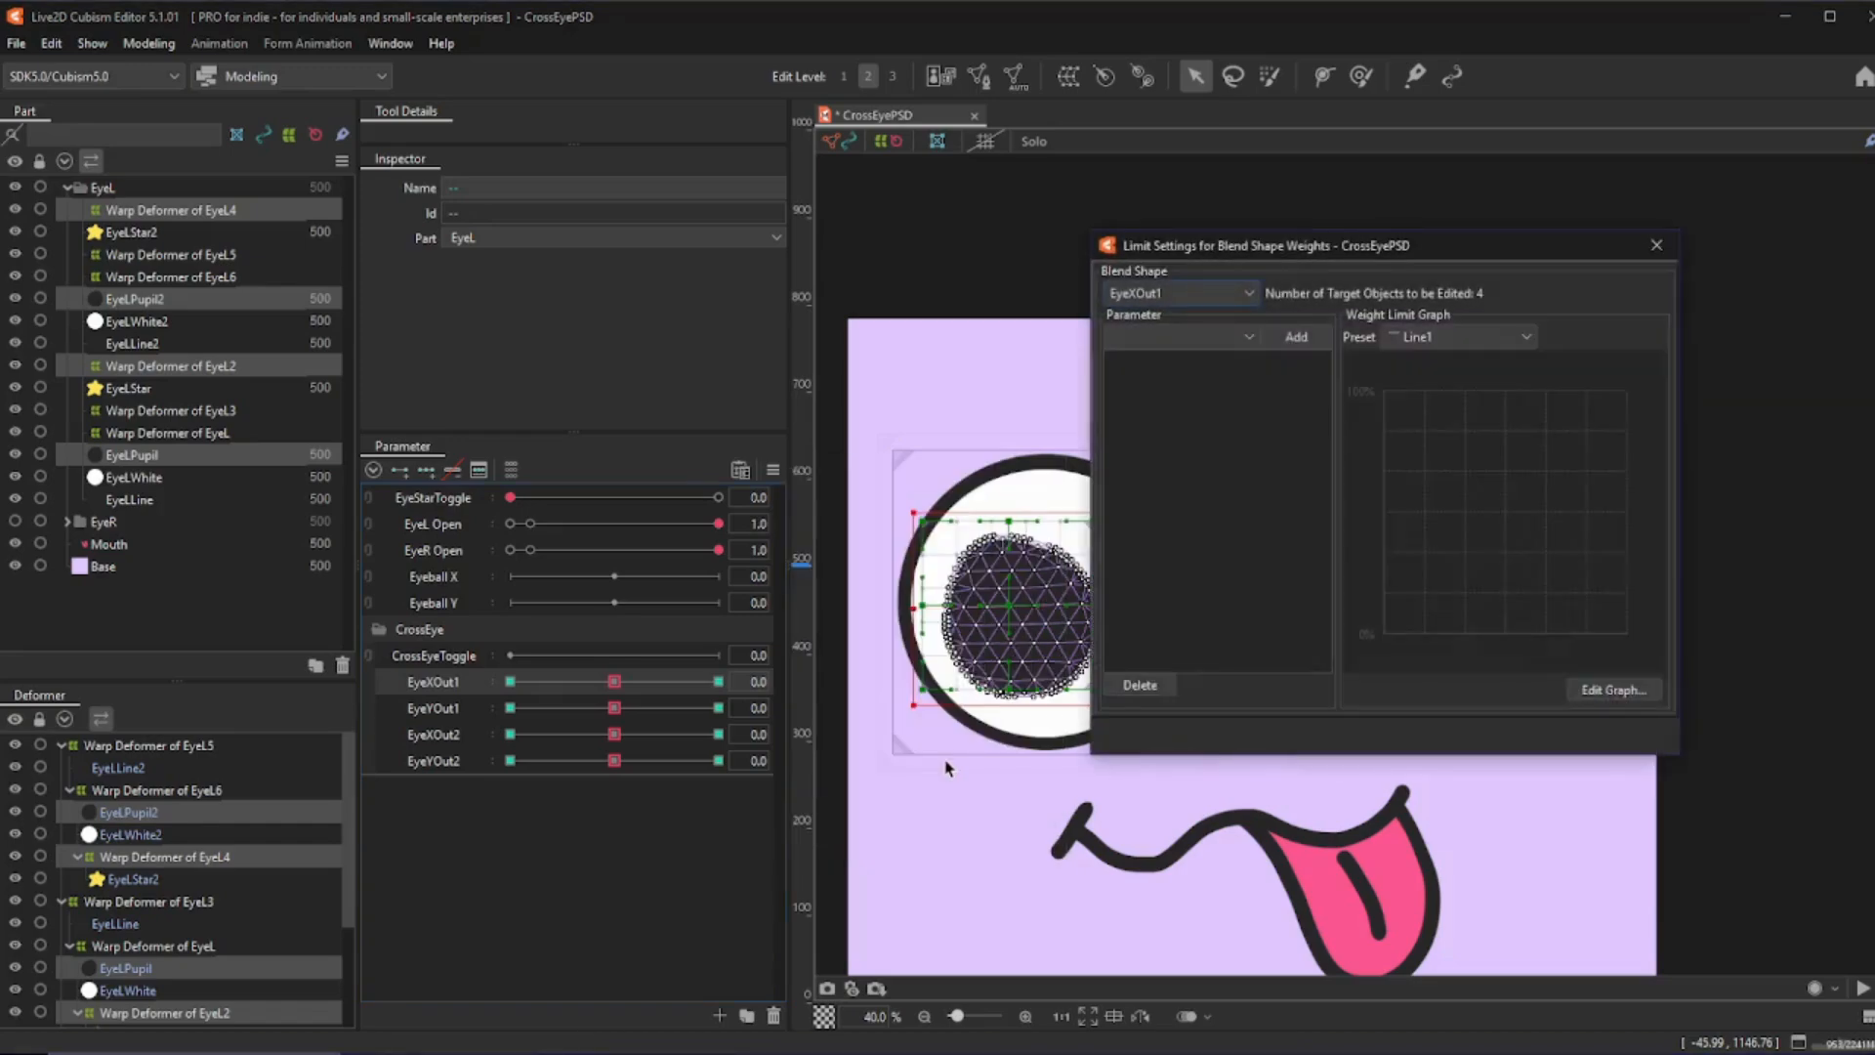
left_click_drag(1211, 246, 996, 264)
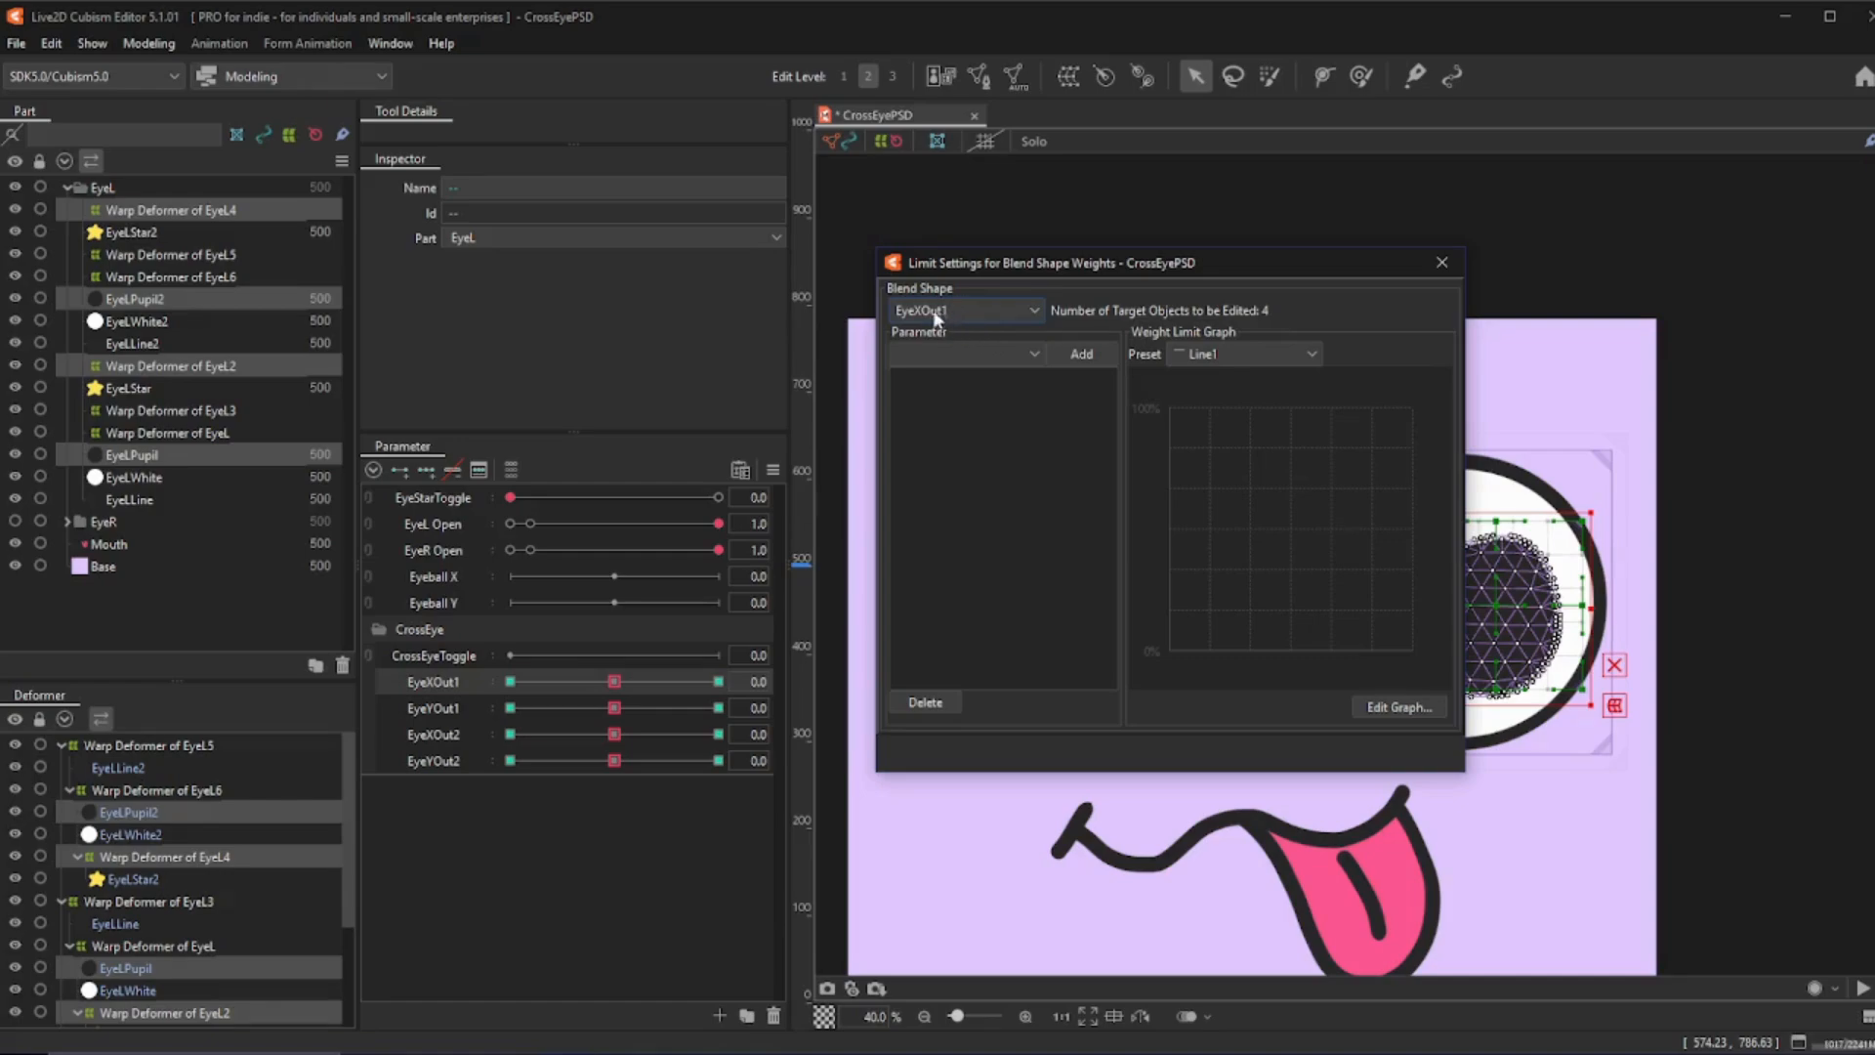
left_click(979, 358)
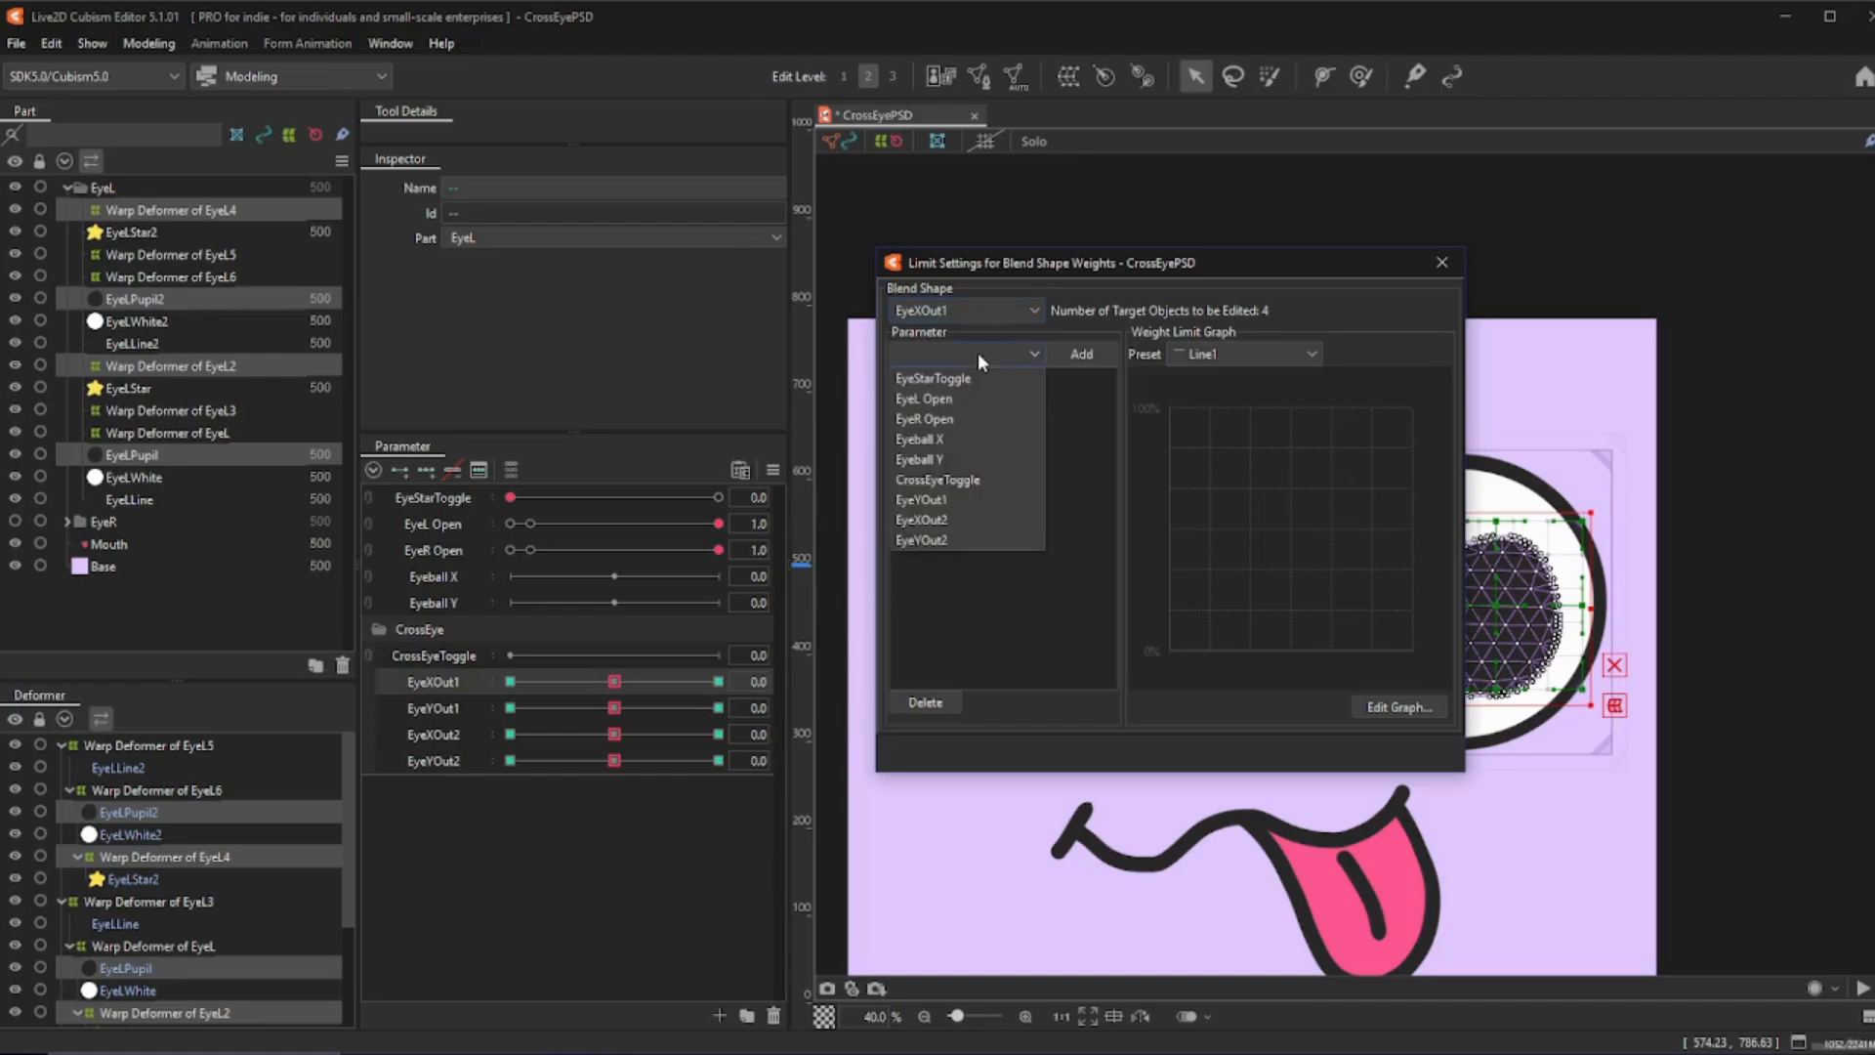
left_click(955, 478)
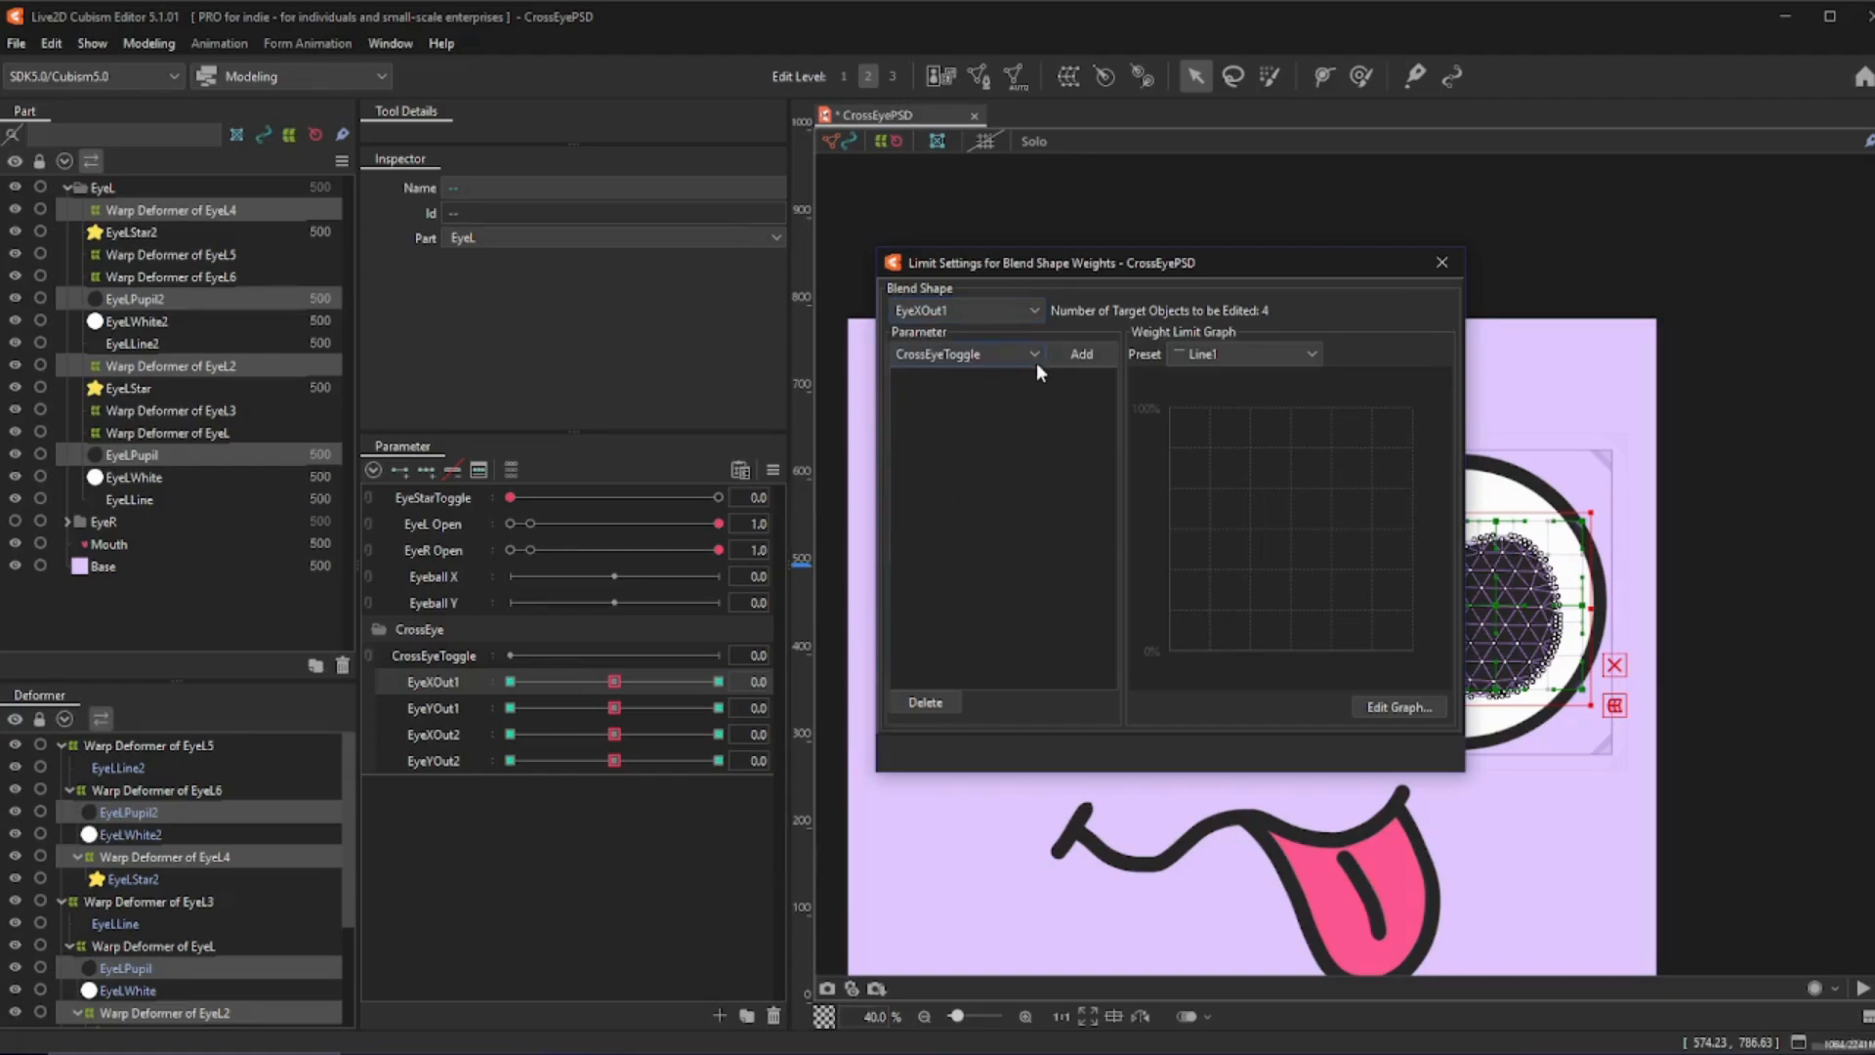
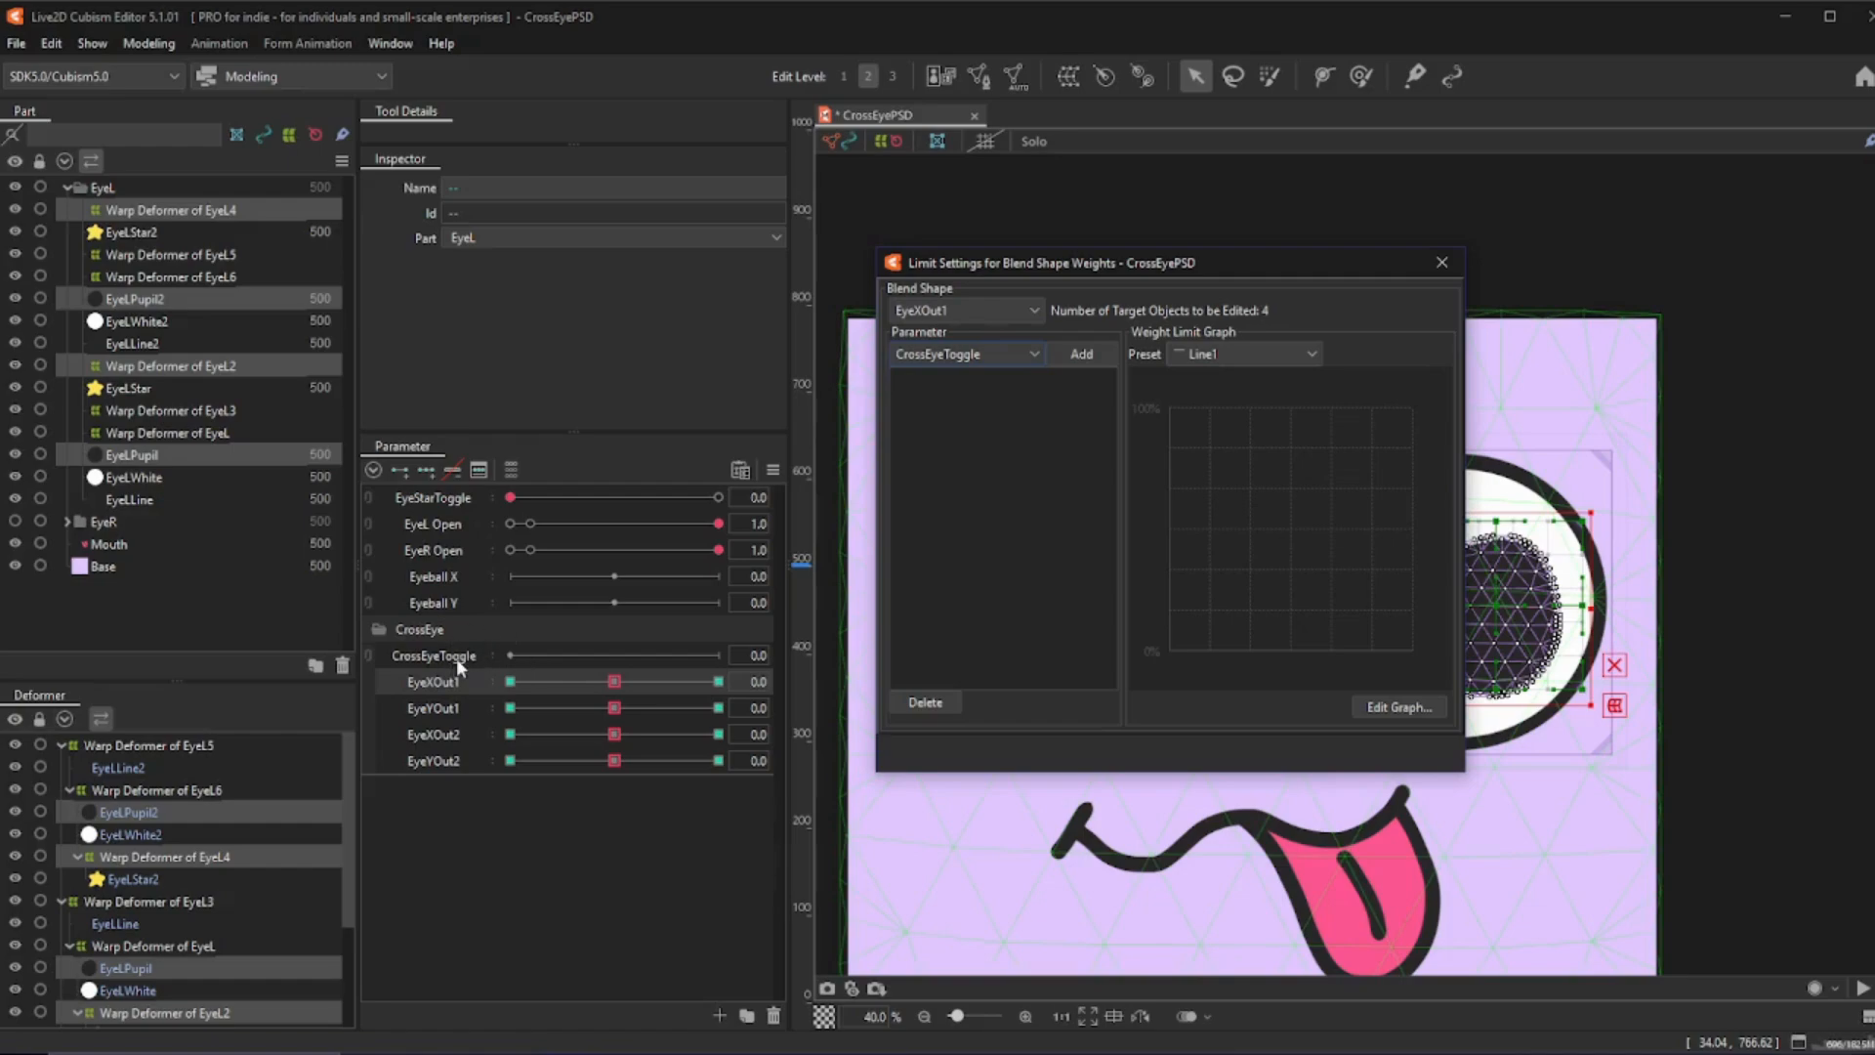
left_click(1254, 361)
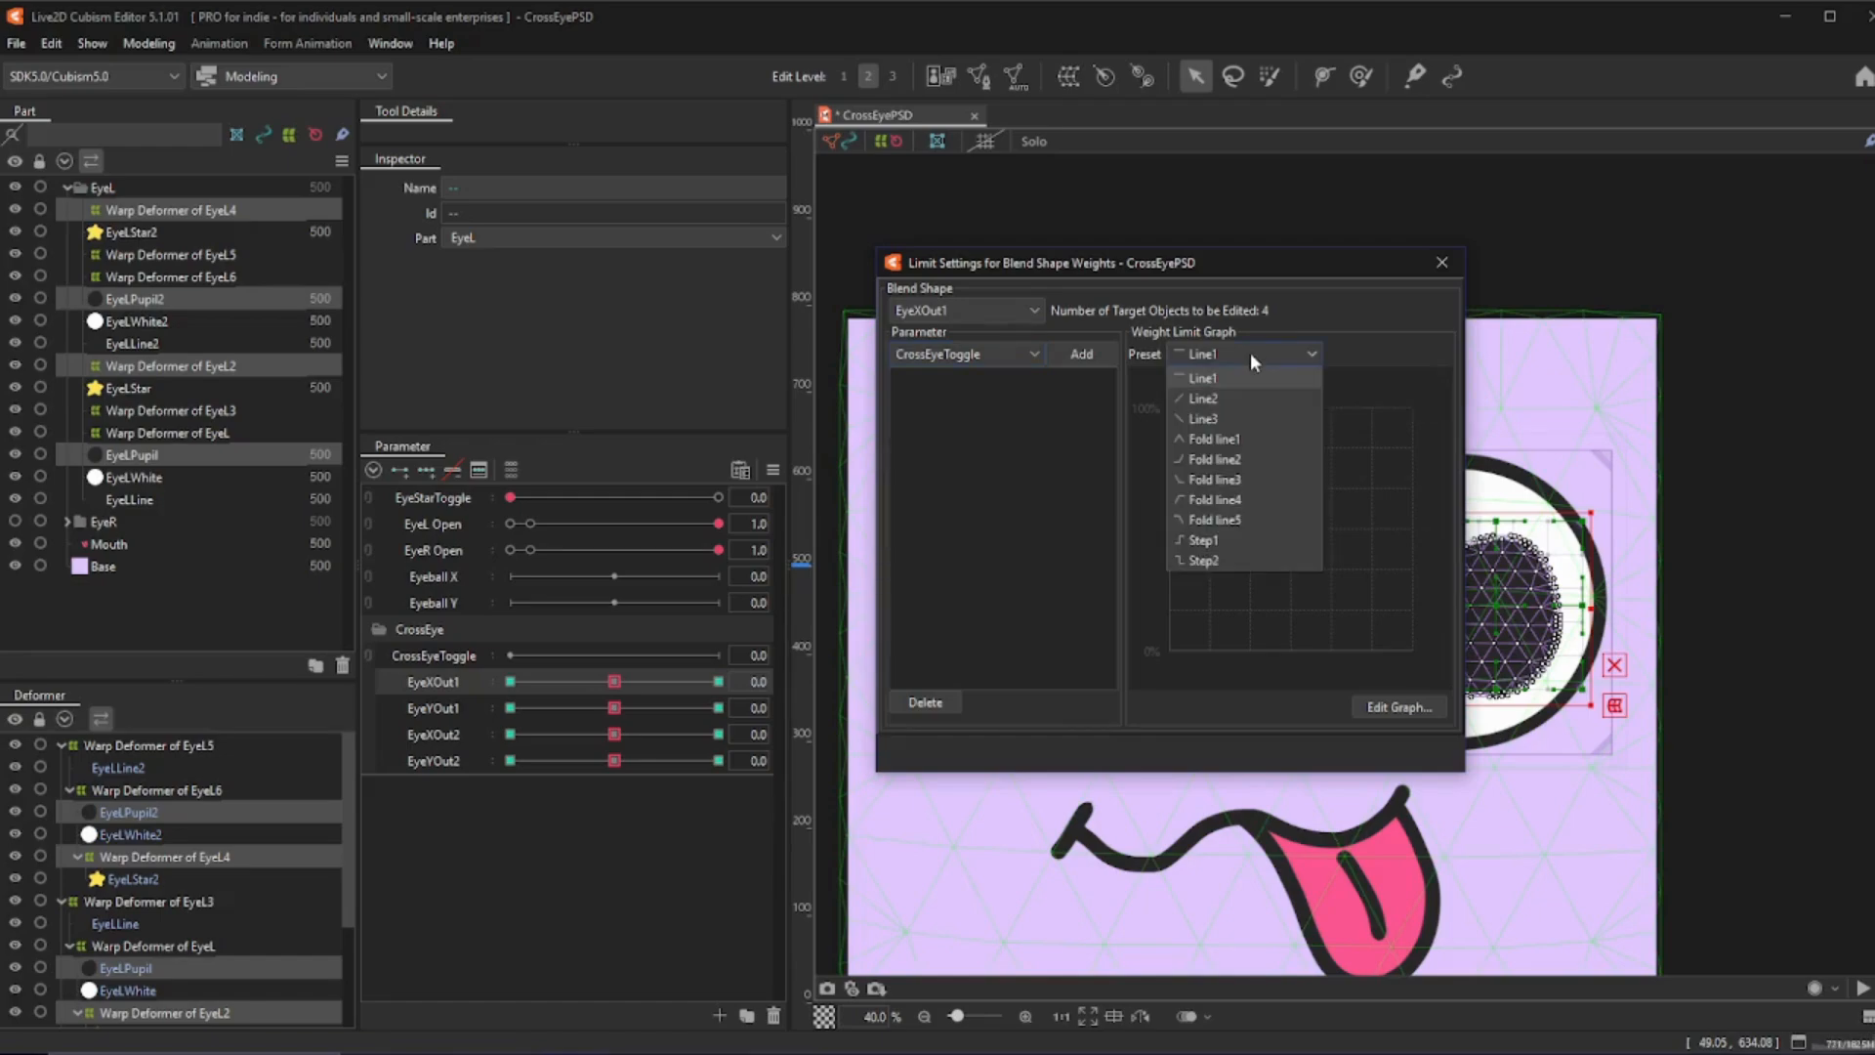
left_click(1246, 418)
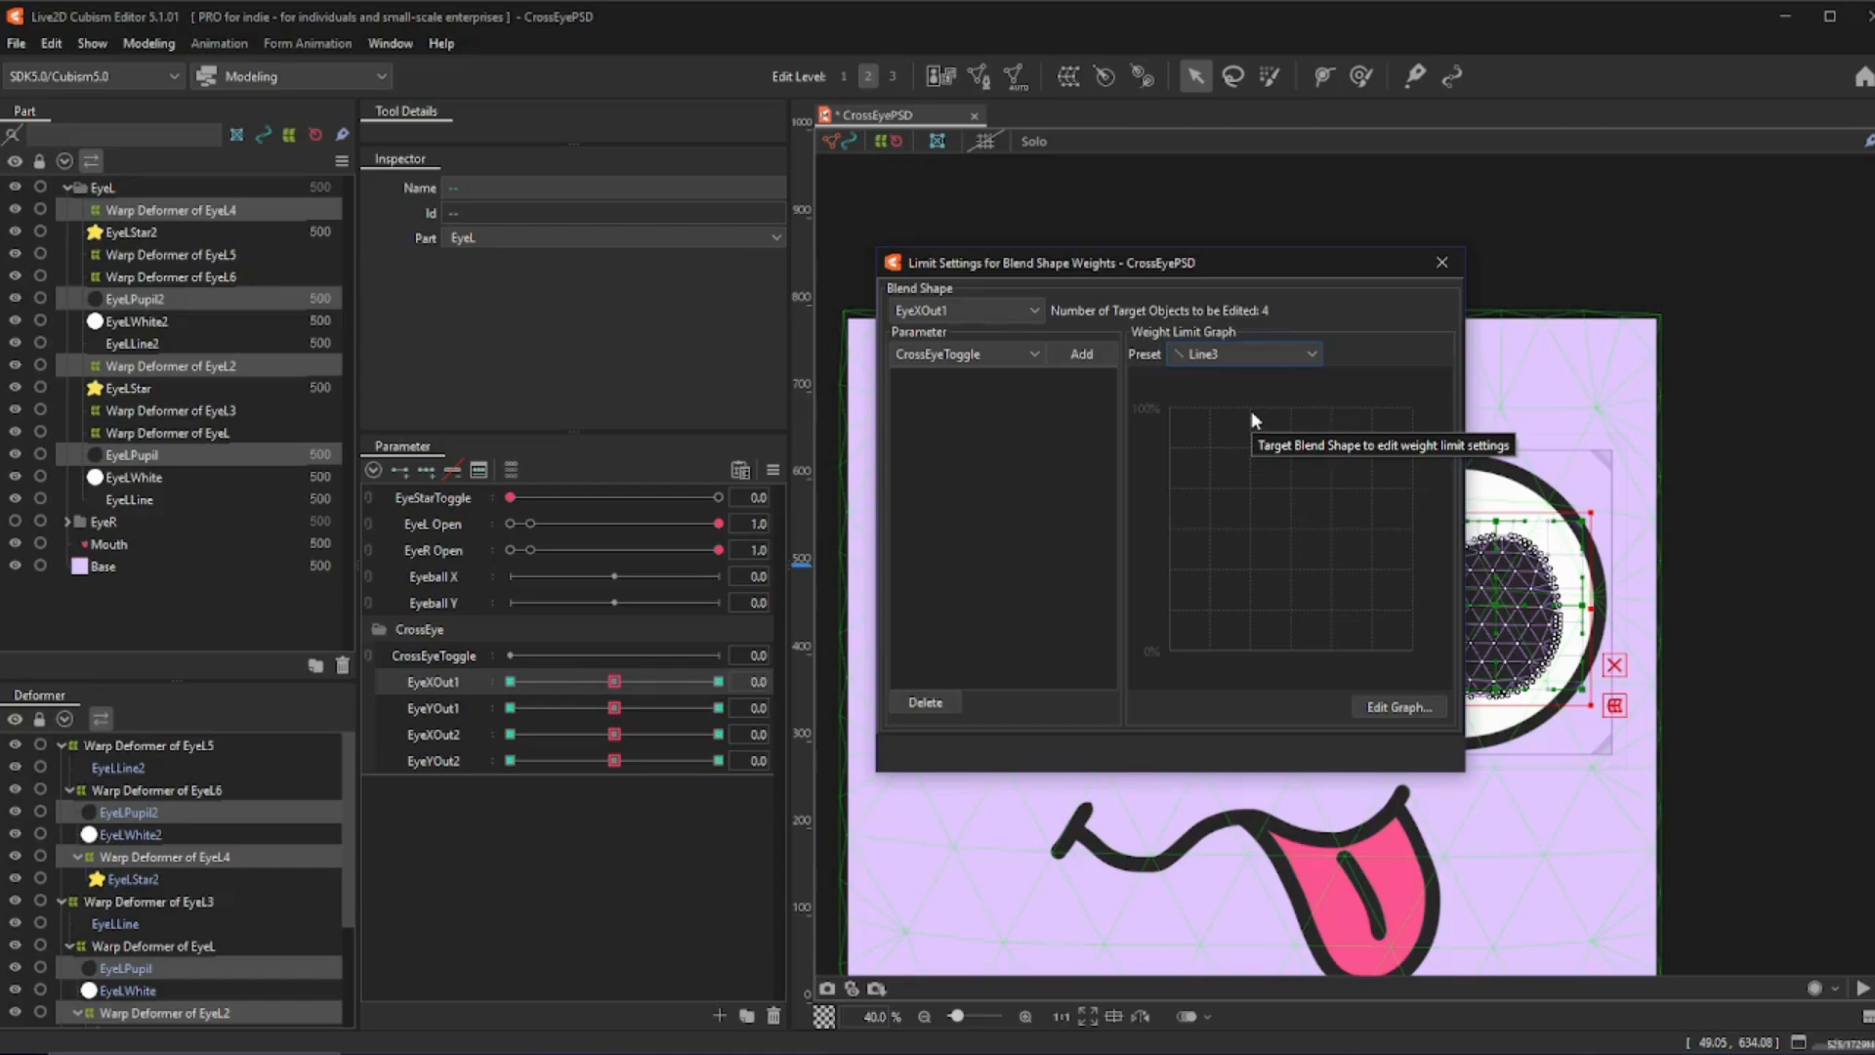
left_click(1227, 353)
left_click(1216, 419)
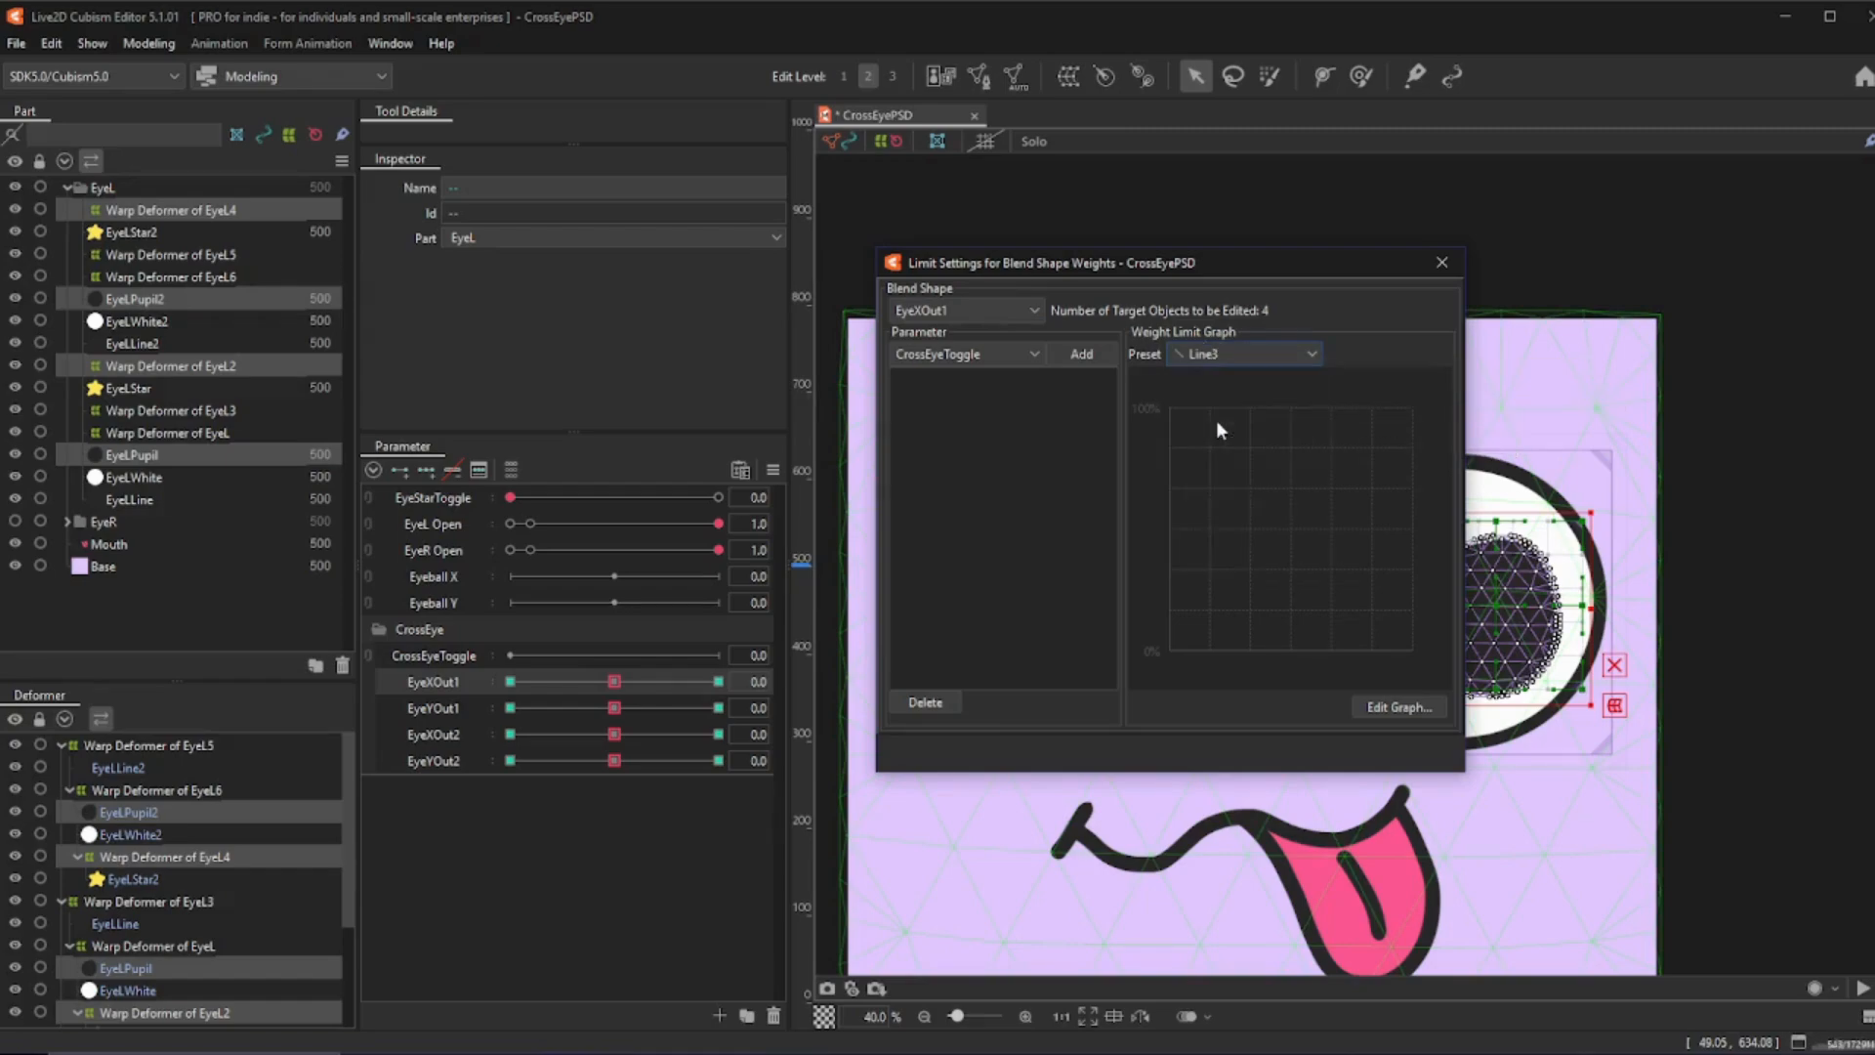
left_click(1096, 354)
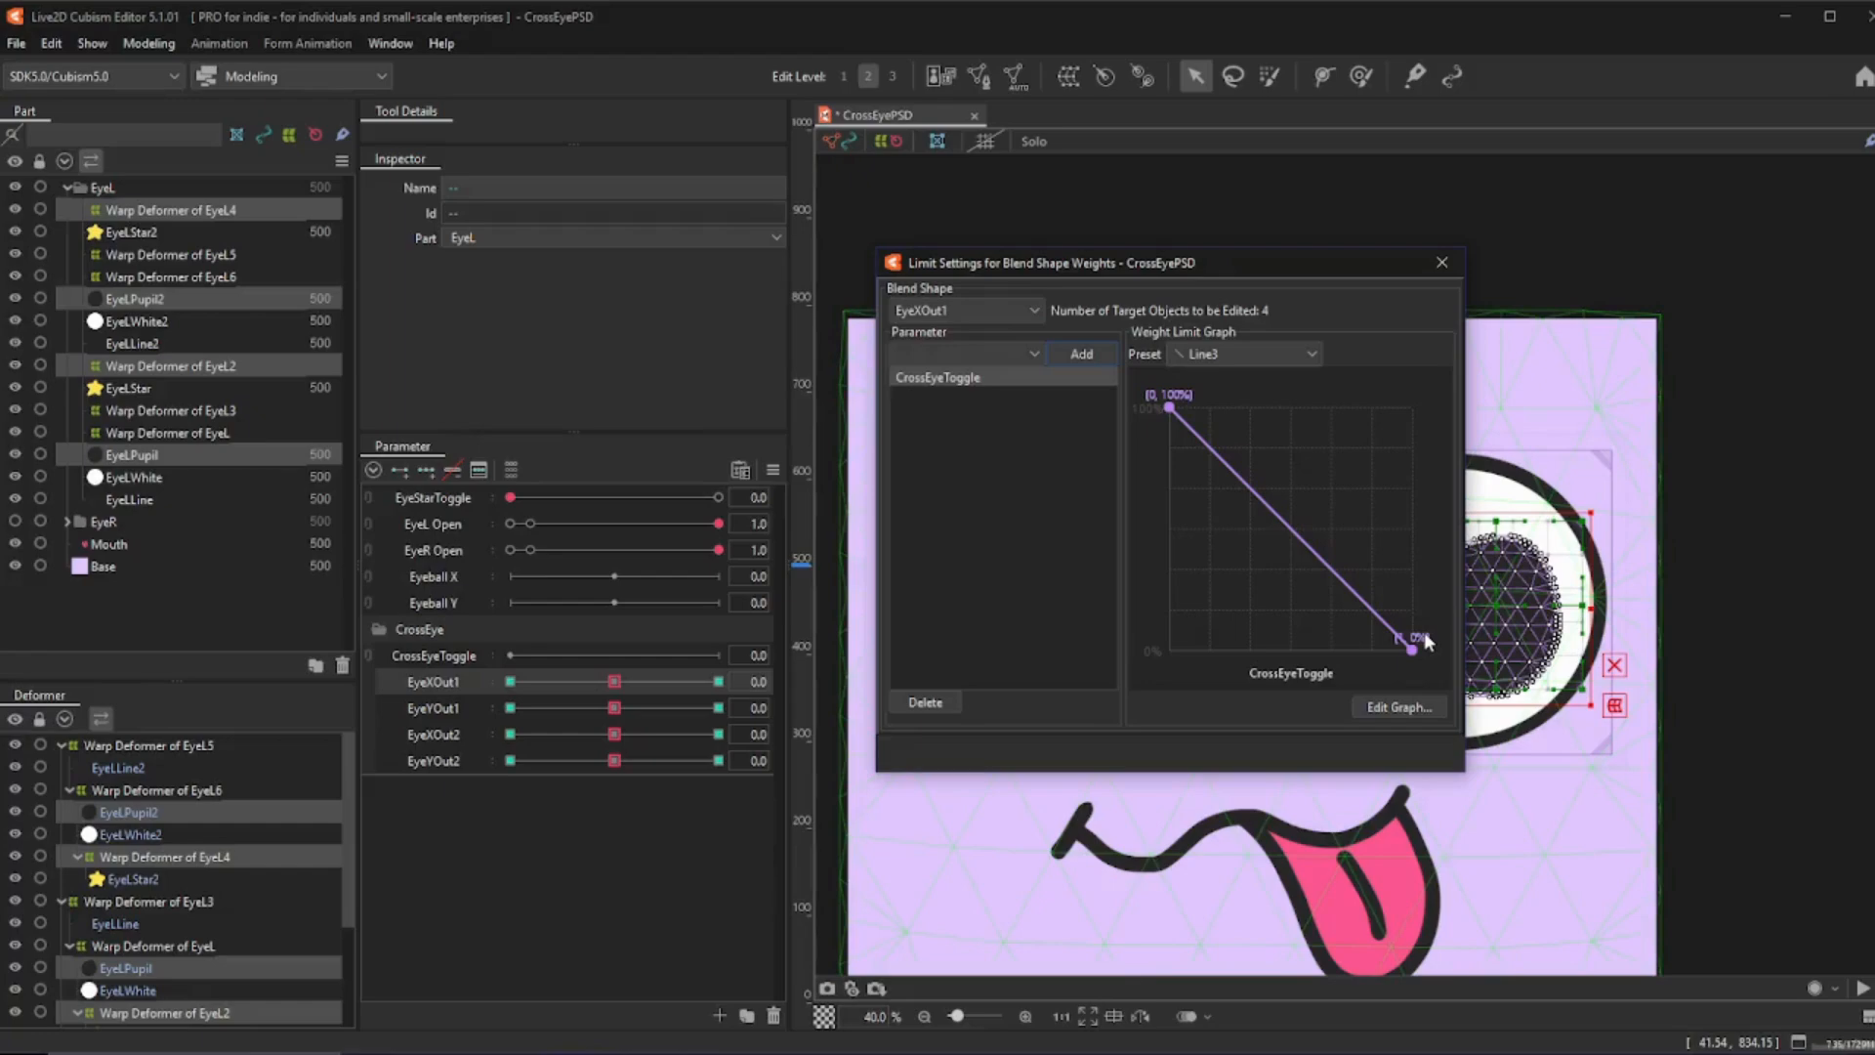
- Add CrossEyeToggle as a weight limit on the EyeYOut1 blend shape with the Line3 preset
left_click(983, 301)
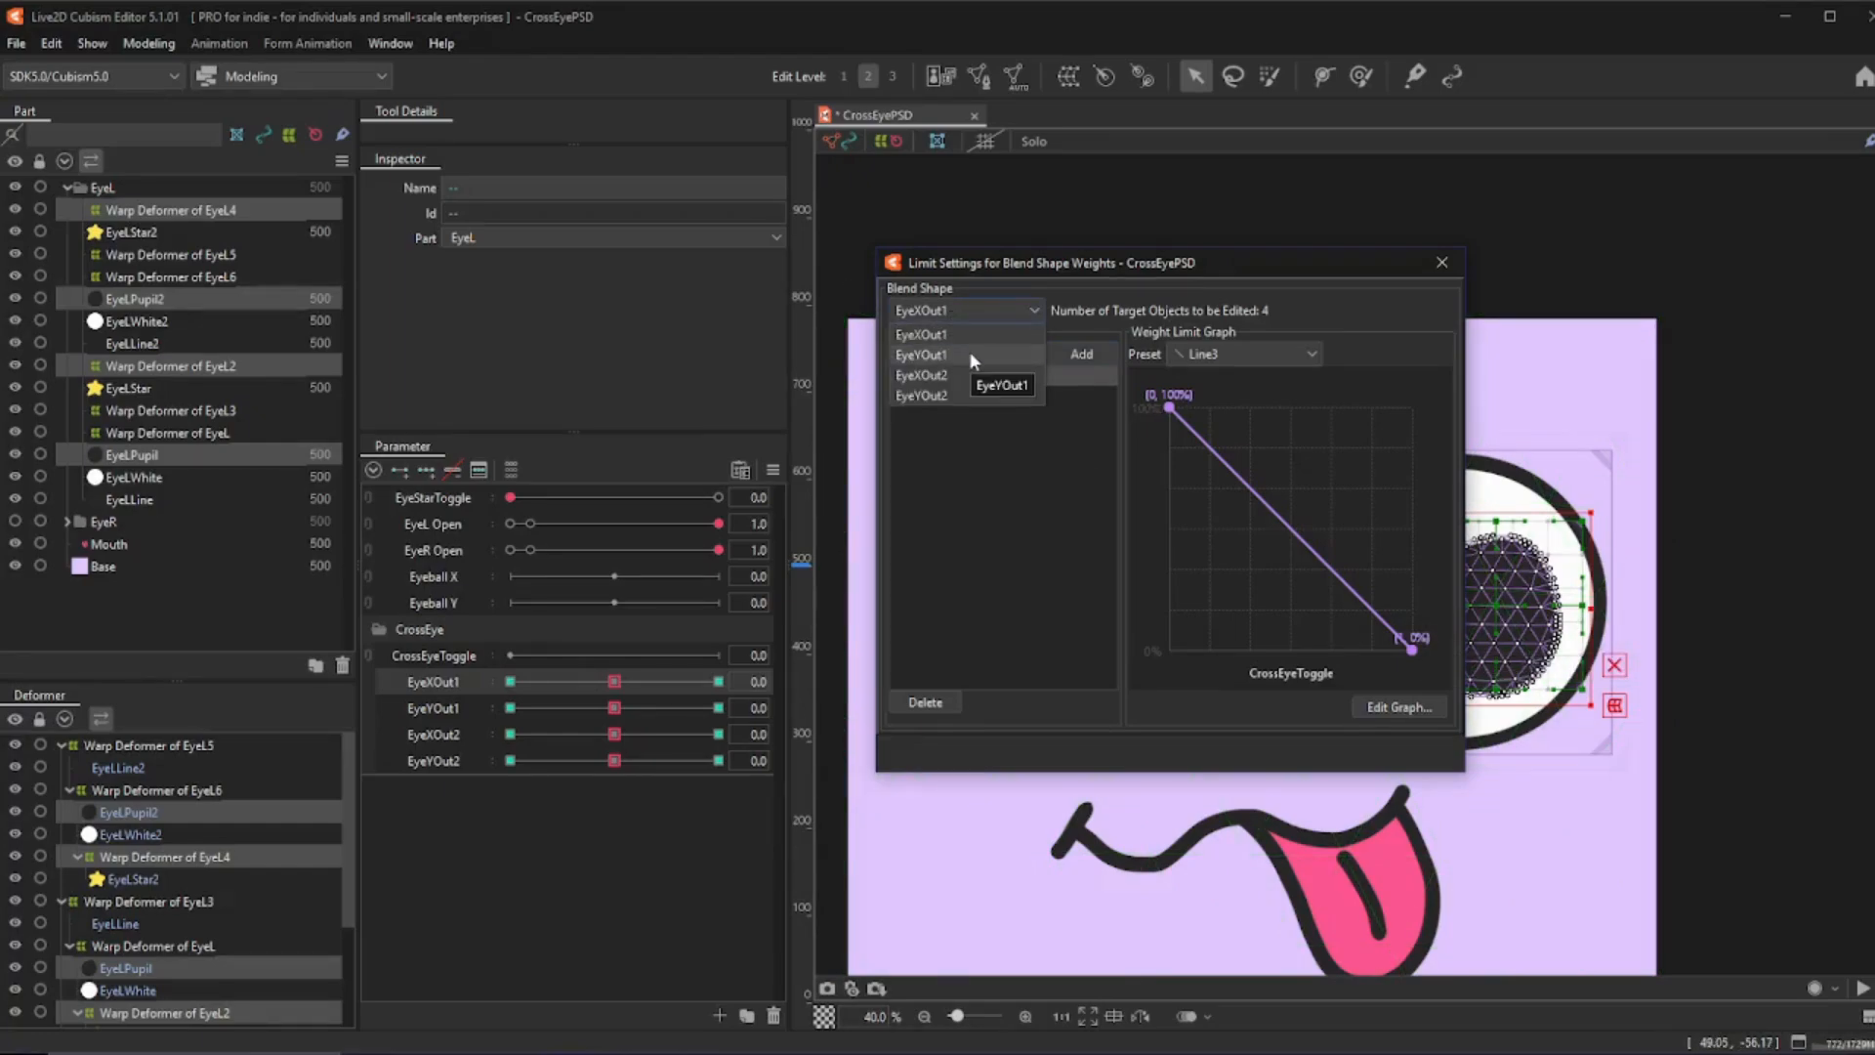
left_click(970, 355)
left_click(977, 355)
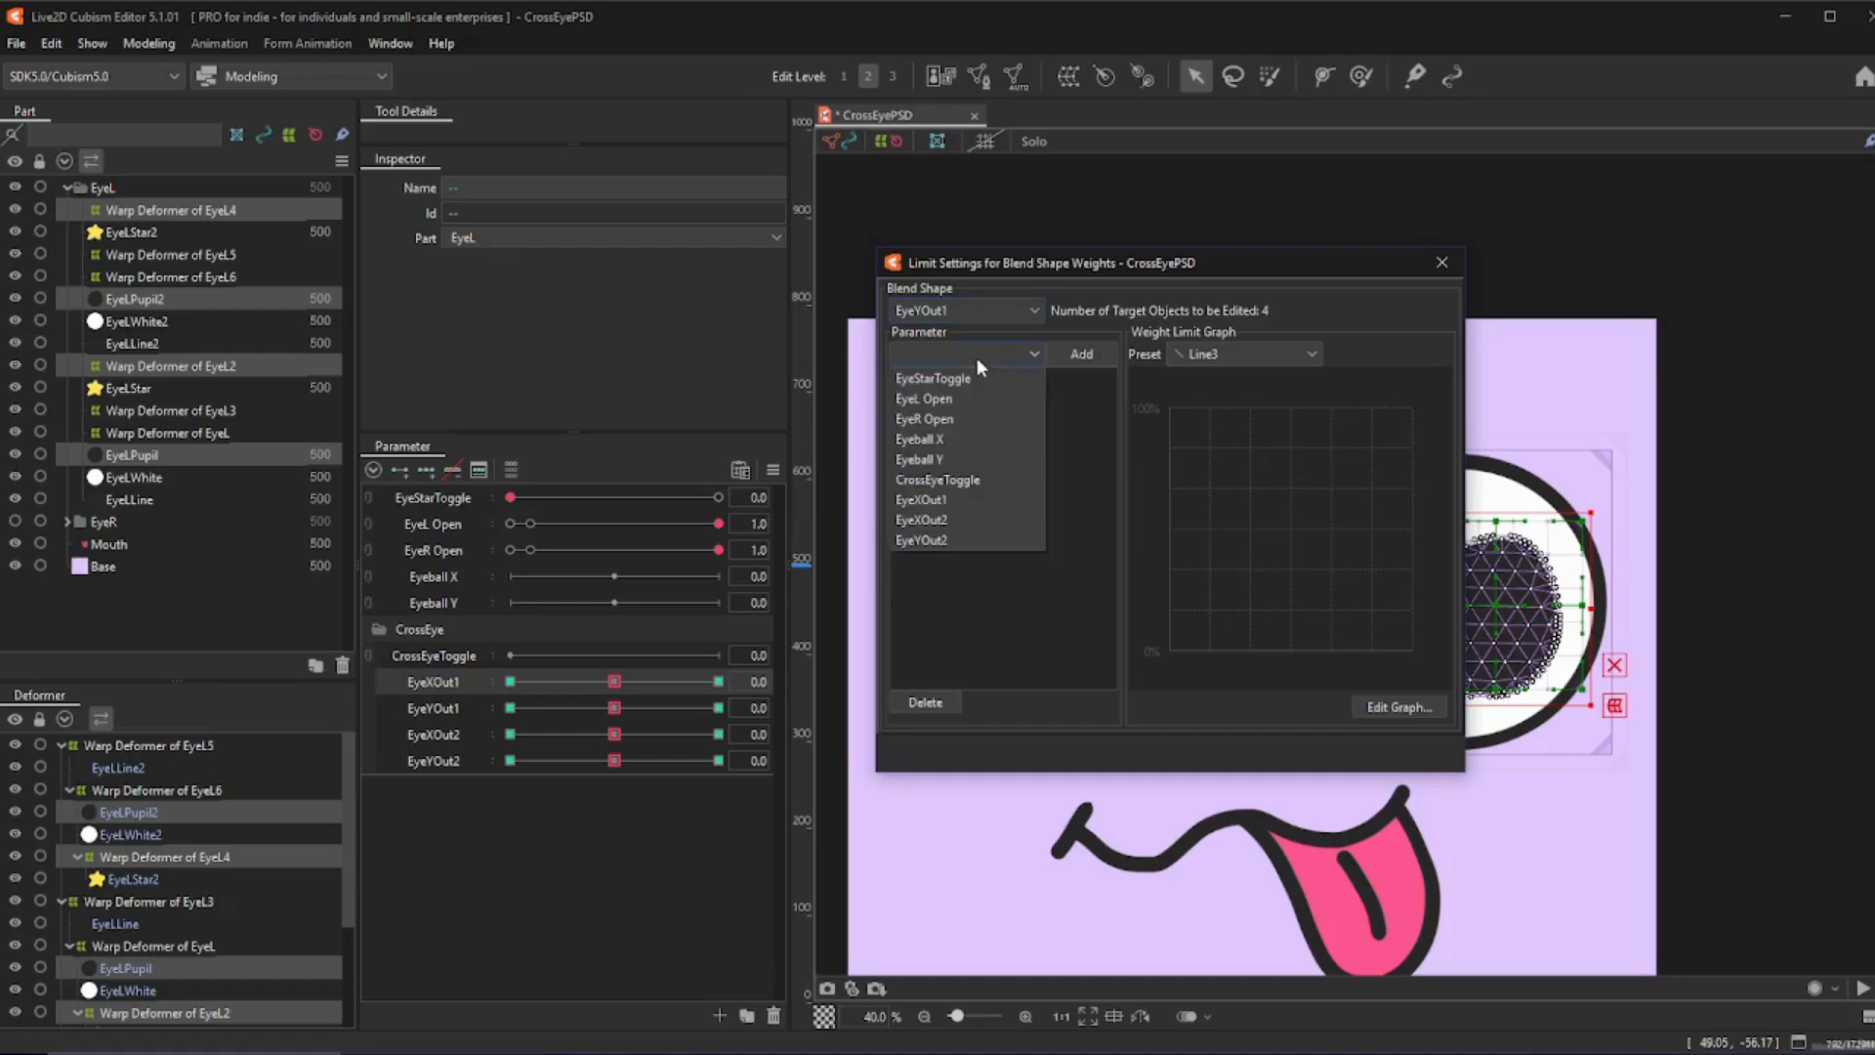
left_click(980, 479)
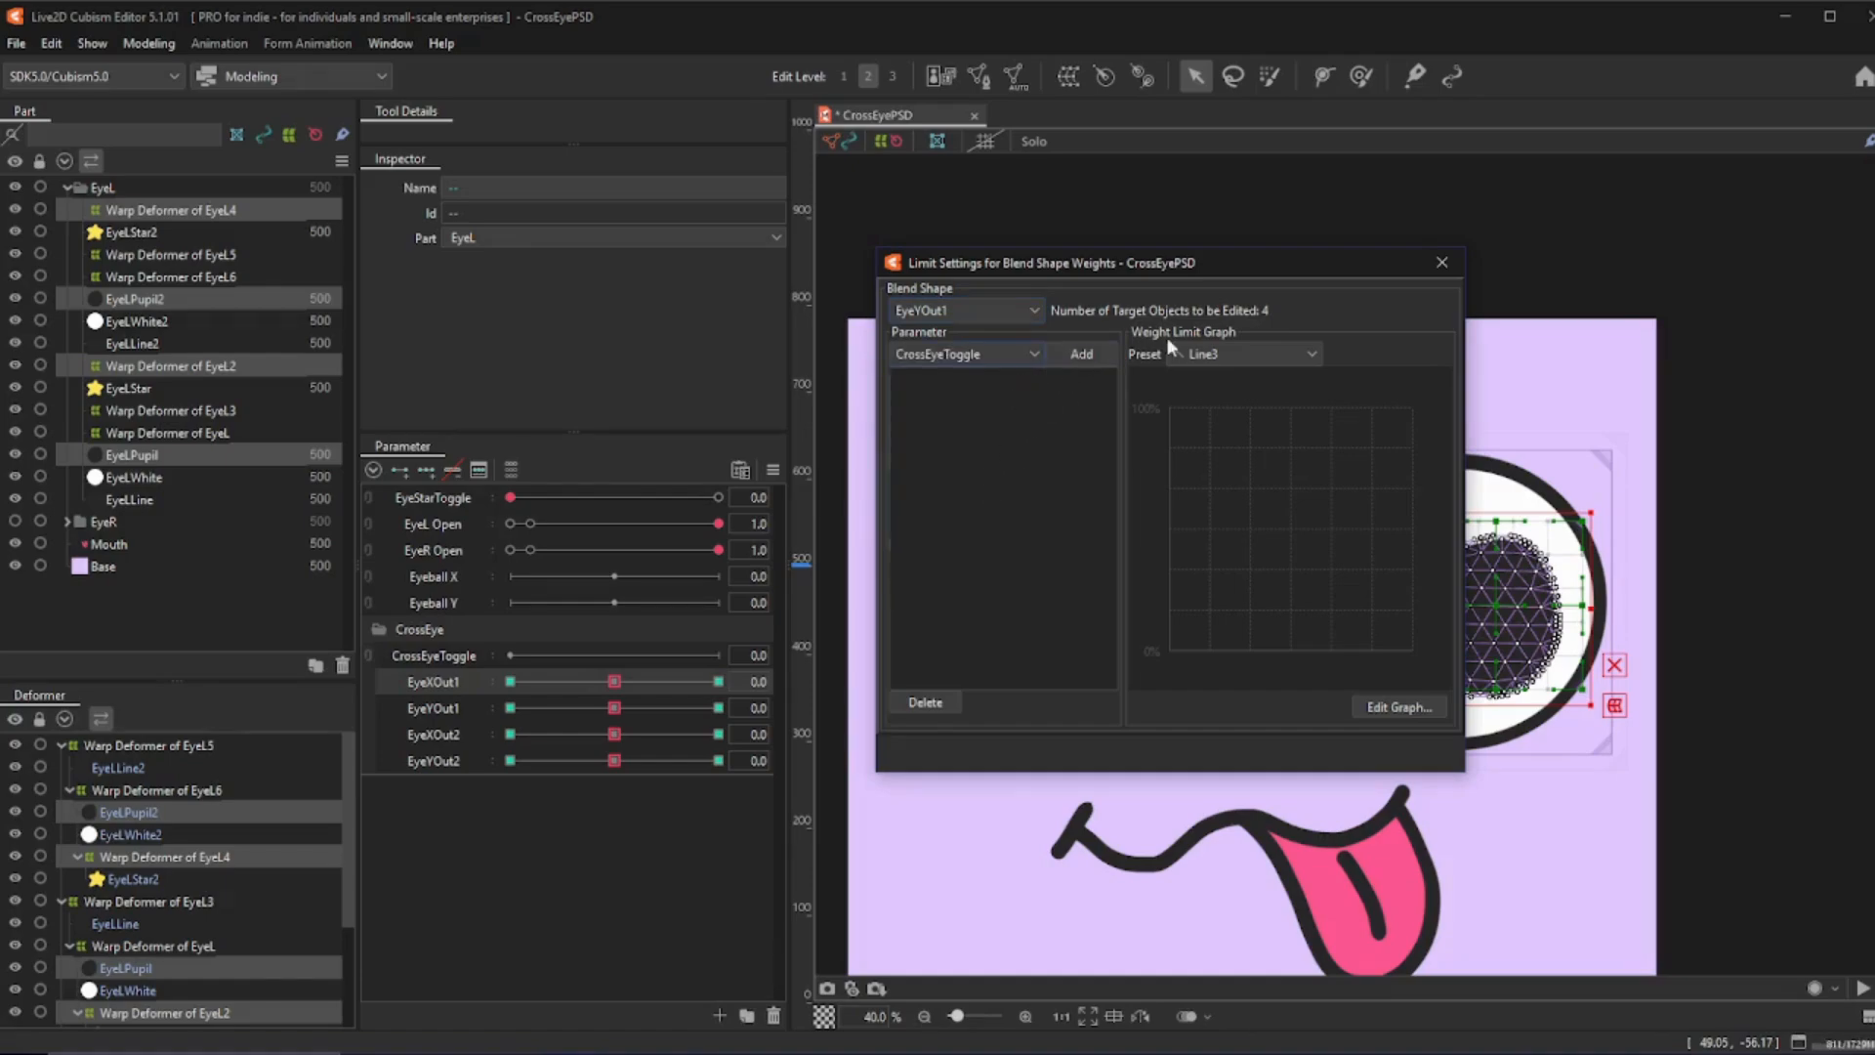
left_click(1075, 358)
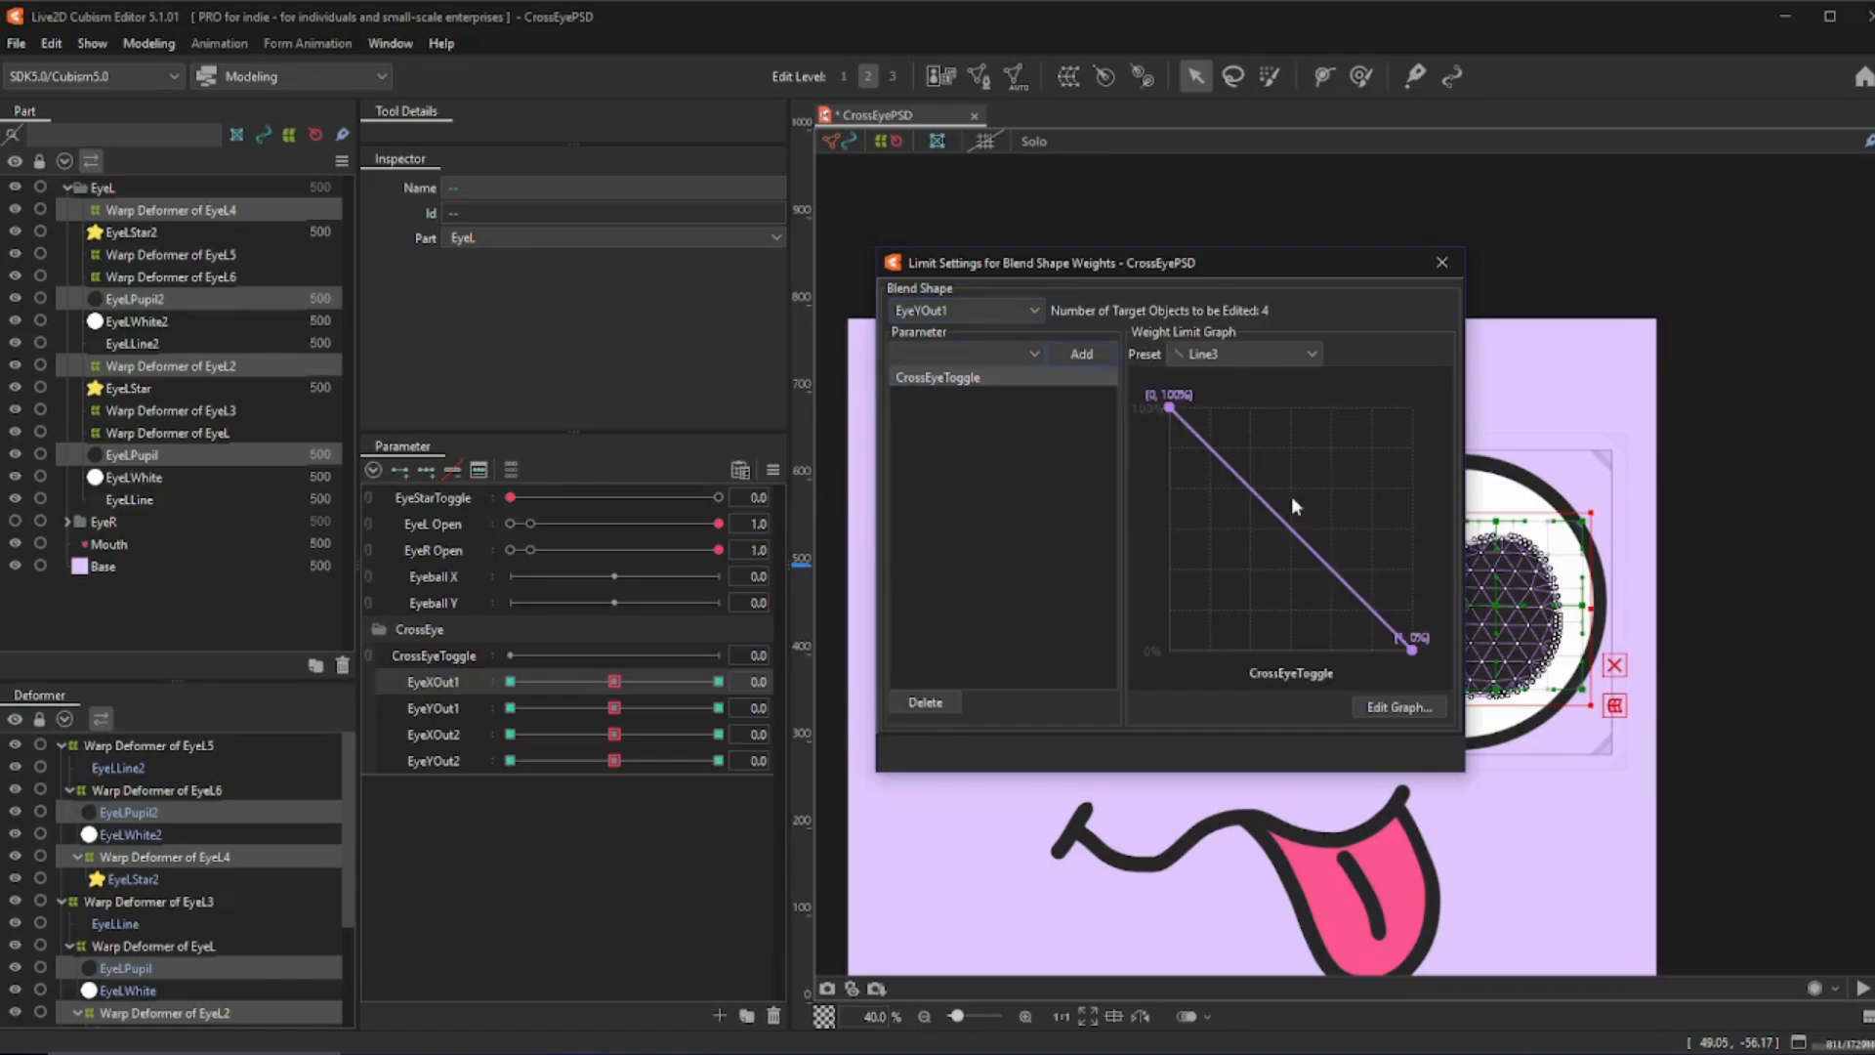
- Limit the EyeXOut2 blend shape weight by CrossEyeToggle using the Line2 preset graph
left_click(958, 302)
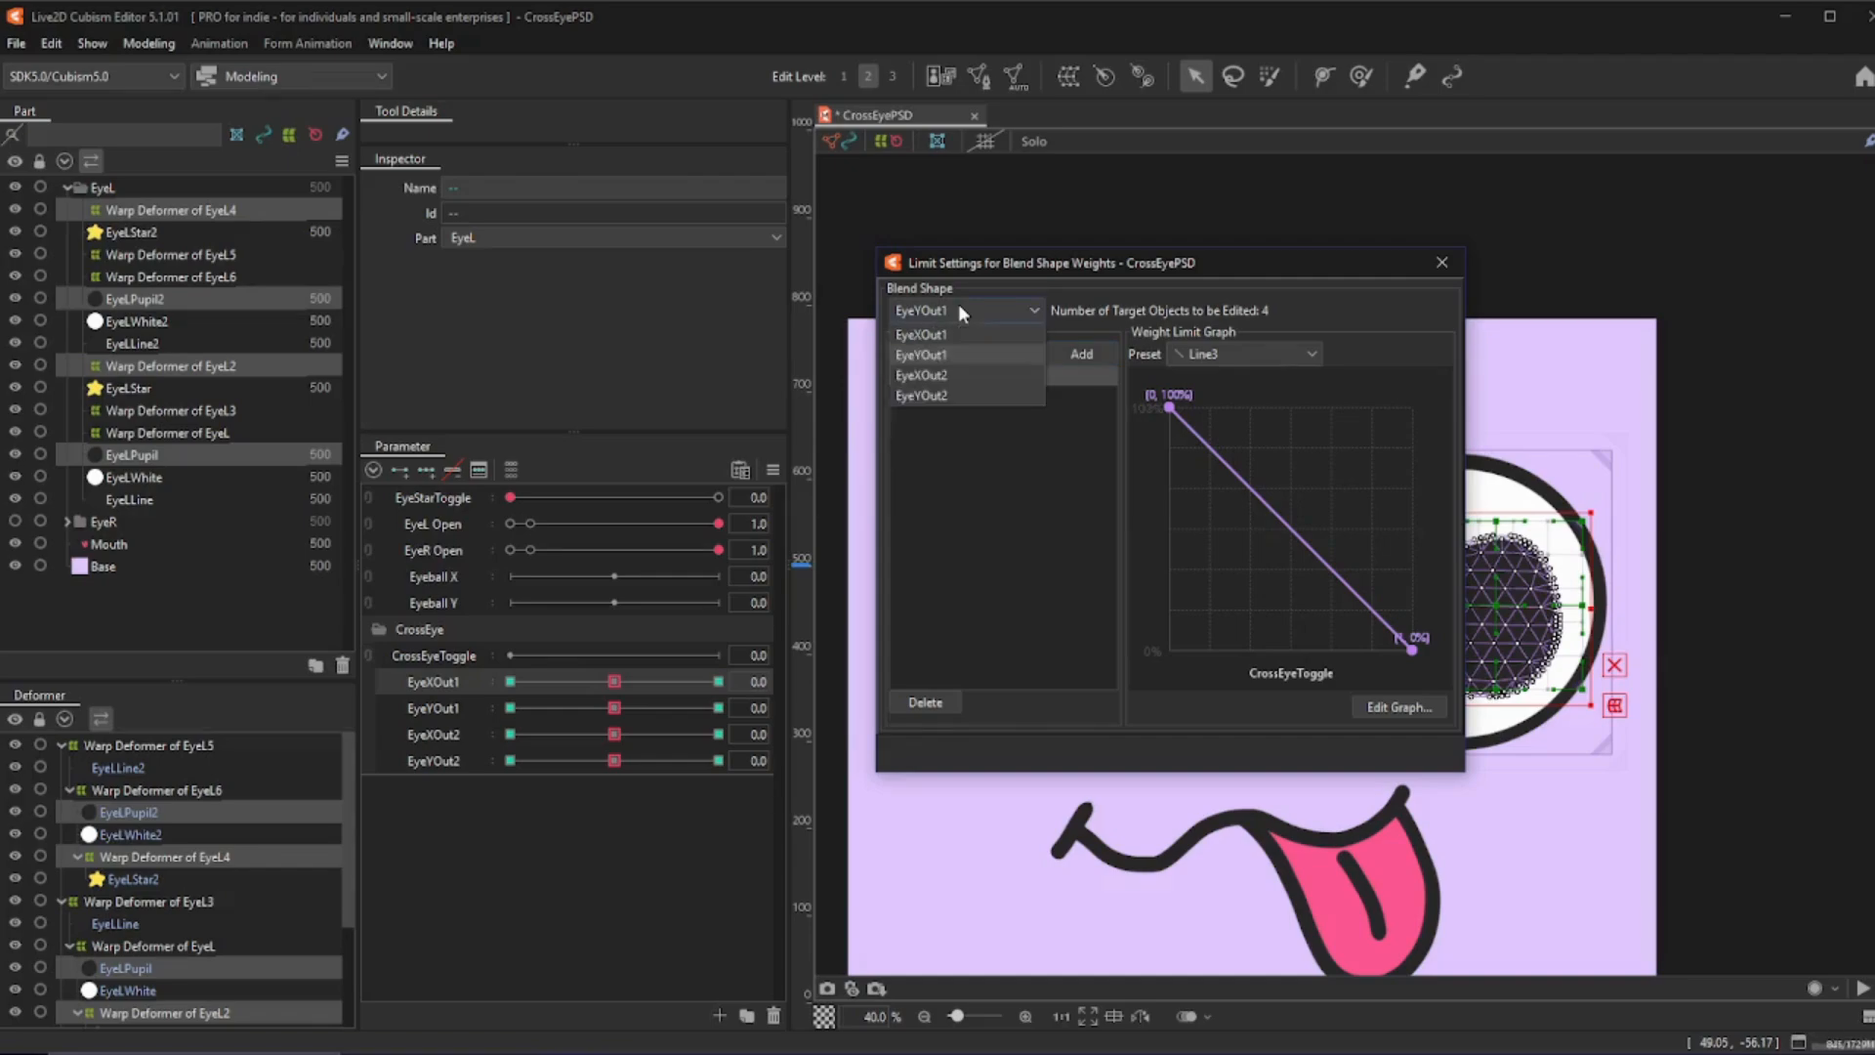
left_click(949, 375)
left_click(1257, 353)
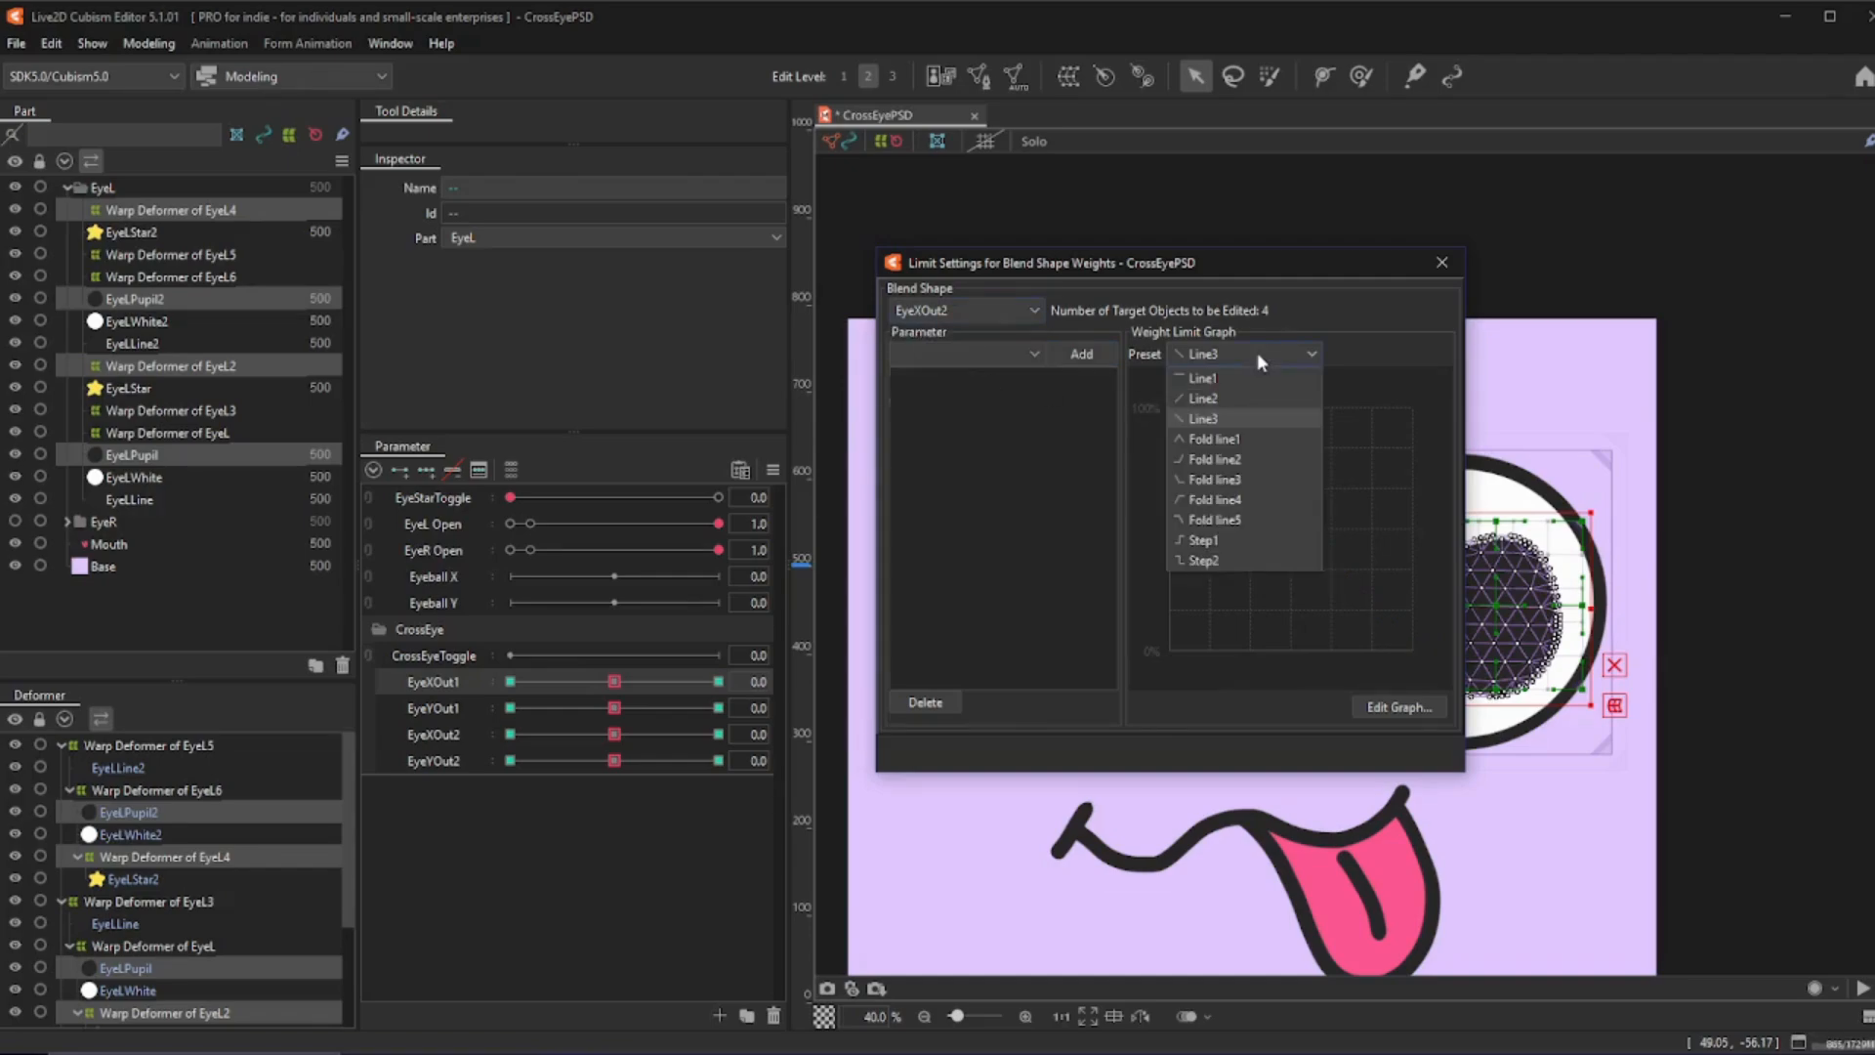
left_click(1239, 400)
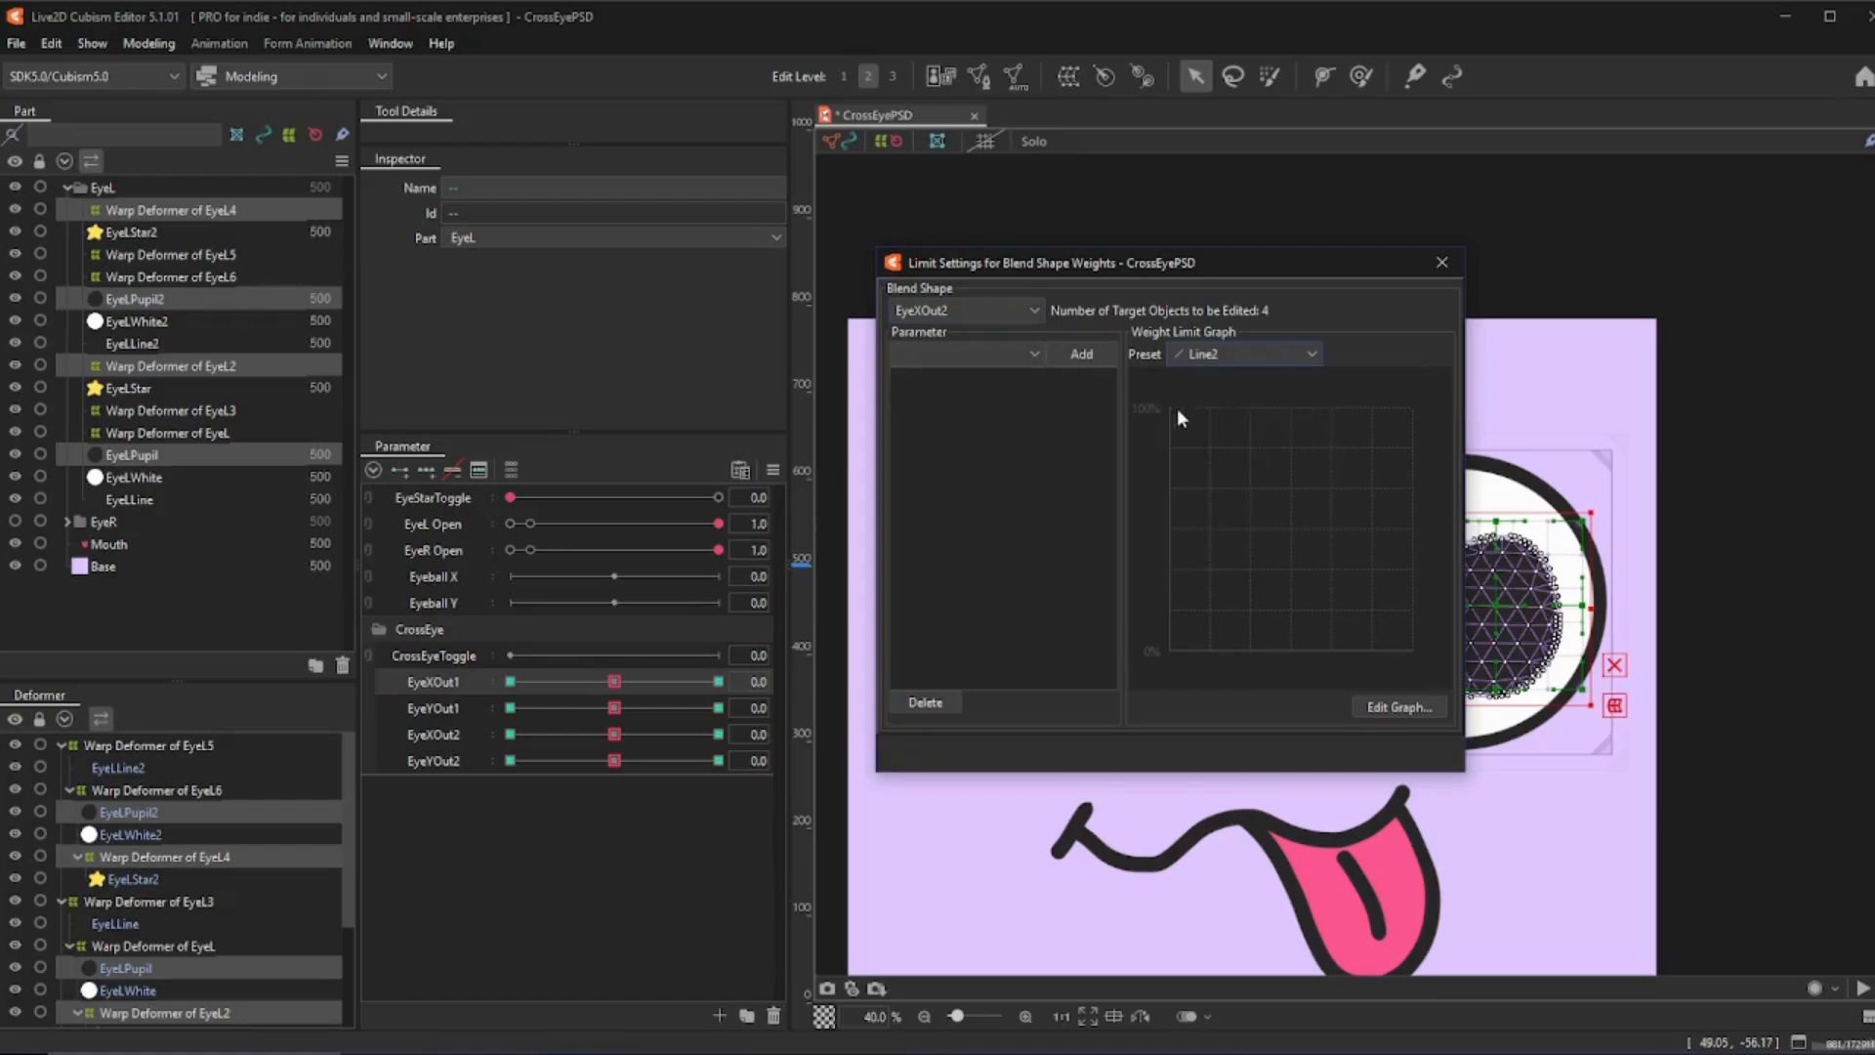
left_click(1010, 355)
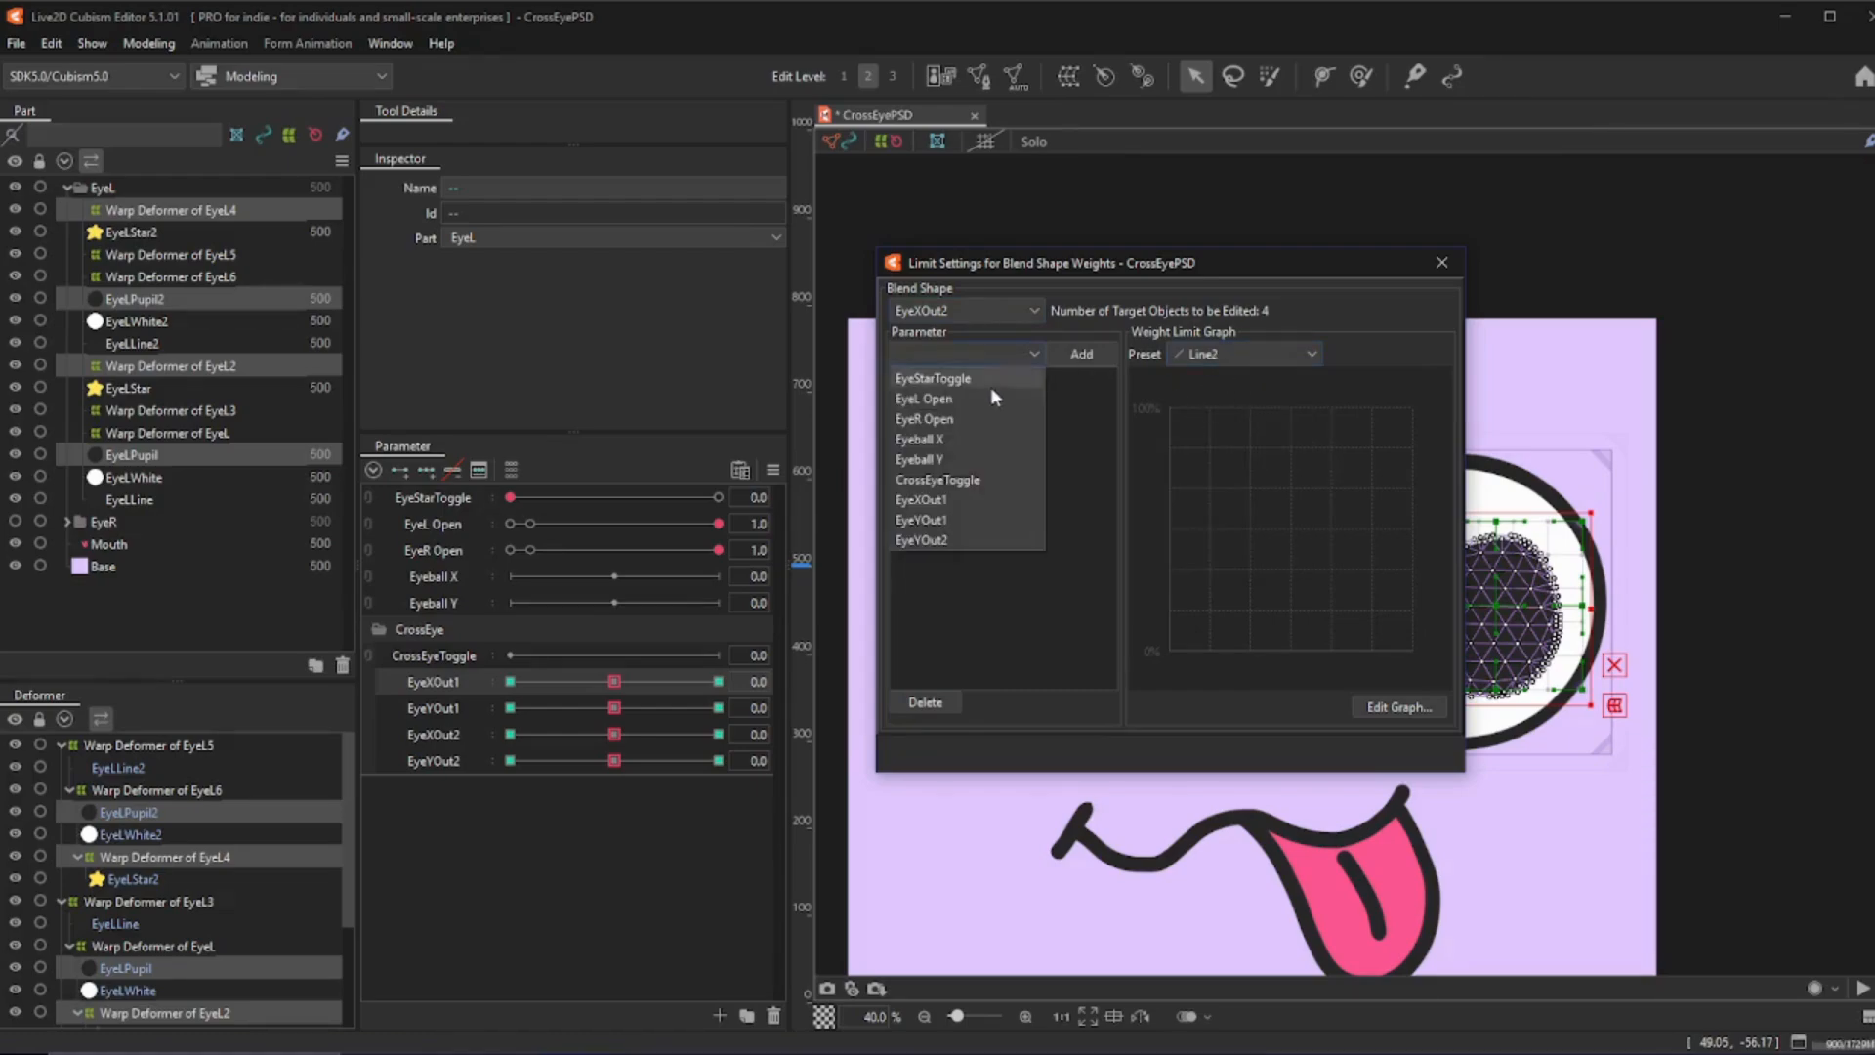
left_click(988, 479)
left_click(1094, 352)
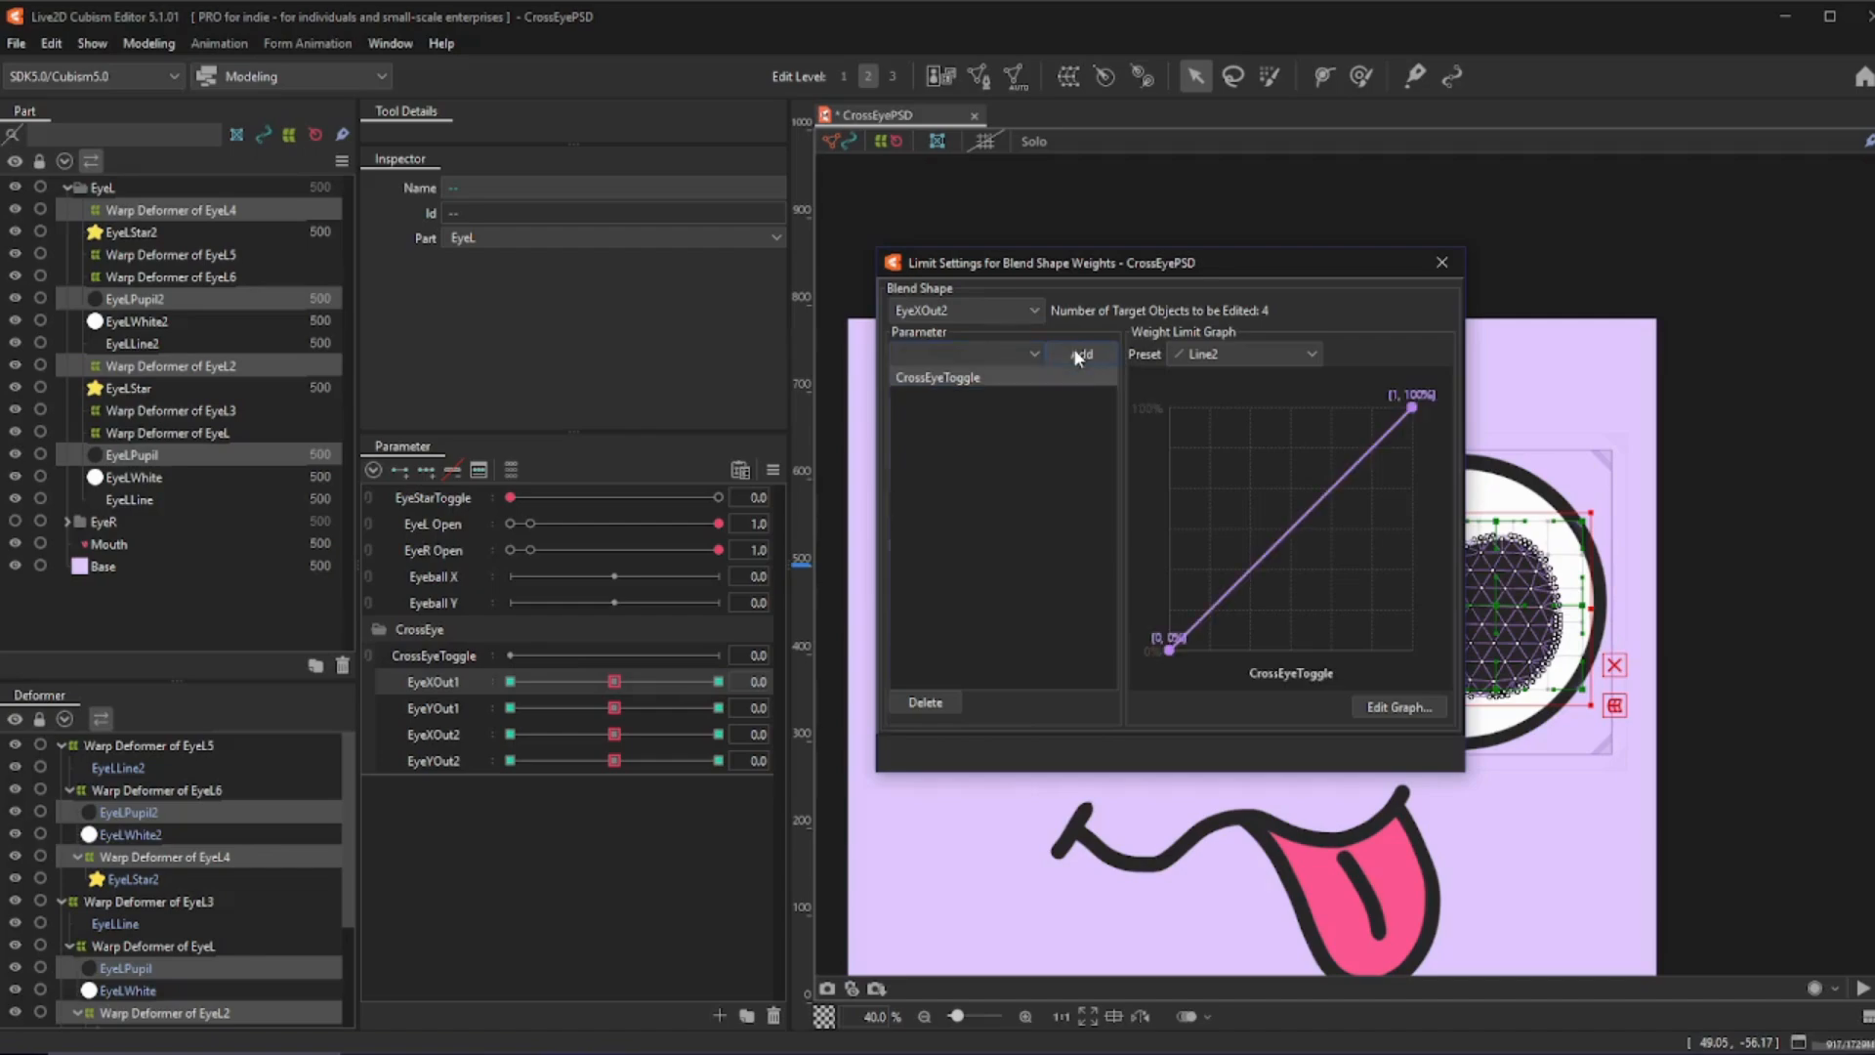
- Add CrossEyeToggle as a Line2 weight limit on the EyeYOut2 blend shape and close the limit settings
left_click(1010, 310)
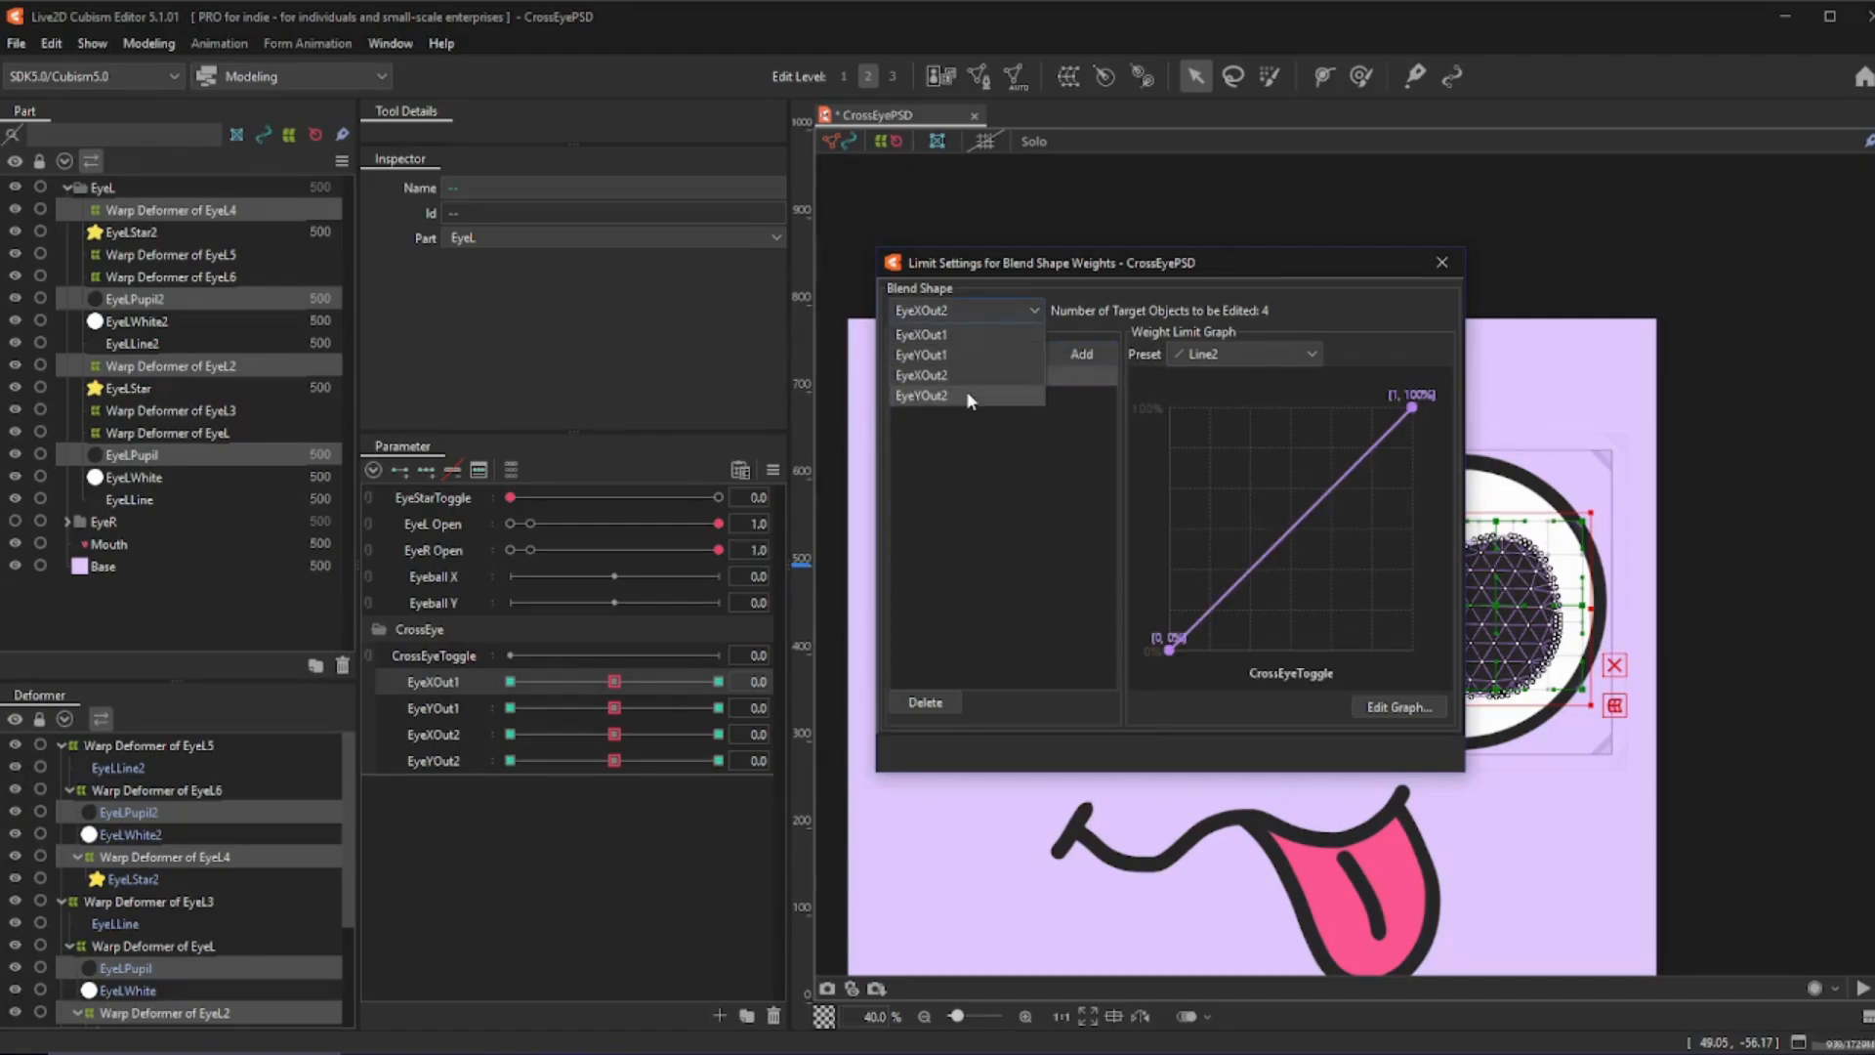
left_click(968, 396)
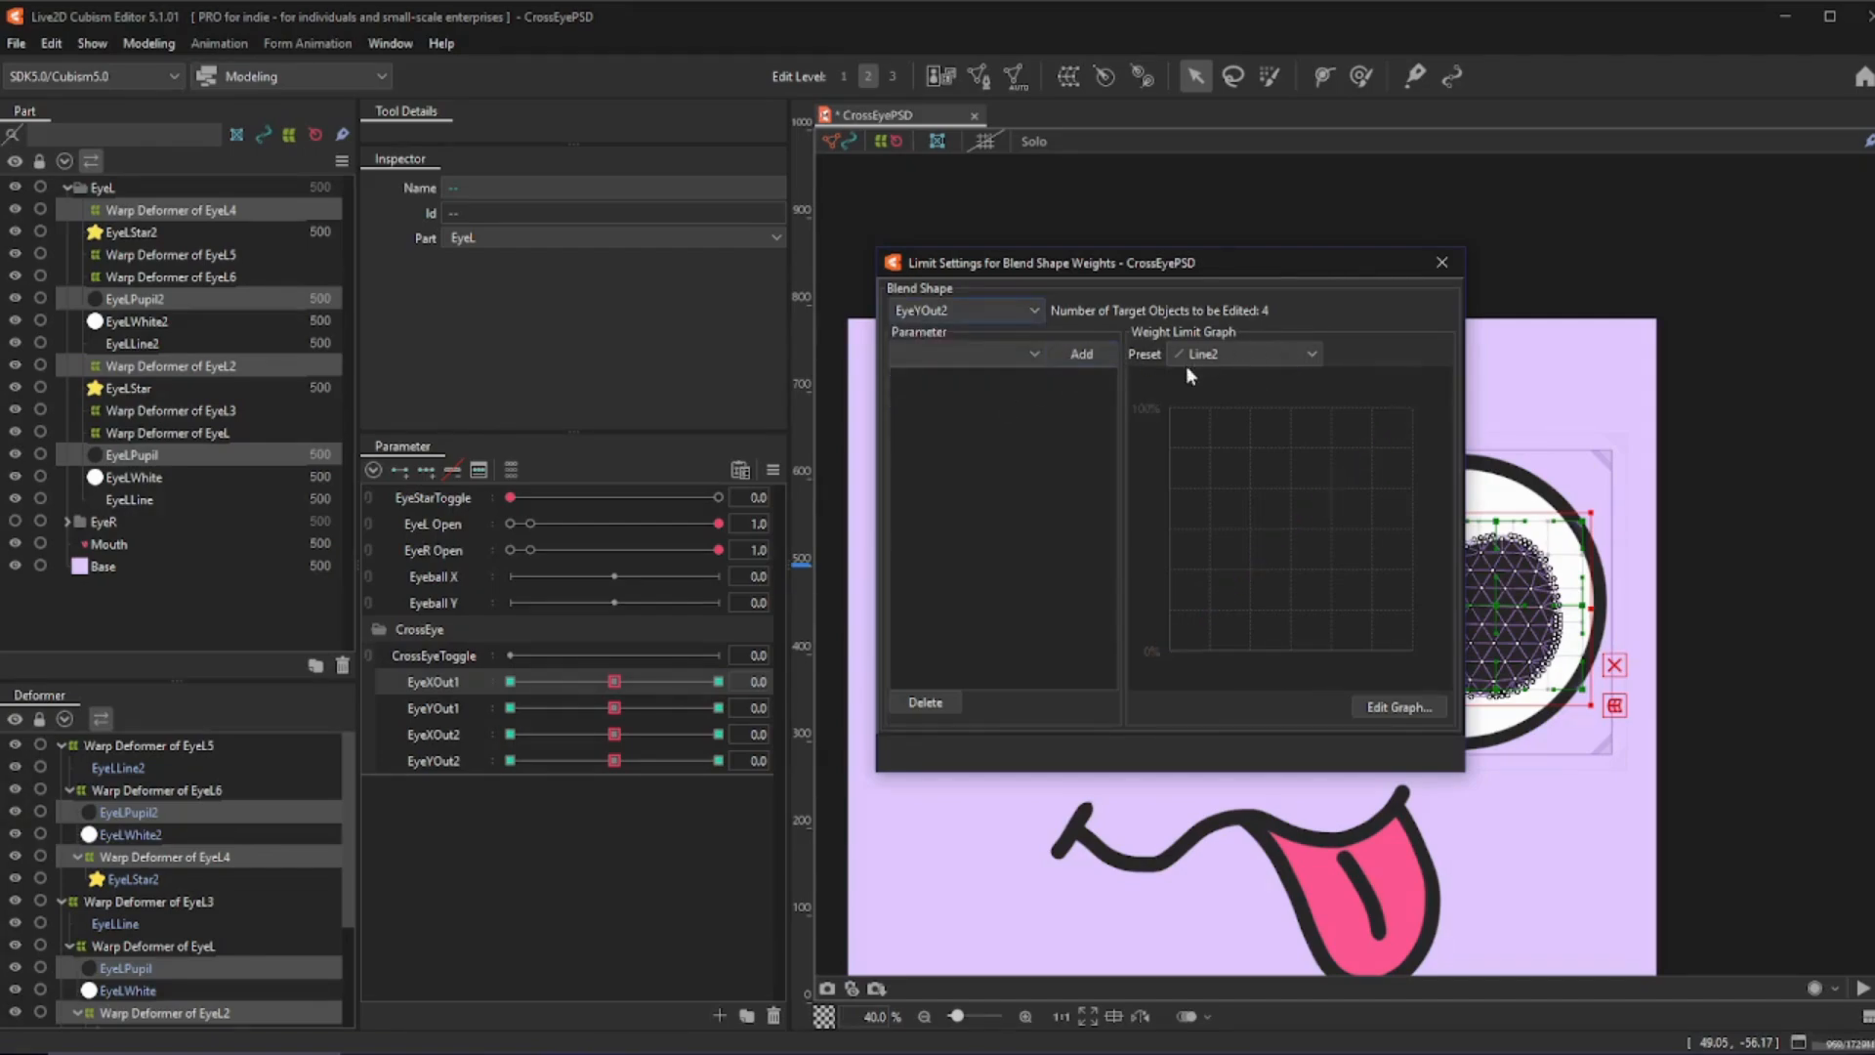
left_click(1001, 351)
left_click(958, 479)
left_click(1074, 356)
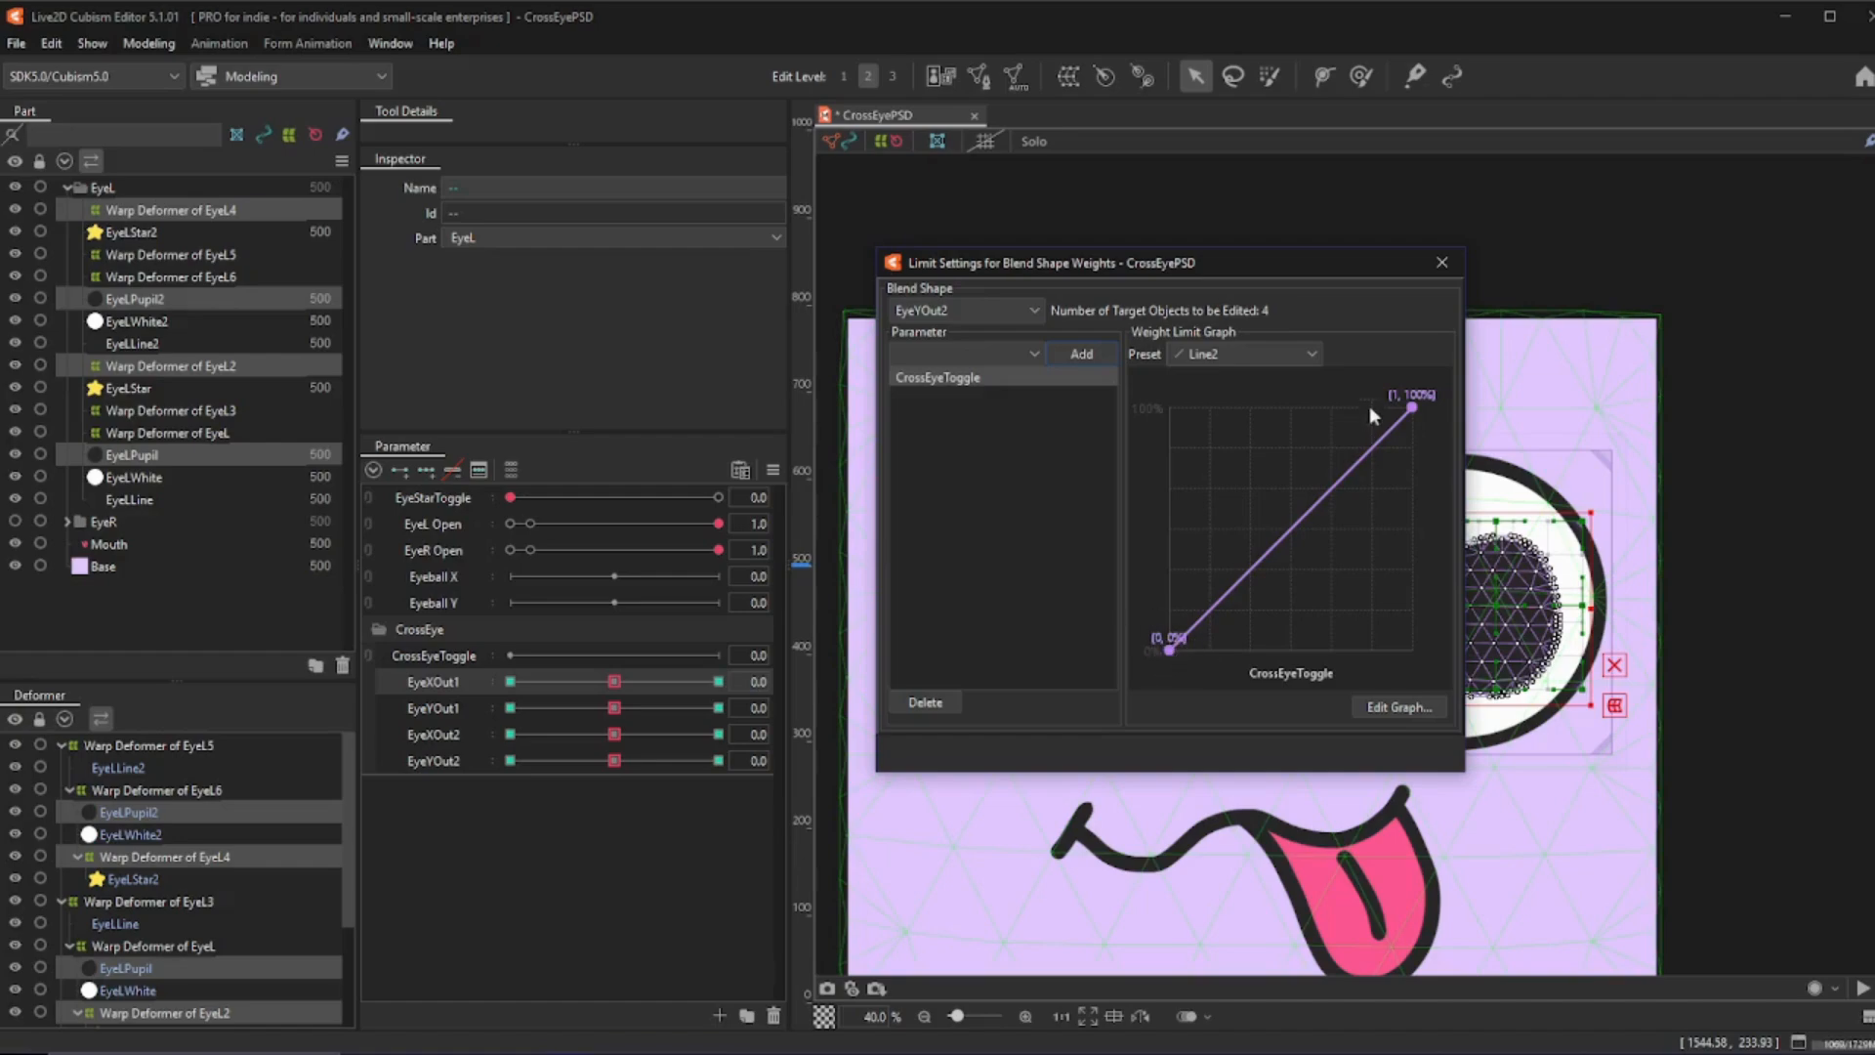
left_click(1442, 264)
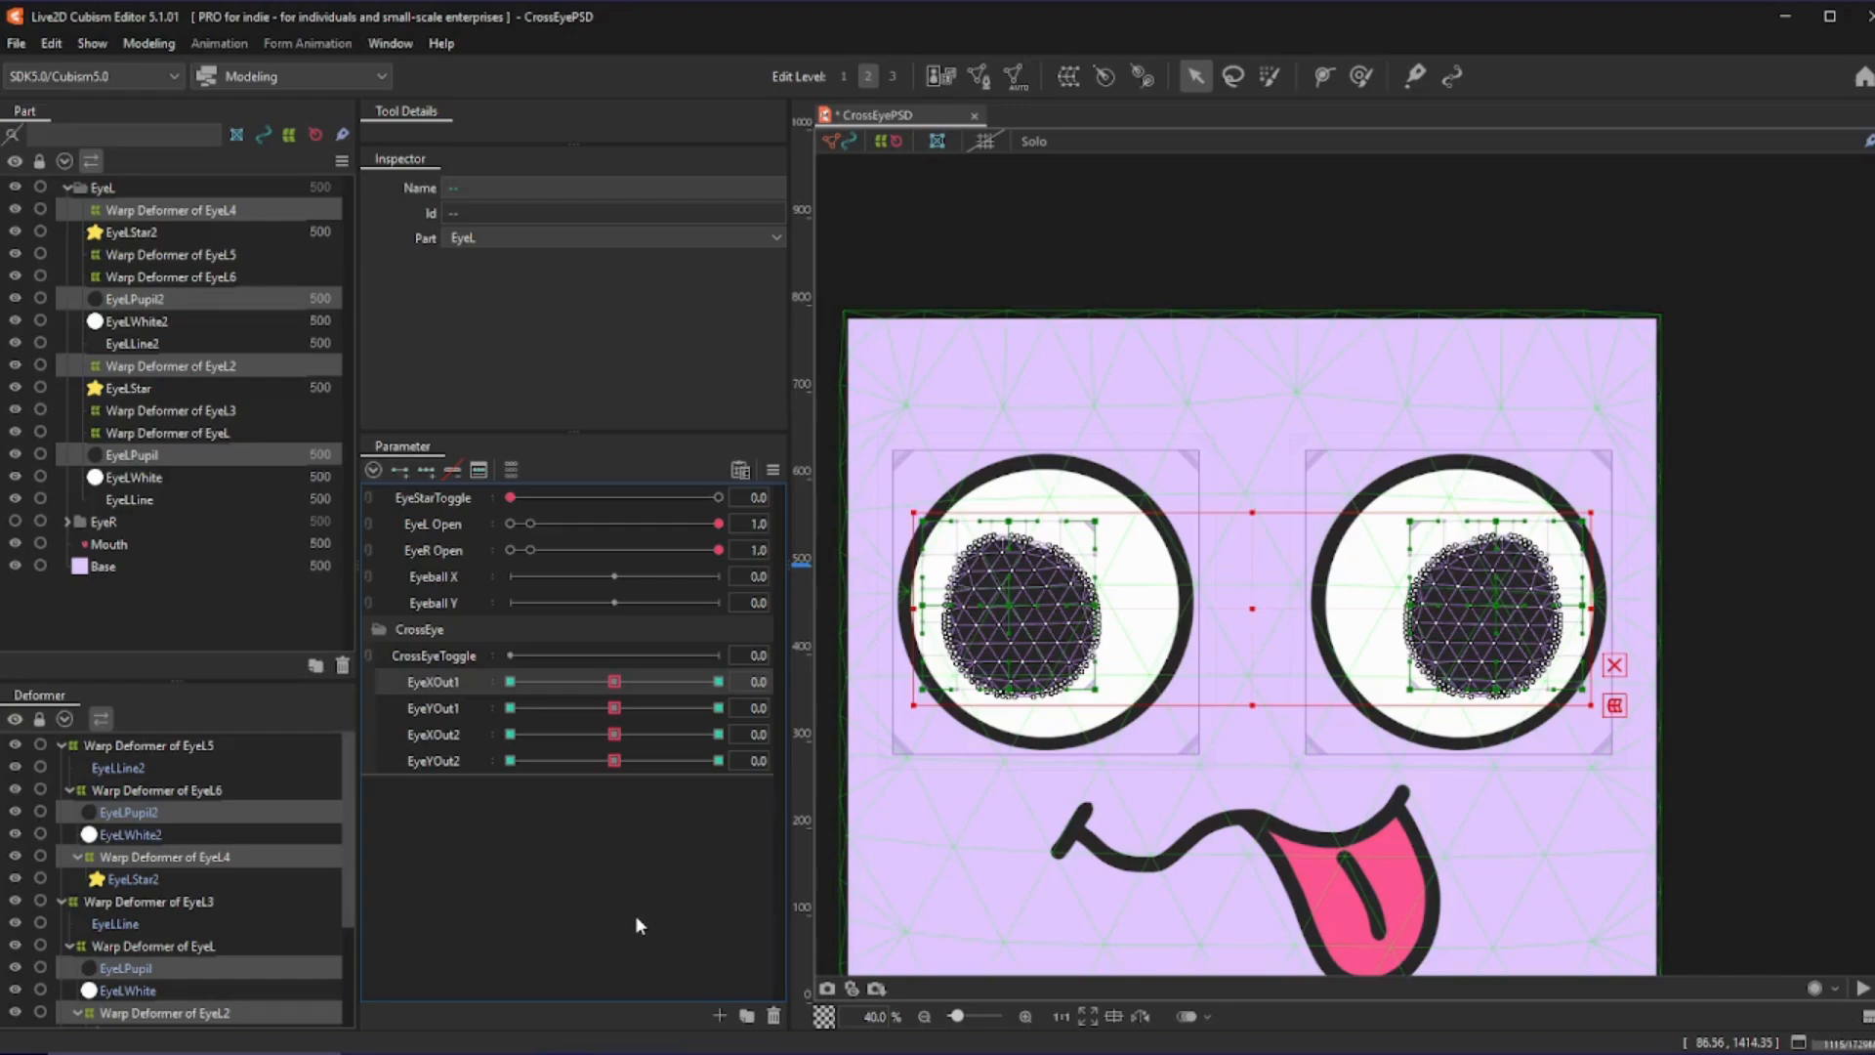
- Open the Physics Settings and add a physics group named EyeOut1 without presets
left_click(144, 47)
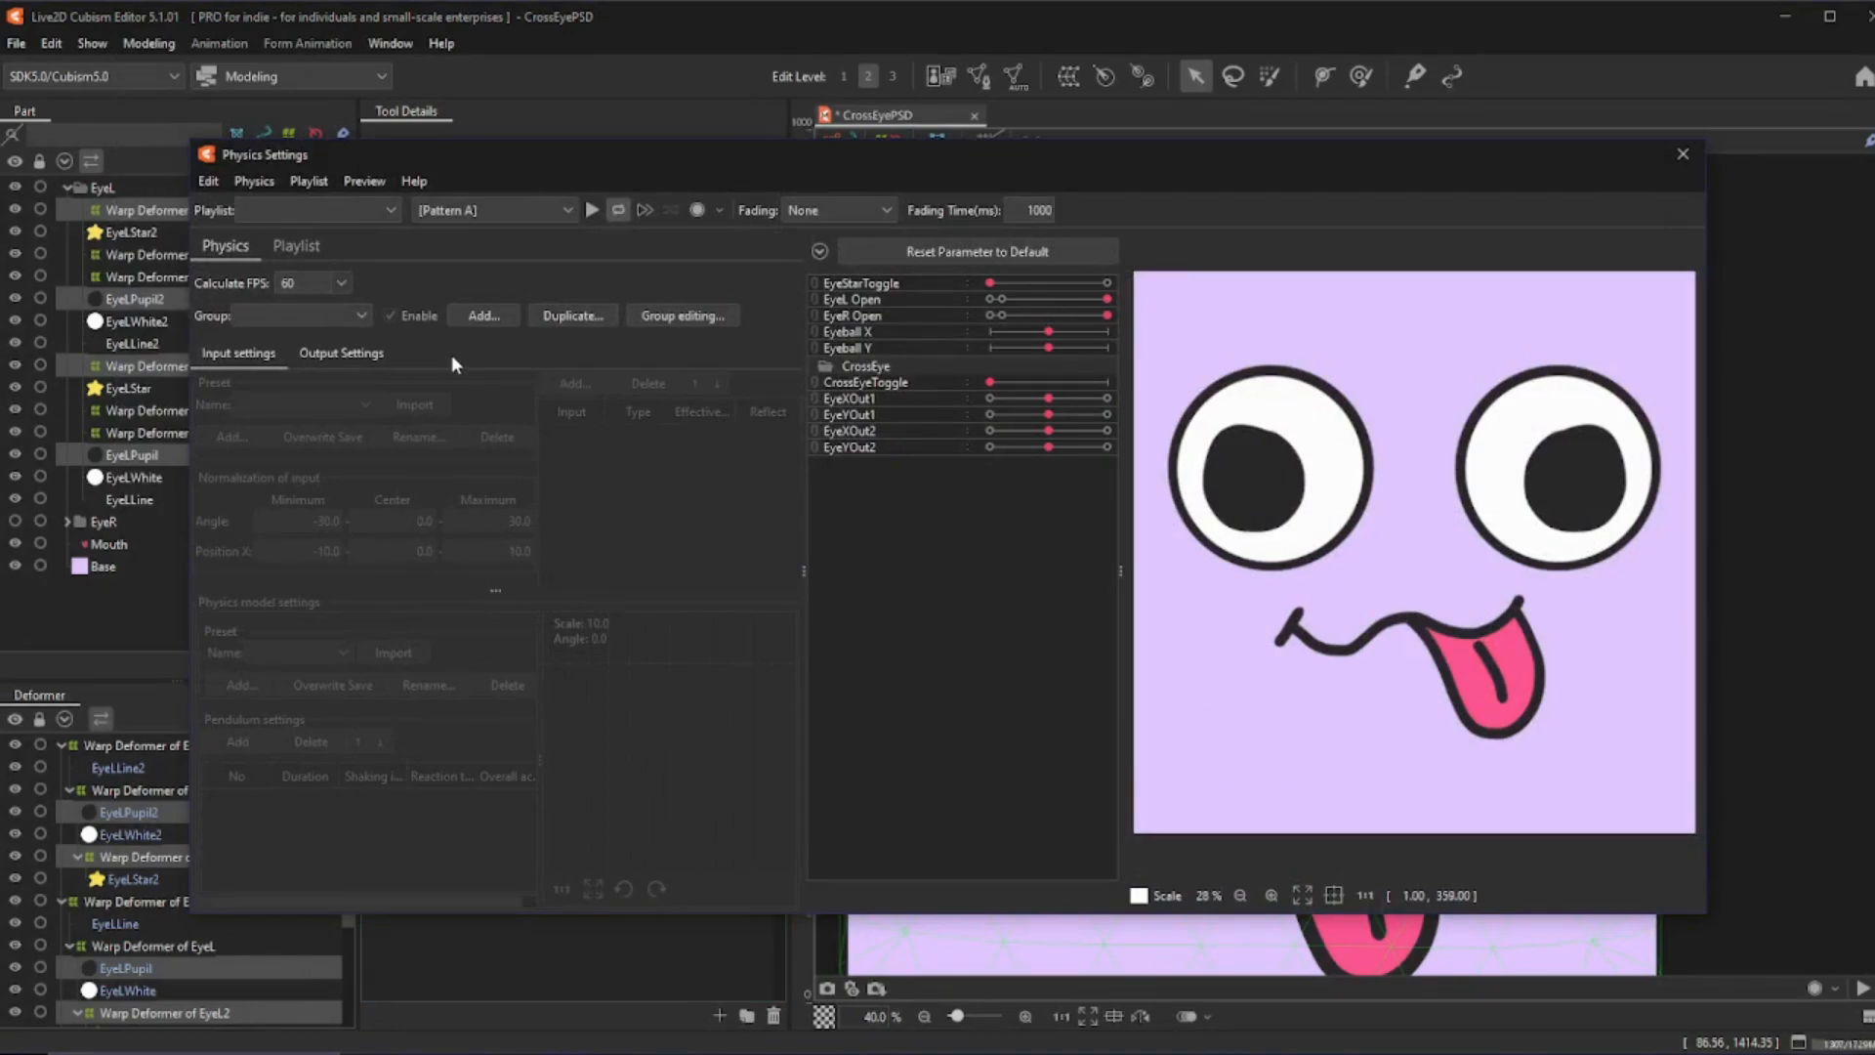
left_click(481, 314)
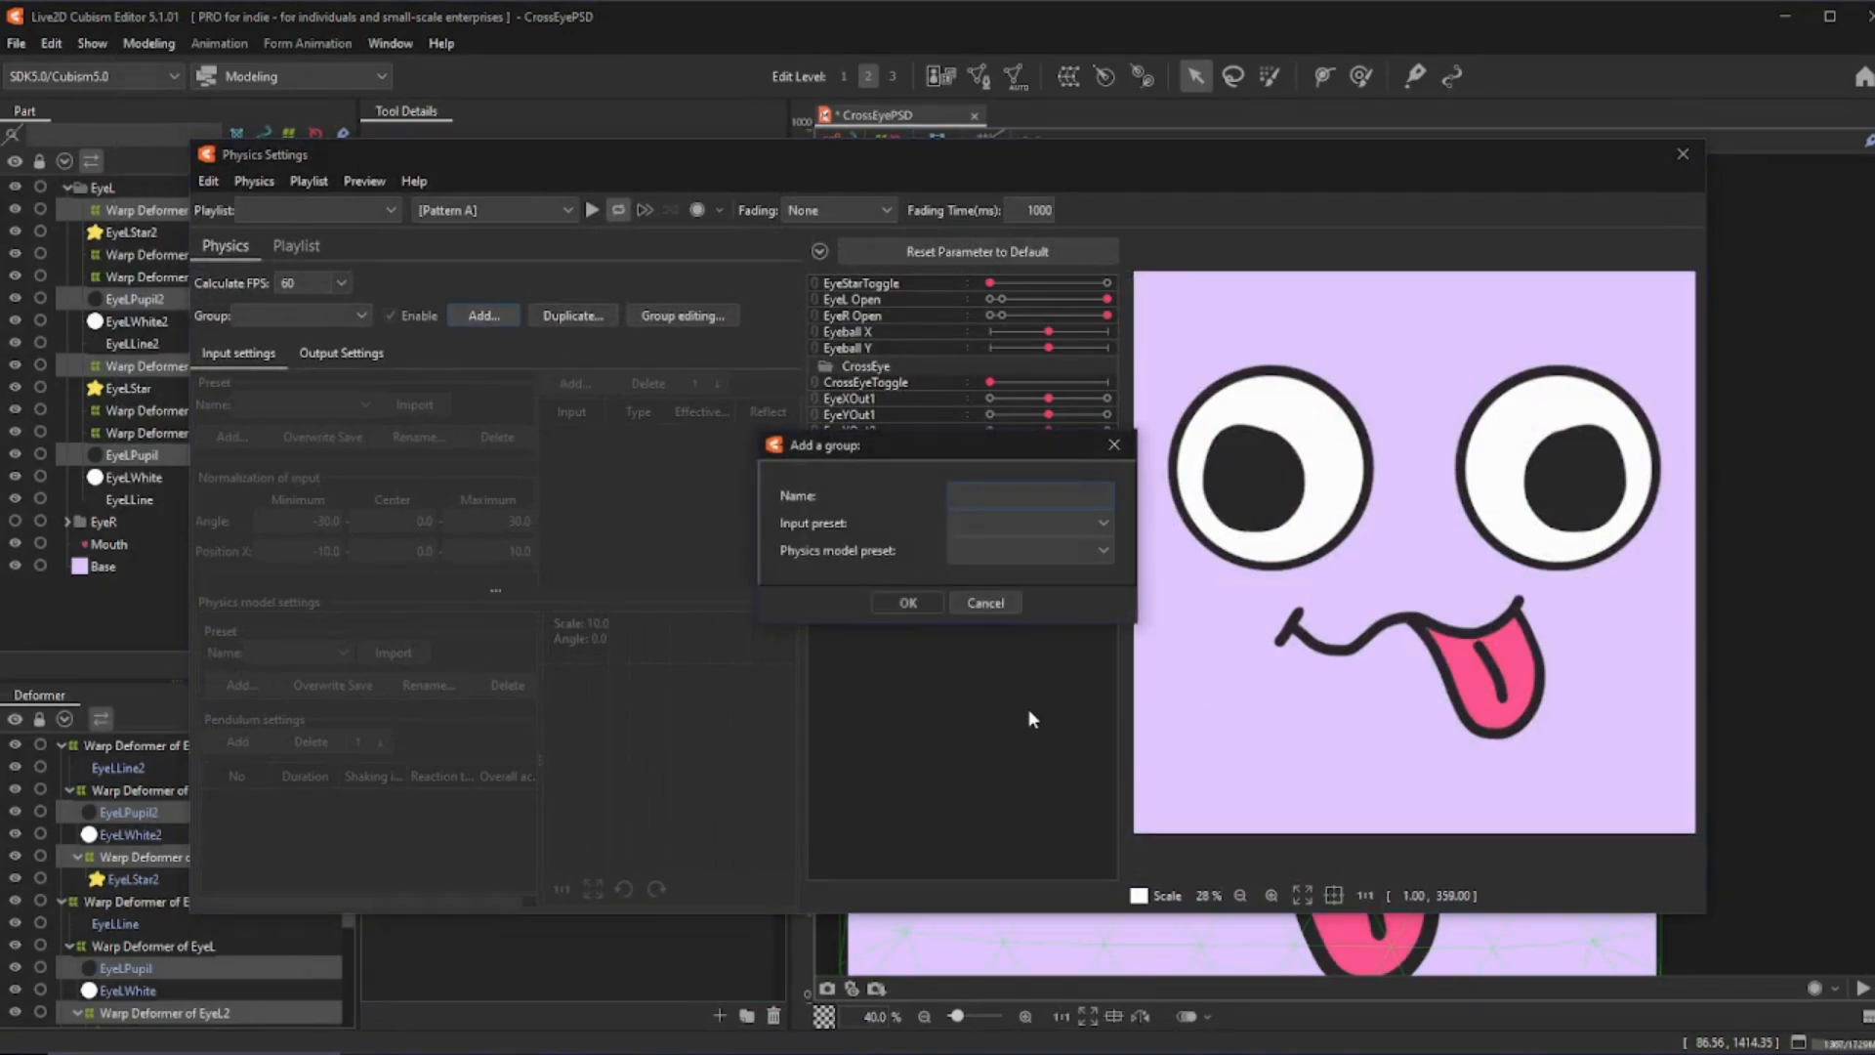
type("Eye")
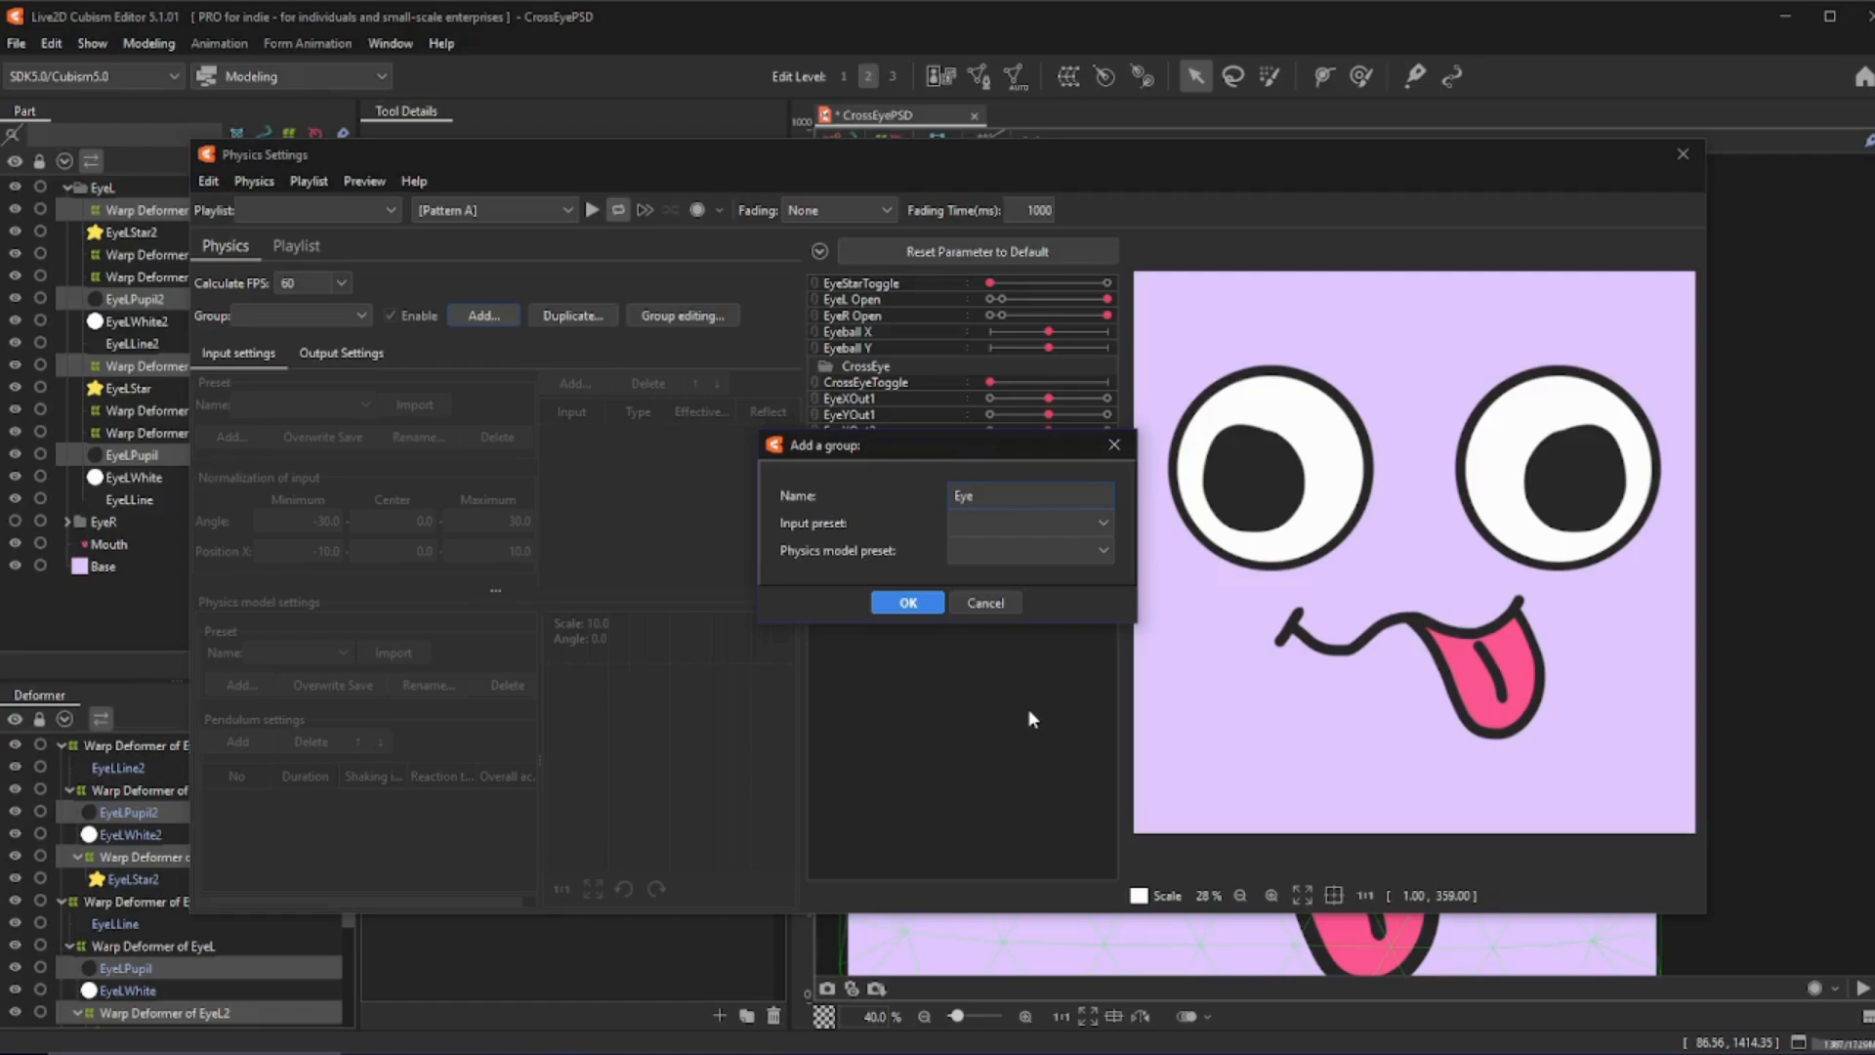
type("Out1")
left_click(892, 603)
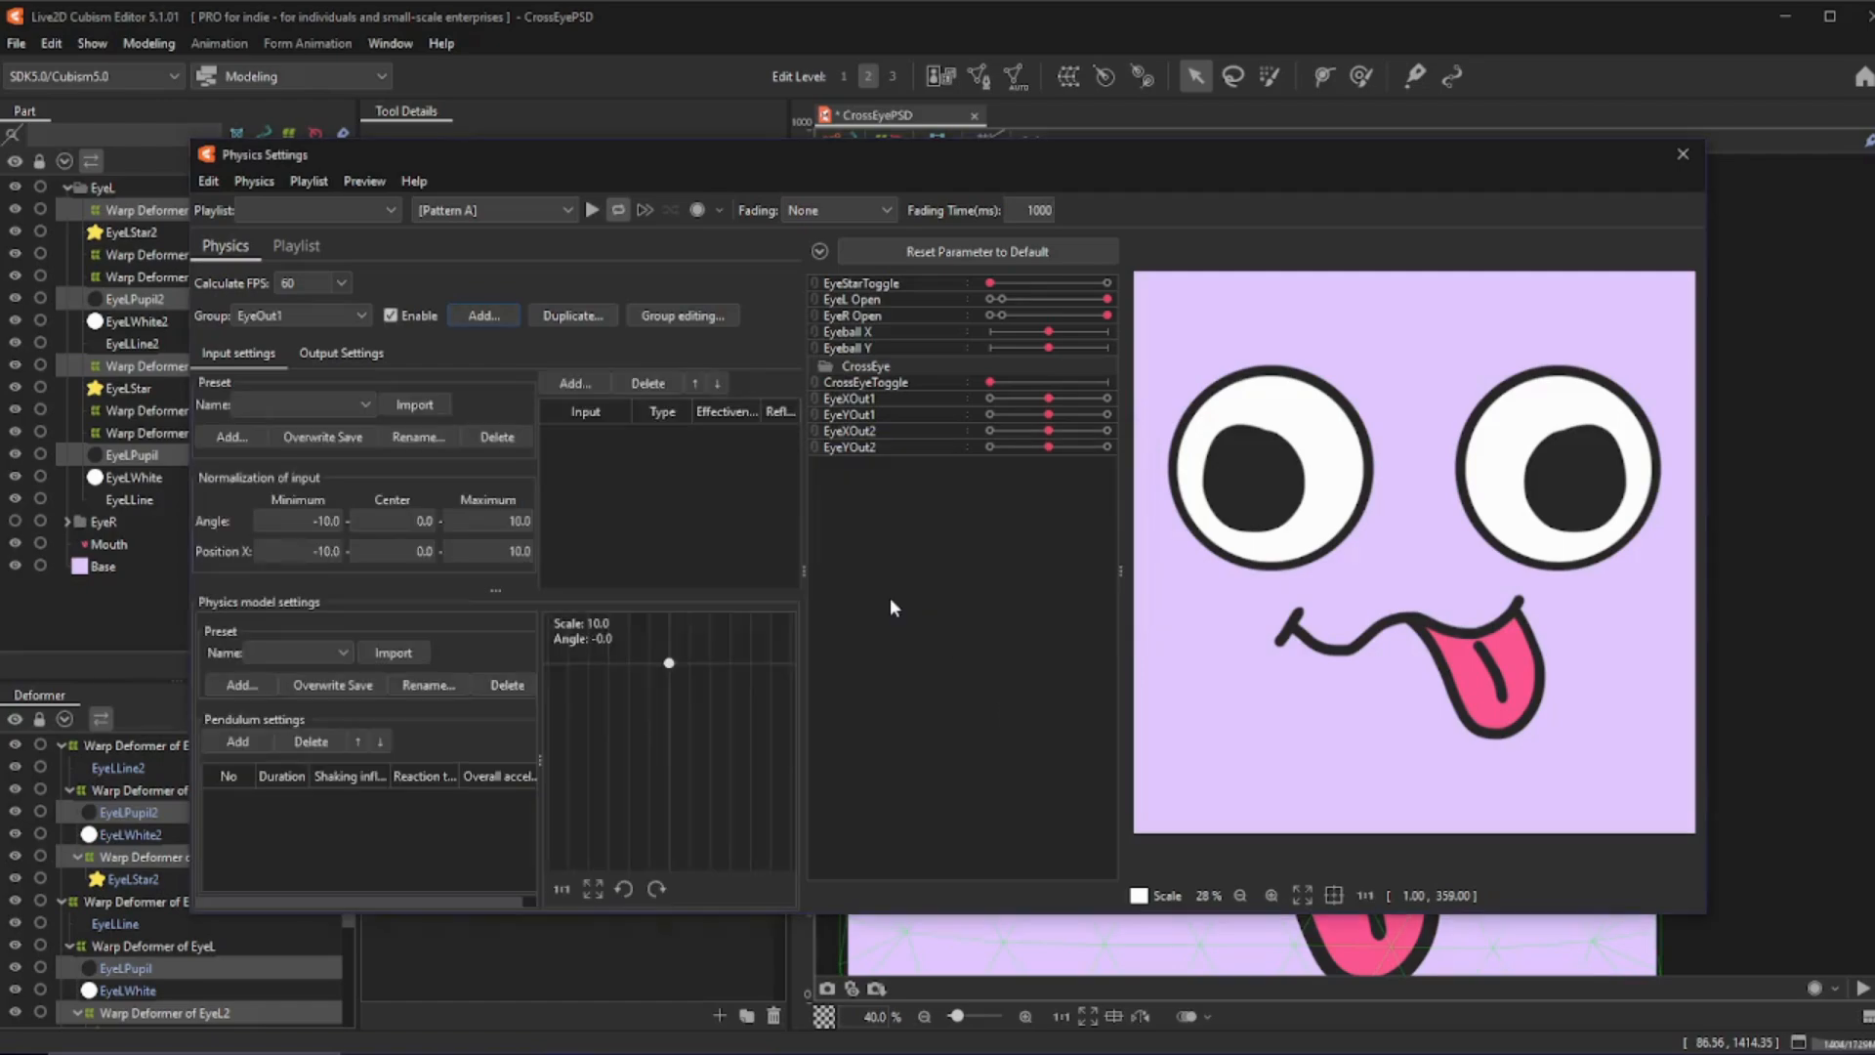
left_click(585, 383)
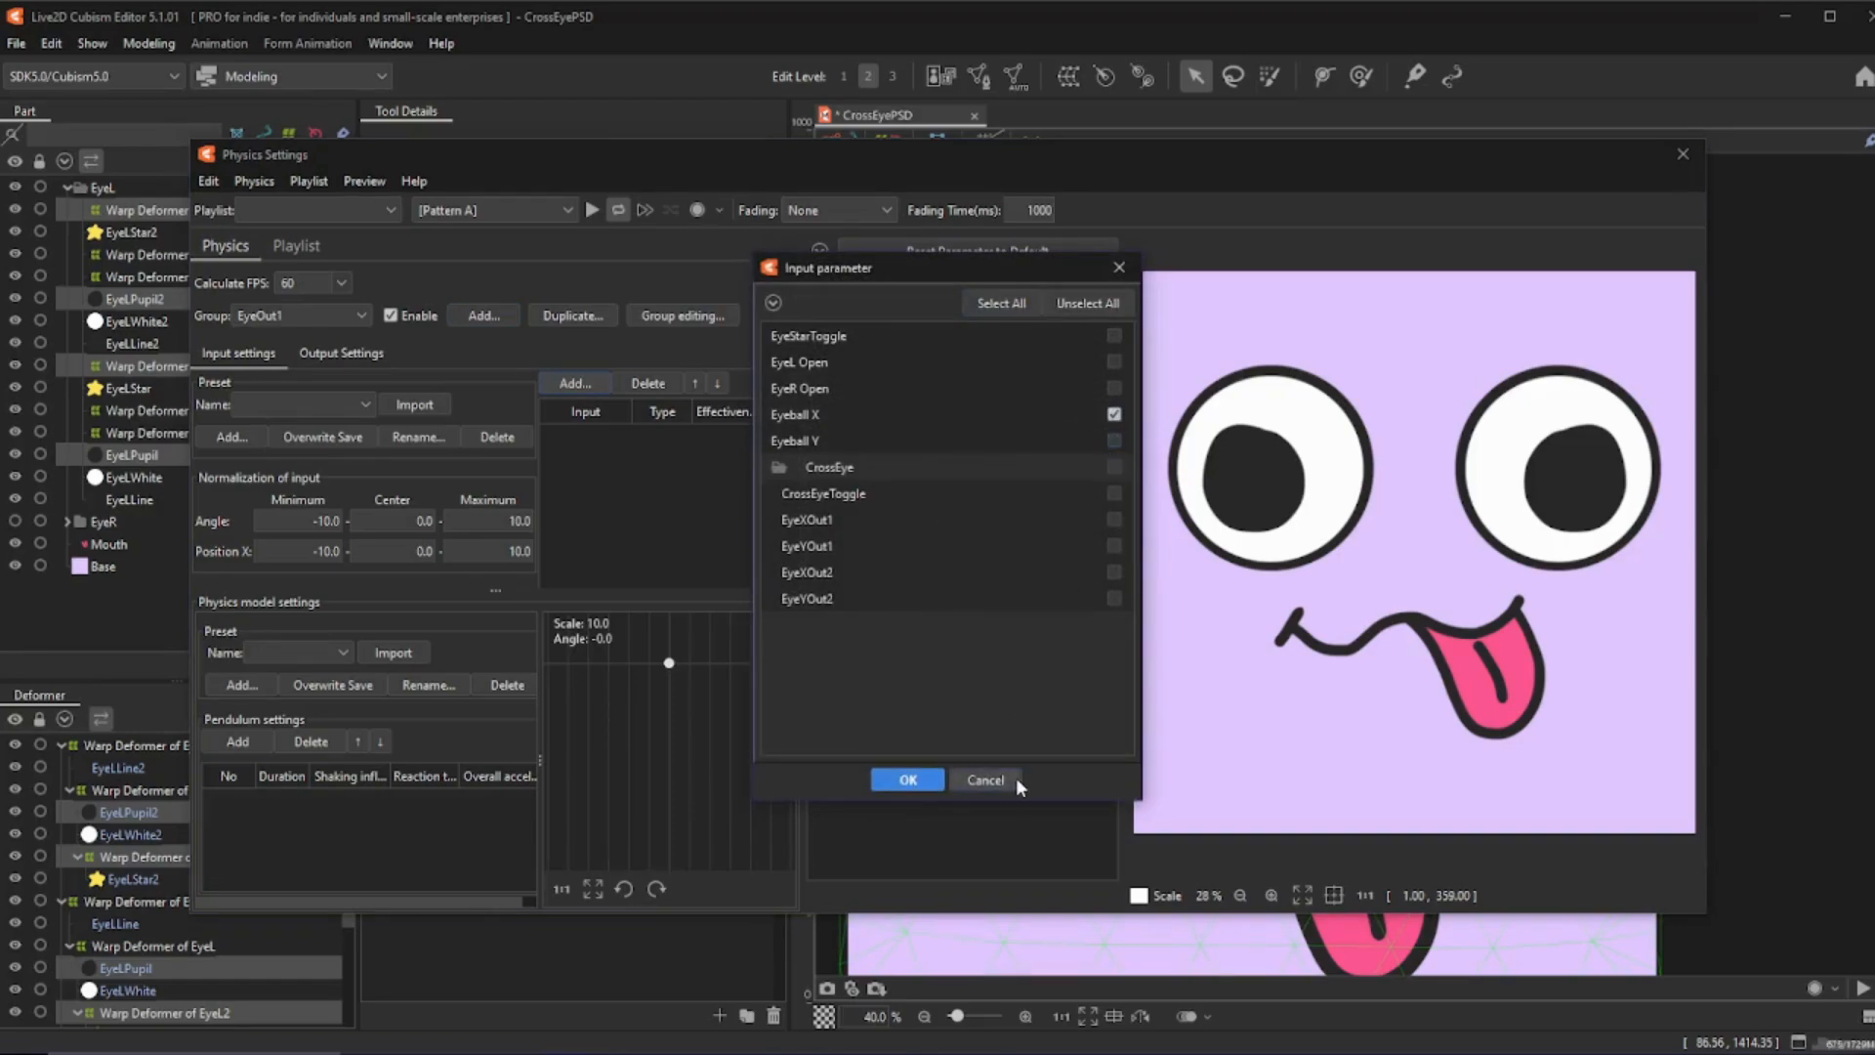
left_click(986, 779)
left_click(578, 316)
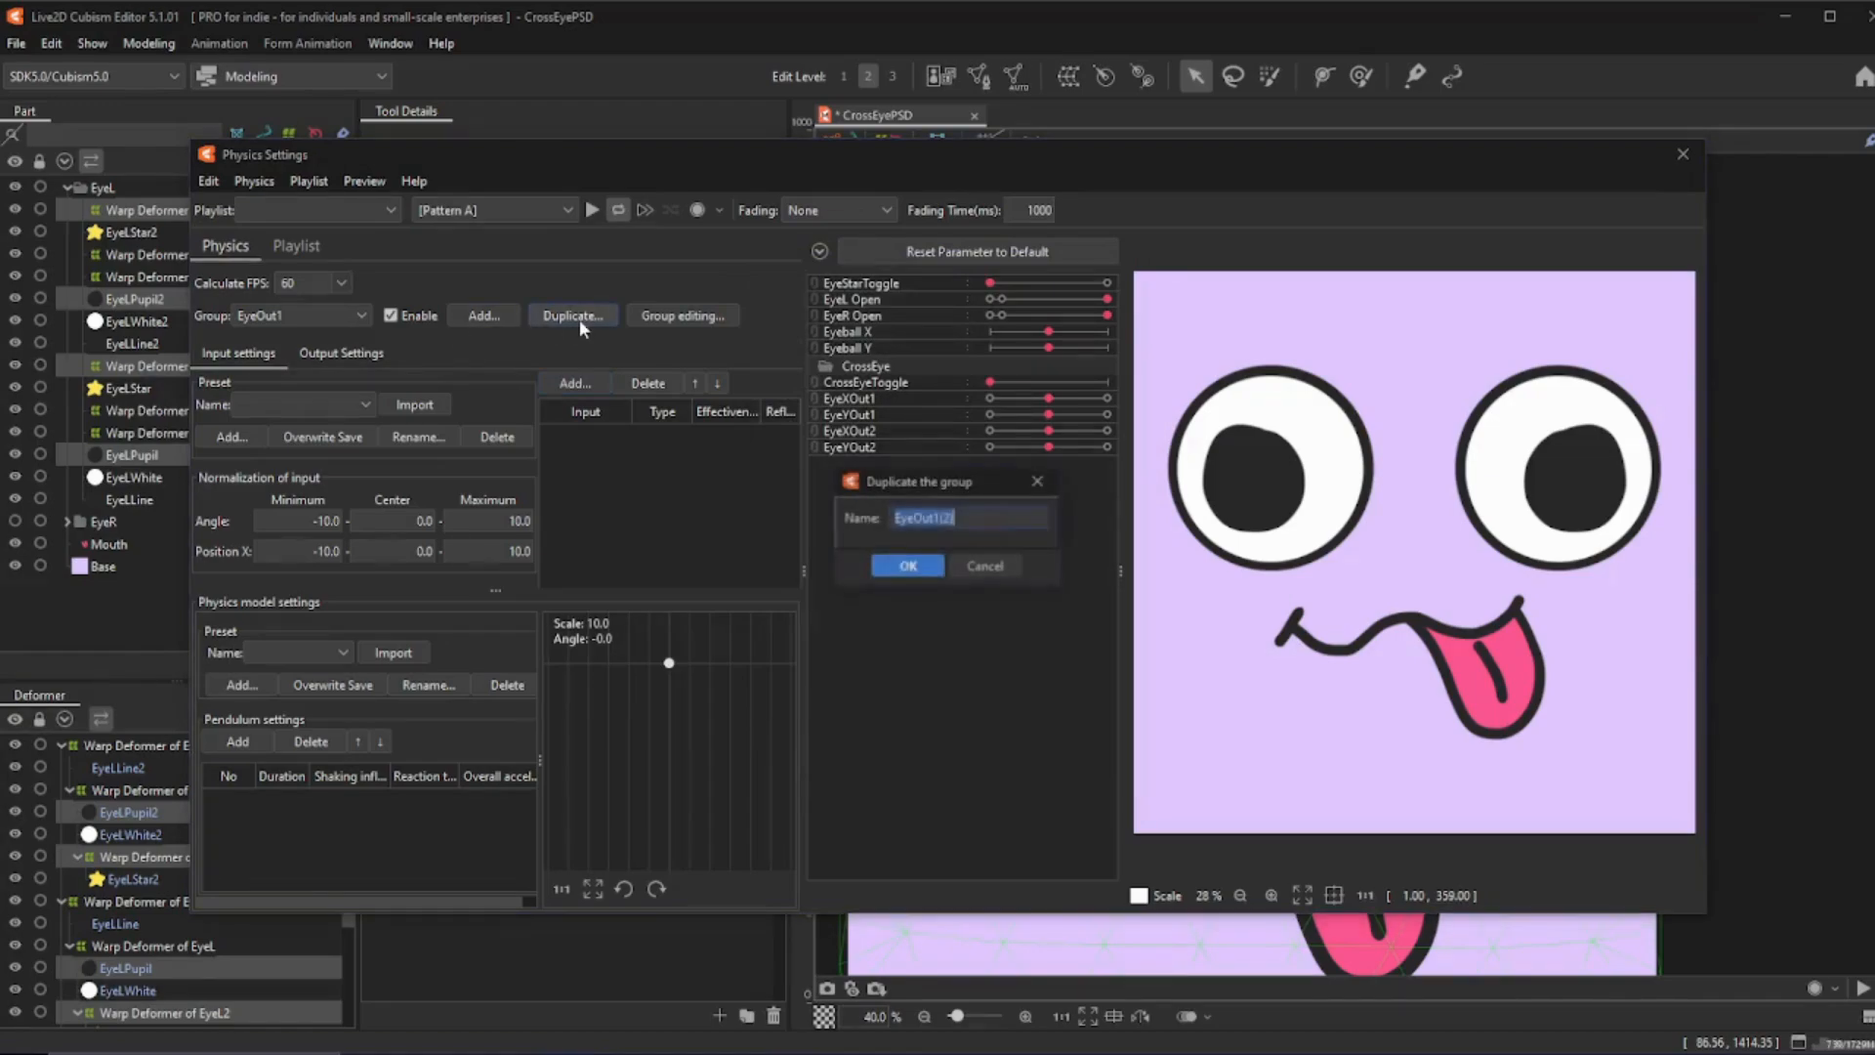
left_click(1023, 477)
- Rename the EyeOut1 physics group to EyeXOut1
left_click(637, 318)
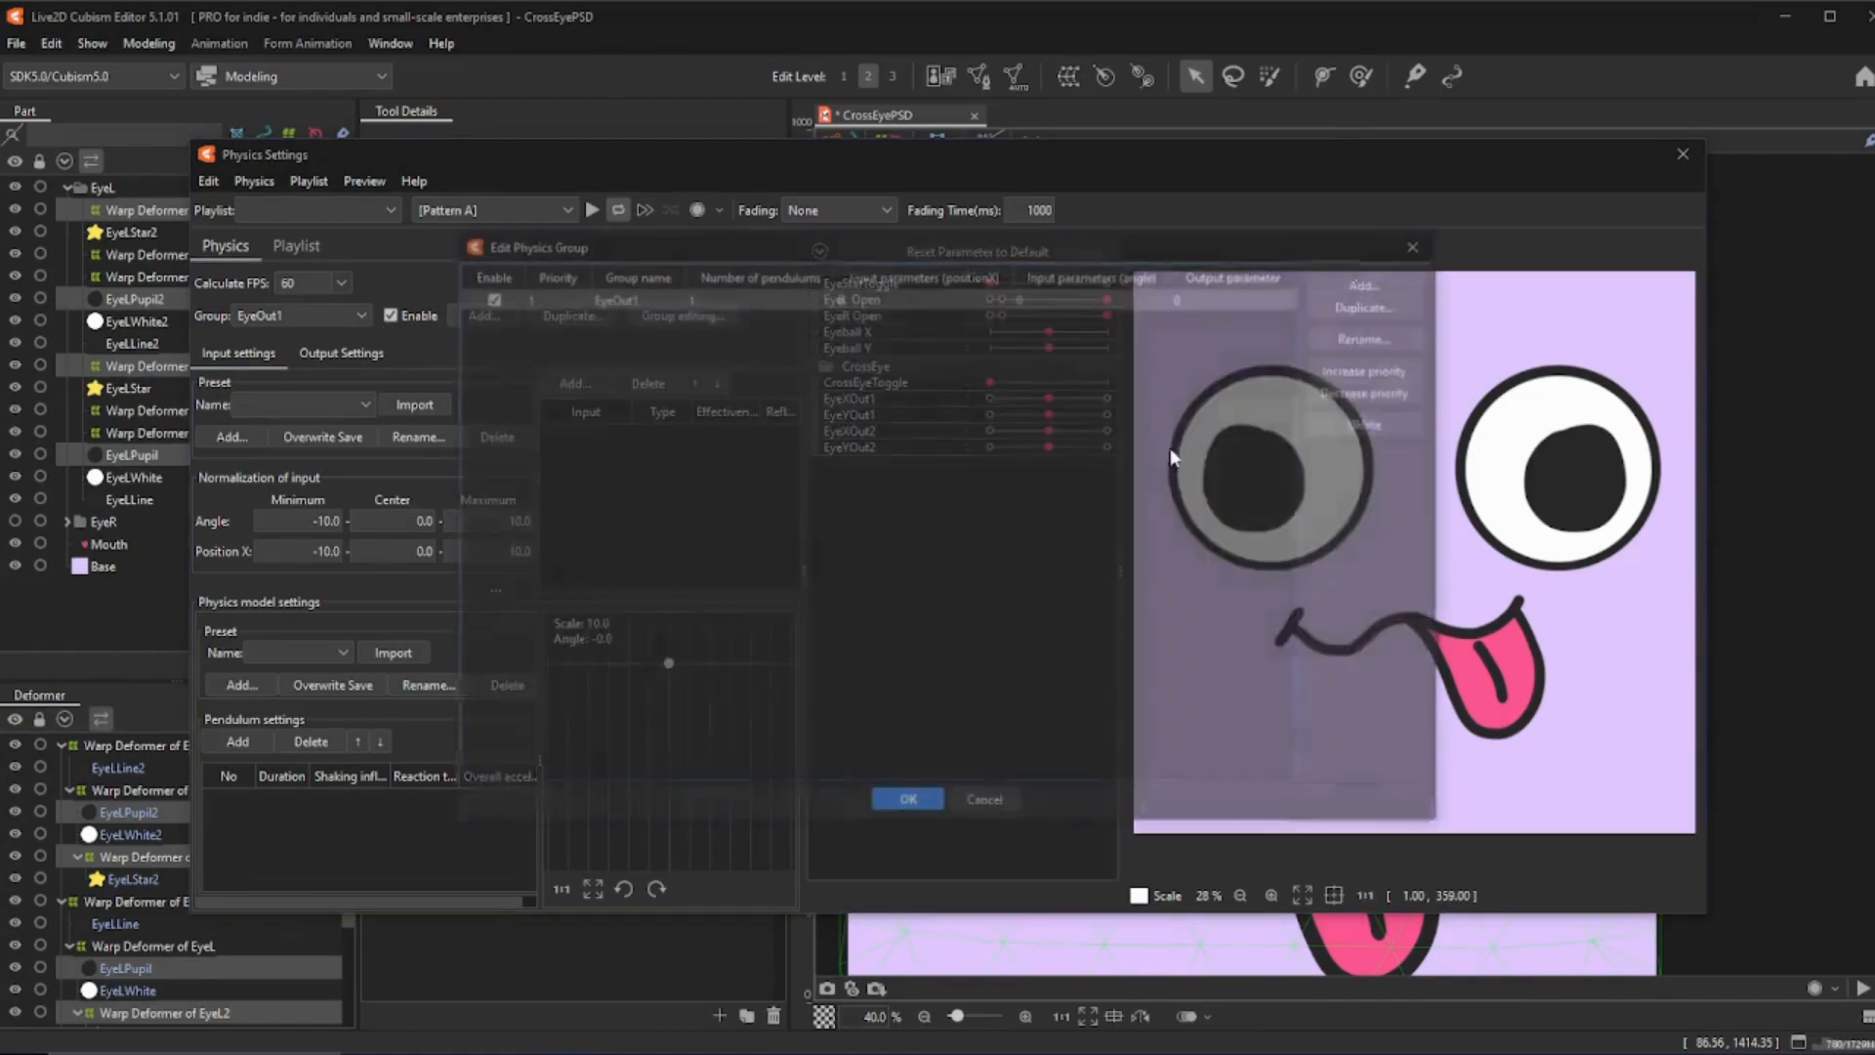
left_click(1377, 336)
type("EyeXOut1")
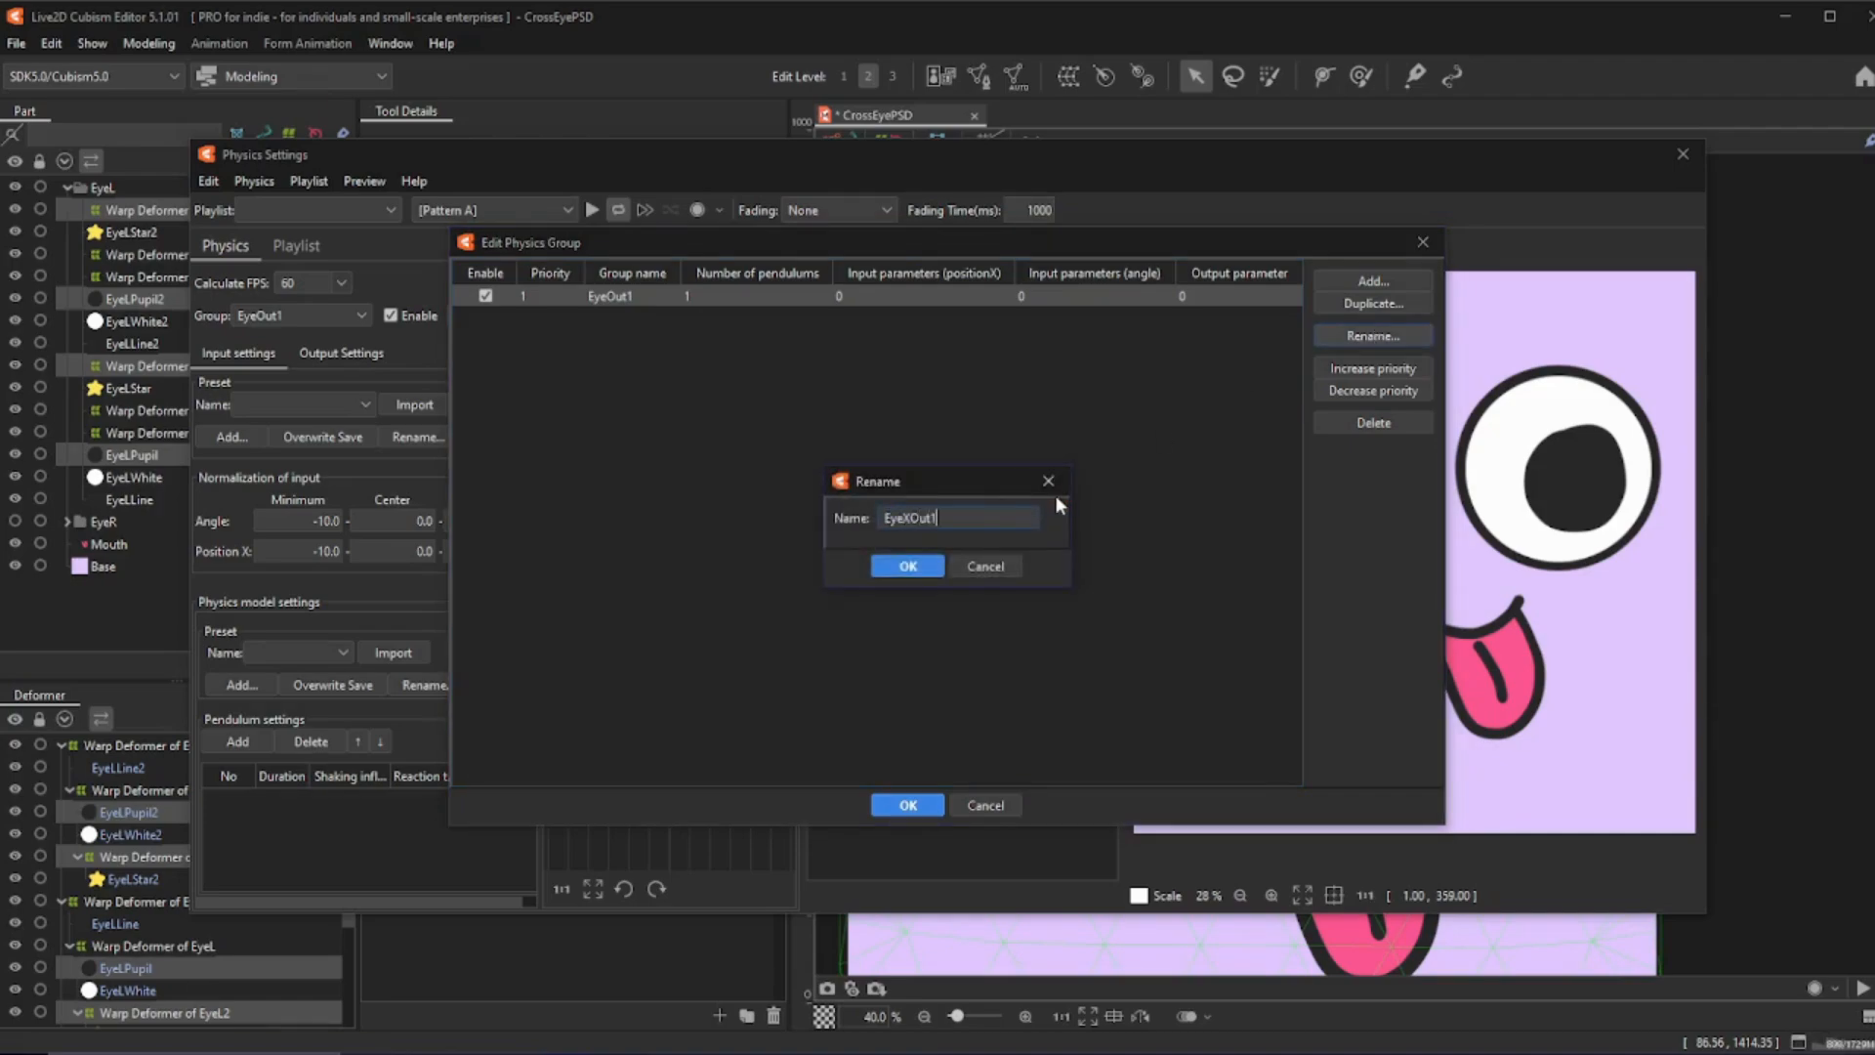
left_click(888, 567)
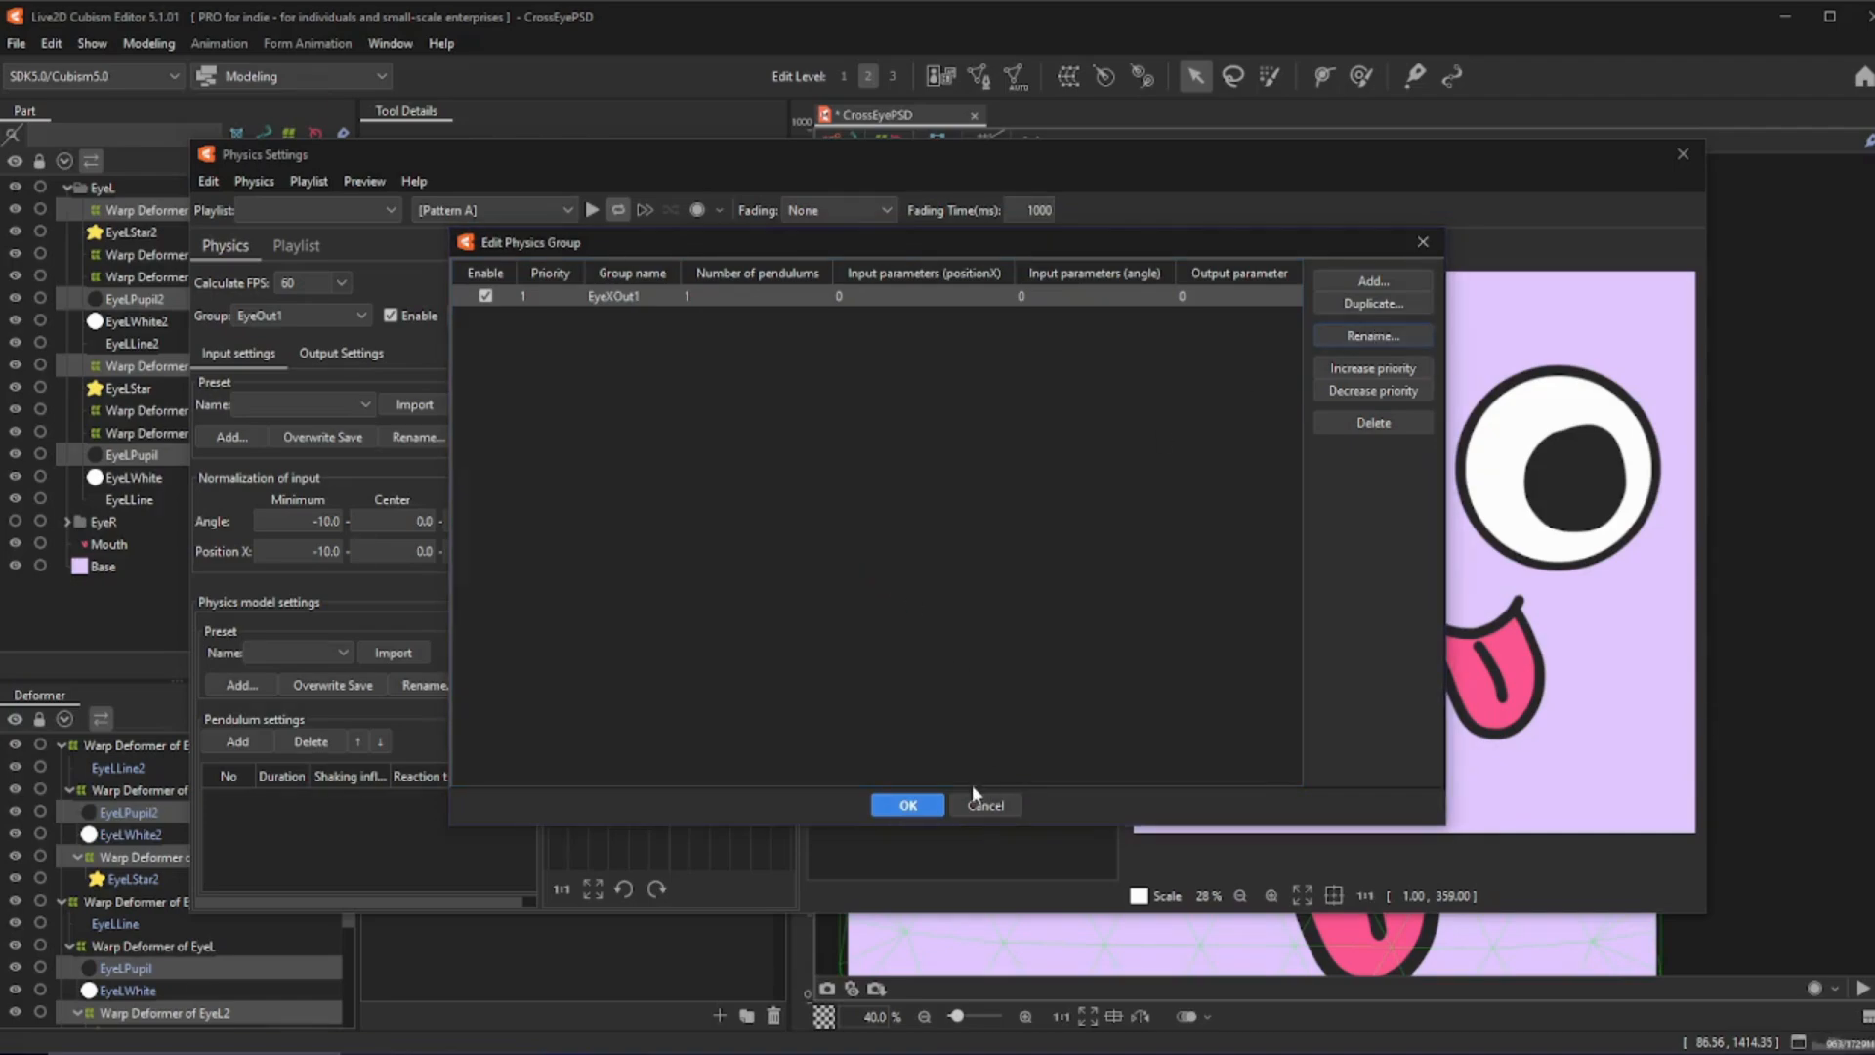
left_click(903, 805)
- Add Eyeball X as an input parameter of the EyeXOut1 physics group and widen the input list
left_click(577, 385)
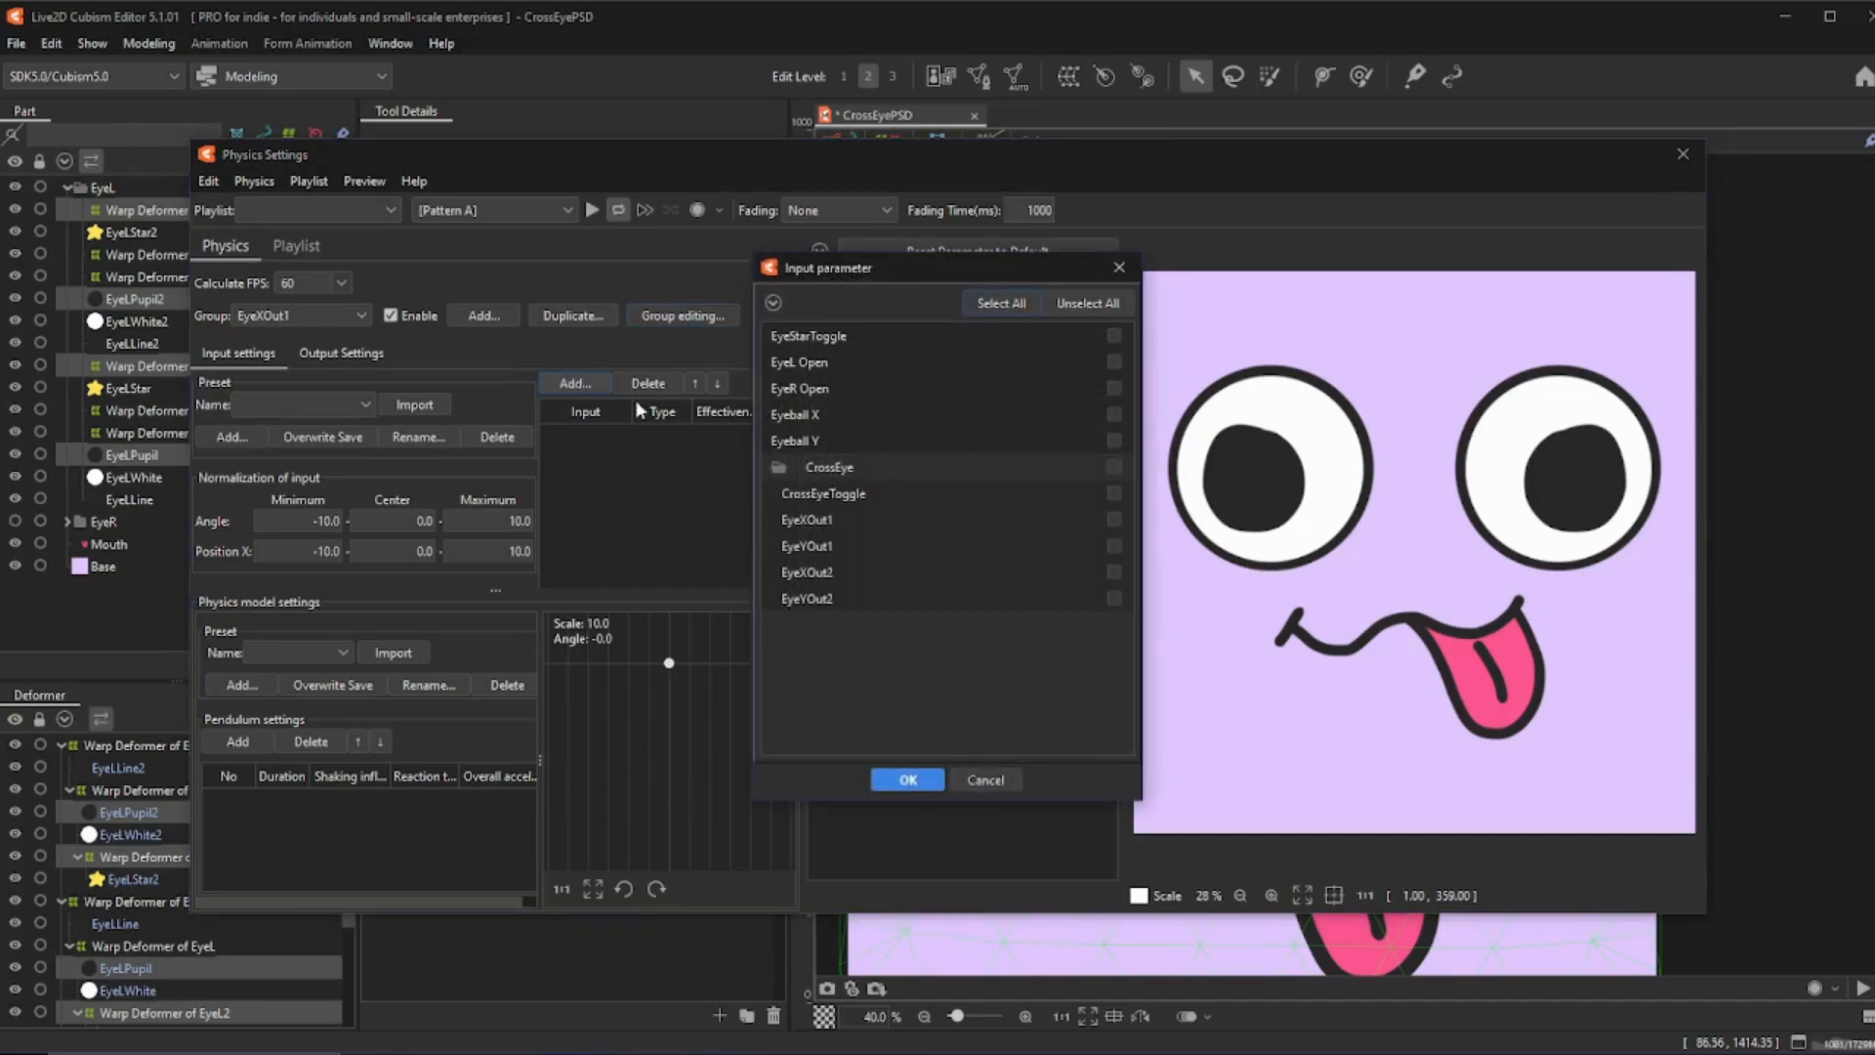
left_click(904, 781)
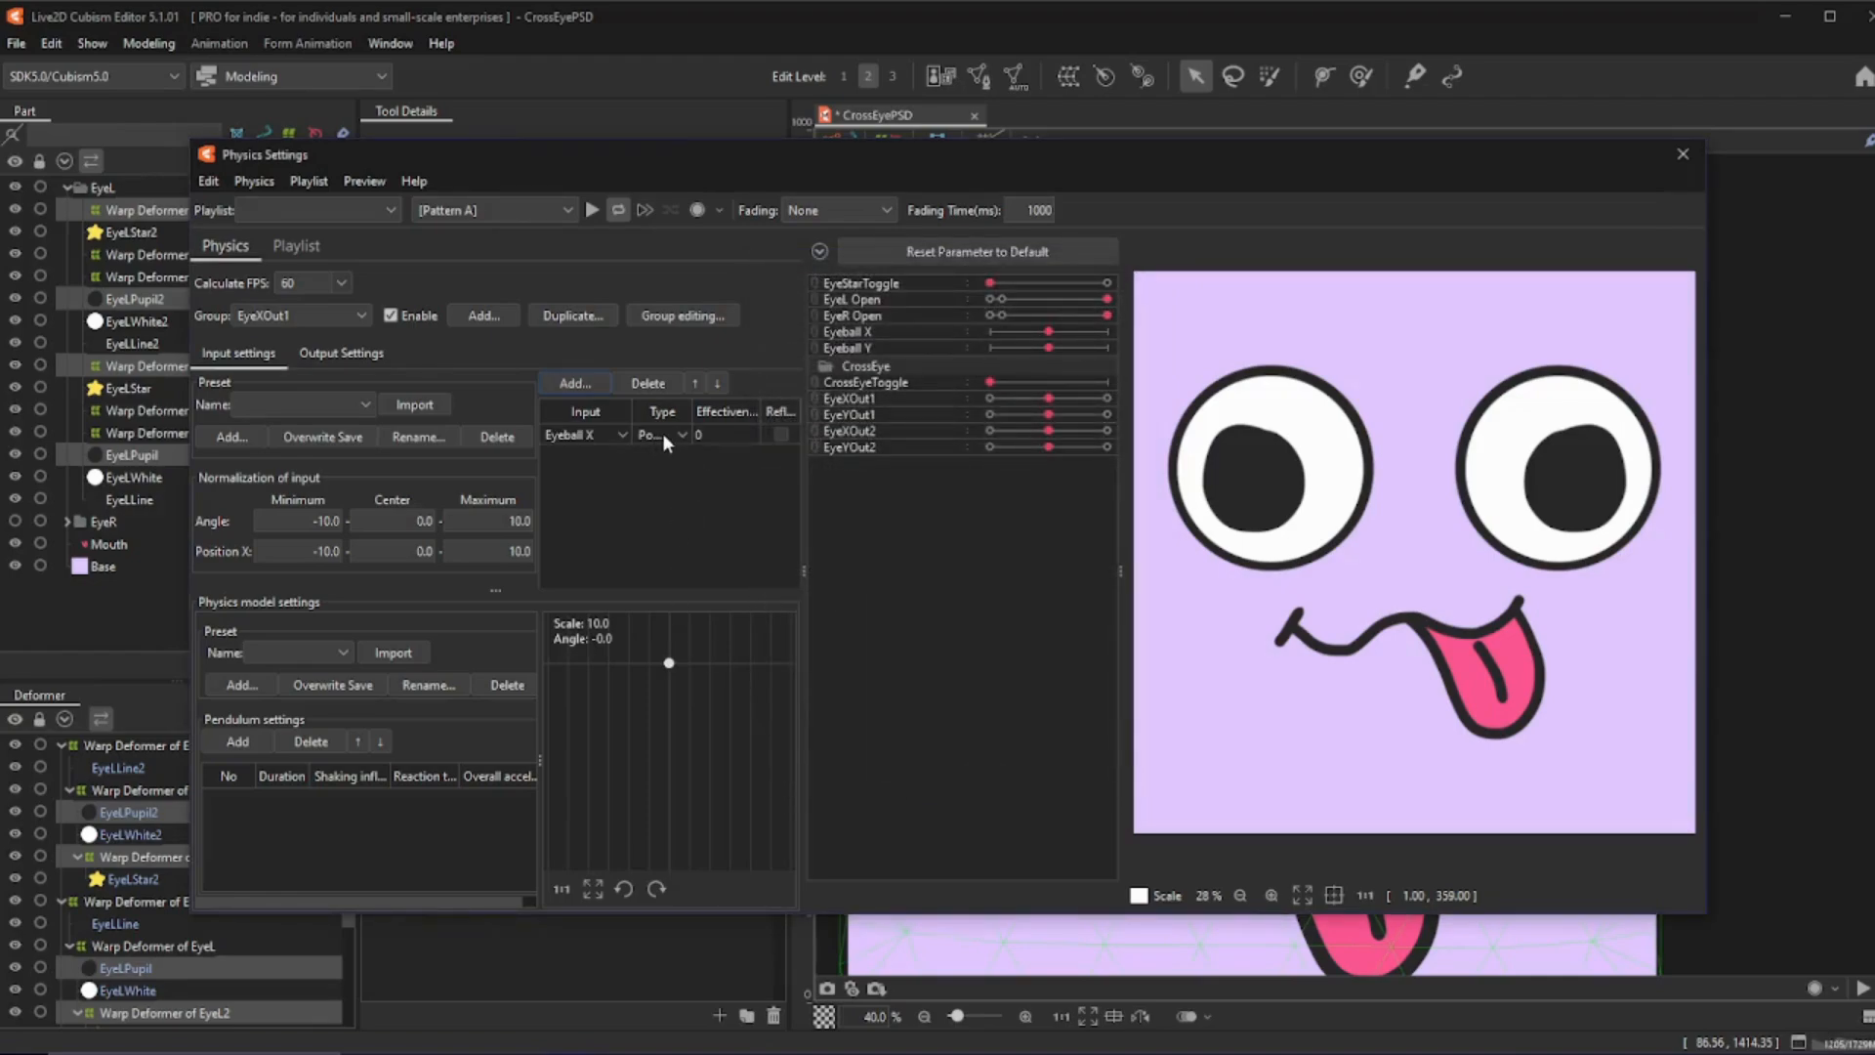
left_click_drag(805, 526, 905, 530)
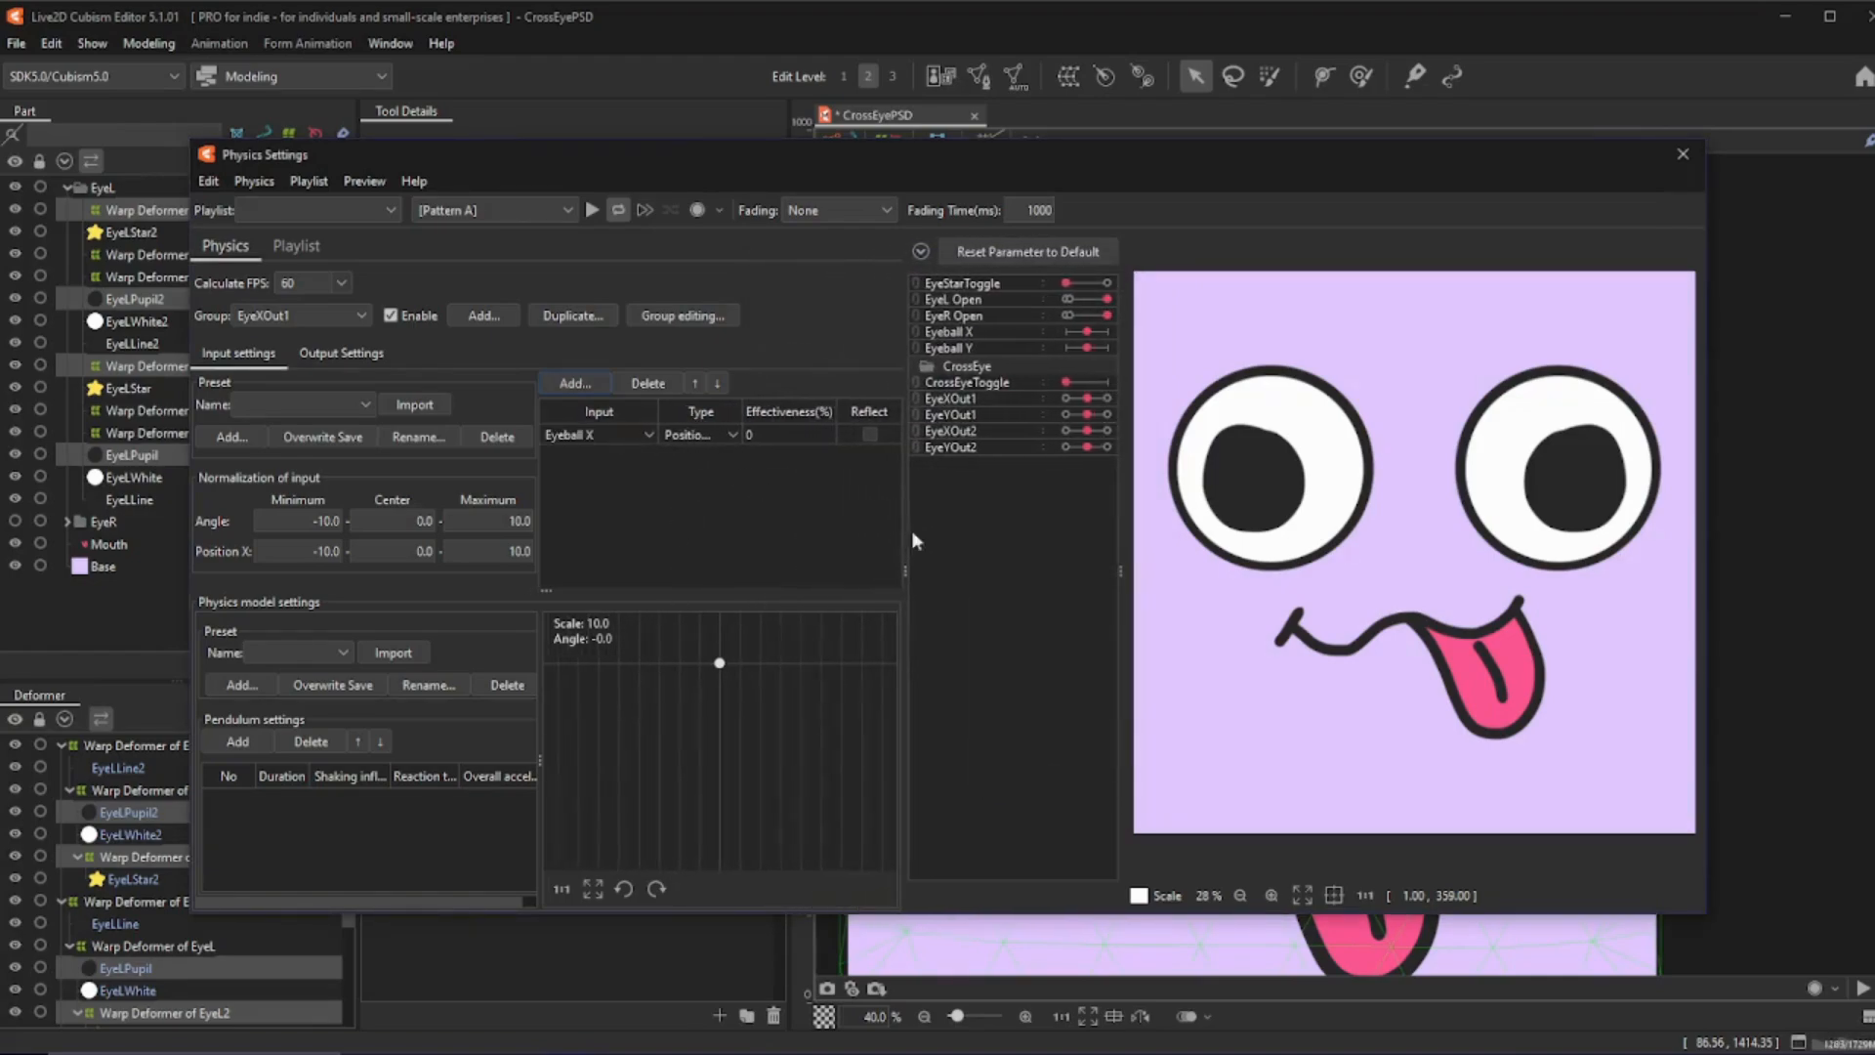
- Widen the physics parameter list and set the effectiveness of the Eyeball X input to 100%
left_click_drag(1120, 572, 1191, 569)
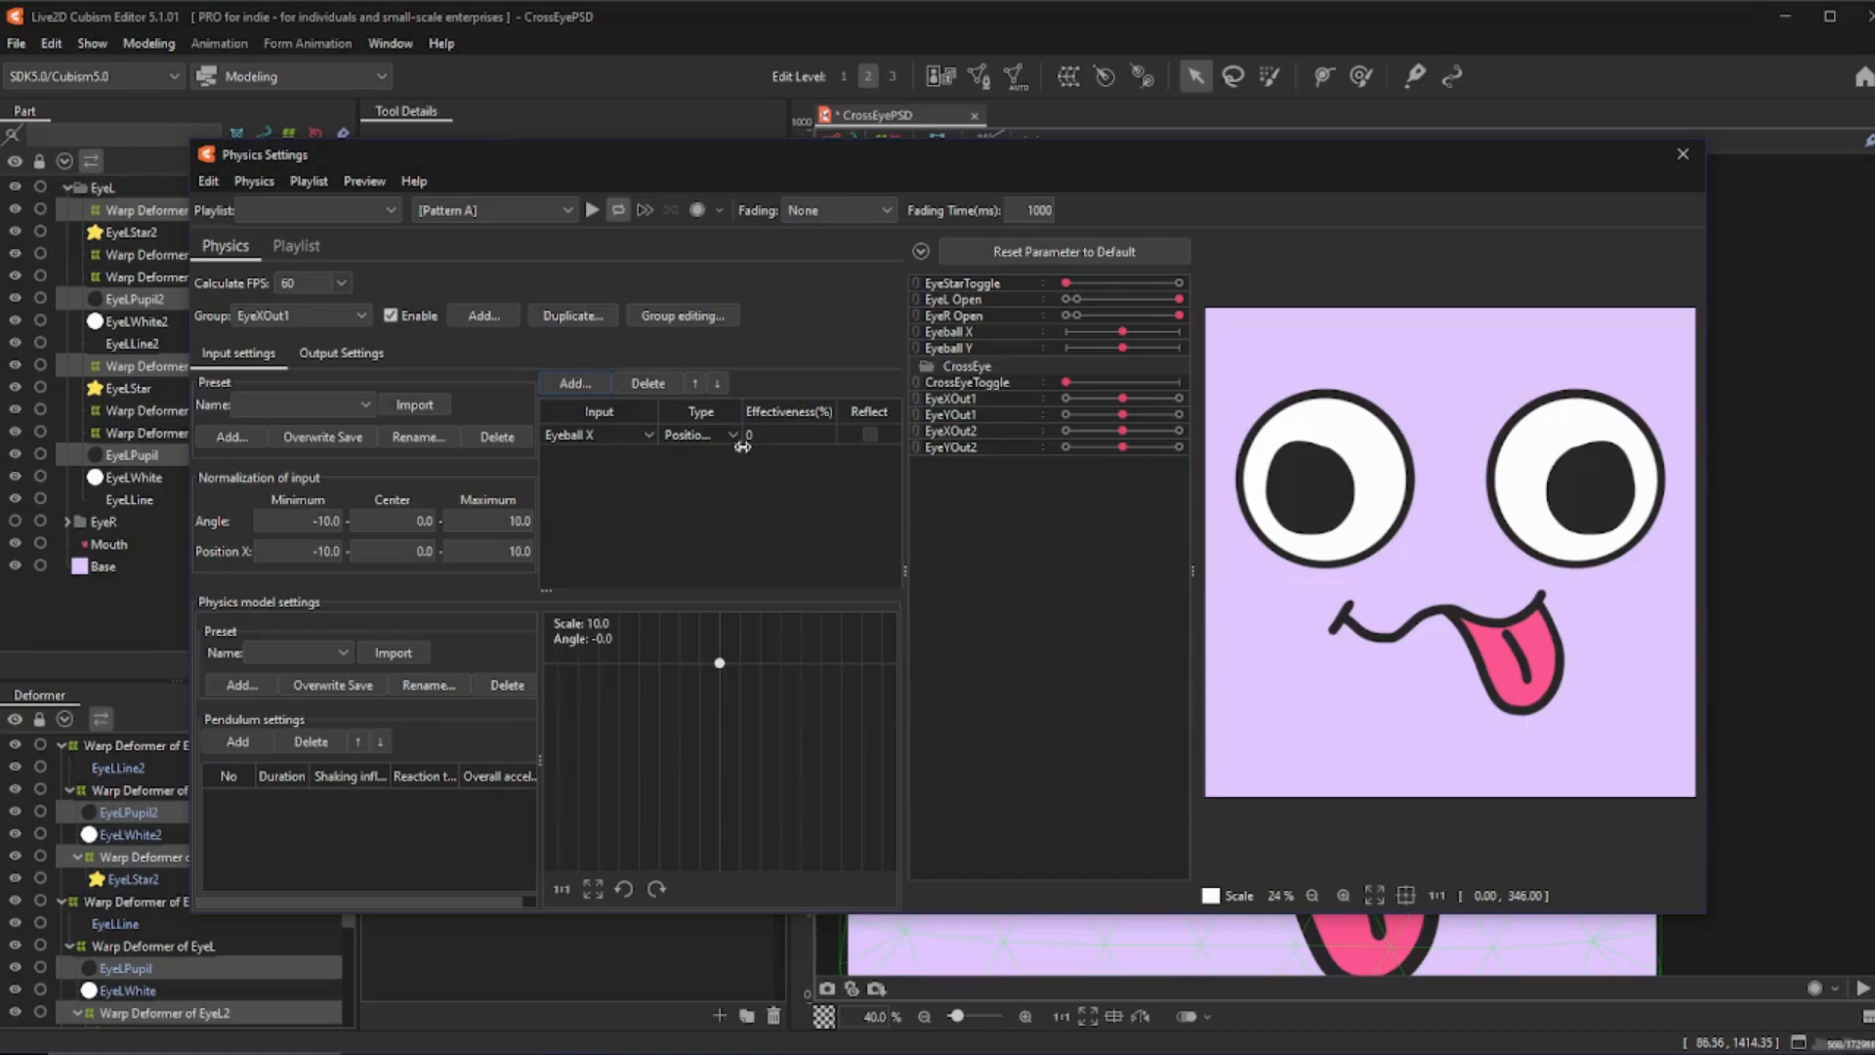
double_click(796, 435)
type("100")
key("Return")
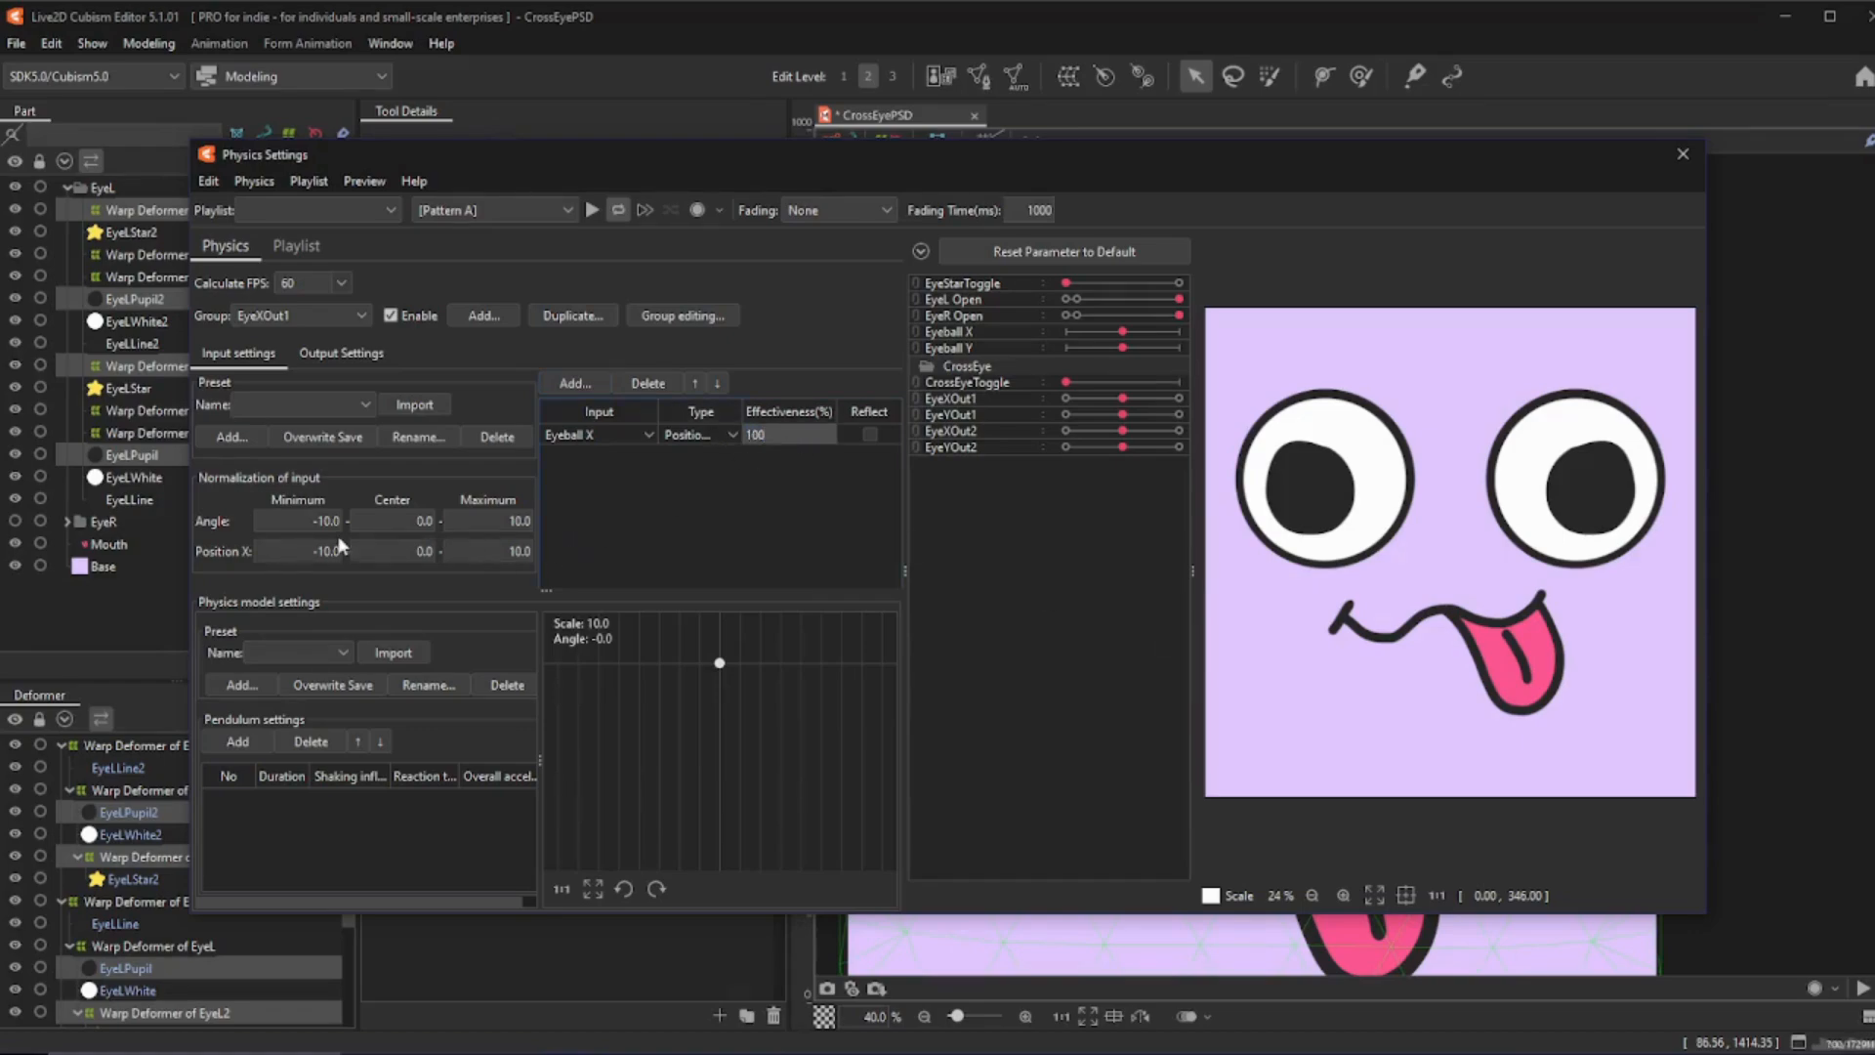
- Set the input normalization of EyeXOut1 to -30 minimum and 30 maximum for both Angle and Position X
double_click(327, 521)
type("30")
key("Return")
double_click(486, 530)
type("3")
double_click(335, 550)
type("30")
key("Return")
double_click(518, 550)
type("30")
key("Return")
- Add a pendulum to the EyeXOut1 group, add the EyeXOut1 parameter as its output and test the eye movement
left_click(226, 742)
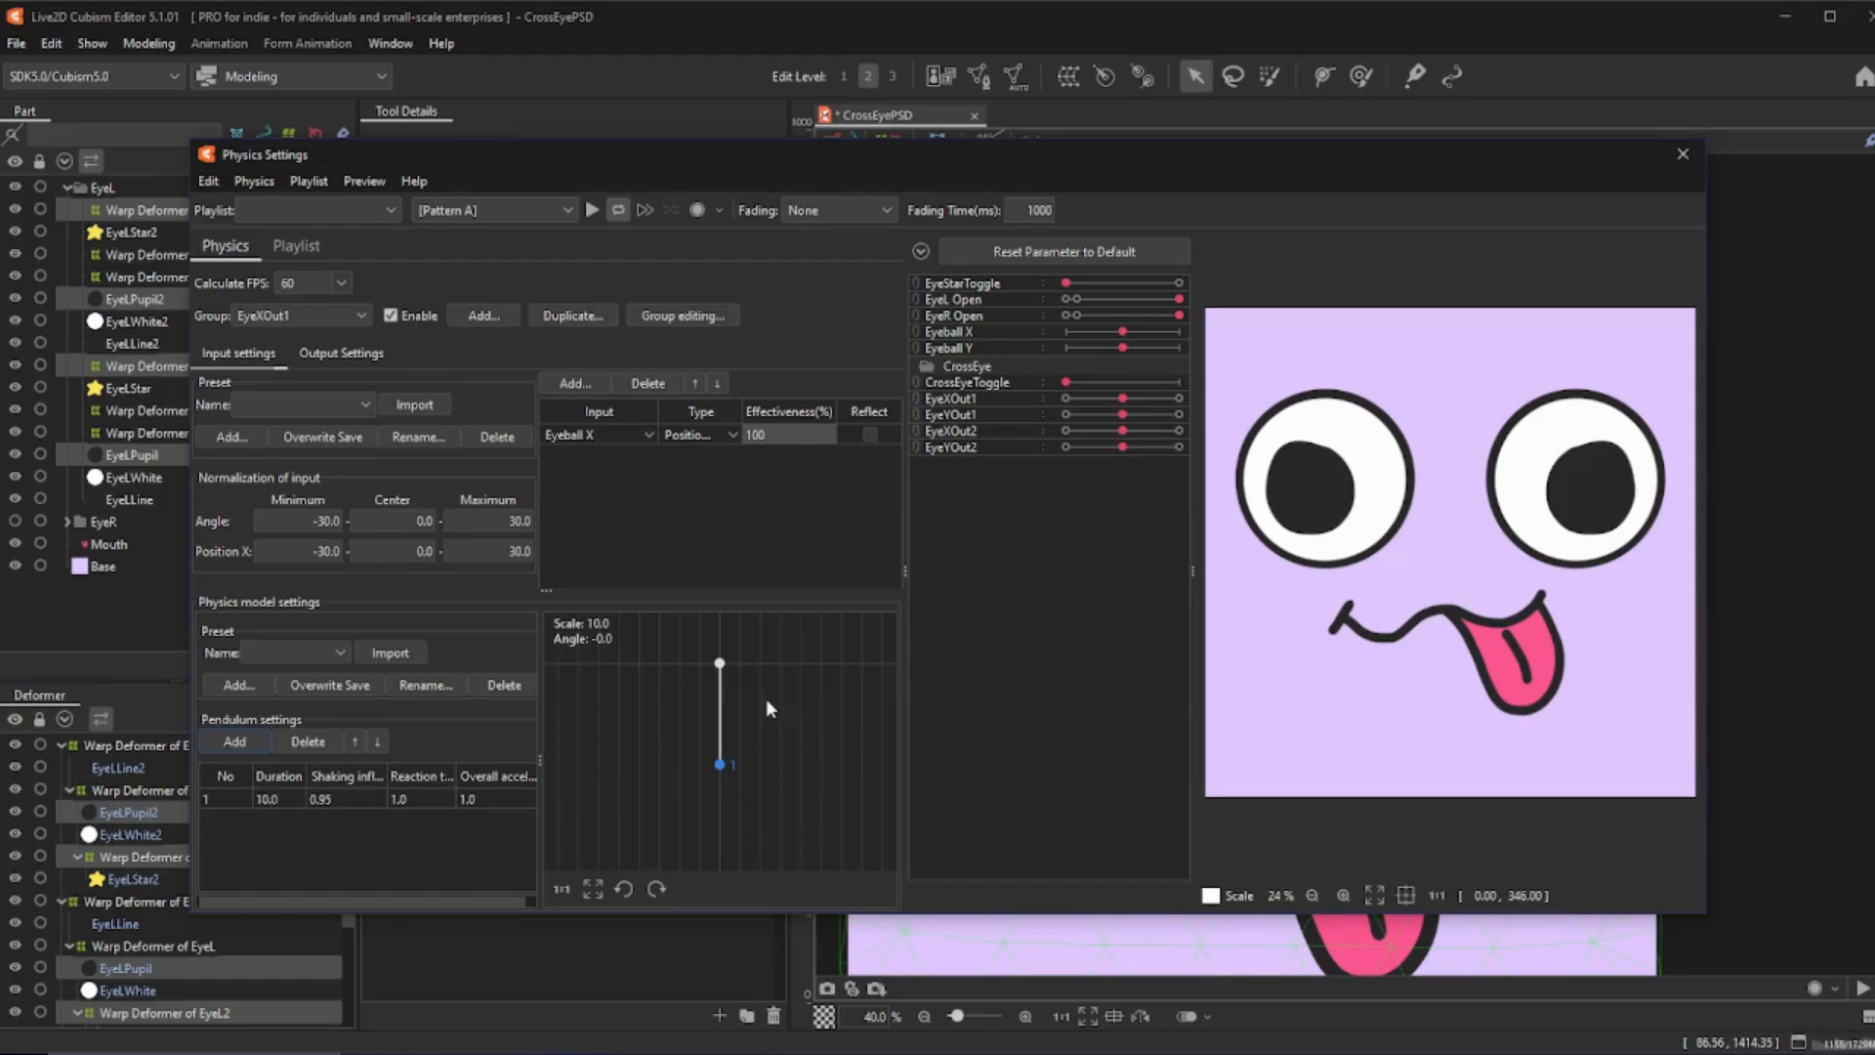
left_click(352, 356)
left_click(237, 356)
left_click(347, 359)
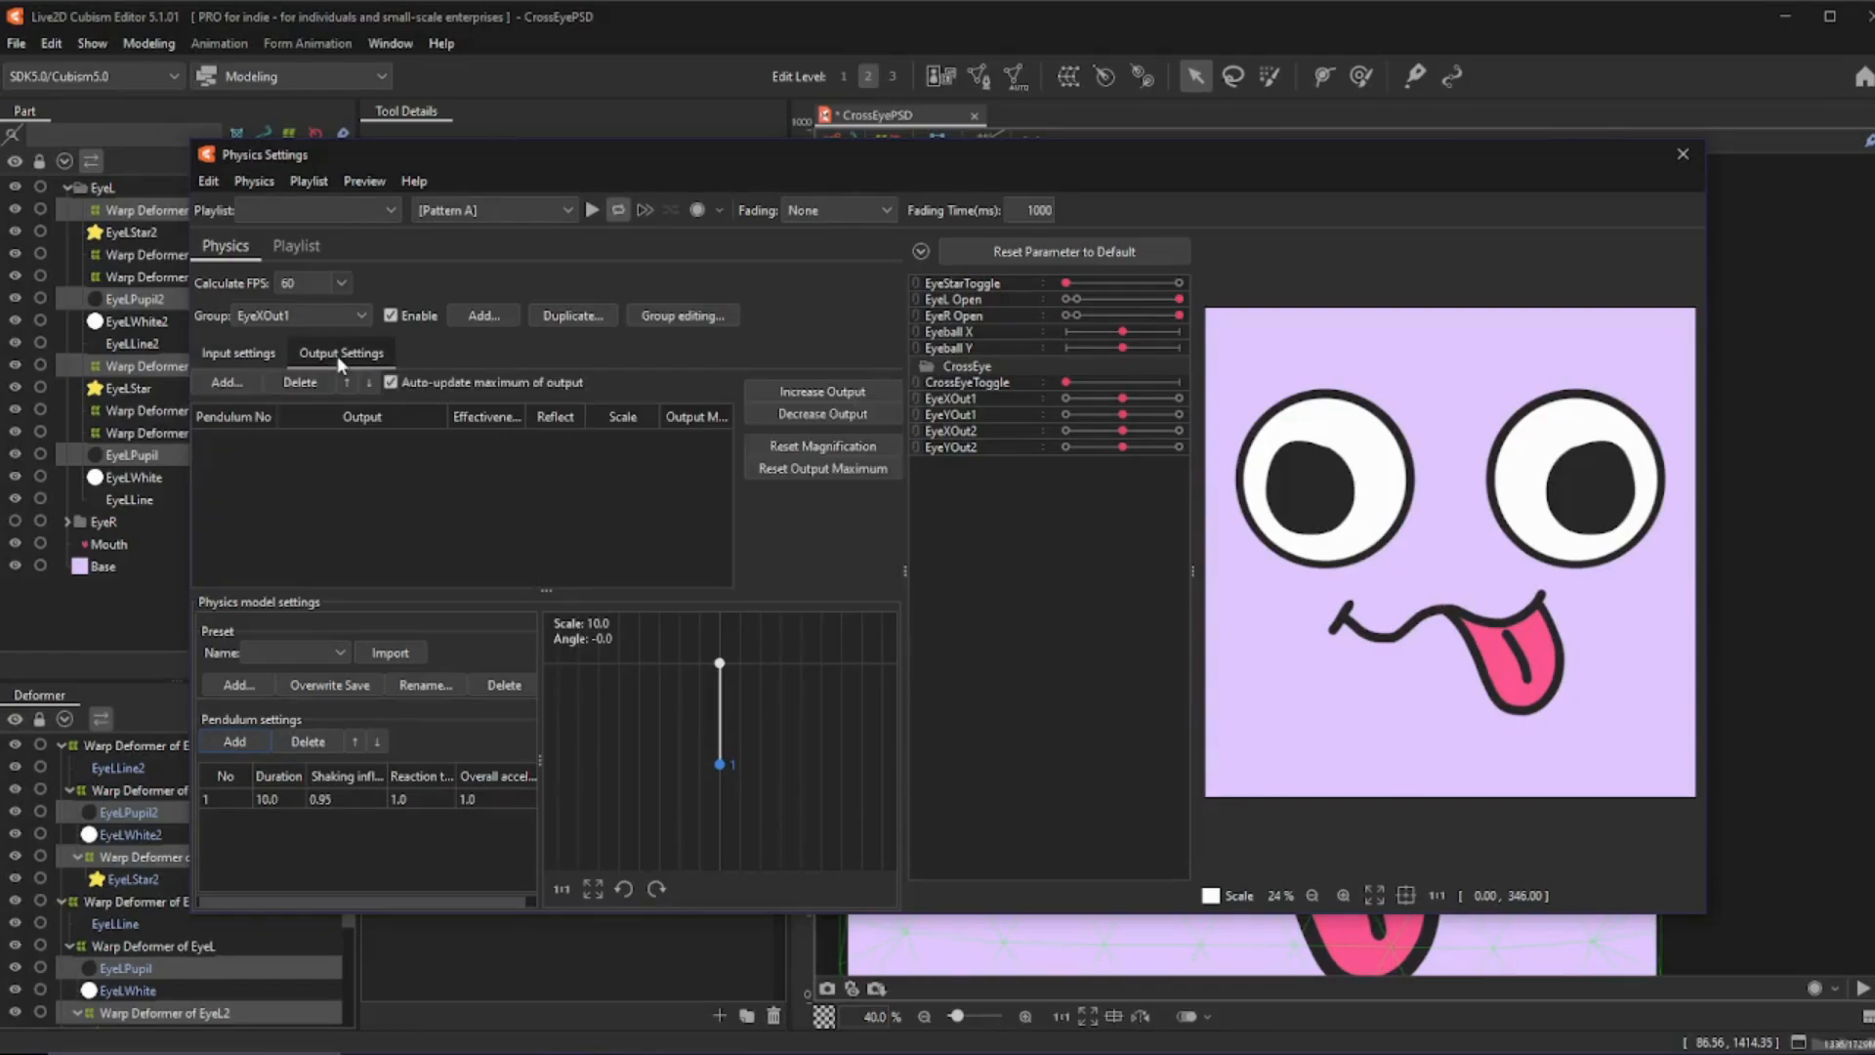
left_click(232, 381)
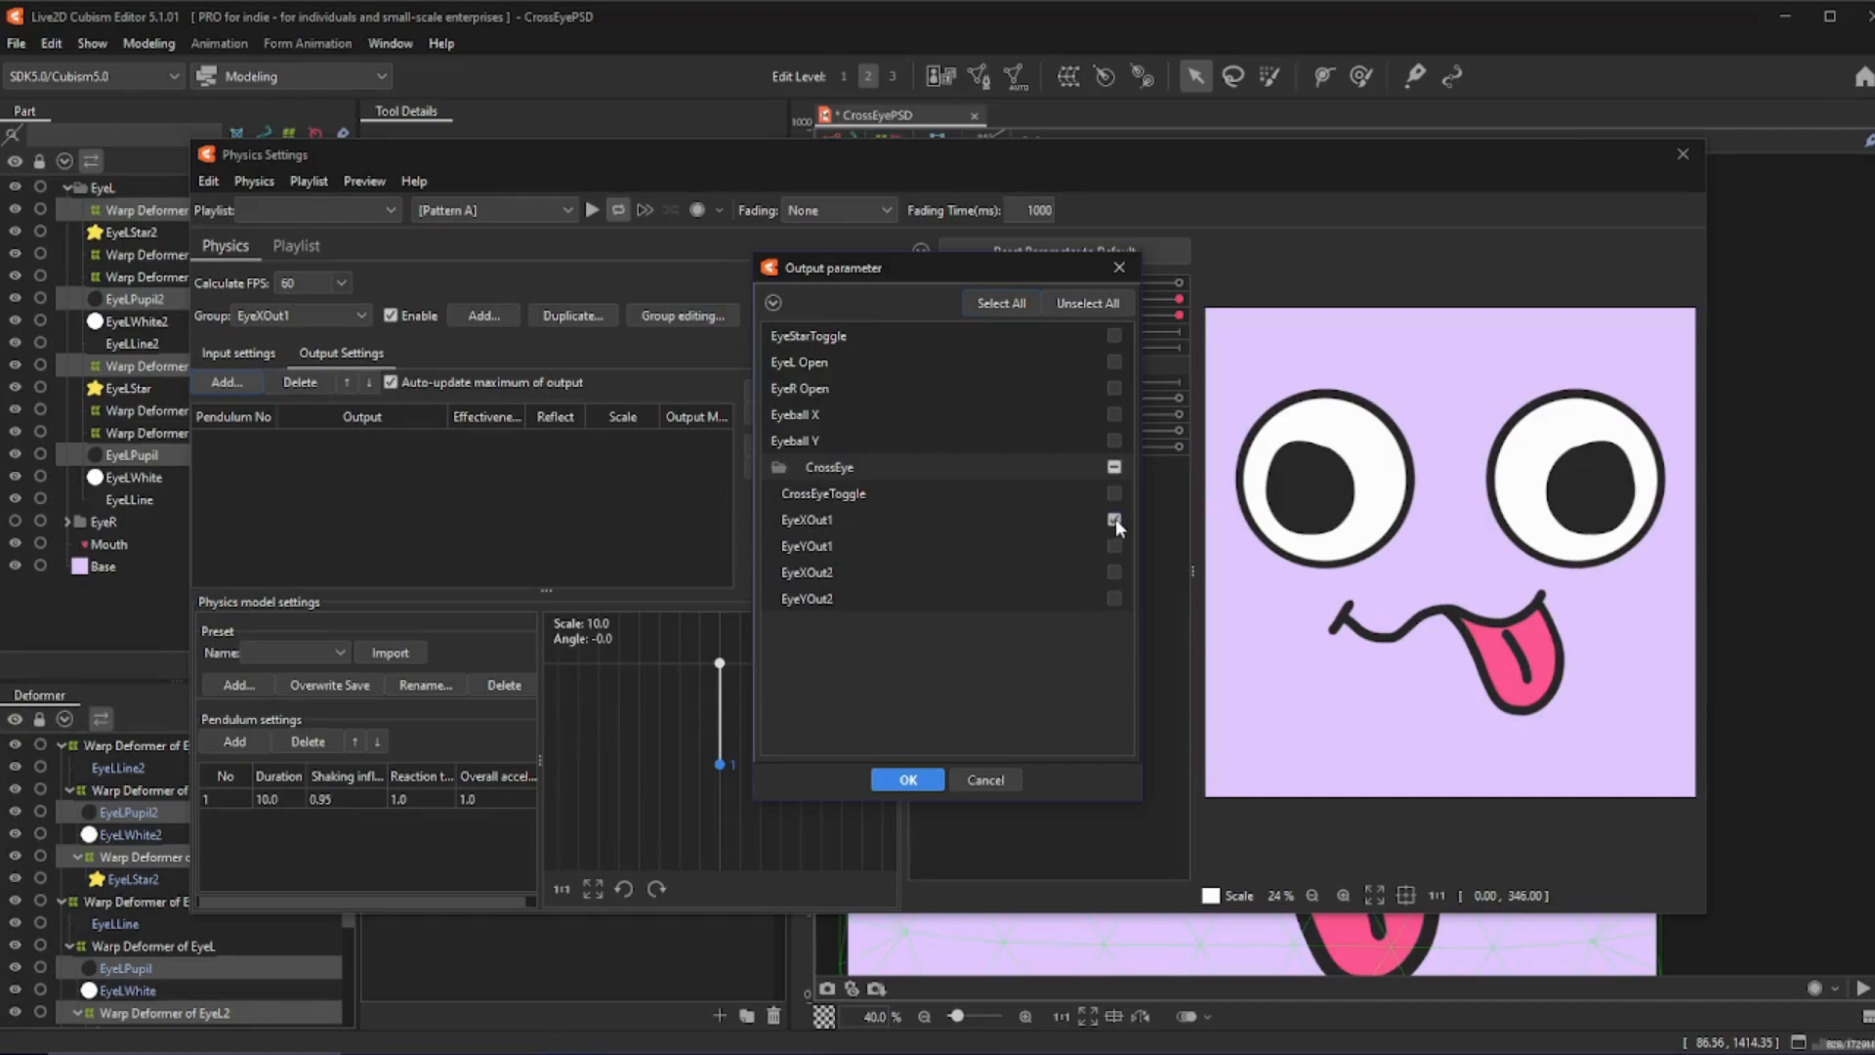
left_click(923, 776)
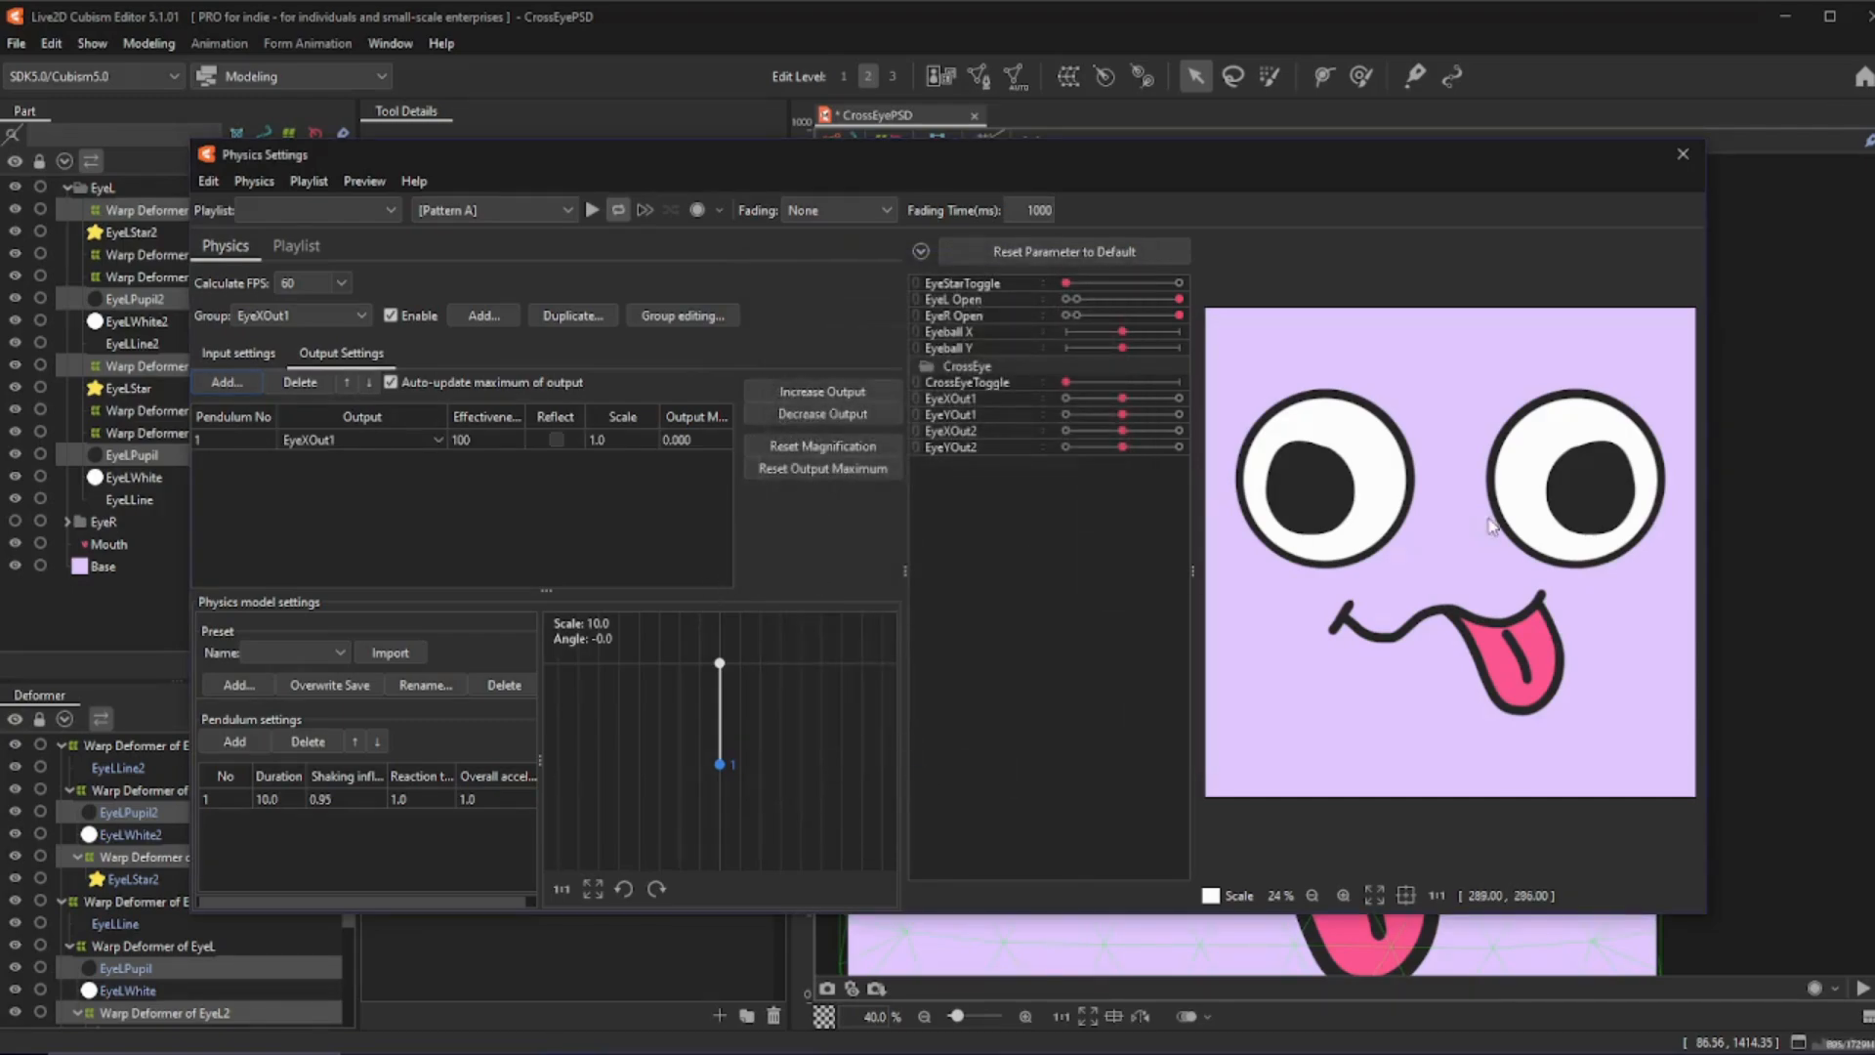
left_click_drag(1578, 410, 1297, 530)
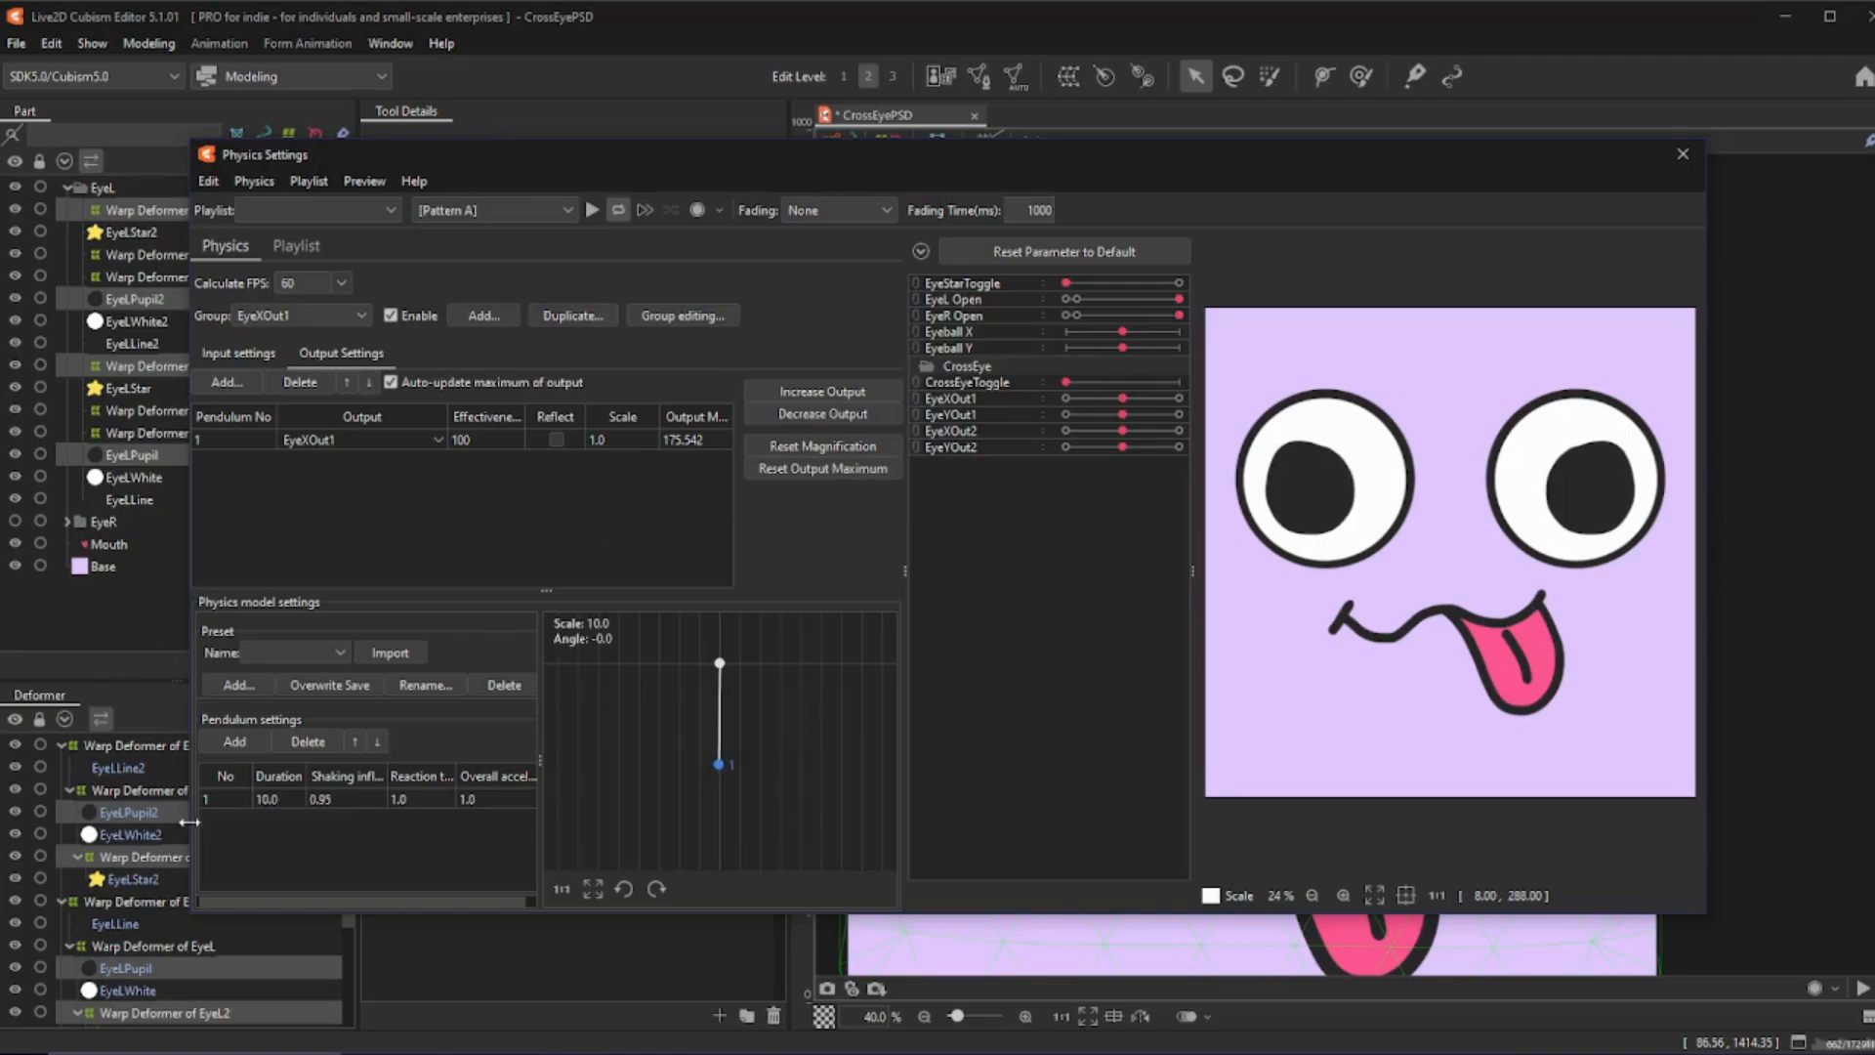
- Set the EyeXOut1 pendulum's duration to 30 and its shaking influence to 0.85, and test the eye movement
right_click(307, 783)
left_click(311, 789)
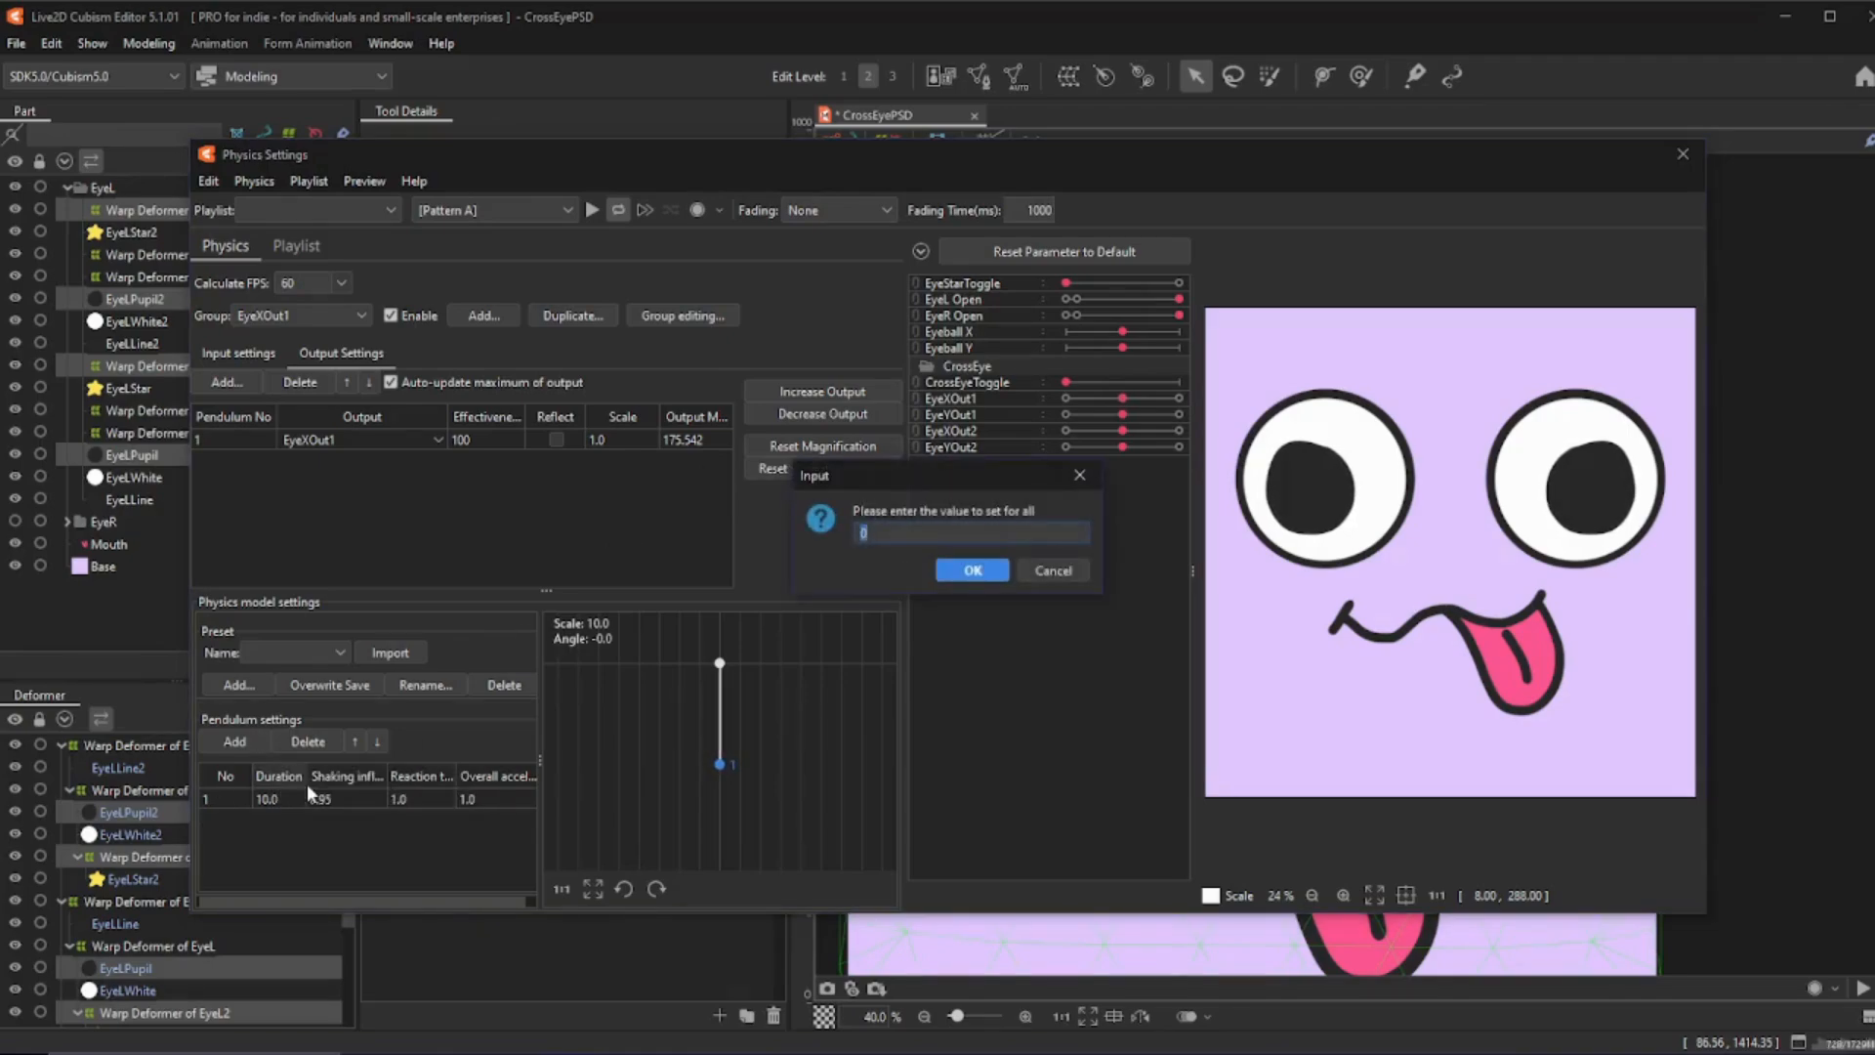
type("30")
key("Return")
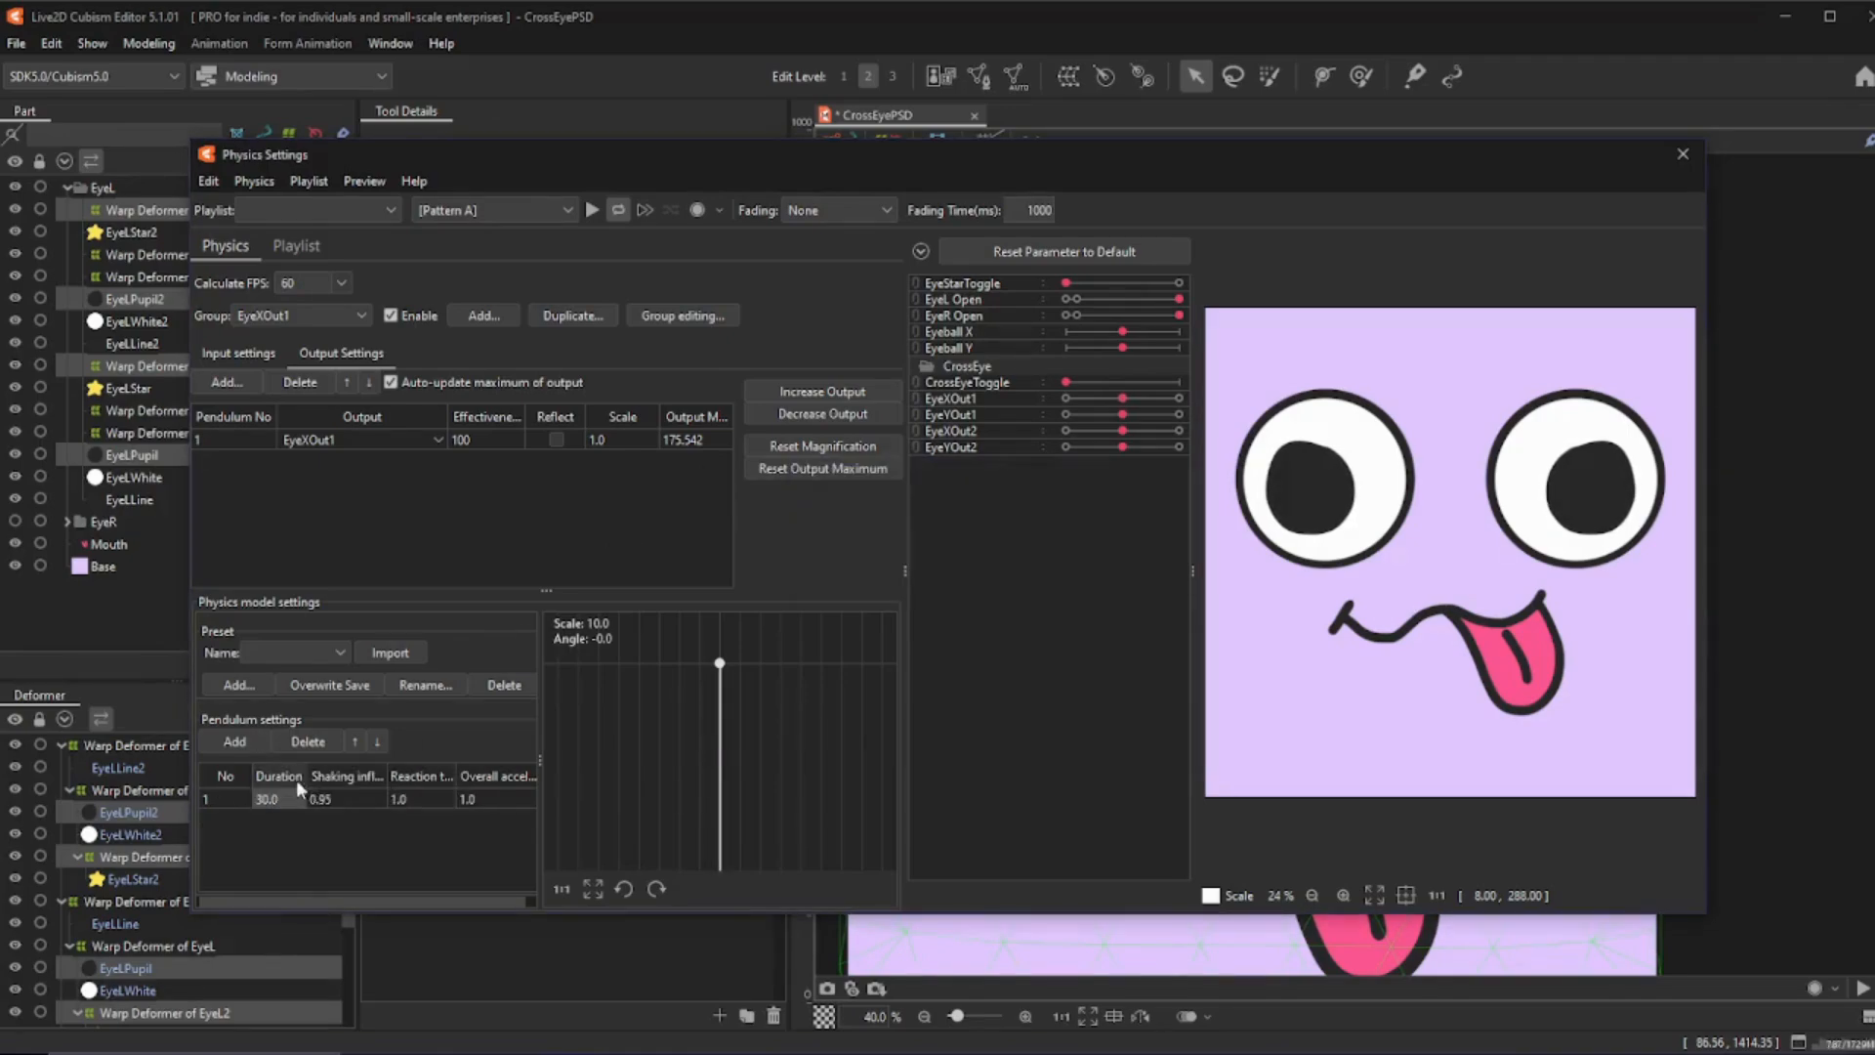
right_click(342, 779)
left_click(348, 781)
type(".8")
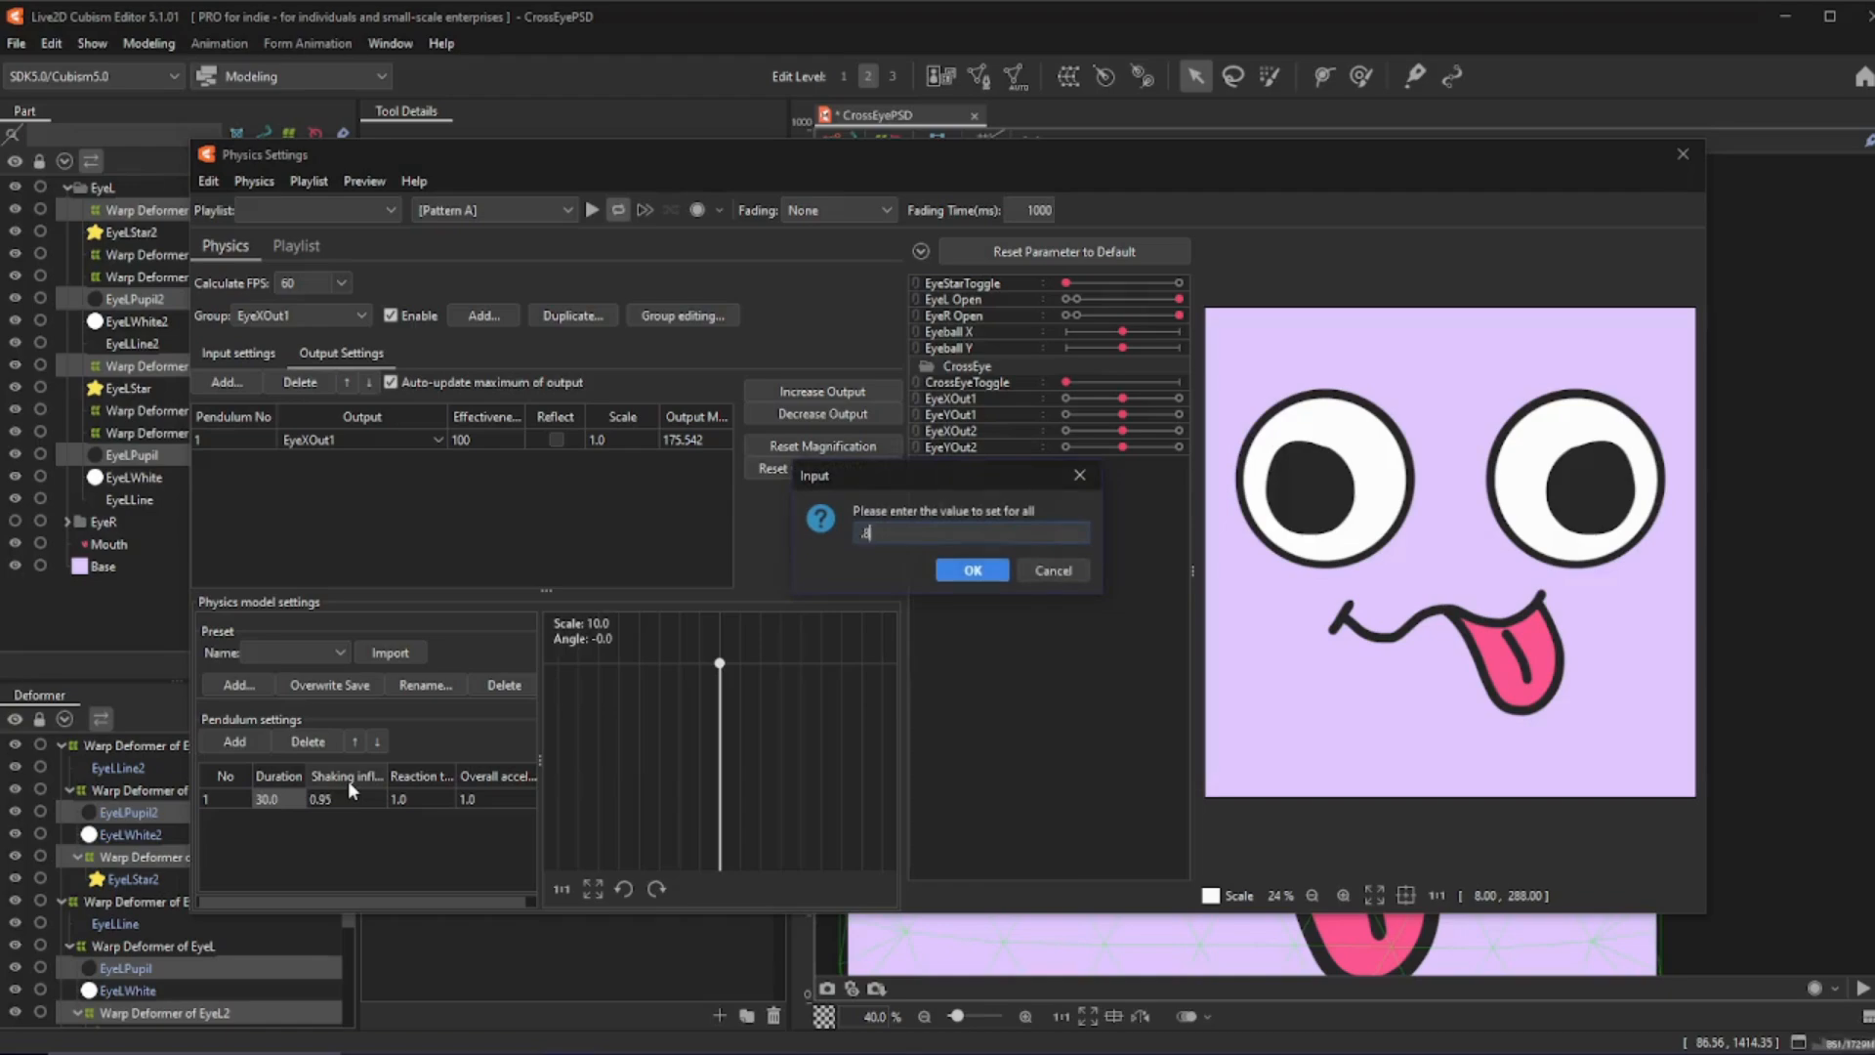
type("5")
key("Return")
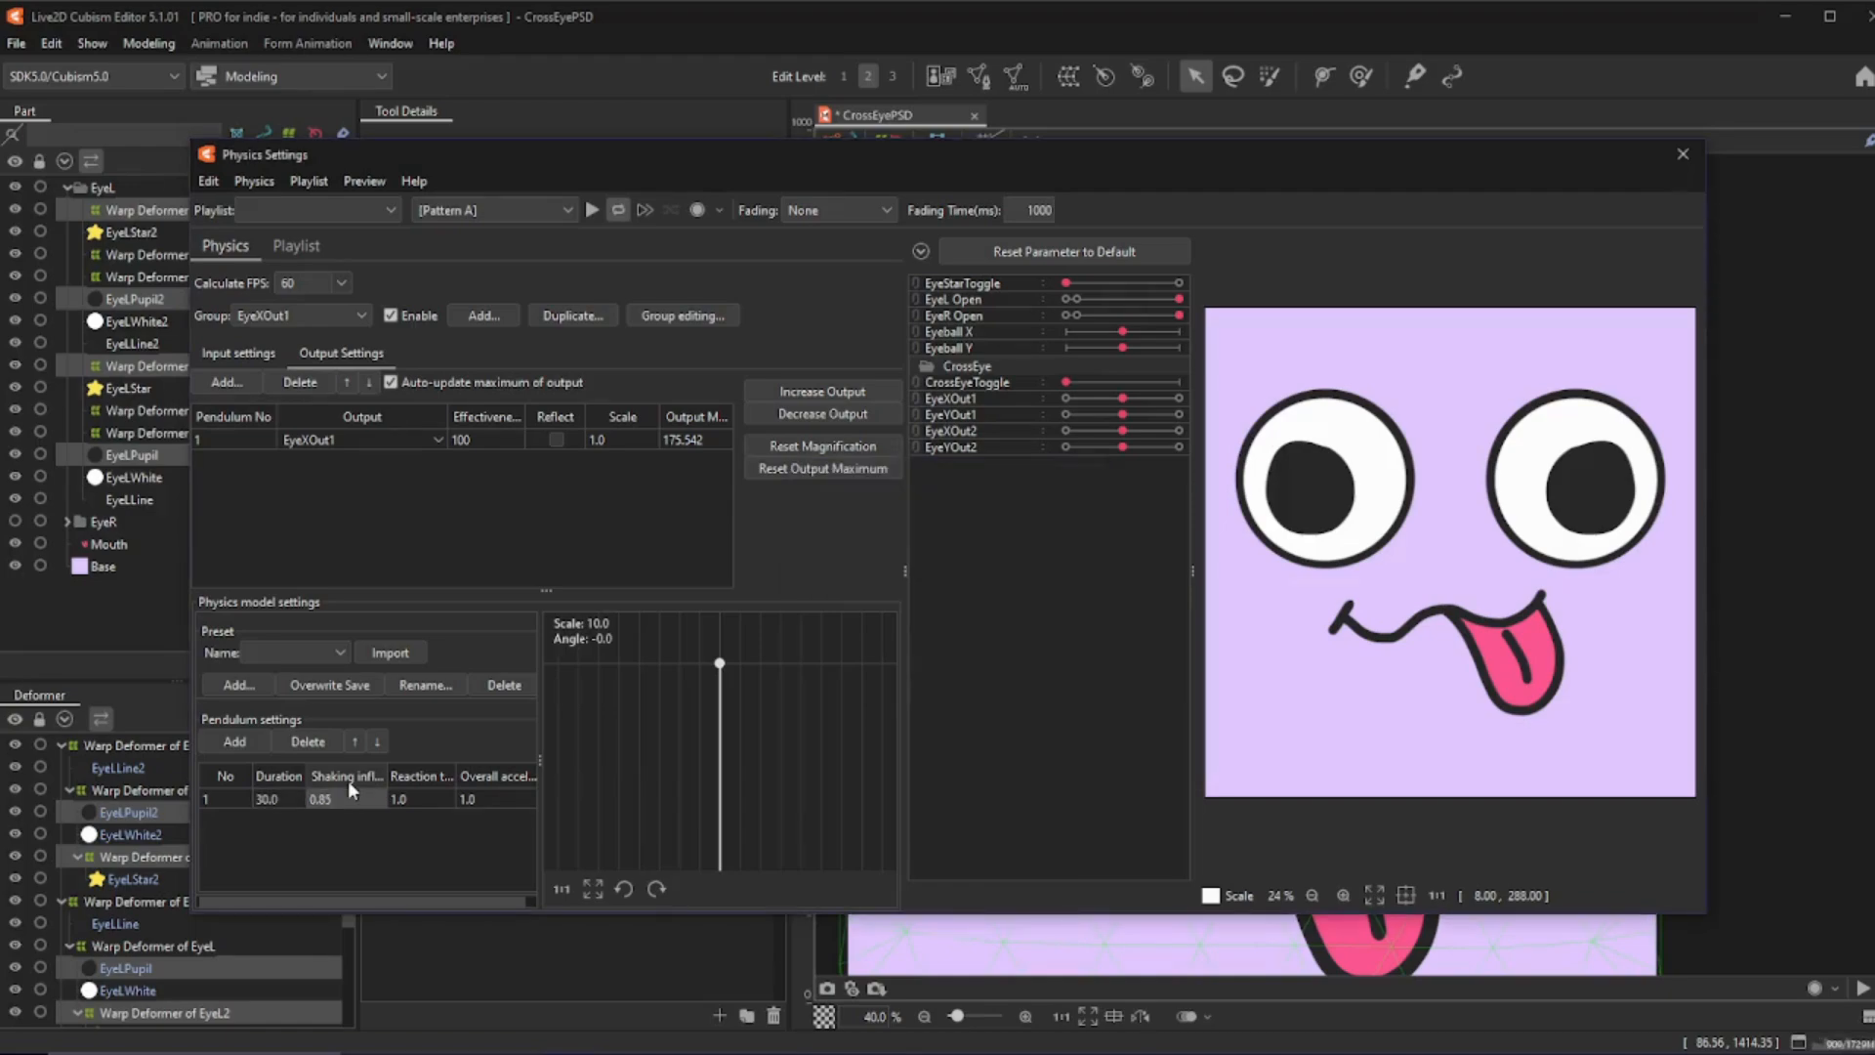
left_click_drag(1381, 525, 1766, 537)
- Enable Reflect for the Eyeball X input of the EyeXOut1 group and test the eye movement
left_click(239, 354)
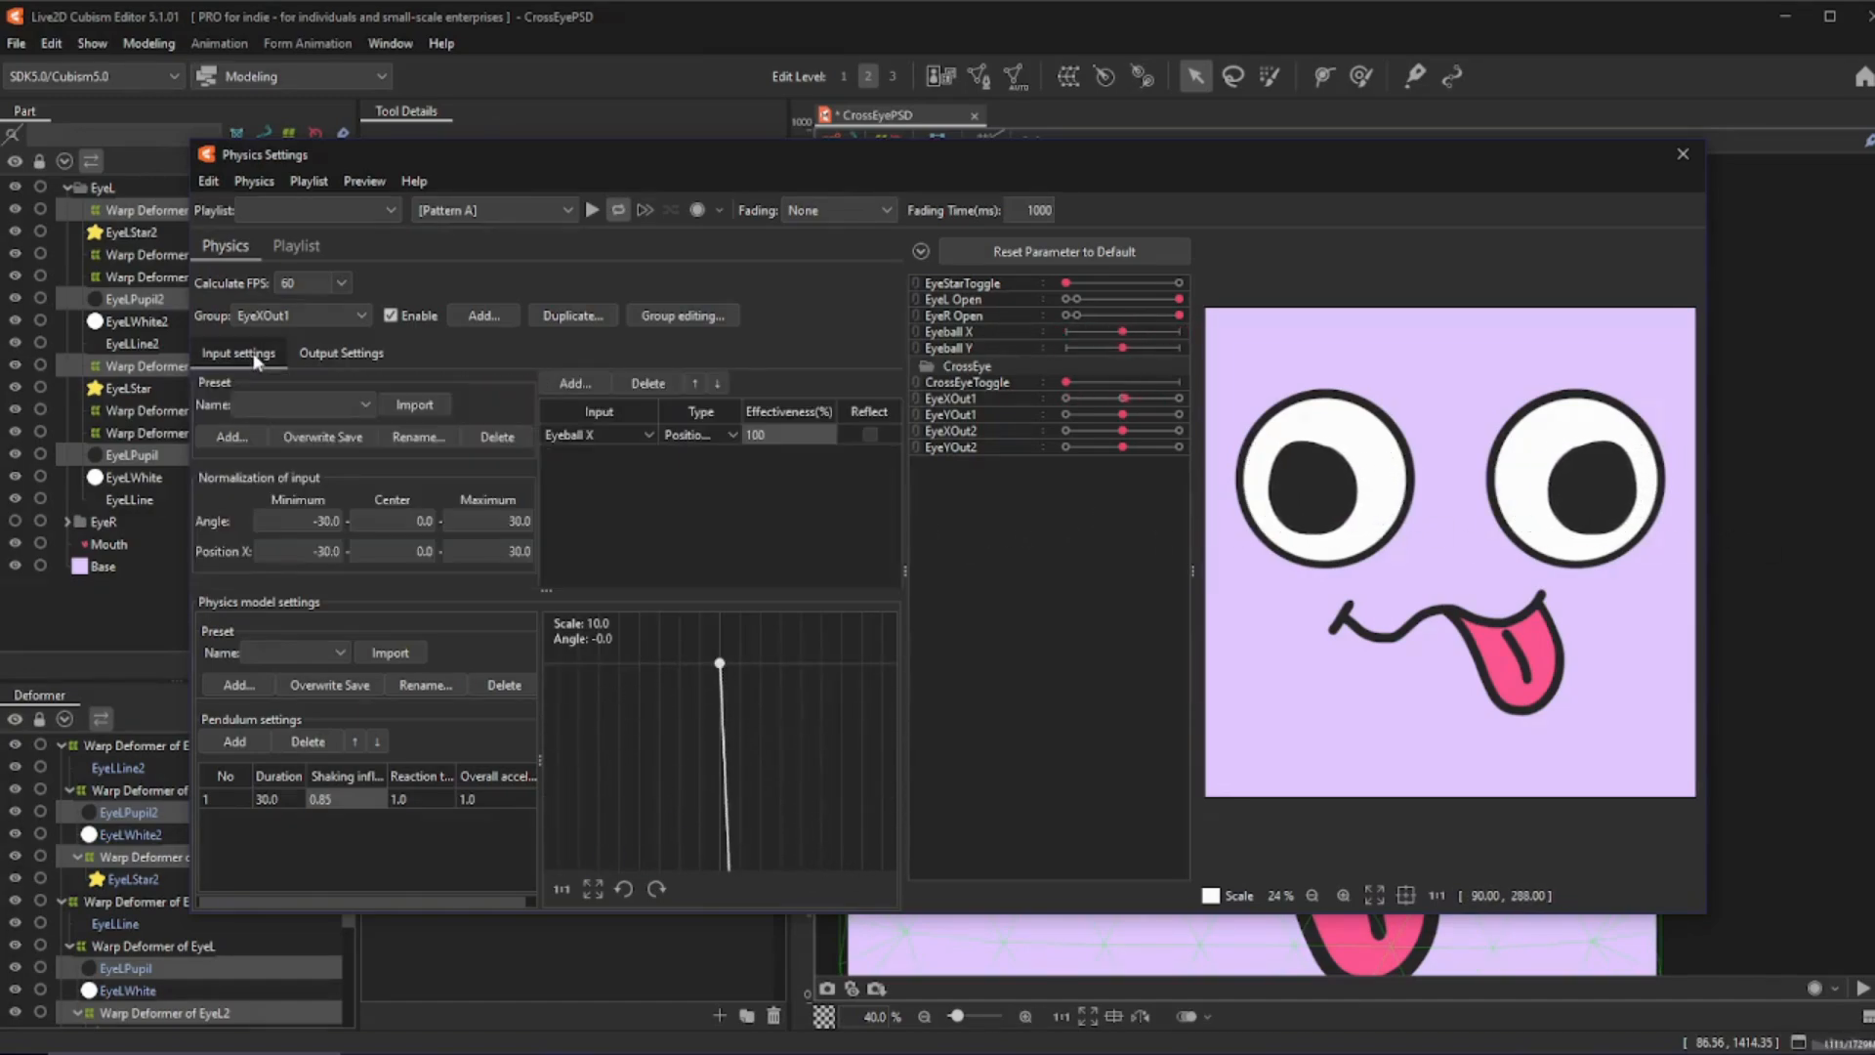
left_click_drag(1207, 499, 1252, 486)
left_click(870, 434)
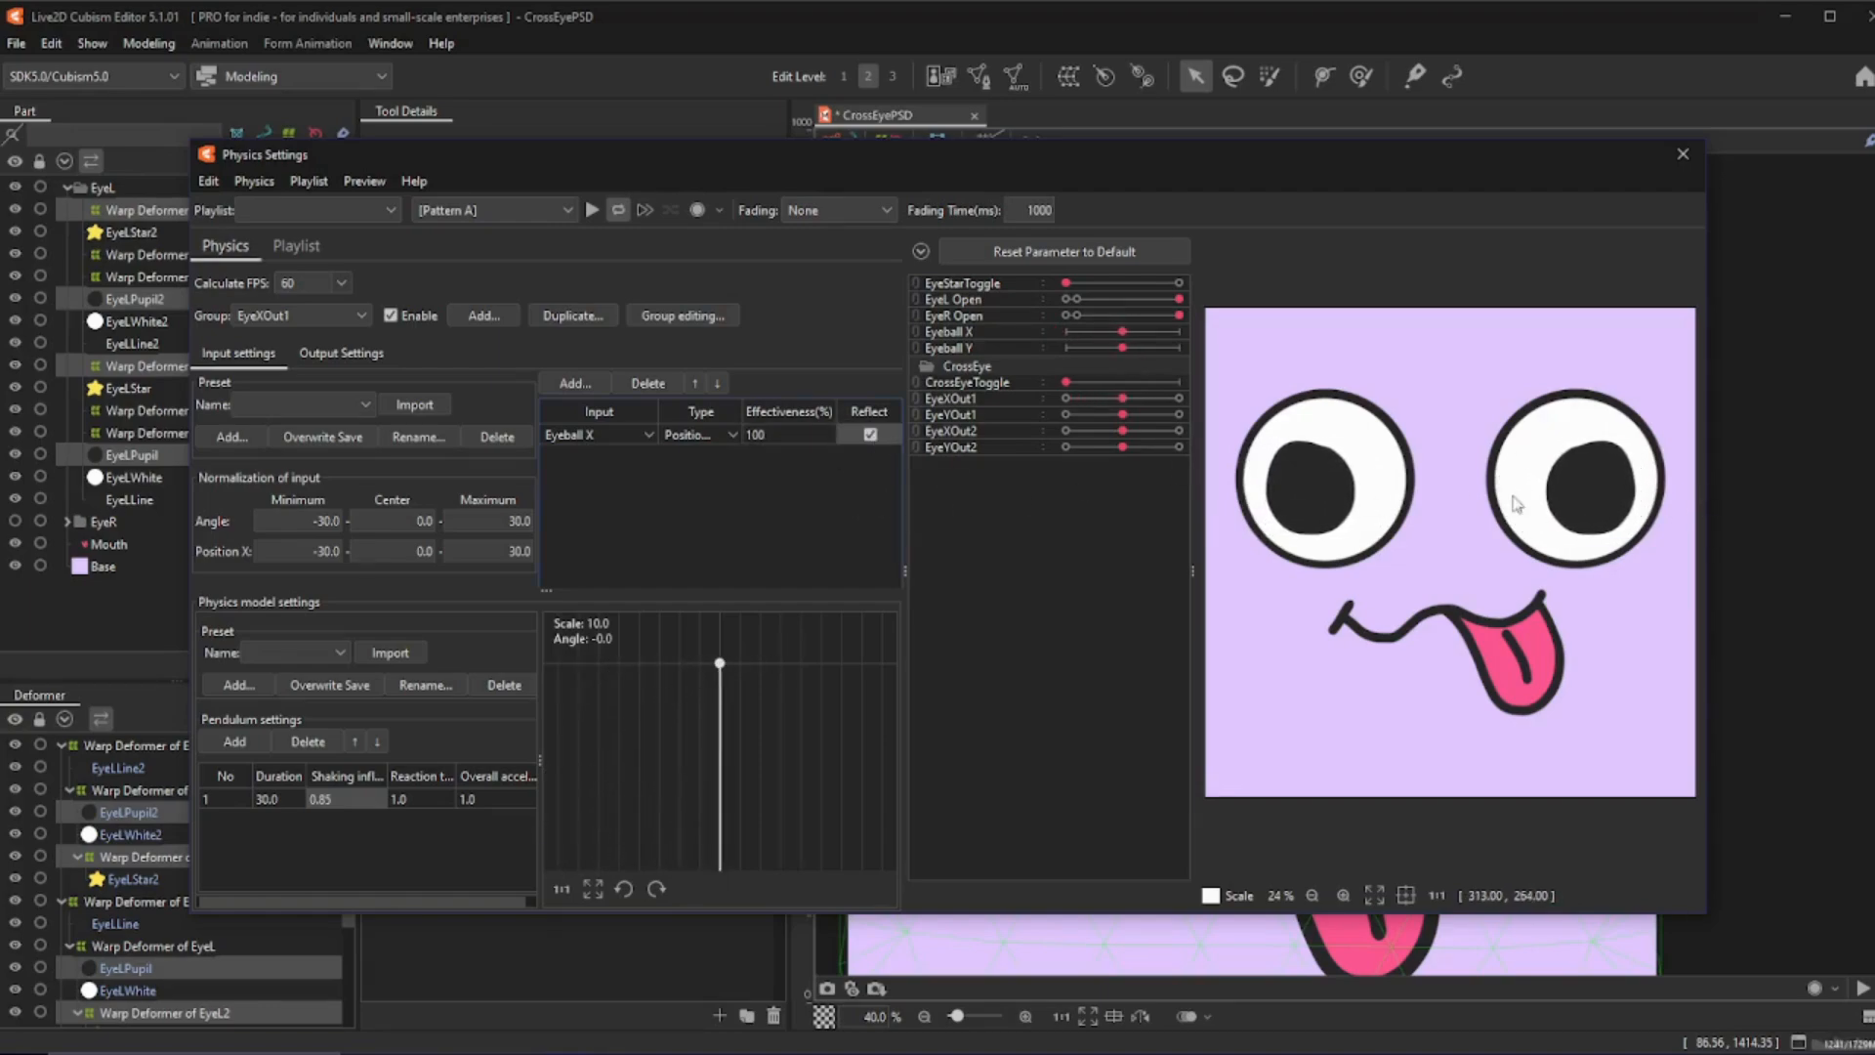
left_click_drag(817, 482, 772, 493)
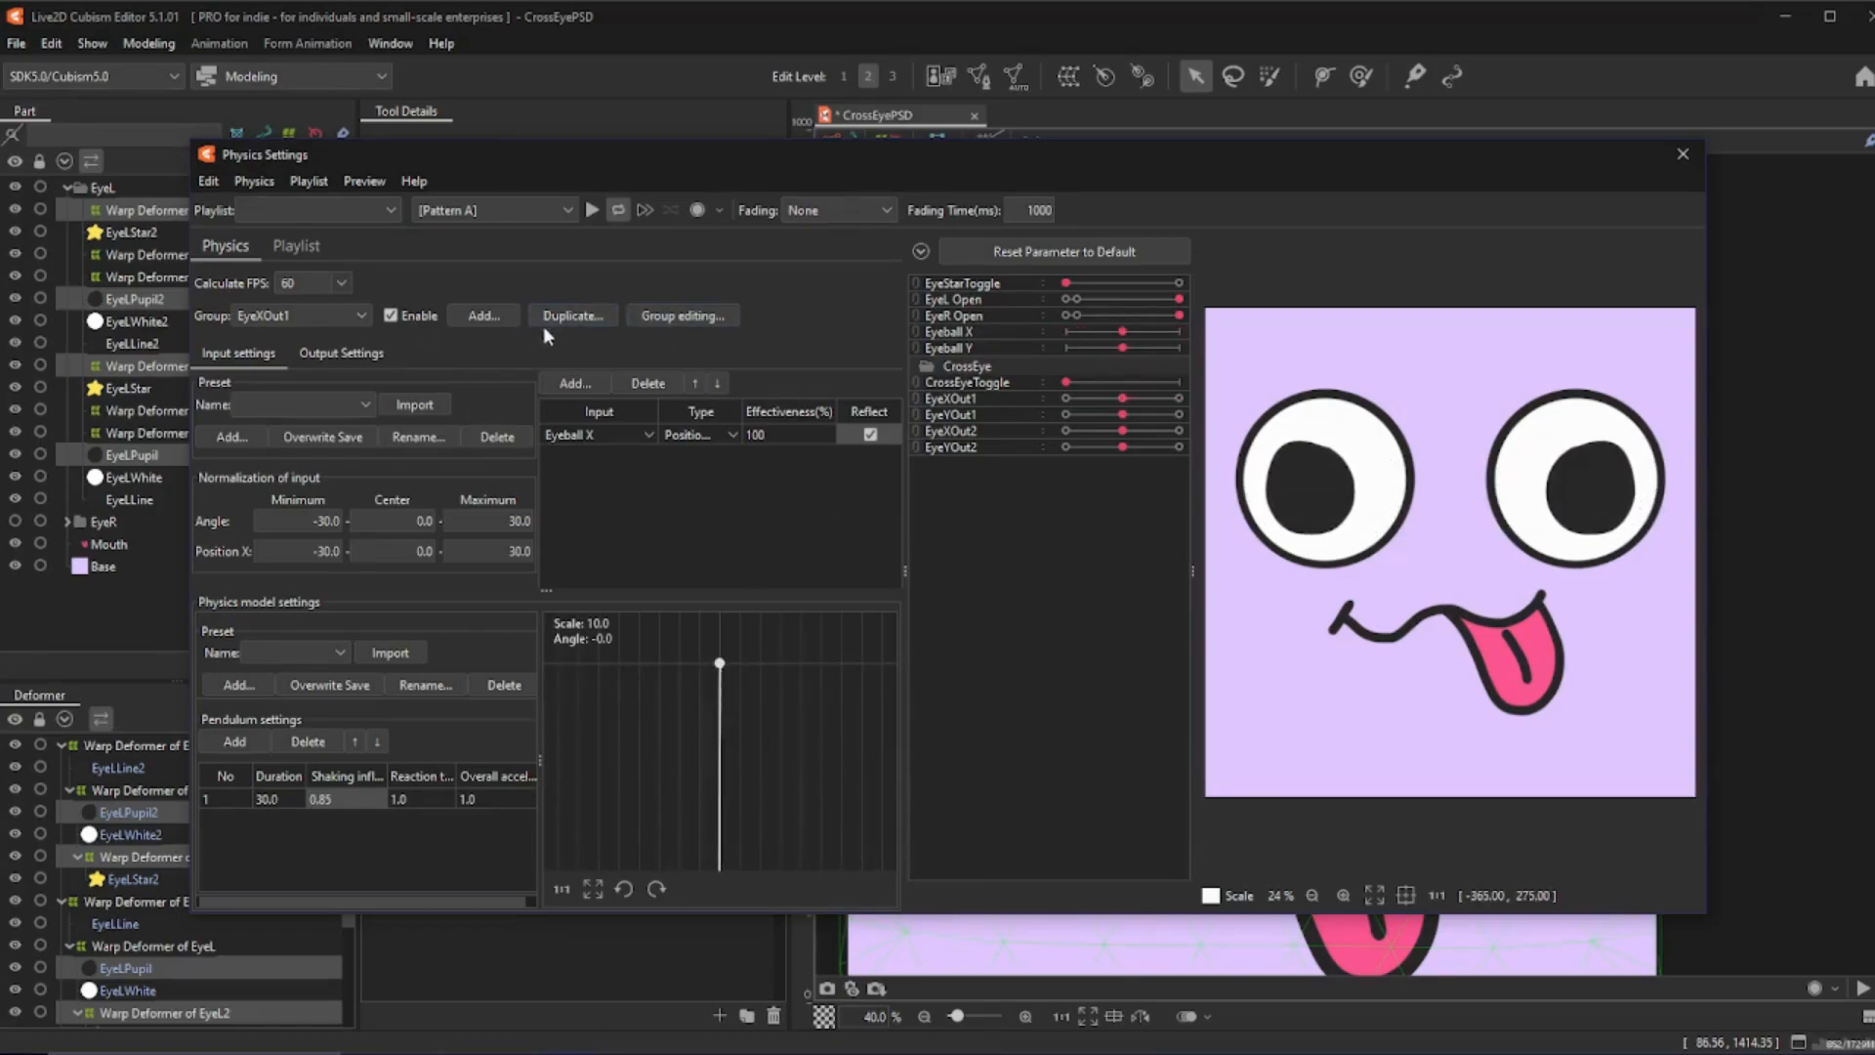
- Duplicate the EyeXOut1 physics group as EyeYOut1
left_click(571, 315)
type("Ey")
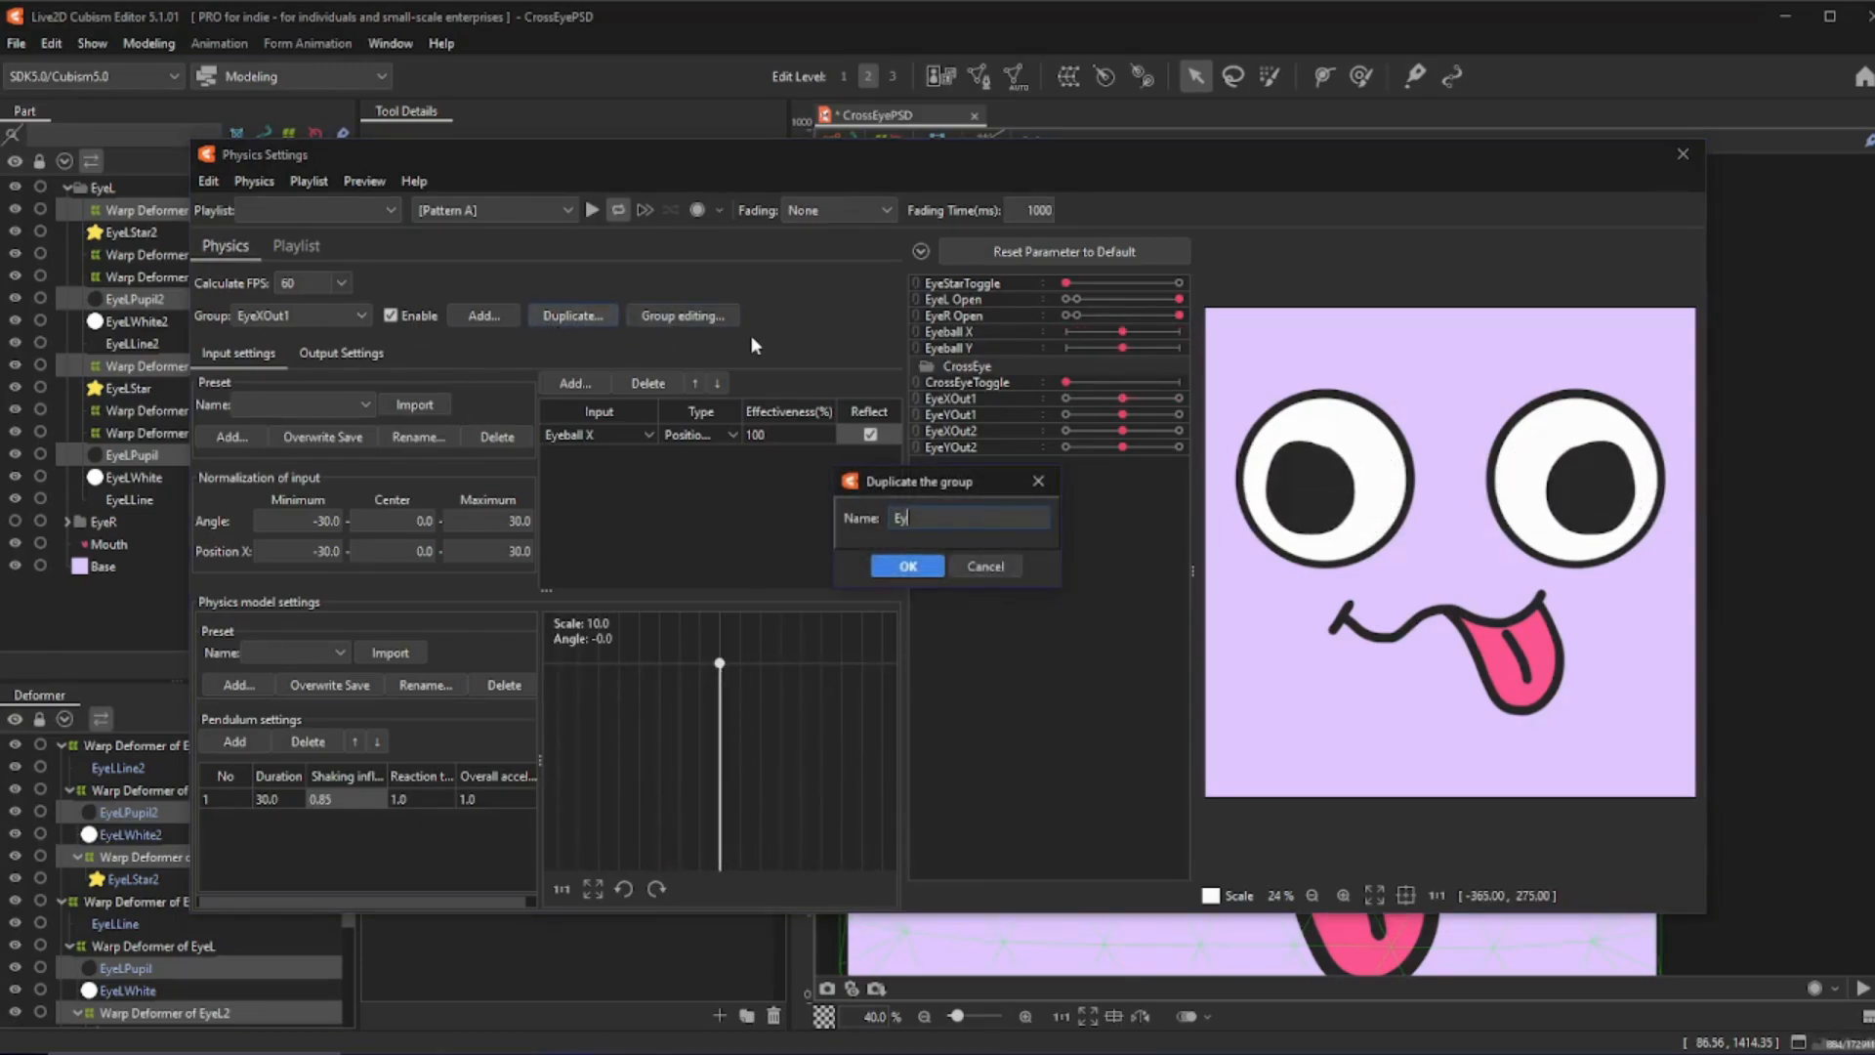
type("eYOut1")
key("Return")
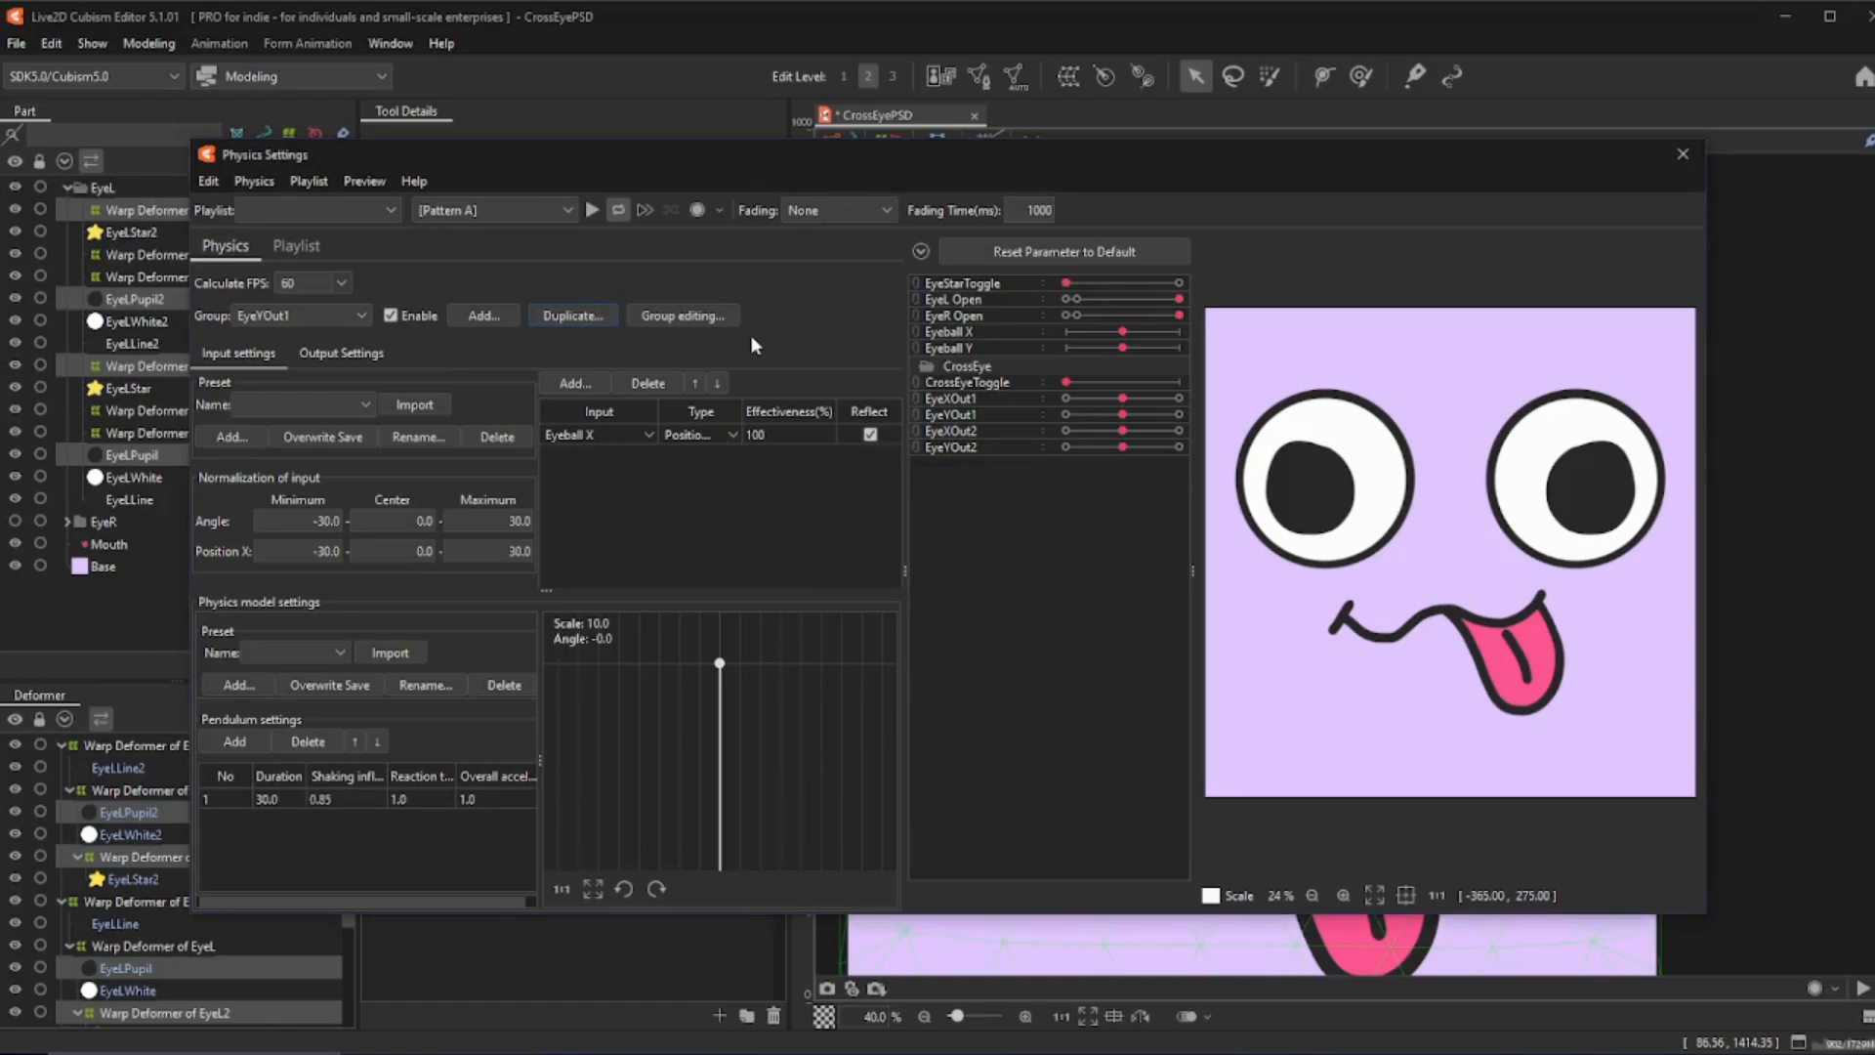
- Change the EyeYOut1 group's input to Eyeball Y and its output to EyeYOut1, and test the eye movement
left_click(598, 435)
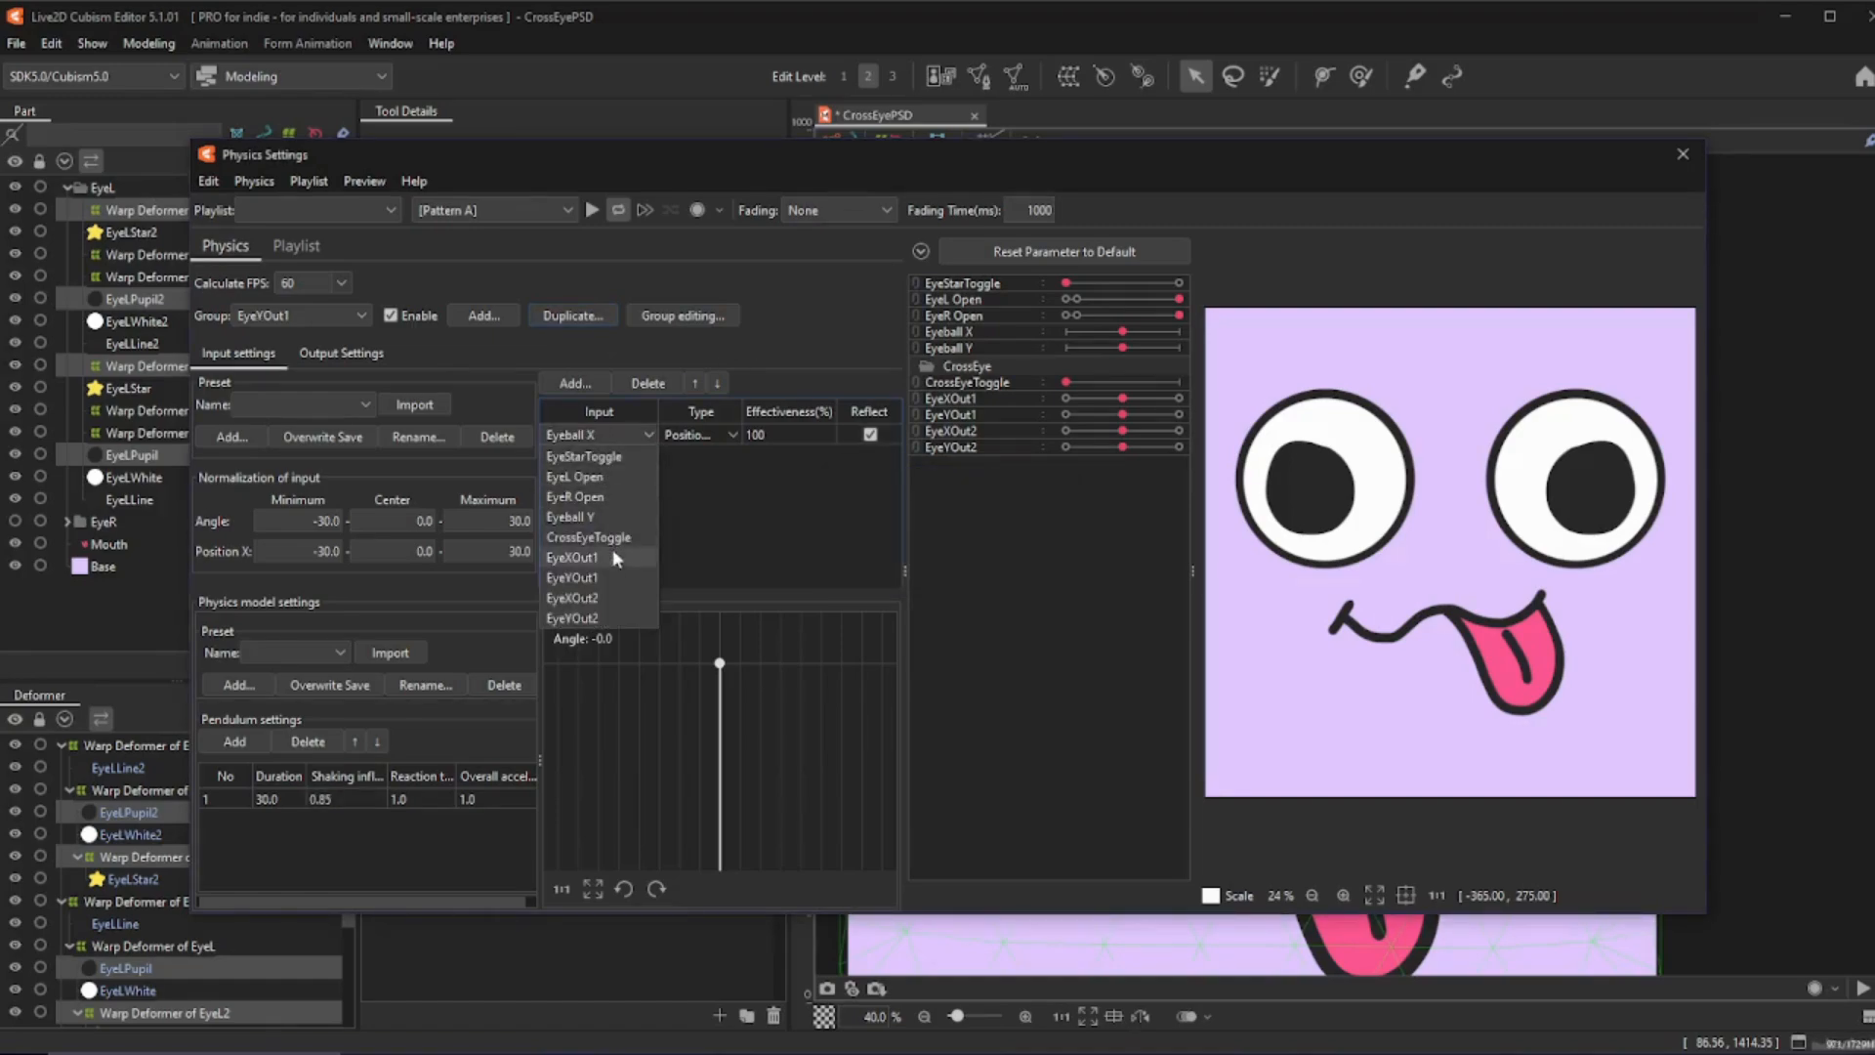
left_click(607, 517)
left_click(314, 351)
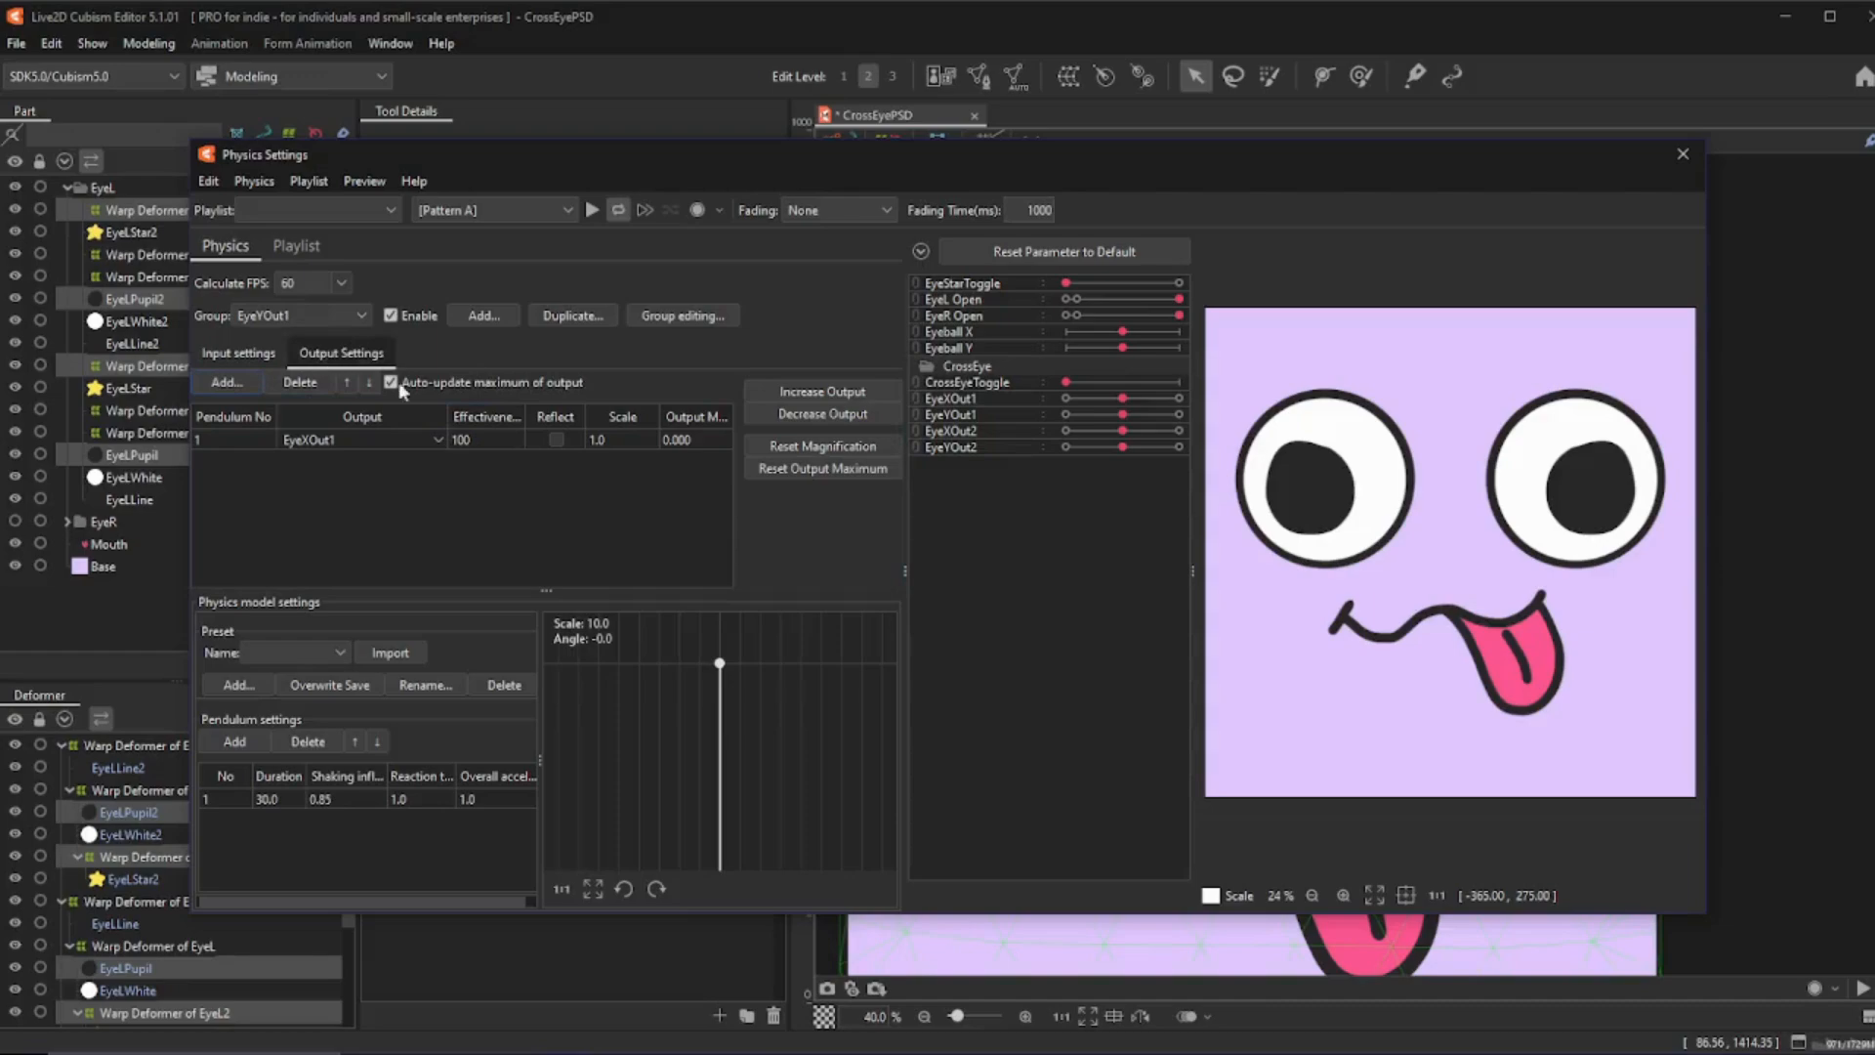
left_click(352, 438)
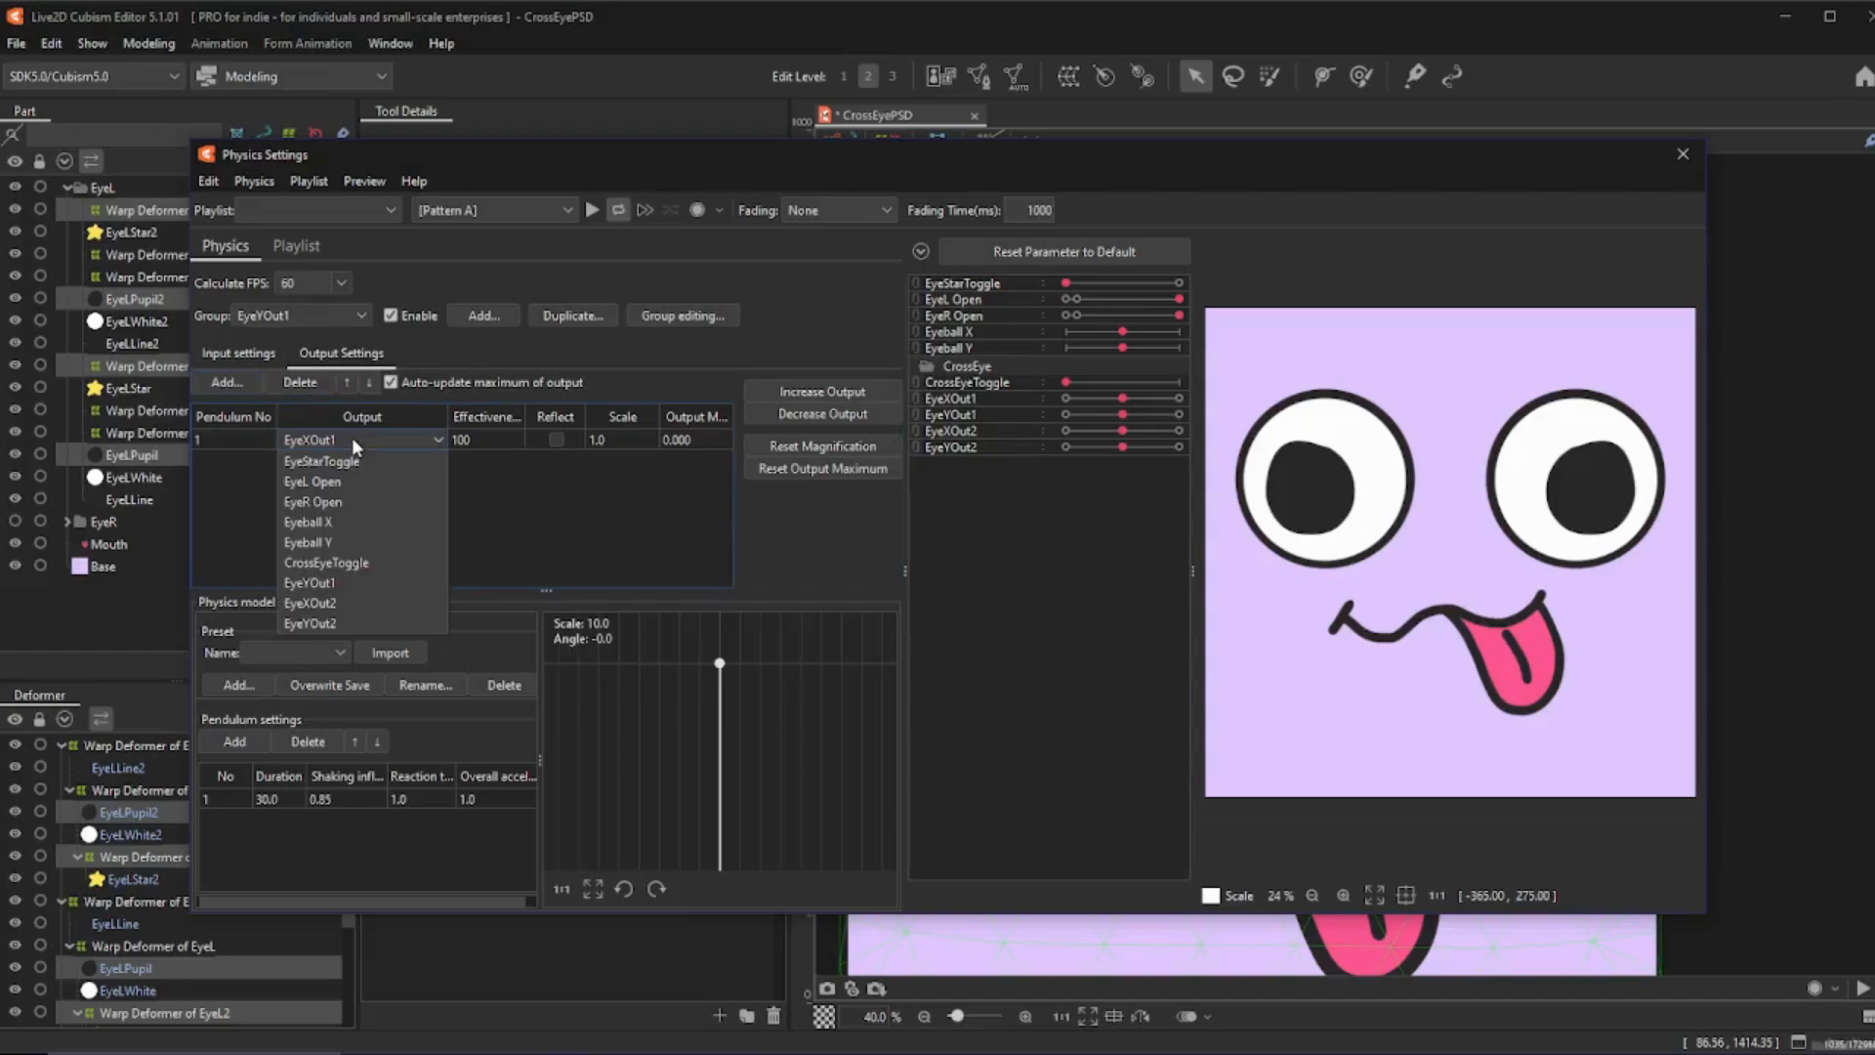
left_click(341, 582)
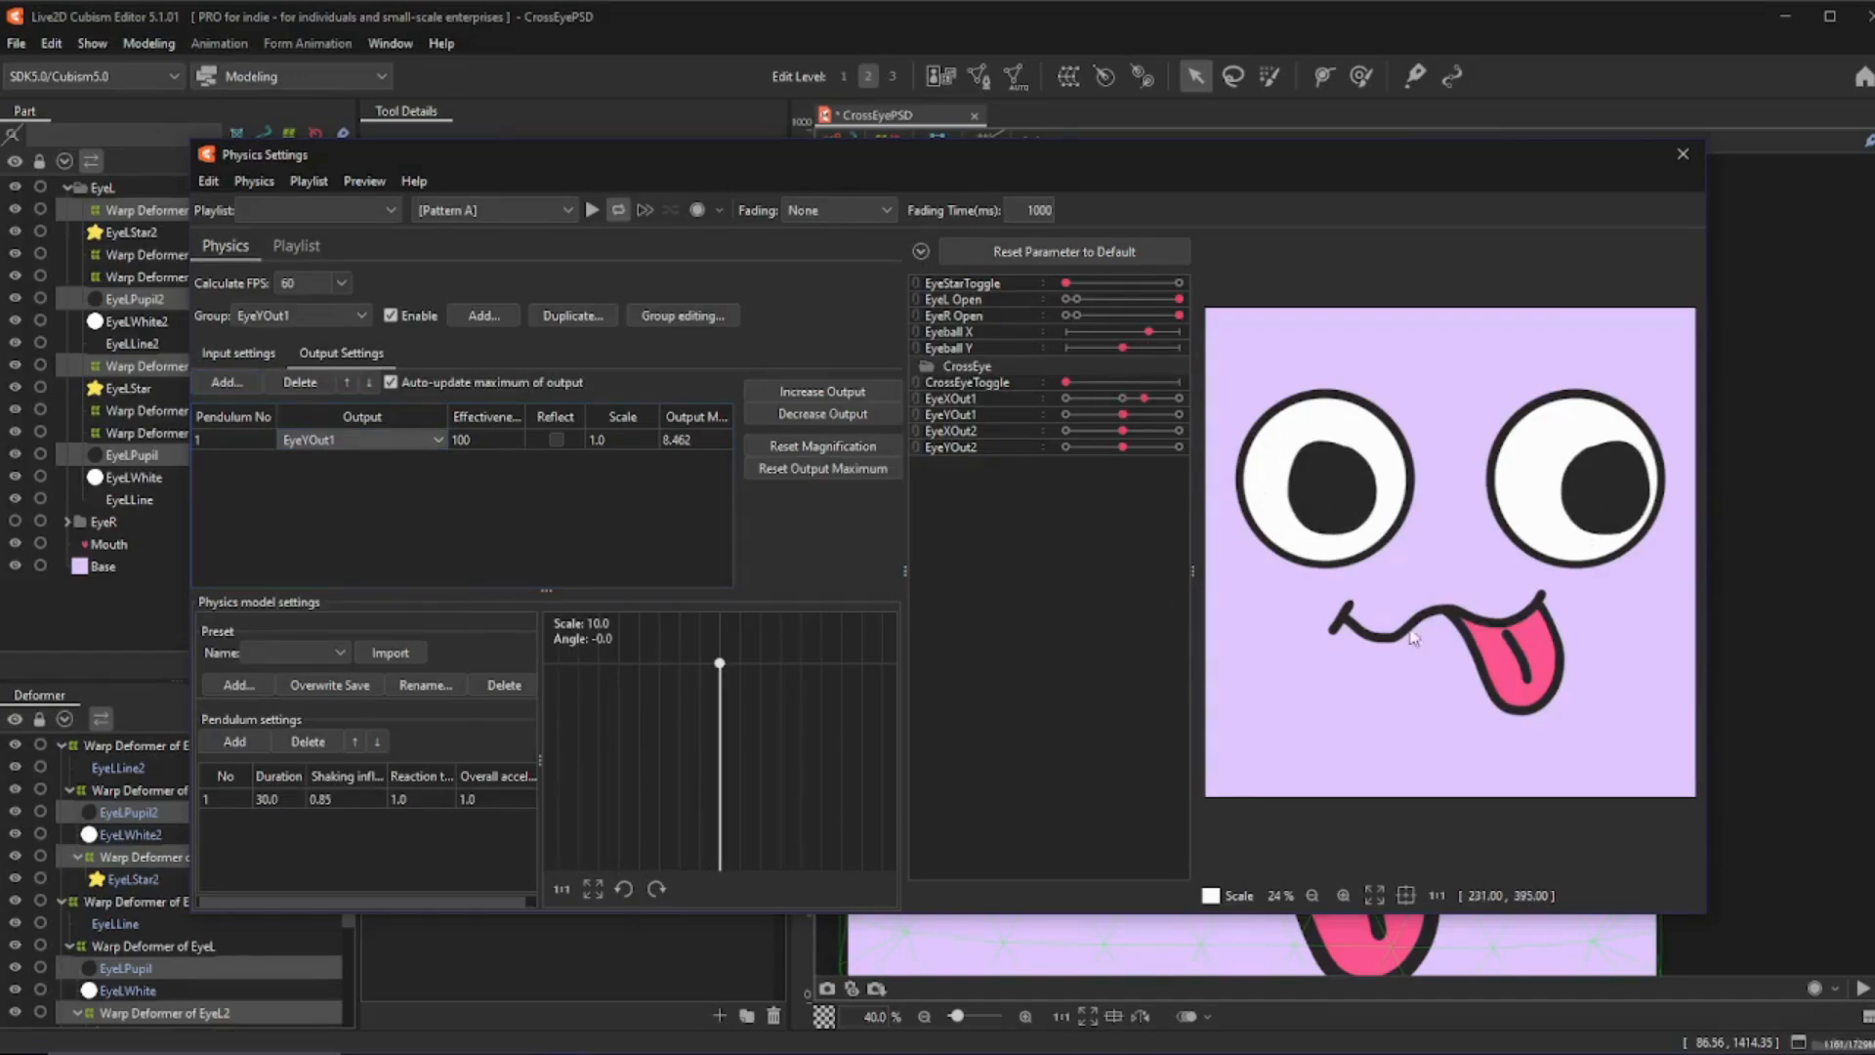
left_click_drag(1191, 534, 1188, 458)
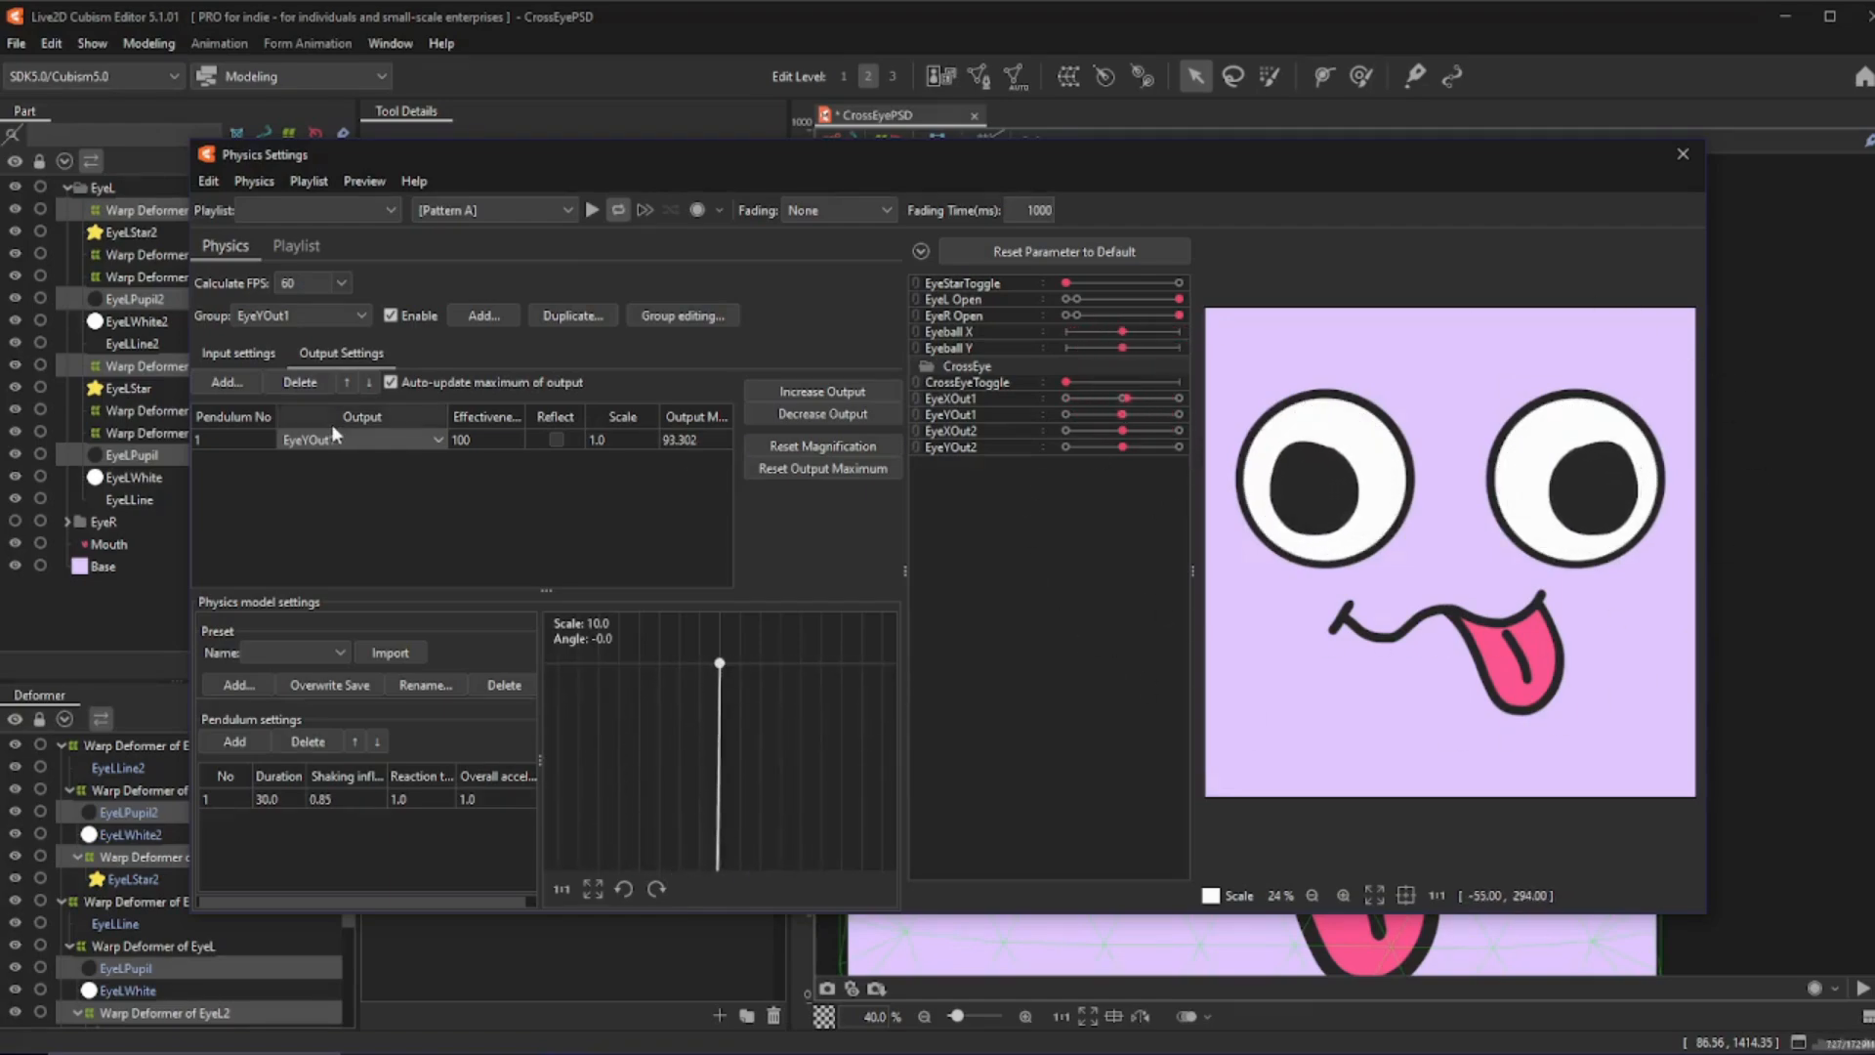
- Duplicate the EyeXOut1 physics group as EyeXOut2 and set its output parameter to EyeXOut2
left_click(285, 316)
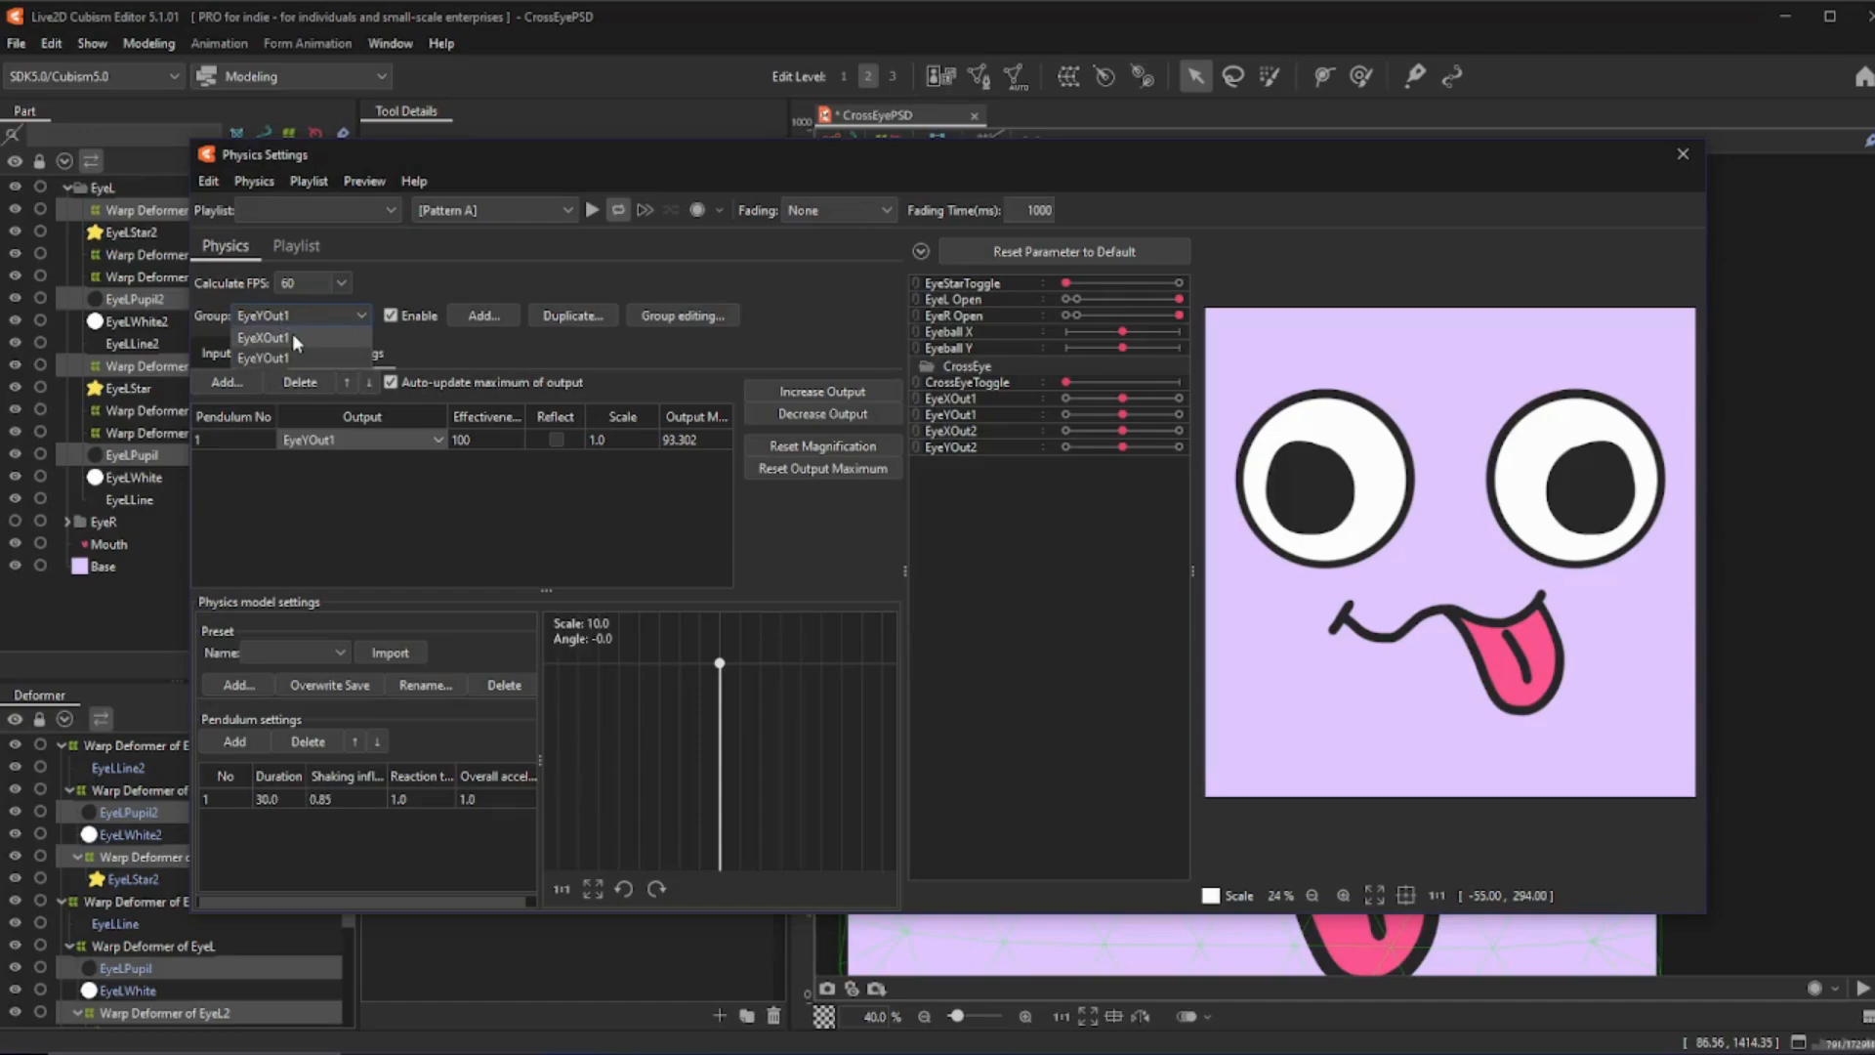
left_click(289, 333)
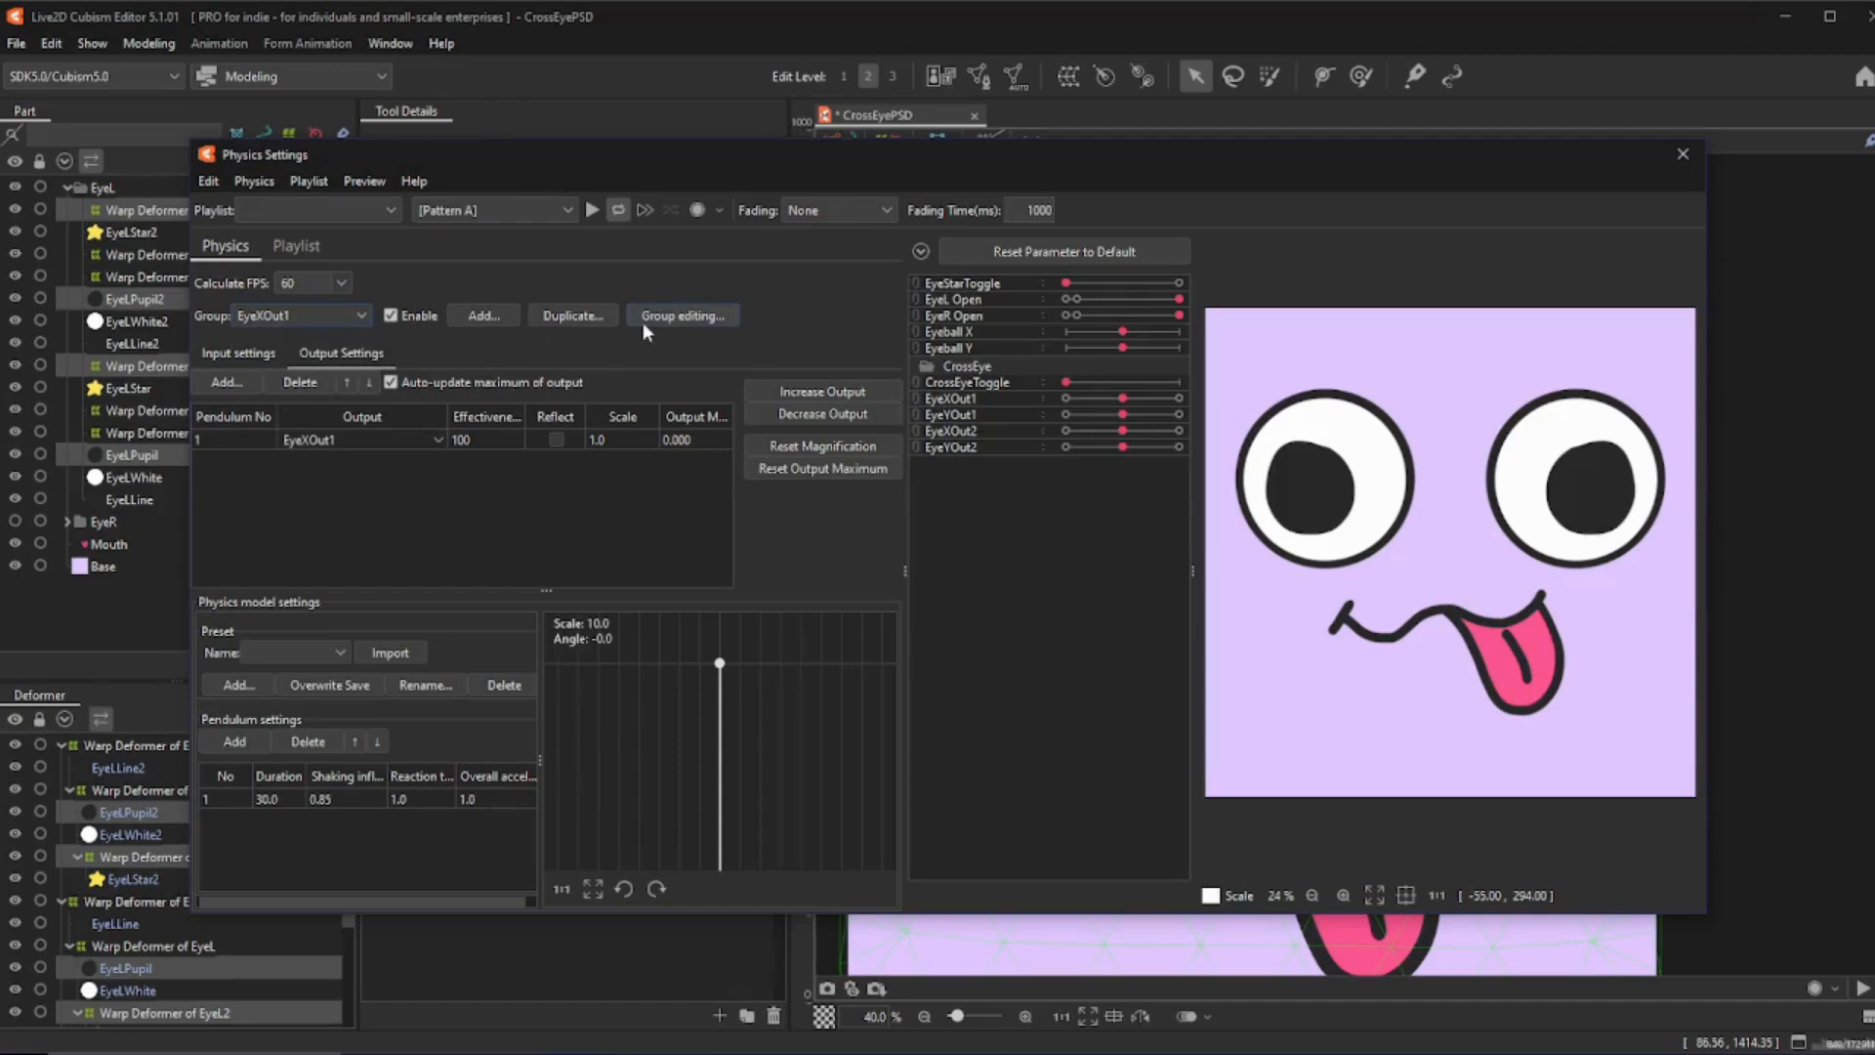
left_click(573, 315)
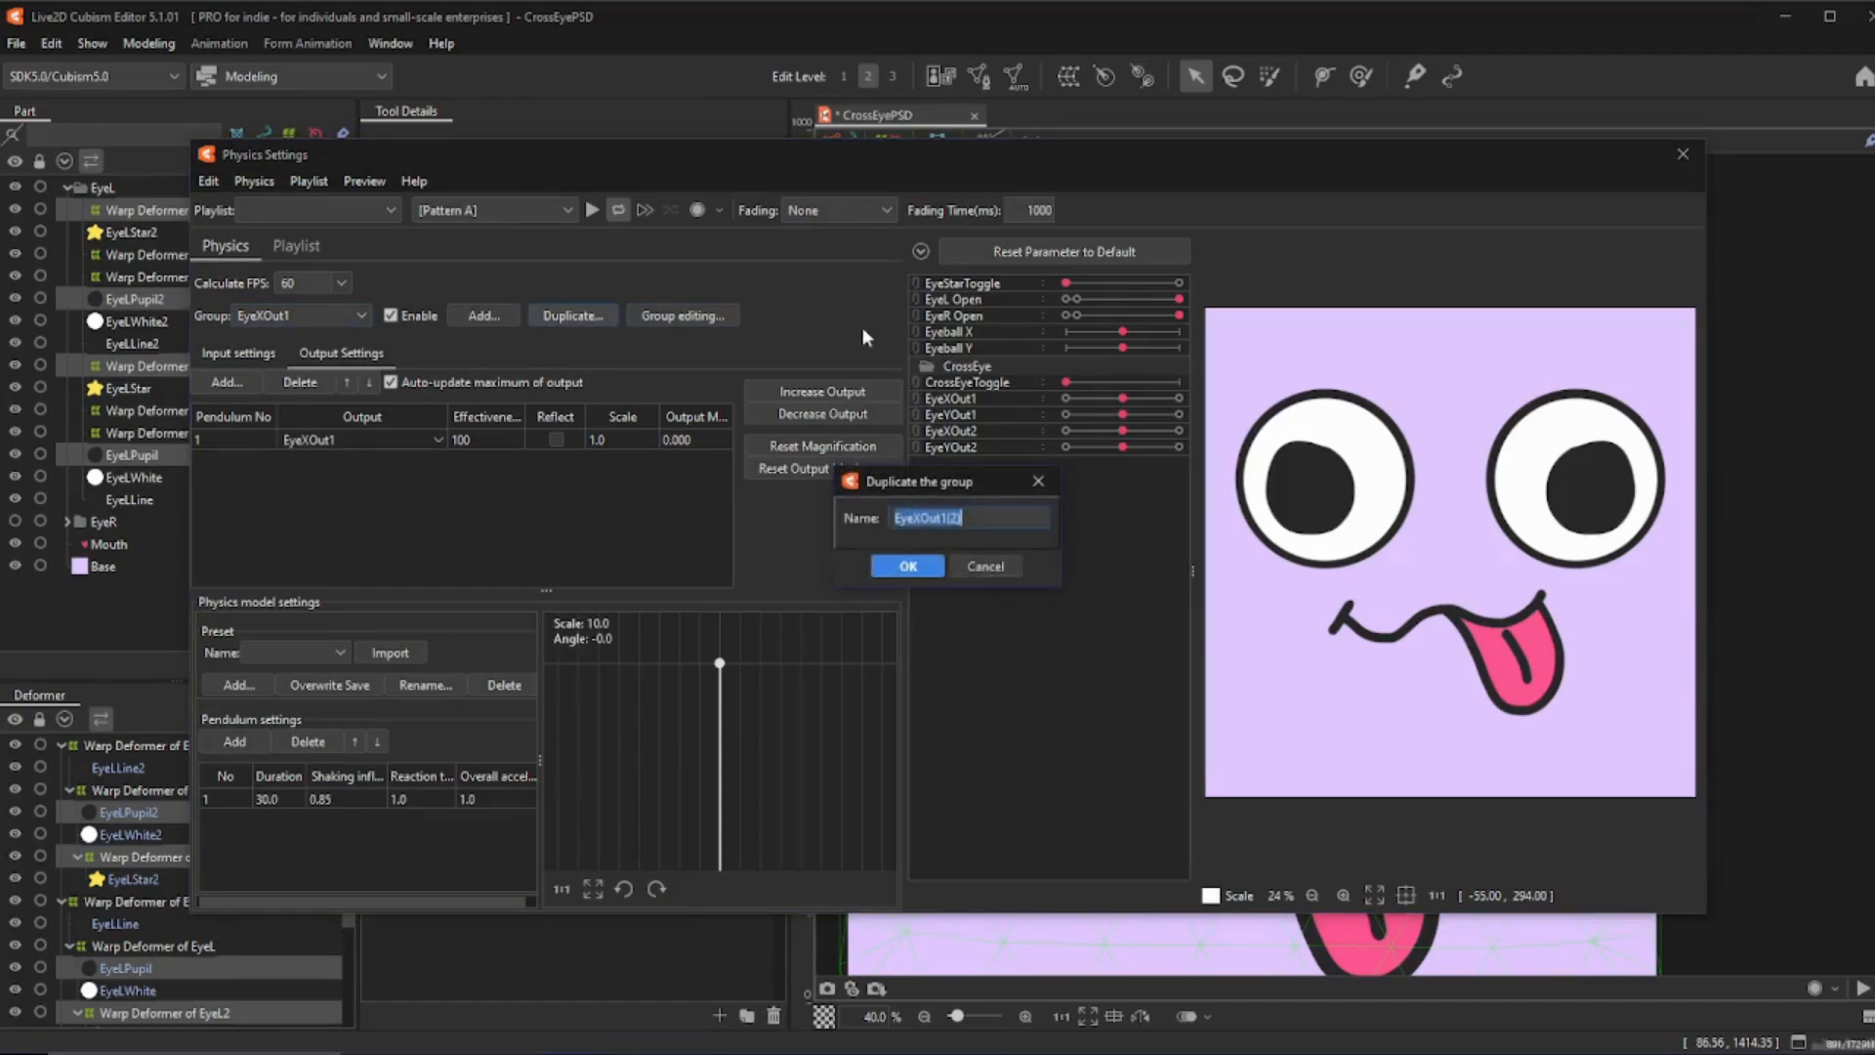
type("EyeXOut2")
key("Return")
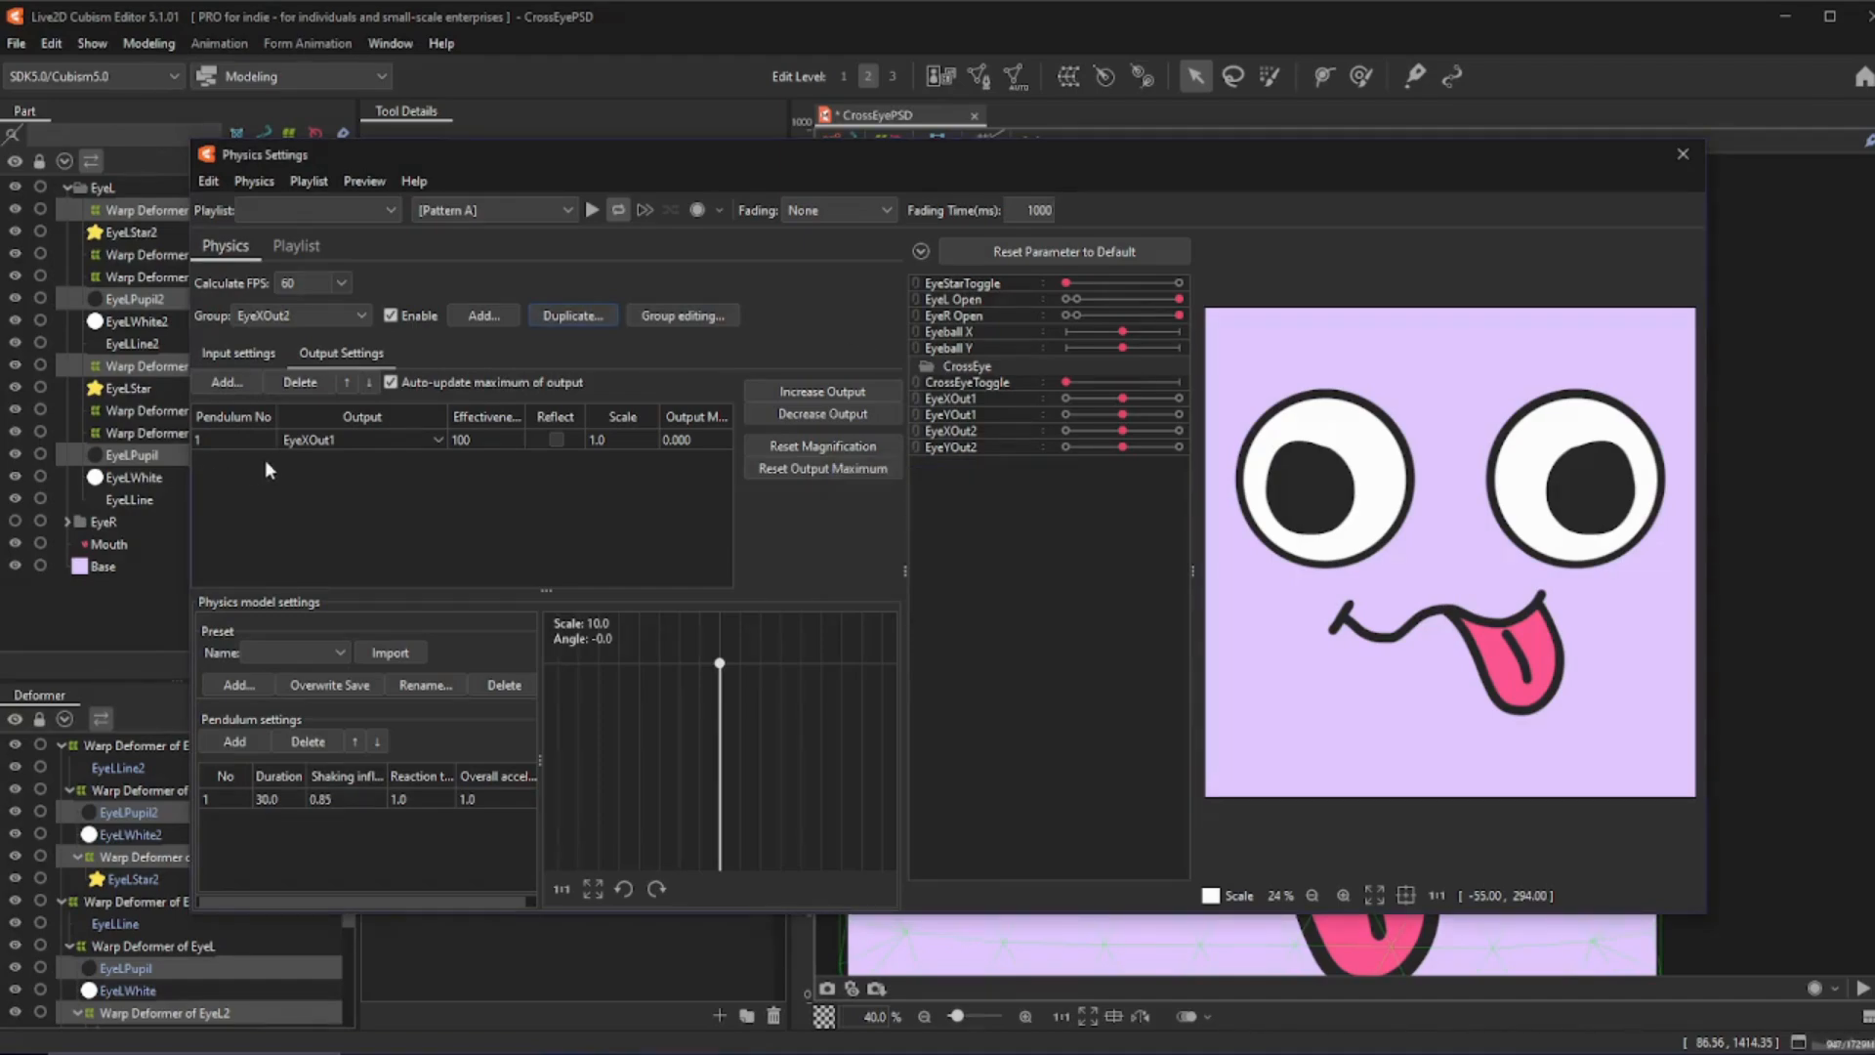
left_click(315, 441)
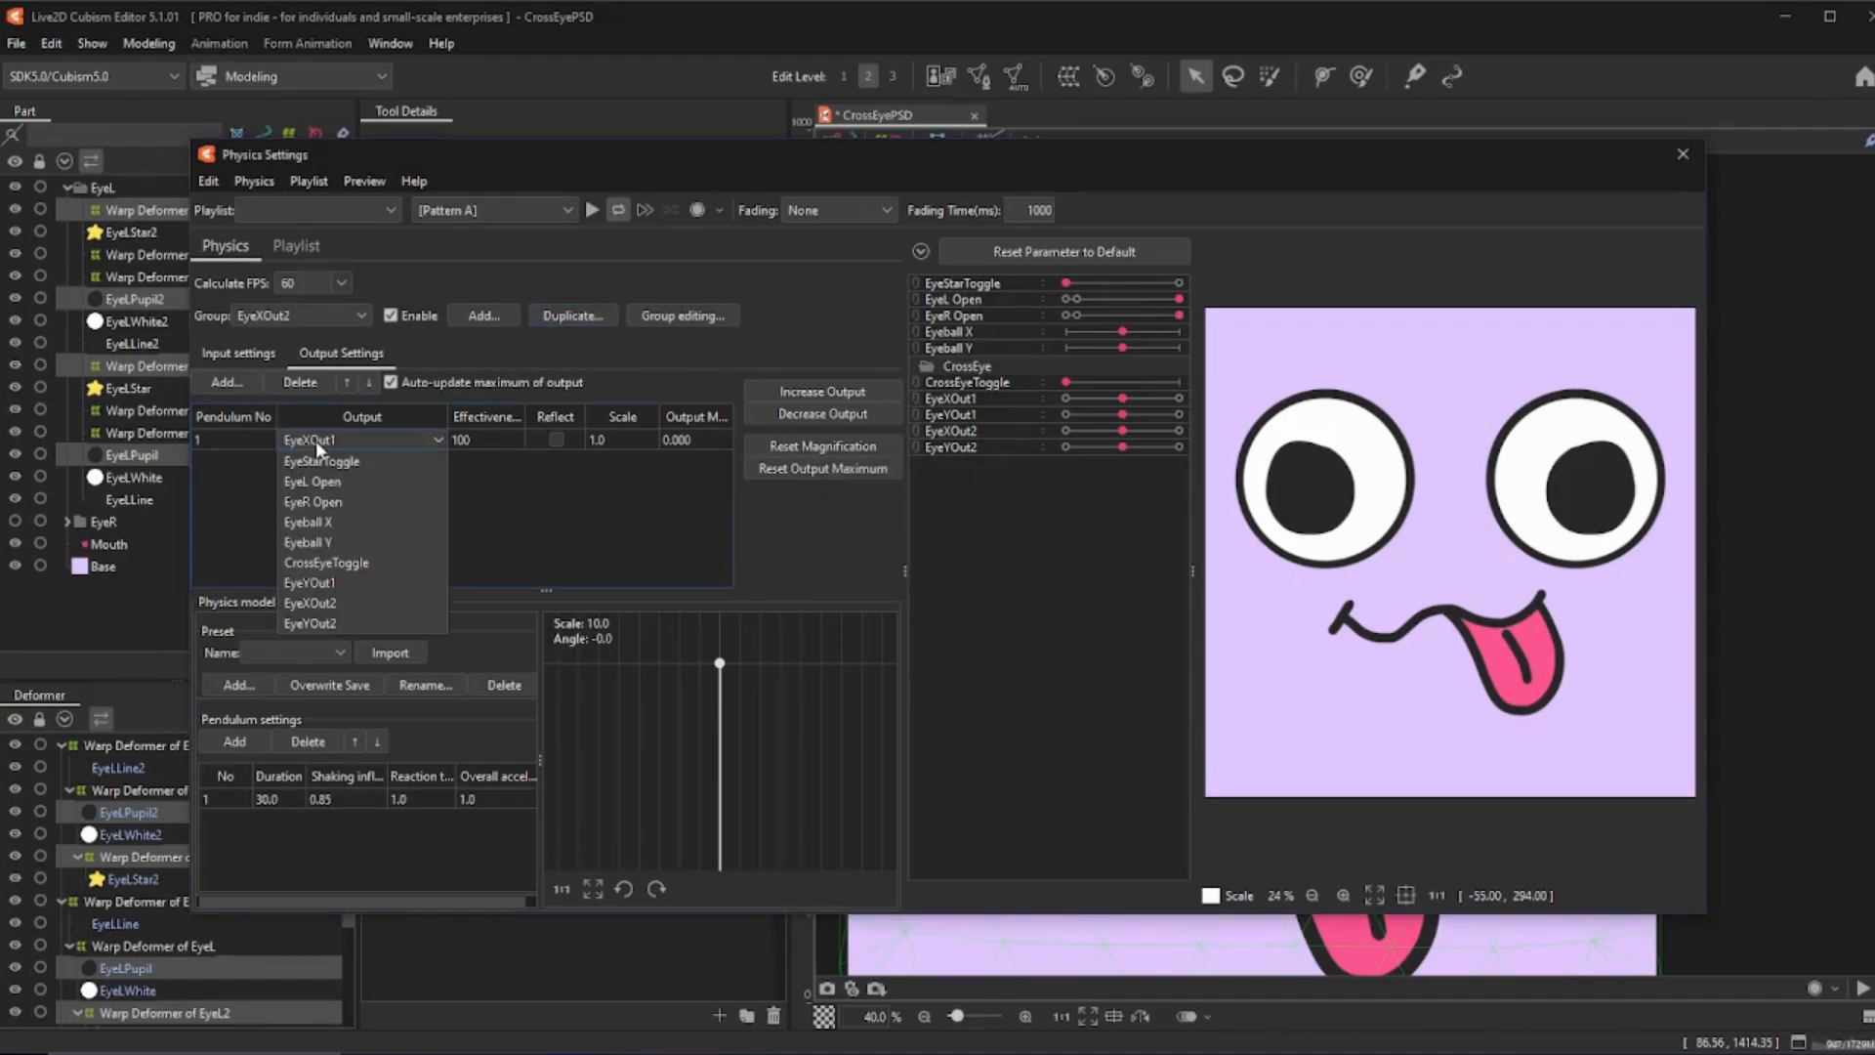
left_click(343, 603)
- Duplicate the EyeYOut1 physics group as EyeYOut2 and set its output parameter to EyeYOut2
left_click(297, 315)
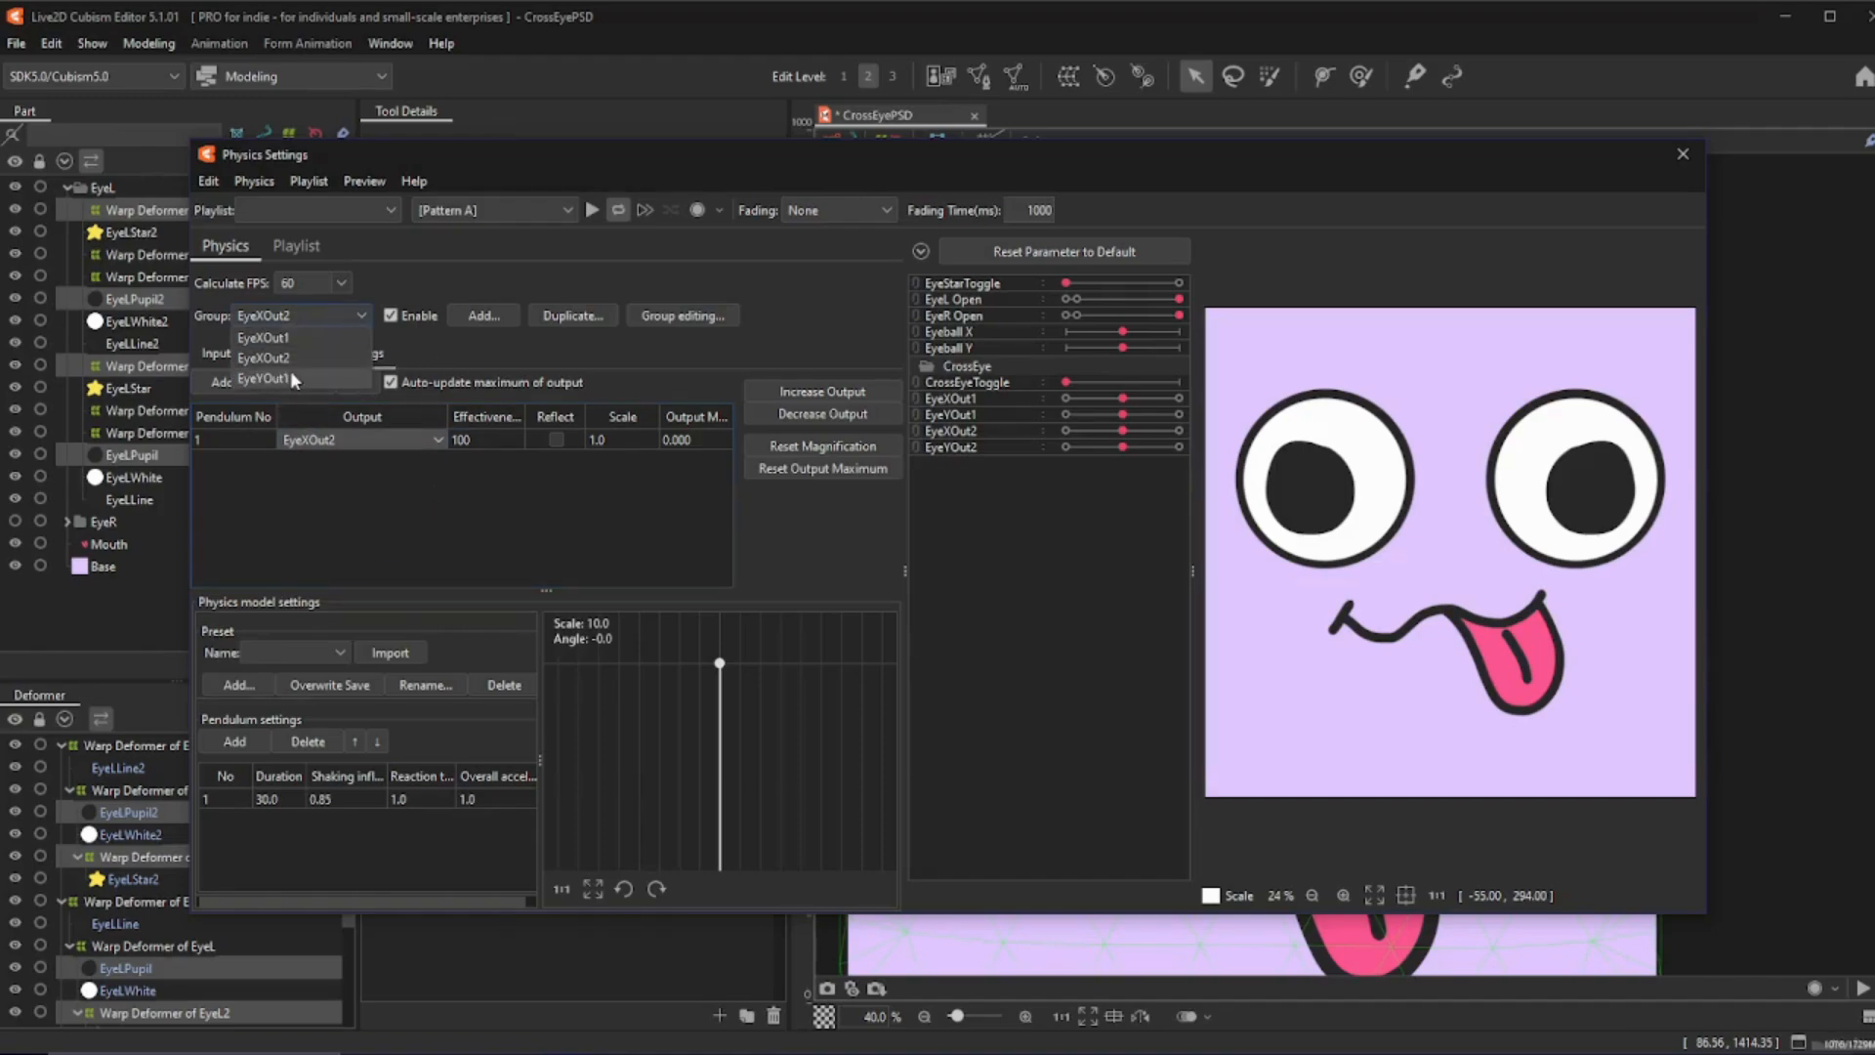
left_click(295, 378)
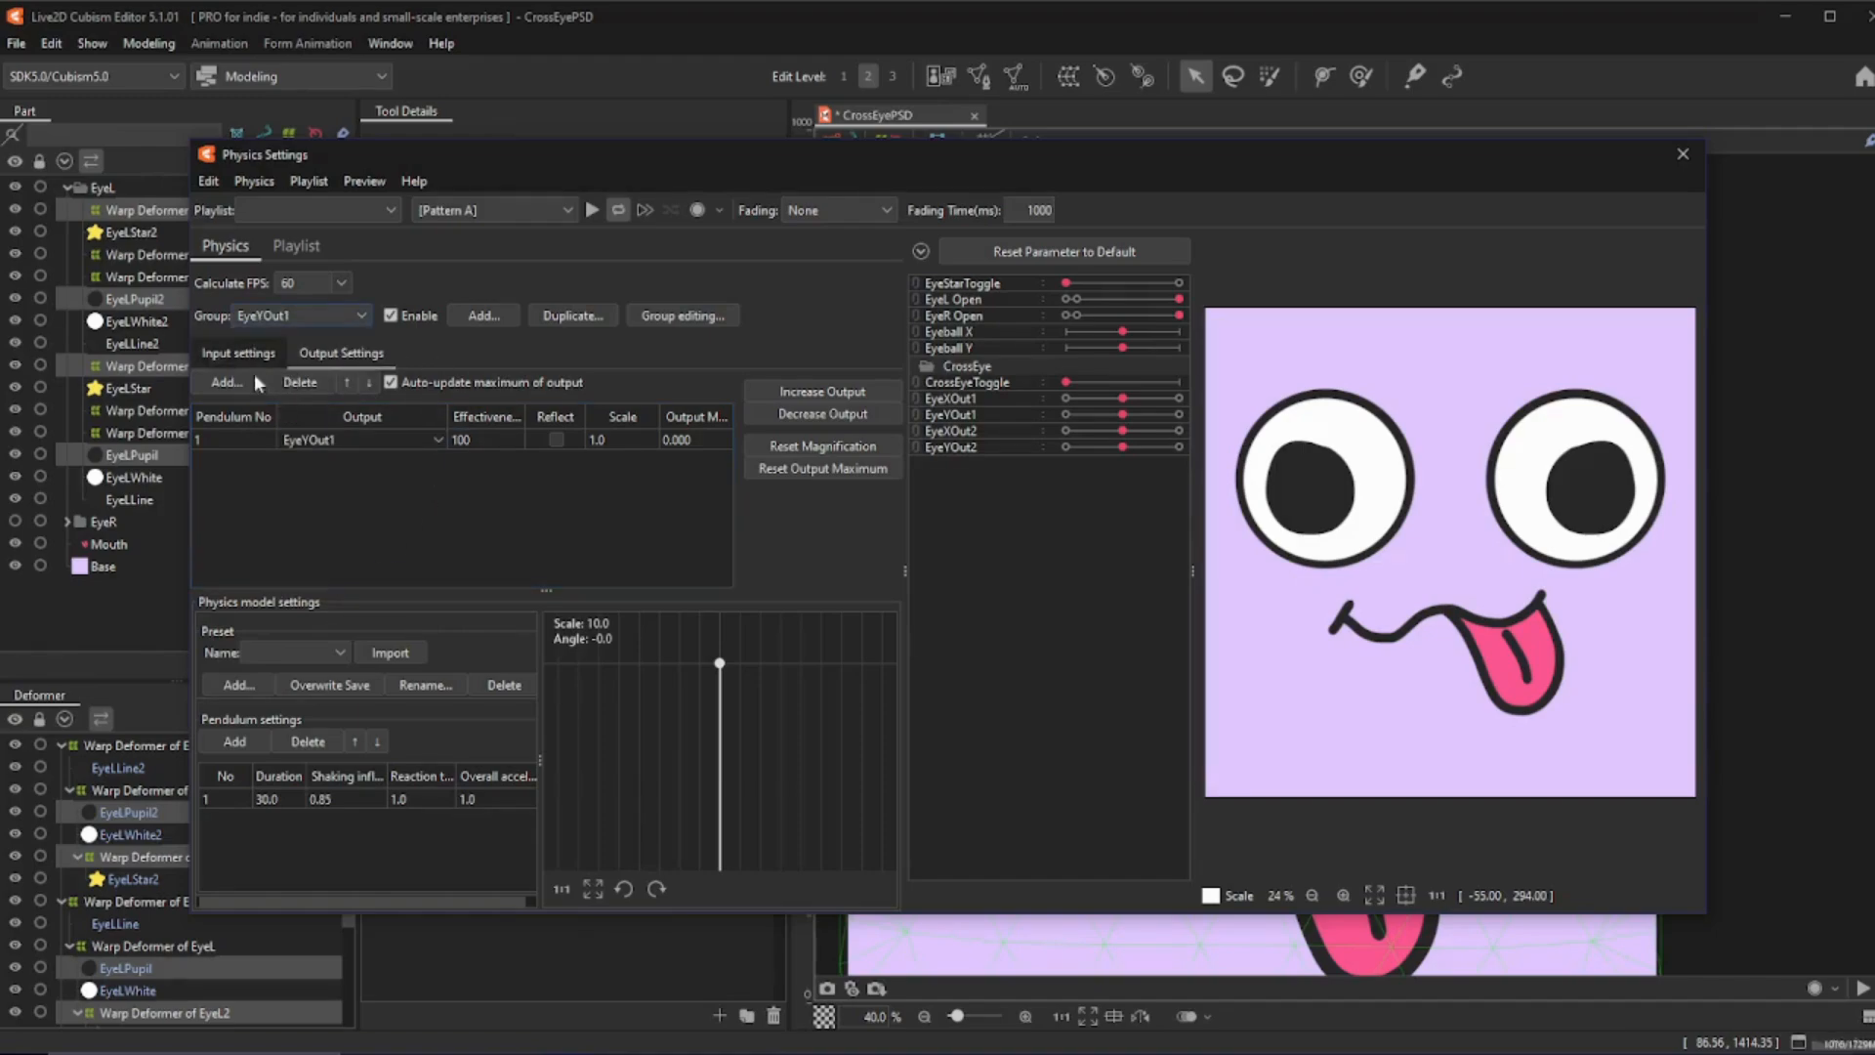
left_click(573, 316)
type("Eye")
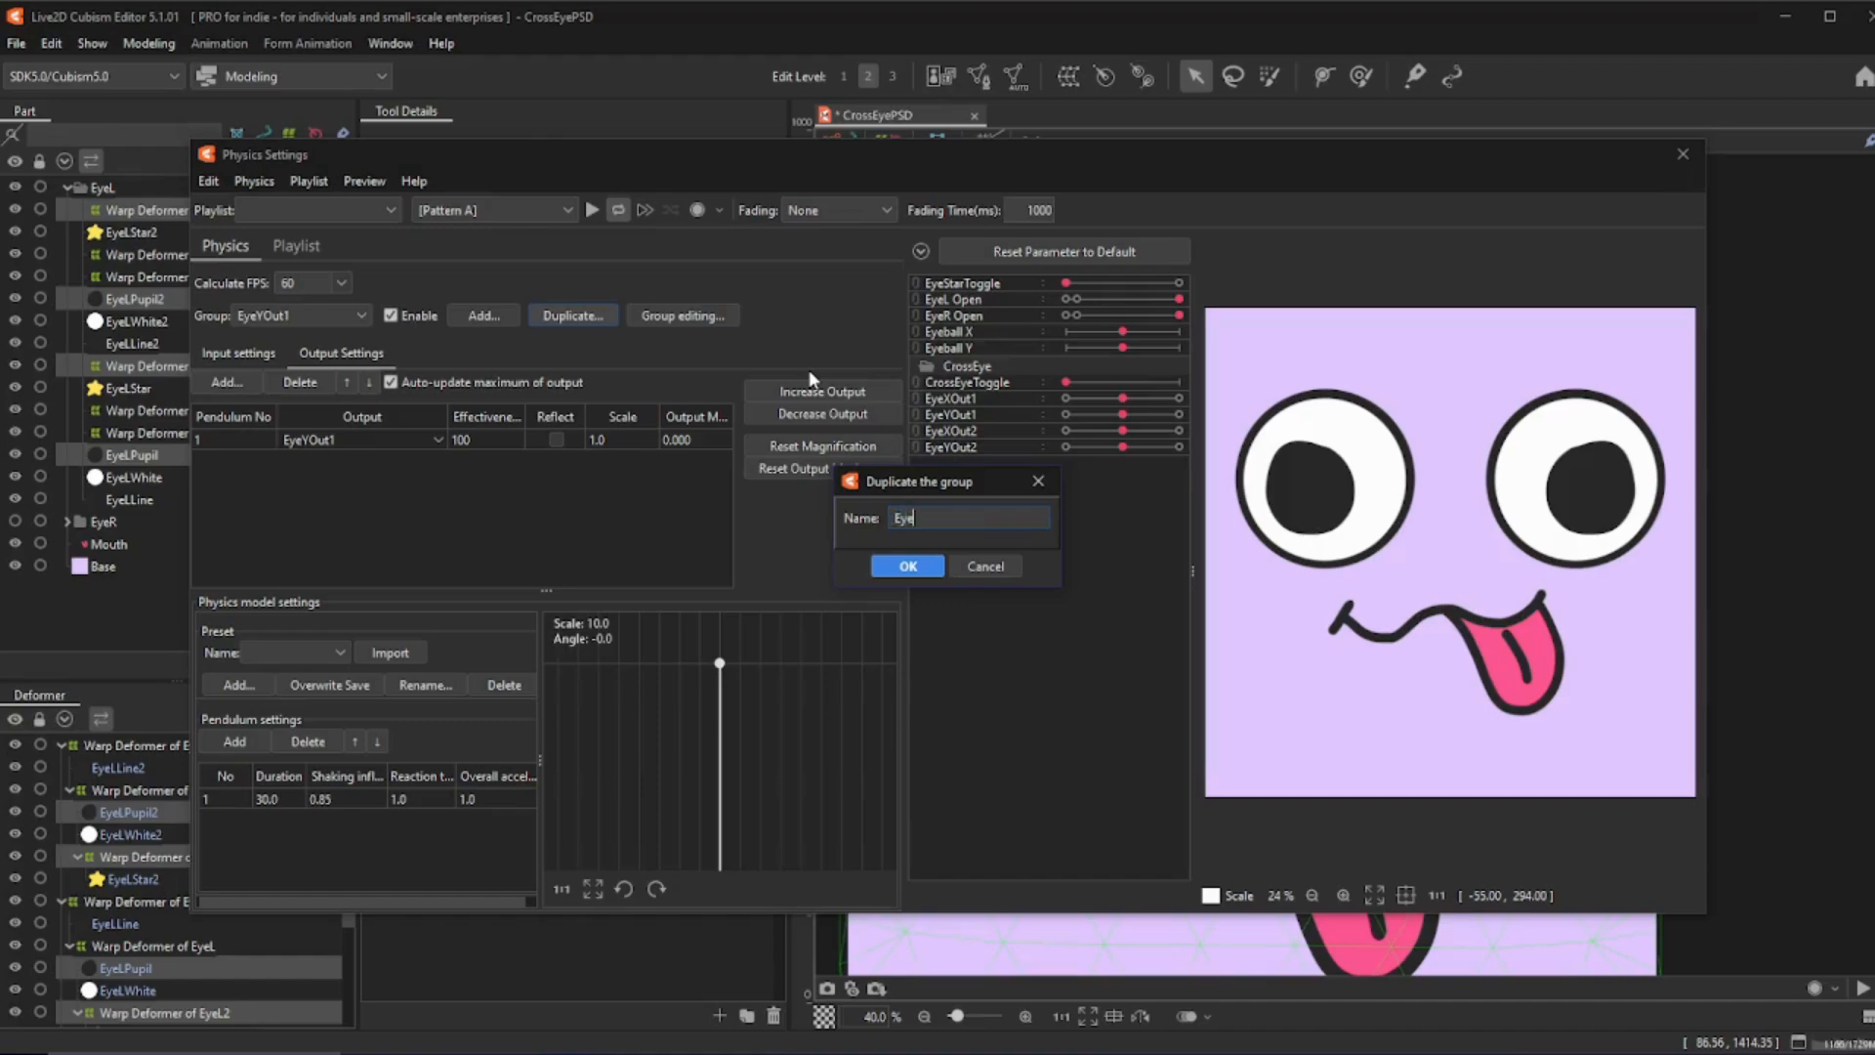
type("YOut2")
left_click(879, 564)
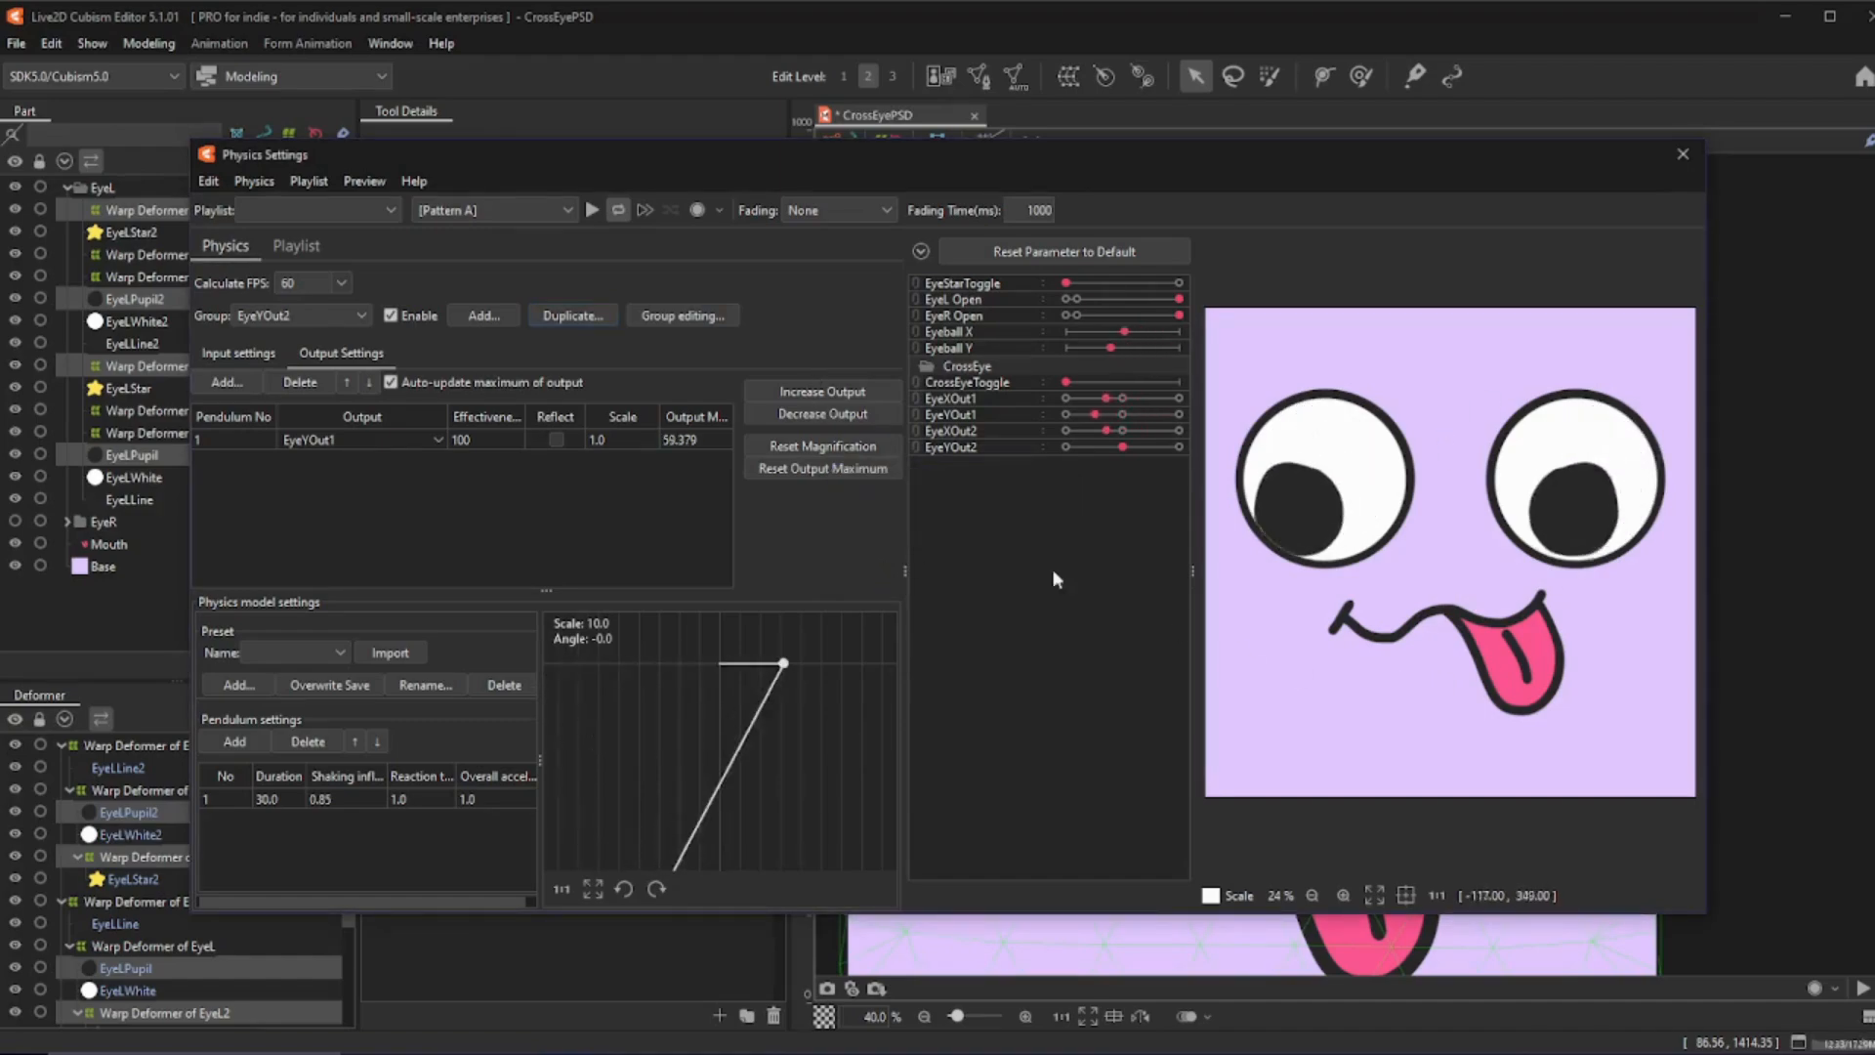
left_click_drag(1054, 579, 1217, 611)
left_click(377, 434)
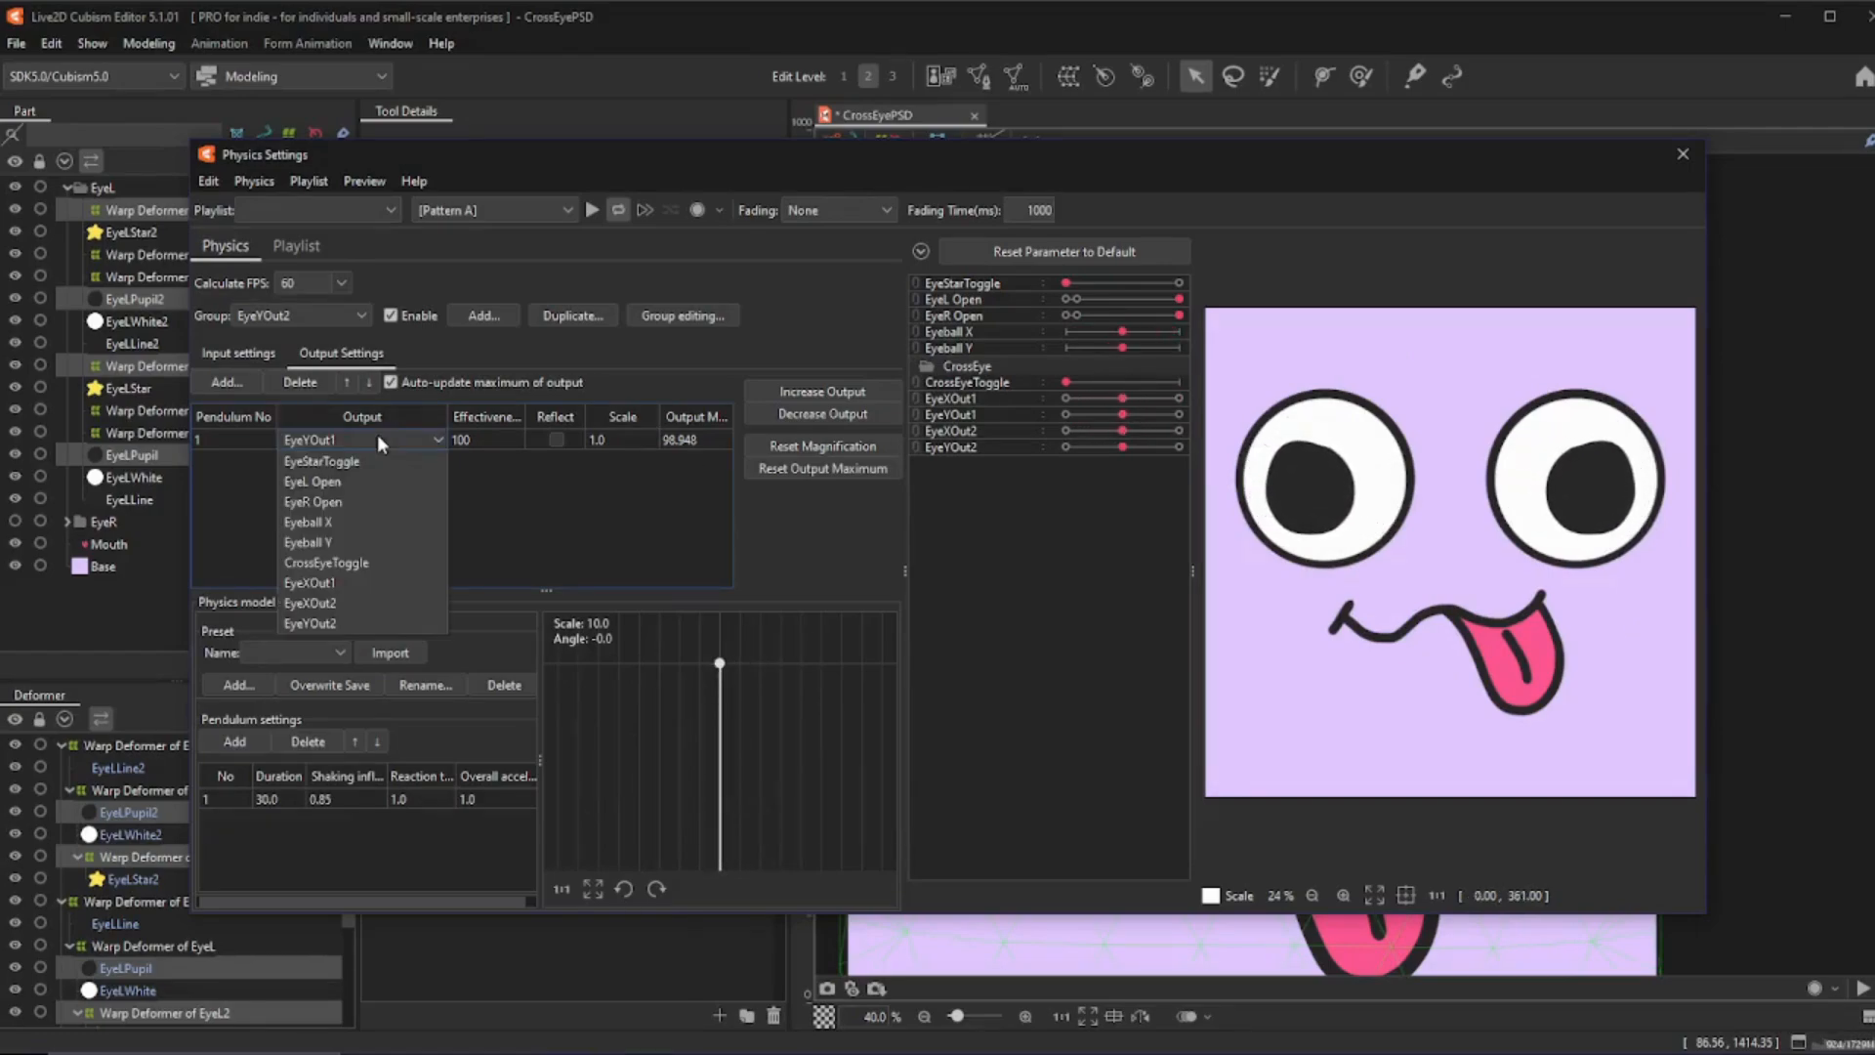
left_click(357, 607)
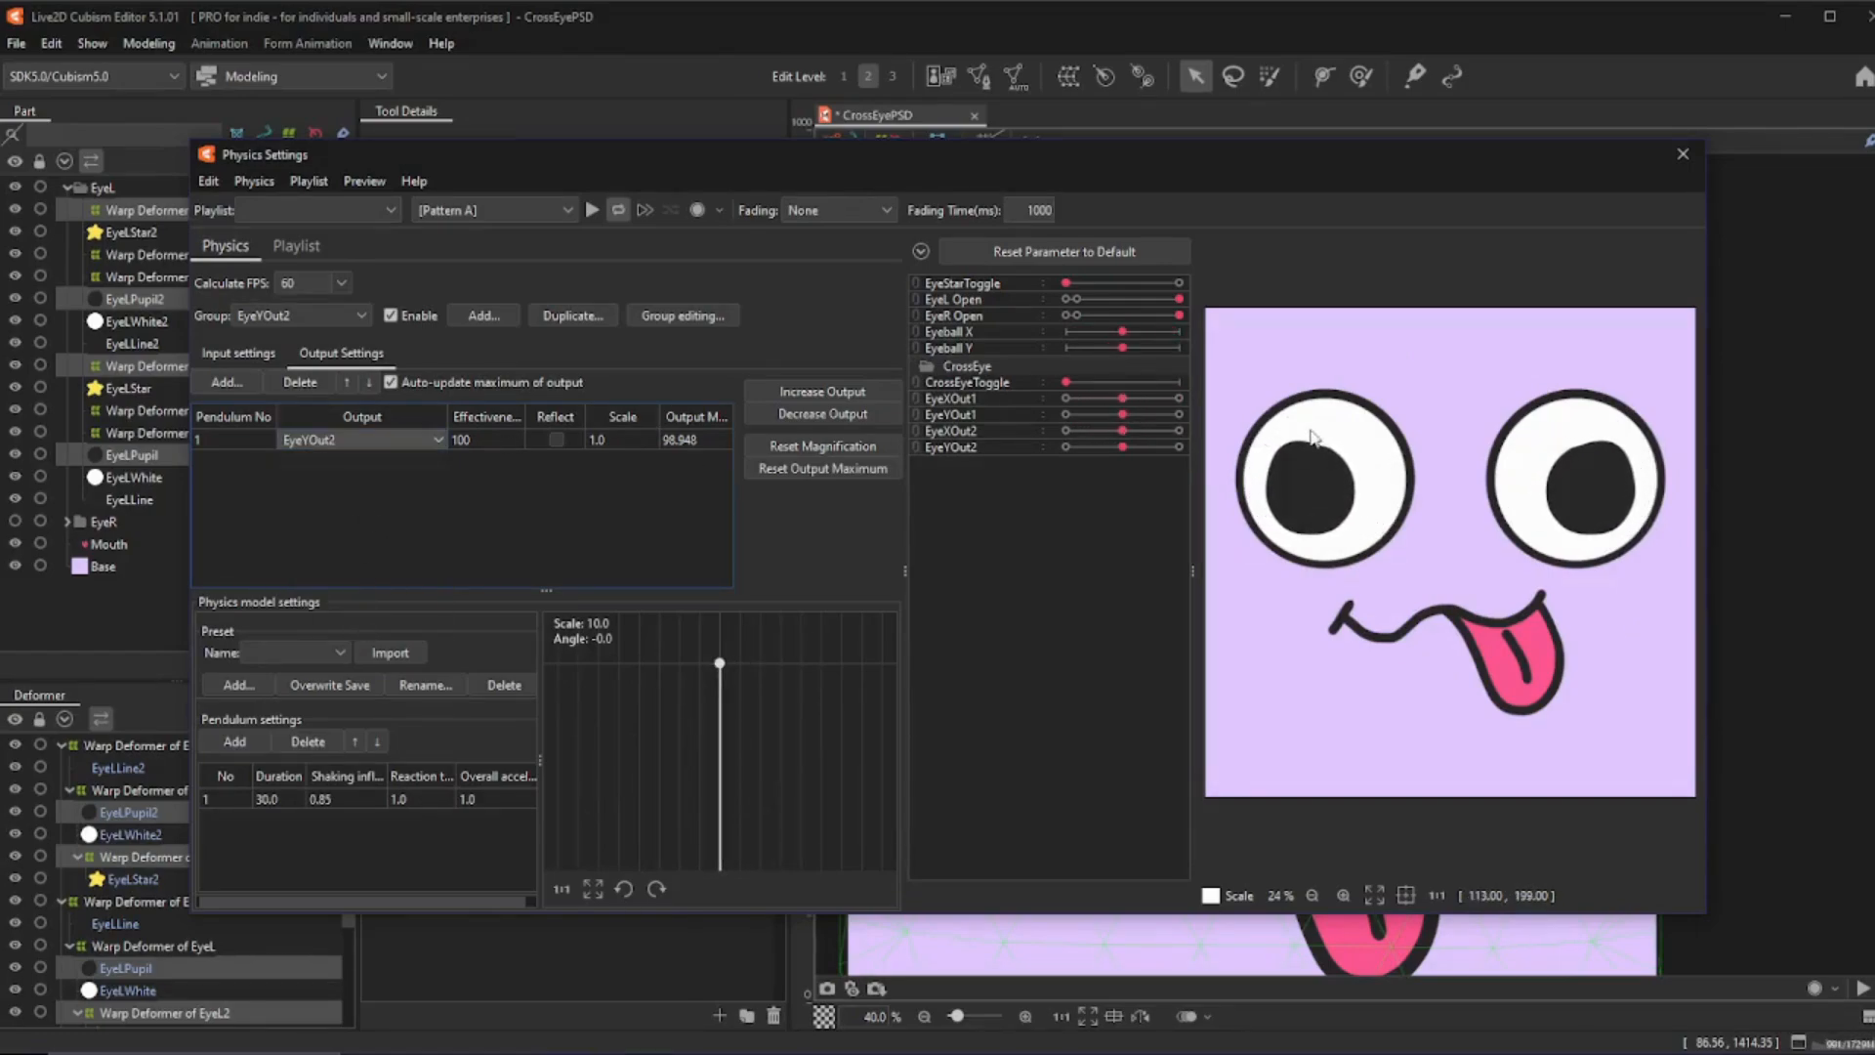
- Preview the eye tracking in the physics preview with CrossEyeToggle switched fully on and off
left_click_drag(1310, 438, 1143, 584)
left_click_drag(1069, 381, 1179, 382)
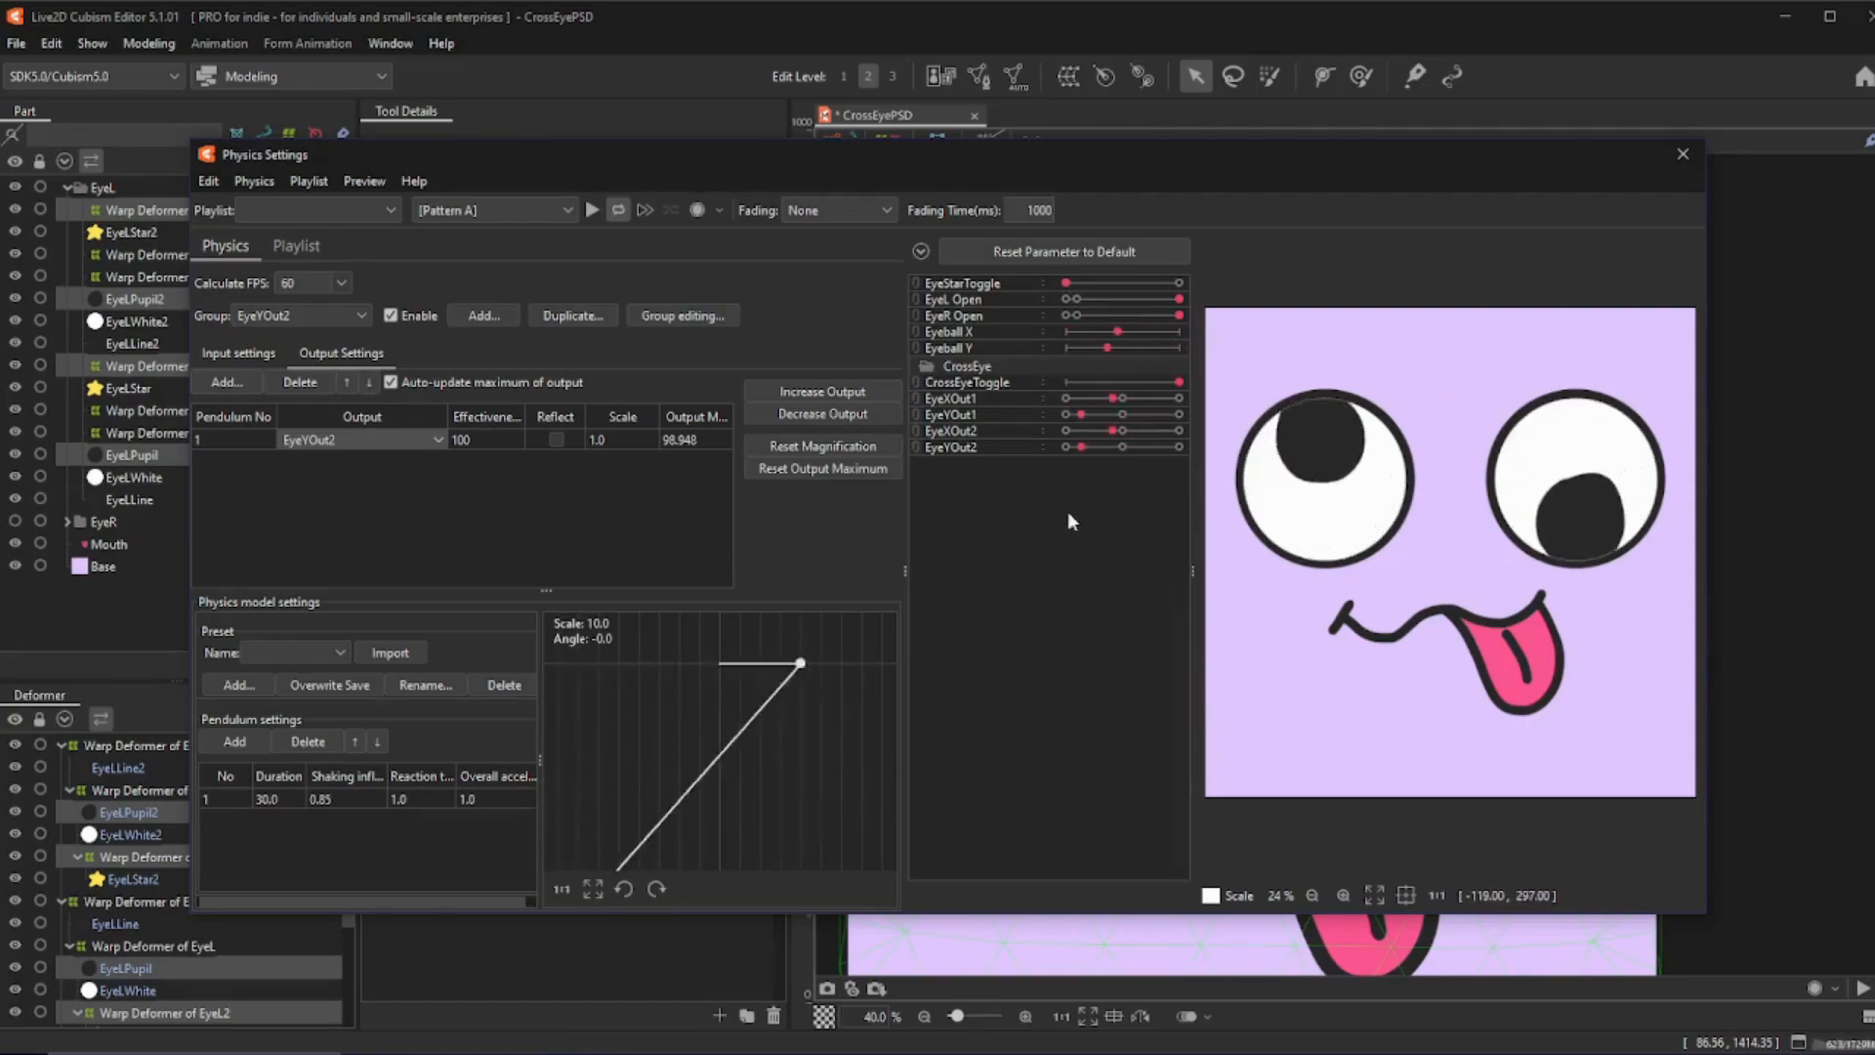
left_click_drag(1068, 511, 1210, 518)
left_click(1069, 381)
left_click_drag(1074, 382, 1580, 737)
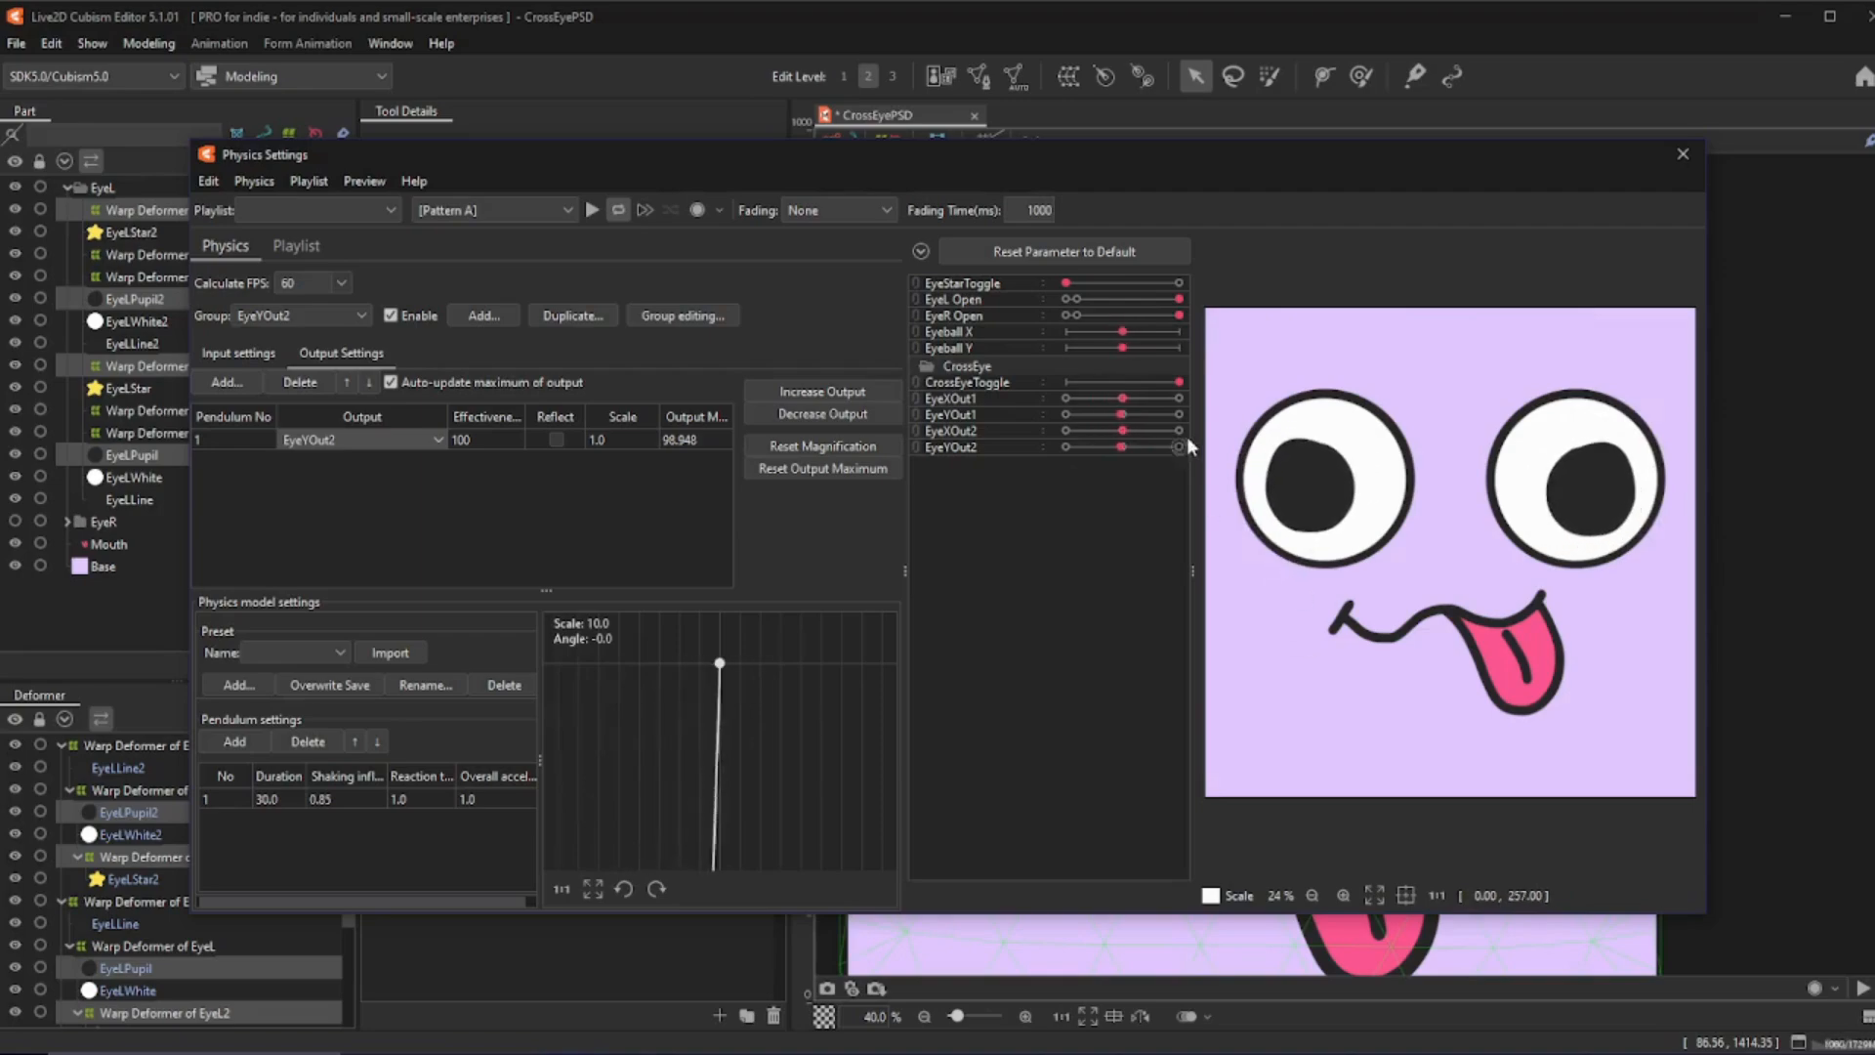
left_click_drag(1177, 381, 1066, 382)
left_click_drag(1657, 465, 1774, 377)
- Close the Physics Settings and bring the whole face into view on the modeling canvas
left_click(1683, 154)
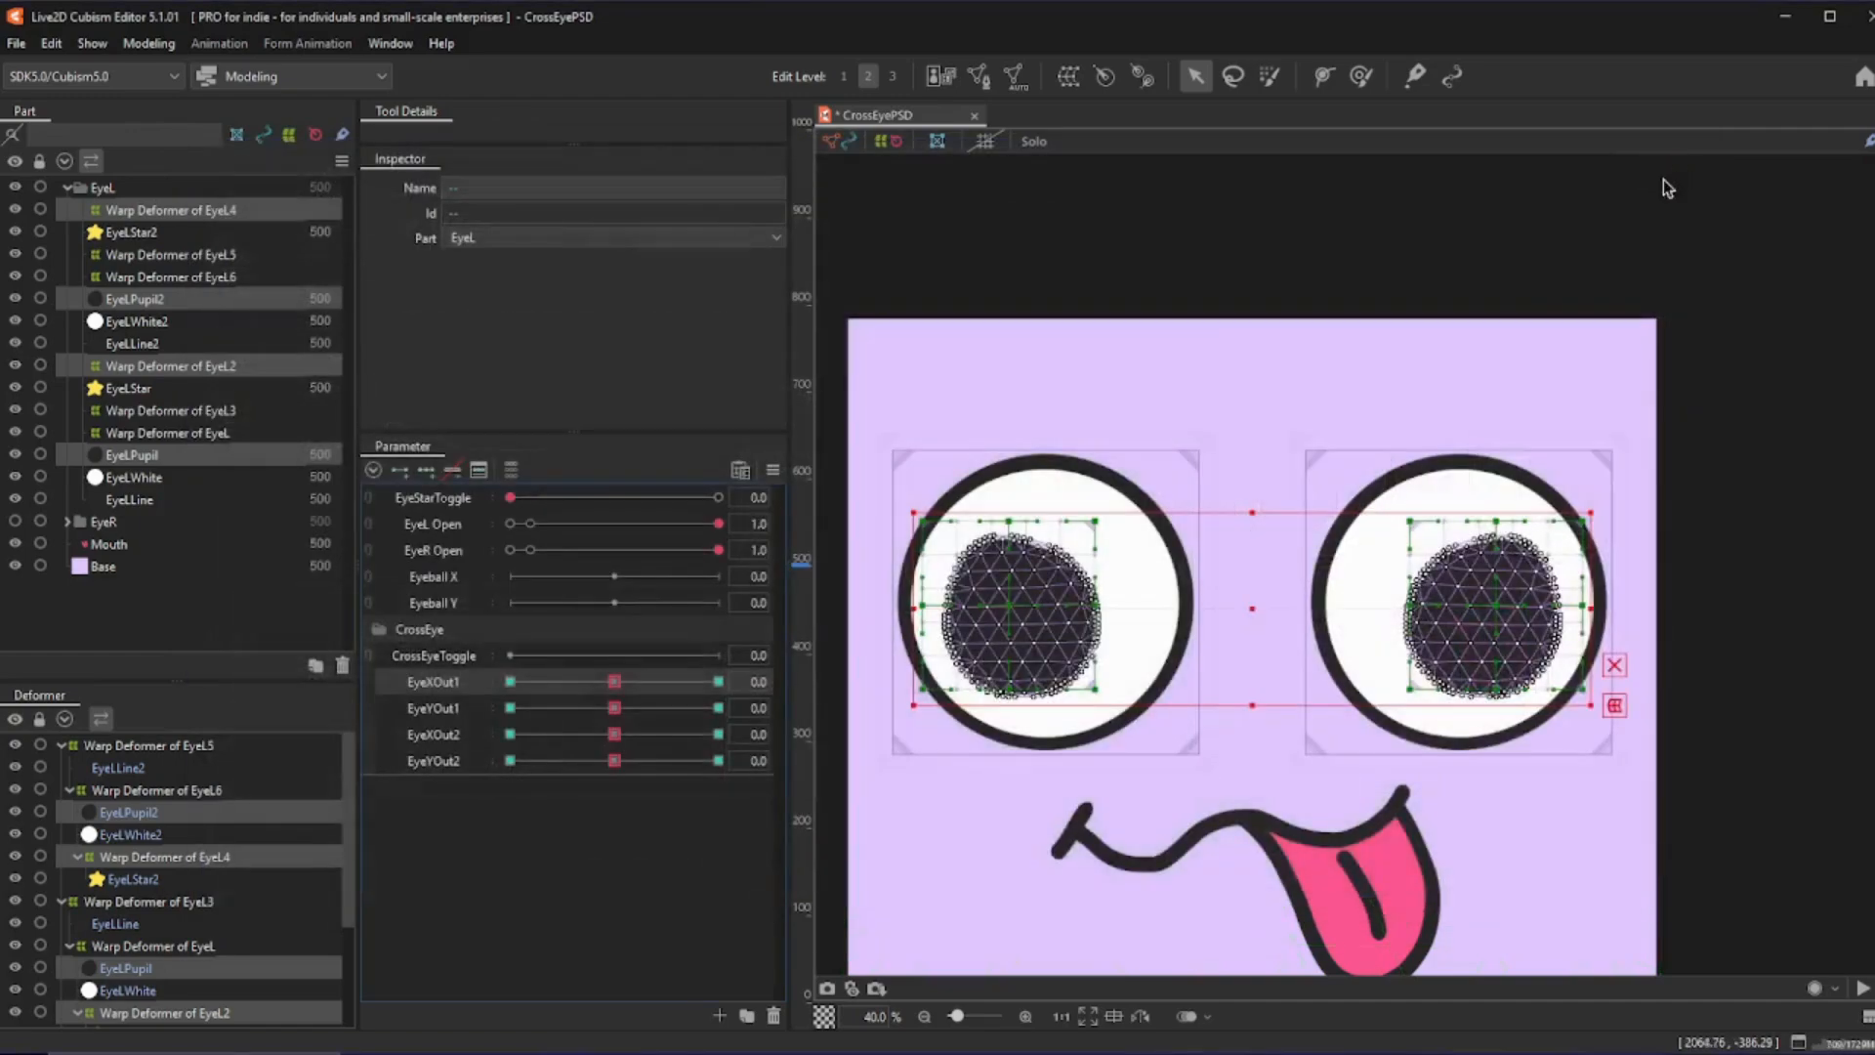
scroll(1357, 444, "down", 3)
scroll(1320, 695, "up", 2)
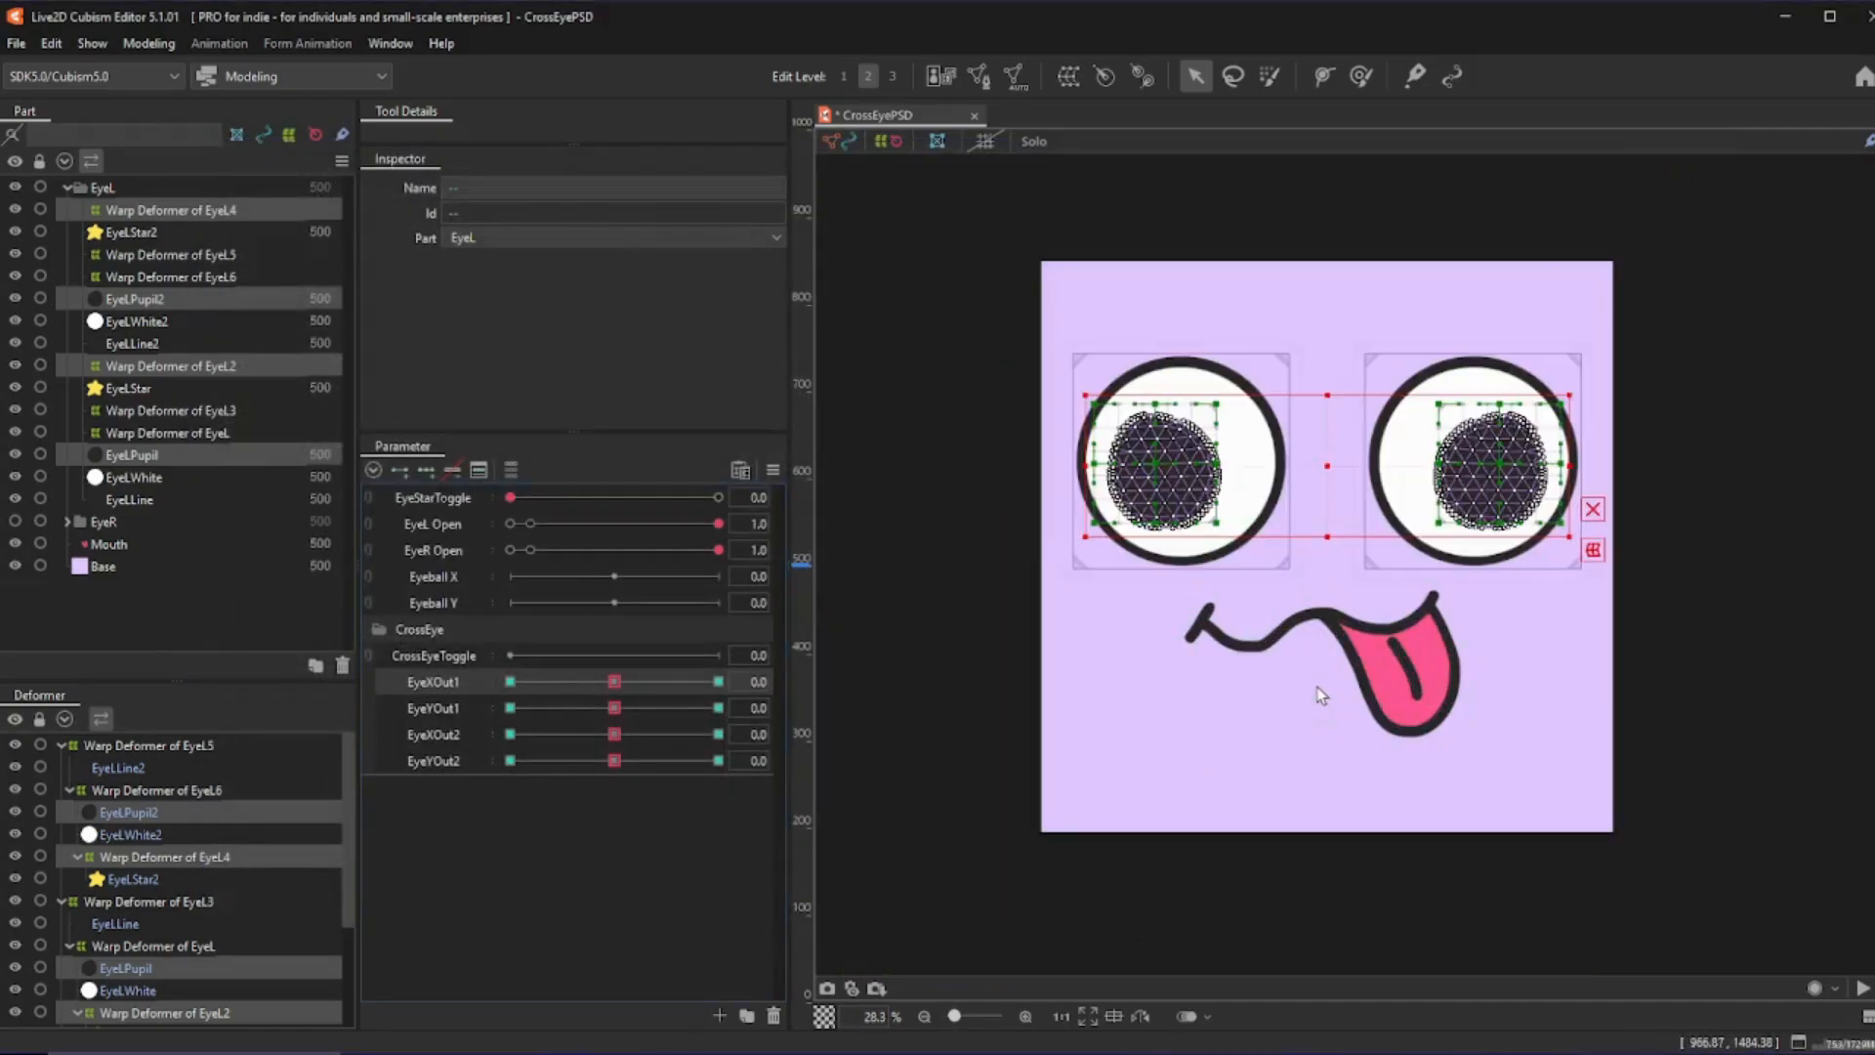